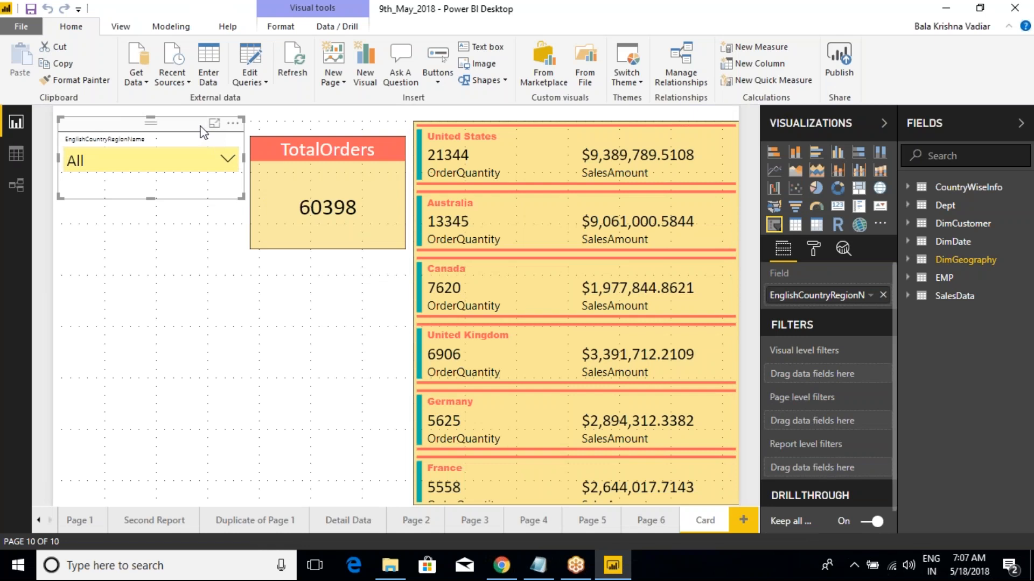
- Review the TotalOrders card and the multi-row card against the list of visualizations in the Notepad class notes
{"action": "left_click", "coordinate": [361, 137]}
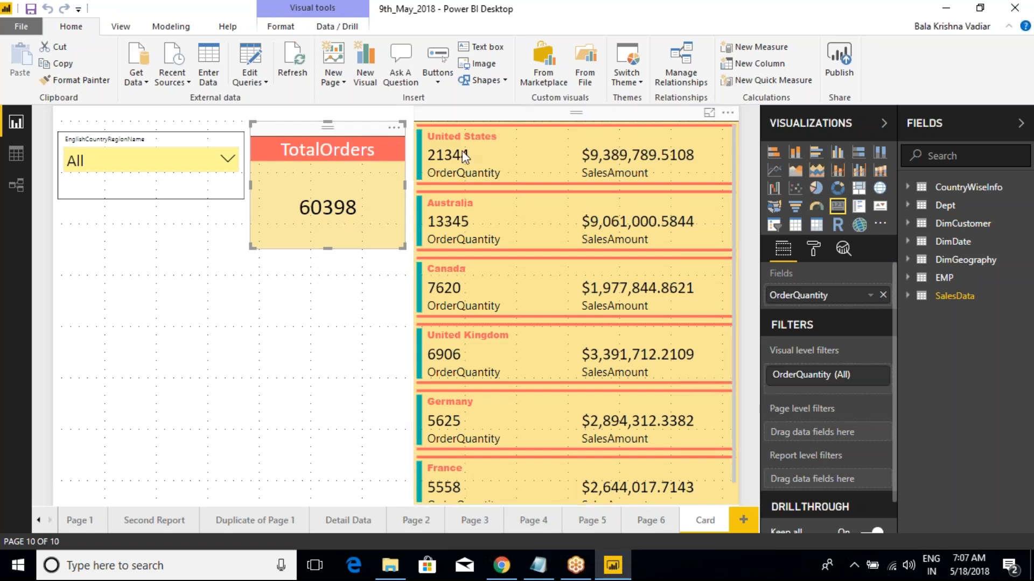
{"action": "left_click", "coordinate": [487, 119]}
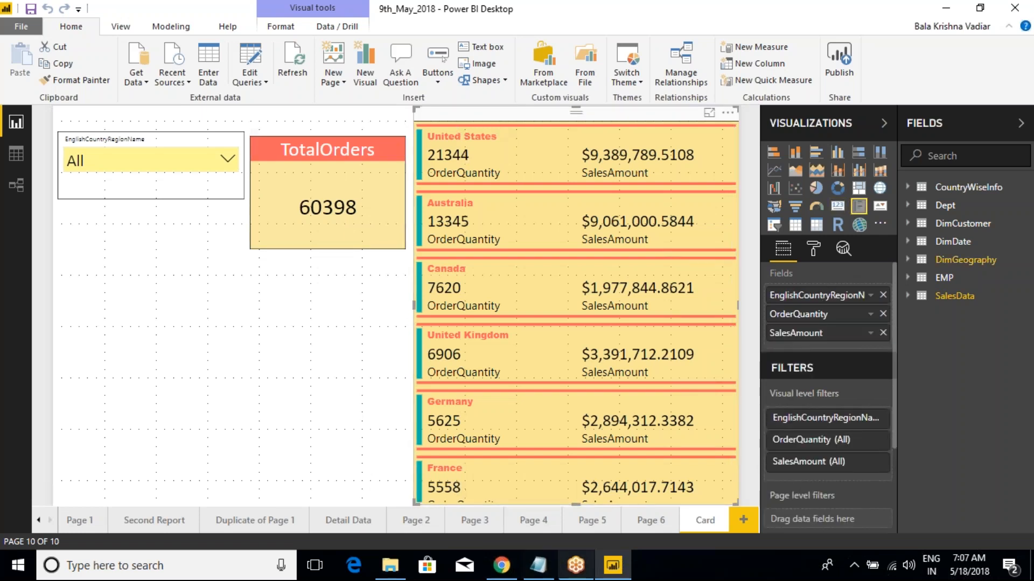
{"action": "left_click", "coordinate": [538, 565]}
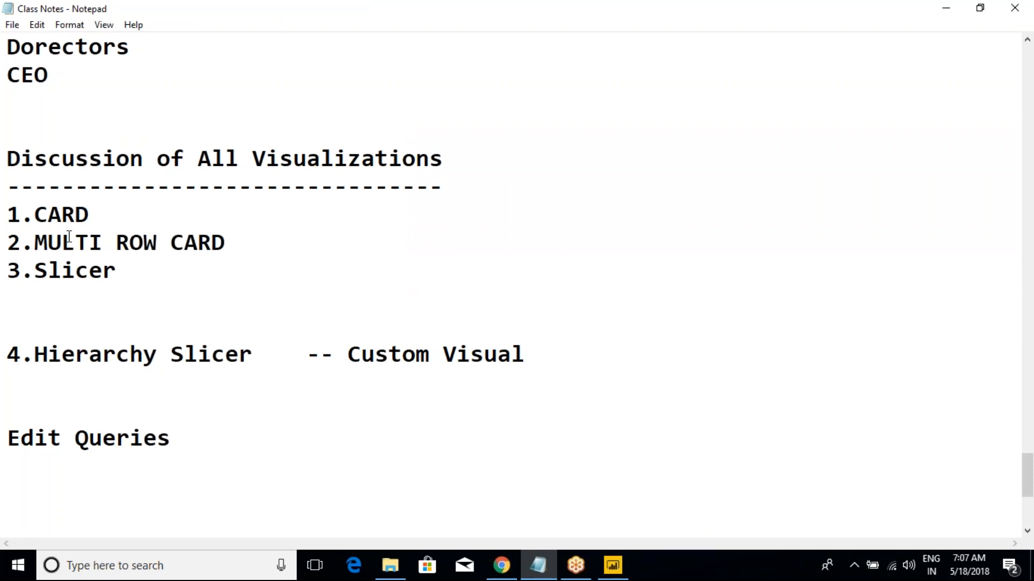
{"action": "left_click_drag", "start_coordinate": [8, 159], "coordinate": [123, 263]}
{"action": "left_click", "coordinate": [123, 268]}
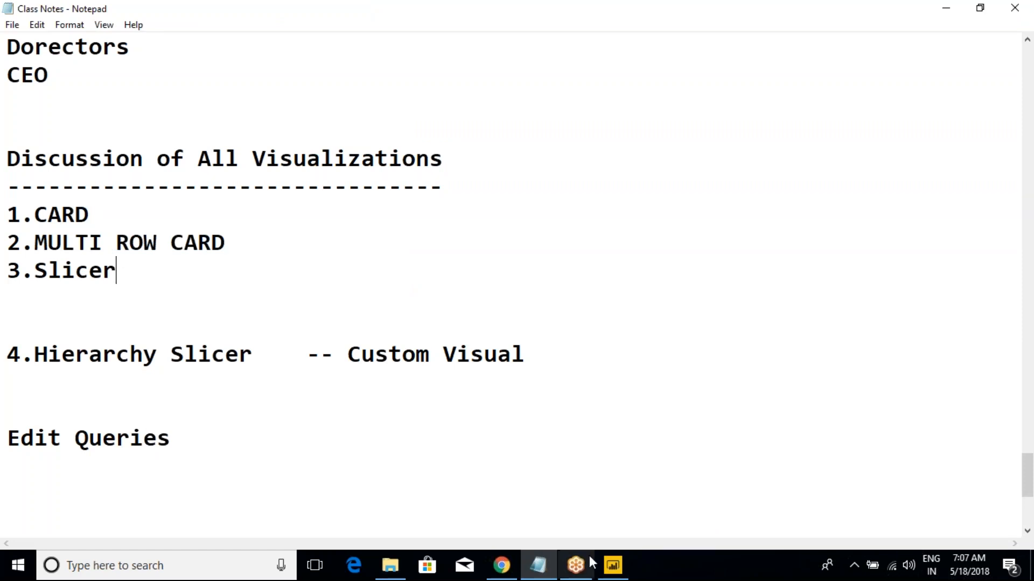
{"action": "left_click", "coordinate": [606, 570]}
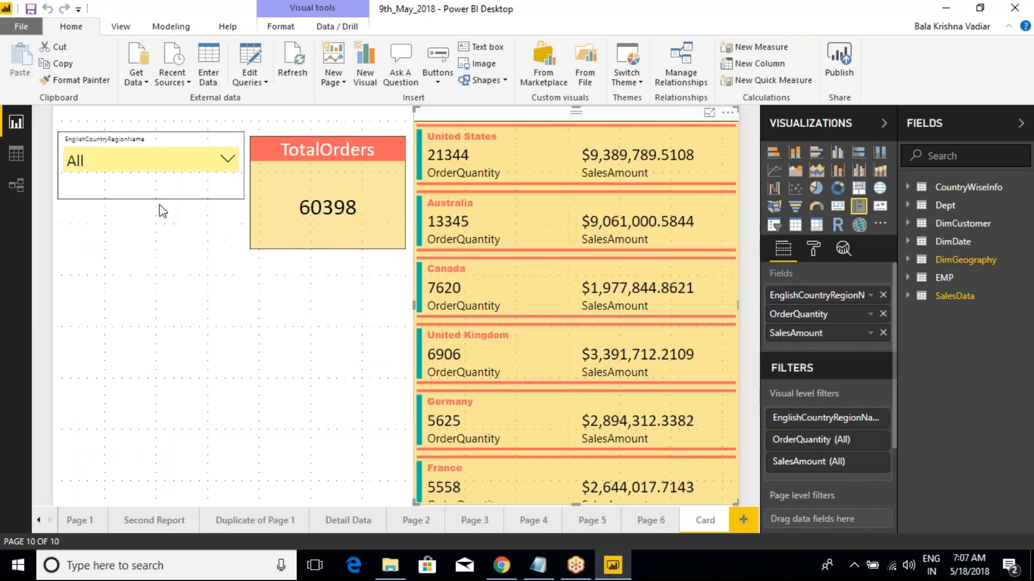
{"action": "left_click", "coordinate": [297, 125]}
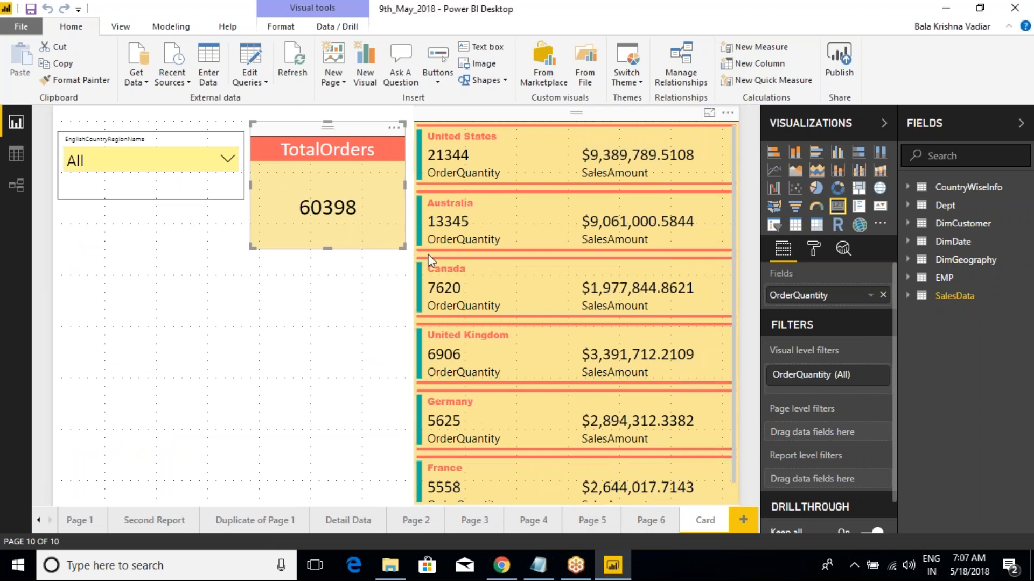
{"action": "left_click", "coordinate": [484, 120]}
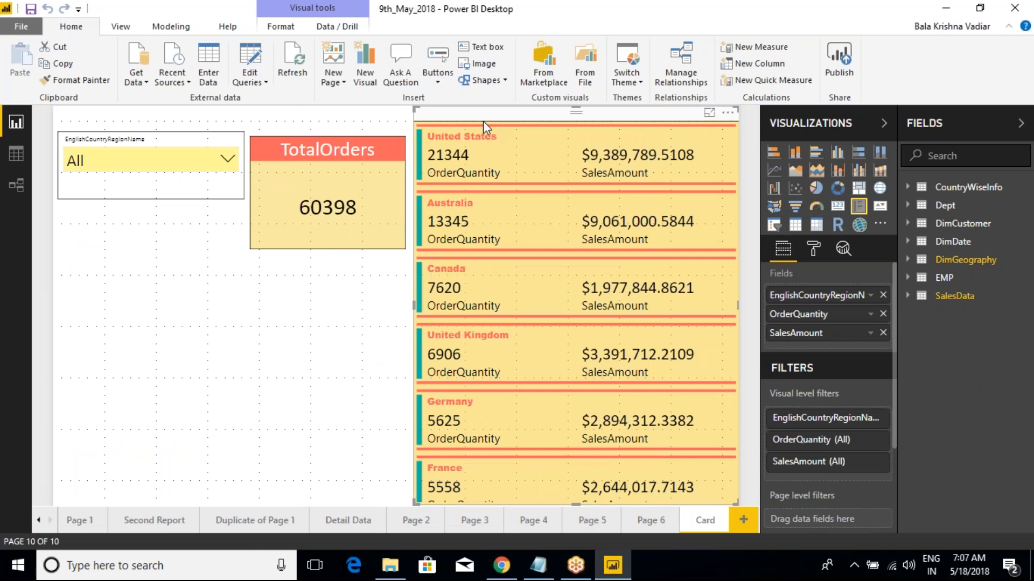
- Examine the Selection Controls formatting options of the EnglishCountryRegionName slicer
{"action": "left_click", "coordinate": [169, 128]}
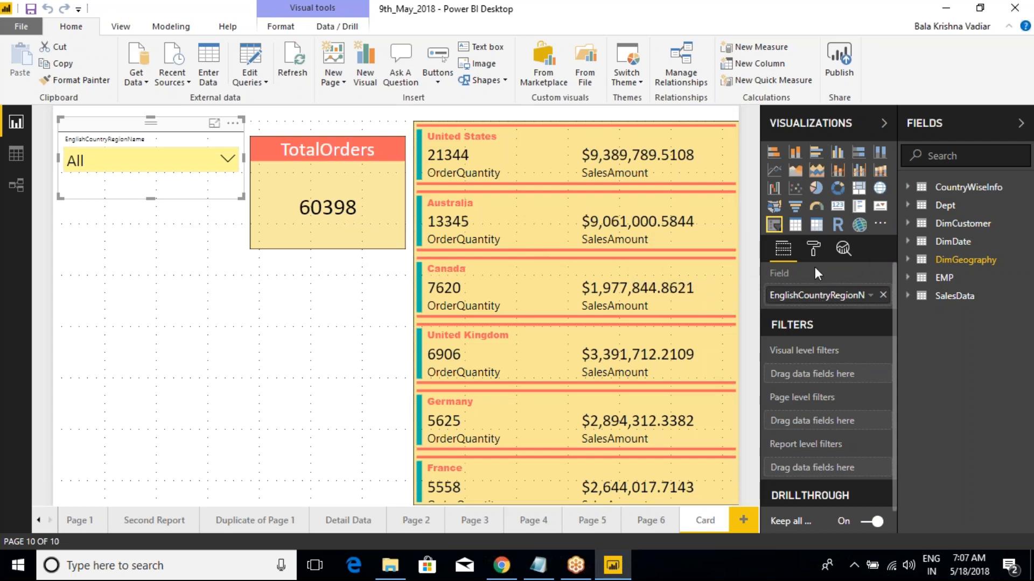
{"action": "left_click", "coordinate": [813, 249]}
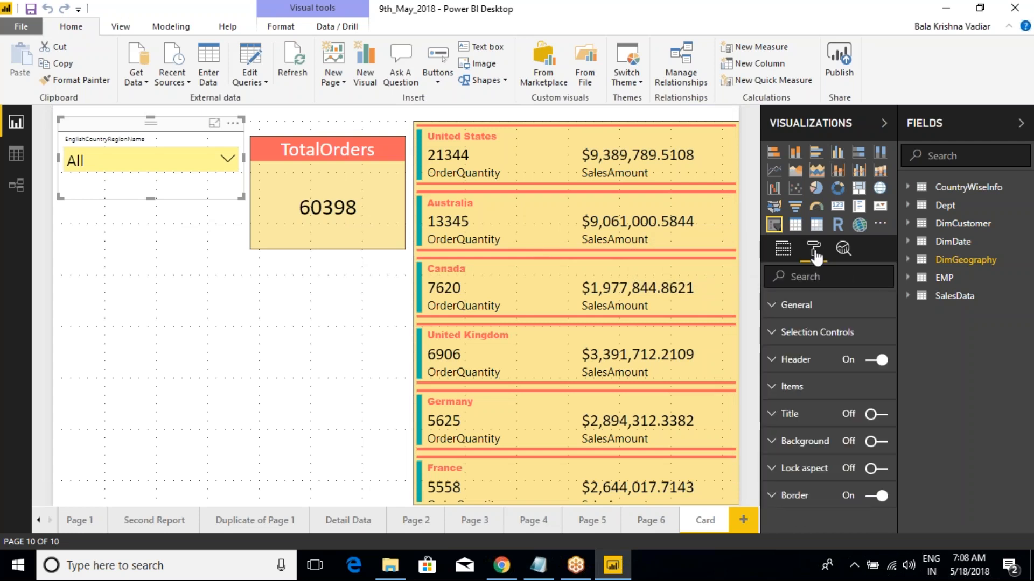
{"action": "left_click", "coordinate": [778, 335]}
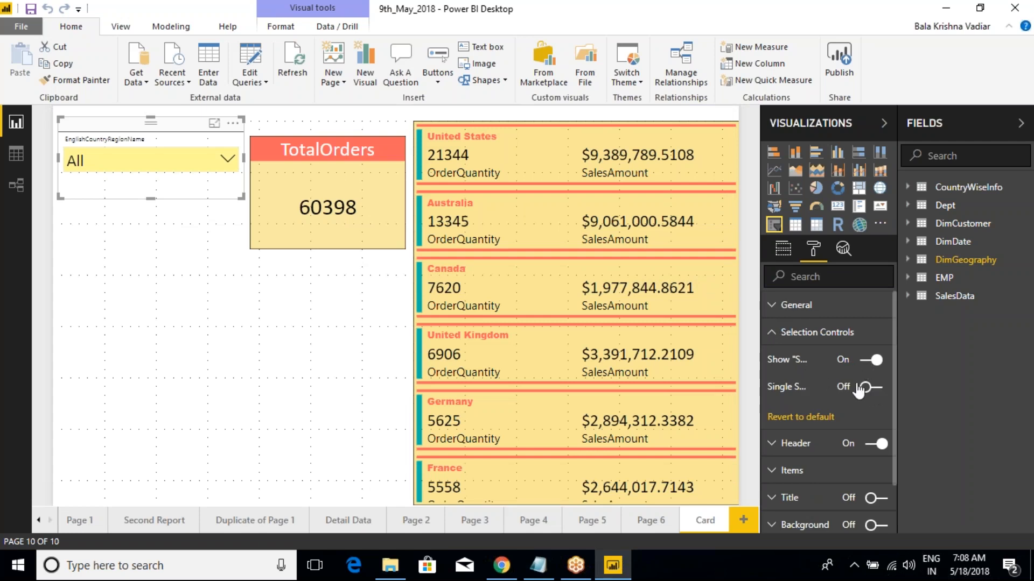
{"action": "left_click", "coordinate": [775, 334]}
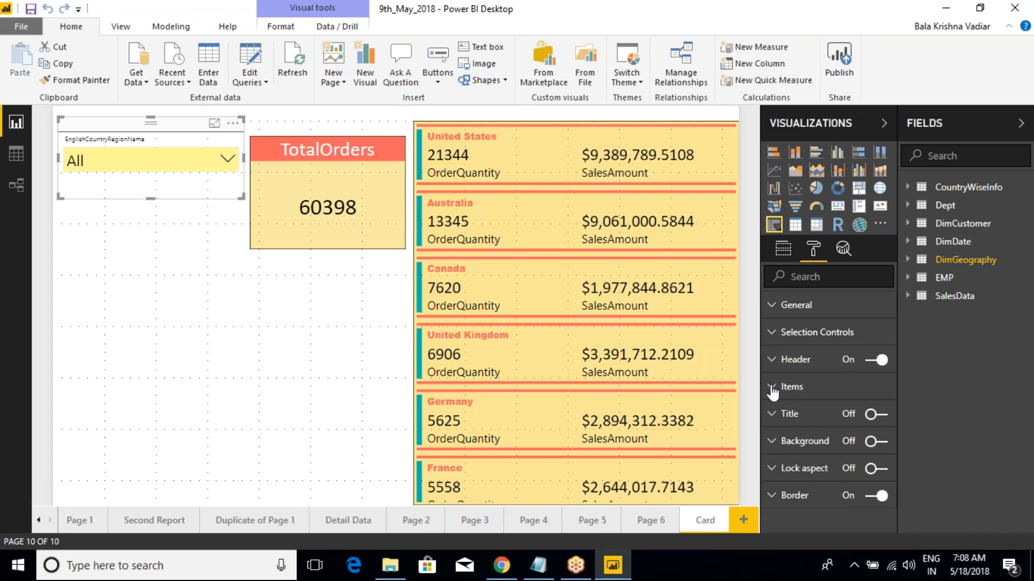
{"action": "left_click", "coordinate": [783, 249]}
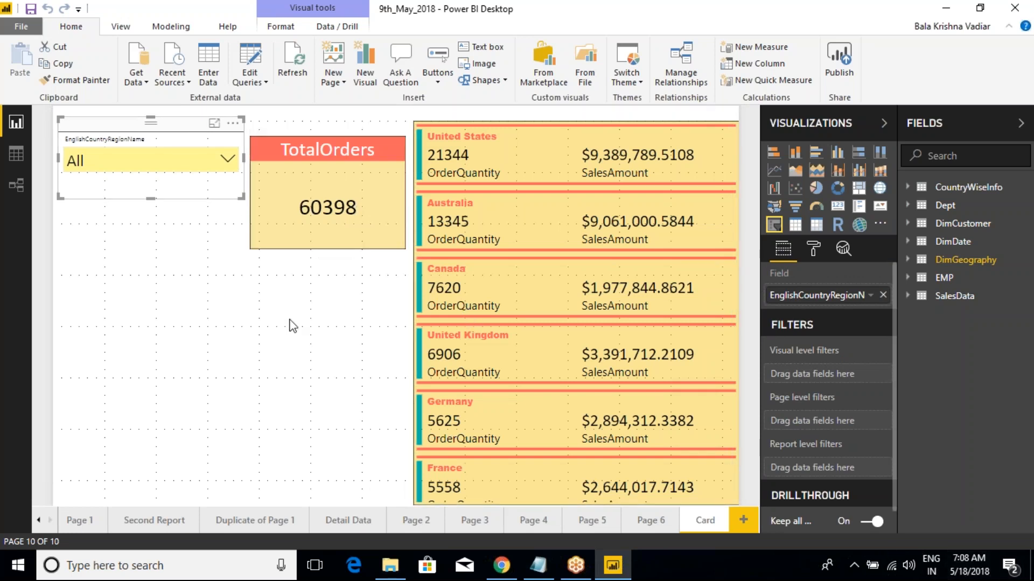
- In the Notepad class notes, start a "5." line below the Hierarchy Slicer entry and remove one blank line above that entry
{"action": "key", "text": "alt+Tab"}
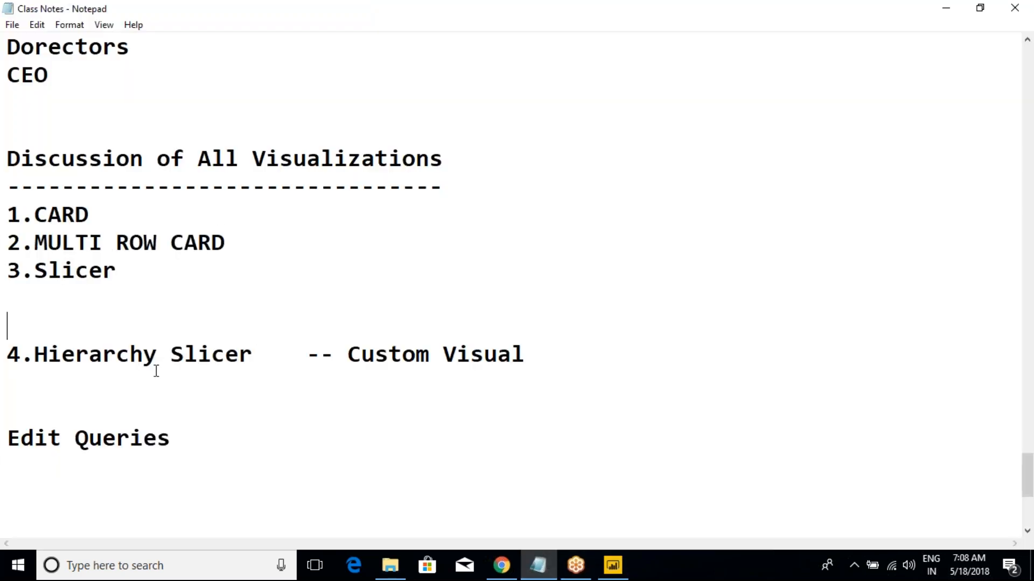
{"action": "left_click_drag", "start_coordinate": [525, 355], "coordinate": [9, 354]}
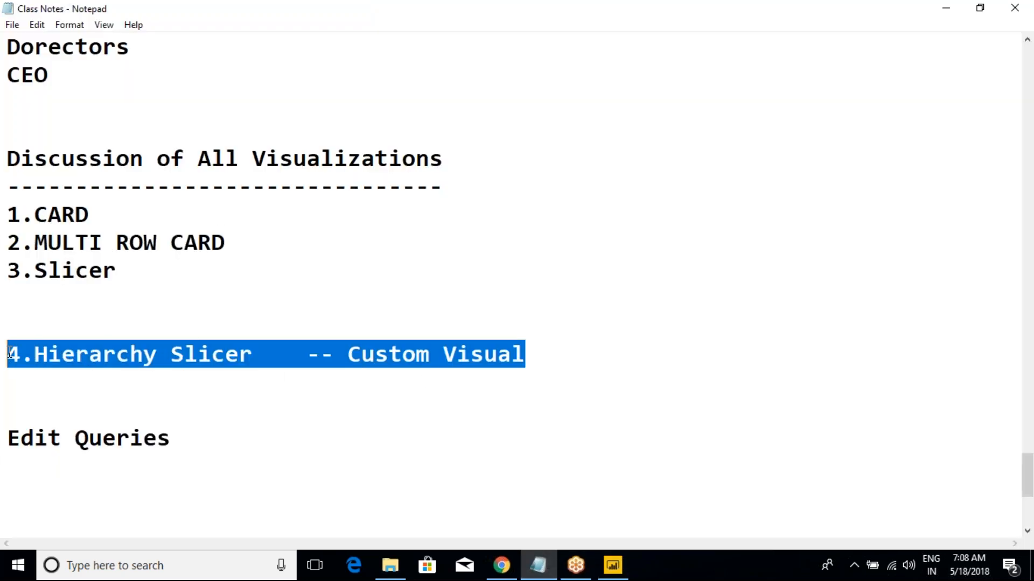
{"action": "left_click", "coordinate": [185, 373]}
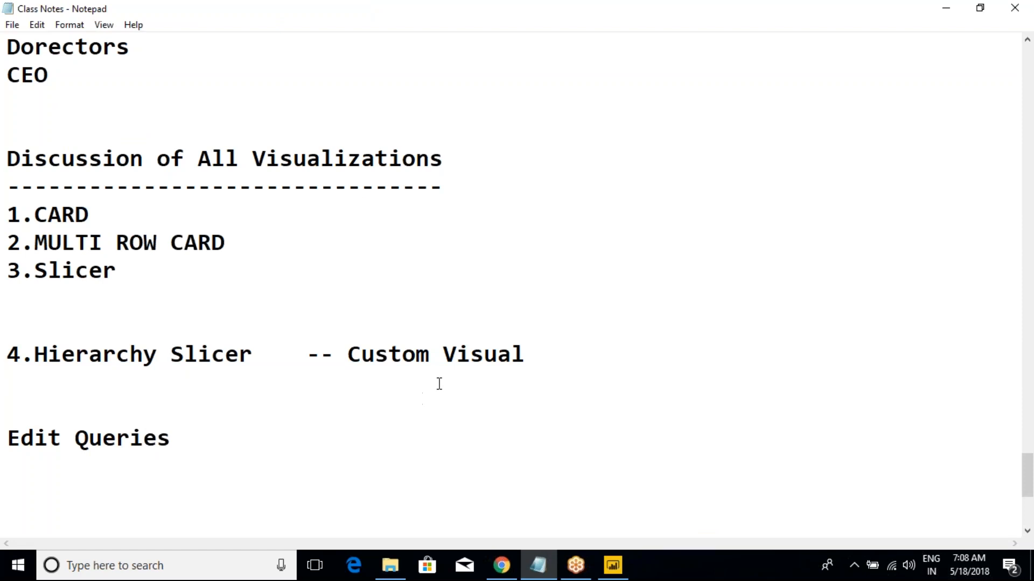
{"action": "left_click", "coordinate": [531, 354]}
{"action": "key", "text": "Return"}
{"action": "type", "text": "5."}
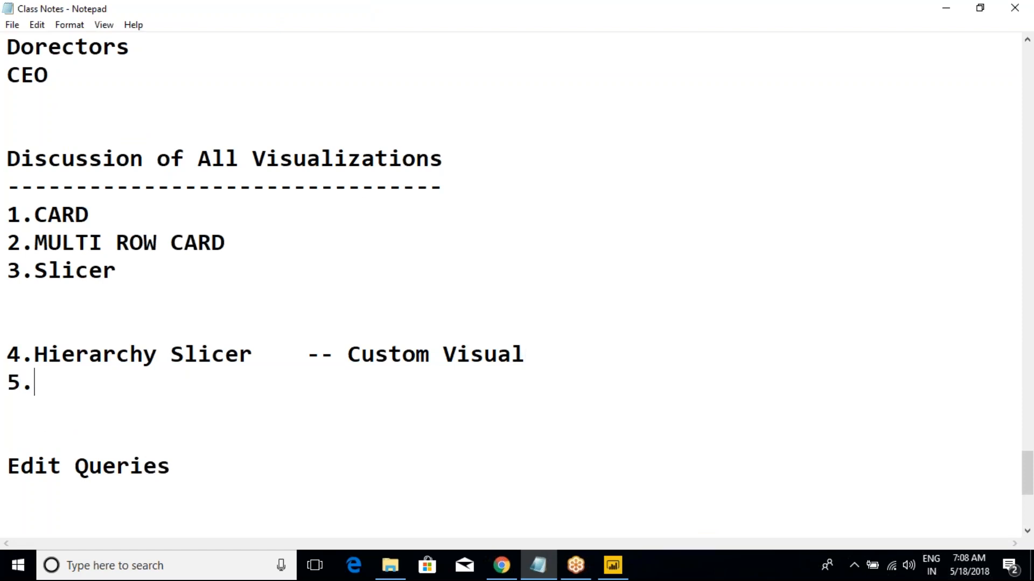
{"action": "left_click", "coordinate": [128, 305]}
{"action": "key", "text": "Delete"}
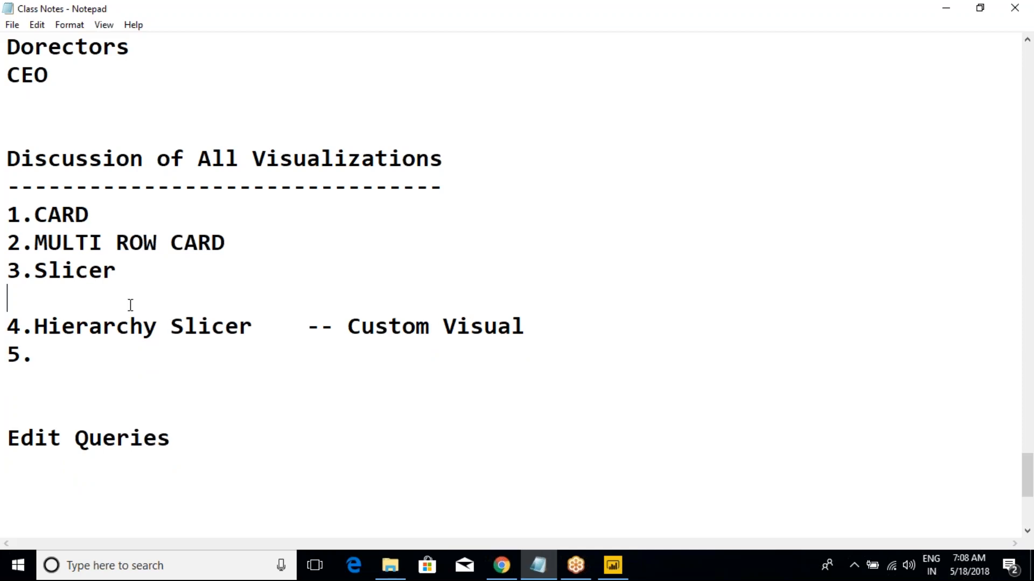
{"action": "left_click", "coordinate": [116, 342]}
- Switch to Power BI Desktop and filter the report page to Australia with the EnglishCountryRegionName slicer
{"action": "key", "text": "alt+Tab"}
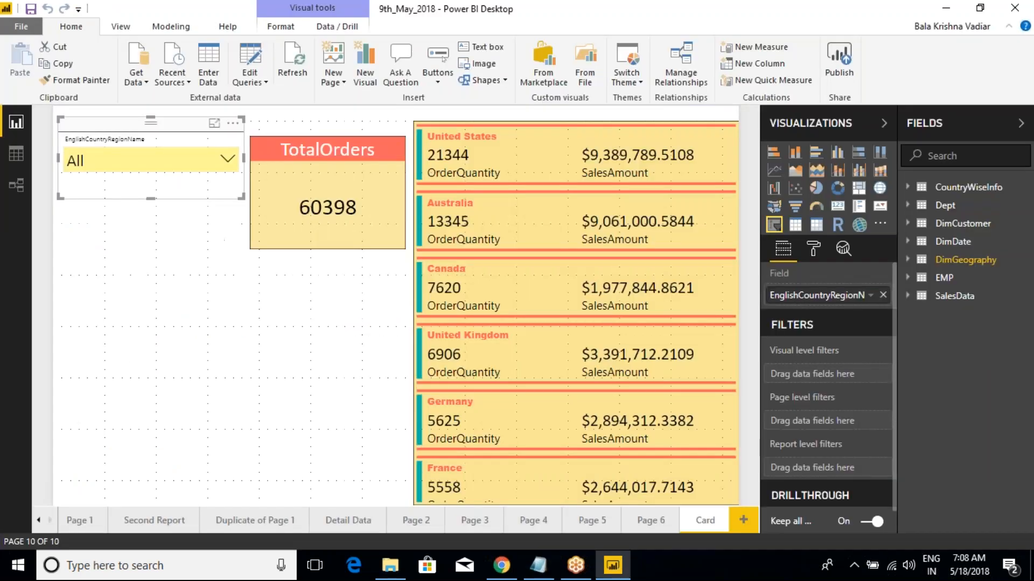
{"action": "left_click", "coordinate": [356, 131]}
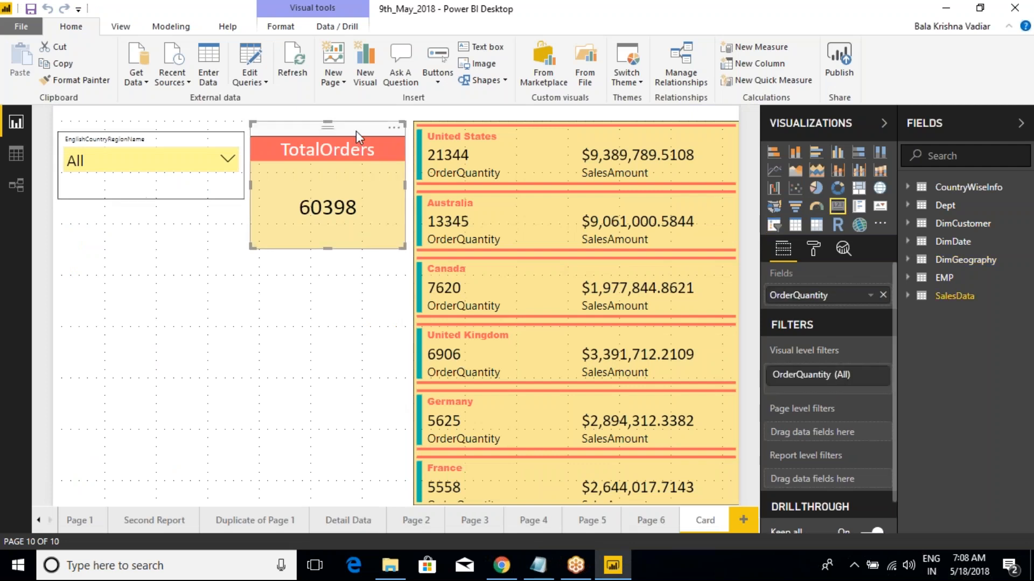
{"action": "left_click", "coordinate": [228, 141]}
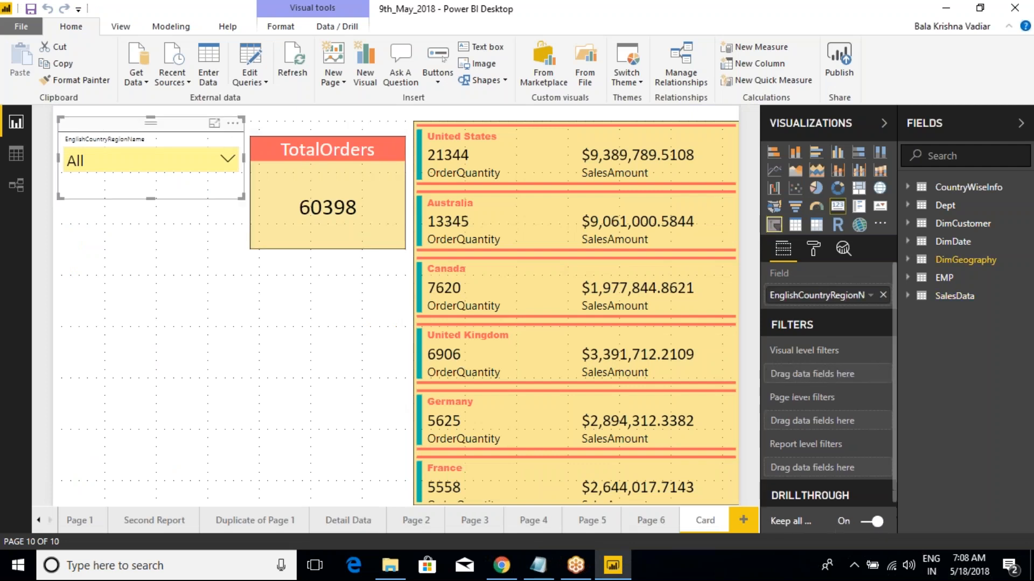
{"action": "left_click", "coordinate": [124, 262]}
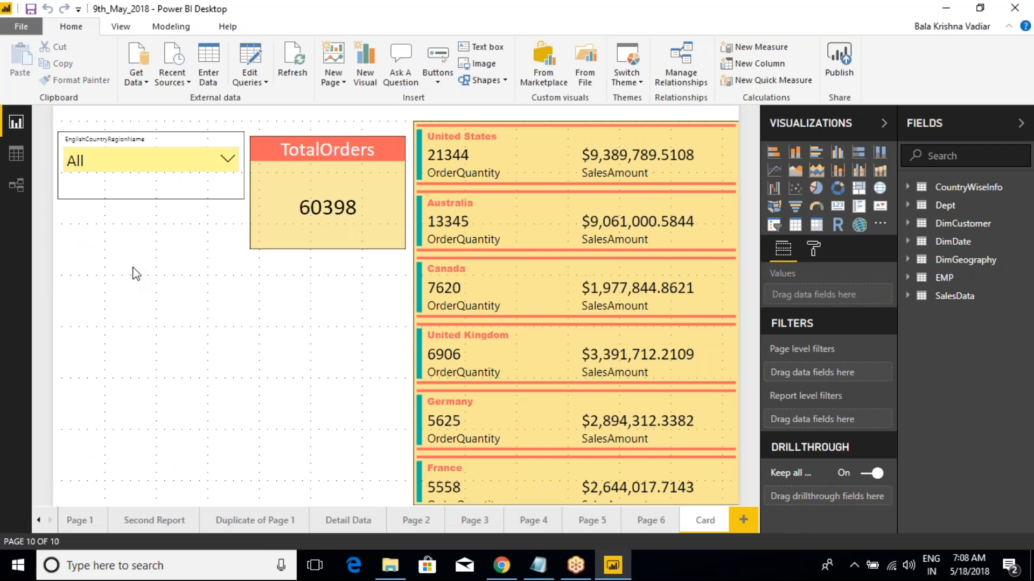
{"action": "left_click", "coordinate": [226, 166]}
{"action": "left_click", "coordinate": [78, 206]}
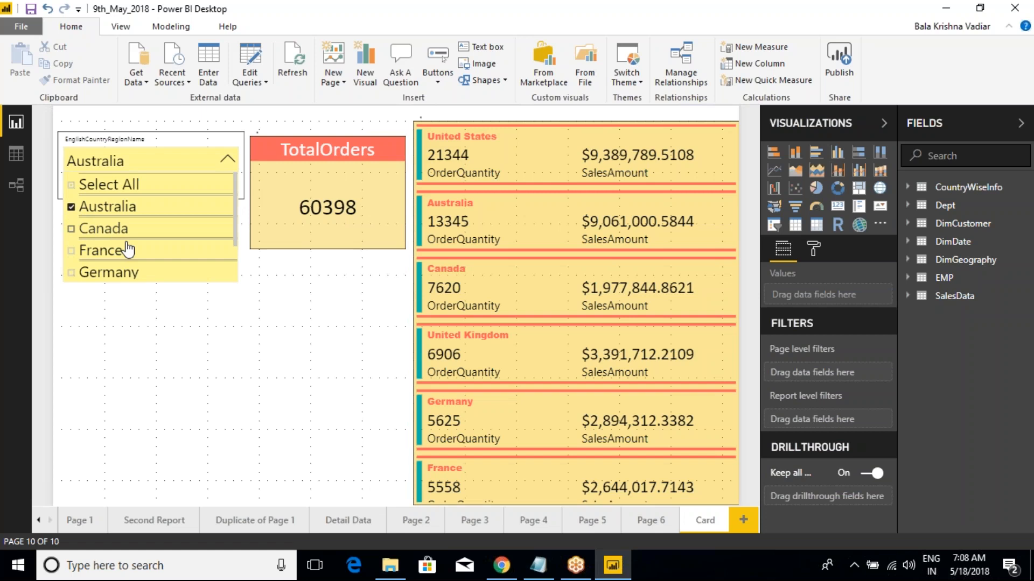
{"action": "left_click", "coordinate": [363, 203]}
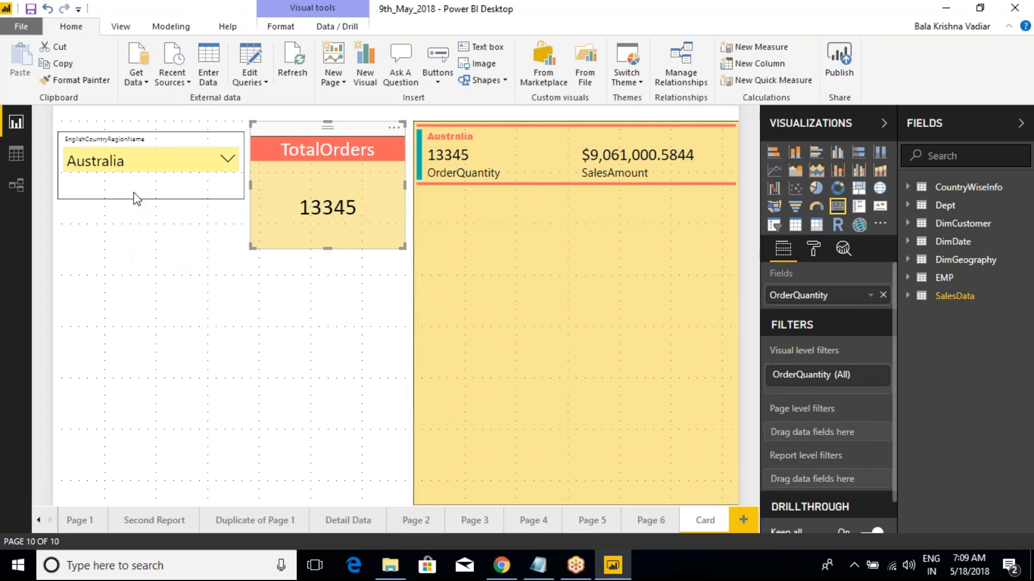
- Add a slicer on StateProvinceName from DimGeography, shortened and placed just below the country slicer
{"action": "left_click", "coordinate": [137, 134]}
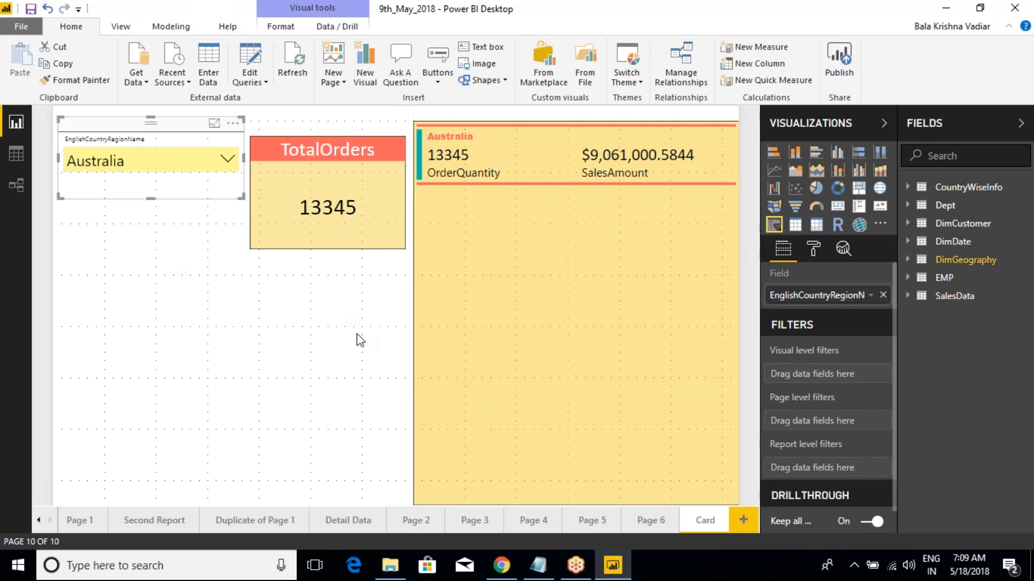
{"action": "left_click", "coordinate": [323, 324]}
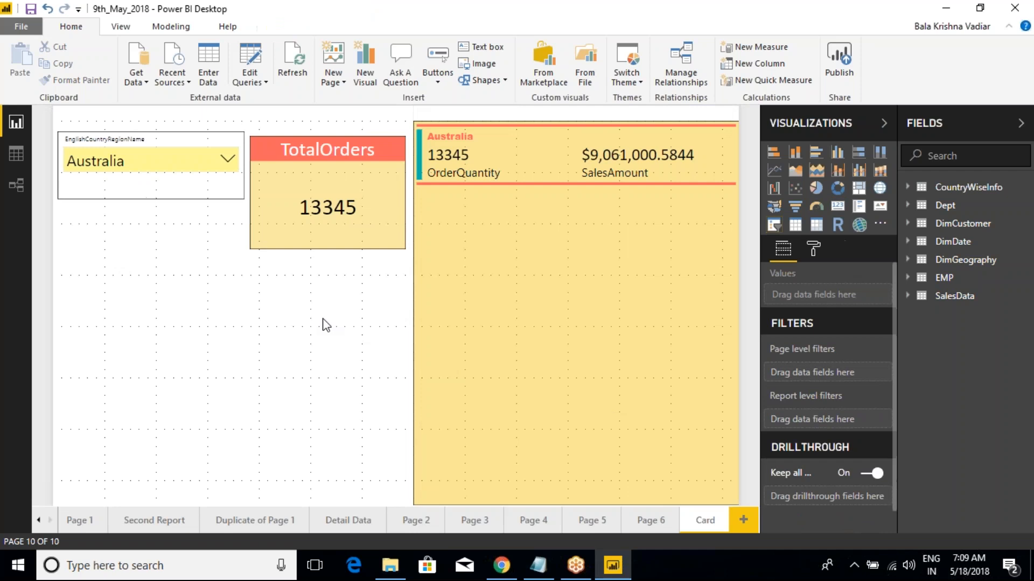
{"action": "left_click", "coordinate": [774, 225]}
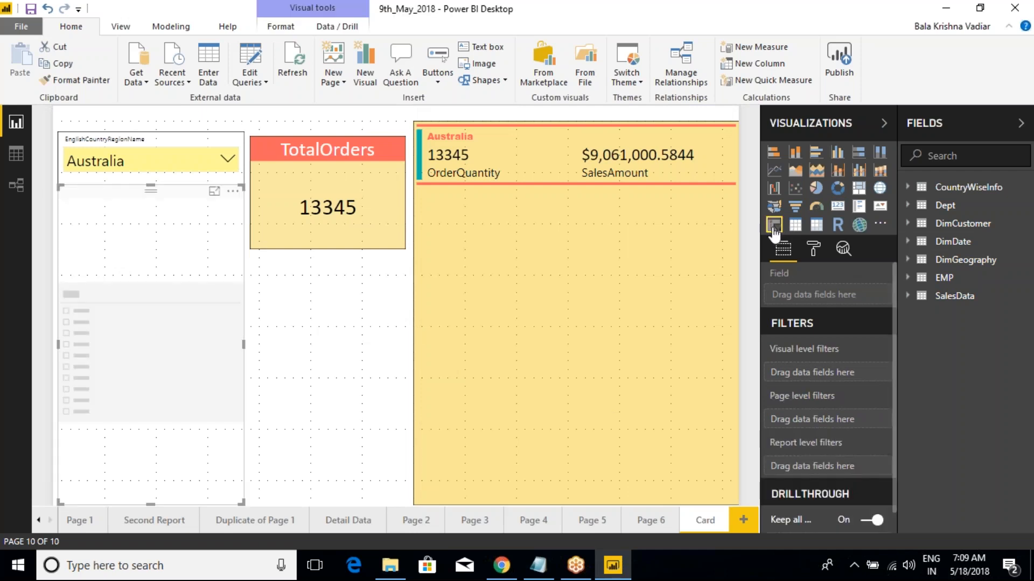
{"action": "left_click", "coordinate": [919, 260]}
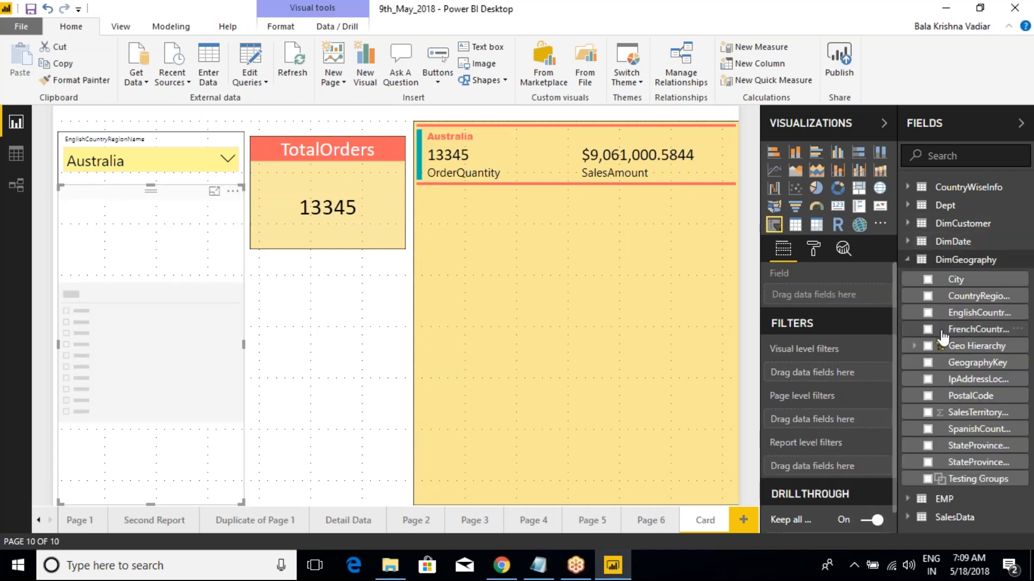
{"action": "left_click", "coordinate": [928, 463]}
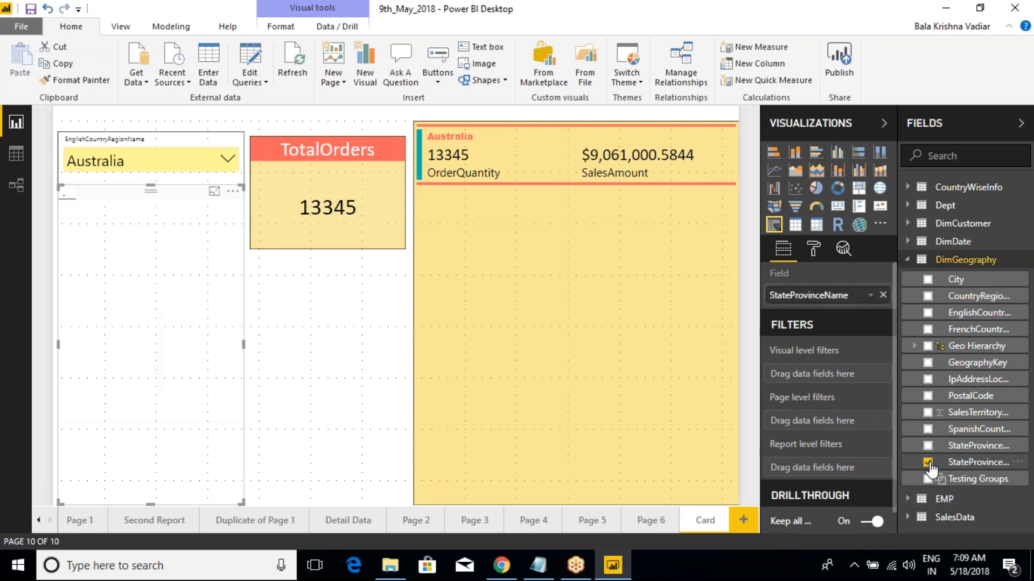
{"action": "left_click_drag", "start_coordinate": [241, 503], "coordinate": [242, 277]}
{"action": "left_click_drag", "start_coordinate": [129, 202], "coordinate": [131, 230]}
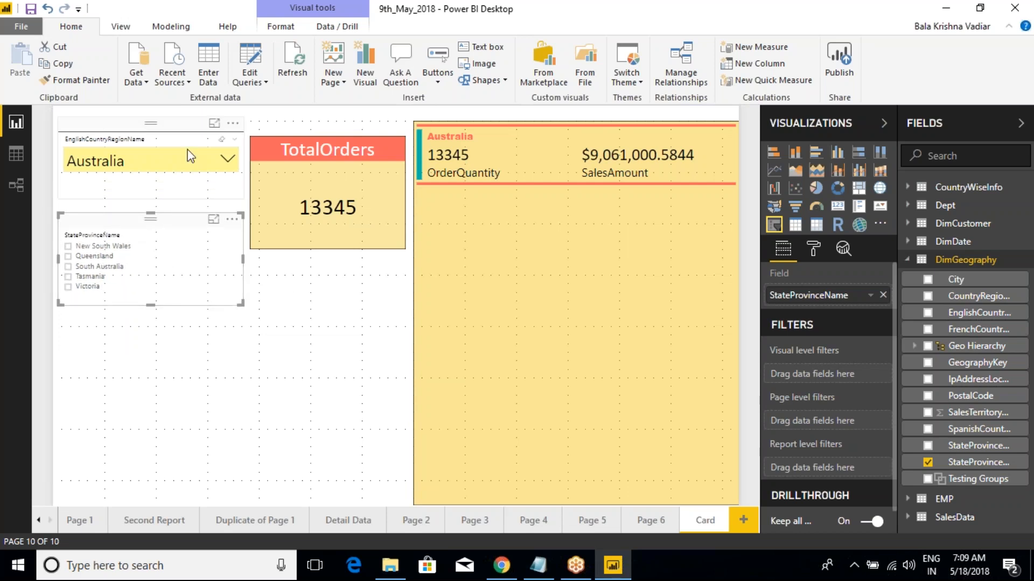
- Copy the country slicer's formatting onto the StateProvinceName slicer with Format Painter
{"action": "left_click", "coordinate": [186, 126]}
{"action": "left_click", "coordinate": [103, 83]}
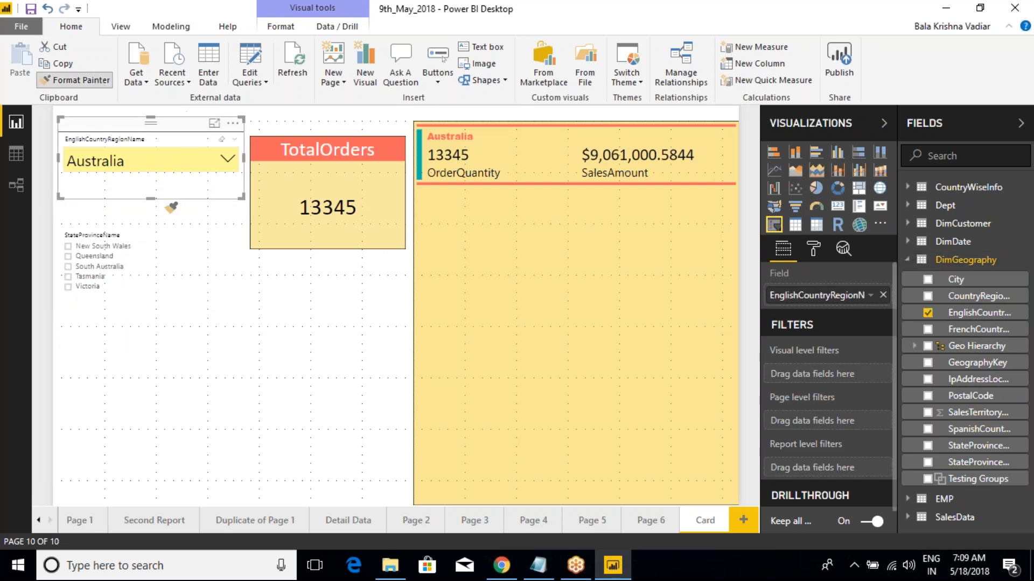
{"action": "left_click", "coordinate": [184, 224]}
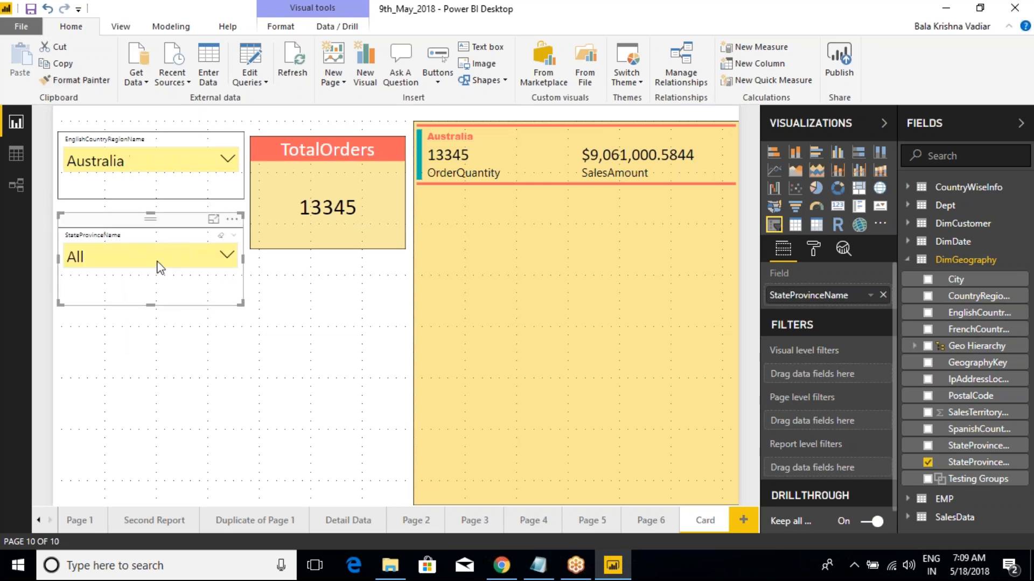
- Filter the page to Queensland with the StateProvinceName slicer and select the TotalOrders card
{"action": "left_click", "coordinate": [216, 261]}
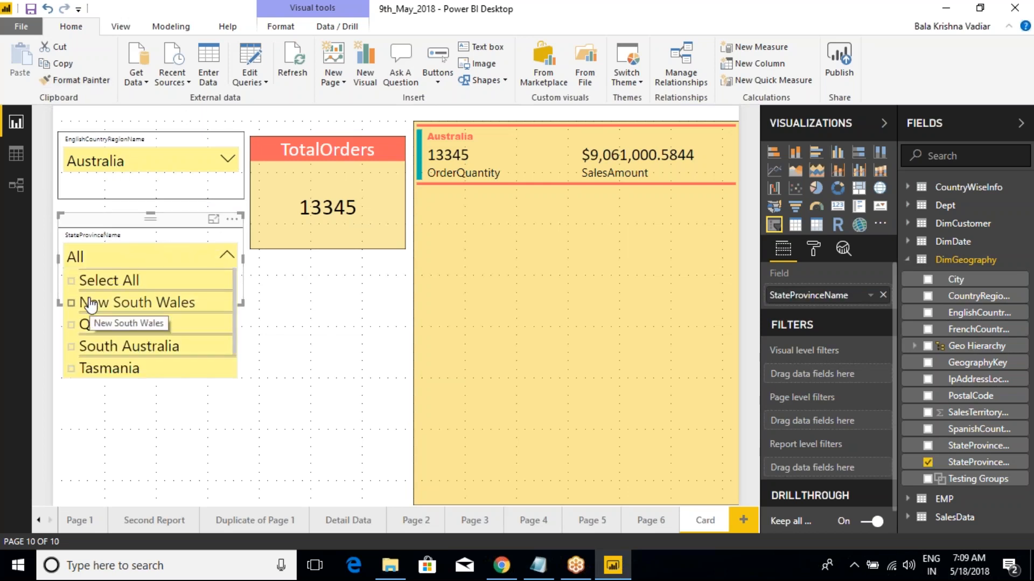
{"action": "left_click", "coordinate": [71, 326]}
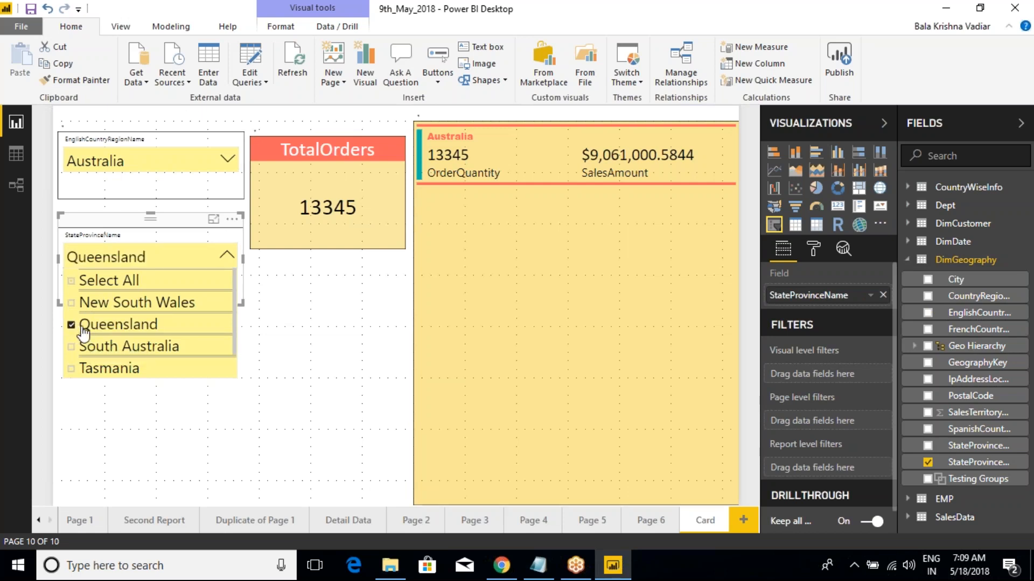
{"action": "left_click", "coordinate": [282, 342]}
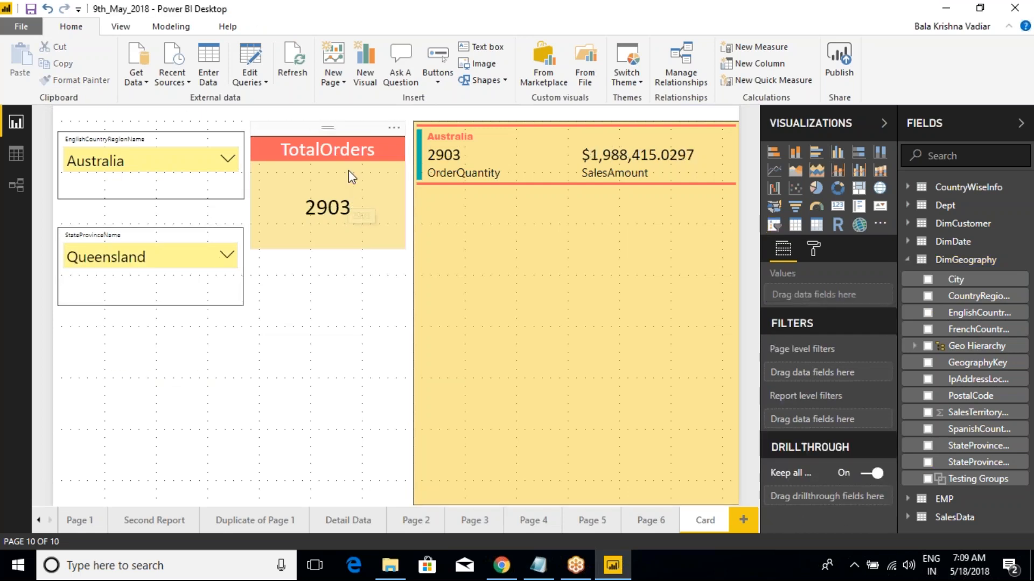
{"action": "left_click", "coordinate": [358, 133]}
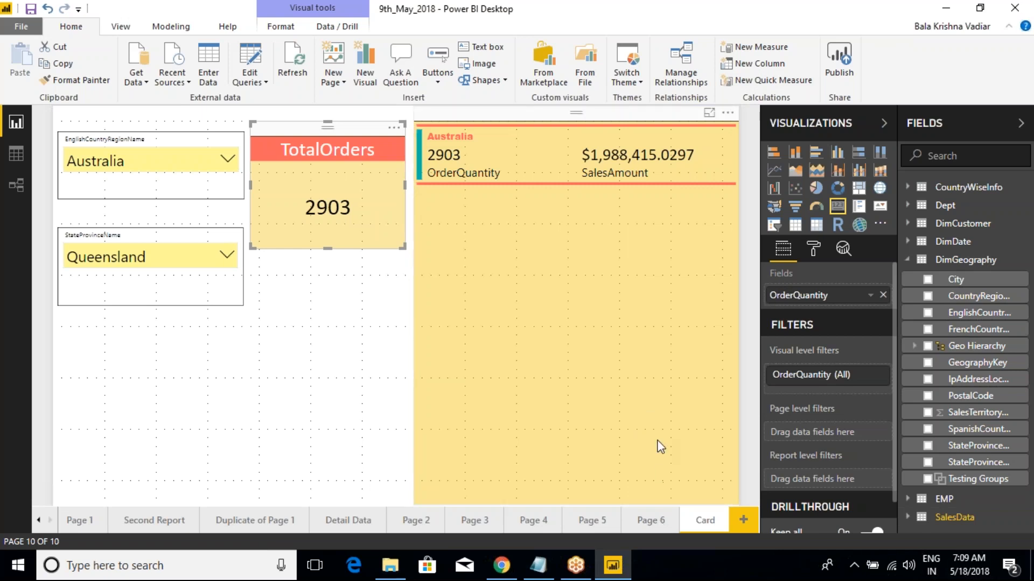
- Switch to Chrome, close the Gmail inbox tab, and return to the report in Power BI Desktop
{"action": "left_click", "coordinate": [501, 567]}
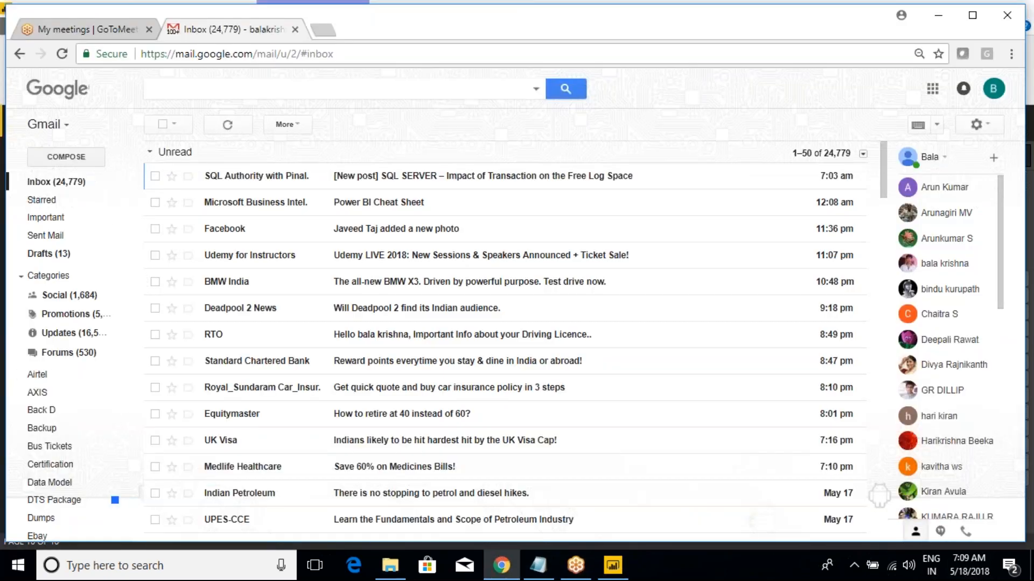
{"action": "left_click", "coordinate": [295, 29]}
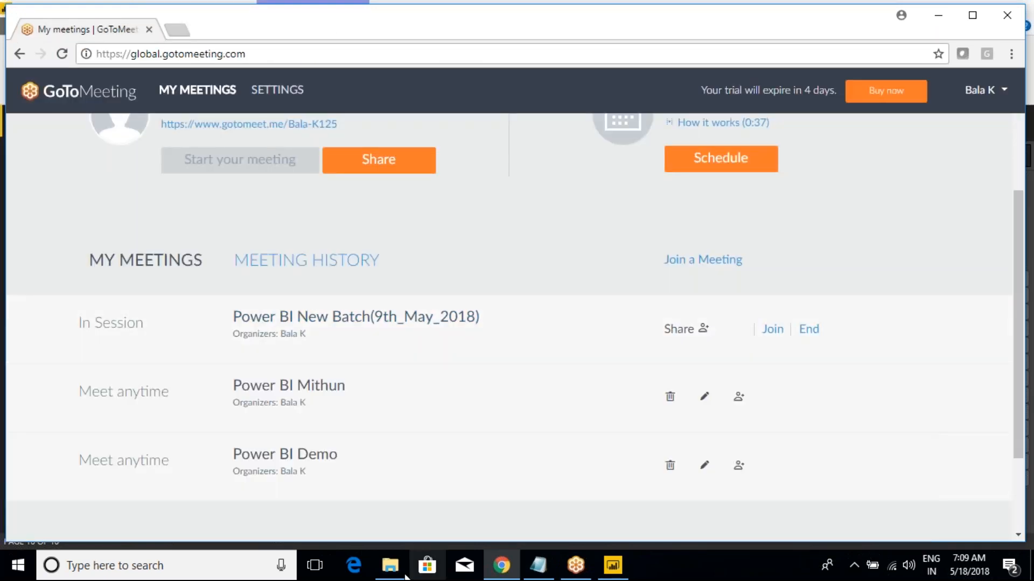
{"action": "mouse_move", "coordinate": [613, 567]}
{"action": "left_click", "coordinate": [607, 506]}
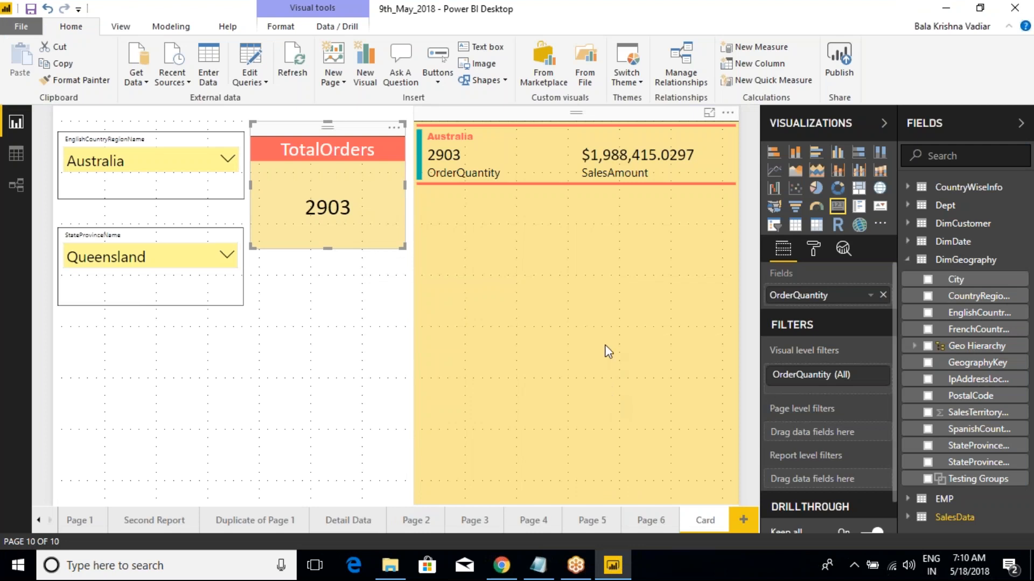
- Add a slicer on City from DimGeography below the StateProvinceName slicer and shorten it
{"action": "left_click", "coordinate": [223, 298]}
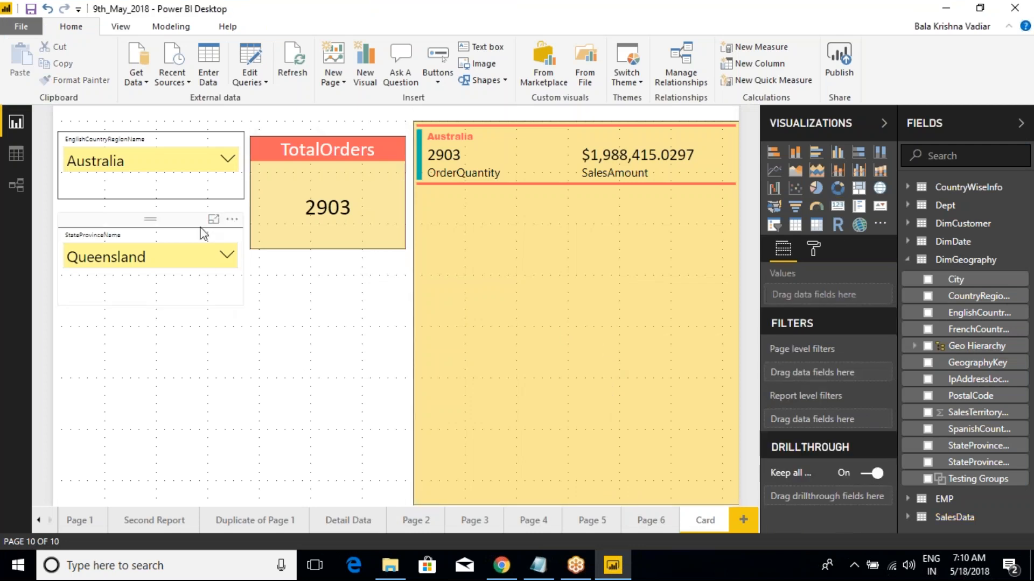
{"action": "left_click", "coordinate": [171, 342]}
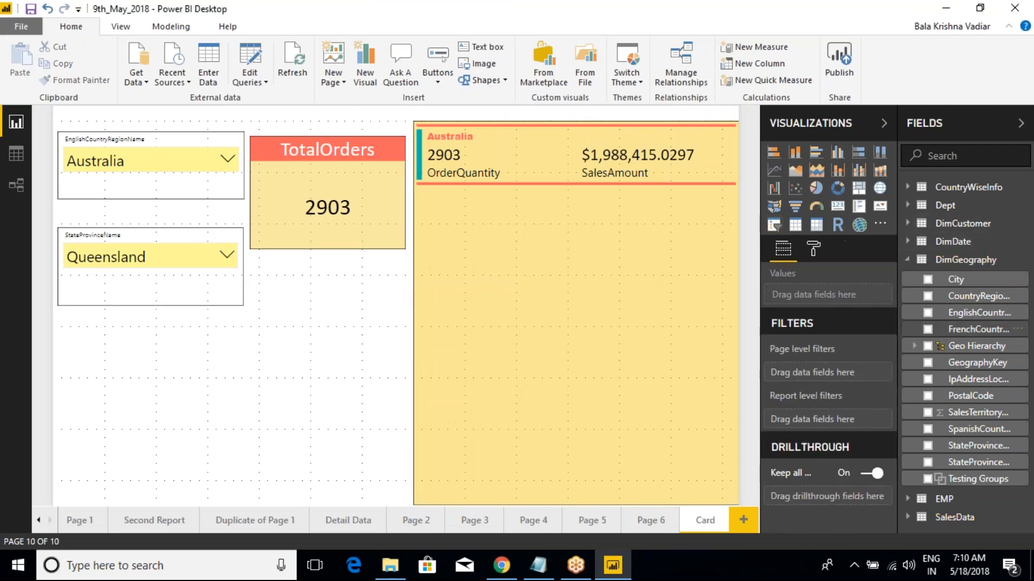
{"action": "left_click", "coordinate": [774, 225]}
{"action": "left_click", "coordinate": [927, 280]}
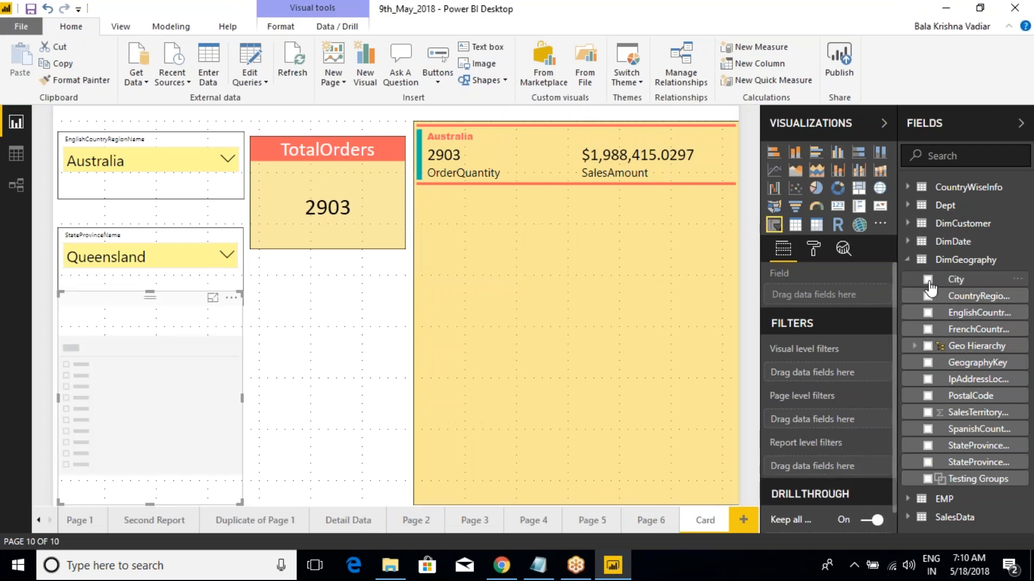
{"action": "left_click_drag", "start_coordinate": [241, 503], "coordinate": [242, 430]}
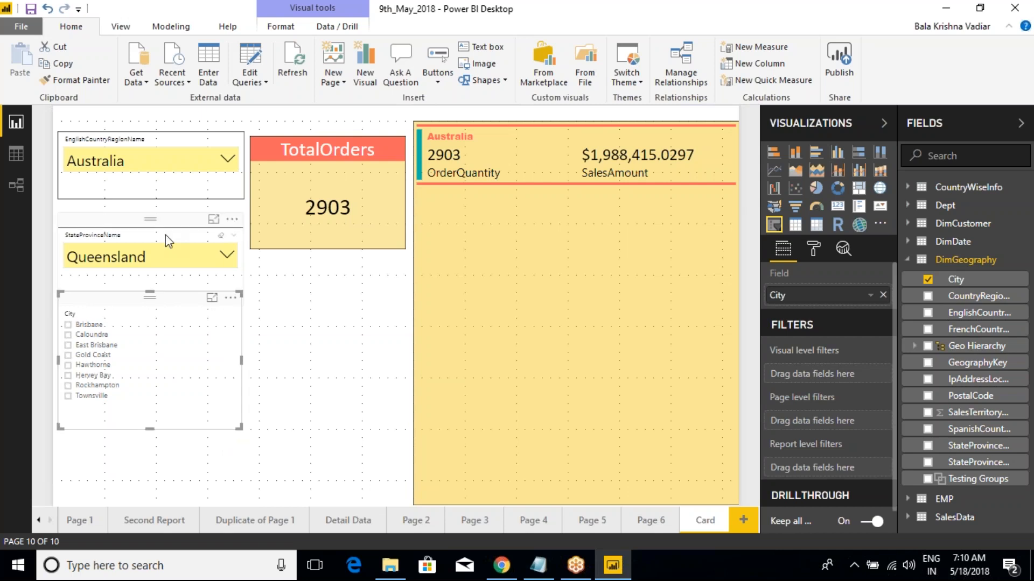
- Copy the StateProvinceName slicer's formatting onto the City slicer with Format Painter and lower its upper edge to leave a gap
{"action": "left_click", "coordinate": [179, 231]}
{"action": "left_click", "coordinate": [93, 82]}
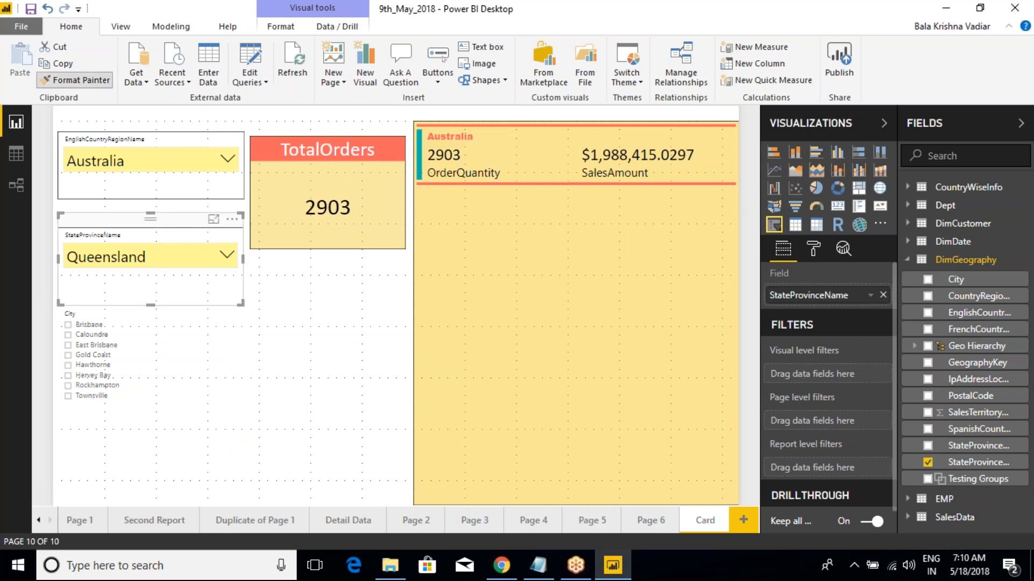
{"action": "left_click", "coordinate": [186, 314]}
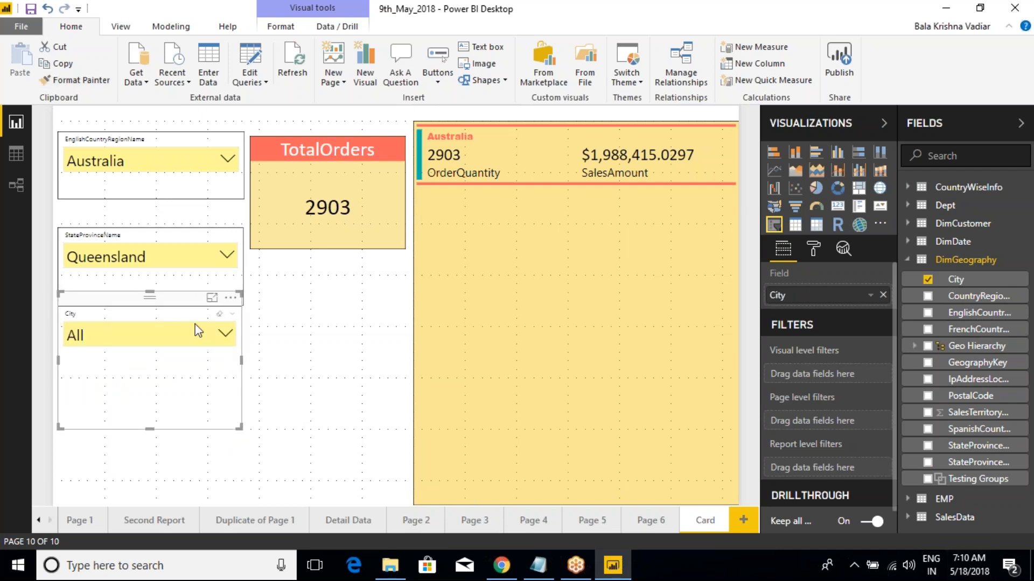
{"action": "left_click_drag", "start_coordinate": [148, 293], "coordinate": [156, 315]}
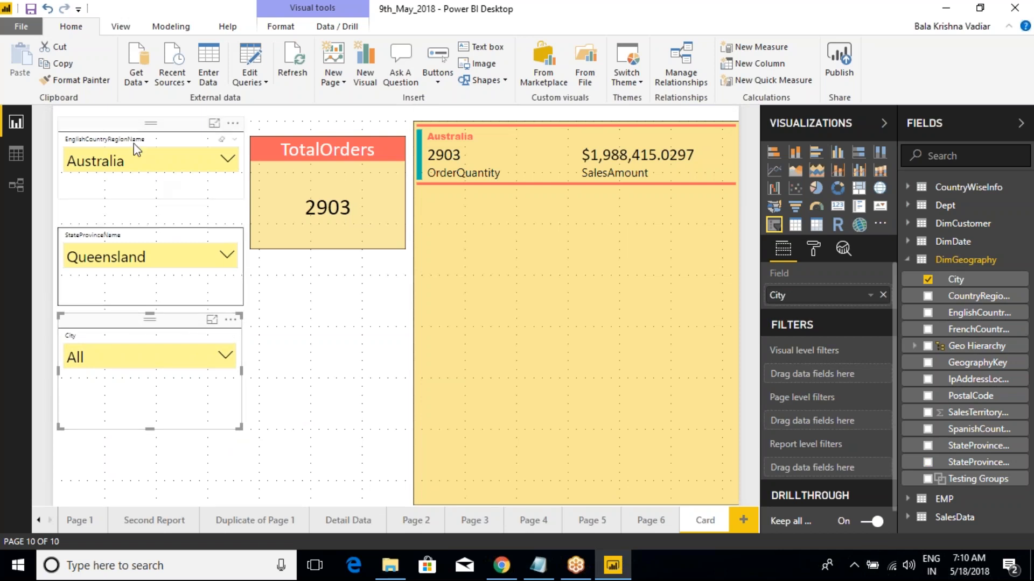
- Filter the page to the cities Caloundra and Brisbane with the City slicer
{"action": "left_click", "coordinate": [125, 123]}
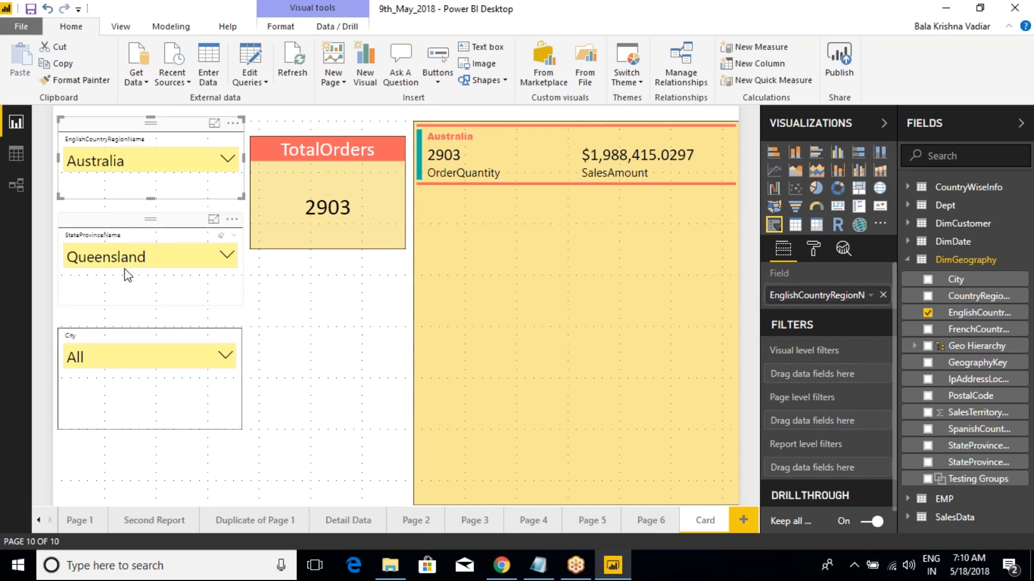
{"action": "left_click", "coordinate": [139, 230]}
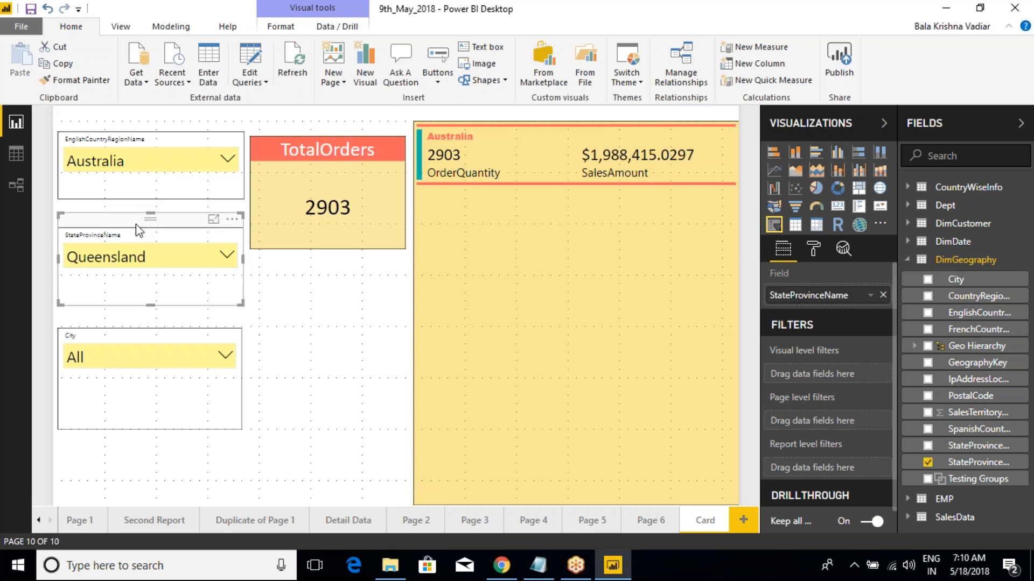
{"action": "left_click", "coordinate": [131, 330]}
{"action": "left_click", "coordinate": [226, 355]}
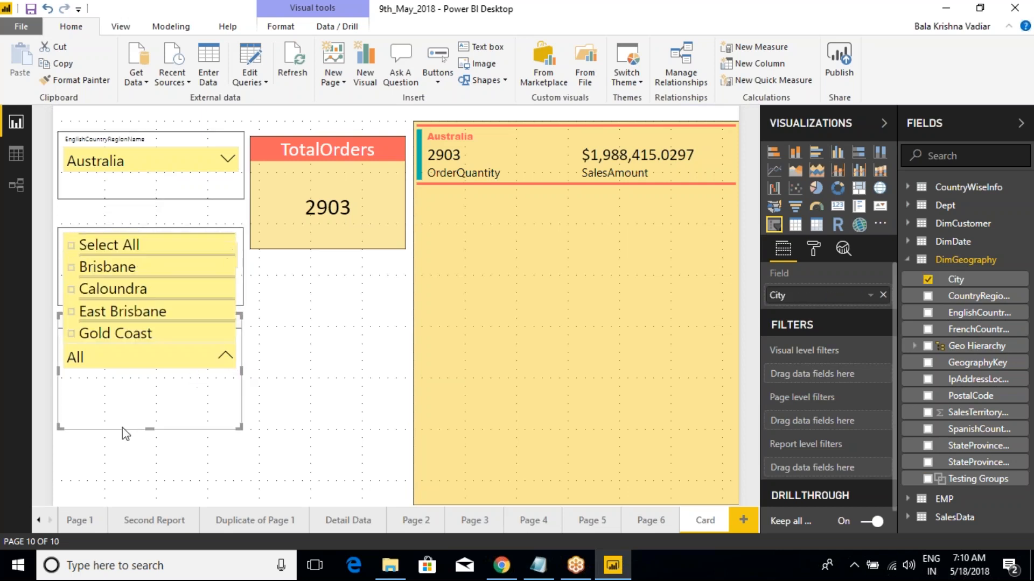
{"action": "left_click", "coordinate": [72, 289]}
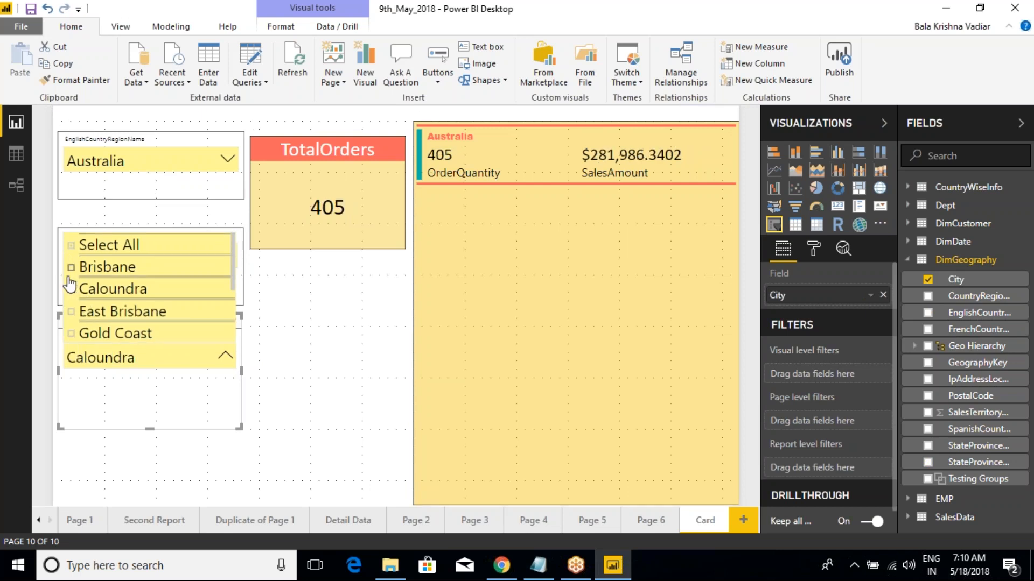
{"action": "left_click", "coordinate": [71, 267]}
{"action": "left_click", "coordinate": [332, 317]}
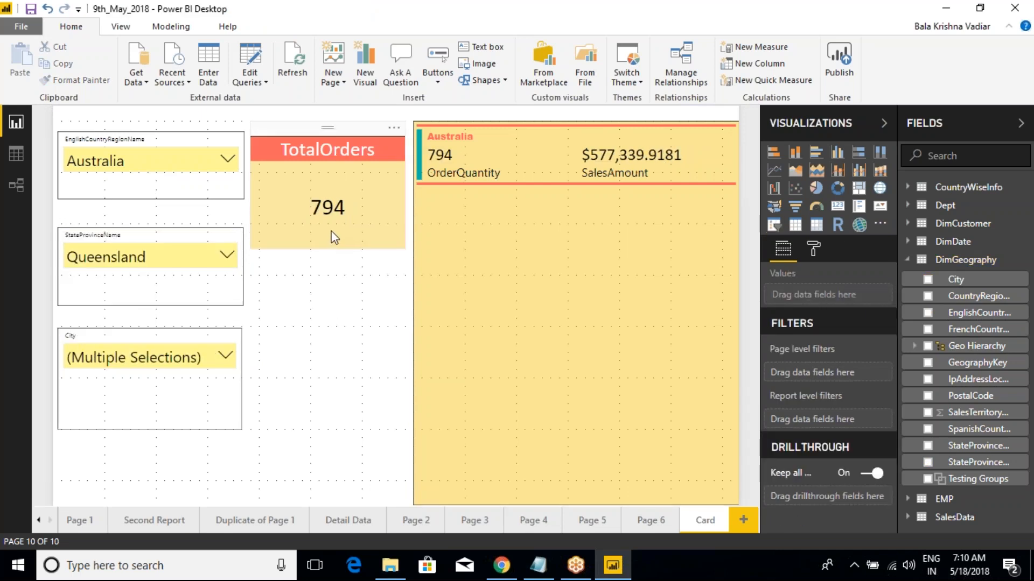
- Review the TotalOrders card and how the country, state and city slicers act as separate filters on the page
{"action": "left_click", "coordinate": [352, 139]}
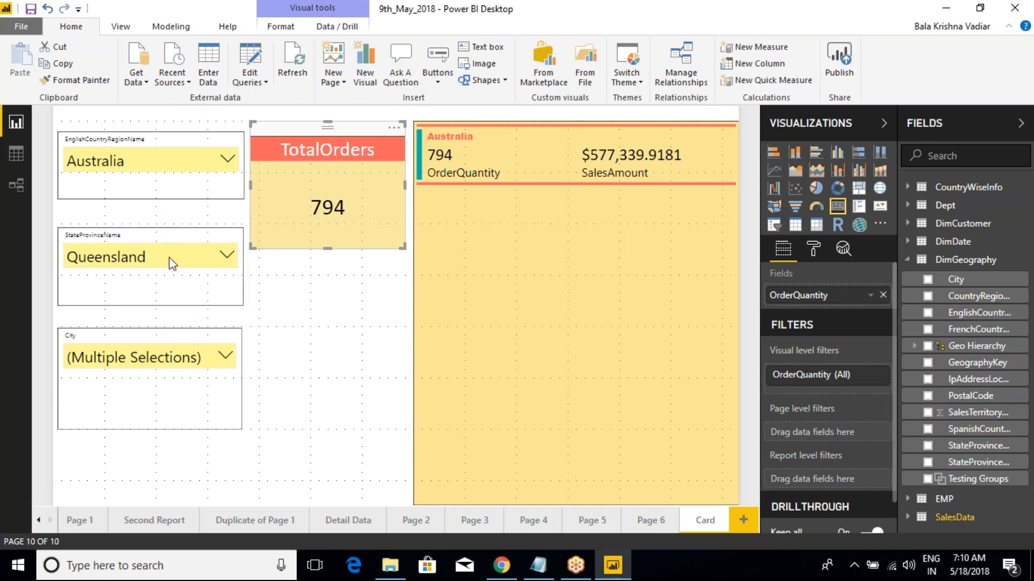
{"action": "left_click", "coordinate": [134, 136]}
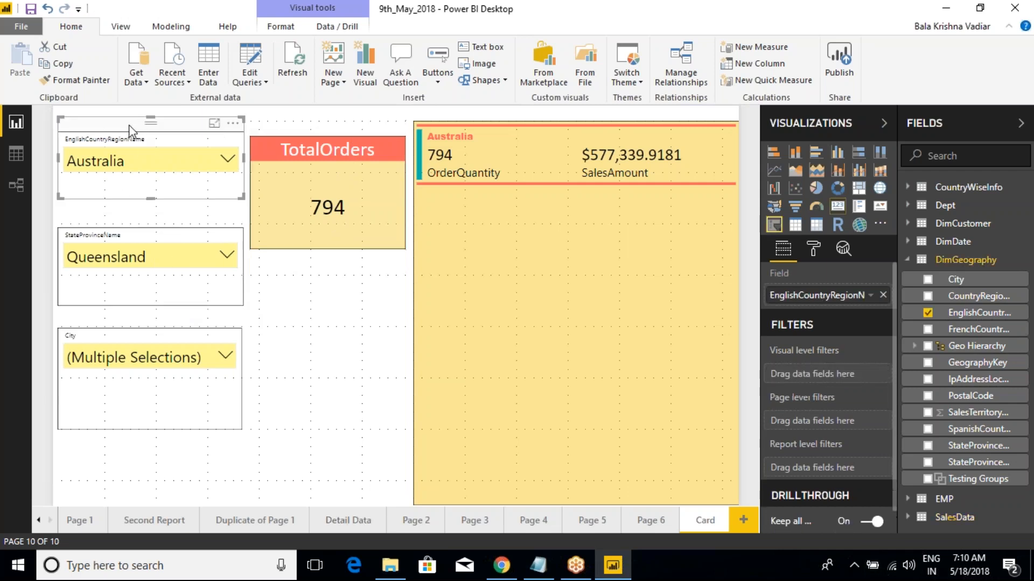
{"action": "left_click", "coordinate": [134, 226]}
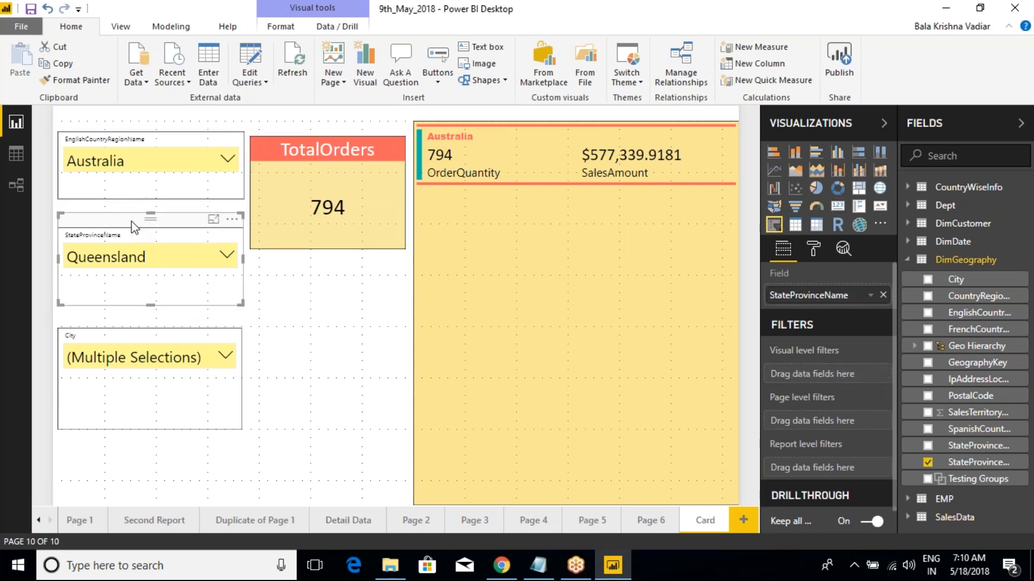
{"action": "left_click", "coordinate": [107, 337]}
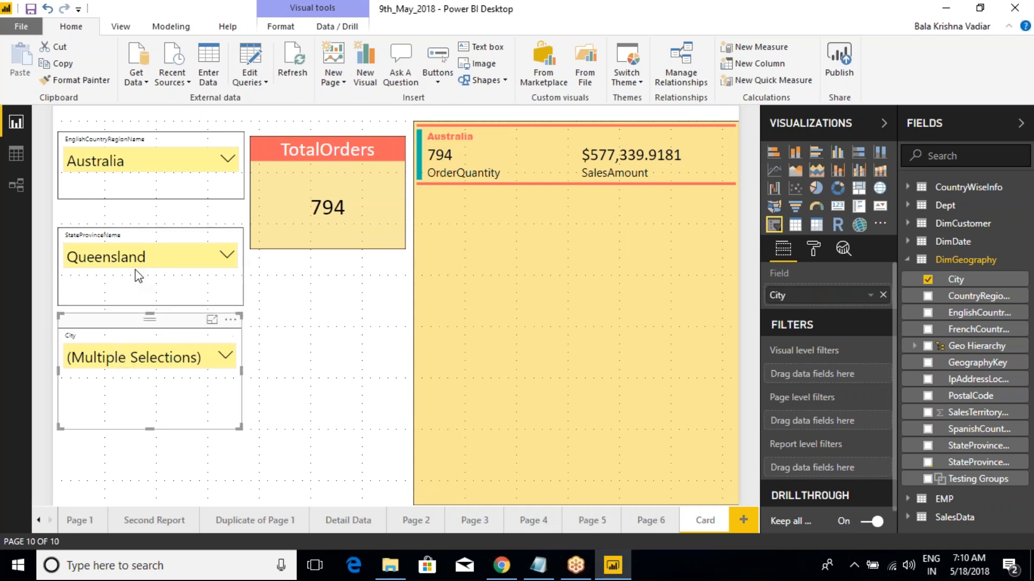
{"action": "left_click", "coordinate": [173, 132]}
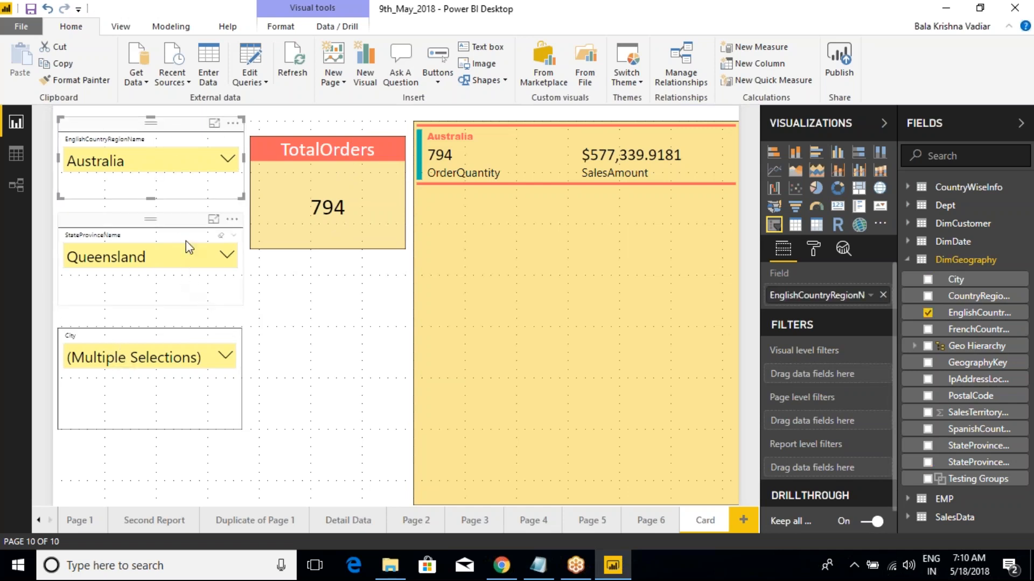
{"action": "left_click", "coordinate": [179, 224]}
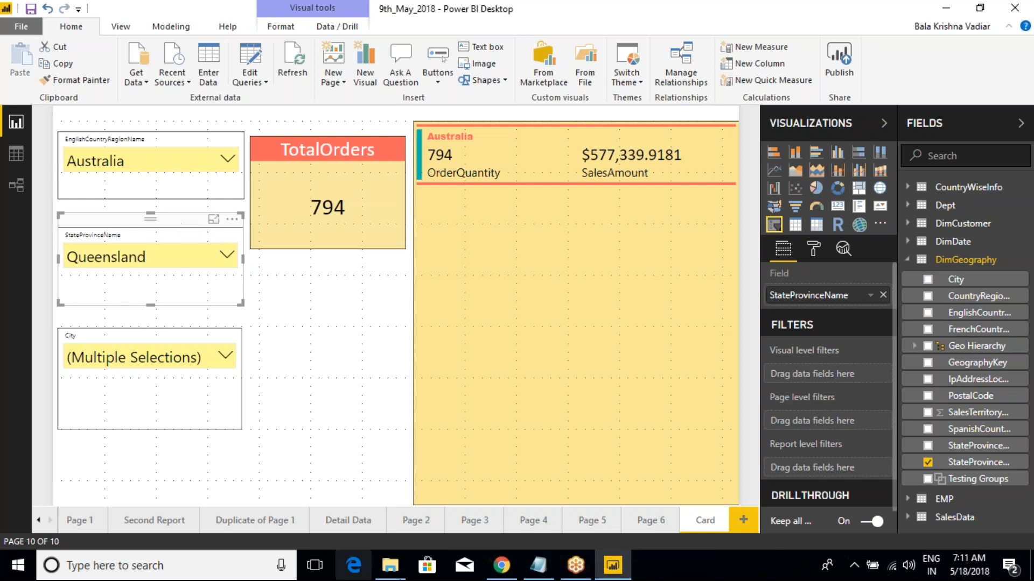
{"action": "left_click", "coordinate": [183, 323]}
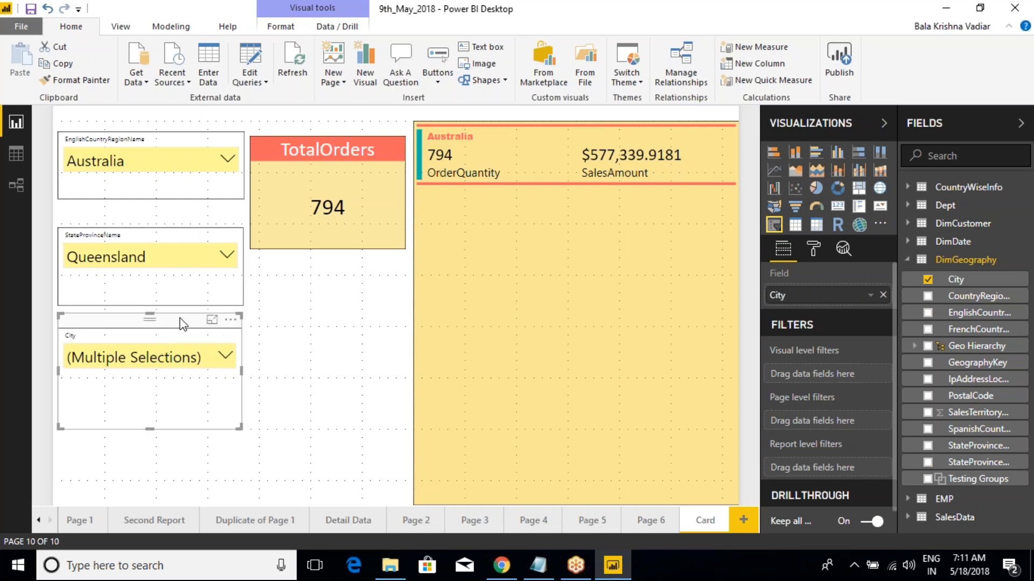
{"action": "key", "text": "ctrl+2"}
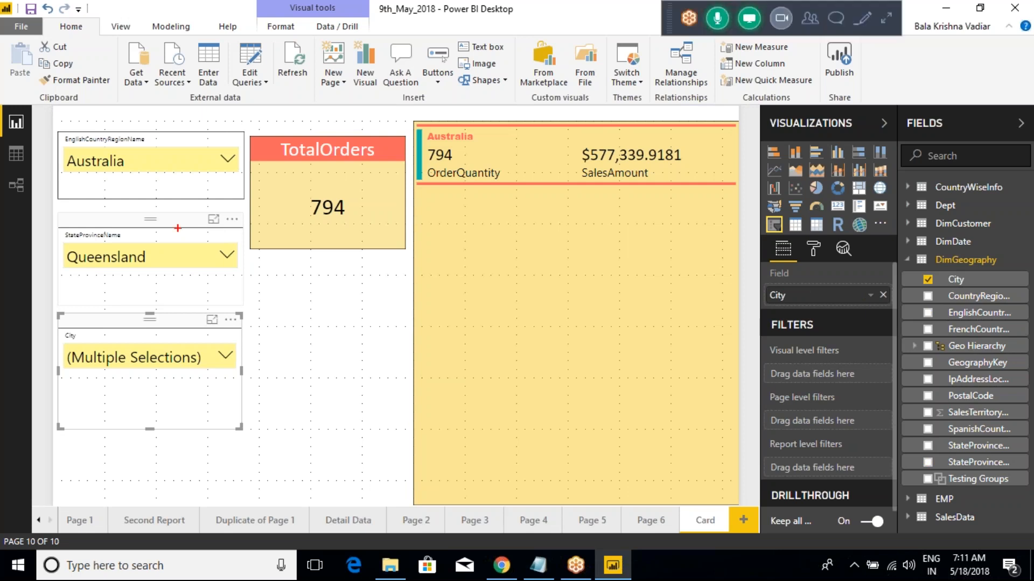
{"action": "mouse_move", "coordinate": [46, 120]}
{"action": "left_mouse_down"}
{"action": "mouse_move", "coordinate": [152, 201]}
{"action": "mouse_move", "coordinate": [253, 440]}
{"action": "mouse_move", "coordinate": [251, 476]}
{"action": "left_mouse_up"}
{"action": "key", "text": "Escape"}
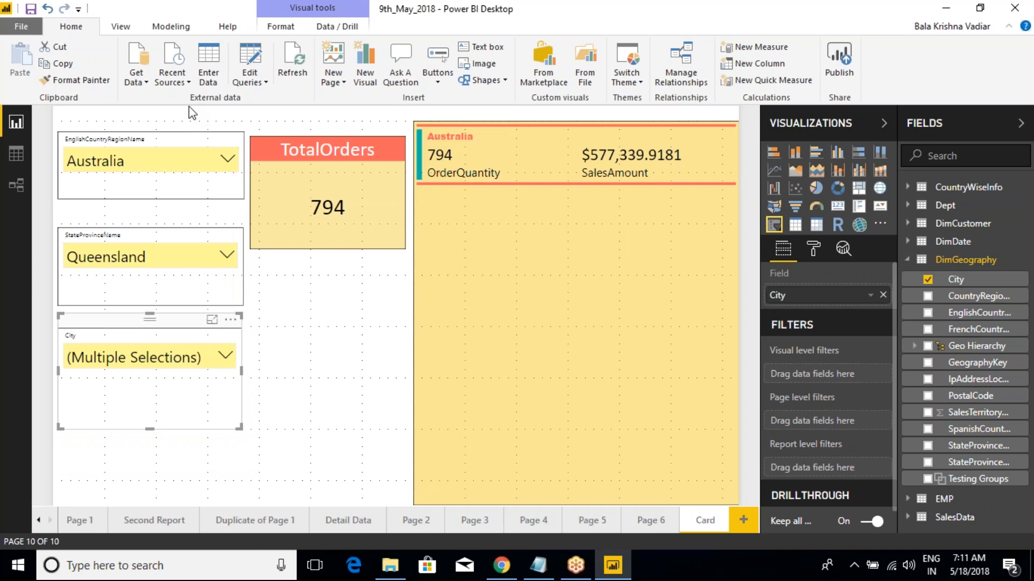
- Make the EnglishCountryRegionName and StateProvinceName slicers slightly narrower and shorter
{"action": "left_click", "coordinate": [178, 130]}
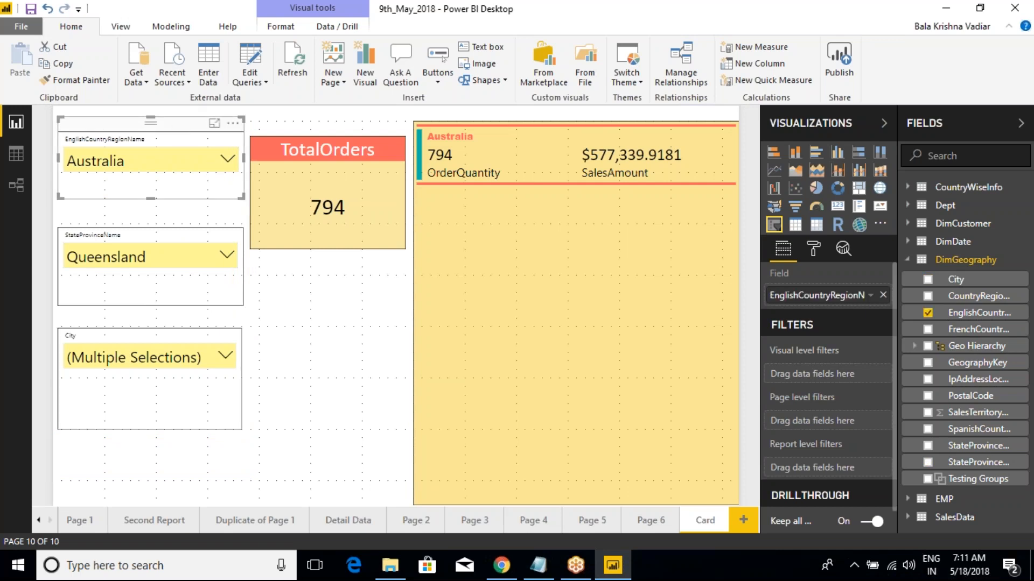
{"action": "left_click_drag", "start_coordinate": [235, 200], "coordinate": [219, 197]}
{"action": "left_click", "coordinate": [212, 234]}
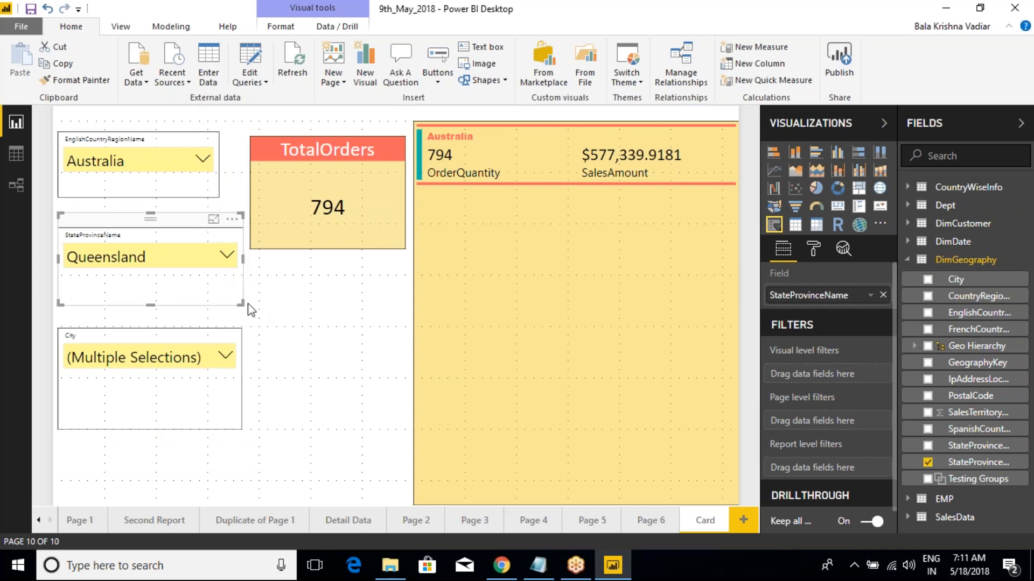
{"action": "left_click_drag", "start_coordinate": [240, 304], "coordinate": [222, 295]}
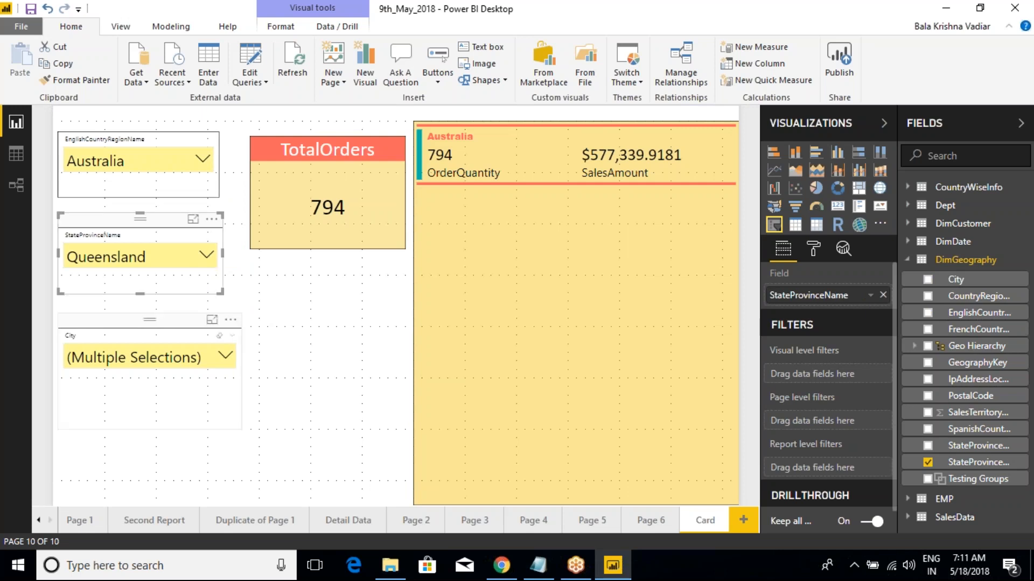
- Shrink the City slicer to about the width of the other slicers and move it slightly up and to the right
{"action": "left_click", "coordinate": [238, 370]}
{"action": "left_click_drag", "start_coordinate": [241, 429], "coordinate": [220, 412]}
{"action": "left_click_drag", "start_coordinate": [173, 327], "coordinate": [179, 321]}
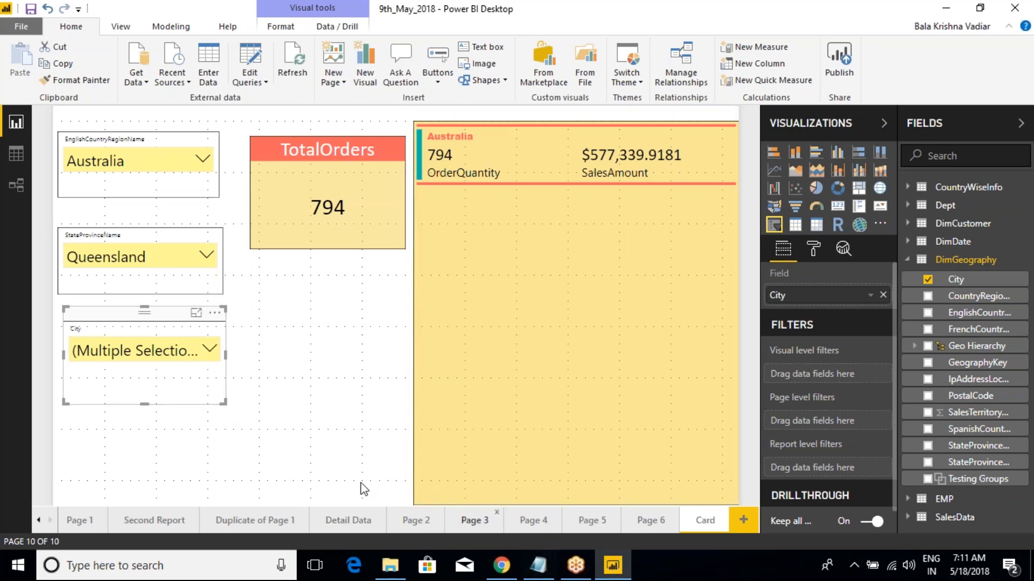
{"action": "left_click", "coordinate": [273, 355]}
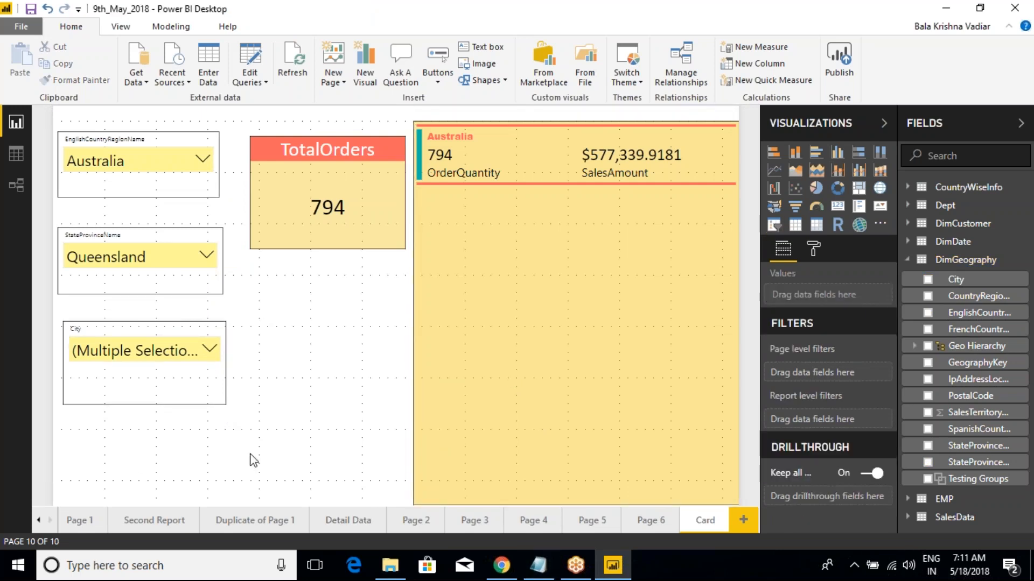
{"action": "mouse_move", "coordinate": [234, 447]}
{"action": "left_mouse_down"}
{"action": "mouse_move", "coordinate": [73, 156]}
{"action": "mouse_move", "coordinate": [70, 114]}
{"action": "mouse_move", "coordinate": [111, 207]}
{"action": "mouse_move", "coordinate": [86, 329]}
{"action": "left_mouse_up"}
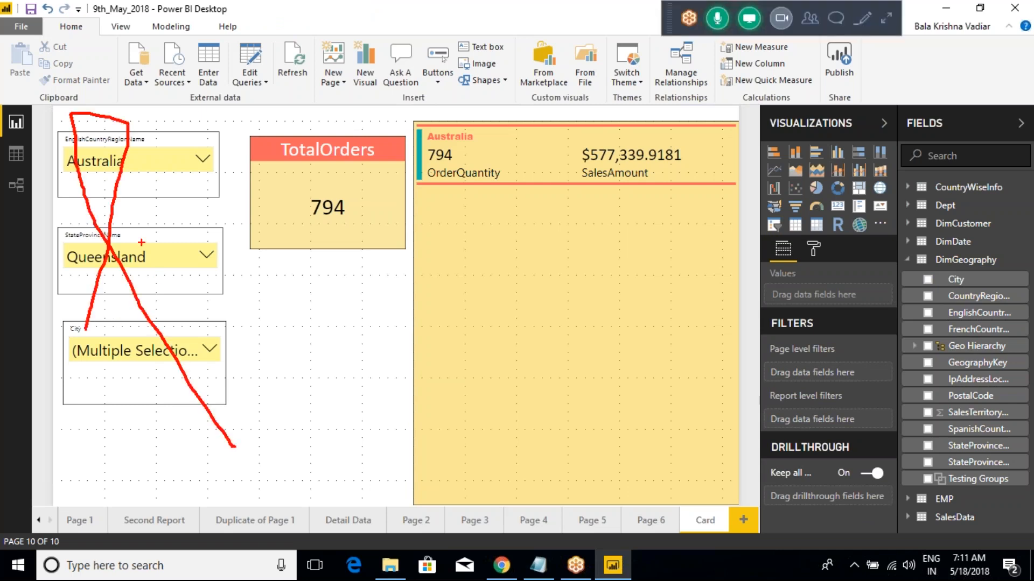
{"action": "key", "text": "Escape"}
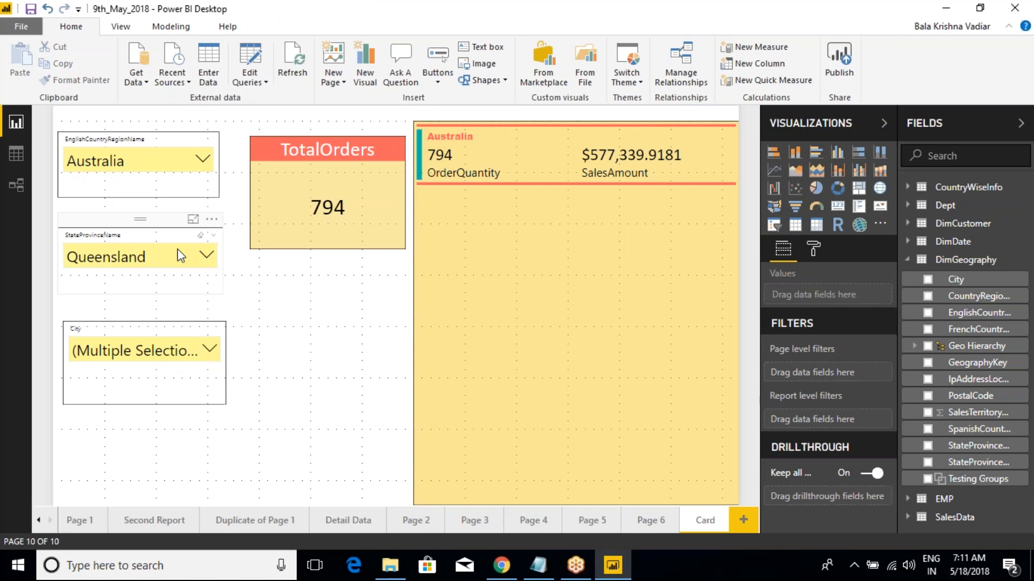
{"action": "mouse_move", "coordinate": [117, 172]}
{"action": "left_mouse_down"}
{"action": "mouse_move", "coordinate": [132, 180]}
{"action": "mouse_move", "coordinate": [217, 129]}
{"action": "left_mouse_up"}
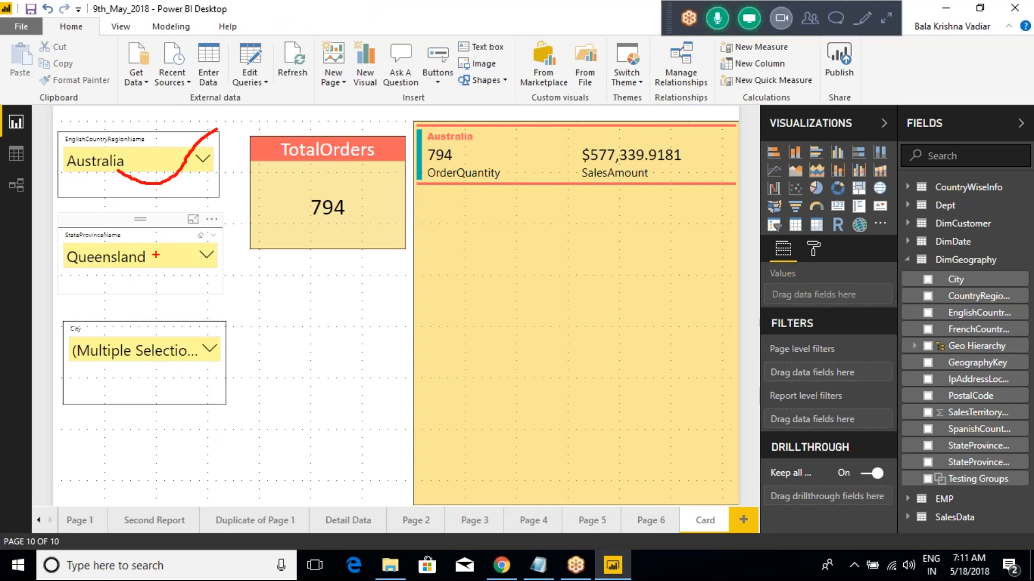
{"action": "left_click_drag", "start_coordinate": [110, 250], "coordinate": [209, 210]}
{"action": "left_click_drag", "start_coordinate": [123, 378], "coordinate": [202, 324]}
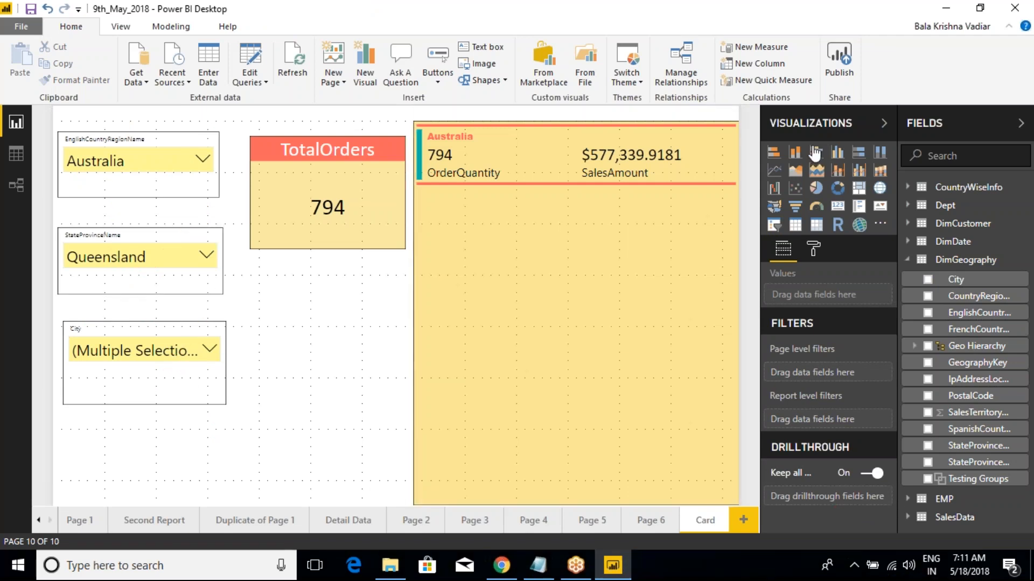
- Switch to the Class Notes file in Notepad and highlight the entry "4.Hierarchy Slicer"
{"action": "left_click", "coordinate": [549, 564]}
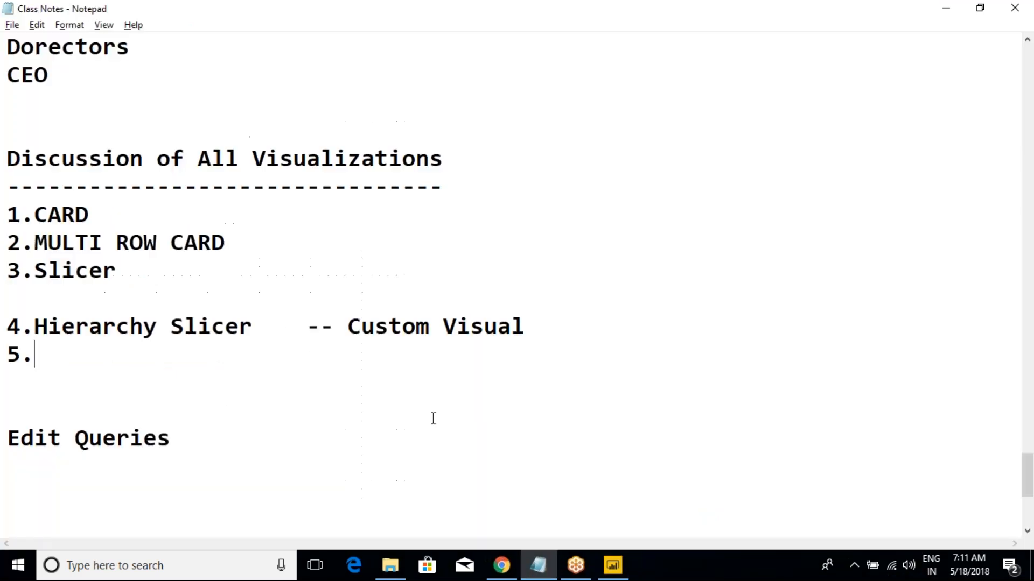
{"action": "left_click_drag", "start_coordinate": [265, 326], "coordinate": [7, 328]}
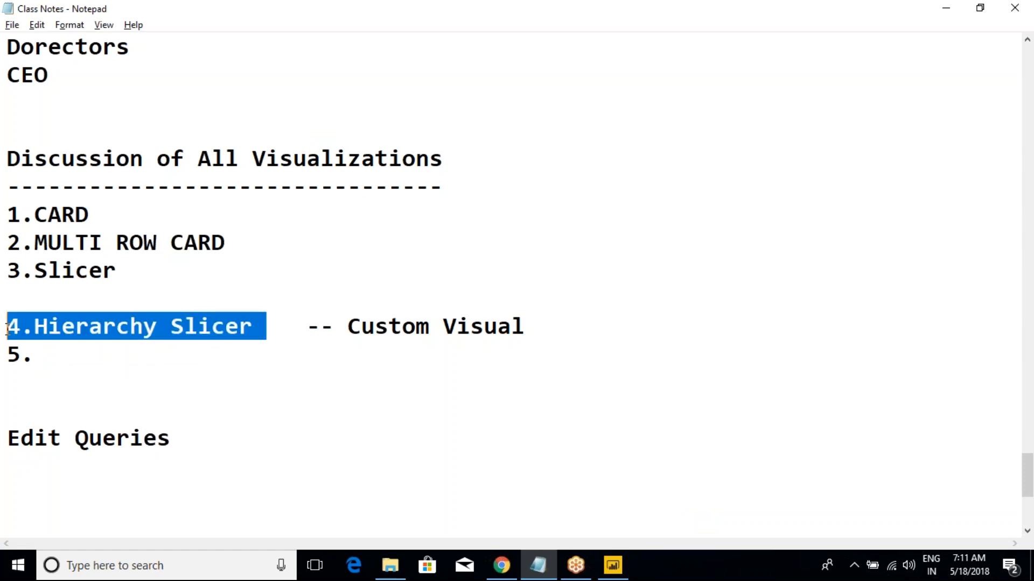
{"action": "left_click", "coordinate": [268, 347]}
{"action": "key", "text": "alt+Tab"}
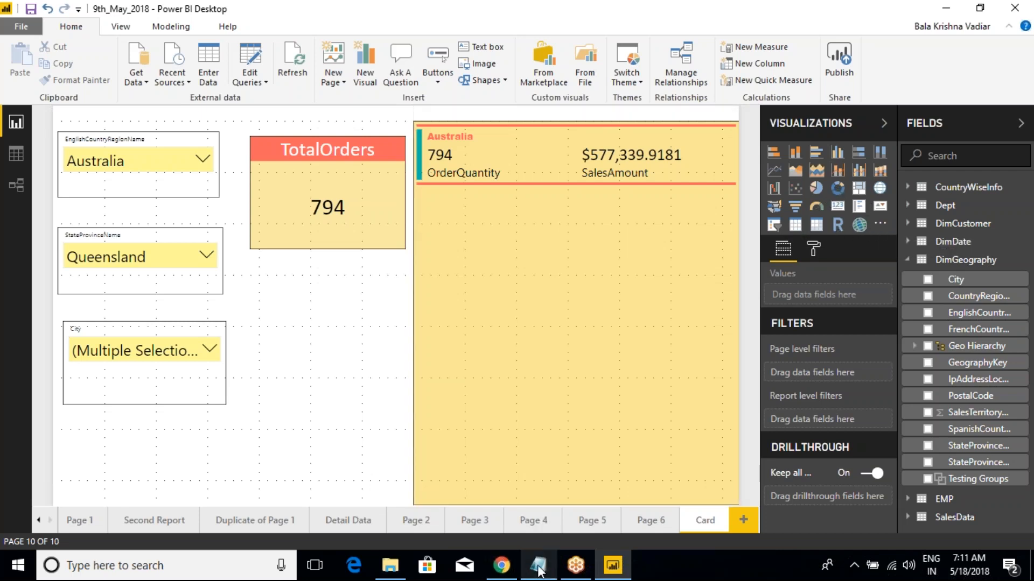
{"action": "left_click", "coordinate": [550, 553]}
{"action": "key", "text": "Up"}
{"action": "key", "text": "Up"}
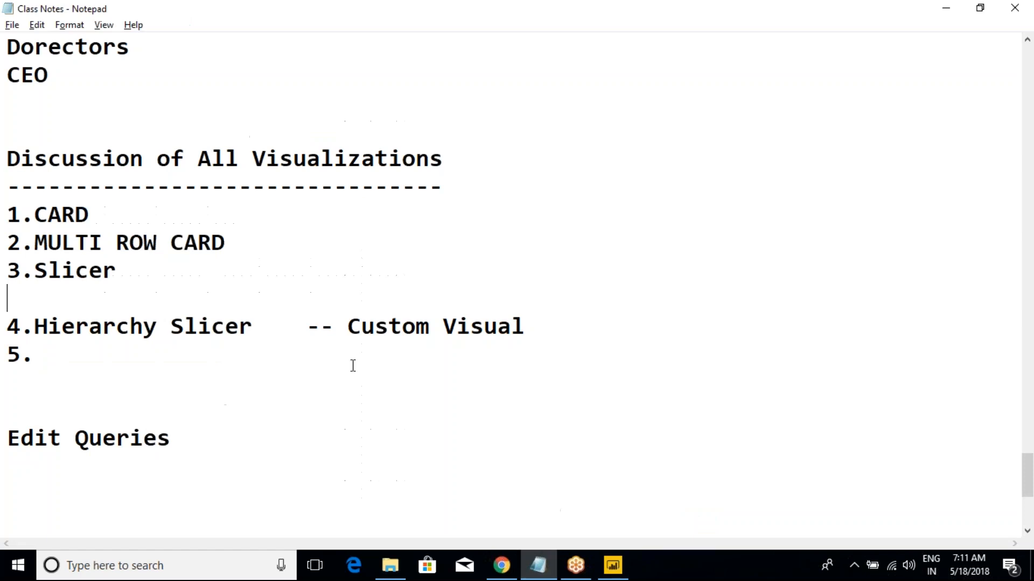
- Add the indented line "We need to download first and then add it to Visualizations" below the Hierarchy Slicer entry
{"action": "left_click_drag", "start_coordinate": [313, 332], "coordinate": [547, 330]}
{"action": "left_click", "coordinate": [547, 330]}
{"action": "key", "text": "Return"}
{"action": "type", "text": "We n"}
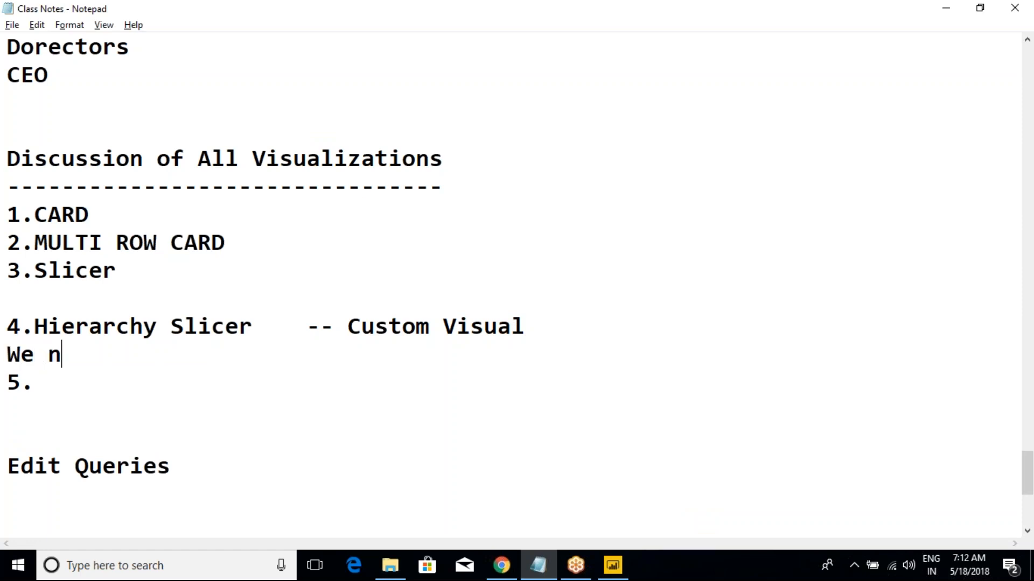
{"action": "type", "text": "eed to dow"}
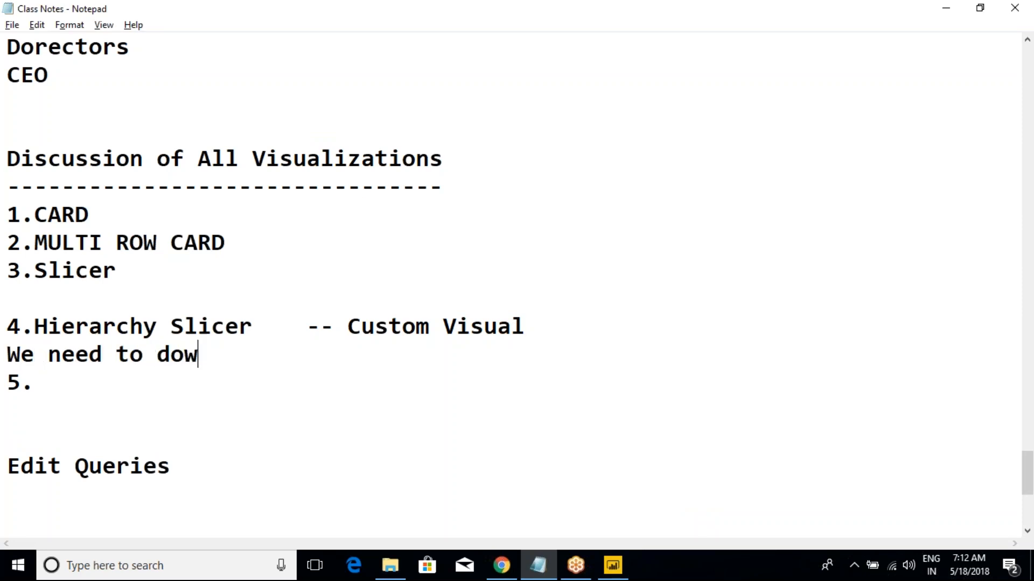
{"action": "type", "text": "nload firs"}
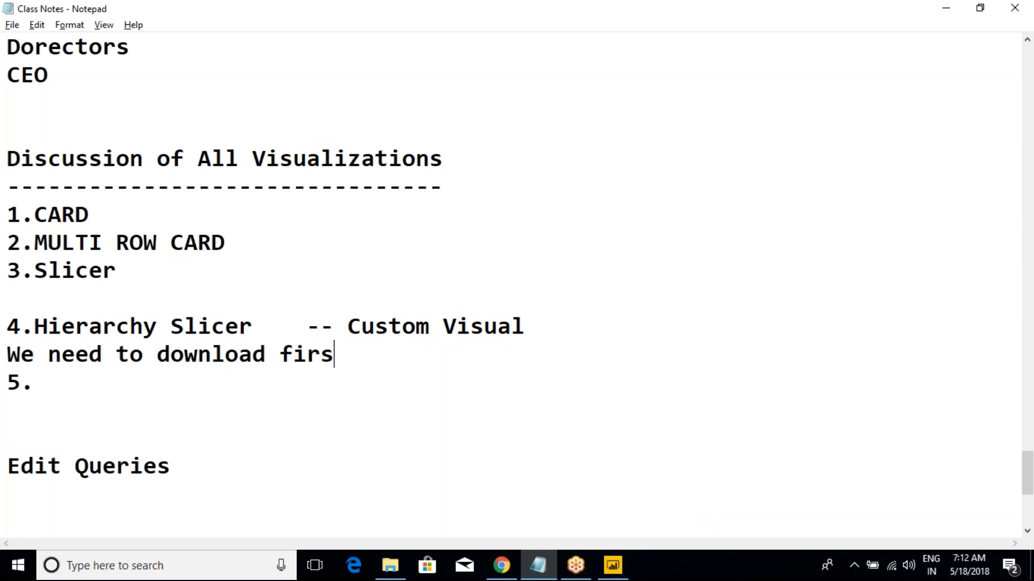
{"action": "type", "text": "t and then add it i"}
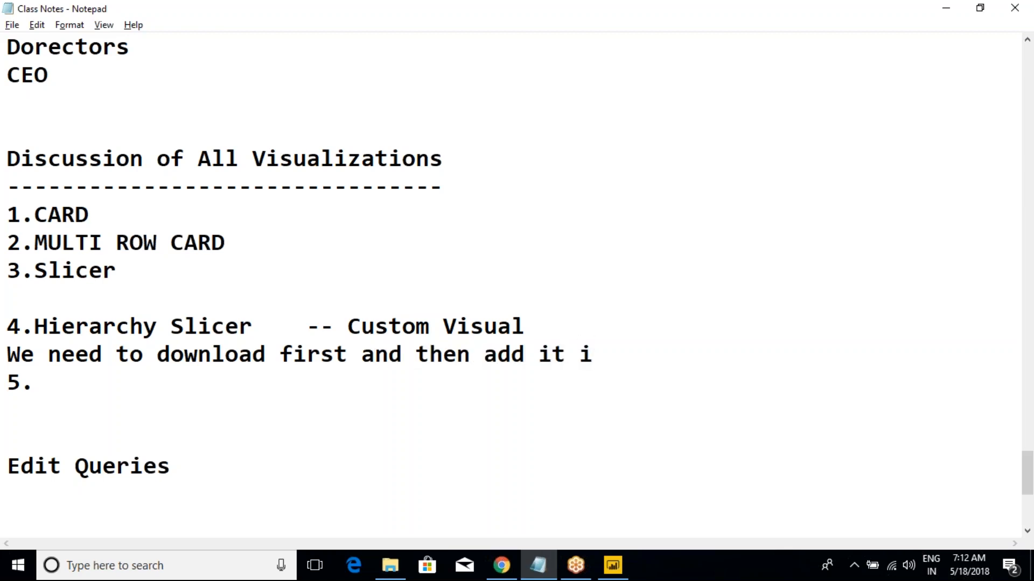
{"action": "key", "text": "BackSpace"}
{"action": "type", "text": "to "}
{"action": "type", "text": "Visu"}
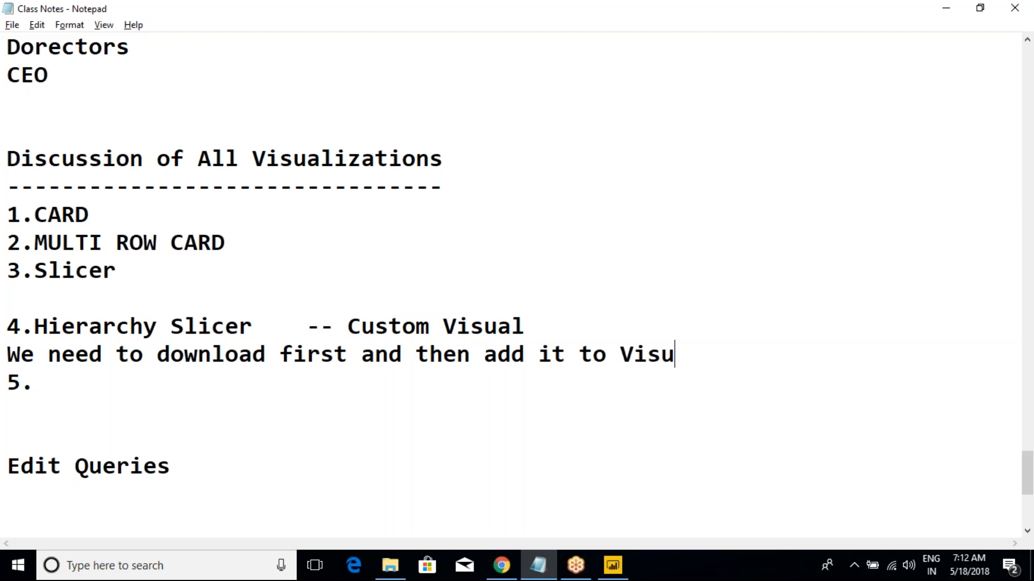
{"action": "type", "text": "alizations"}
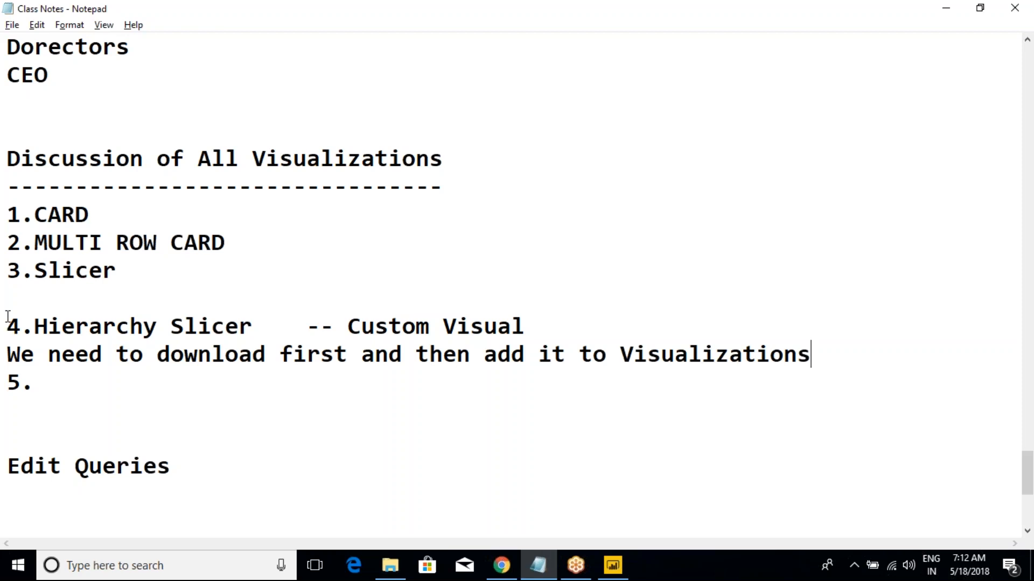
{"action": "left_click", "coordinate": [14, 359]}
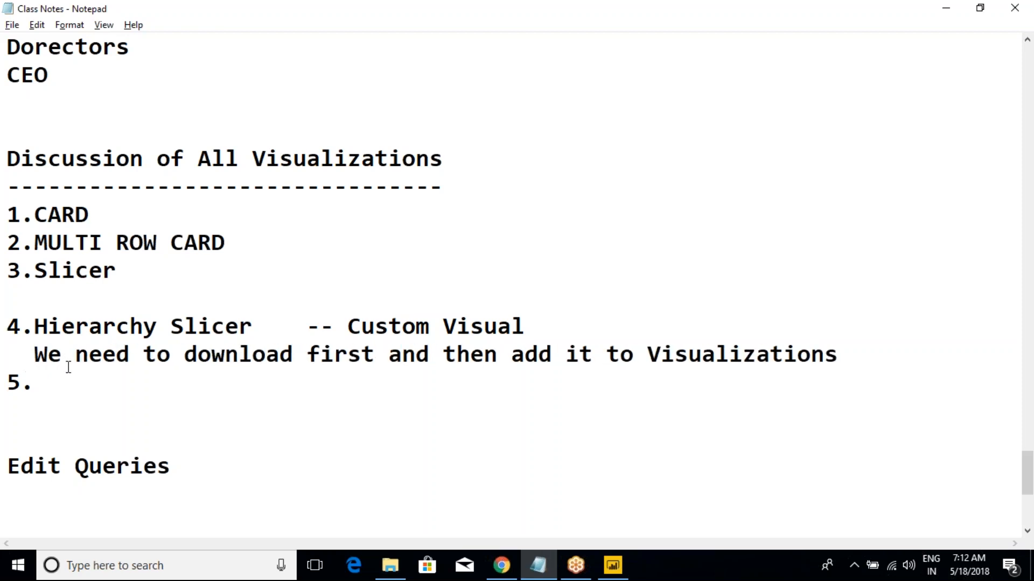
- Switch to Power BI Desktop and open the marketplace for importing custom visuals
{"action": "key", "text": "alt+Tab"}
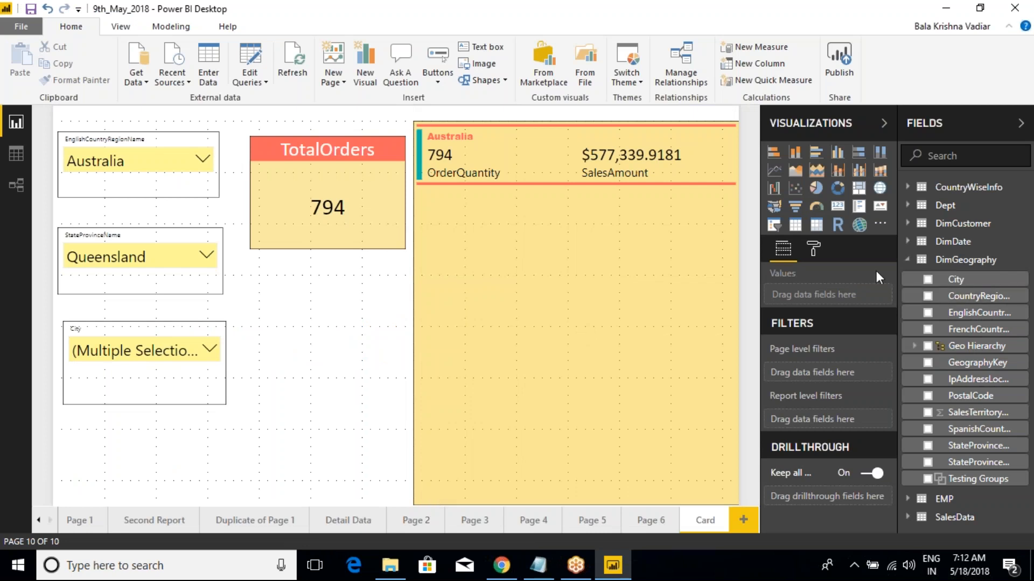
{"action": "left_click", "coordinate": [880, 226]}
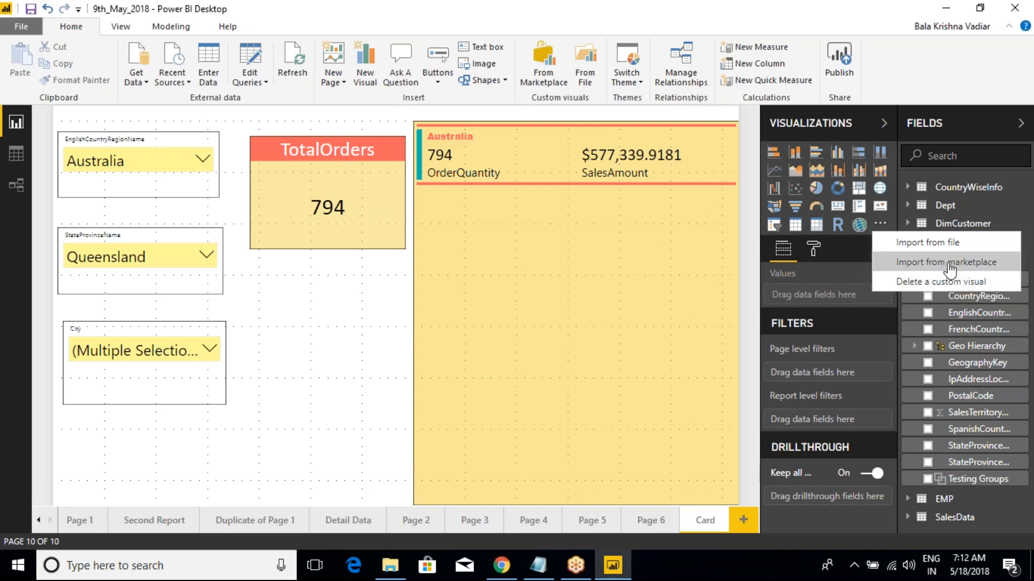
{"action": "left_click", "coordinate": [726, 269]}
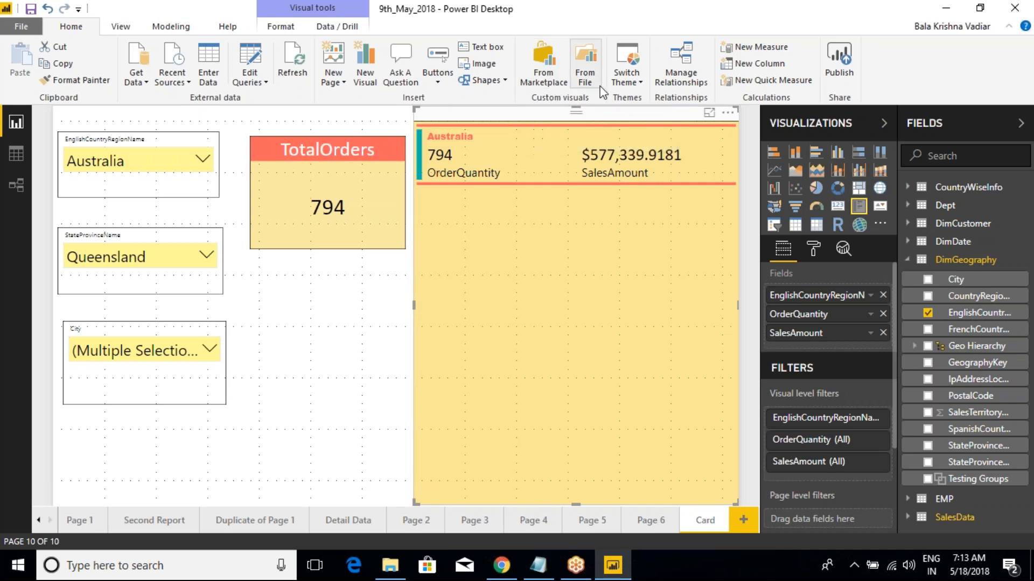
{"action": "left_click", "coordinate": [879, 225]}
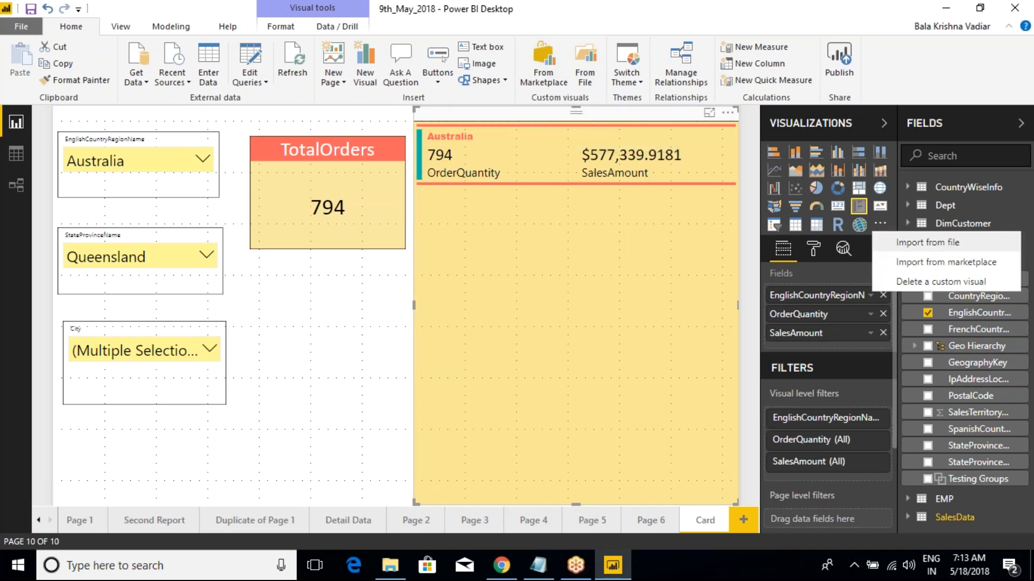
{"action": "left_click", "coordinate": [925, 264]}
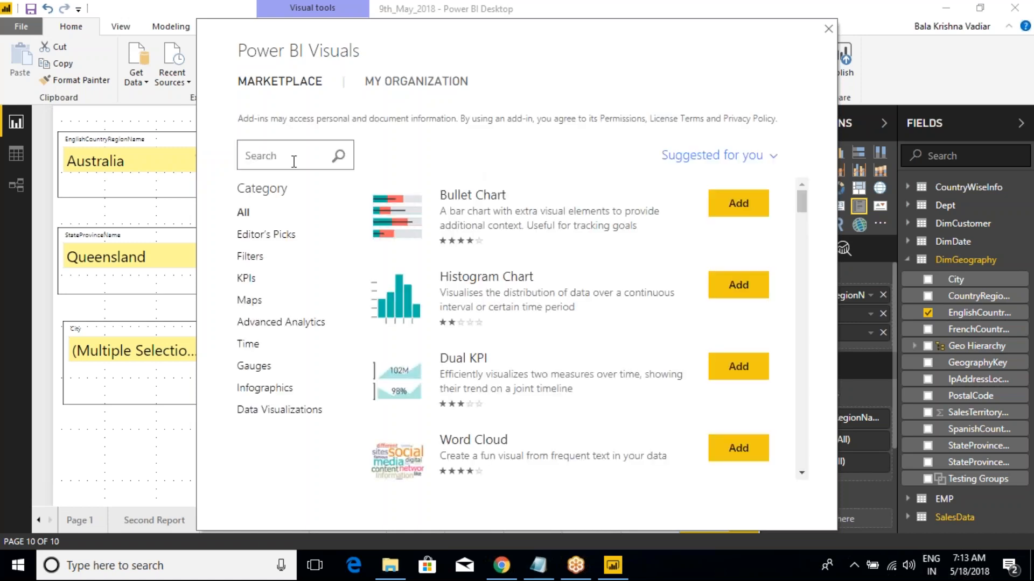
- Search the marketplace for "slicer" and import the HierarchySlicer visual, updating the copy already in the report
{"action": "left_click", "coordinate": [297, 161]}
{"action": "type", "text": "slicer"}
{"action": "left_click", "coordinate": [340, 159]}
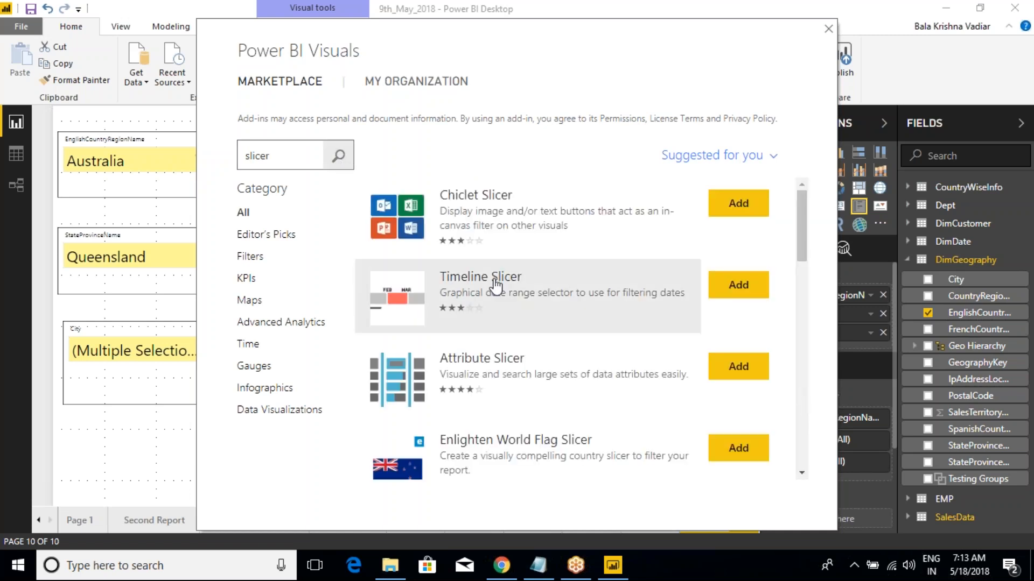
{"action": "scroll", "coordinate": [503, 328], "scroll_direction": "down", "scroll_amount": 6}
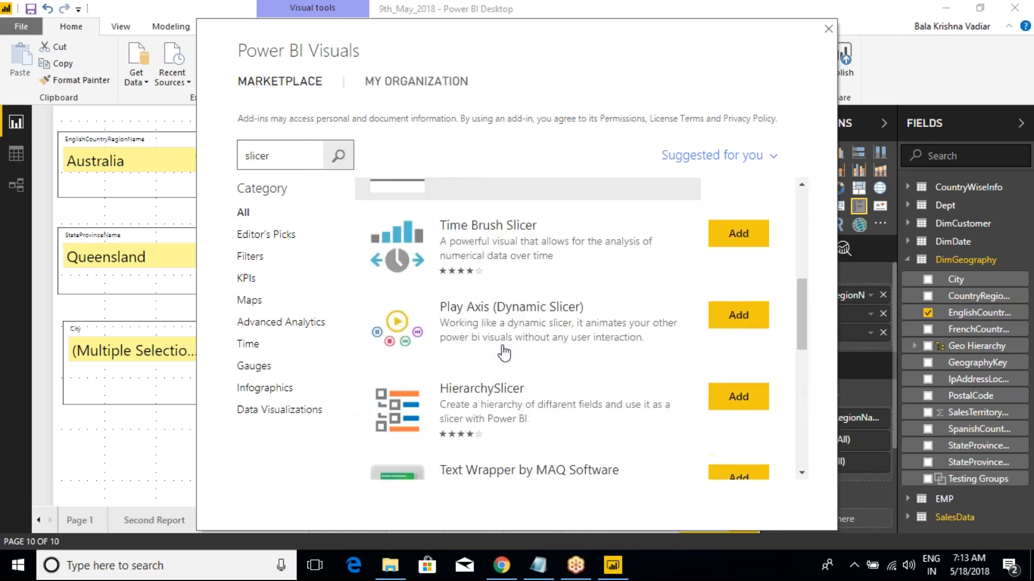
{"action": "scroll", "coordinate": [504, 350], "scroll_direction": "down", "scroll_amount": 3}
{"action": "left_click", "coordinate": [492, 265]}
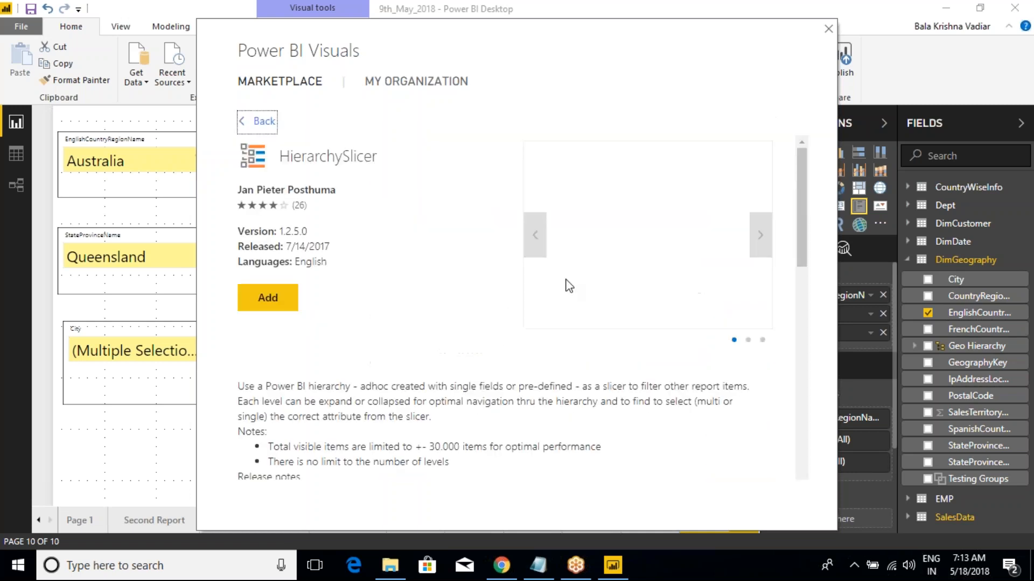
{"action": "left_click", "coordinate": [267, 297]}
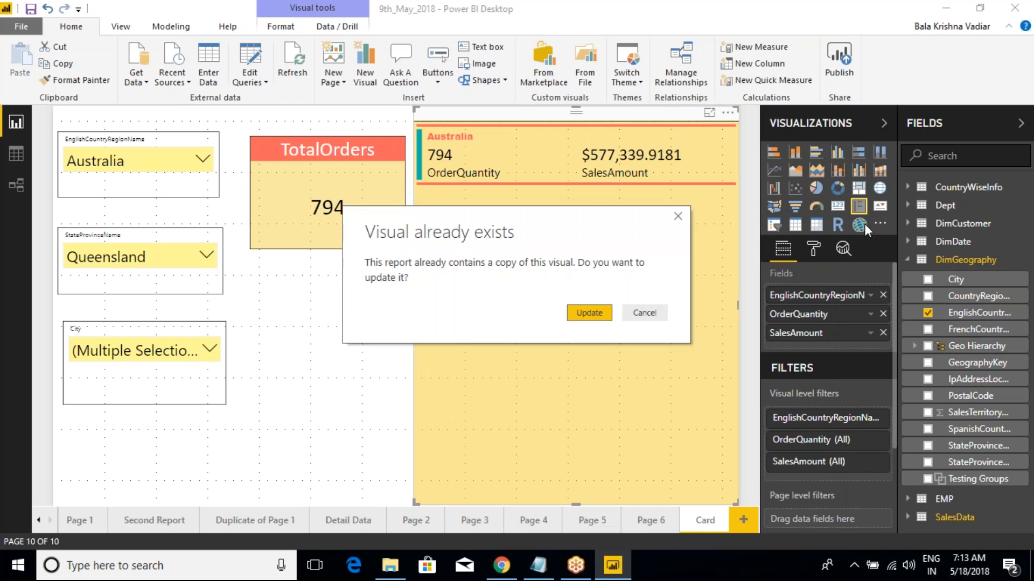
{"action": "left_click", "coordinate": [582, 315]}
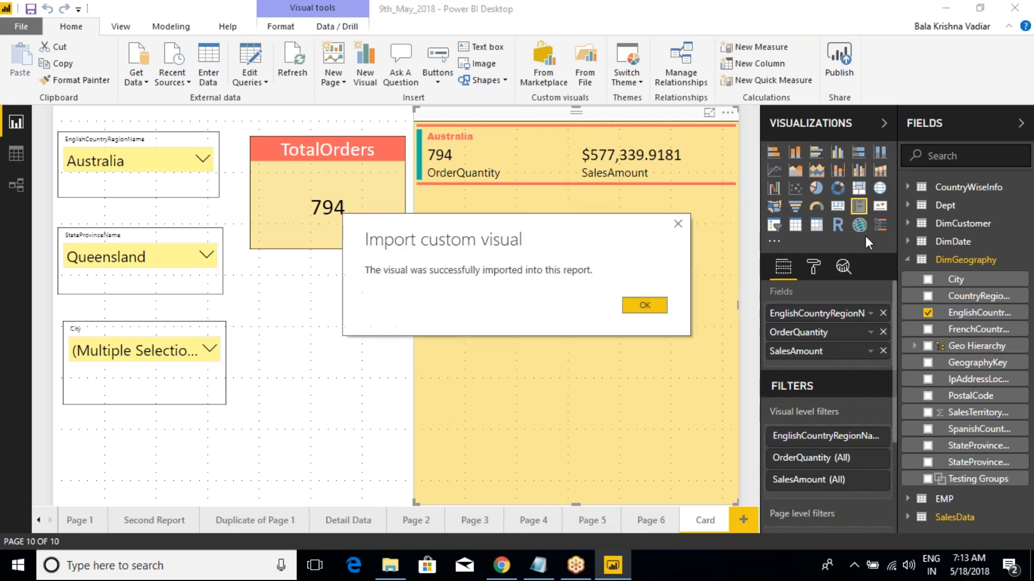
{"action": "left_click", "coordinate": [649, 308]}
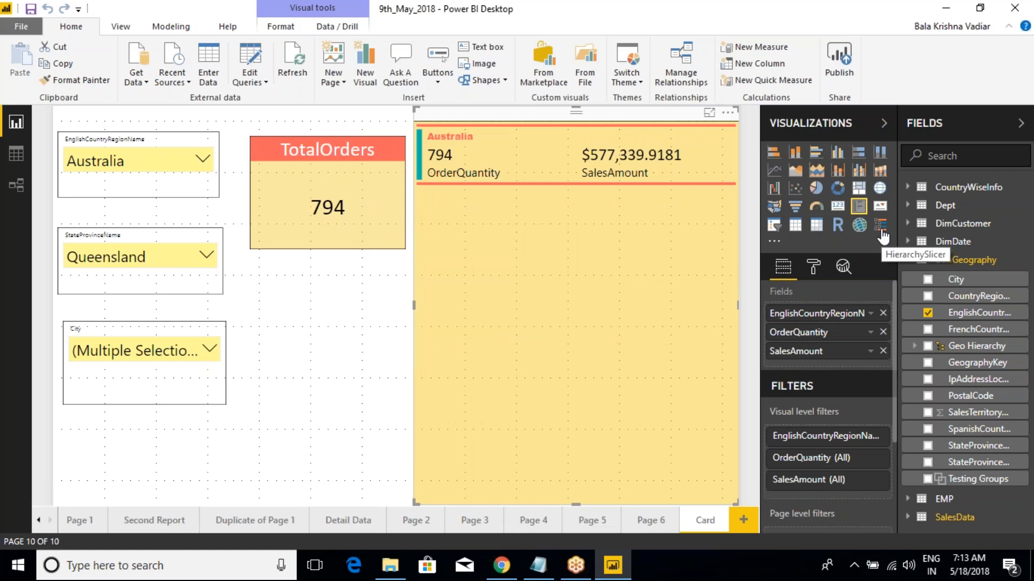
- Add an empty HierarchySlicer visual to the Card page below the TotalOrders card
{"action": "left_click", "coordinate": [305, 326]}
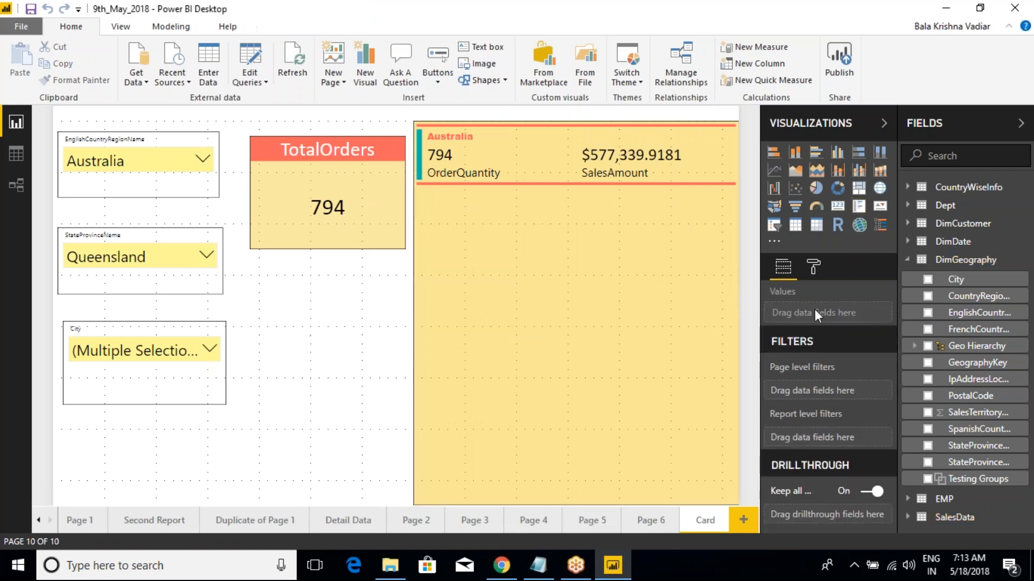
{"action": "left_click", "coordinate": [881, 226]}
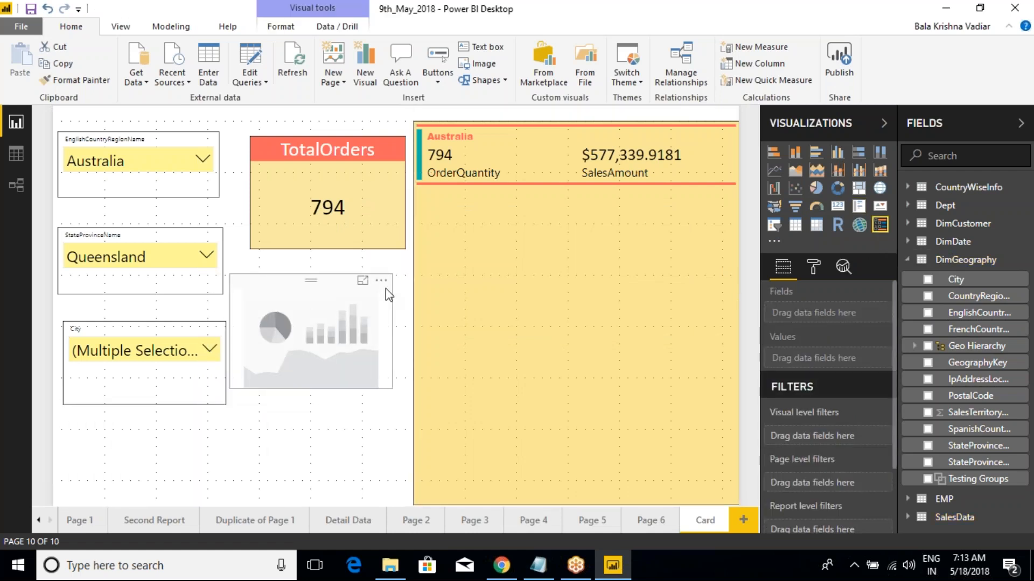
- Try to copy the EnglishCountryRegionName slicer's formatting onto the hierarchy slicer with Format Painter
{"action": "left_click", "coordinate": [173, 164]}
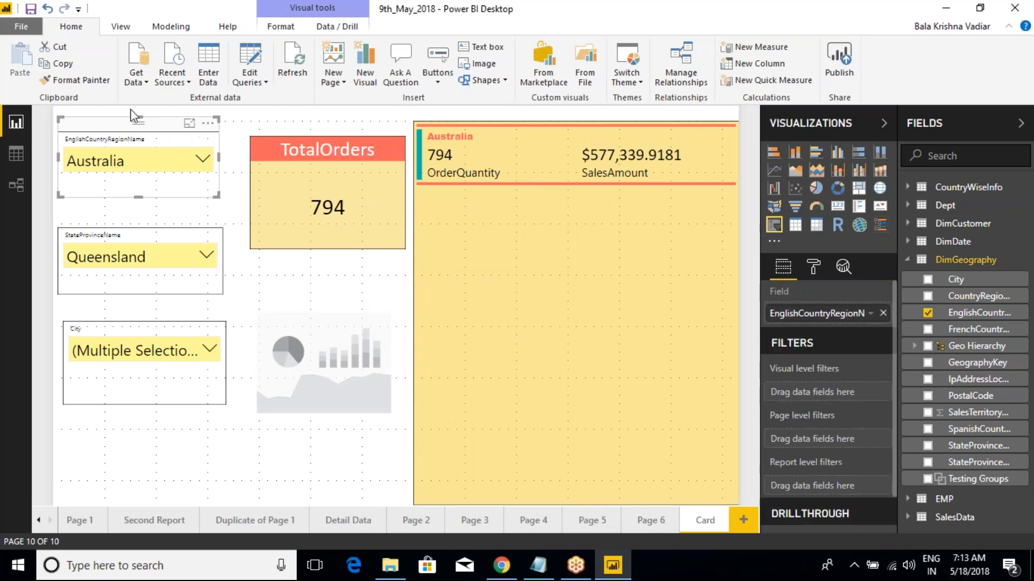
{"action": "left_click", "coordinate": [98, 81]}
{"action": "left_click", "coordinate": [314, 298]}
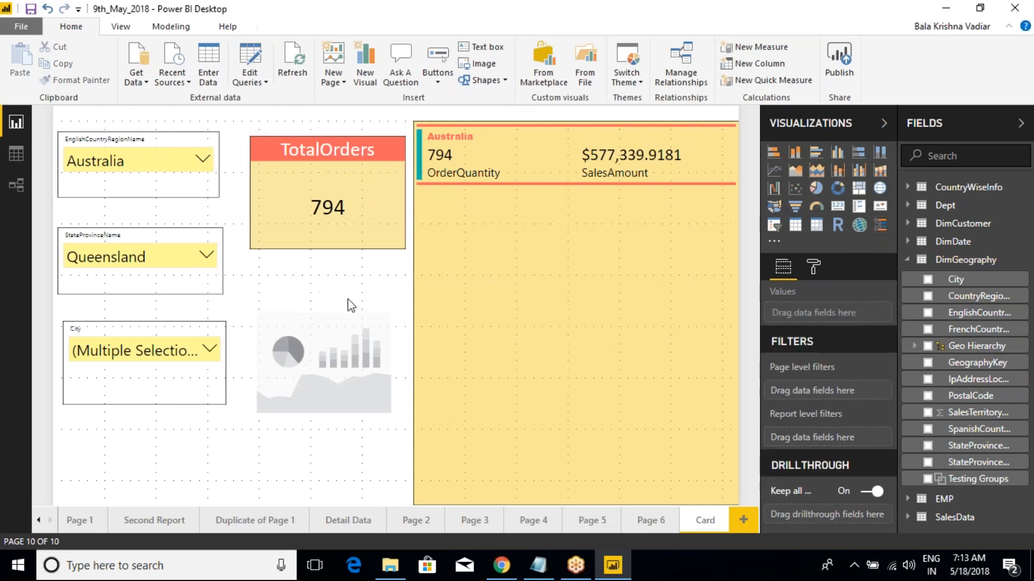
{"action": "left_click", "coordinate": [171, 152]}
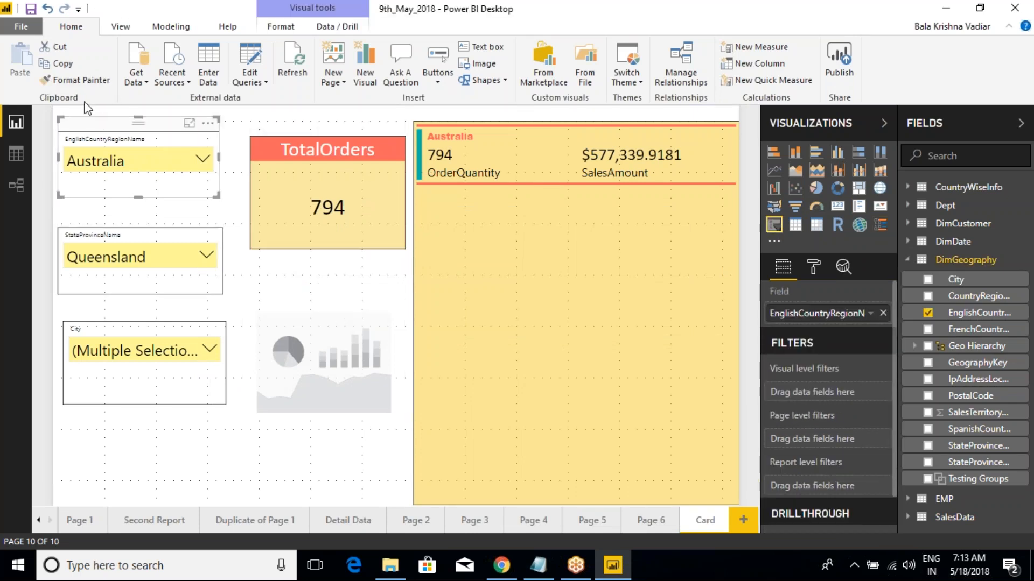
{"action": "left_click", "coordinate": [81, 80]}
{"action": "left_click", "coordinate": [339, 344]}
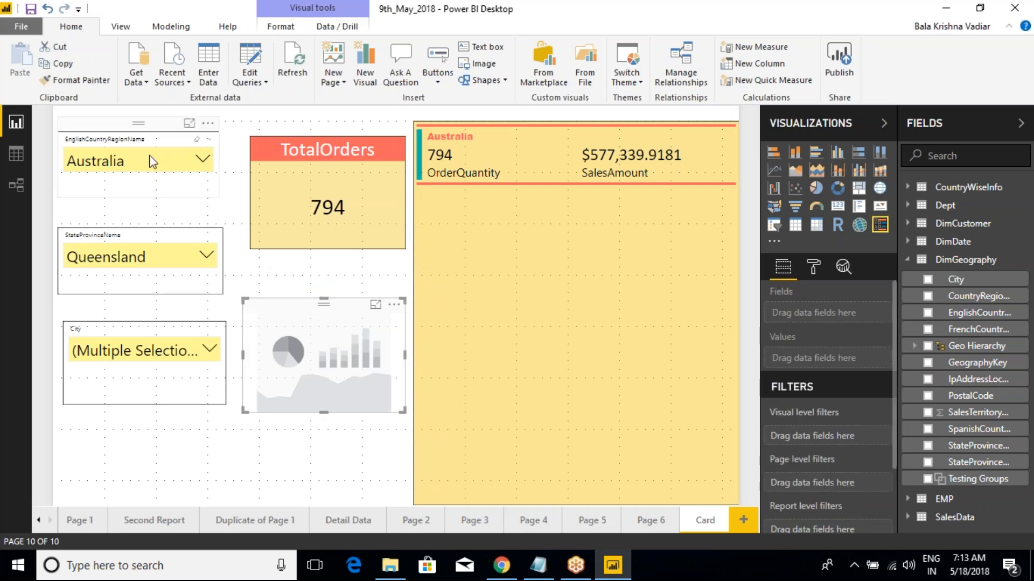
- Add EnglishCountryRegionName to the hierarchy slicer and clear the selections in the country, state and city slicers
{"action": "left_click", "coordinate": [928, 313]}
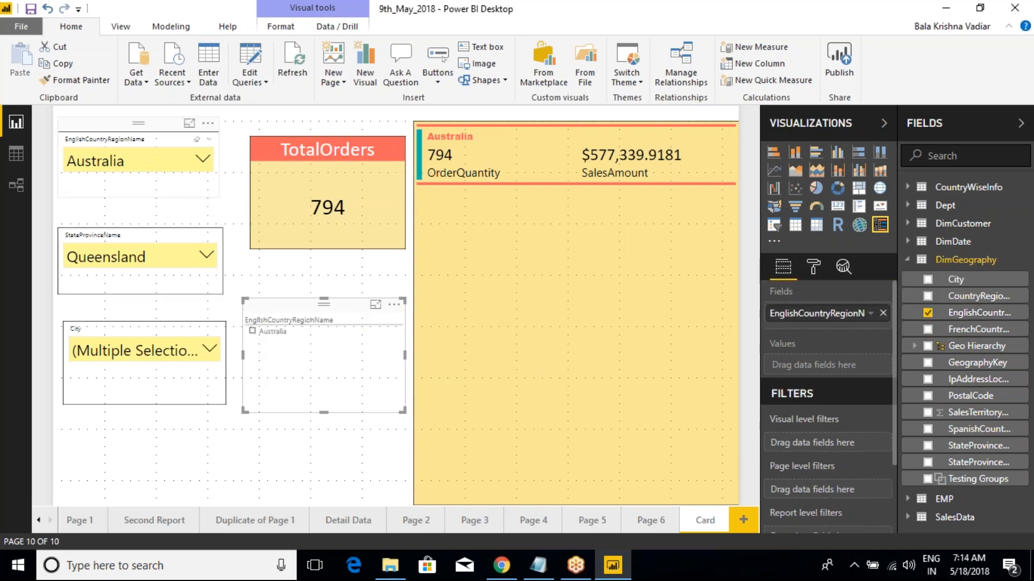
{"action": "left_click", "coordinate": [197, 139]}
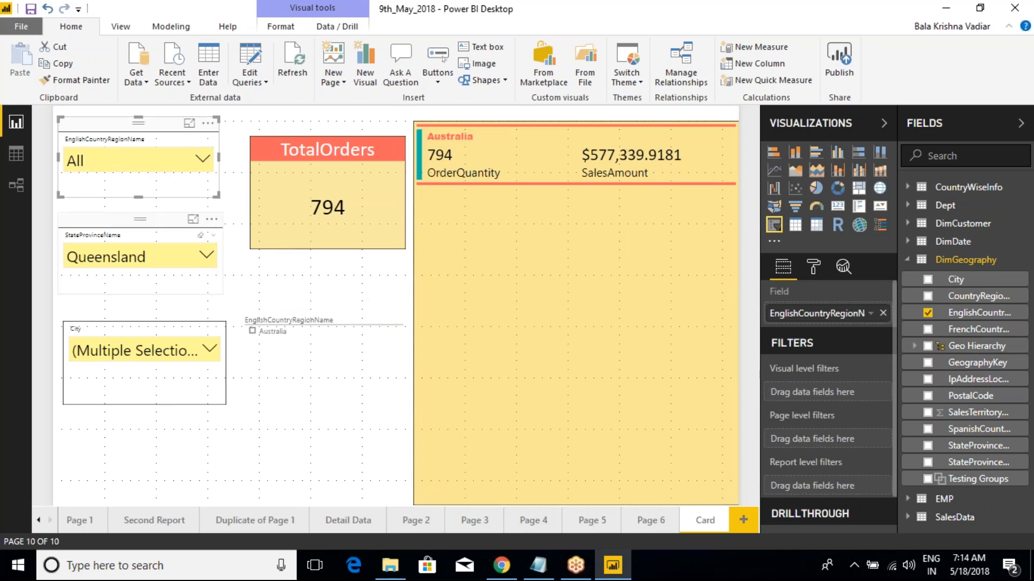
{"action": "left_click", "coordinate": [200, 237]}
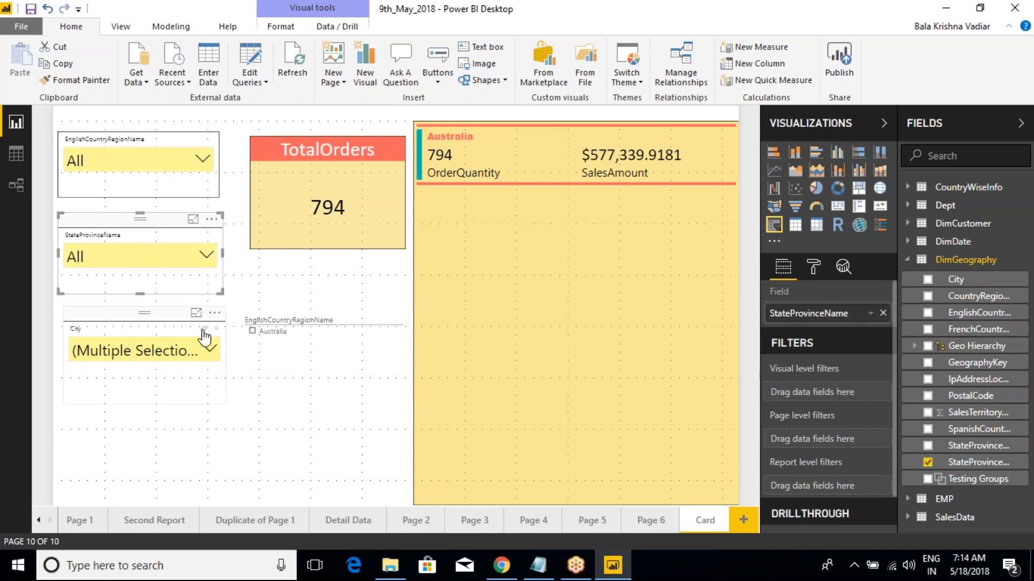
{"action": "left_click", "coordinate": [204, 329]}
- Add StateProvinceName and City as the second and third fields of the hierarchy slicer
{"action": "left_click", "coordinate": [303, 318]}
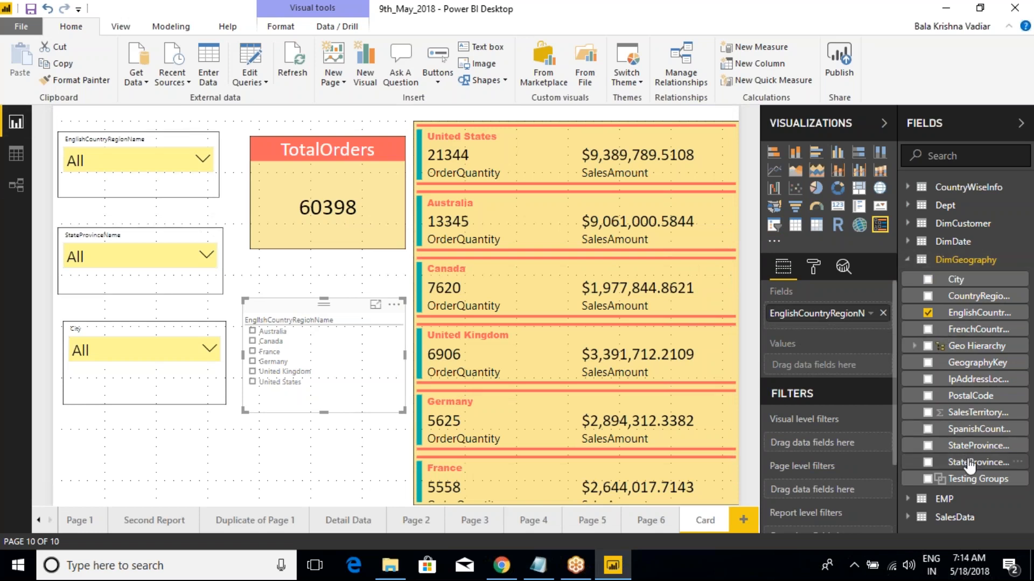
{"action": "left_click_drag", "start_coordinate": [969, 464], "coordinate": [855, 331]}
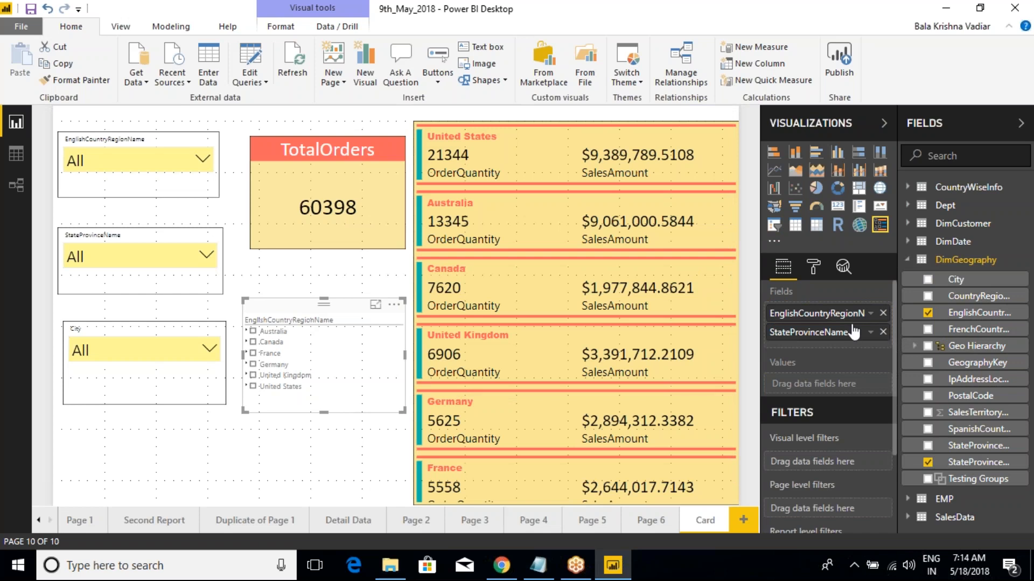
{"action": "left_click_drag", "start_coordinate": [951, 281], "coordinate": [832, 352]}
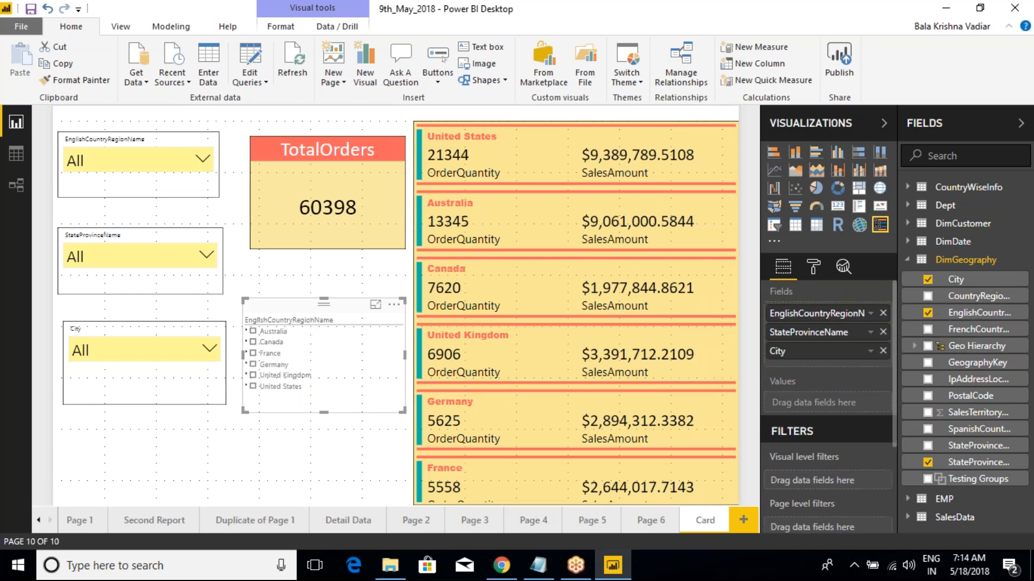
- Try adding EnglishCountryRegionName to the ordinary City slicer, and put City back as its field
{"action": "left_click", "coordinate": [116, 333]}
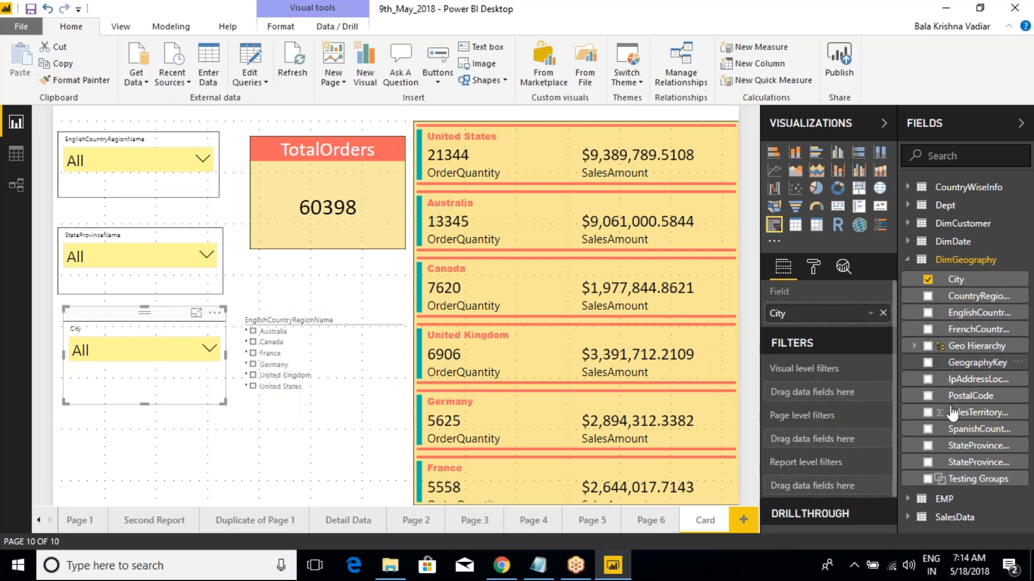
{"action": "left_click_drag", "start_coordinate": [977, 318], "coordinate": [837, 318]}
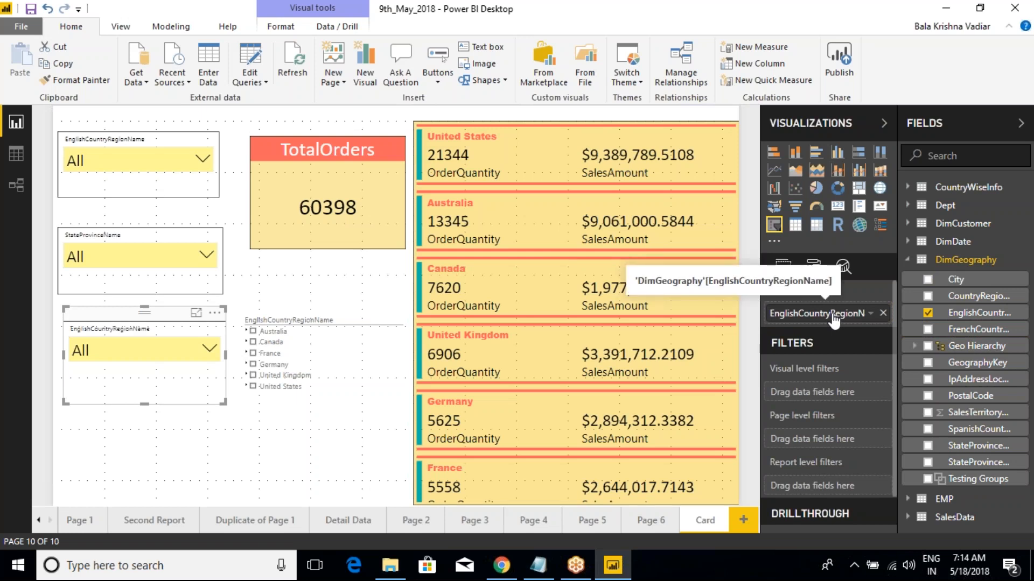
{"action": "left_click_drag", "start_coordinate": [954, 279], "coordinate": [856, 325]}
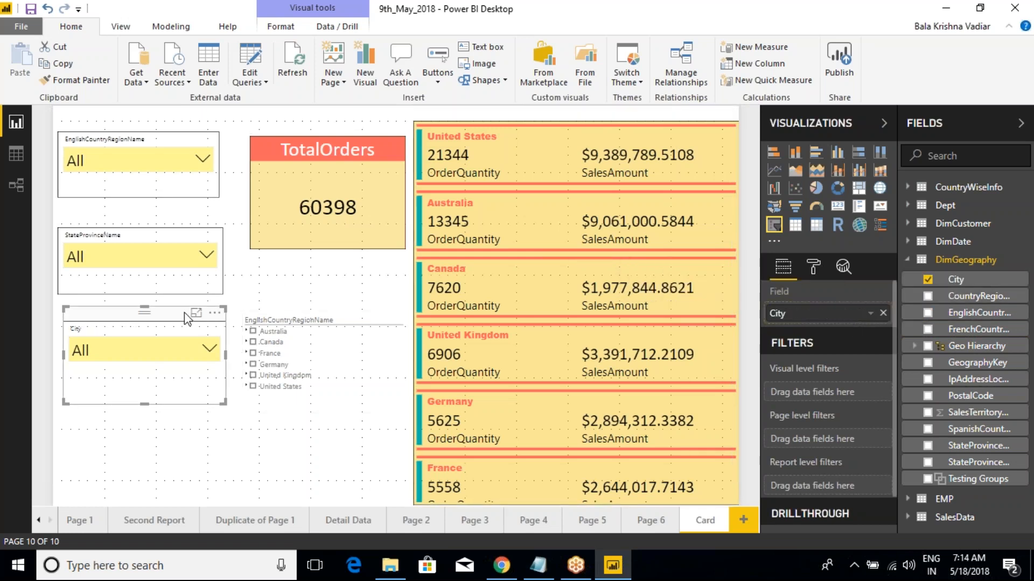
- Check which single field each of the country, state and city slicers uses
{"action": "left_click", "coordinate": [171, 225]}
{"action": "left_click", "coordinate": [164, 137]}
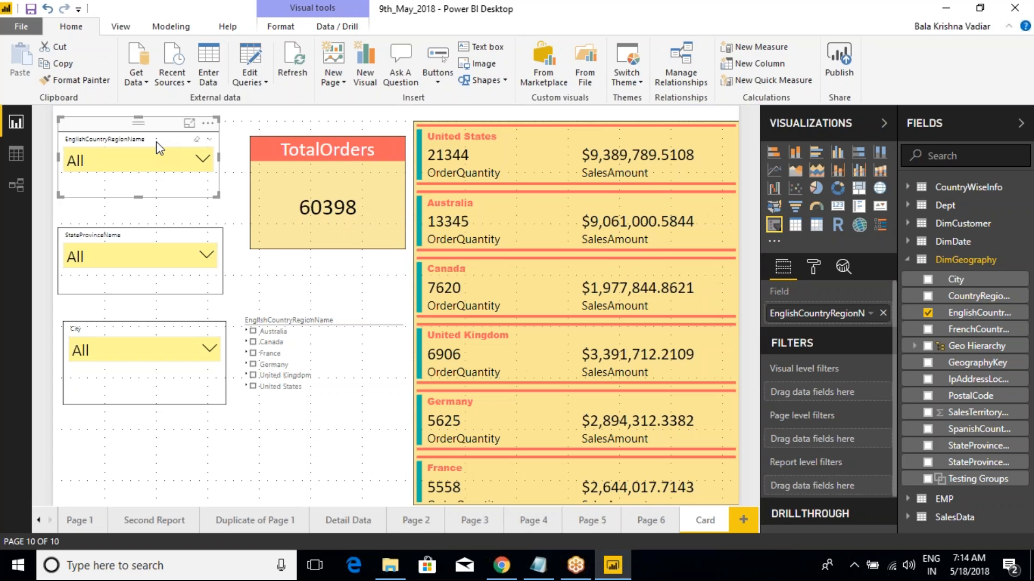
{"action": "left_click", "coordinate": [162, 221]}
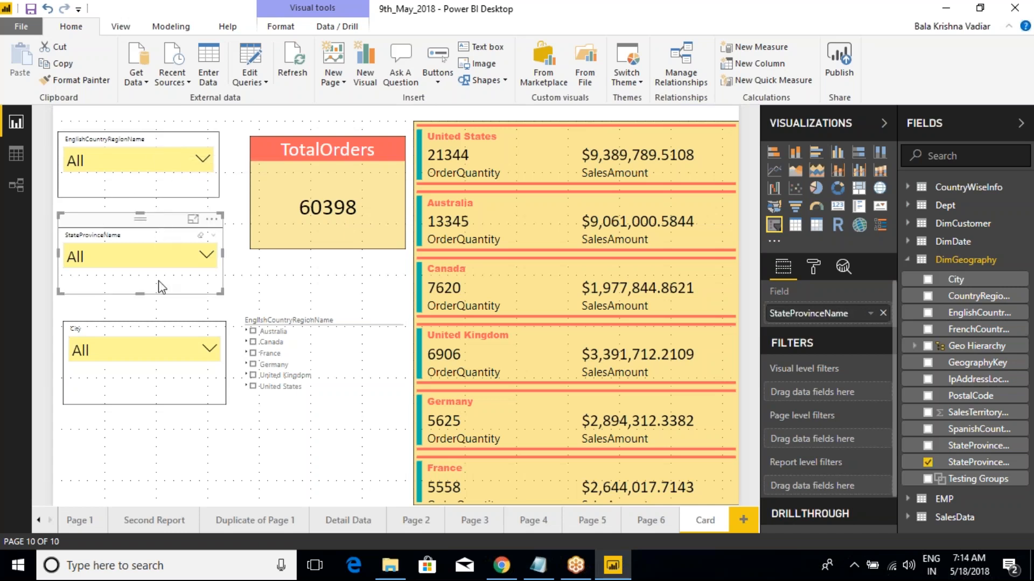
{"action": "left_click", "coordinate": [164, 315]}
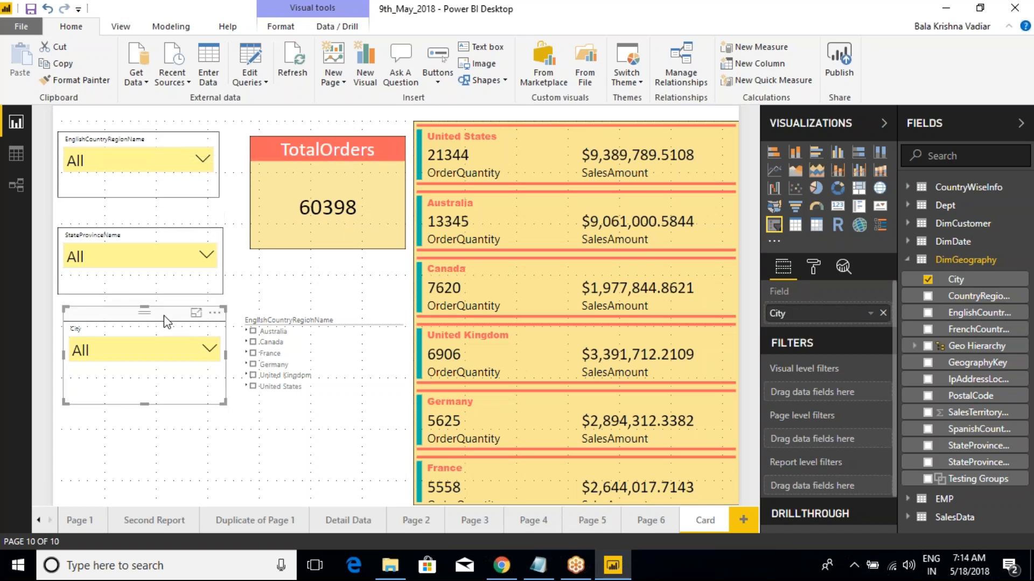
- Enlarge the hierarchy slicer upward to just below the TotalOrders card and downward toward the page's lower edge
{"action": "left_click", "coordinate": [297, 312]}
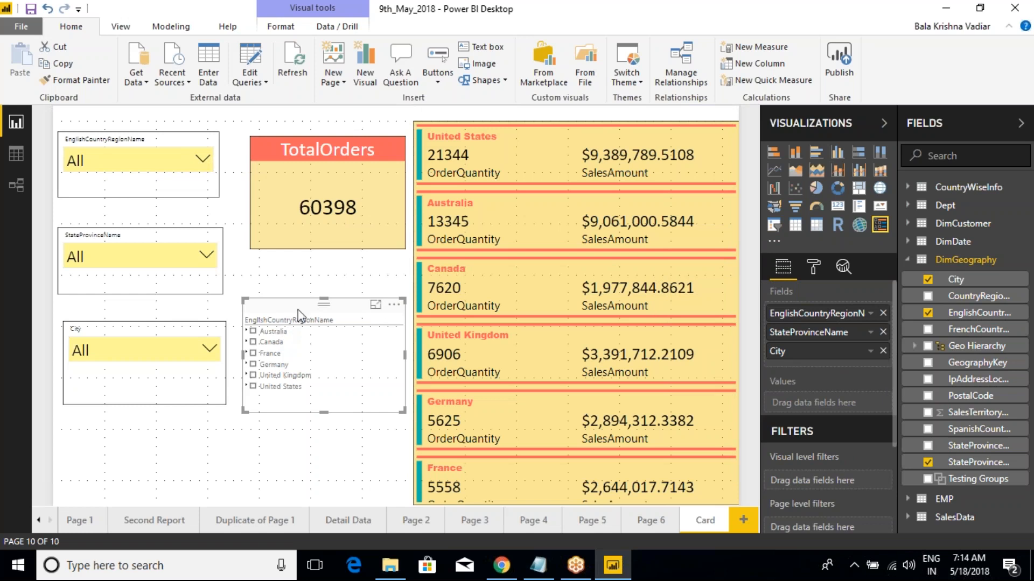
{"action": "left_click_drag", "start_coordinate": [324, 300], "coordinate": [324, 259]}
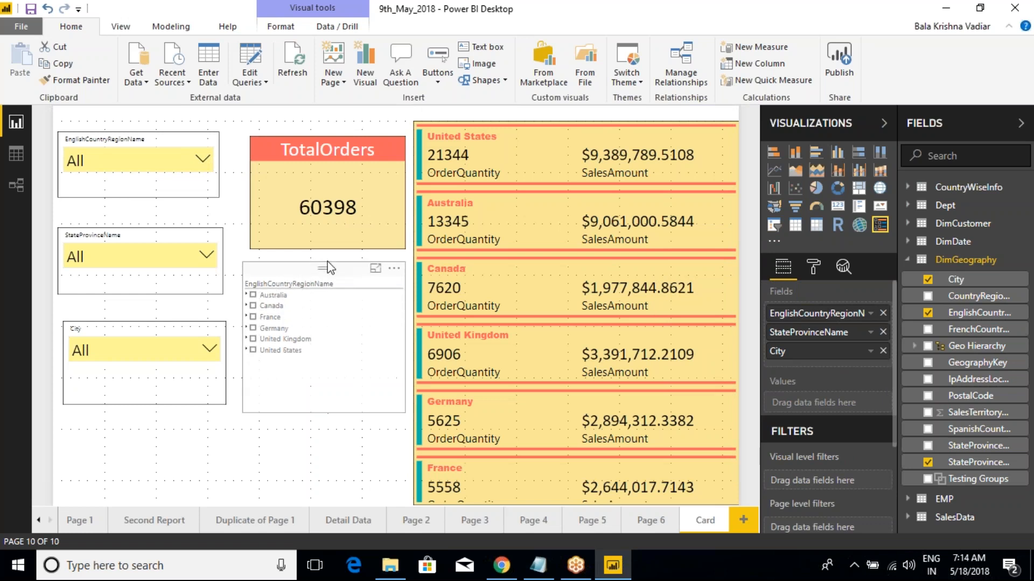
{"action": "left_click_drag", "start_coordinate": [326, 411], "coordinate": [334, 487]}
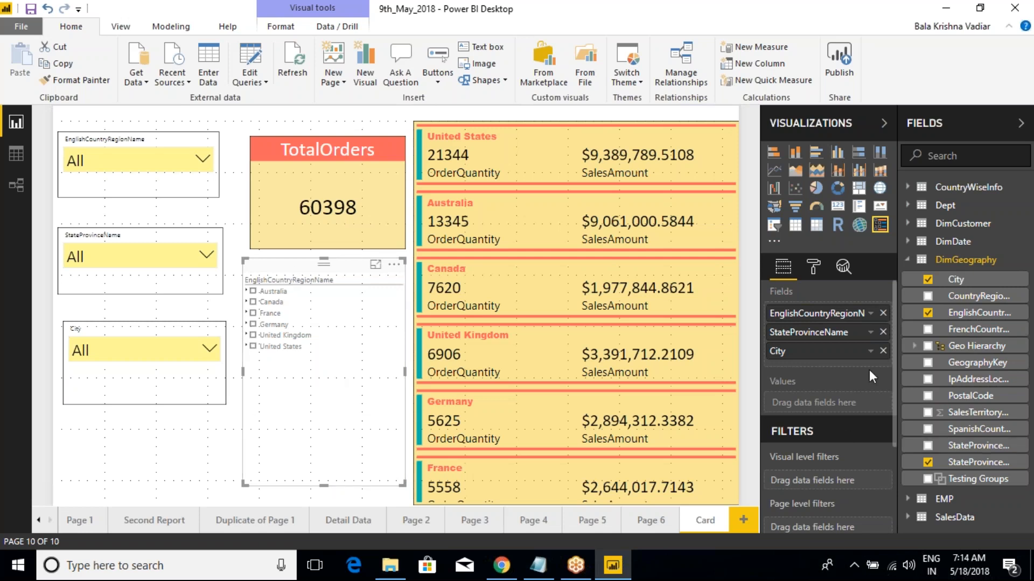
- Set the text size of the hierarchy slicer's items to 19
{"action": "left_click", "coordinate": [813, 267]}
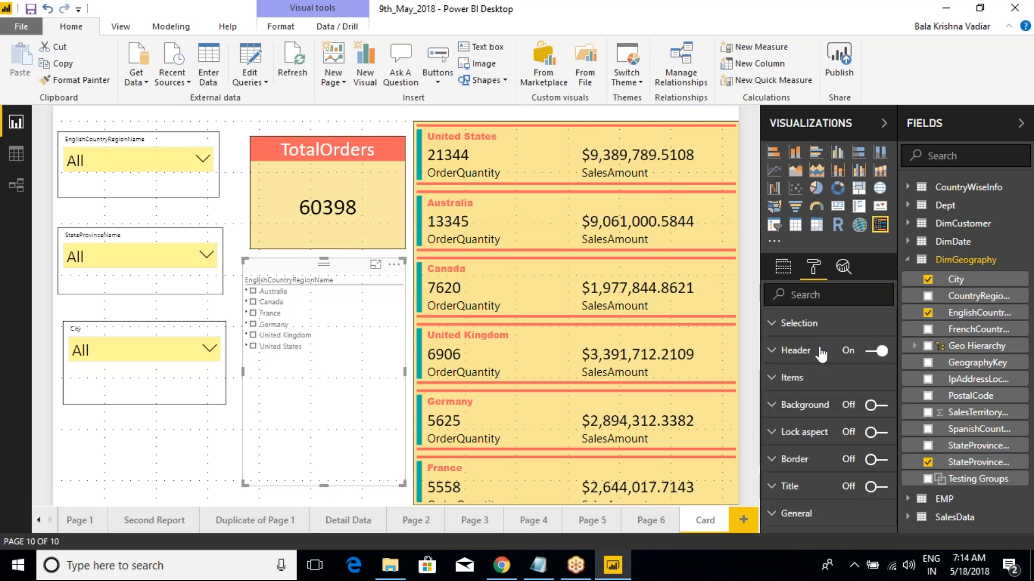
{"action": "left_click", "coordinate": [786, 377]}
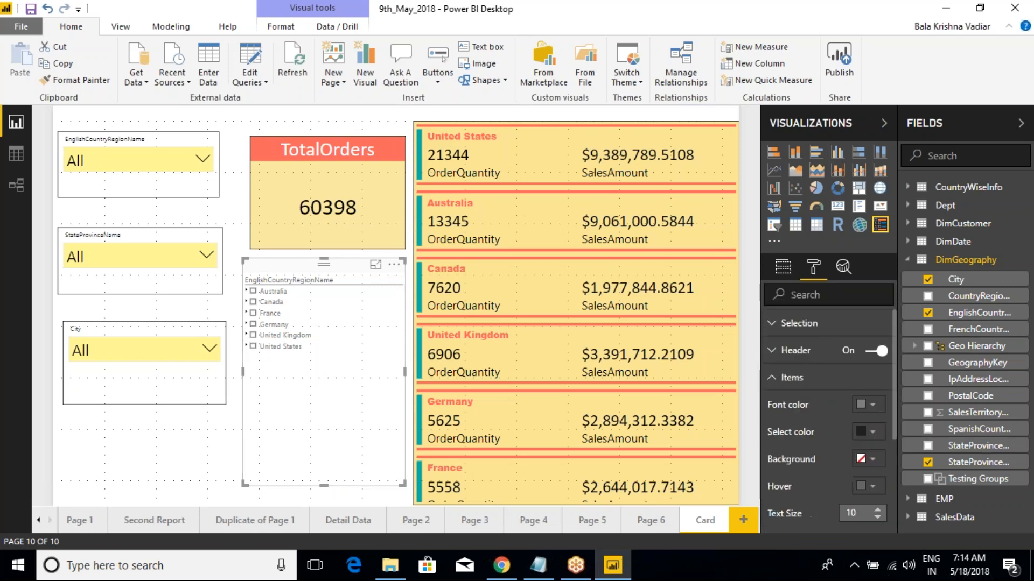
{"action": "scroll", "coordinate": [878, 463], "scroll_direction": "down", "scroll_amount": 2}
{"action": "left_click", "coordinate": [877, 433]}
{"action": "left_click", "coordinate": [877, 433]}
{"action": "left_click", "coordinate": [878, 433]}
{"action": "left_click", "coordinate": [878, 432]}
{"action": "left_click", "coordinate": [877, 433]}
{"action": "left_click", "coordinate": [877, 432]}
{"action": "left_click", "coordinate": [878, 432]}
{"action": "left_click", "coordinate": [877, 433]}
{"action": "left_click", "coordinate": [877, 432]}
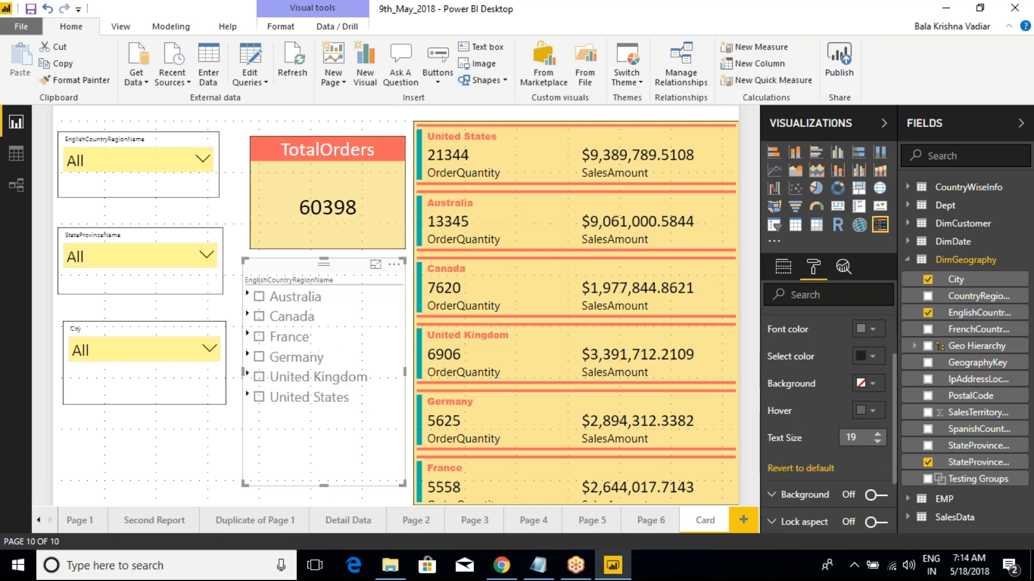
- Filter the page with the separate slicers to Australia, Queensland and Brisbane, and mark the TotalOrders value
{"action": "left_click", "coordinate": [97, 167]}
{"action": "left_click", "coordinate": [68, 207]}
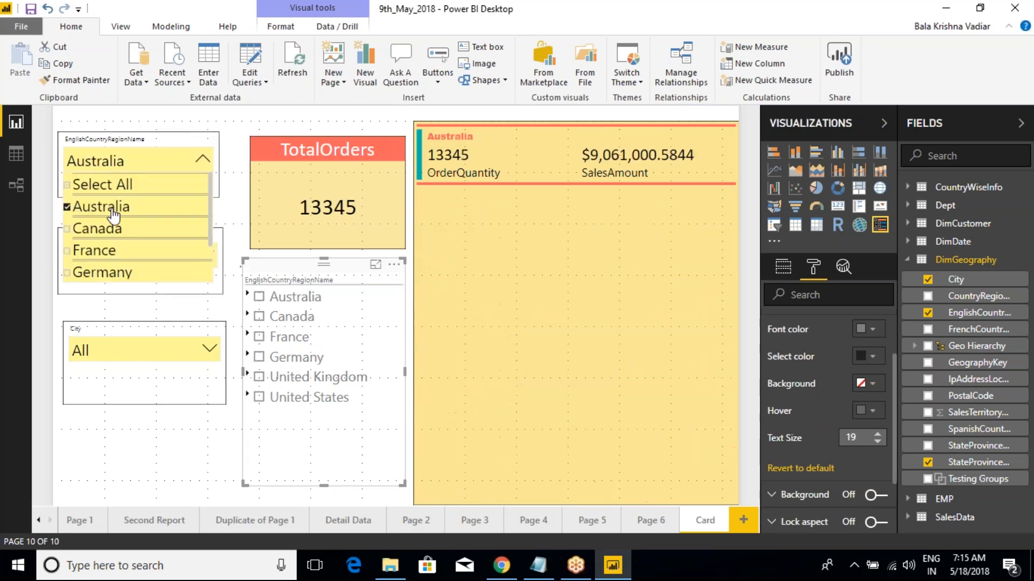
{"action": "left_click", "coordinate": [138, 255]}
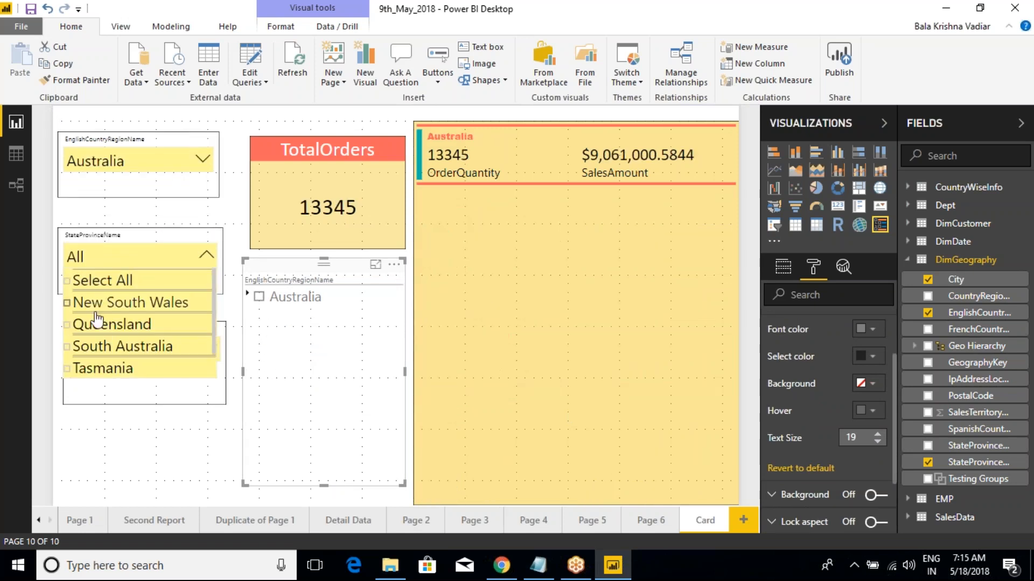
{"action": "left_click", "coordinate": [72, 329]}
{"action": "left_click", "coordinate": [128, 271]}
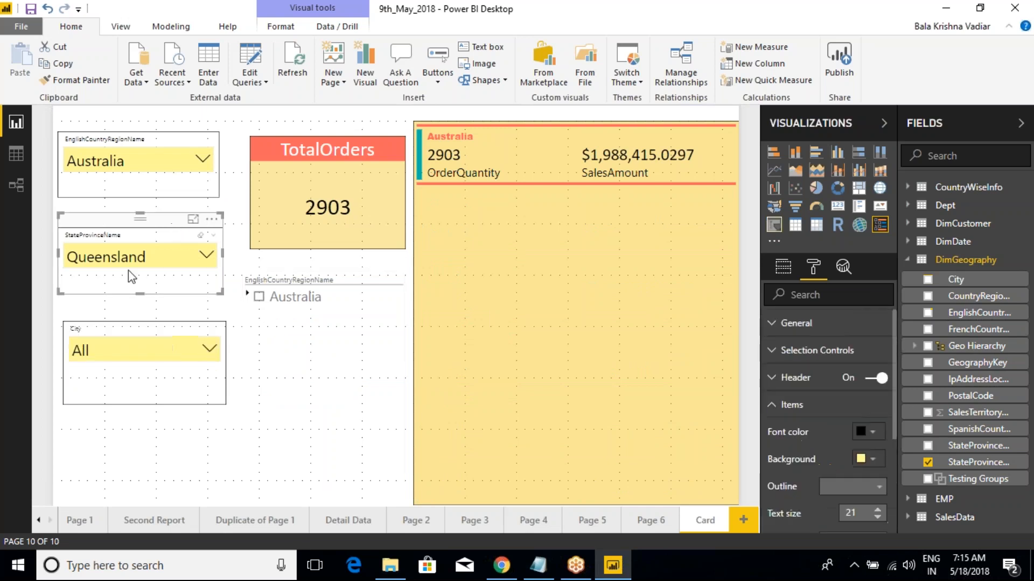
{"action": "left_click", "coordinate": [125, 352]}
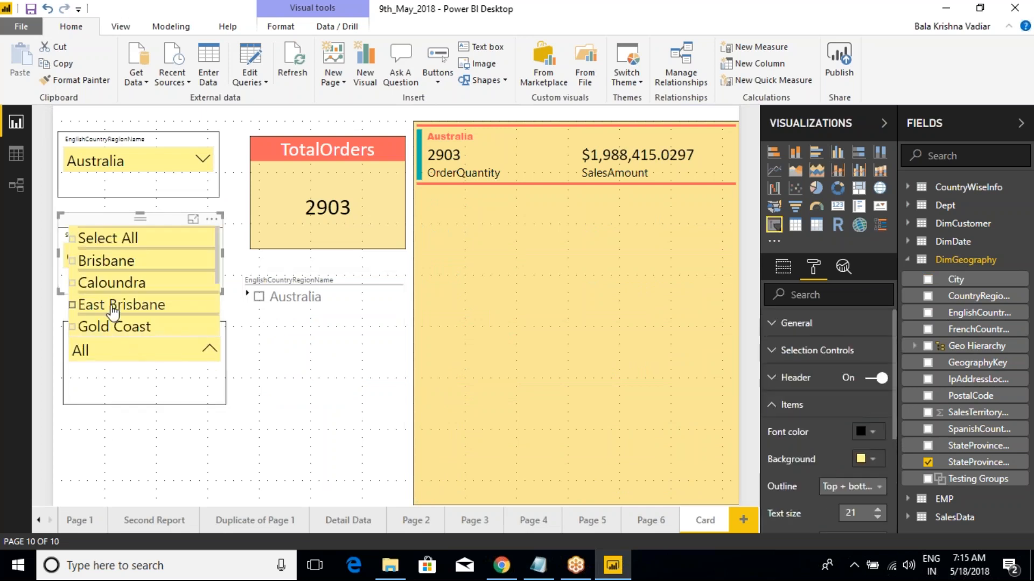
{"action": "left_click", "coordinate": [78, 263]}
{"action": "left_click", "coordinate": [131, 417]}
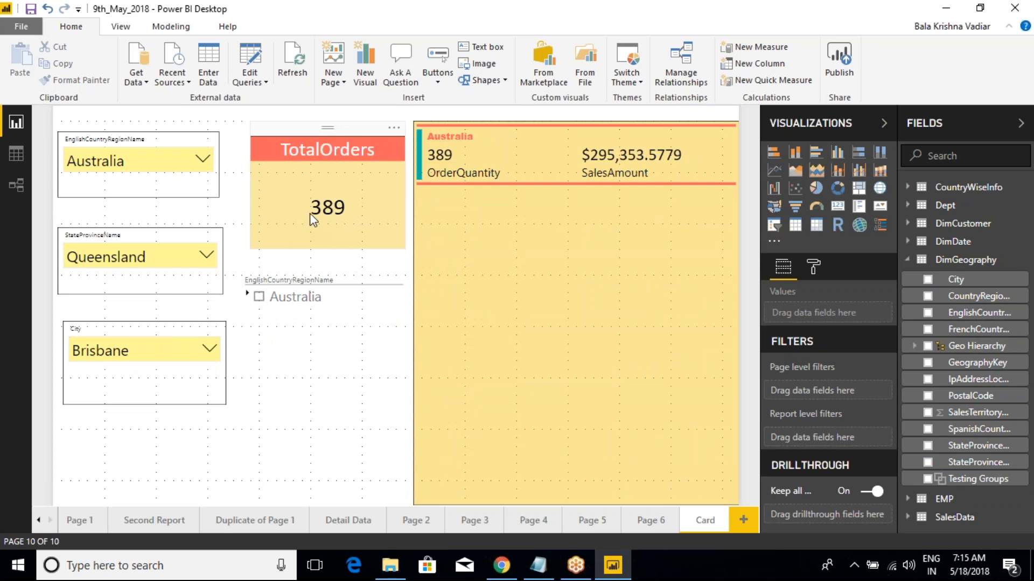
{"action": "left_click_drag", "start_coordinate": [264, 171], "coordinate": [376, 235]}
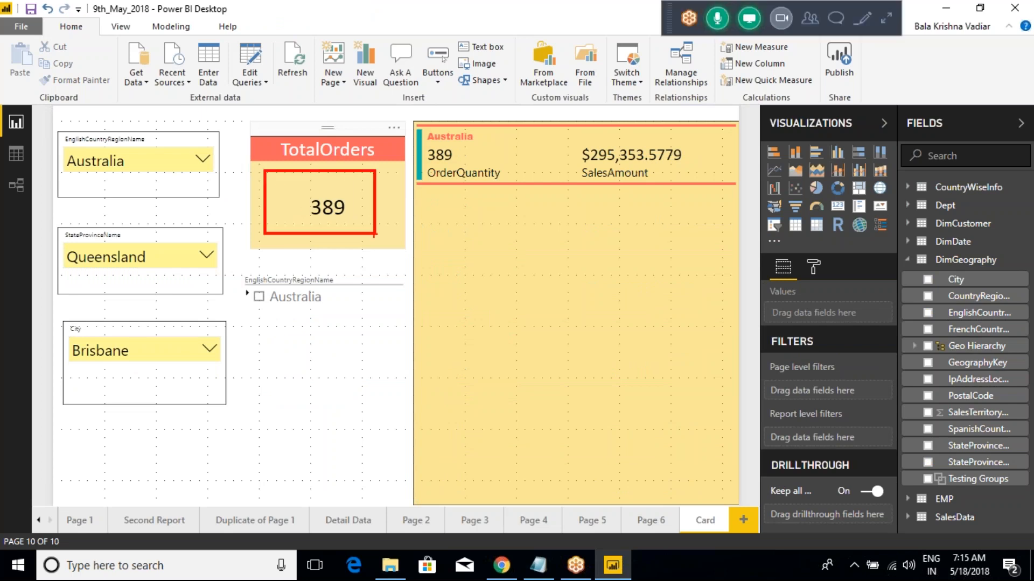
{"action": "key", "text": "Escape"}
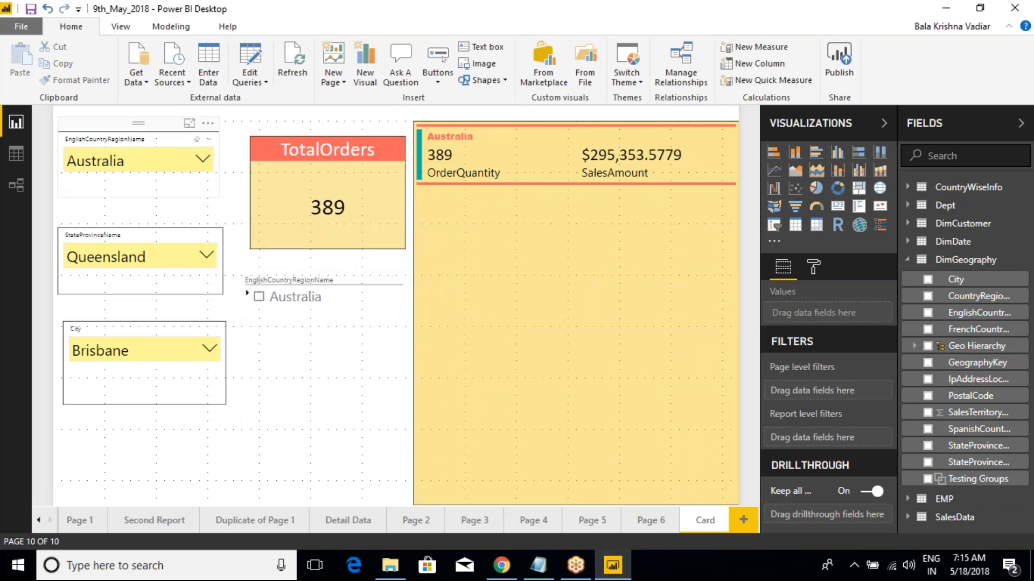
- Remove the separate EnglishCountryRegionName, StateProvinceName and City slicers from the page
{"action": "left_click", "coordinate": [210, 147]}
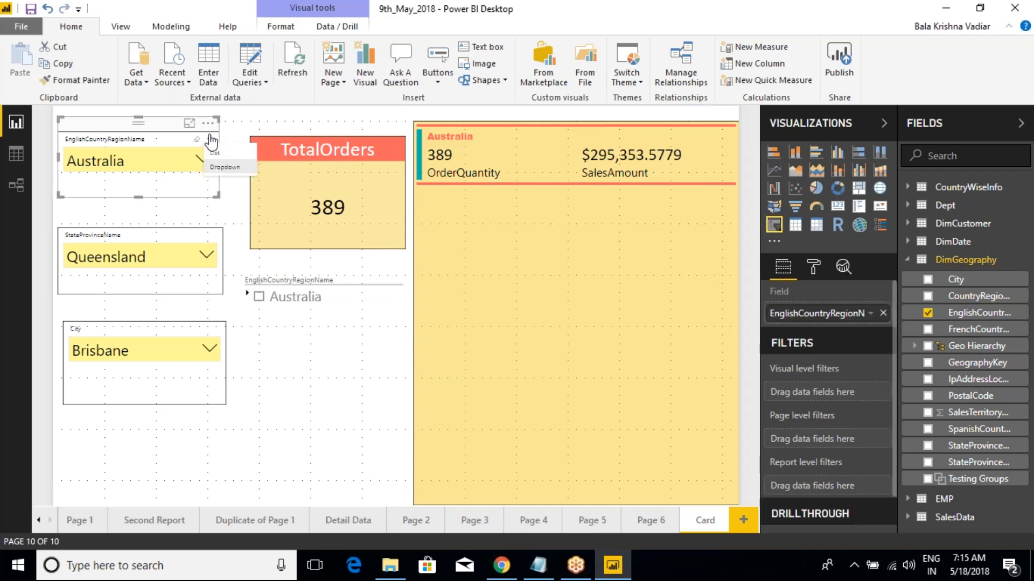
{"action": "left_click", "coordinate": [208, 122]}
{"action": "left_click", "coordinate": [245, 202]}
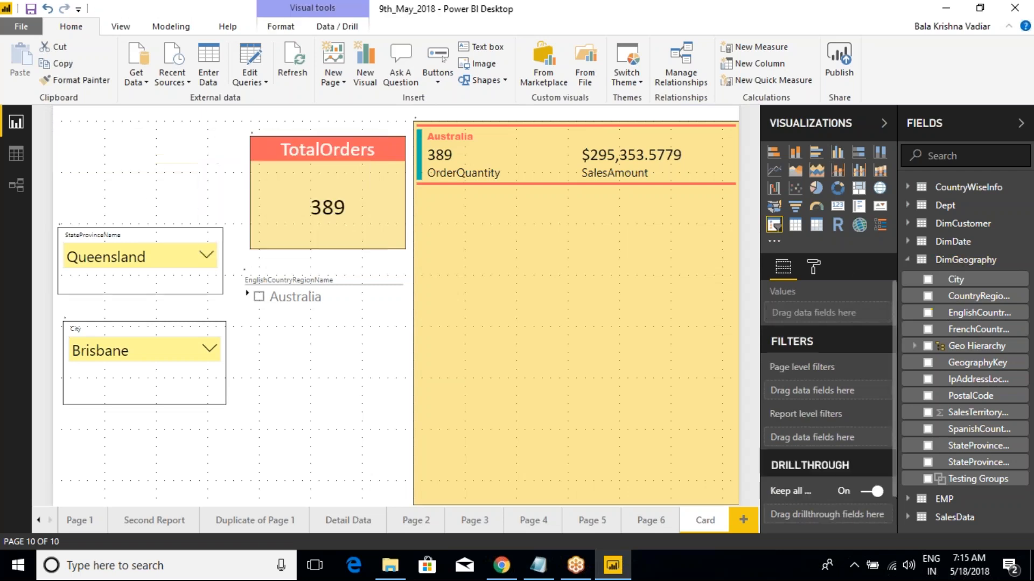
{"action": "left_click", "coordinate": [212, 220]}
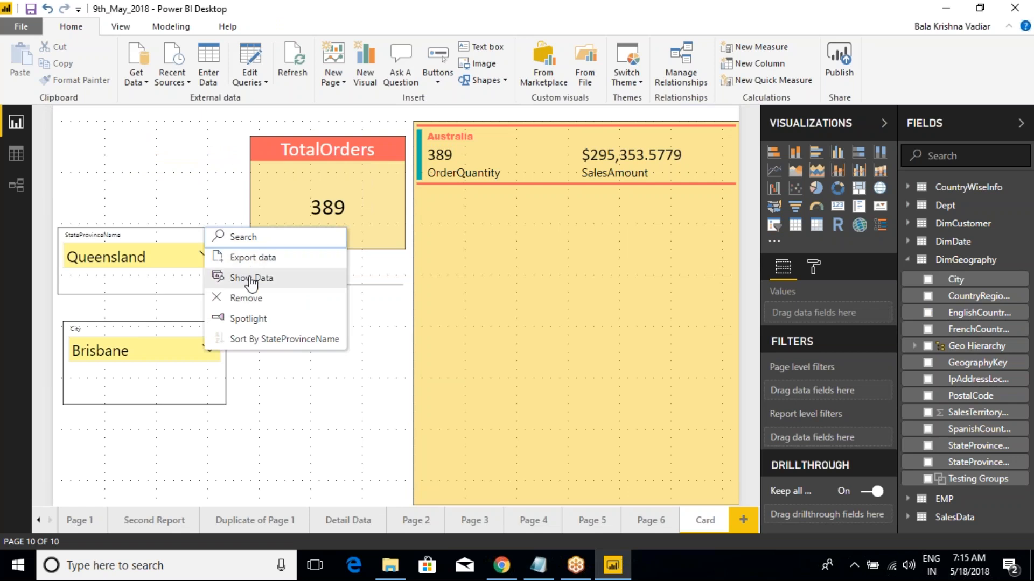
{"action": "left_click", "coordinate": [253, 302]}
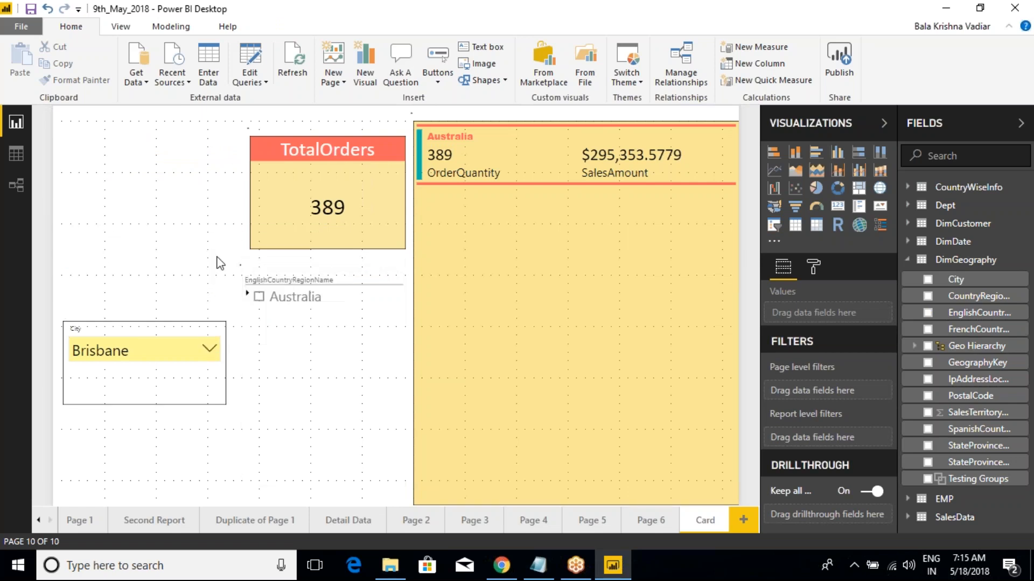
{"action": "left_click", "coordinate": [218, 315]}
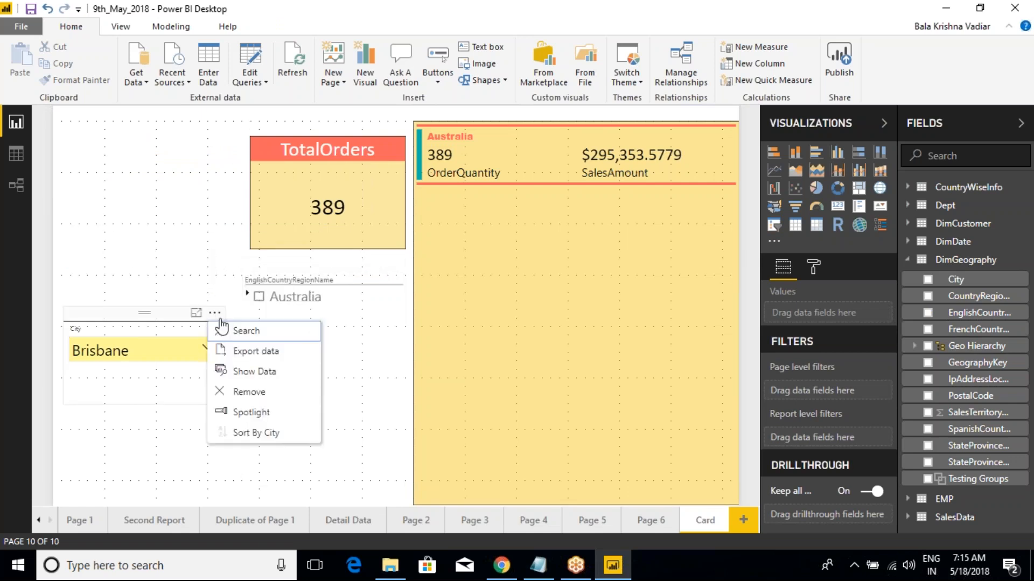
{"action": "left_click", "coordinate": [254, 394]}
- Move the hierarchy slicer to the page's upper-left area beside the TotalOrders card and make it slightly taller
{"action": "left_click_drag", "start_coordinate": [280, 266], "coordinate": [119, 137]}
{"action": "left_click_drag", "start_coordinate": [230, 353], "coordinate": [231, 370]}
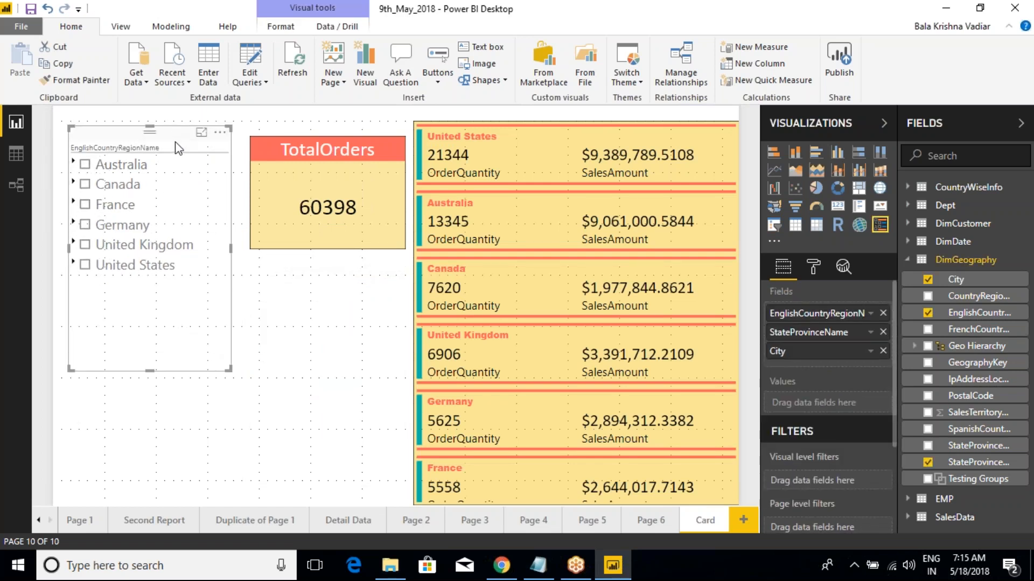
{"action": "left_click", "coordinate": [298, 128]}
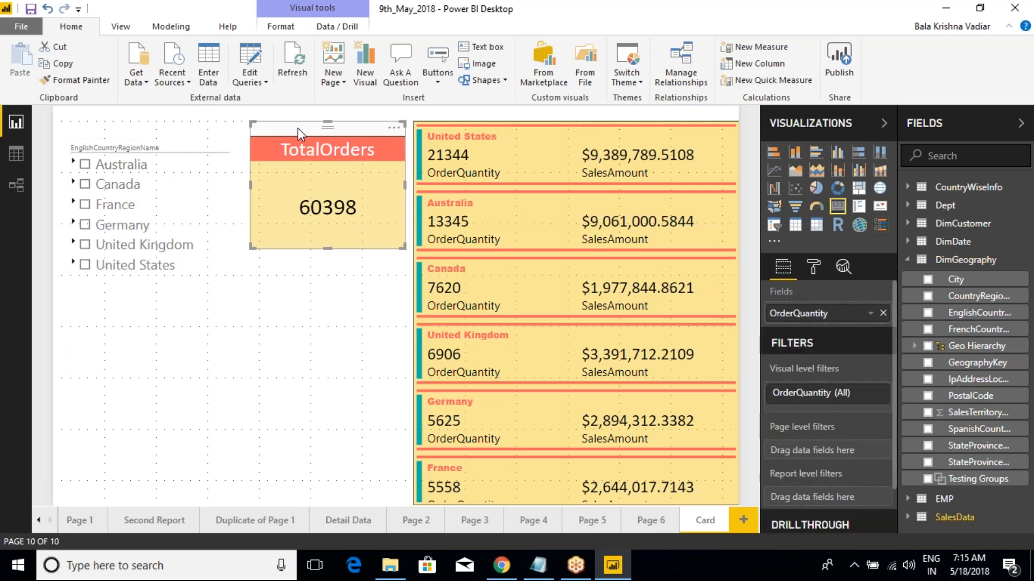
- Filter by Australia in the hierarchy slicer, expand its states, and clear the Australia selection
{"action": "left_click", "coordinate": [196, 162]}
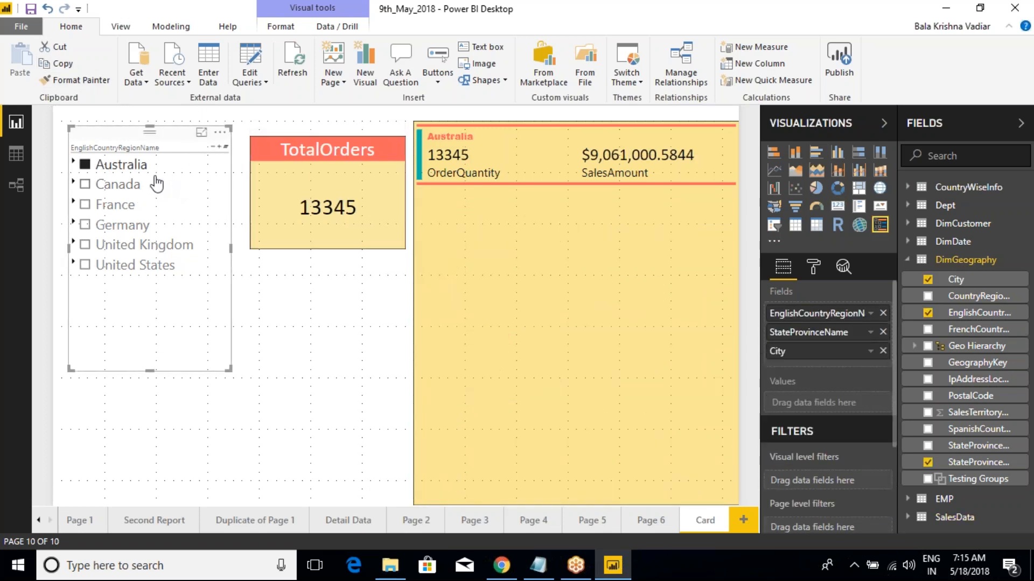
{"action": "left_click", "coordinate": [74, 162]}
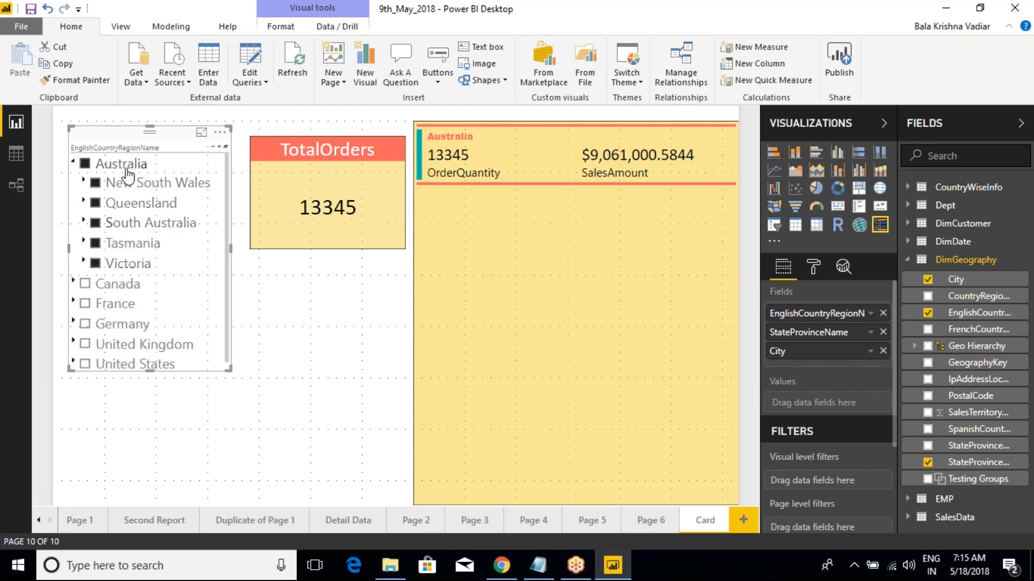
{"action": "left_click", "coordinate": [85, 164]}
{"action": "left_click", "coordinate": [85, 165]}
{"action": "left_click", "coordinate": [85, 164]}
- Expand Queensland in the hierarchy slicer and filter the page to Brisbane
{"action": "left_click", "coordinate": [84, 200]}
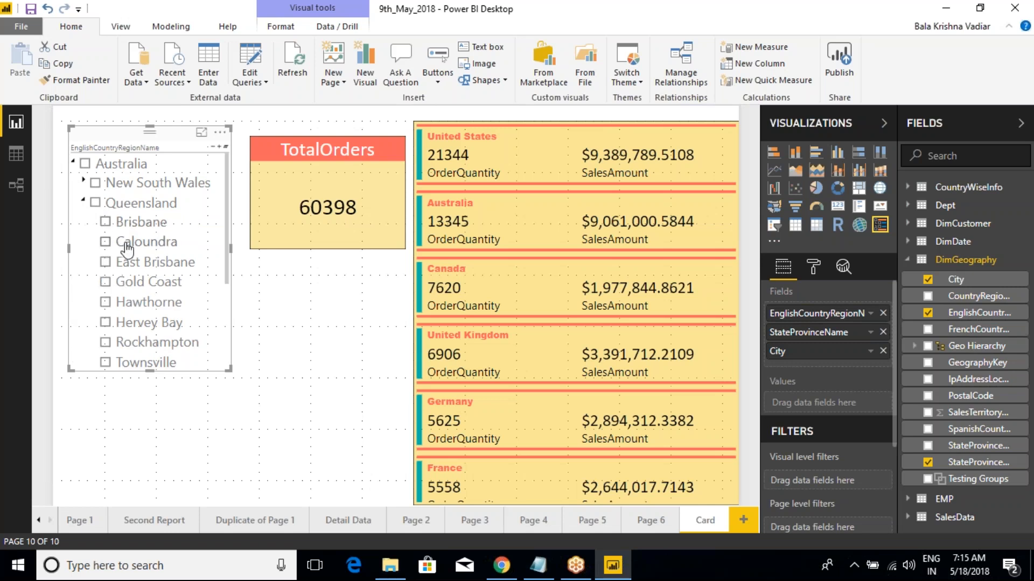
{"action": "left_click", "coordinate": [106, 222]}
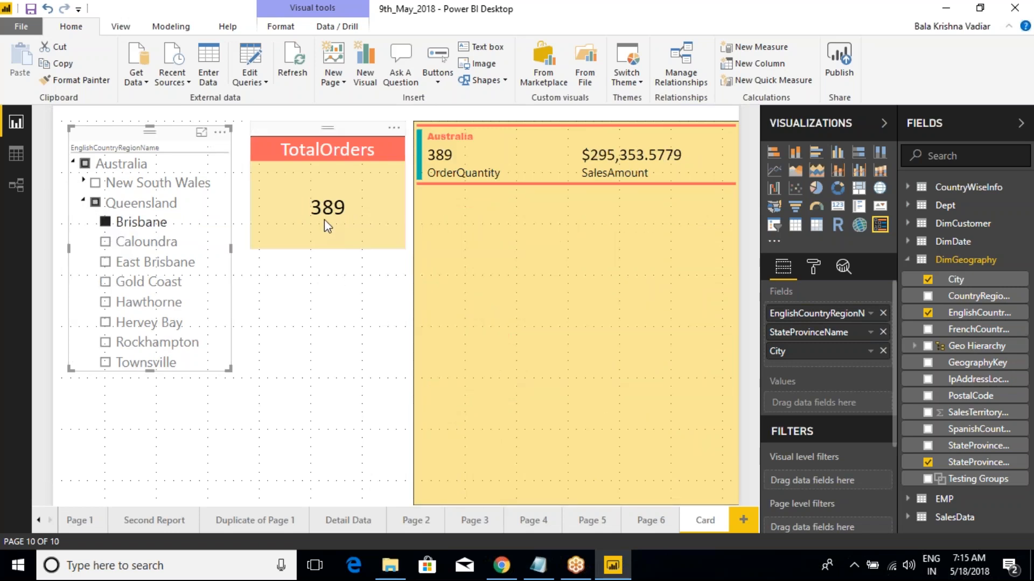
{"action": "left_click", "coordinate": [308, 218]}
{"action": "left_click", "coordinate": [183, 147]}
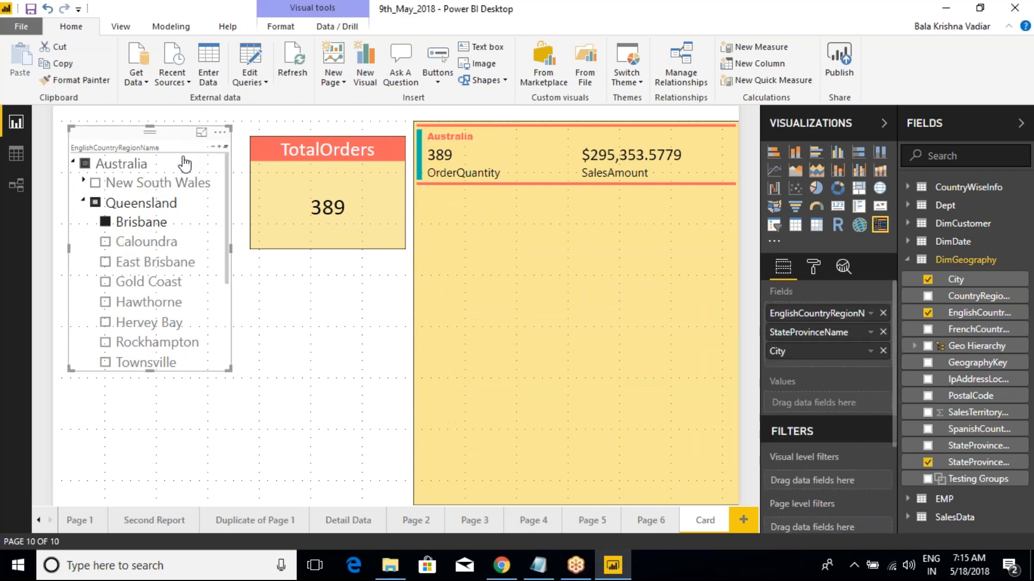
- Switch to the Class Notes file in Notepad and review the Slicer and Hierarchy Slicer entries
{"action": "left_click", "coordinate": [539, 567]}
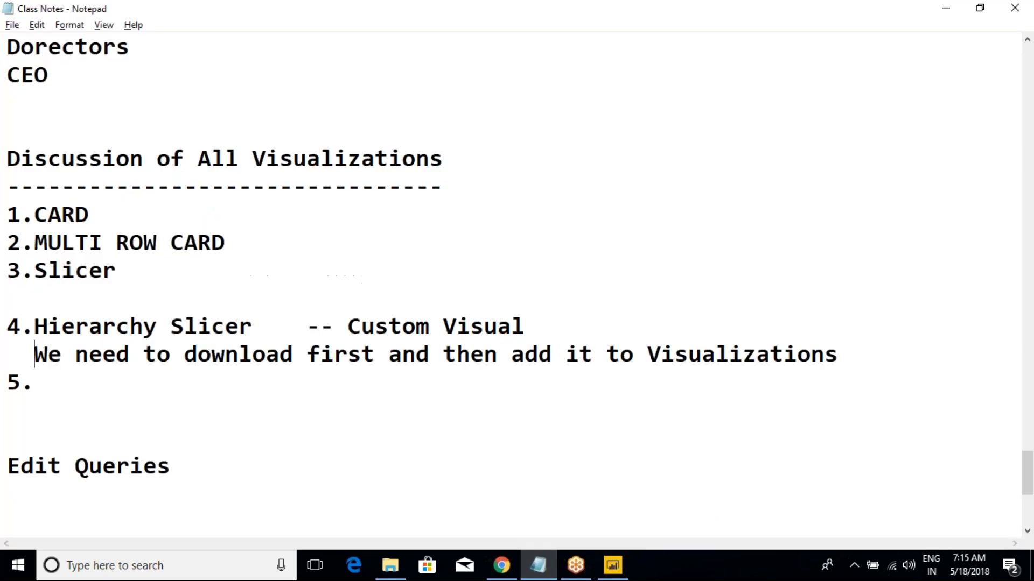
{"action": "left_click_drag", "start_coordinate": [35, 273], "coordinate": [139, 274]}
{"action": "left_click", "coordinate": [138, 274]}
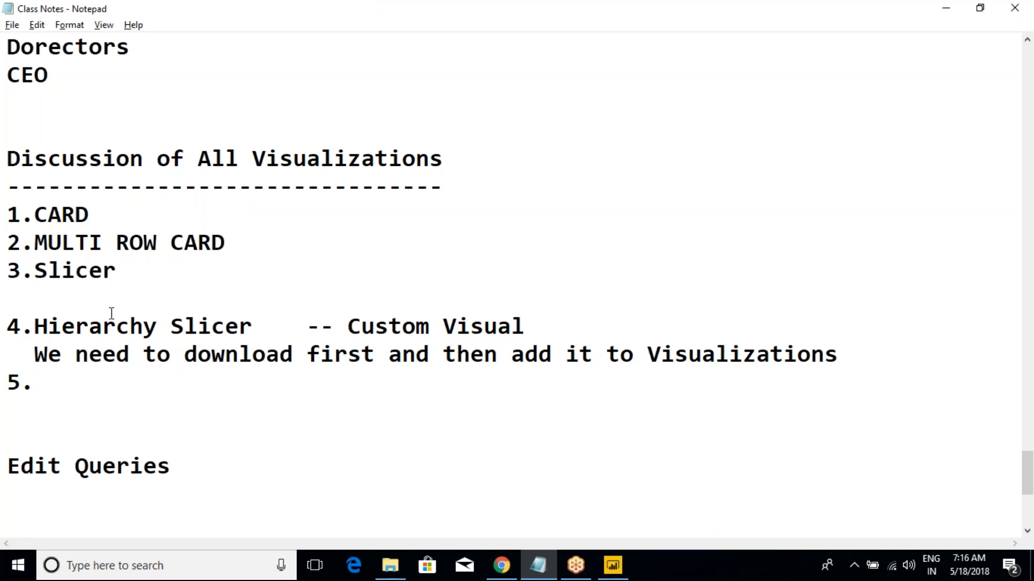
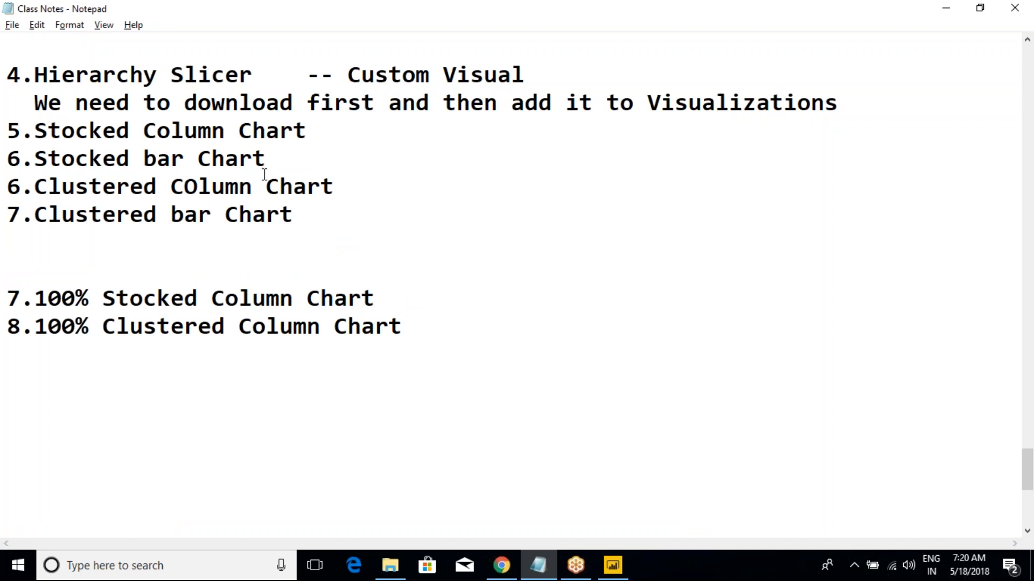
- Renumber the clustered column chart entry as 7 and the clustered bar chart entry as 8 in the notes
{"action": "left_click", "coordinate": [23, 188]}
{"action": "key", "text": "BackSpace"}
{"action": "type", "text": "7"}
{"action": "left_click", "coordinate": [23, 214]}
{"action": "key", "text": "BackSpace"}
{"action": "type", "text": "8"}
- Compare the stacked and clustered chart entries in the notes with the chart types available in Power BI Desktop
{"action": "key", "text": "alt+Tab"}
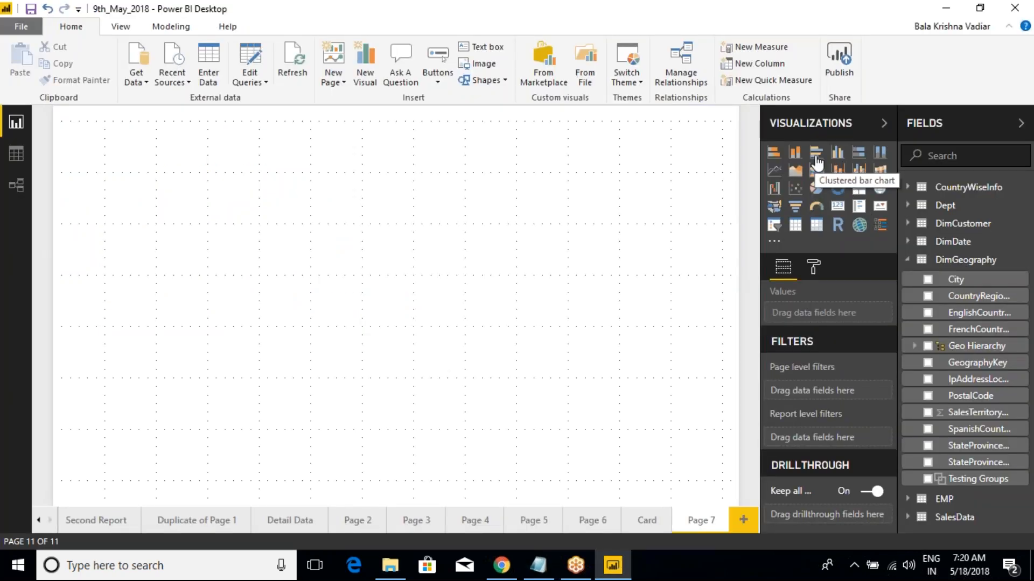
{"action": "key", "text": "alt+Tab"}
{"action": "left_click", "coordinate": [199, 216]}
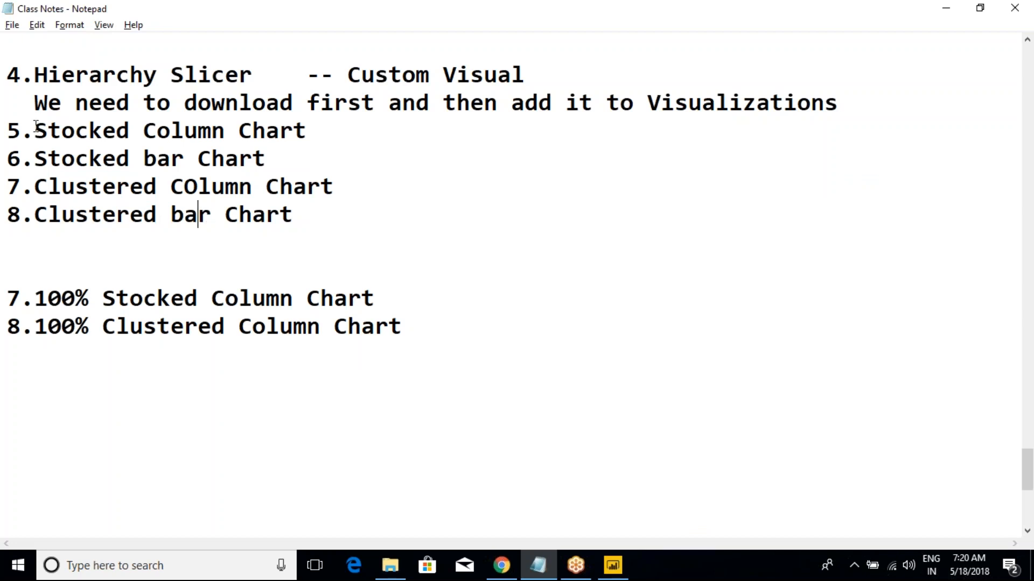
{"action": "left_click_drag", "start_coordinate": [34, 131], "coordinate": [130, 216]}
{"action": "key", "text": "alt+Tab"}
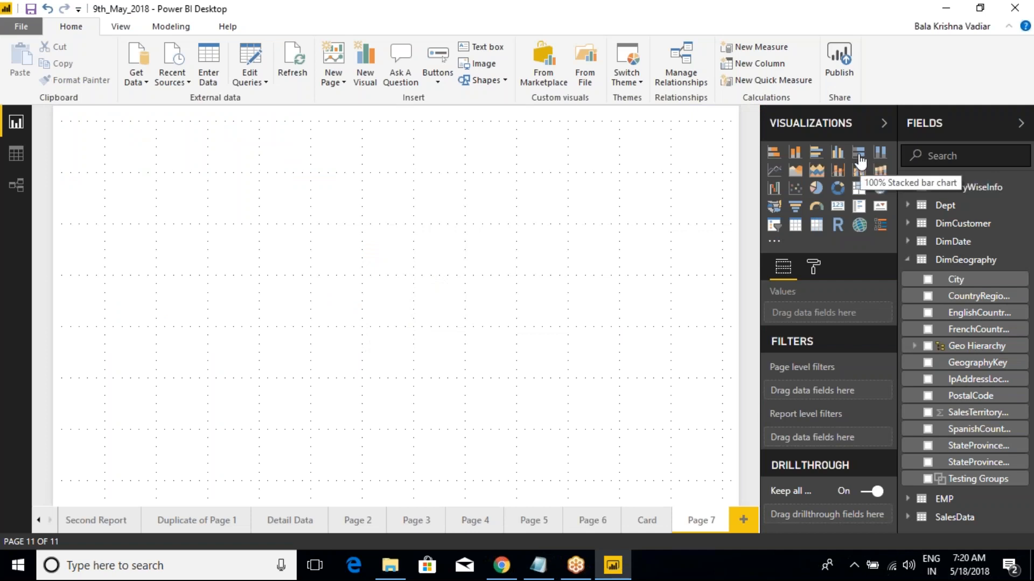
{"action": "key", "text": "alt+Tab"}
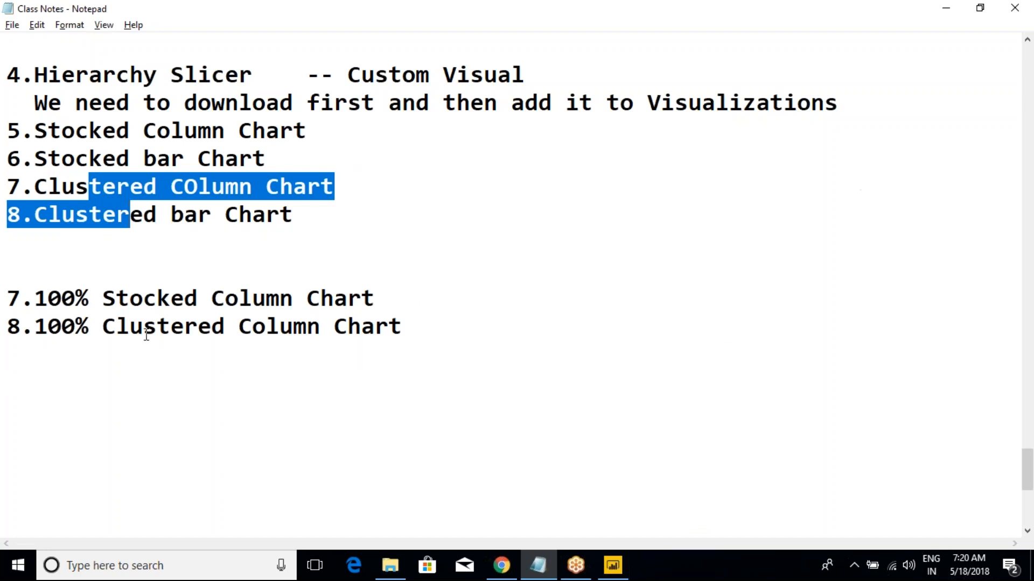
- Replace "Clustered" with "Stocked" in the 100% column chart entry numbered 8 in the notes
{"action": "left_click_drag", "start_coordinate": [107, 300], "coordinate": [200, 301]}
{"action": "key", "text": "ctrl+c"}
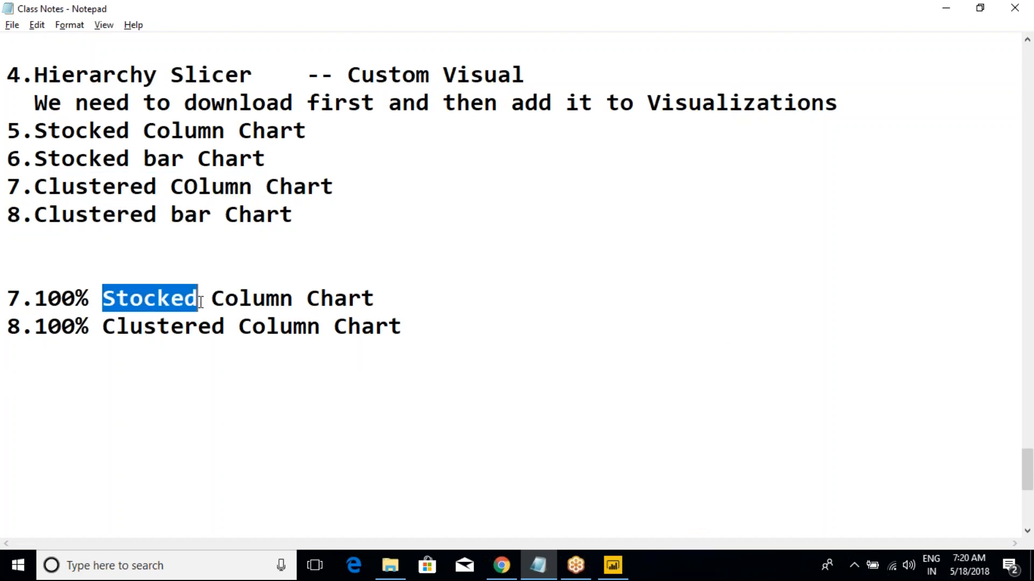
{"action": "double_click", "coordinate": [165, 326]}
{"action": "key", "text": "ctrl+v"}
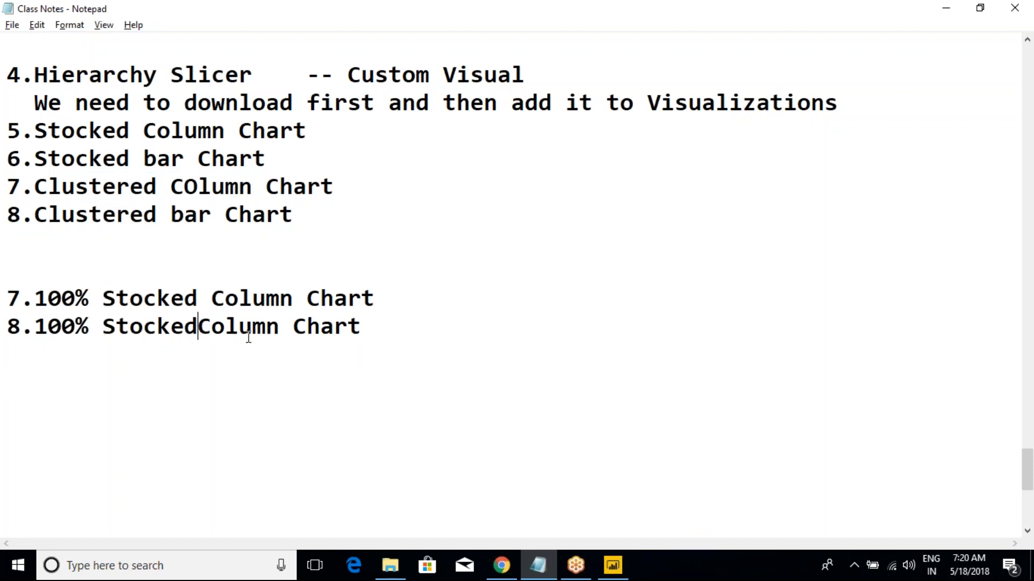
- Remove the blank lines above the 100% chart entries and insert one blank line before the Stocked Column Chart entry
{"action": "left_click", "coordinate": [116, 237]}
{"action": "key", "text": "Delete"}
{"action": "key", "text": "Delete"}
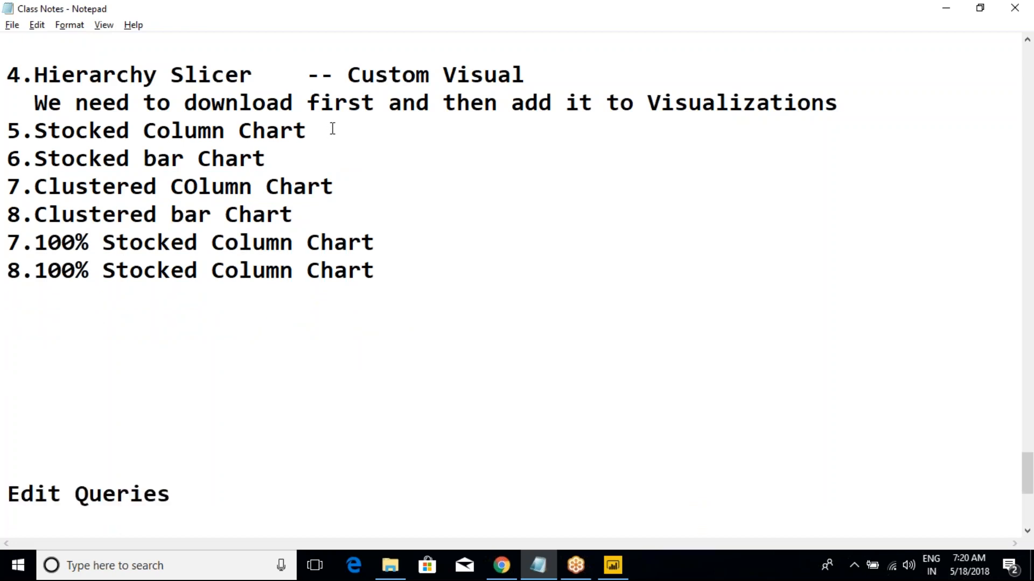
{"action": "left_click", "coordinate": [871, 107]}
{"action": "key", "text": "Return"}
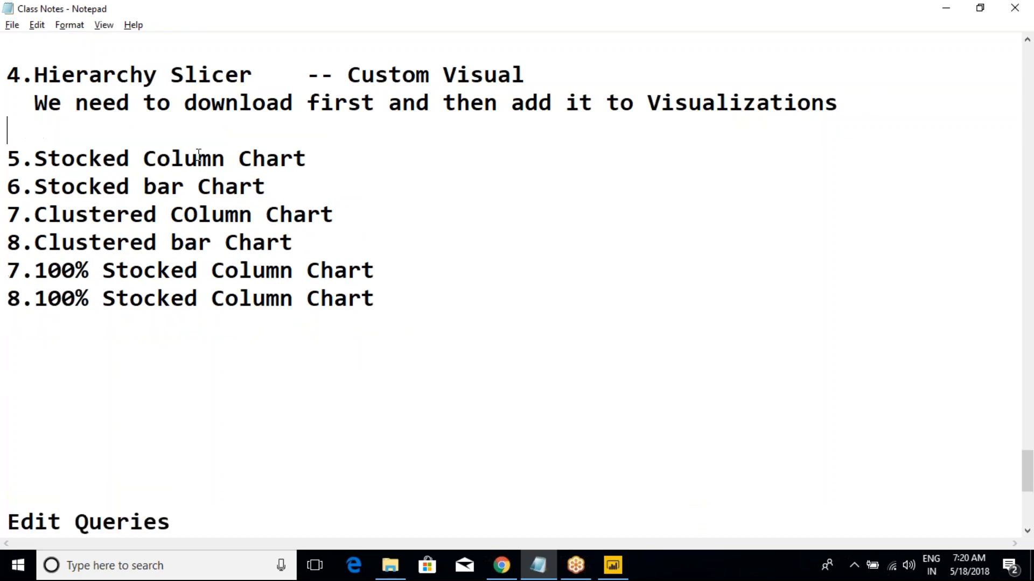
- Review the list of stocked, clustered and 100% stocked chart entries in the notes, focusing on Stocked Column Chart
{"action": "left_click_drag", "start_coordinate": [377, 299], "coordinate": [6, 160]}
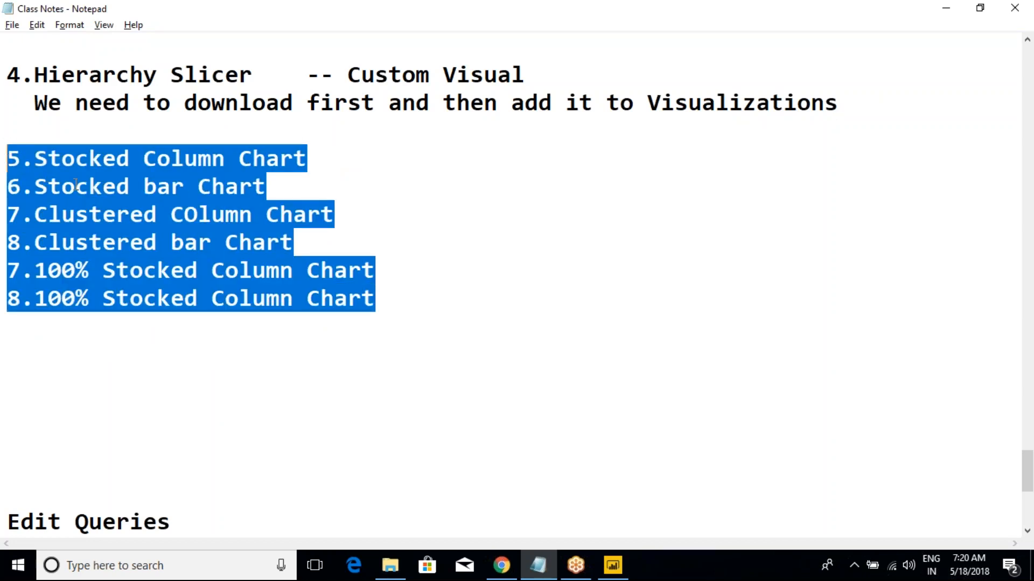
{"action": "left_click", "coordinate": [308, 159]}
{"action": "left_click_drag", "start_coordinate": [306, 159], "coordinate": [8, 147]}
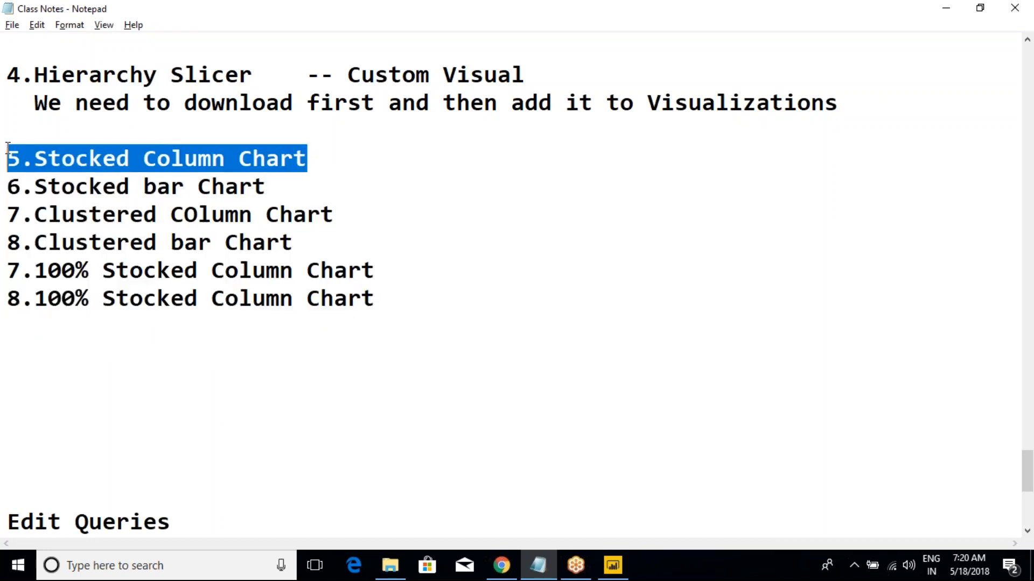
{"action": "left_click", "coordinate": [63, 188]}
{"action": "left_click_drag", "start_coordinate": [376, 299], "coordinate": [6, 188]}
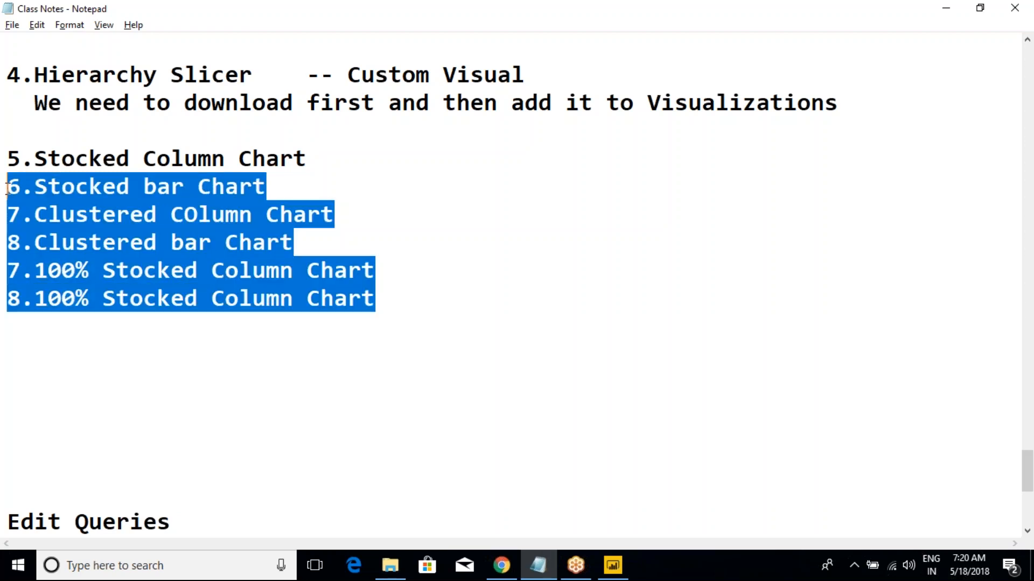
{"action": "left_click", "coordinate": [102, 196]}
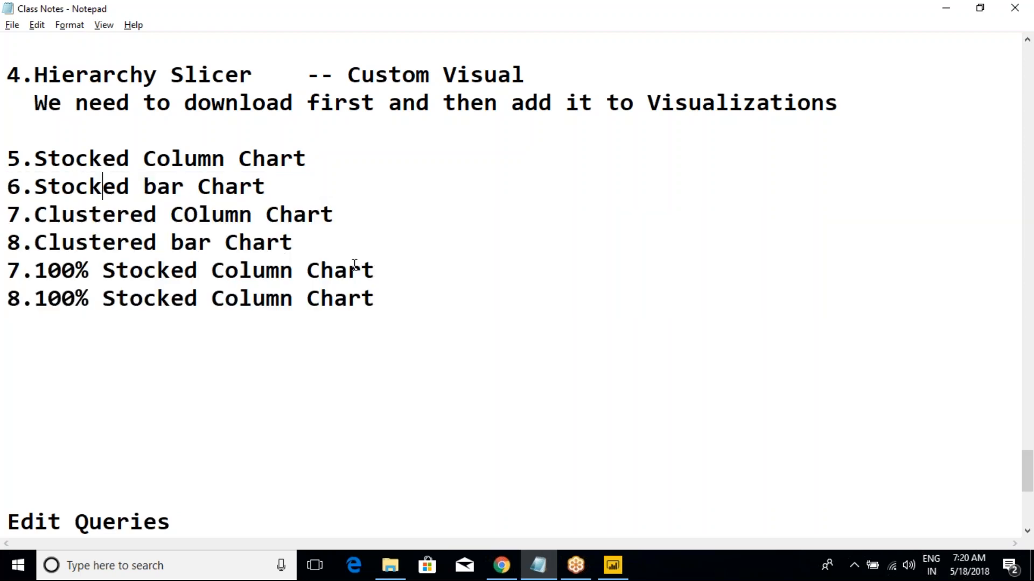
{"action": "left_click_drag", "start_coordinate": [348, 160], "coordinate": [7, 161]}
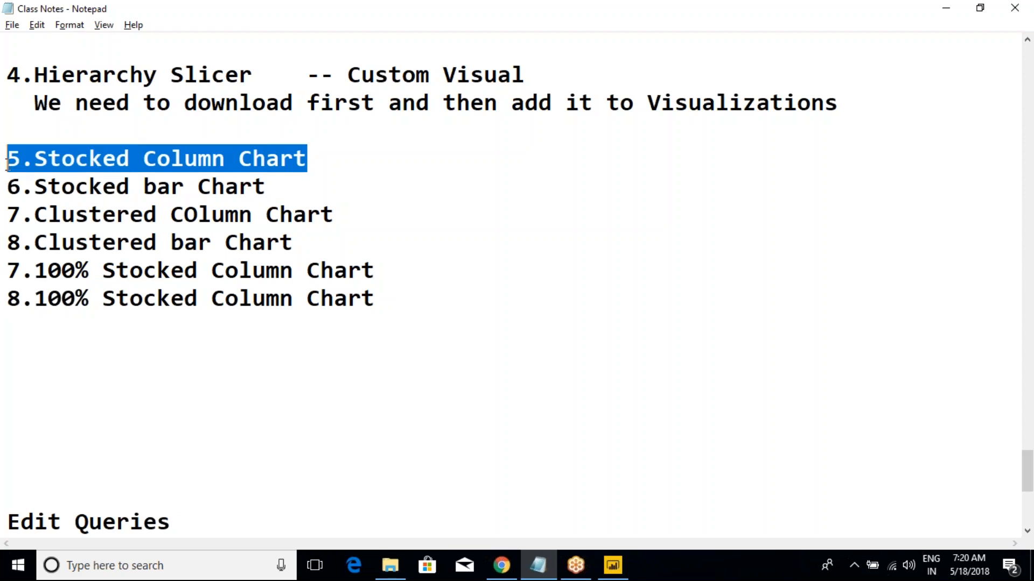
{"action": "left_click", "coordinate": [111, 164]}
- Switch to Power BI Desktop and rename the report page Page 7 as Charts
{"action": "left_click", "coordinate": [613, 565]}
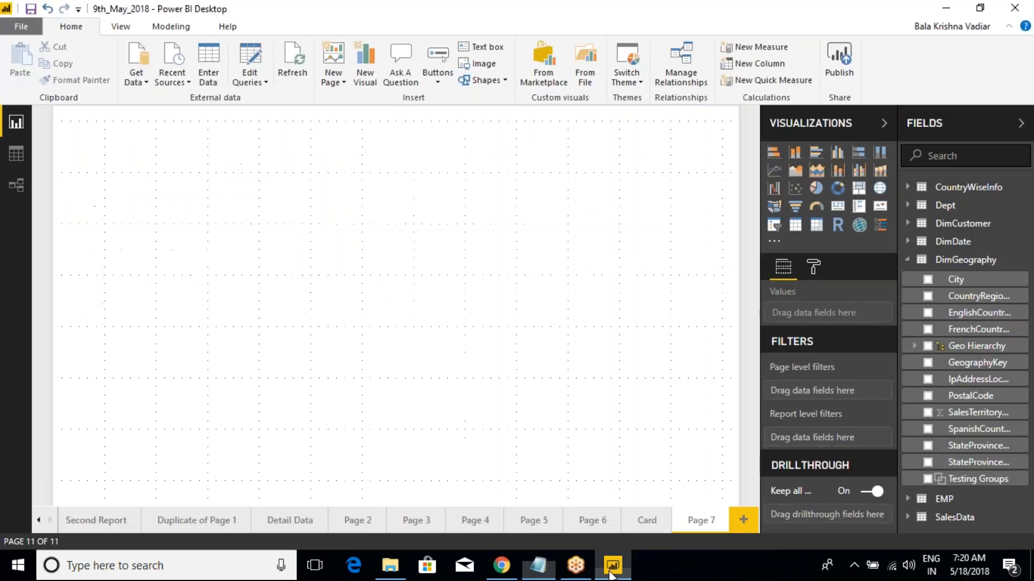
{"action": "double_click", "coordinate": [700, 525]}
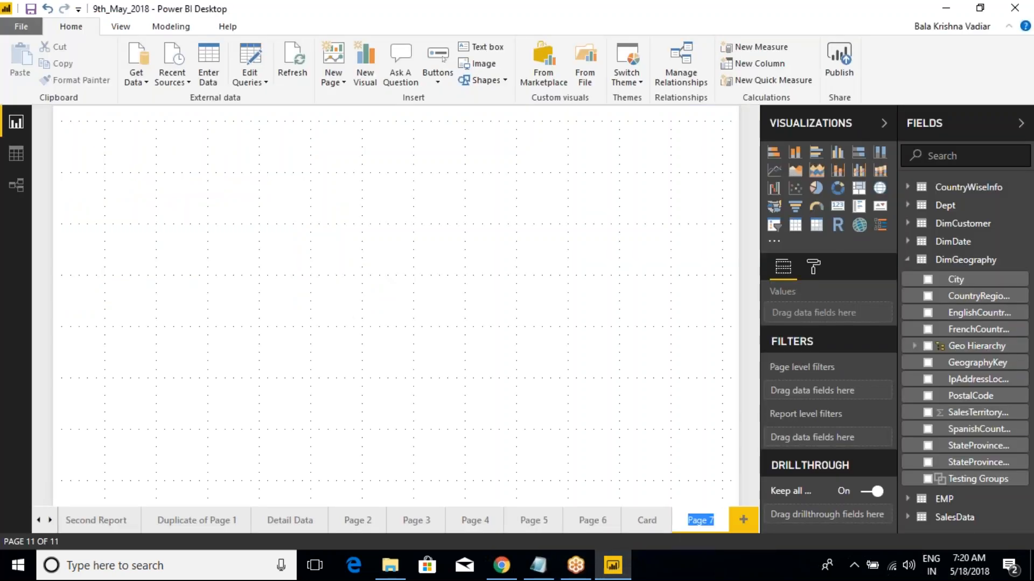
{"action": "type", "text": "Charts"}
{"action": "key", "text": "Return"}
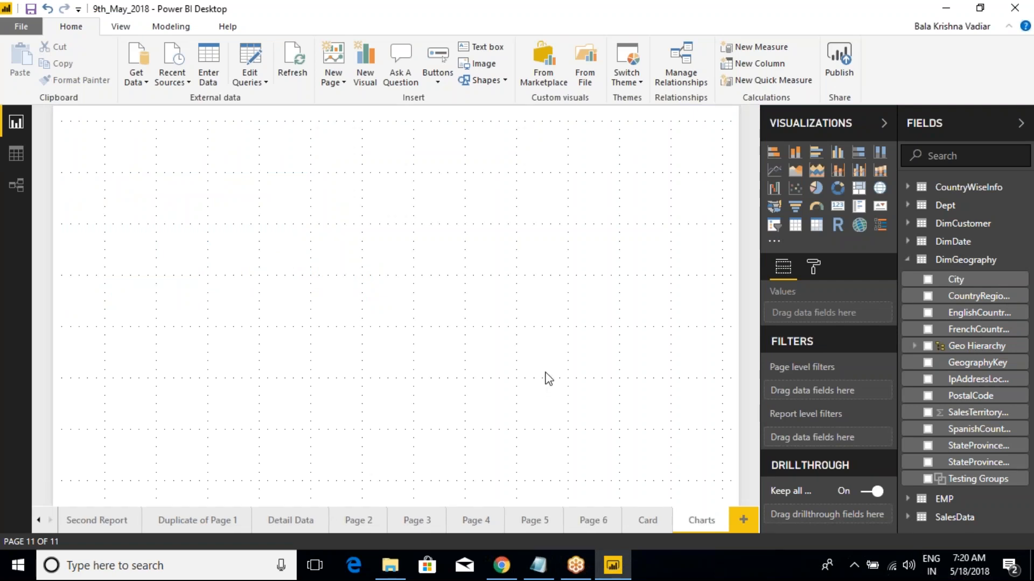
- Insert a stacked column chart on the Charts page, enlarge it and place it over most of the canvas
{"action": "left_click", "coordinate": [797, 161]}
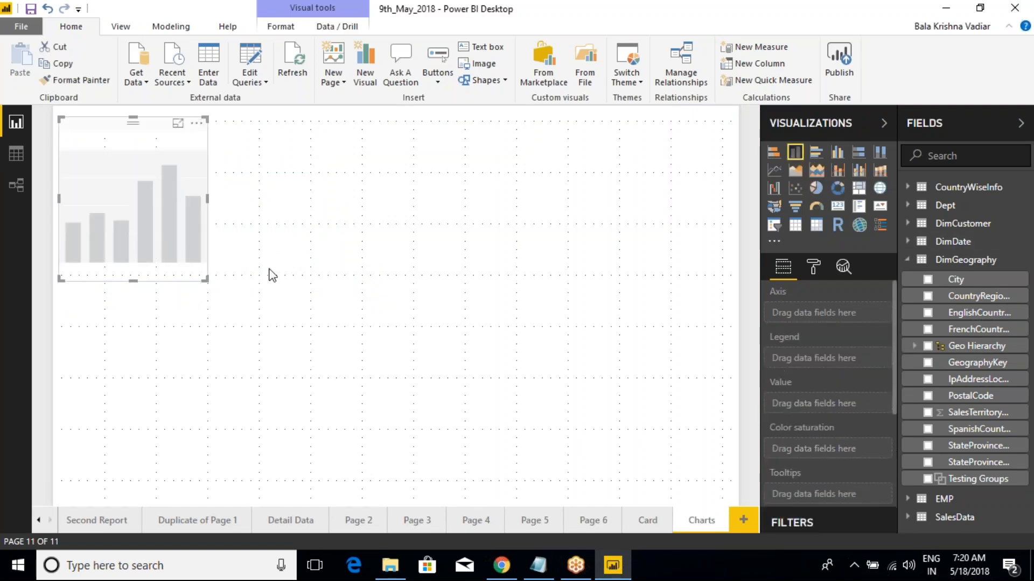
{"action": "left_click_drag", "start_coordinate": [192, 272], "coordinate": [610, 425]}
{"action": "left_click_drag", "start_coordinate": [230, 201], "coordinate": [368, 237]}
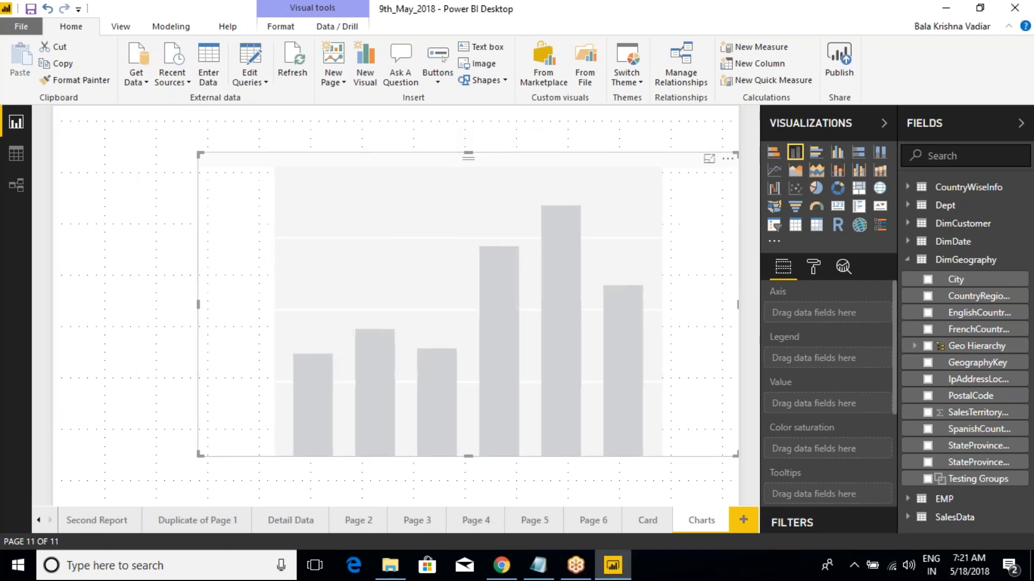
{"action": "left_click_drag", "start_coordinate": [468, 152], "coordinate": [468, 142]}
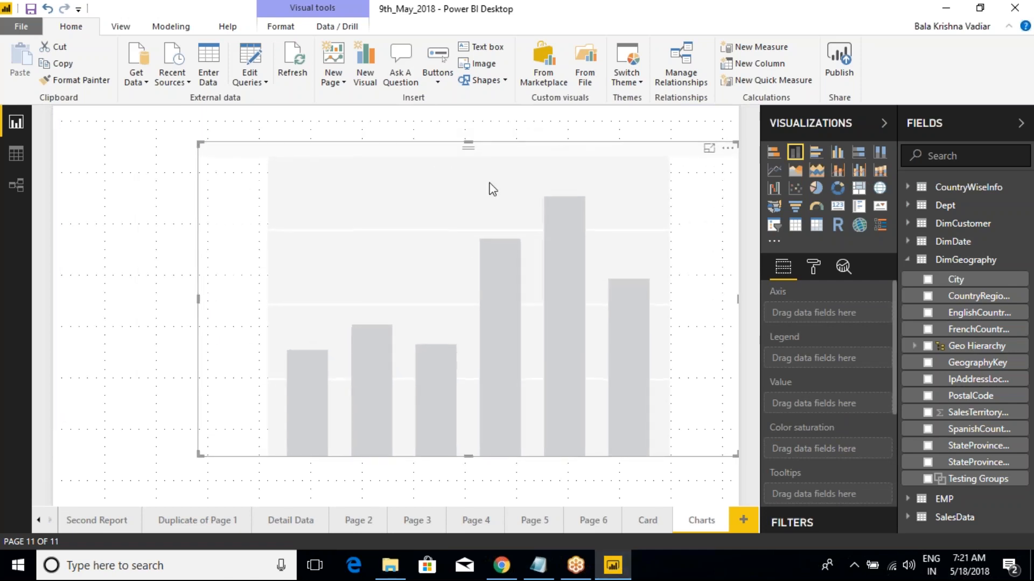
- Add the CalendarYear field from the DimDate table to the column chart
{"action": "left_click", "coordinate": [908, 259]}
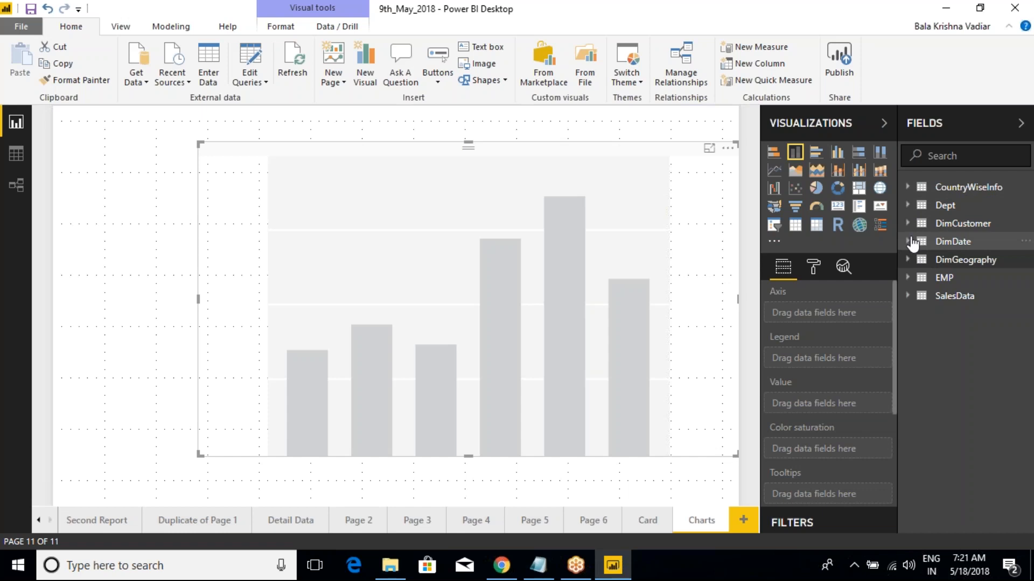
{"action": "left_click", "coordinate": [919, 242]}
{"action": "left_click", "coordinate": [927, 295]}
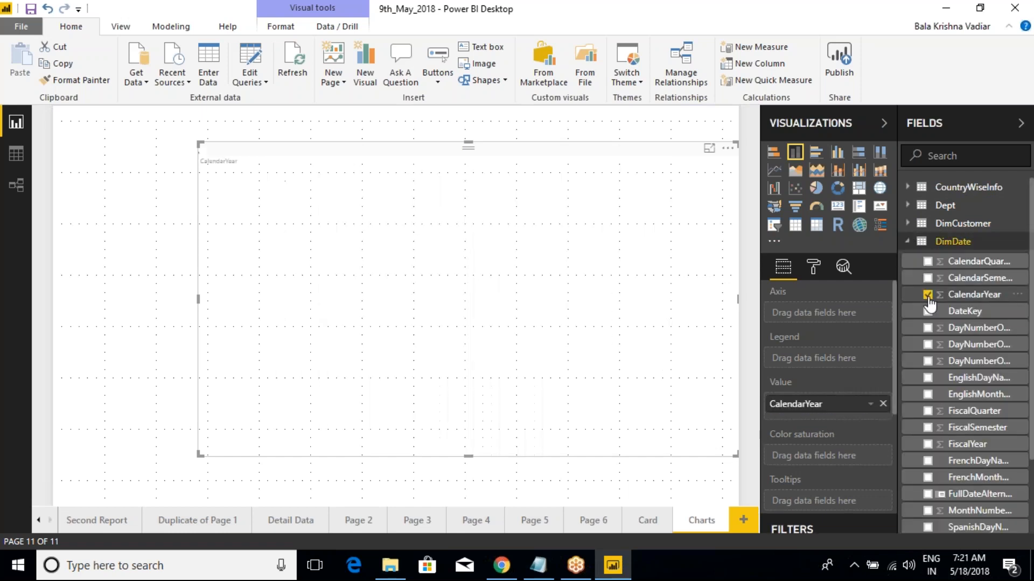
- Add the OrderQuantity field from the SalesData table to the column chart's values
{"action": "left_click", "coordinate": [915, 241]}
{"action": "left_click", "coordinate": [911, 296]}
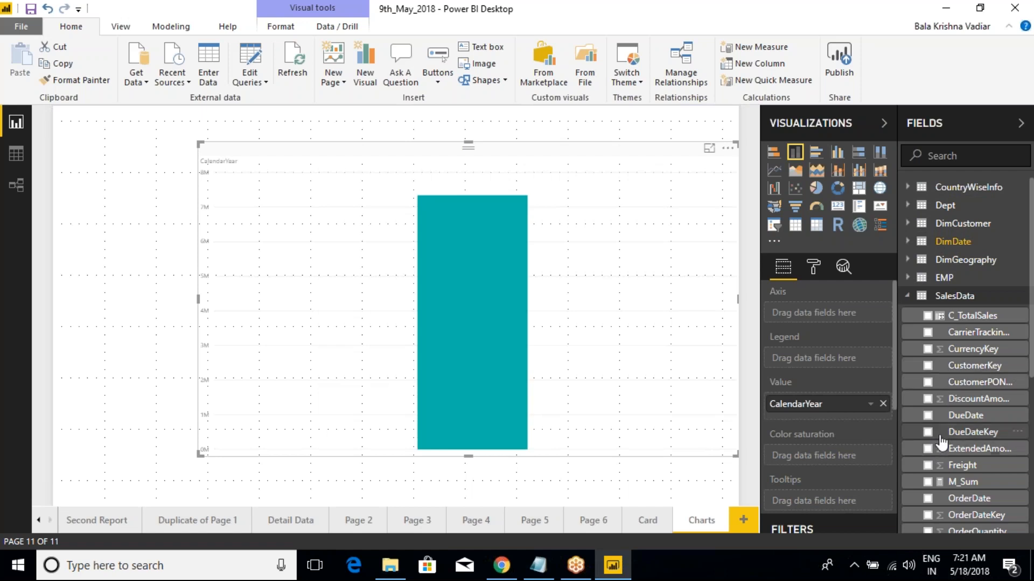
{"action": "scroll", "coordinate": [947, 409], "scroll_direction": "down", "scroll_amount": 5}
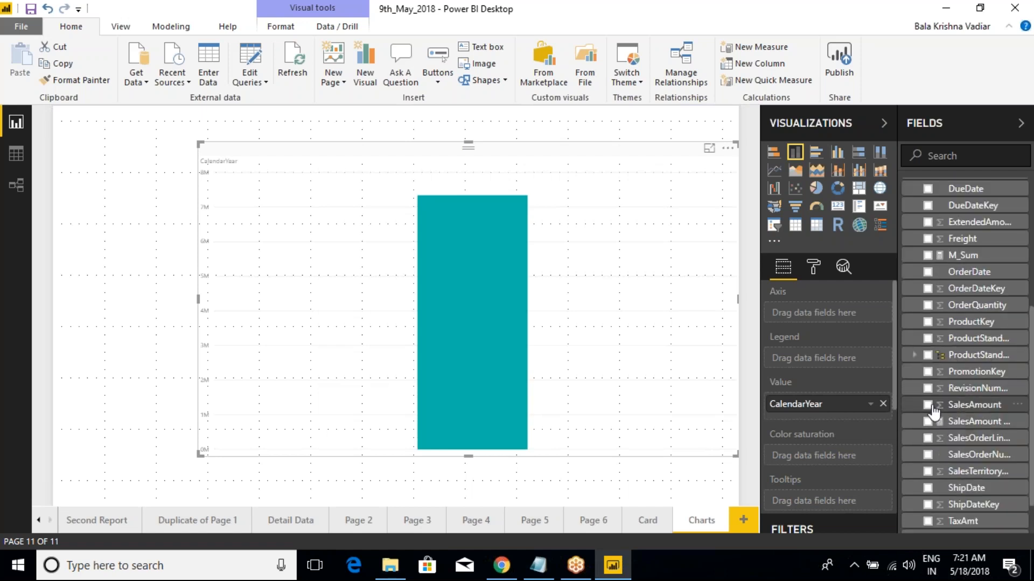
{"action": "left_click", "coordinate": [927, 306]}
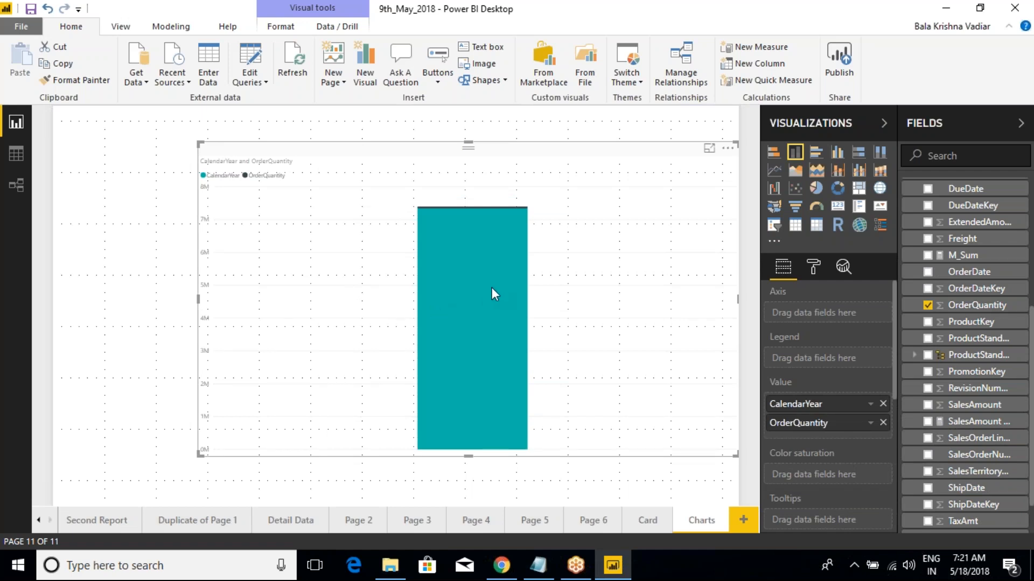
- Move CalendarYear from the chart's values to its axis
{"action": "scroll", "coordinate": [926, 287], "scroll_direction": "up", "scroll_amount": 3}
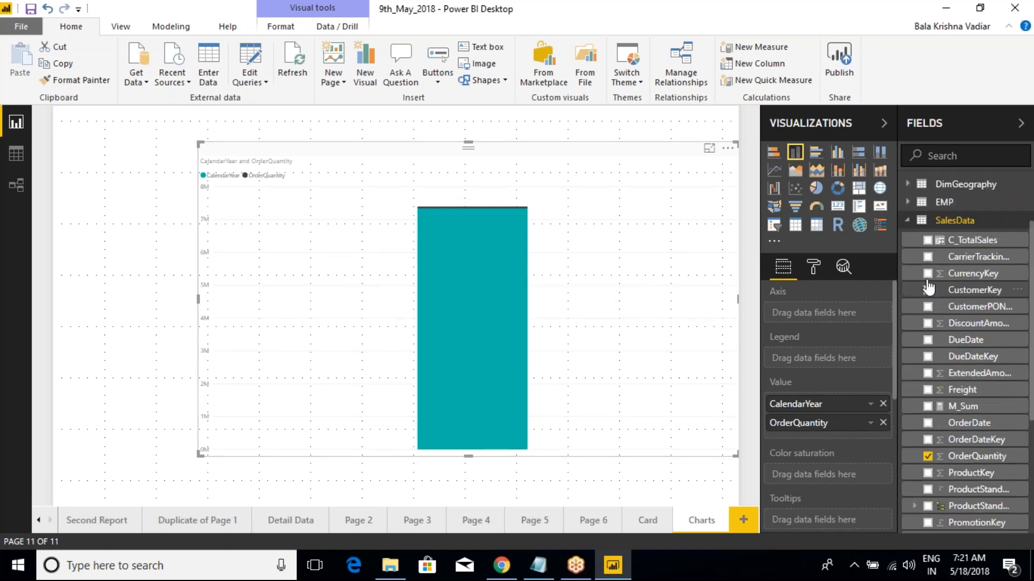
{"action": "left_click", "coordinate": [907, 220]}
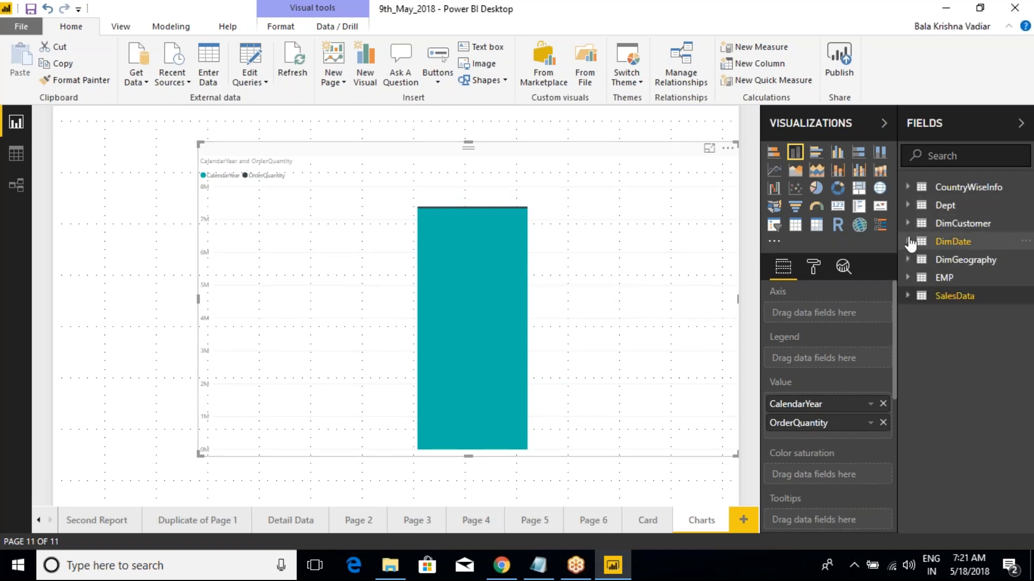
{"action": "left_click", "coordinate": [909, 242]}
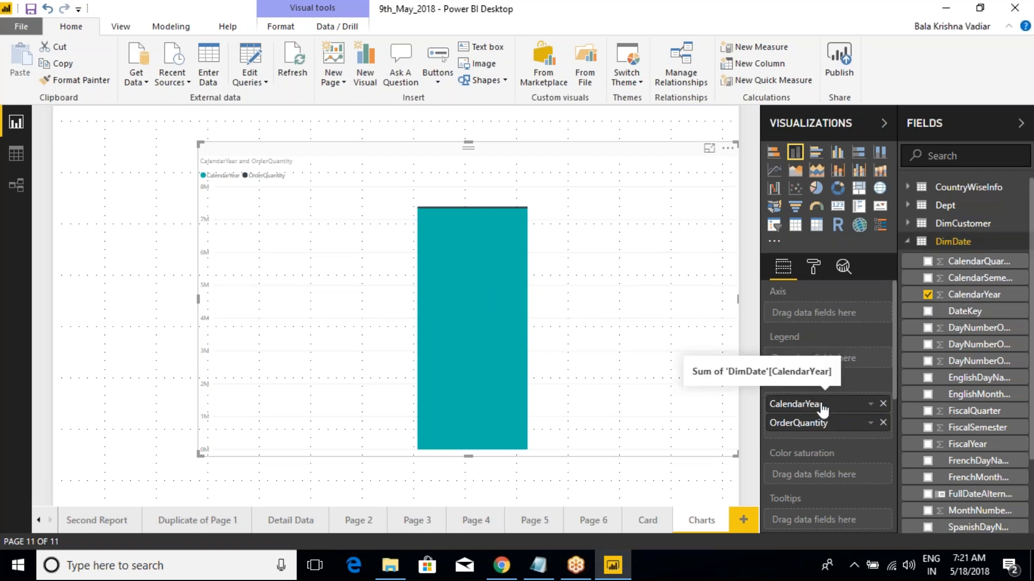
{"action": "left_click_drag", "start_coordinate": [786, 409], "coordinate": [808, 315]}
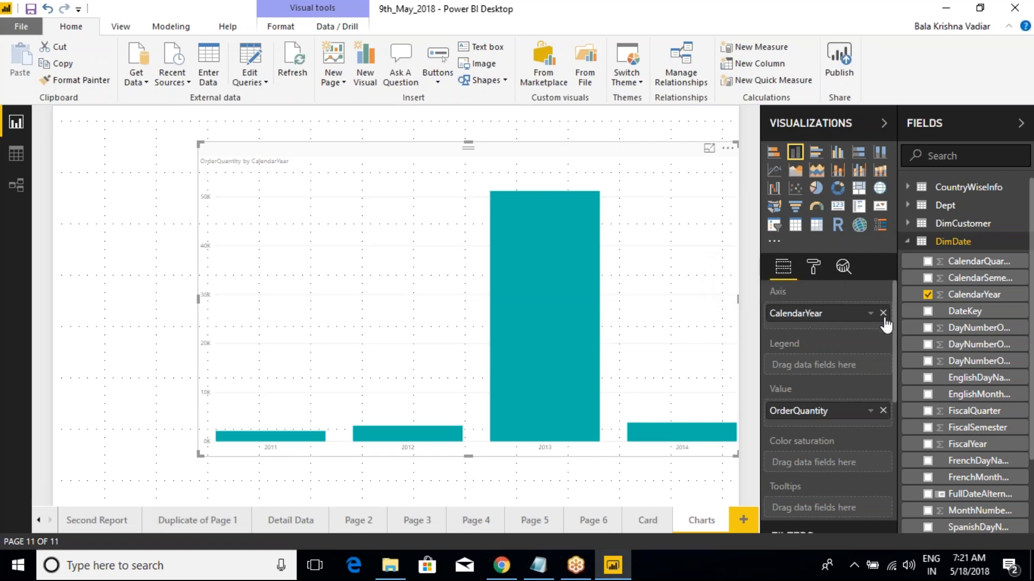
- Replace CalendarYear on the chart's axis with the EnglishCountryRegionName field from DimGeography
{"action": "left_click", "coordinate": [883, 313]}
{"action": "left_click", "coordinate": [907, 242]}
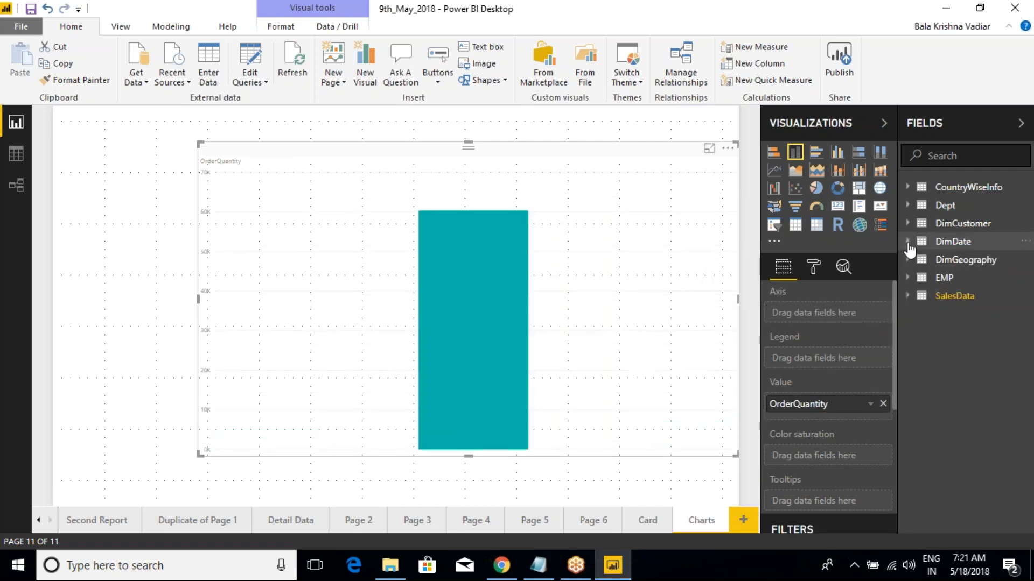
{"action": "left_click", "coordinate": [907, 260]}
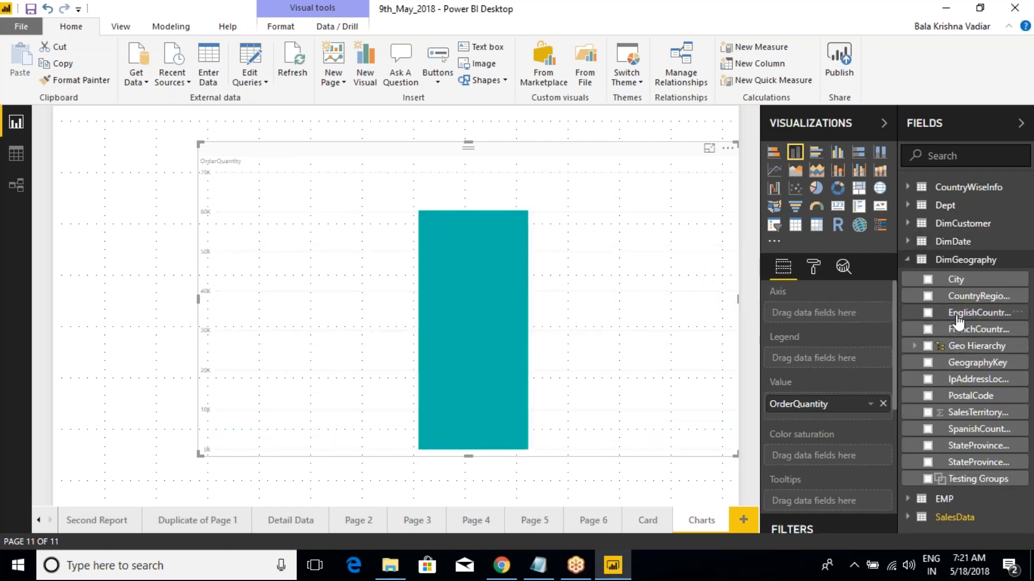
{"action": "left_click", "coordinate": [927, 314]}
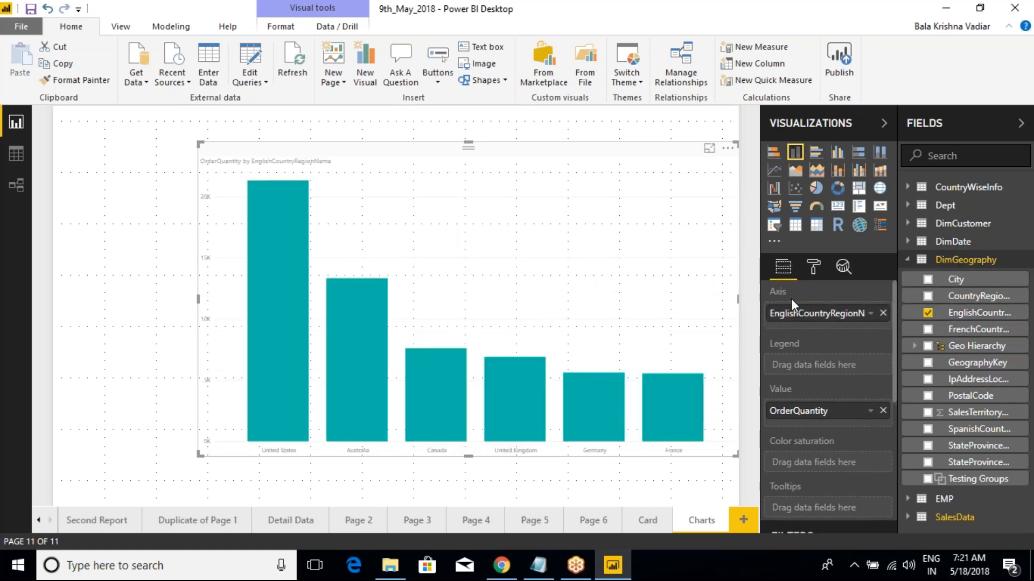
- Examine which fields are assigned to the column chart's Axis and Value
{"action": "key", "text": "ctrl+2"}
{"action": "left_click_drag", "start_coordinate": [741, 280], "coordinate": [891, 326]}
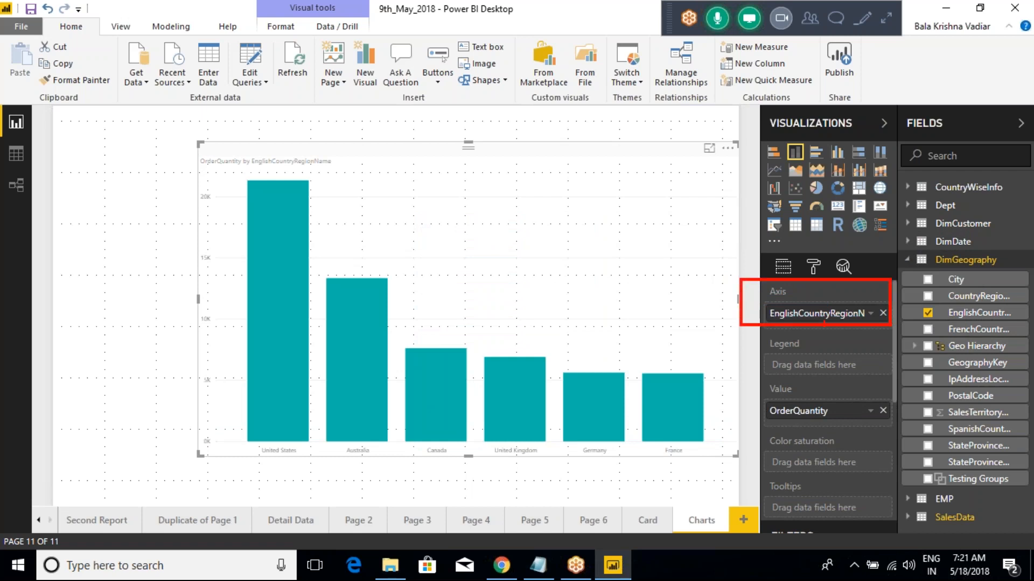
{"action": "key", "text": "Escape"}
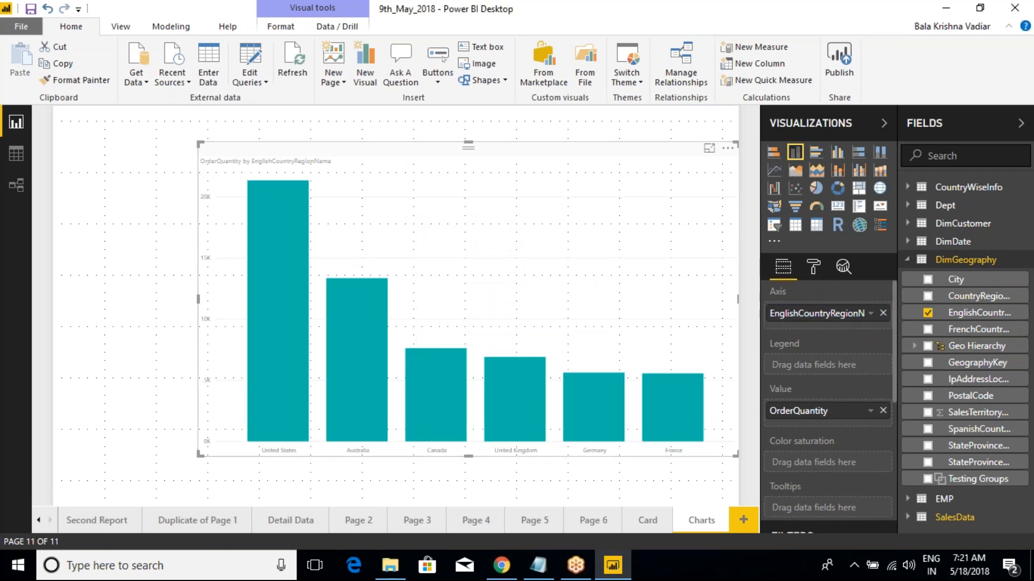
{"action": "key", "text": "ctrl+2"}
{"action": "mouse_move", "coordinate": [750, 375]}
{"action": "left_mouse_down"}
{"action": "mouse_move", "coordinate": [822, 413]}
{"action": "mouse_move", "coordinate": [897, 429]}
{"action": "left_mouse_up"}
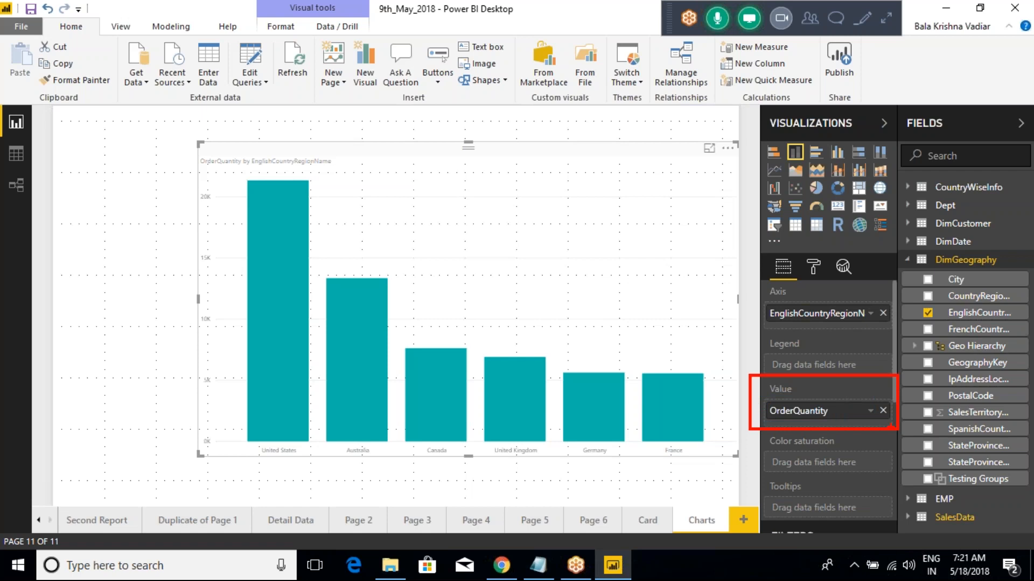
{"action": "key", "text": "Escape"}
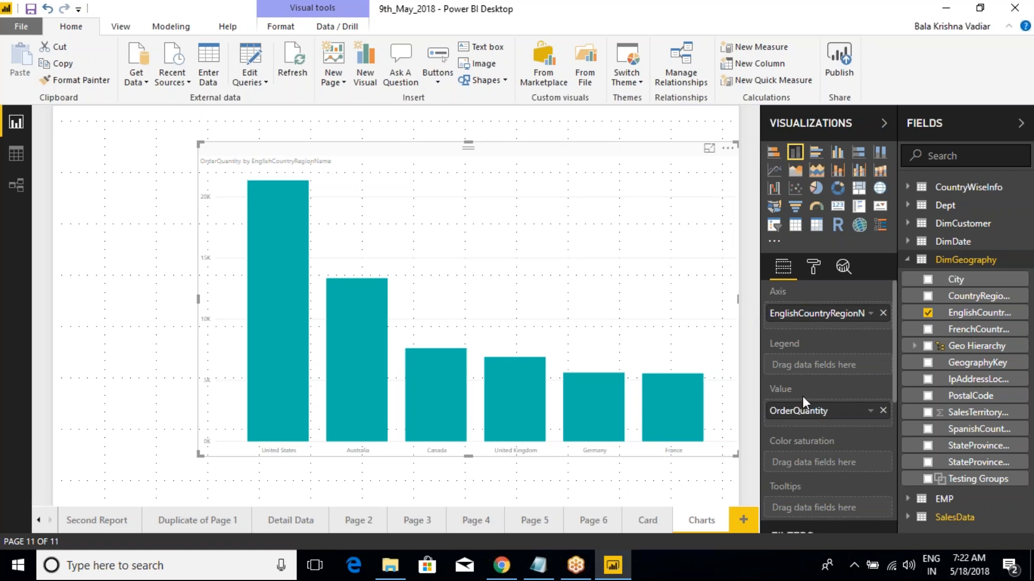
{"action": "key", "text": "ctrl+2"}
{"action": "left_click_drag", "start_coordinate": [747, 281], "coordinate": [889, 328]}
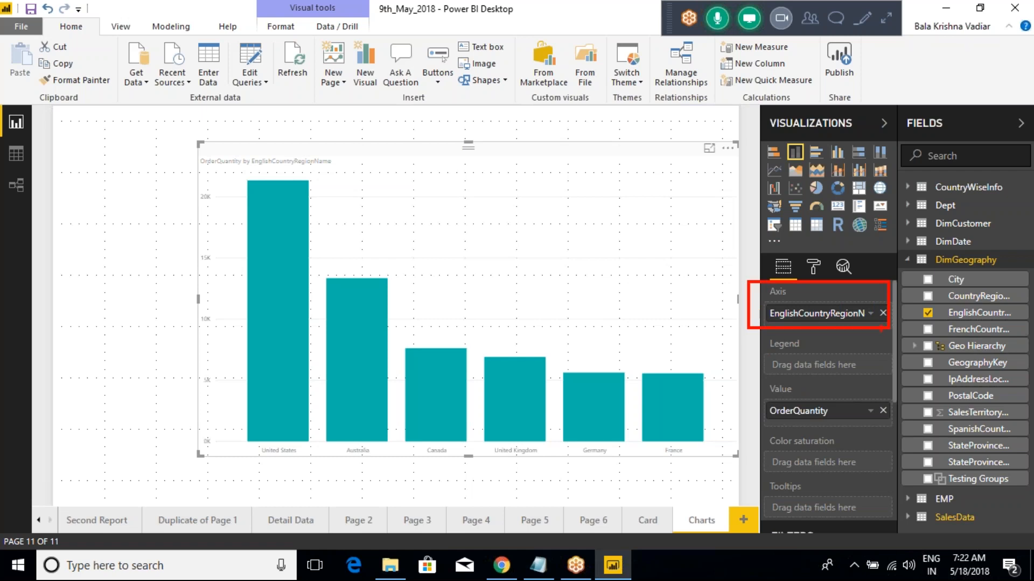
{"action": "key", "text": "Escape"}
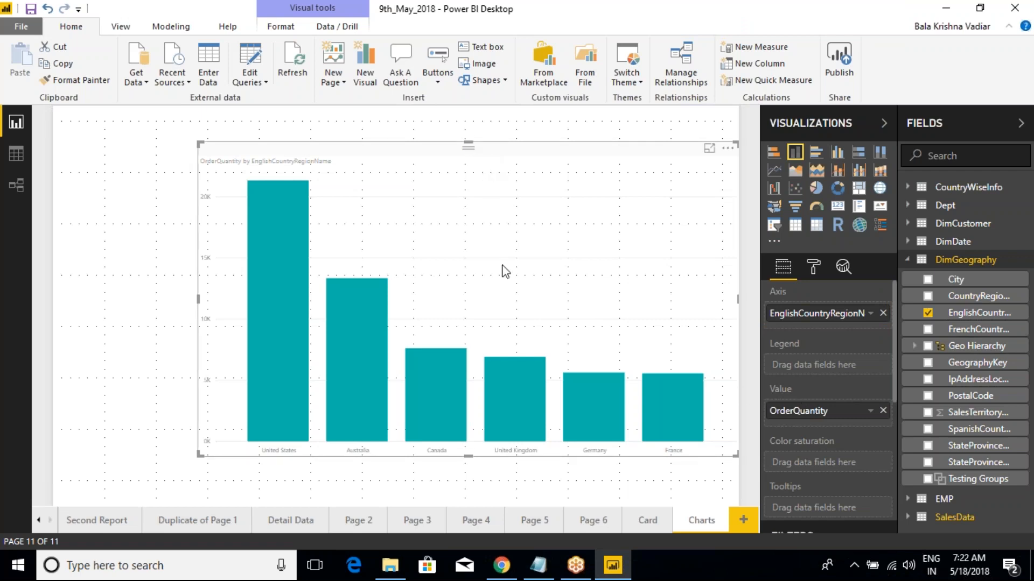
- Compare the column chart's formatting options with those of the slicer and multi-row card on the Card page
{"action": "left_click", "coordinate": [813, 267]}
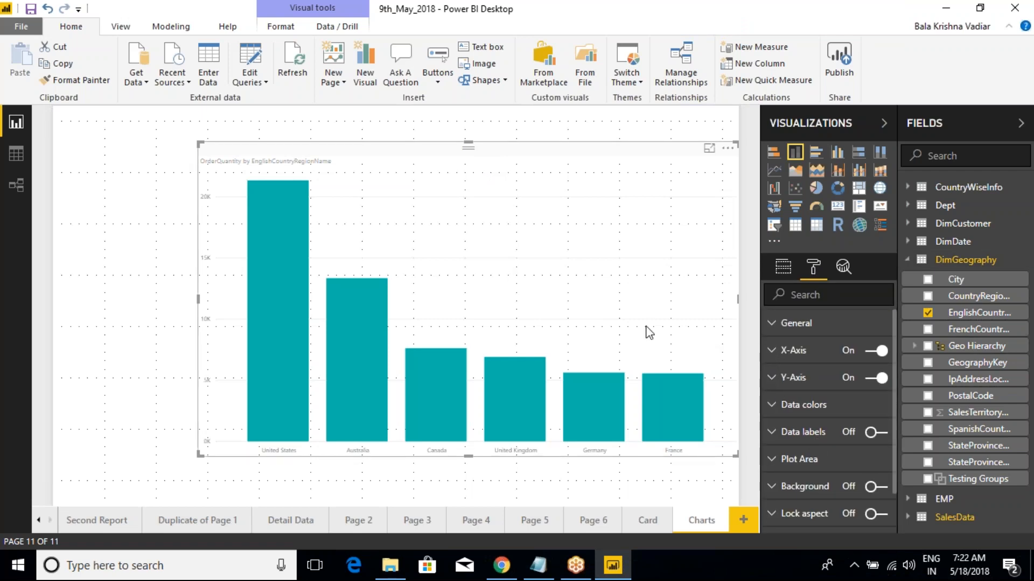
{"action": "mouse_move", "coordinate": [660, 434]}
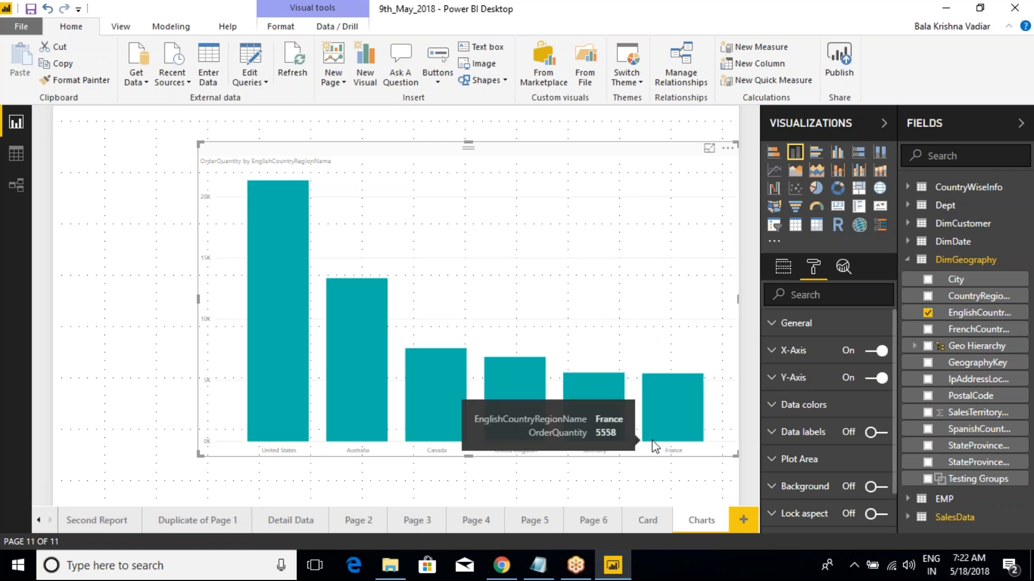
{"action": "left_click", "coordinate": [642, 517]}
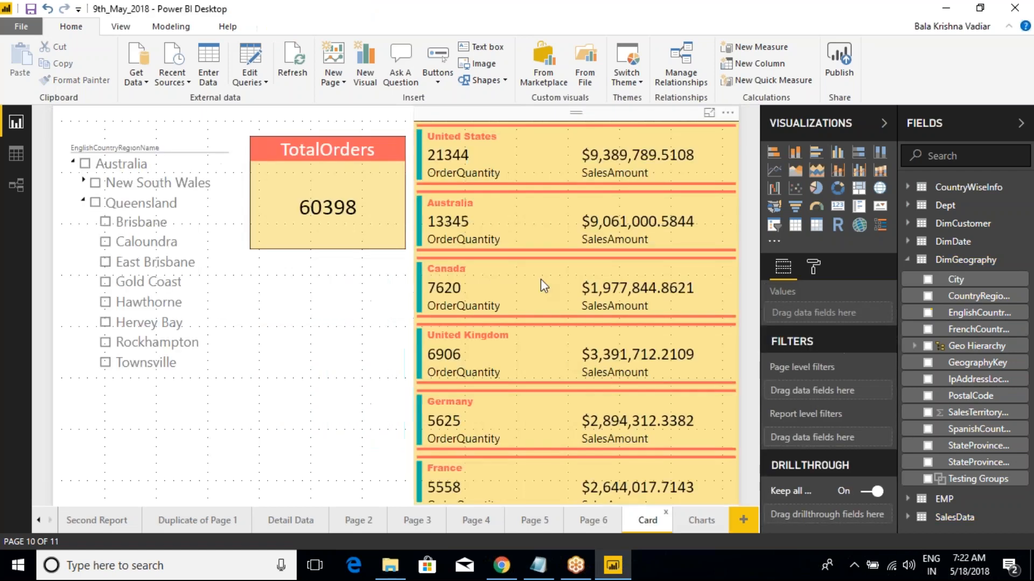
{"action": "left_click", "coordinate": [372, 133]}
{"action": "left_click", "coordinate": [454, 120]}
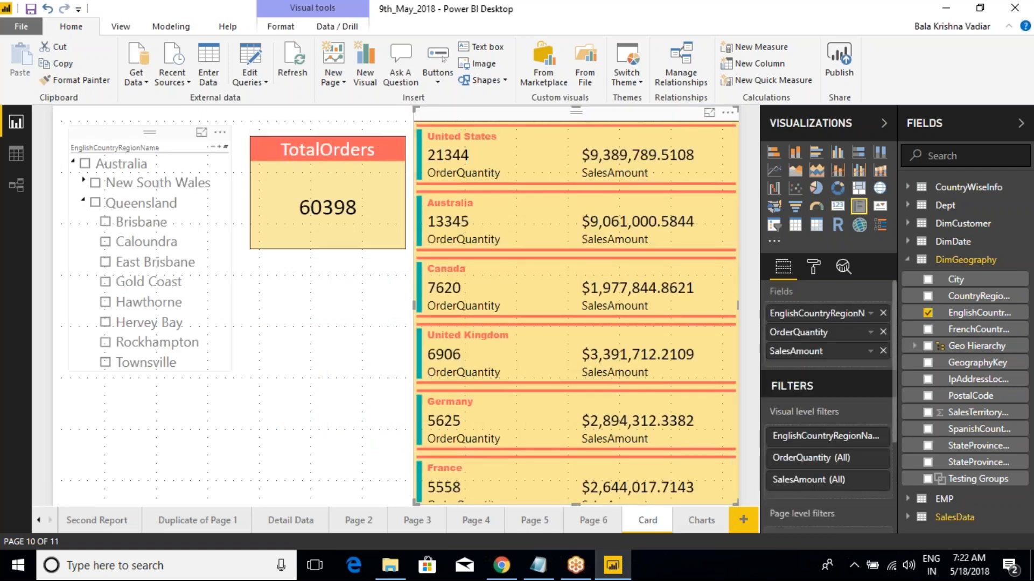
{"action": "left_click", "coordinate": [204, 301]}
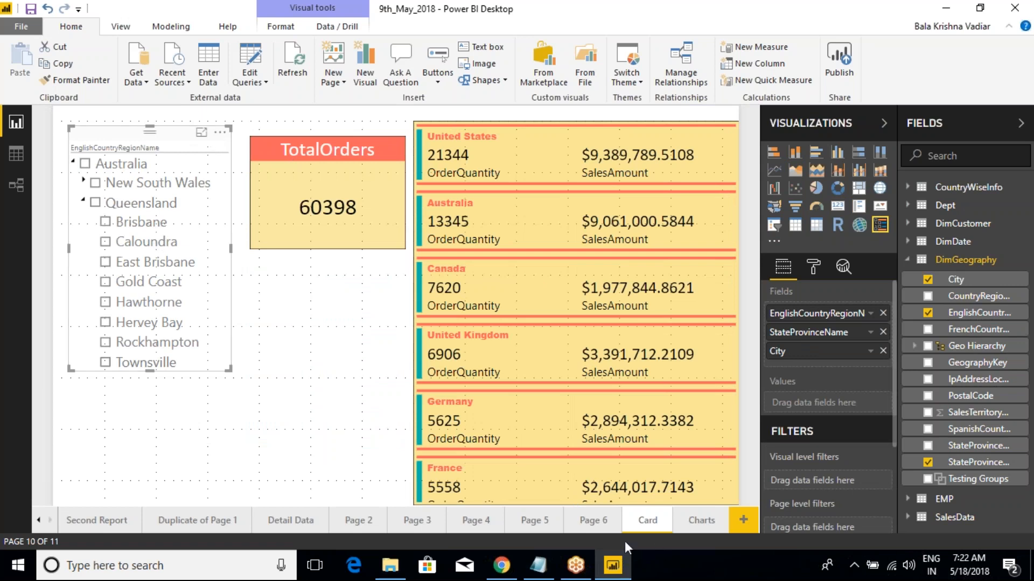
{"action": "left_click", "coordinate": [809, 272]}
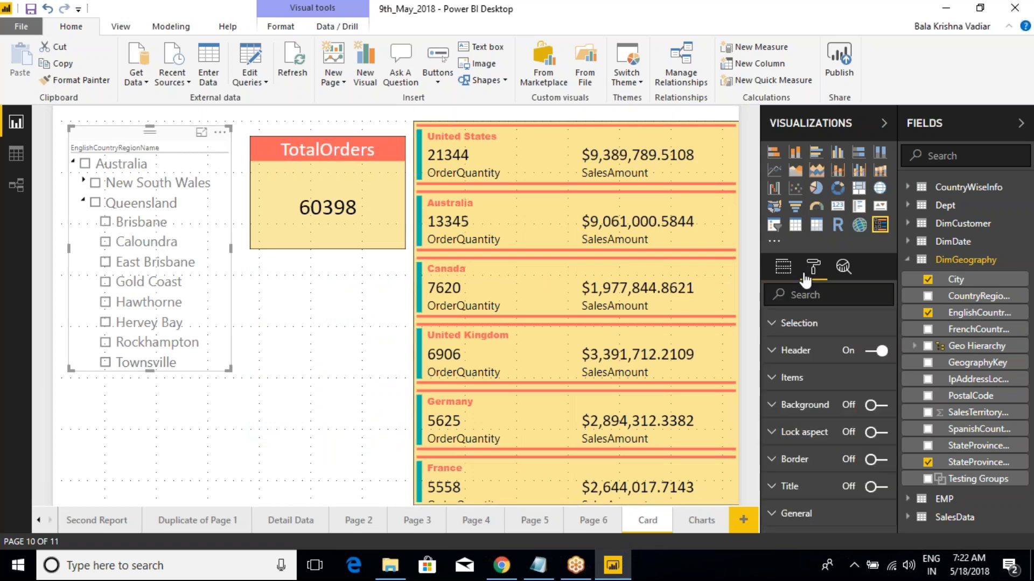
{"action": "left_click", "coordinate": [457, 121]}
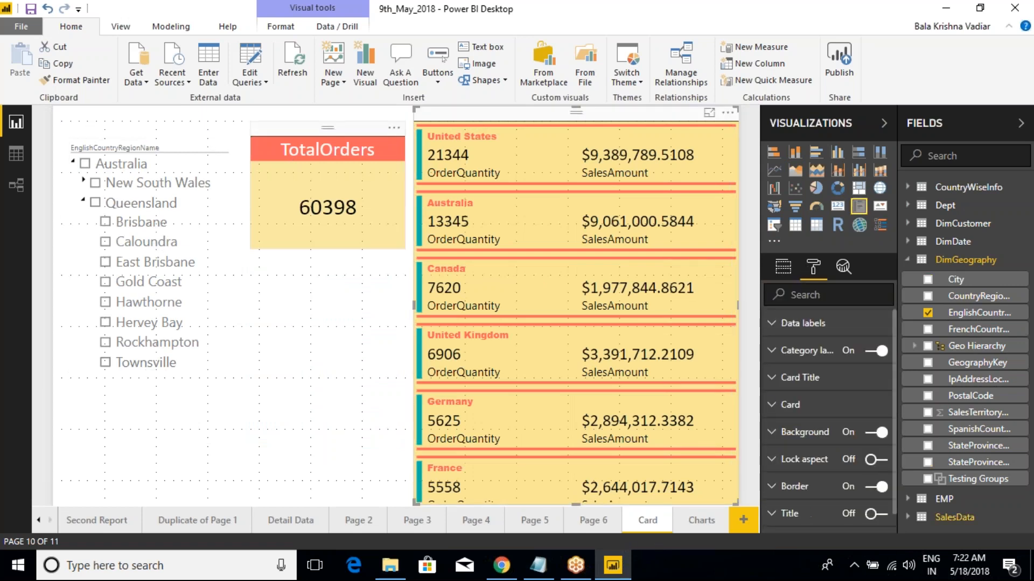
{"action": "left_click", "coordinate": [286, 134]}
{"action": "left_click", "coordinate": [187, 132]}
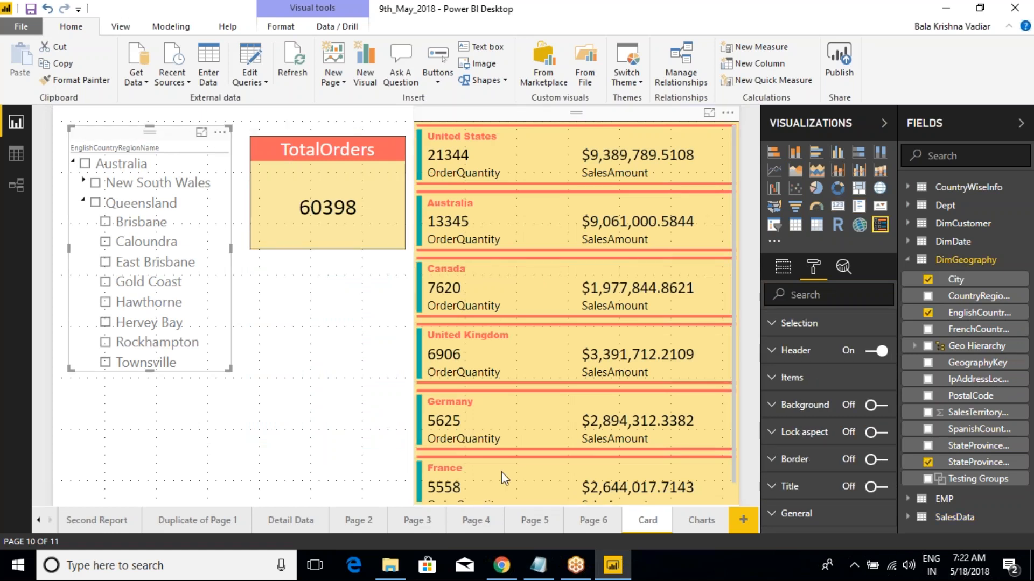
- Return to the Charts page and review the X-Axis formatting options of the column chart
{"action": "left_click", "coordinate": [701, 520]}
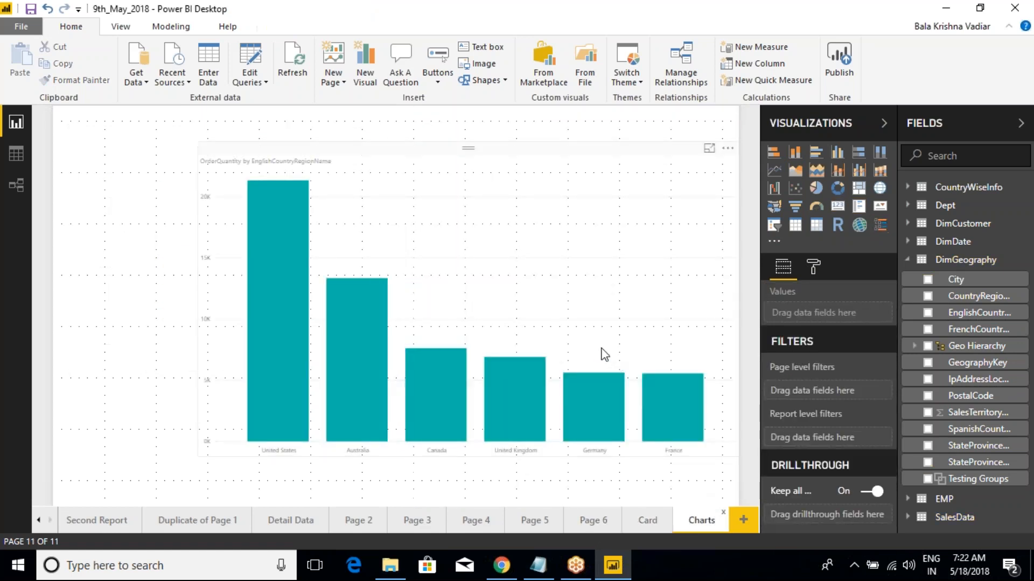
{"action": "left_click", "coordinate": [514, 155]}
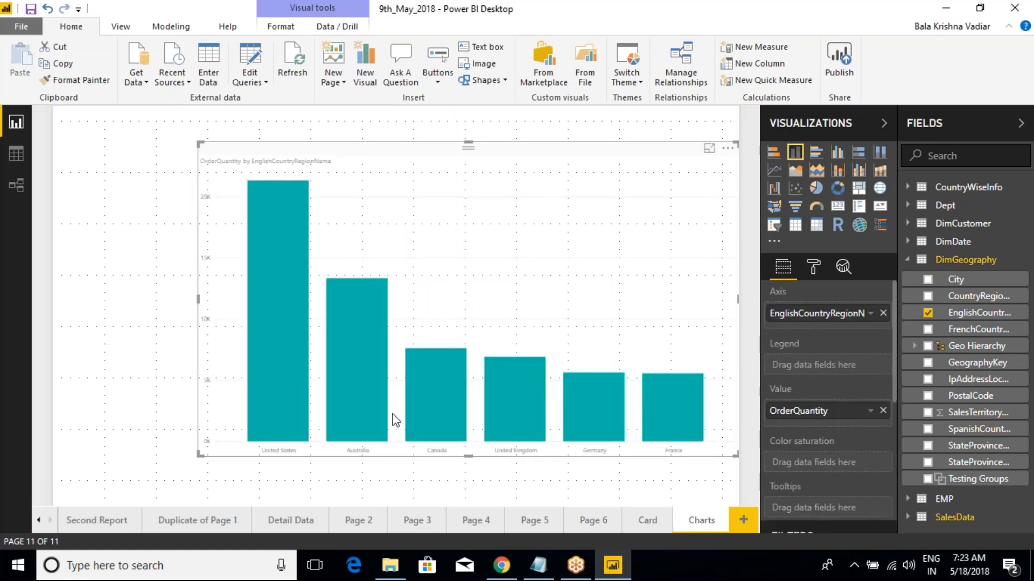
{"action": "left_click", "coordinate": [813, 268]}
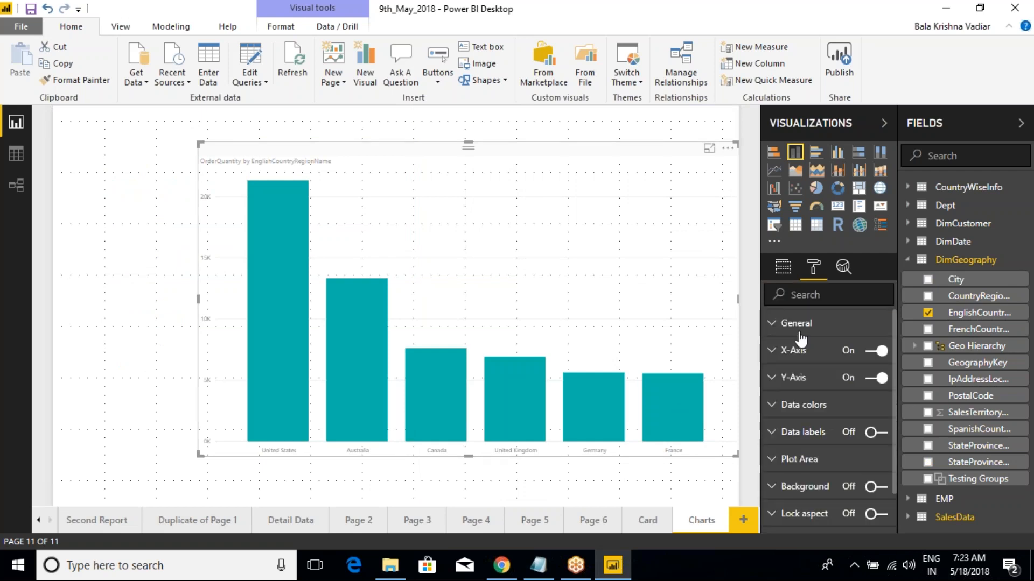
{"action": "left_click", "coordinate": [773, 330]}
{"action": "left_click", "coordinate": [774, 330]}
{"action": "left_click", "coordinate": [774, 353]}
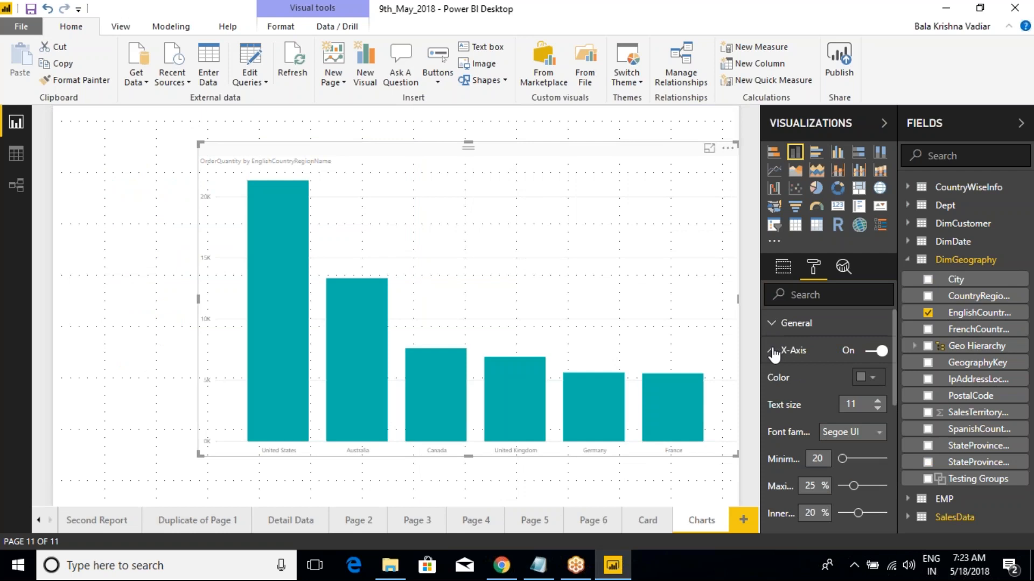
{"action": "scroll", "coordinate": [771, 347], "scroll_direction": "down", "scroll_amount": 3}
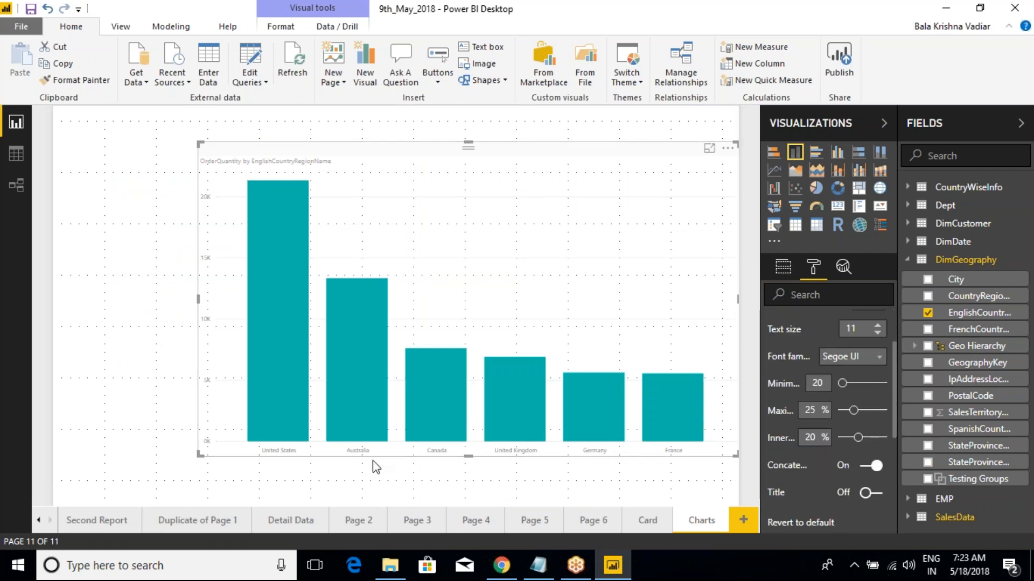
- Draw temporary red arrows along the column chart's horizontal and vertical axes and clear the markings
{"action": "mouse_move", "coordinate": [165, 449]}
{"action": "left_mouse_down"}
{"action": "mouse_move", "coordinate": [330, 464]}
{"action": "mouse_move", "coordinate": [660, 462]}
{"action": "mouse_move", "coordinate": [670, 474]}
{"action": "left_mouse_up"}
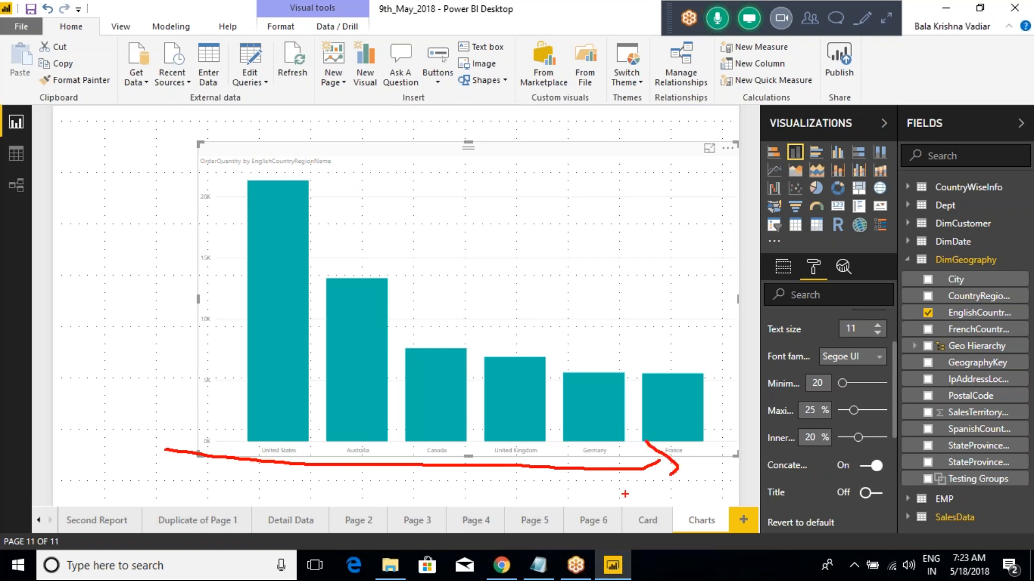
{"action": "mouse_move", "coordinate": [539, 481]}
{"action": "left_mouse_down"}
{"action": "mouse_move", "coordinate": [518, 497]}
{"action": "mouse_move", "coordinate": [549, 500]}
{"action": "left_mouse_up"}
{"action": "mouse_move", "coordinate": [167, 474]}
{"action": "left_mouse_down"}
{"action": "mouse_move", "coordinate": [175, 247]}
{"action": "mouse_move", "coordinate": [155, 185]}
{"action": "left_mouse_up"}
{"action": "left_click_drag", "start_coordinate": [170, 174], "coordinate": [188, 194]}
{"action": "mouse_move", "coordinate": [182, 137]}
{"action": "left_mouse_down"}
{"action": "mouse_move", "coordinate": [165, 155]}
{"action": "mouse_move", "coordinate": [177, 149]}
{"action": "left_mouse_up"}
{"action": "key", "text": "Escape"}
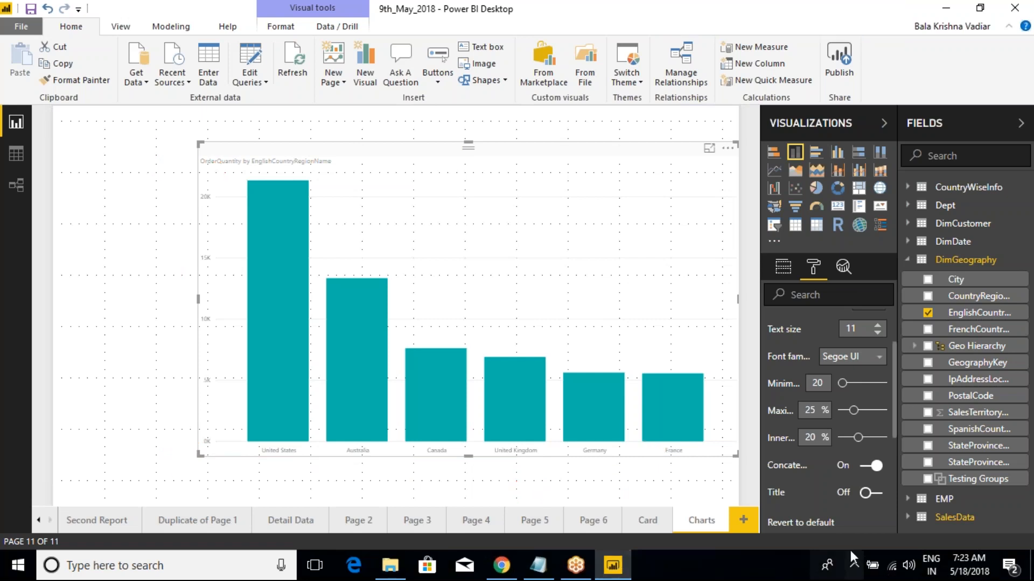
- Set the color of the column chart's X-axis labels to black
{"action": "left_click", "coordinate": [793, 270]}
{"action": "left_click", "coordinate": [813, 268]}
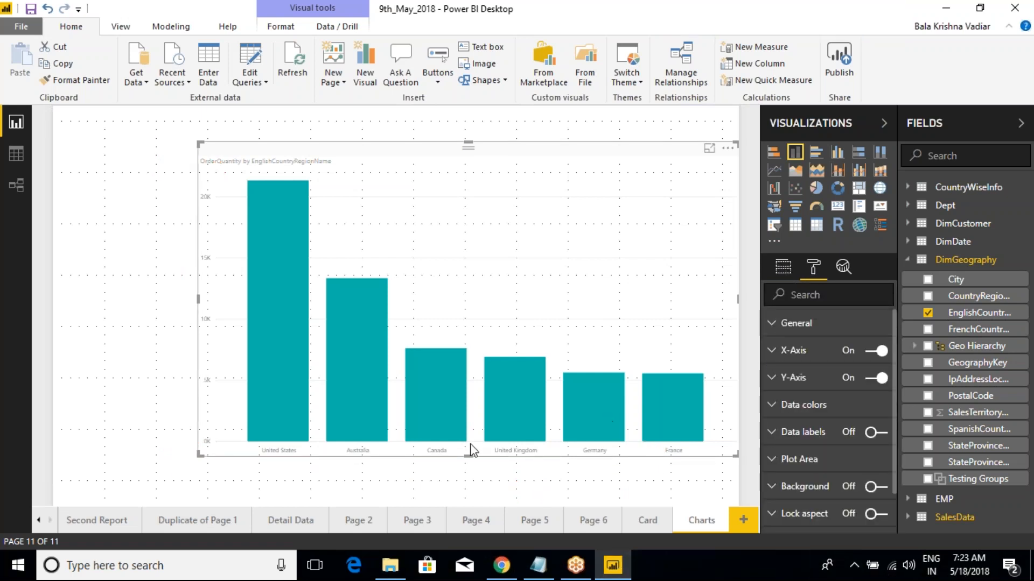
{"action": "left_click", "coordinate": [778, 352]}
{"action": "left_click", "coordinate": [872, 379]}
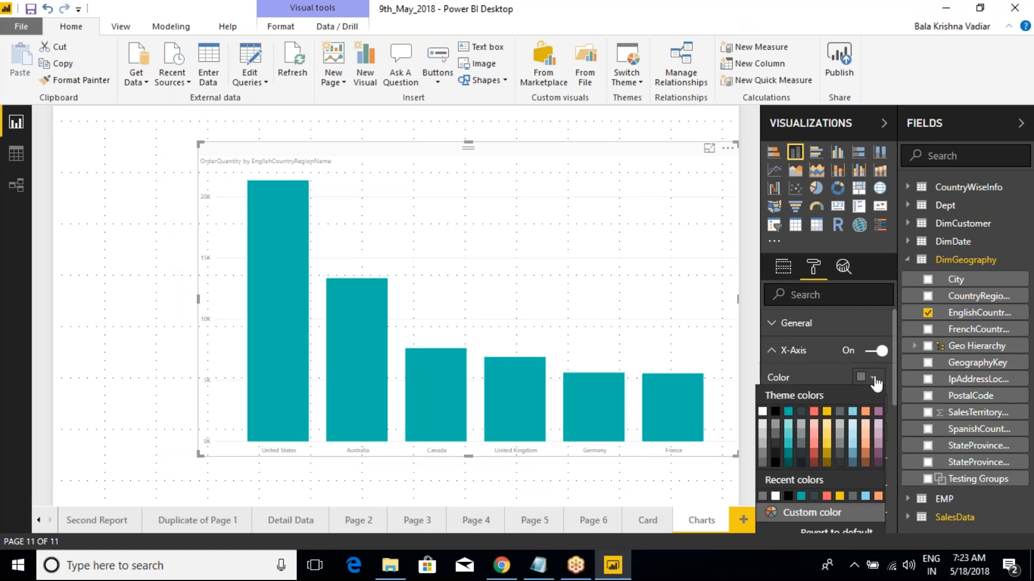
{"action": "left_click", "coordinate": [774, 412]}
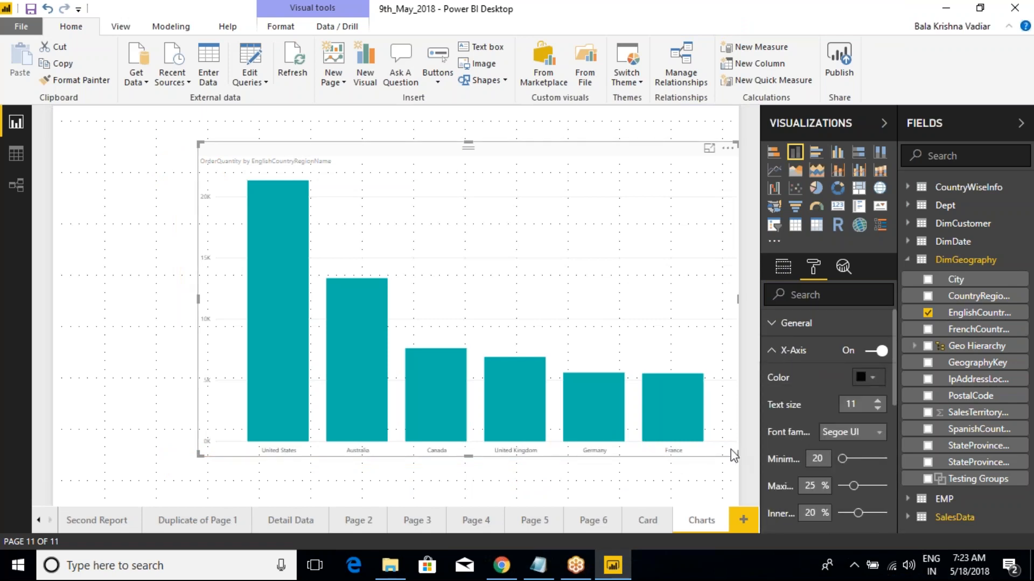
- Increase the text size of the column chart's X-axis labels to 19
{"action": "left_click", "coordinate": [877, 401]}
{"action": "left_click", "coordinate": [878, 401]}
{"action": "left_click", "coordinate": [878, 401]}
{"action": "left_click", "coordinate": [878, 401]}
{"action": "left_click", "coordinate": [878, 401]}
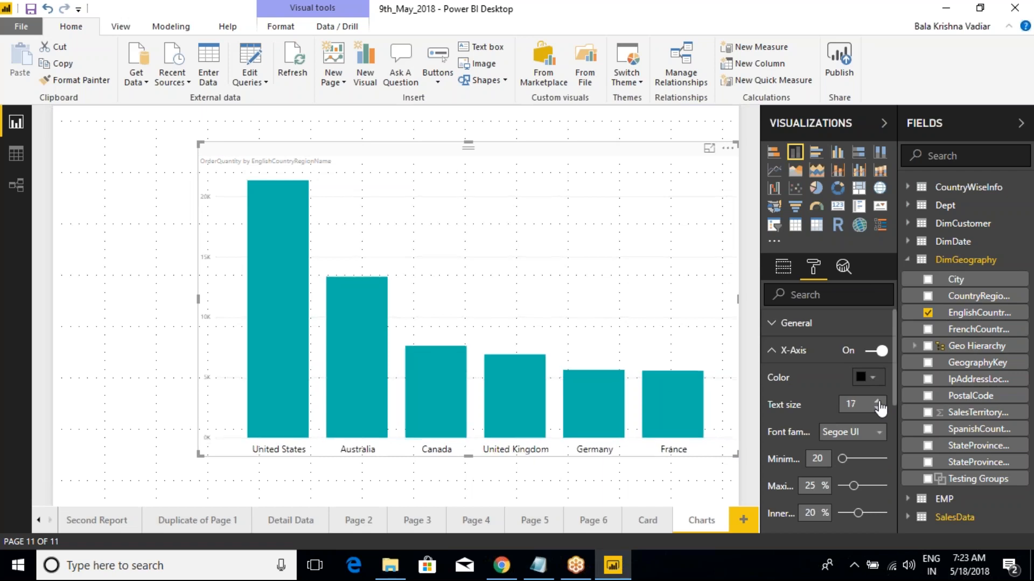
{"action": "left_click", "coordinate": [878, 401]}
{"action": "left_click", "coordinate": [878, 401]}
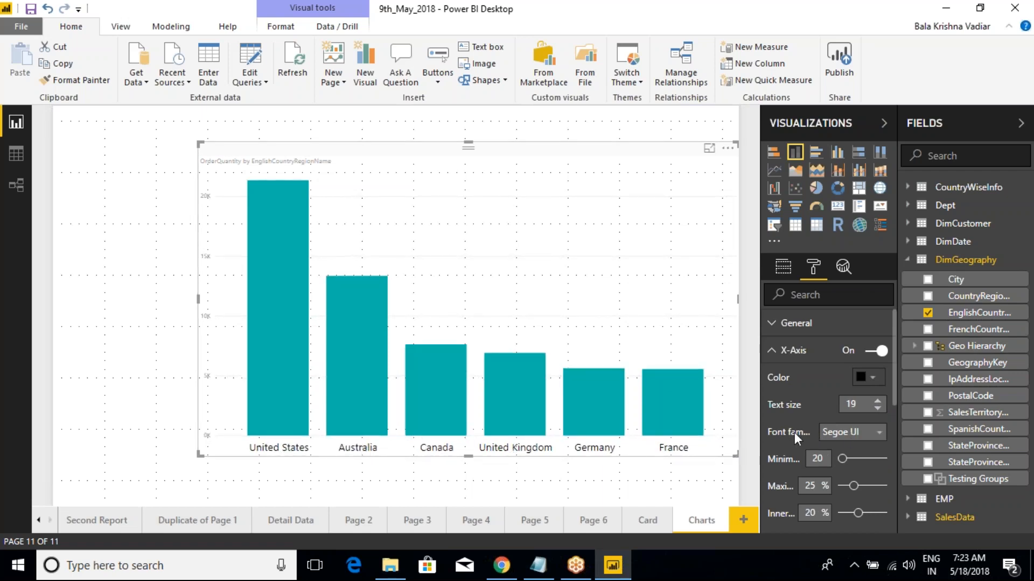
- Widen the formatting area to show full option names and switch the chart's X-axis off and back on
{"action": "scroll", "coordinate": [793, 432], "scroll_direction": "down", "scroll_amount": 3}
{"action": "left_click_drag", "start_coordinate": [759, 387], "coordinate": [714, 390]}
{"action": "scroll", "coordinate": [783, 392], "scroll_direction": "up", "scroll_amount": 5}
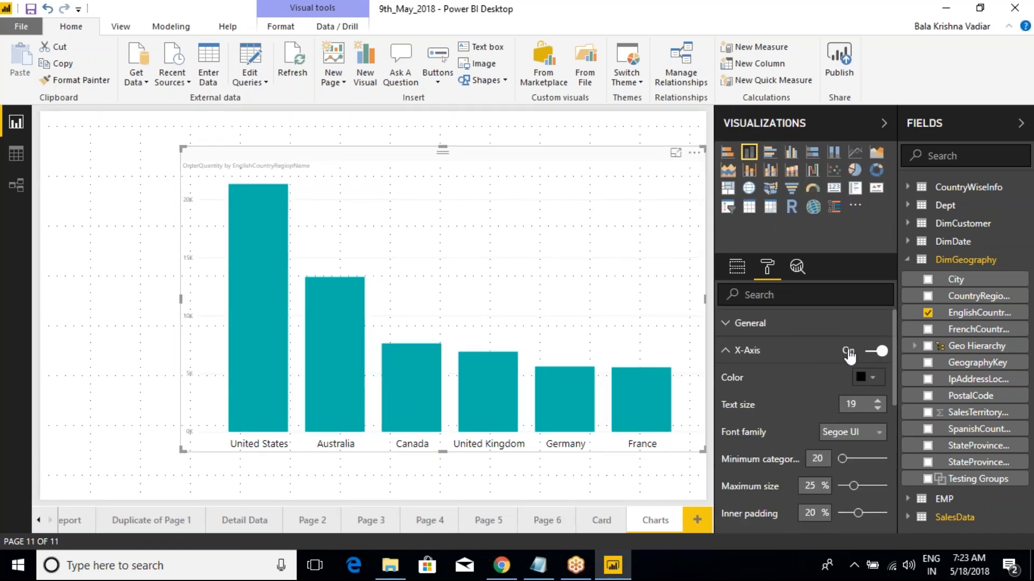
{"action": "left_click", "coordinate": [873, 354]}
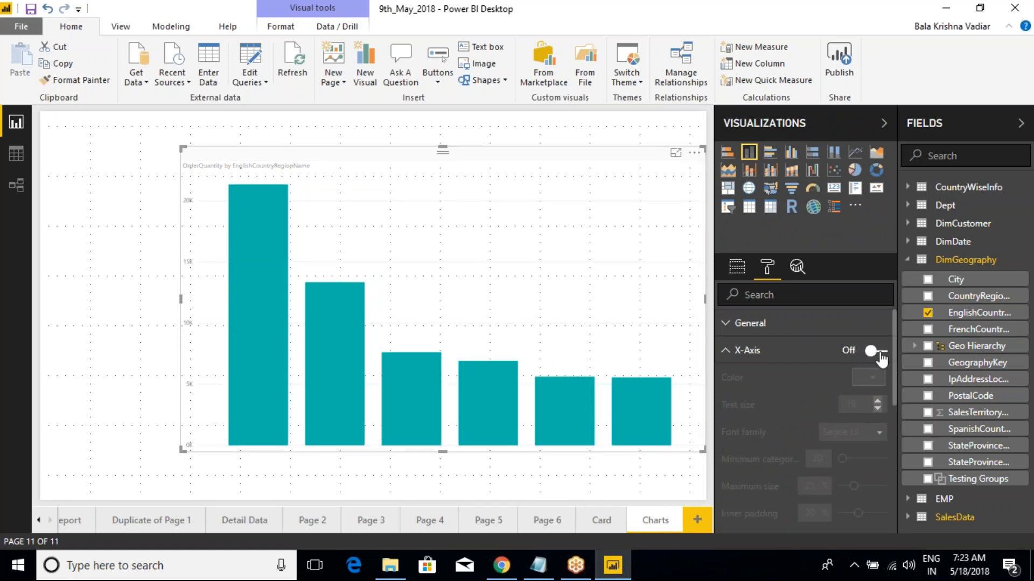
{"action": "left_click", "coordinate": [877, 353]}
- Try Cambria and Calibri as the X-axis font family and settle on Arial
{"action": "scroll", "coordinate": [817, 386], "scroll_direction": "down", "scroll_amount": 2}
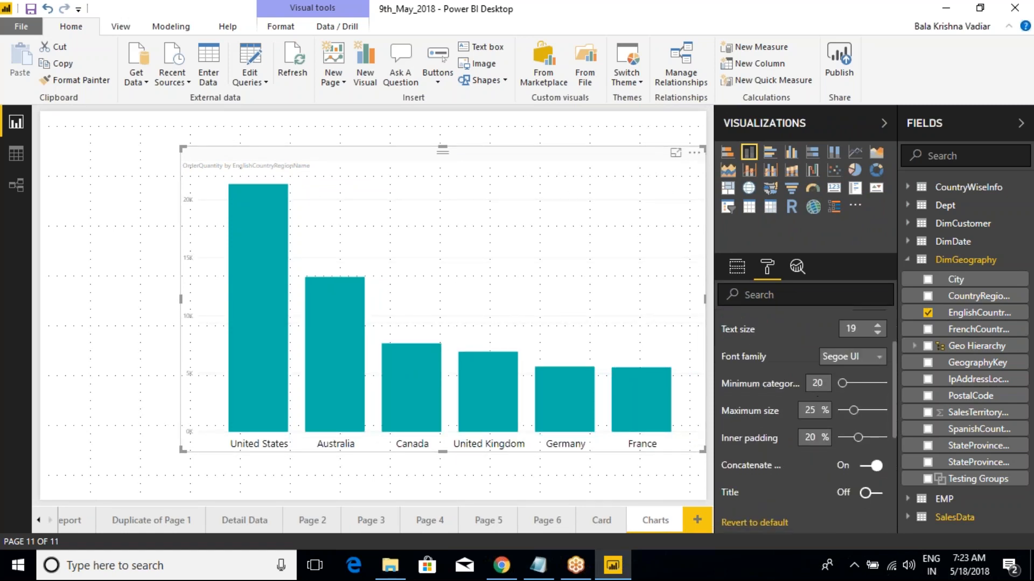
{"action": "left_click", "coordinate": [843, 357]}
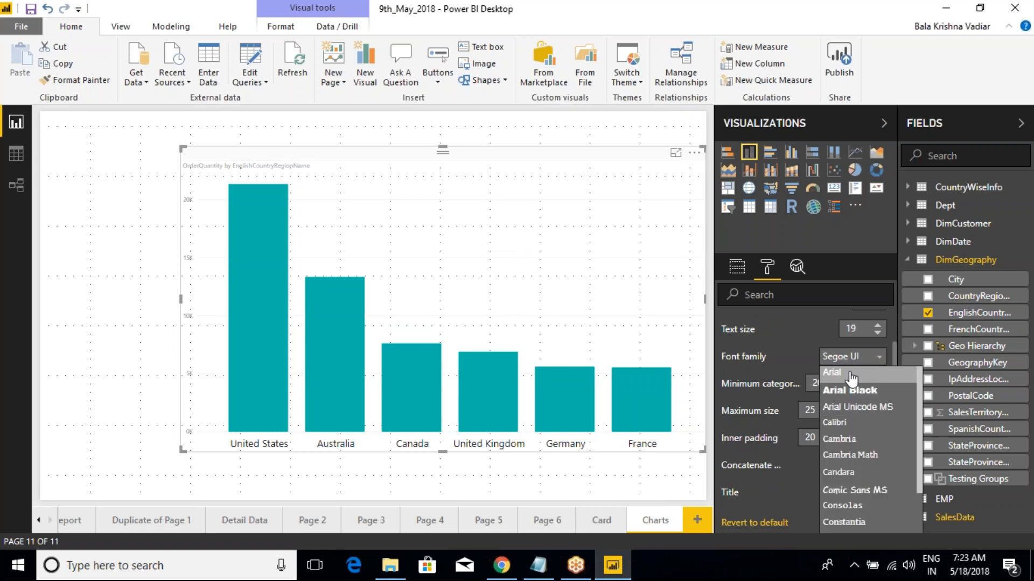
{"action": "left_click", "coordinate": [855, 447]}
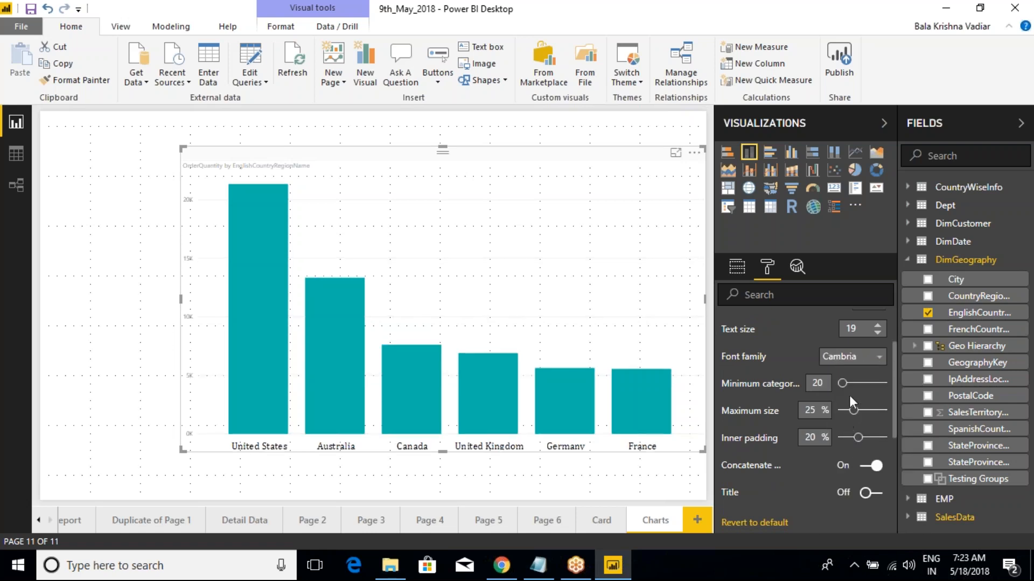
{"action": "left_click", "coordinate": [851, 360]}
{"action": "left_click", "coordinate": [846, 429]}
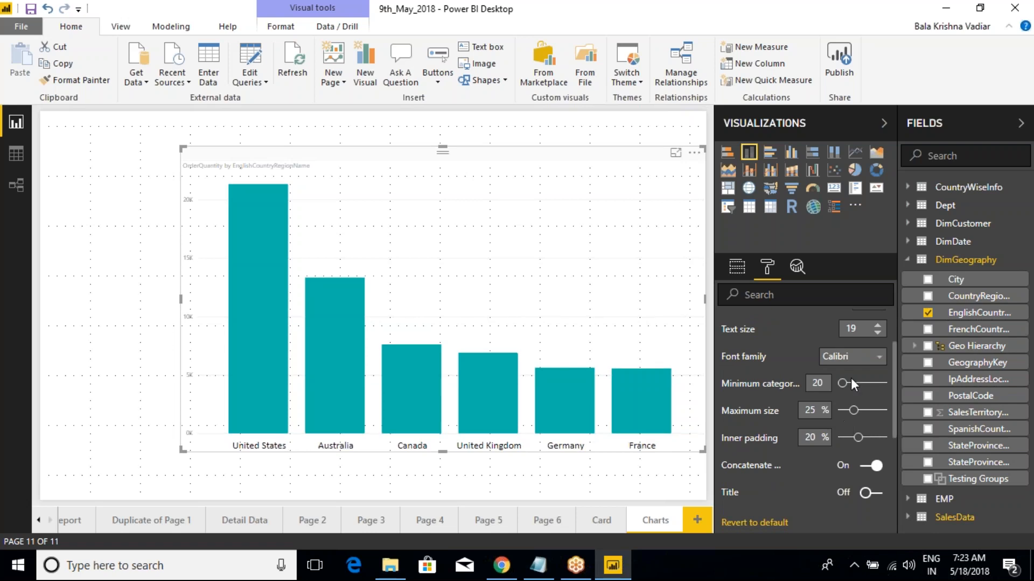
{"action": "left_click", "coordinate": [848, 358]}
{"action": "left_click", "coordinate": [850, 376]}
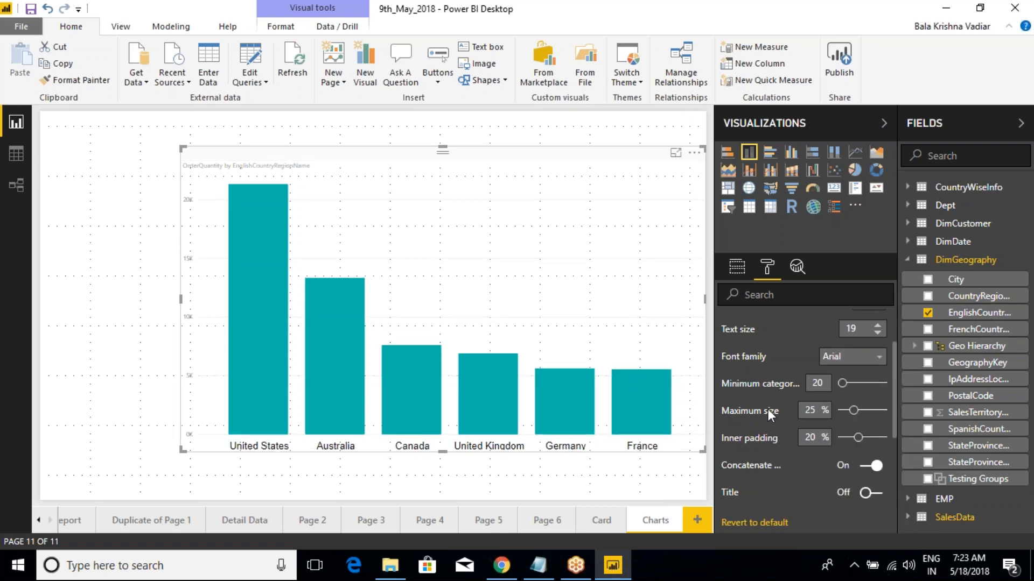
- Try an X-axis minimum category width of 180 and temporarily mark the span of the chart's scrollable axis
{"action": "left_click_drag", "start_coordinate": [714, 398], "coordinate": [673, 399]}
{"action": "left_click_drag", "start_coordinate": [842, 385], "coordinate": [883, 392]}
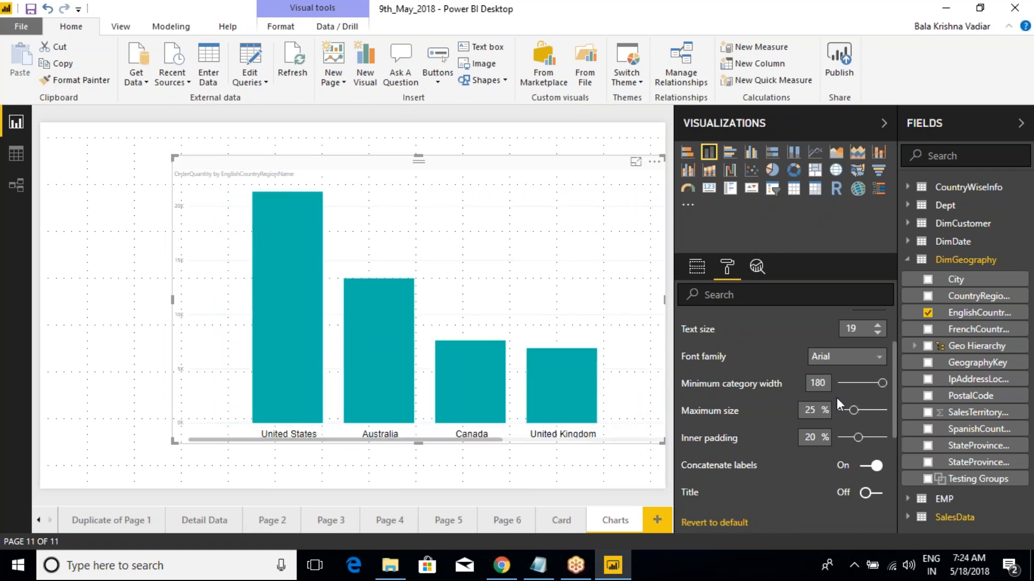
{"action": "mouse_move", "coordinate": [189, 439]}
{"action": "left_mouse_down"}
{"action": "mouse_move", "coordinate": [203, 467]}
{"action": "mouse_move", "coordinate": [577, 473]}
{"action": "mouse_move", "coordinate": [641, 469]}
{"action": "mouse_move", "coordinate": [640, 444]}
{"action": "left_mouse_up"}
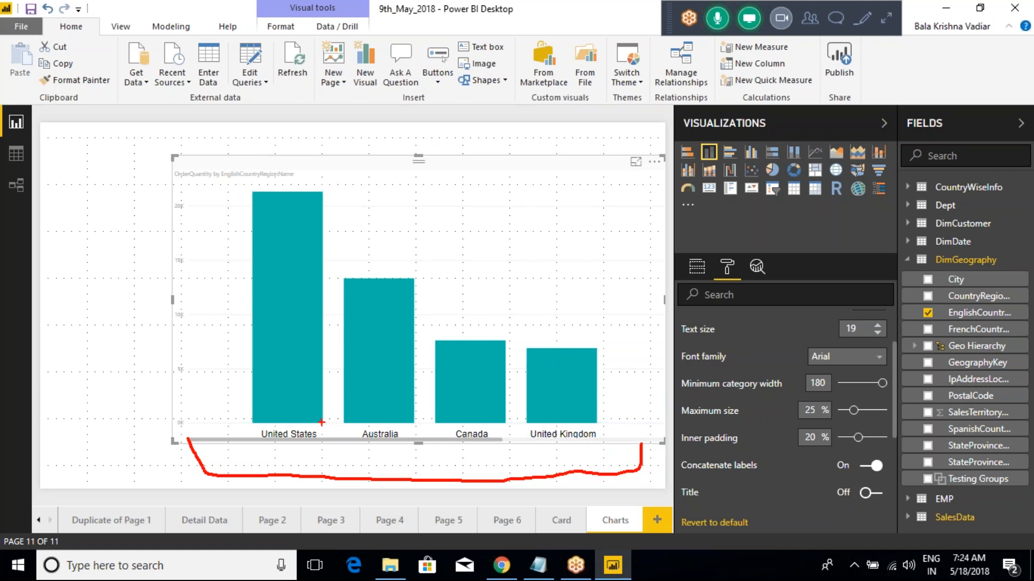
{"action": "key", "text": "Escape"}
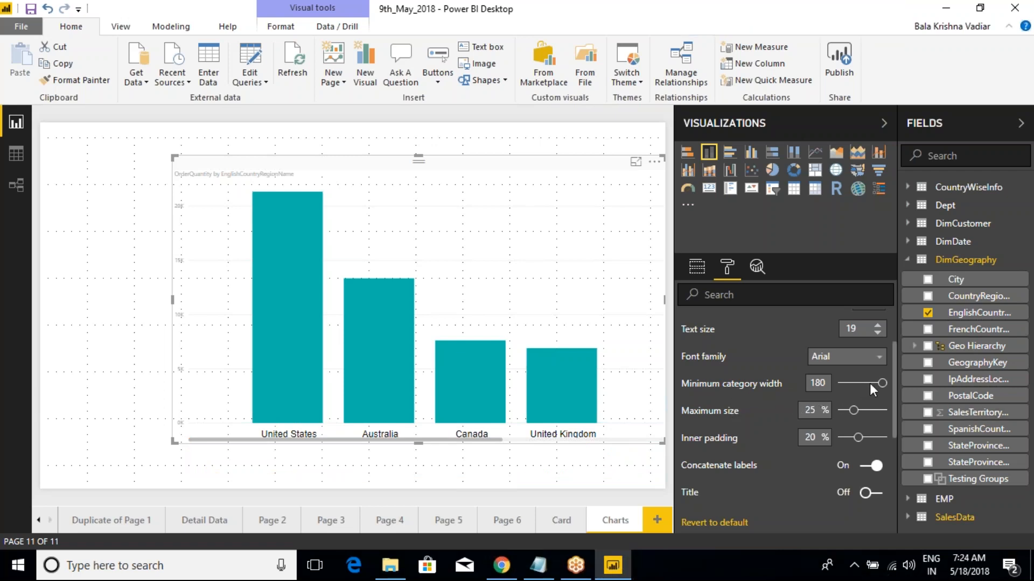
- Reduce the X-axis minimum category width to 20 and set its maximum size to 15%
{"action": "left_click_drag", "start_coordinate": [882, 384], "coordinate": [851, 390]}
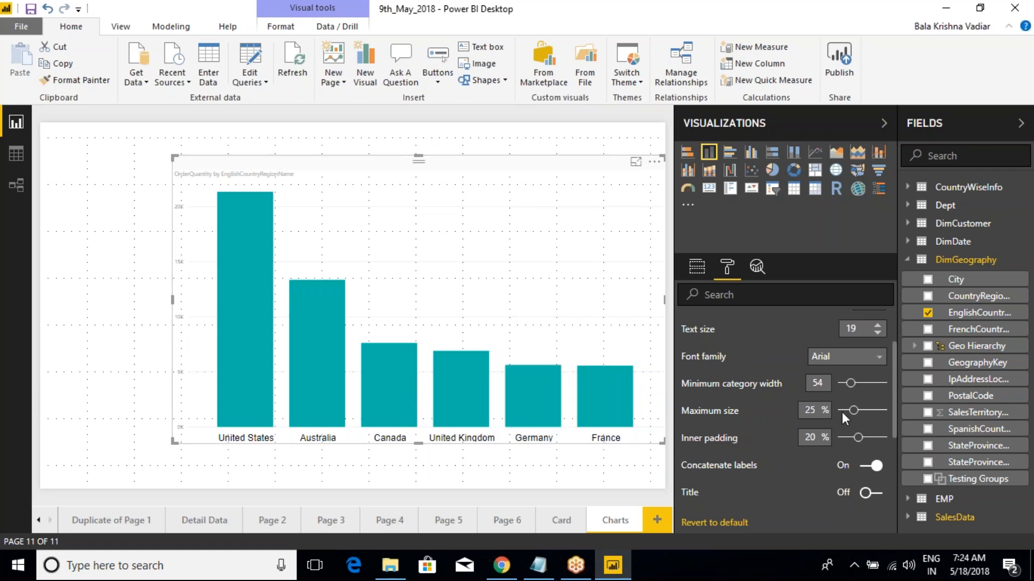
{"action": "left_click_drag", "start_coordinate": [850, 383], "coordinate": [848, 382]}
{"action": "left_click_drag", "start_coordinate": [856, 414], "coordinate": [787, 425]}
{"action": "mouse_move", "coordinate": [843, 410]}
{"action": "left_mouse_down"}
{"action": "mouse_move", "coordinate": [872, 410]}
{"action": "mouse_move", "coordinate": [842, 410]}
{"action": "left_mouse_up"}
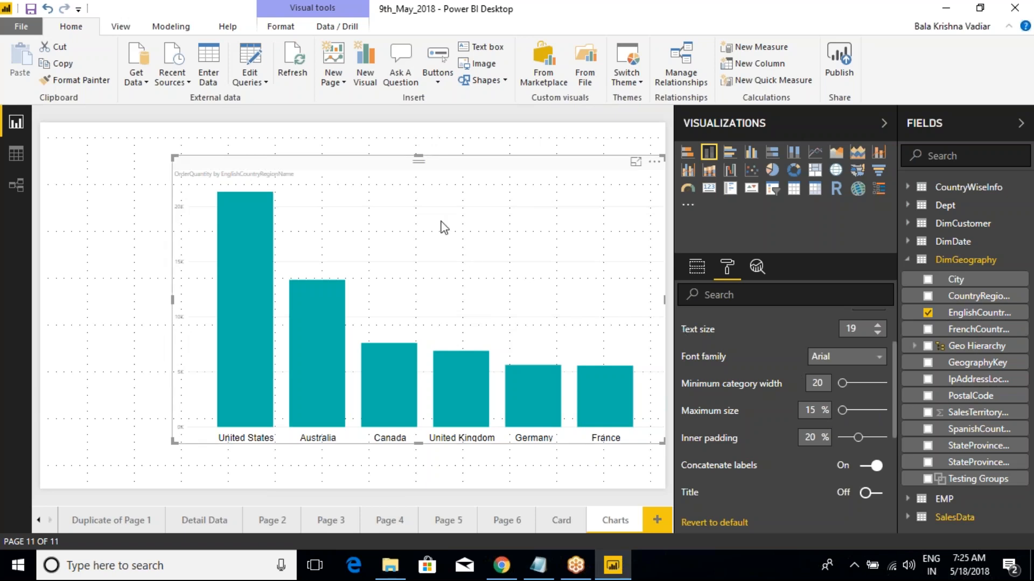
- Examine the Card formatting settings of the multi-row card on the Card page
{"action": "left_click", "coordinate": [558, 520]}
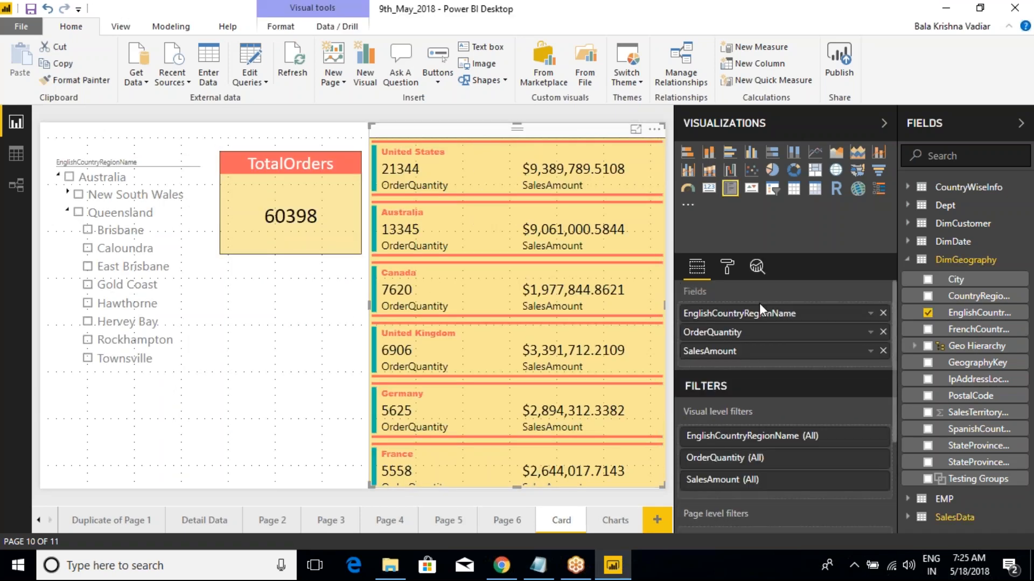
{"action": "left_click", "coordinate": [726, 270]}
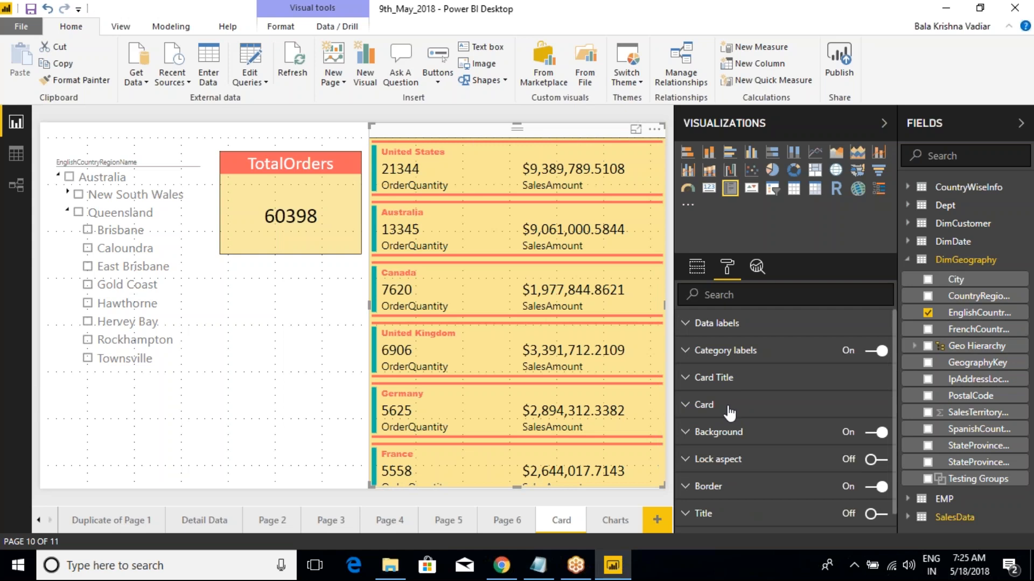
{"action": "left_click", "coordinate": [686, 405]}
{"action": "scroll", "coordinate": [736, 435], "scroll_direction": "down", "scroll_amount": 3}
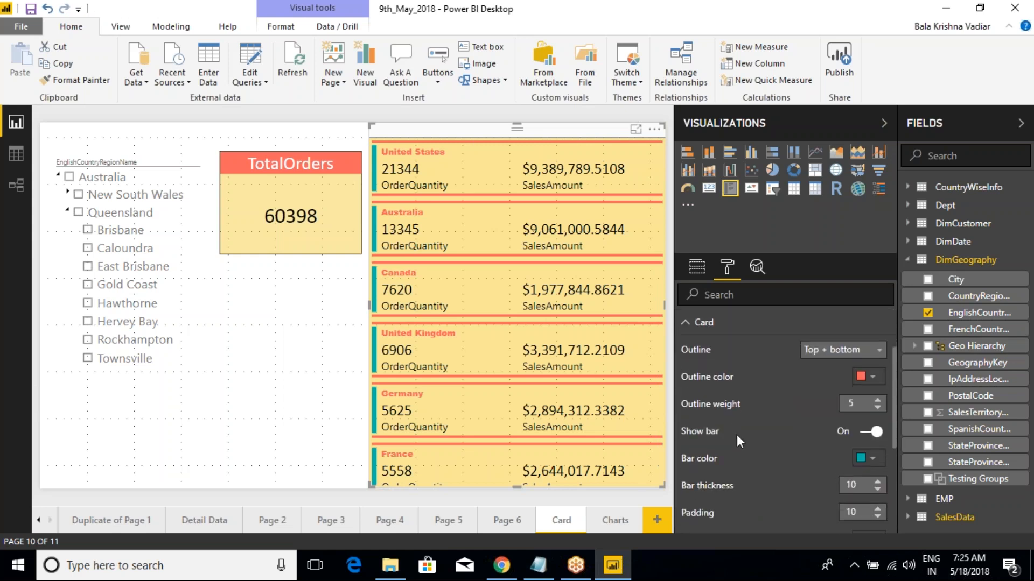
- Try a padding of 20 on the multi-row card, and restore it to 10
{"action": "scroll", "coordinate": [737, 434], "scroll_direction": "down", "scroll_amount": 3}
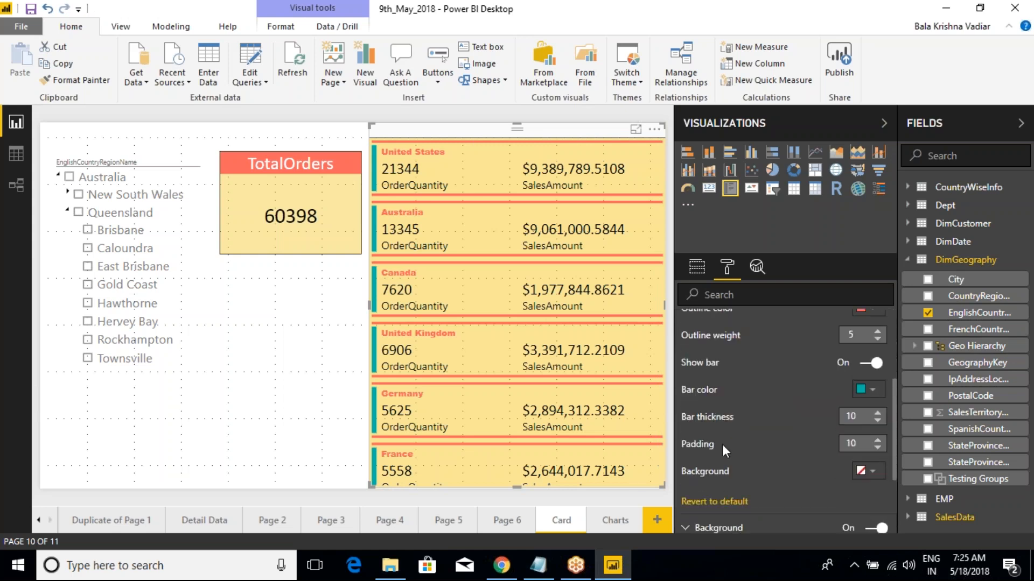
{"action": "left_click", "coordinate": [878, 440]}
{"action": "left_click", "coordinate": [877, 439]}
{"action": "left_click", "coordinate": [877, 440]}
{"action": "left_click", "coordinate": [878, 439]}
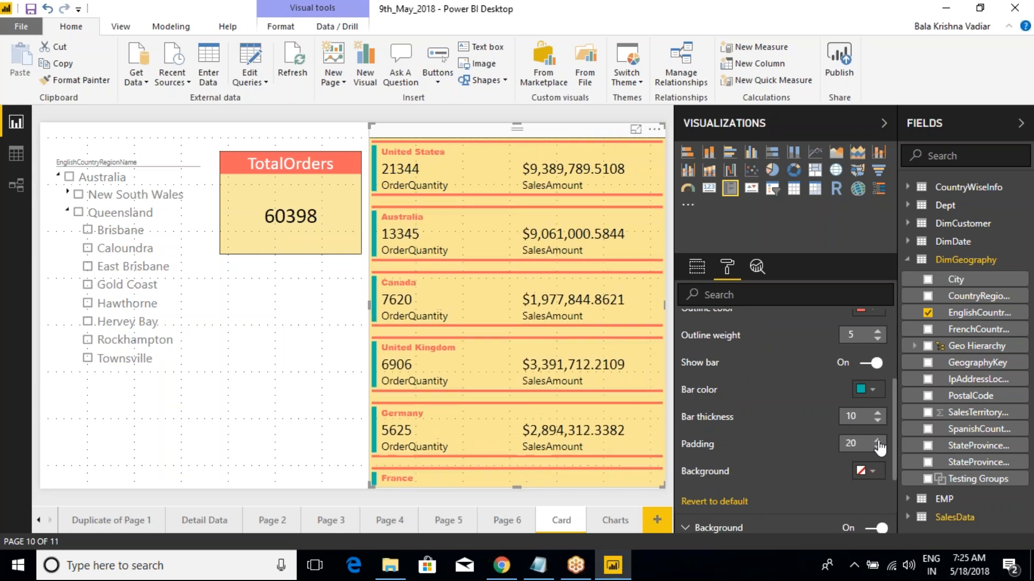
{"action": "left_click", "coordinate": [877, 448]}
{"action": "left_click", "coordinate": [877, 448]}
{"action": "left_click", "coordinate": [877, 448]}
{"action": "left_click", "coordinate": [877, 448]}
{"action": "left_click", "coordinate": [877, 447]}
{"action": "left_click", "coordinate": [877, 447]}
{"action": "left_click", "coordinate": [877, 448]}
{"action": "left_click", "coordinate": [878, 448]}
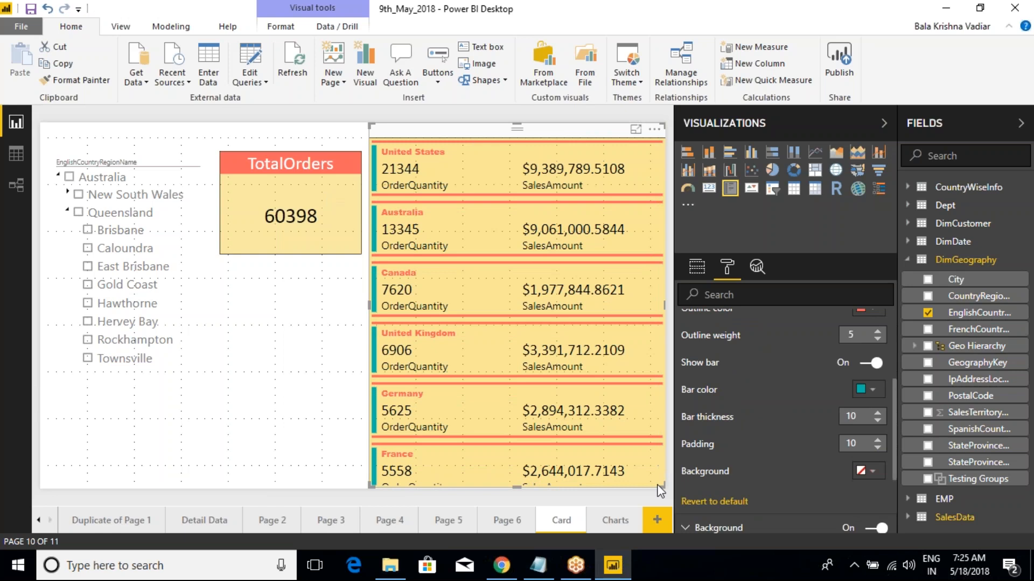
- For the column chart on the Charts page, try X-axis inner padding of 50% and 0%, and settle on 13%
{"action": "left_click", "coordinate": [616, 516]}
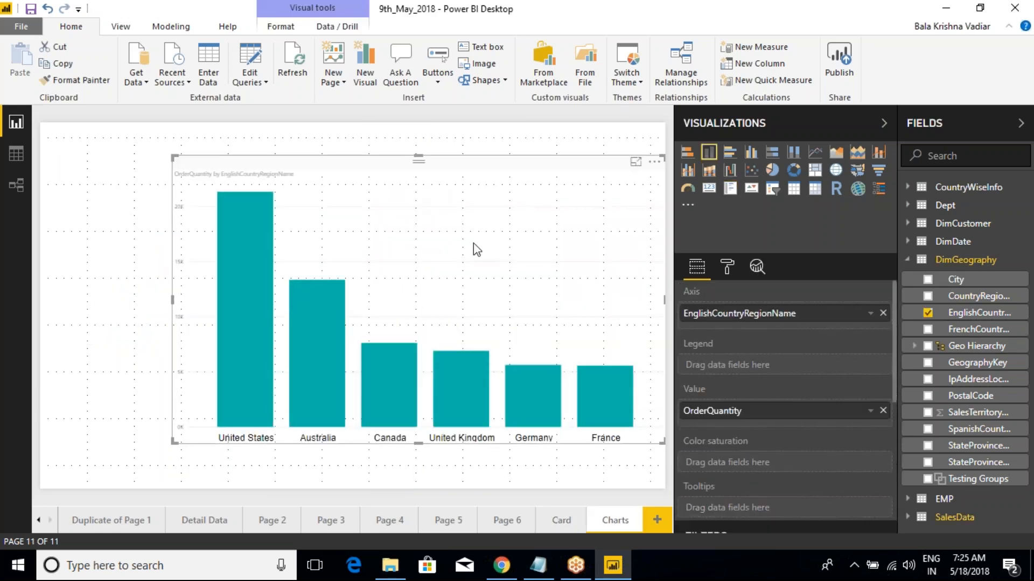
{"action": "left_click", "coordinate": [726, 267]}
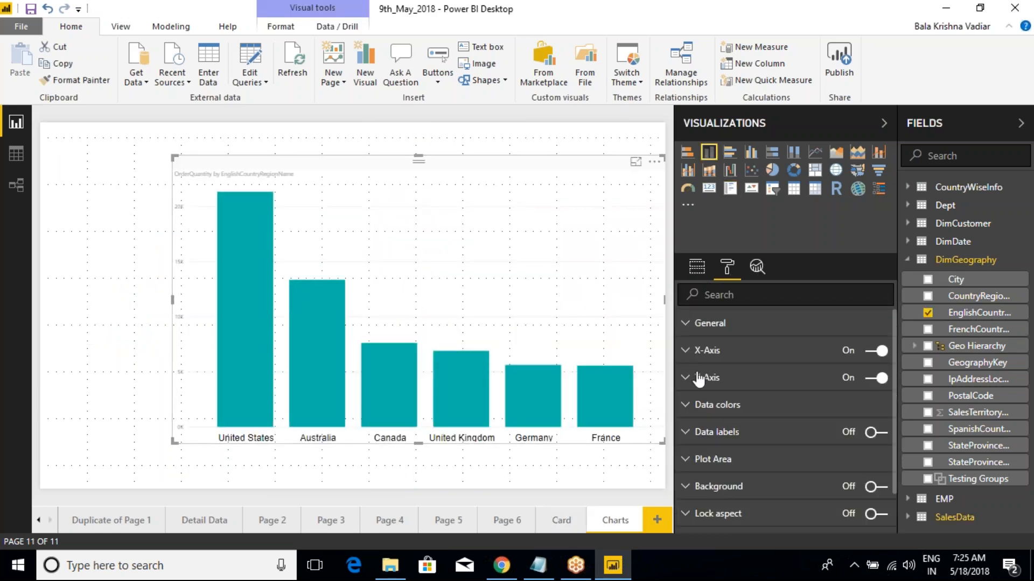
{"action": "left_click", "coordinate": [686, 350]}
{"action": "scroll", "coordinate": [748, 444], "scroll_direction": "down", "scroll_amount": 3}
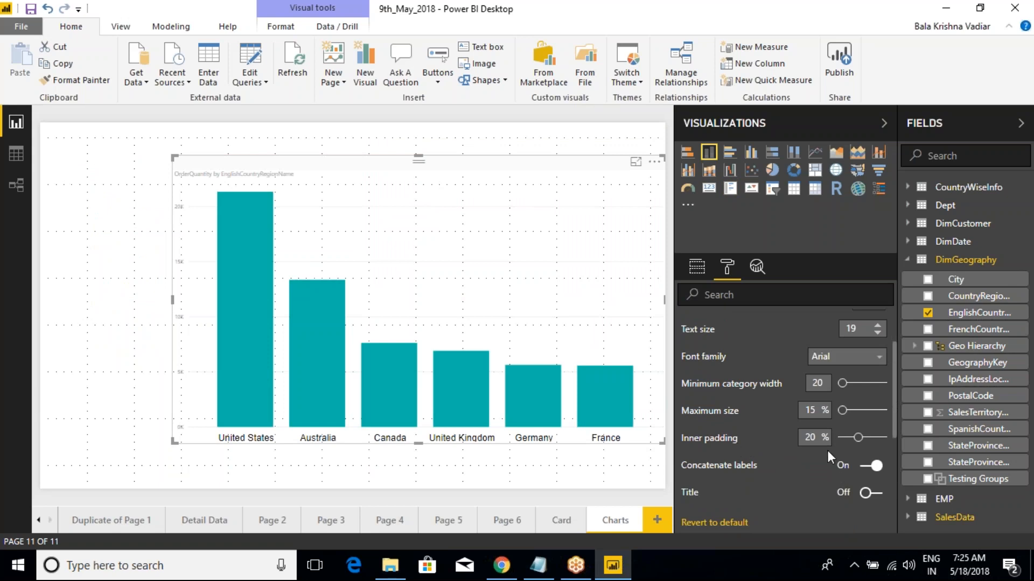
{"action": "left_click_drag", "start_coordinate": [859, 440], "coordinate": [884, 440]}
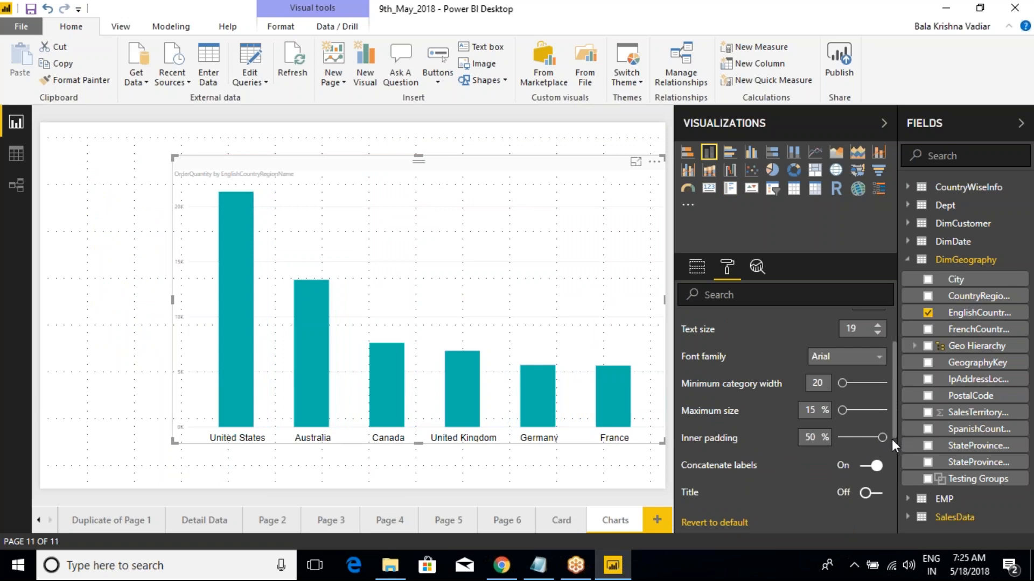
{"action": "left_click_drag", "start_coordinate": [882, 438], "coordinate": [841, 440]}
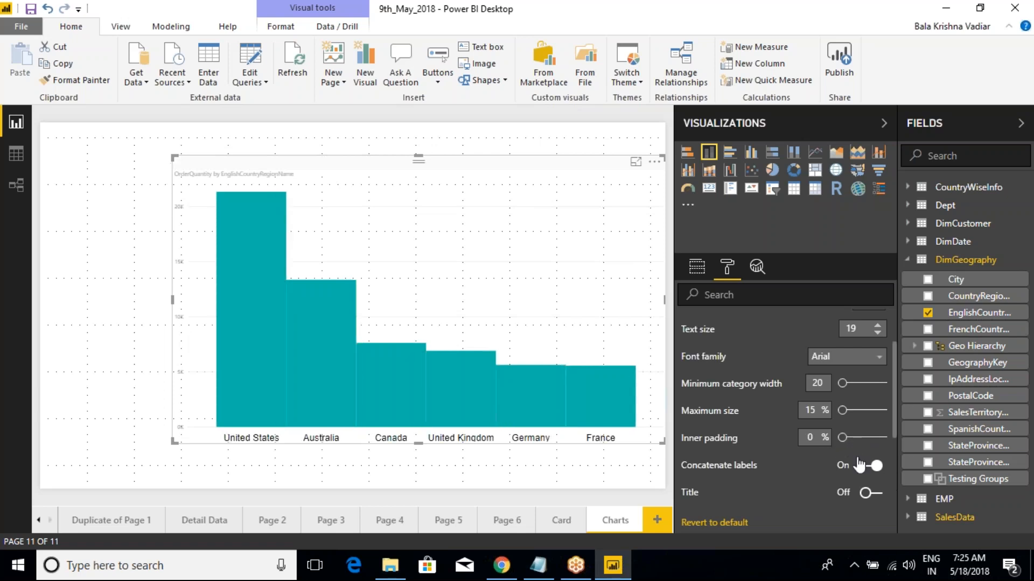
{"action": "left_click_drag", "start_coordinate": [844, 441], "coordinate": [854, 443]}
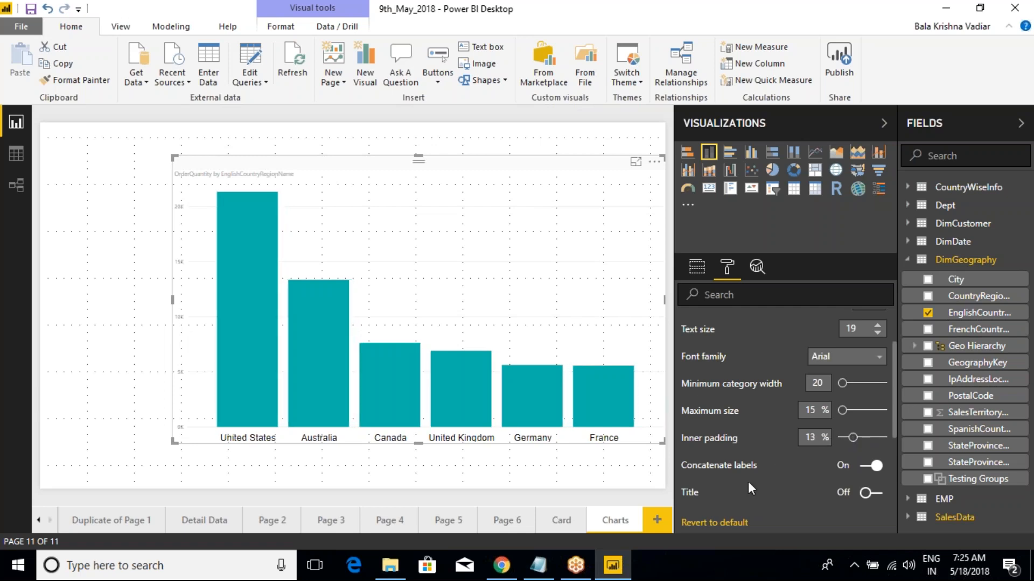
- Try switching the X-axis Concatenate labels option off, and leave it on
{"action": "left_click", "coordinate": [865, 466]}
{"action": "left_click", "coordinate": [876, 467]}
{"action": "left_click", "coordinate": [864, 467]}
{"action": "mouse_move", "coordinate": [442, 372]}
{"action": "scroll", "coordinate": [751, 428], "scroll_direction": "up", "scroll_amount": 2}
{"action": "scroll", "coordinate": [750, 428], "scroll_direction": "down", "scroll_amount": 4}
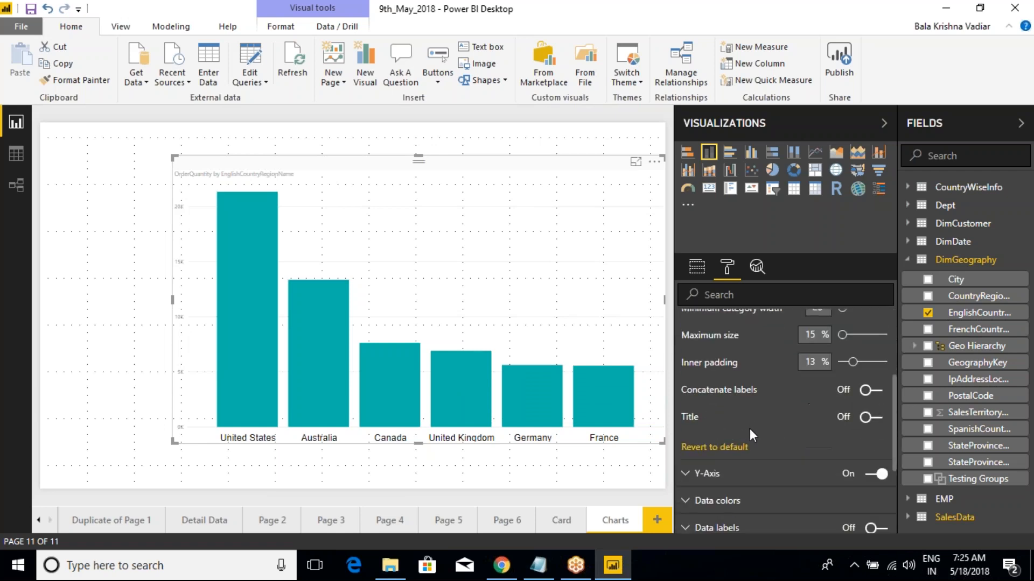
{"action": "left_click", "coordinate": [868, 392]}
{"action": "left_click", "coordinate": [868, 393]}
{"action": "left_click", "coordinate": [872, 391]}
- Show the X-axis title and temporarily mark it on the column chart with a red rectangle
{"action": "left_click", "coordinate": [872, 418]}
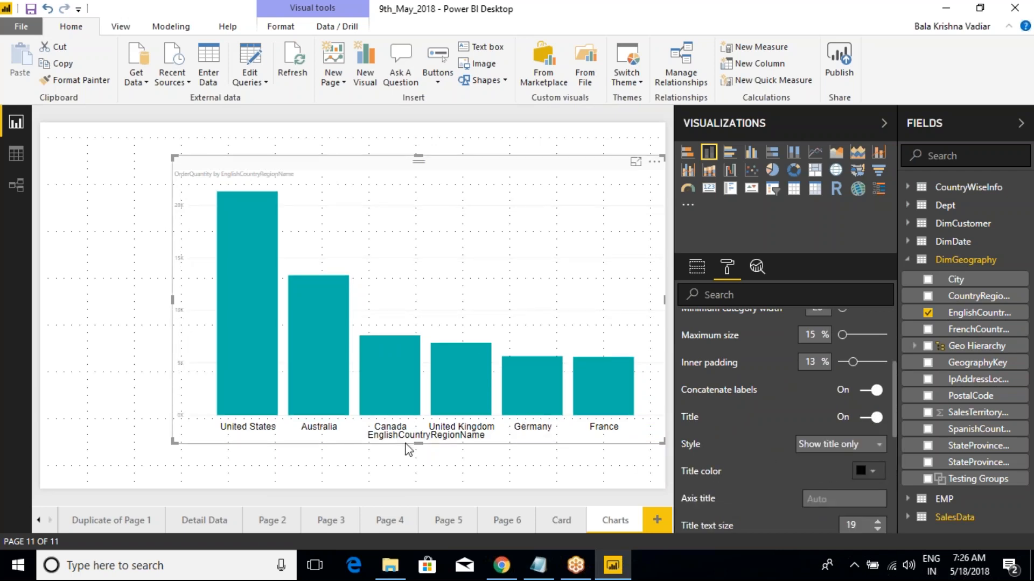
{"action": "key", "text": "ctrl+2"}
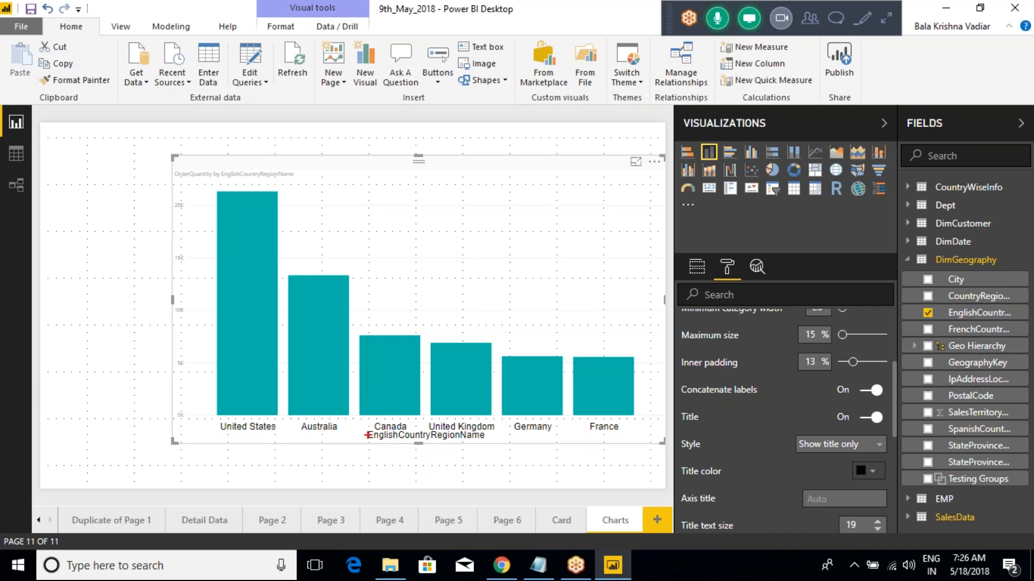
{"action": "mouse_move", "coordinate": [362, 431]}
{"action": "left_mouse_down"}
{"action": "mouse_move", "coordinate": [393, 447]}
{"action": "mouse_move", "coordinate": [473, 447]}
{"action": "left_mouse_up"}
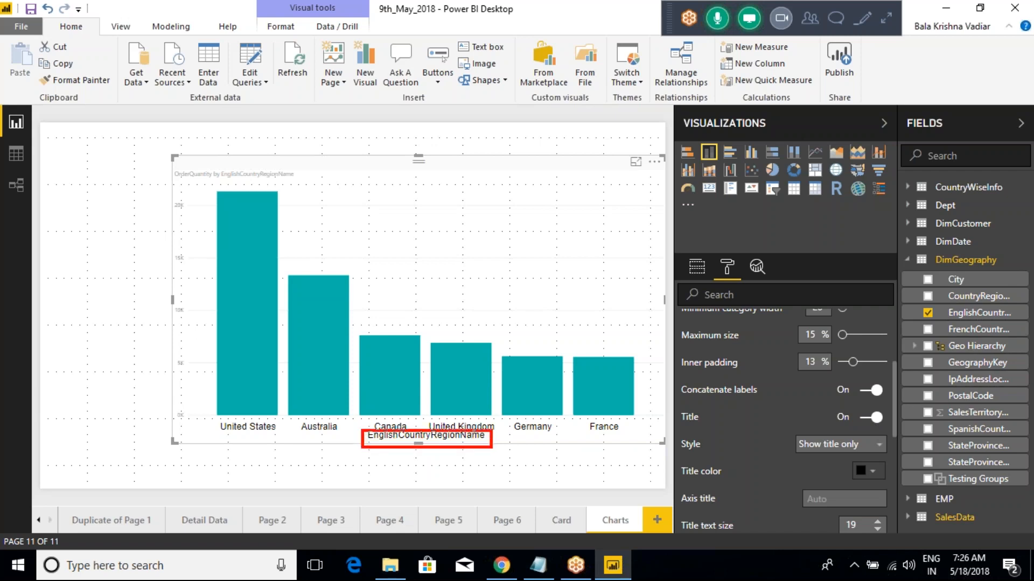
{"action": "key", "text": "ctrl+2"}
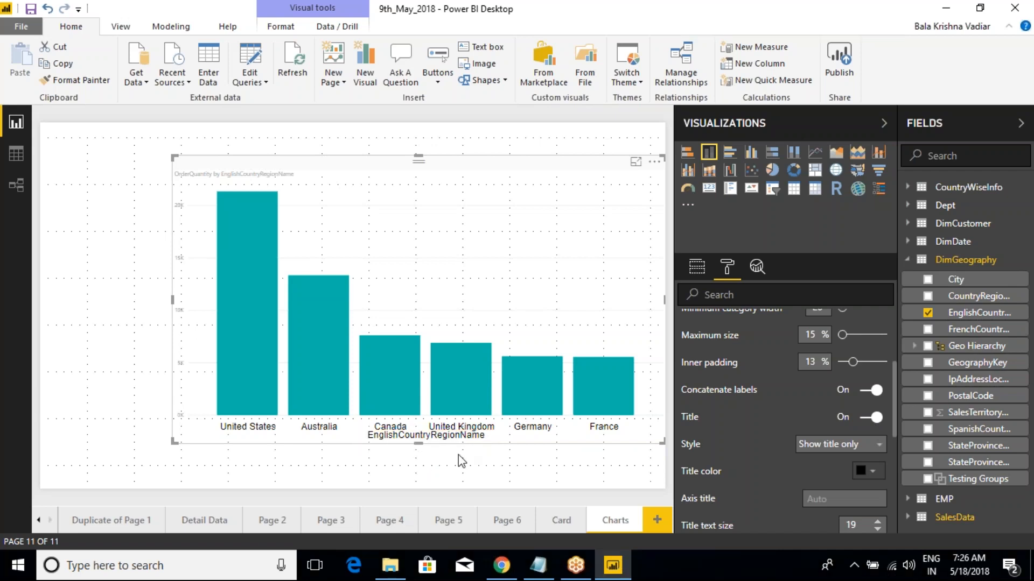
- Toggle the X-axis title, examine its style, color, text size and font family settings, and leave the title off
{"action": "left_click", "coordinate": [869, 417]}
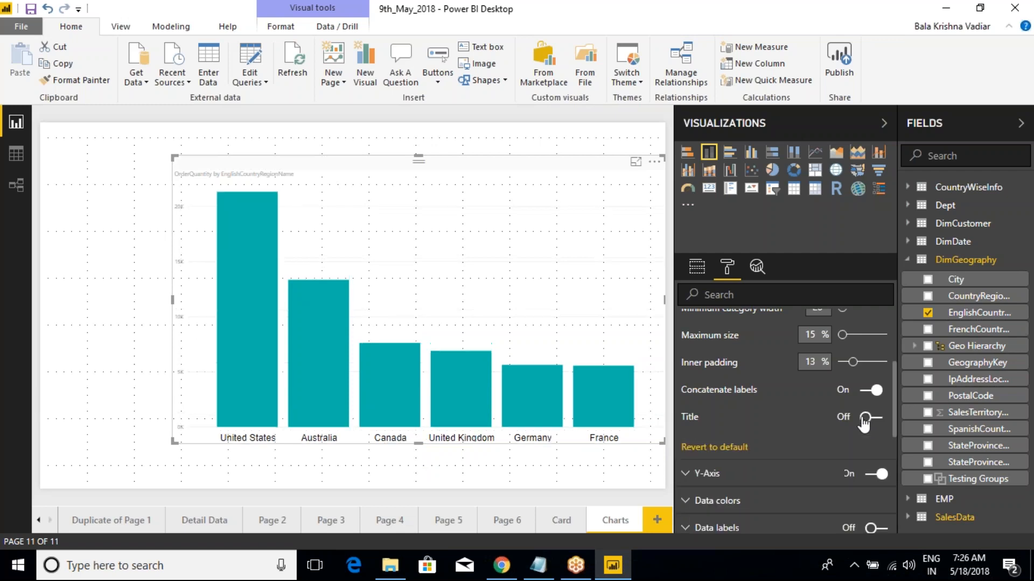
{"action": "left_click", "coordinate": [869, 417]}
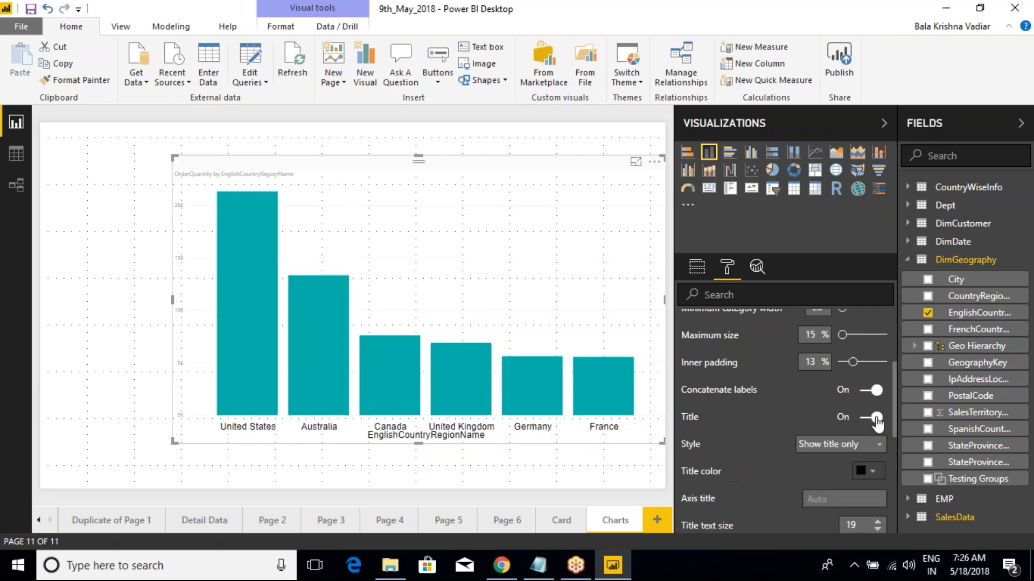
{"action": "scroll", "coordinate": [763, 453], "scroll_direction": "down", "scroll_amount": 1}
{"action": "scroll", "coordinate": [764, 453], "scroll_direction": "down", "scroll_amount": 2}
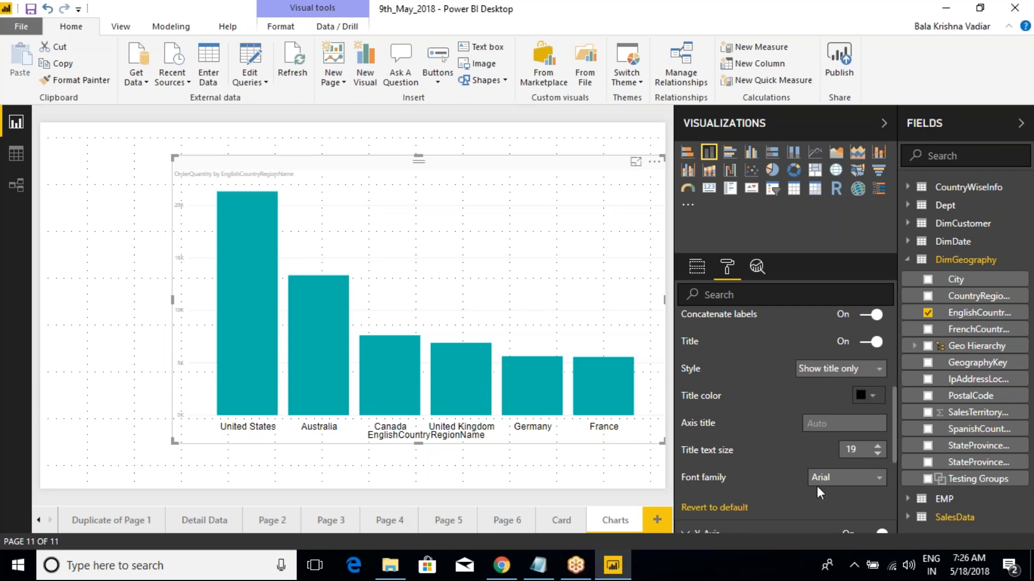
{"action": "scroll", "coordinate": [782, 434], "scroll_direction": "up", "scroll_amount": 3}
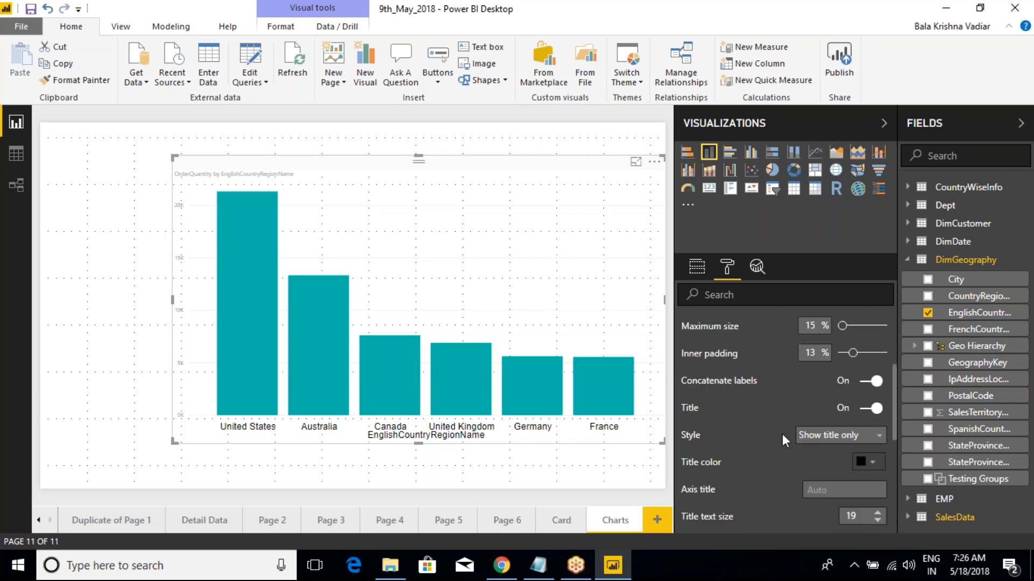
{"action": "left_click", "coordinate": [868, 418]}
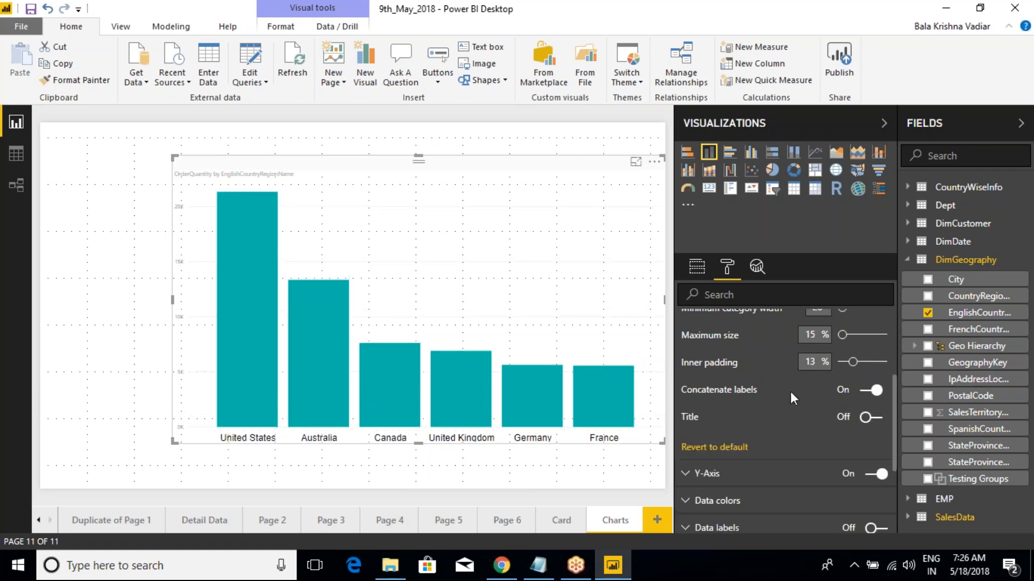
{"action": "scroll", "coordinate": [790, 397], "scroll_direction": "up", "scroll_amount": 3}
{"action": "scroll", "coordinate": [771, 412], "scroll_direction": "up", "scroll_amount": 3}
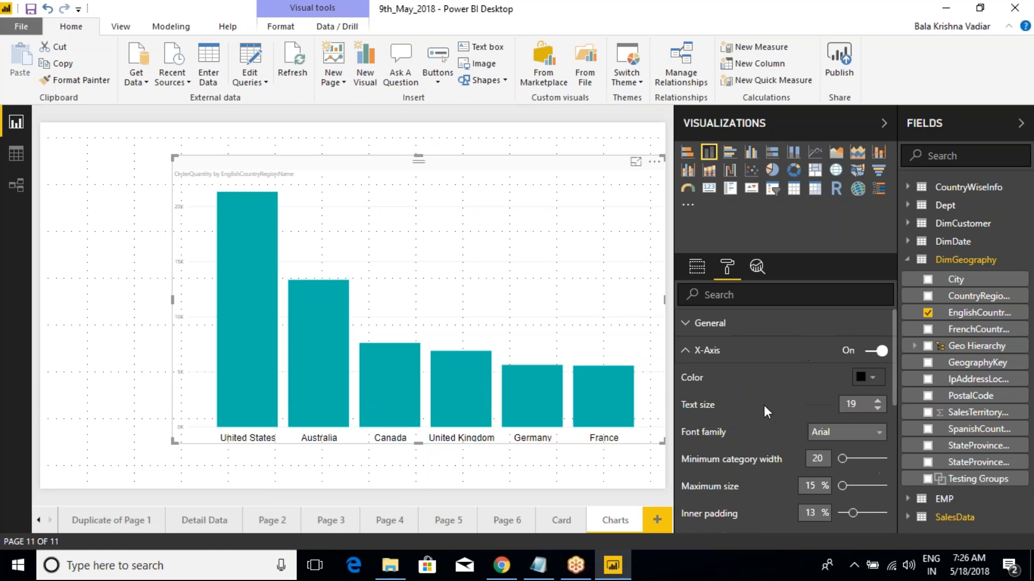
{"action": "left_click", "coordinate": [686, 351]}
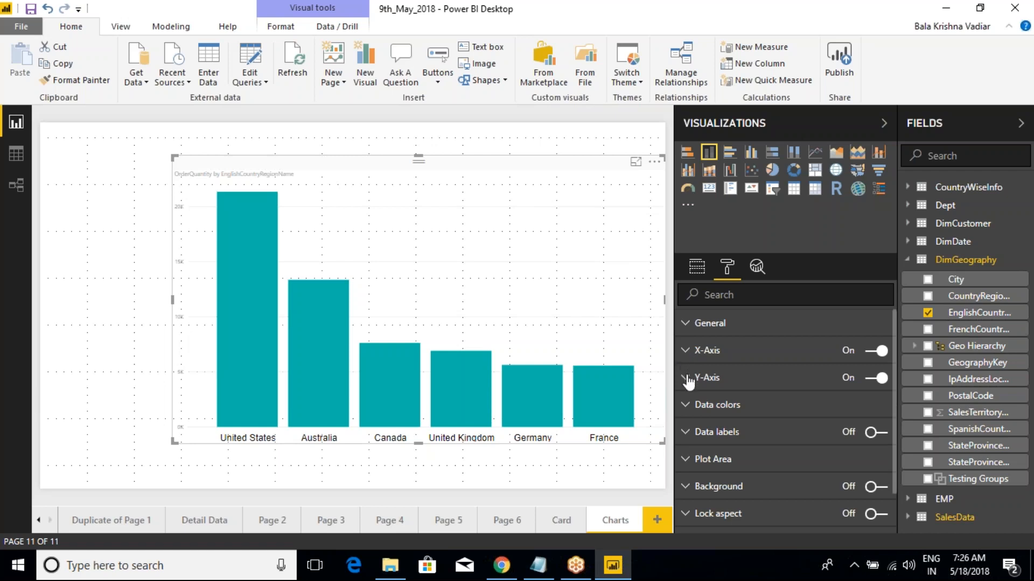
- Set the Y-axis label color to black and the text size to 25
{"action": "left_click", "coordinate": [685, 380]}
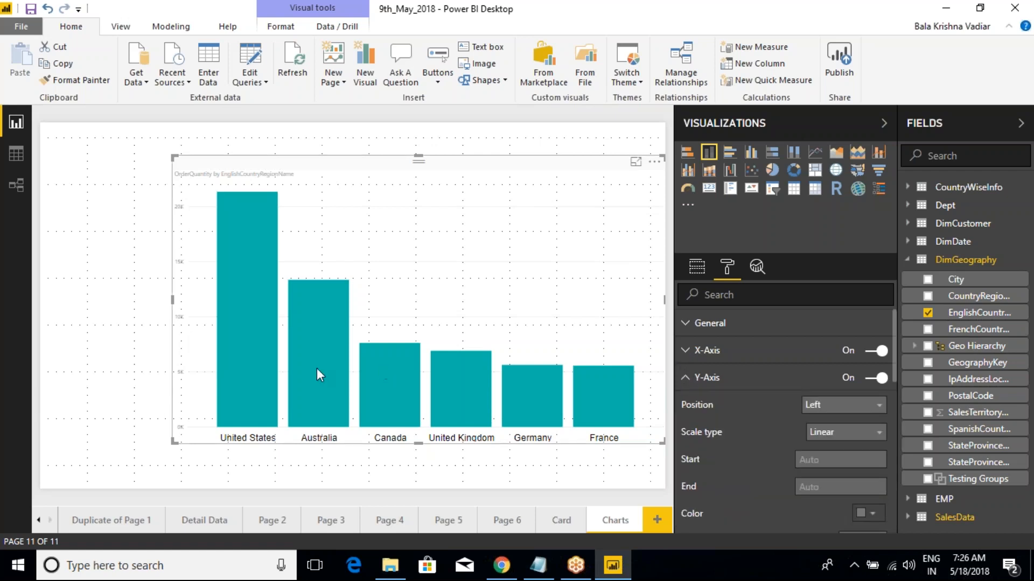
{"action": "mouse_move", "coordinate": [316, 368]}
{"action": "mouse_move", "coordinate": [146, 174]}
{"action": "left_mouse_down"}
{"action": "mouse_move", "coordinate": [219, 423]}
{"action": "mouse_move", "coordinate": [215, 466]}
{"action": "left_mouse_up"}
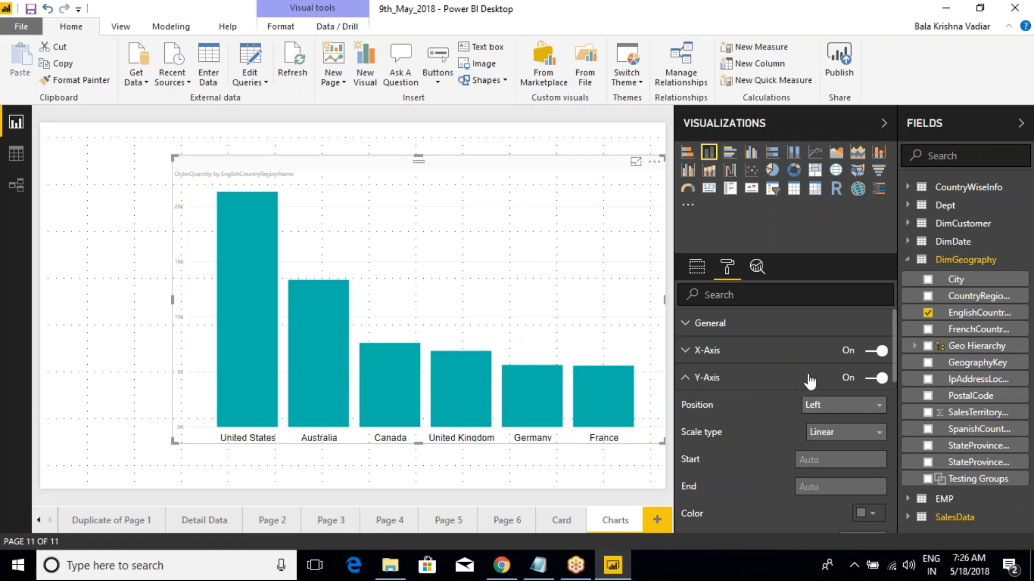
{"action": "scroll", "coordinate": [834, 413], "scroll_direction": "down", "scroll_amount": 2}
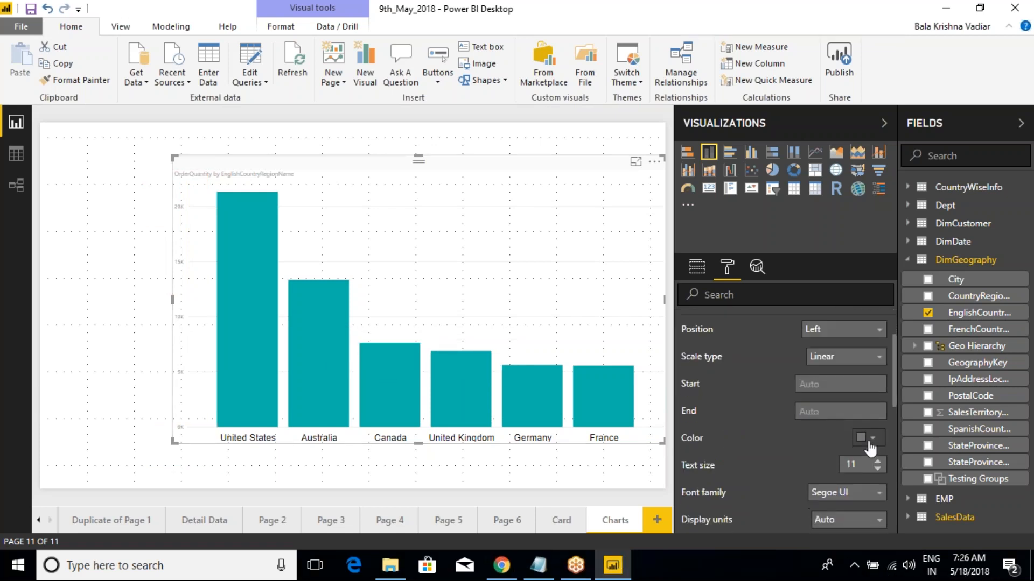
{"action": "left_click", "coordinate": [867, 437]}
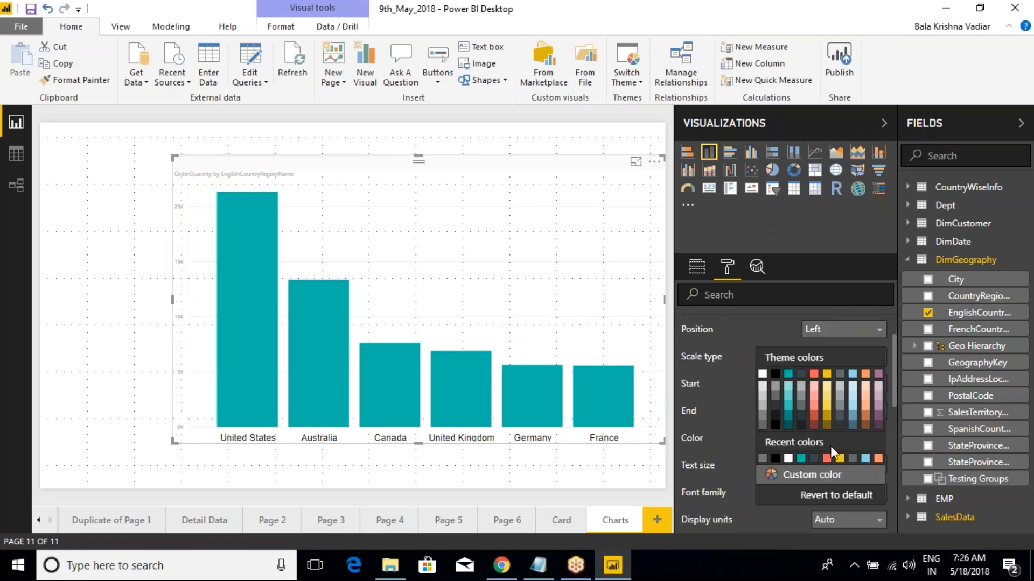
{"action": "key", "text": "Escape"}
{"action": "left_click", "coordinate": [878, 462]}
{"action": "left_click", "coordinate": [877, 462]}
{"action": "left_click", "coordinate": [878, 462]}
{"action": "left_click", "coordinate": [877, 462]}
{"action": "left_click", "coordinate": [878, 462]}
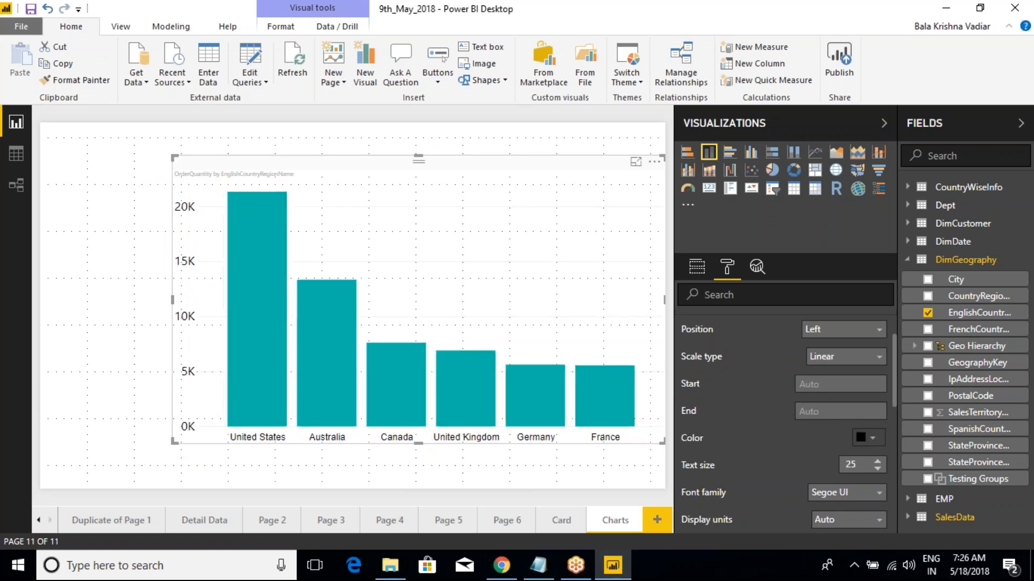
- Try the alternative Y-axis position and return the axis to Left
{"action": "scroll", "coordinate": [765, 408], "scroll_direction": "up", "scroll_amount": 2}
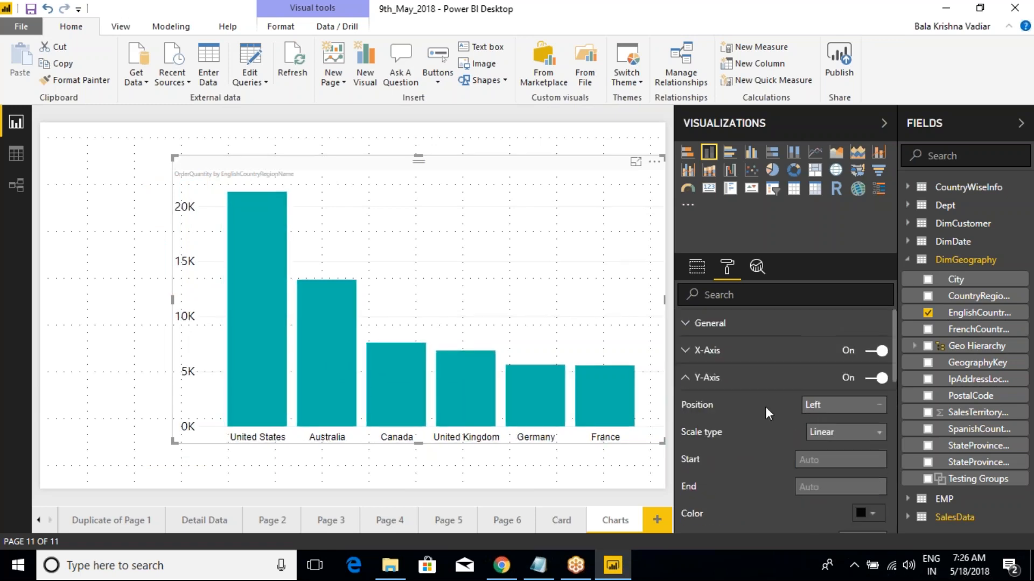
{"action": "left_click", "coordinate": [818, 405]}
{"action": "left_click", "coordinate": [822, 440]}
{"action": "left_click", "coordinate": [824, 405]}
{"action": "left_click", "coordinate": [818, 423]}
- Try the Log scale type on the Y-axis and restore it to Linear
{"action": "left_click", "coordinate": [833, 433]}
{"action": "left_click", "coordinate": [832, 467]}
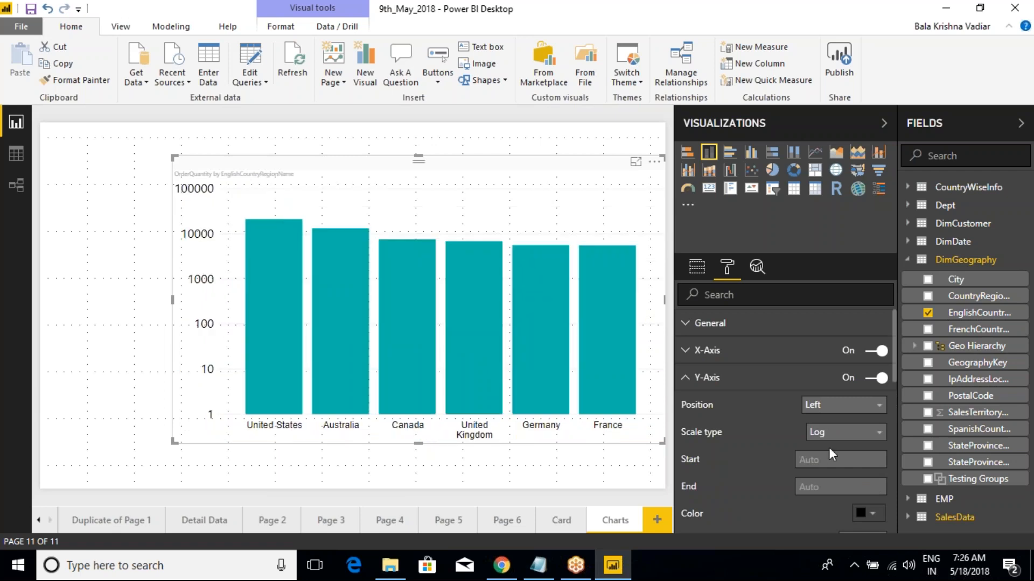
{"action": "left_click", "coordinate": [842, 433]}
{"action": "left_click", "coordinate": [826, 450]}
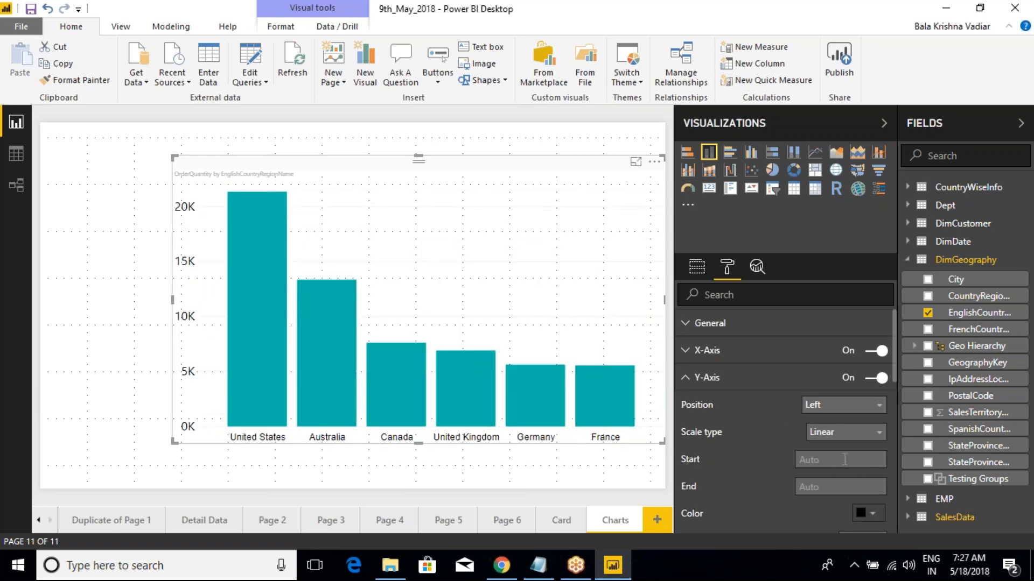
- Set the Y-axis scale type to Log and temporarily mark the axis values from 1 to 100000 on the chart
{"action": "left_click", "coordinate": [833, 433]}
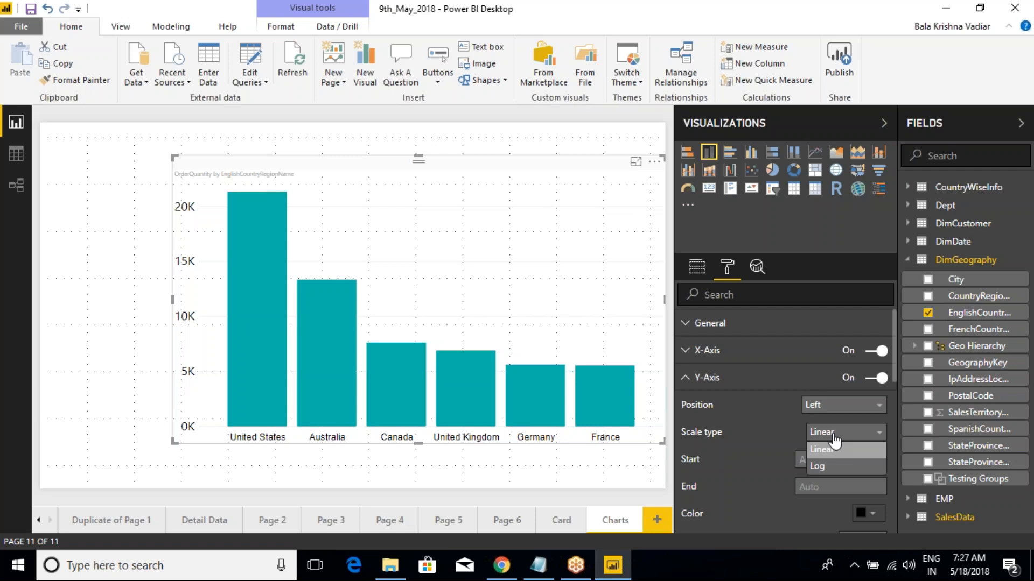
{"action": "left_click", "coordinate": [822, 468]}
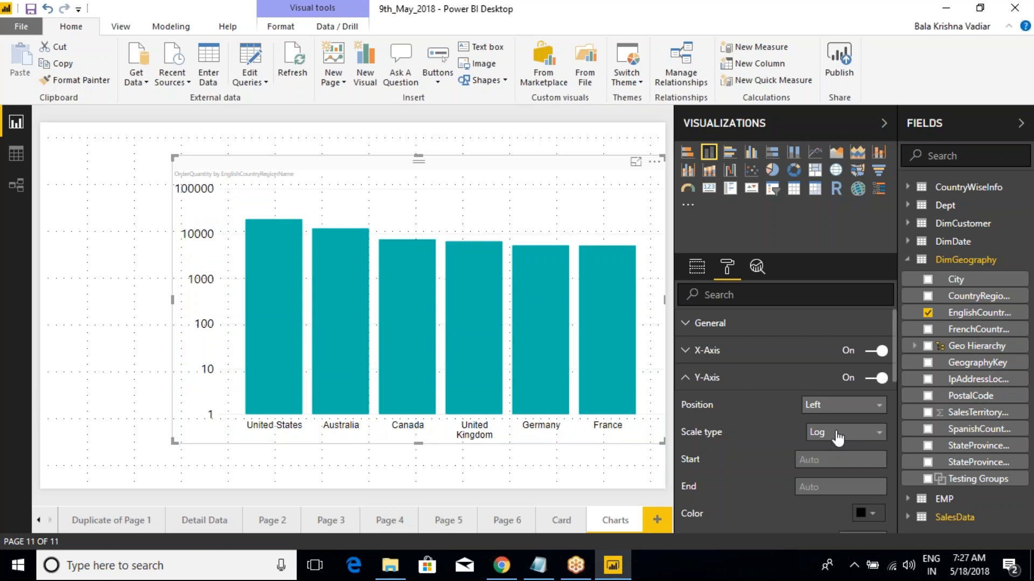
{"action": "key", "text": "ctrl+2"}
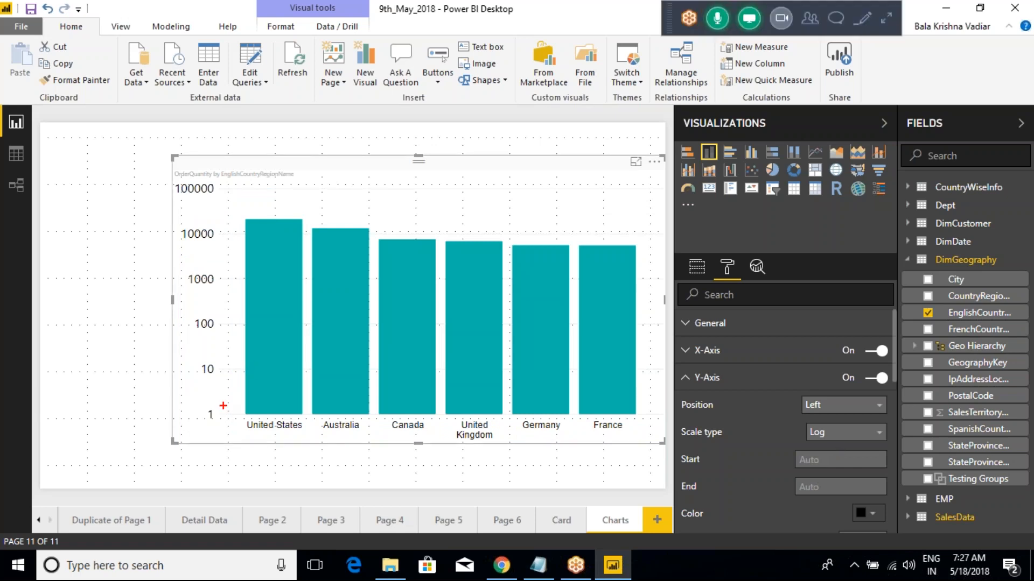
{"action": "left_click_drag", "start_coordinate": [200, 417], "coordinate": [235, 417]}
{"action": "left_click_drag", "start_coordinate": [203, 377], "coordinate": [225, 377]}
{"action": "left_click_drag", "start_coordinate": [195, 332], "coordinate": [222, 330]}
{"action": "left_click_drag", "start_coordinate": [184, 286], "coordinate": [206, 284]}
{"action": "left_click_drag", "start_coordinate": [182, 235], "coordinate": [211, 238]}
{"action": "mouse_move", "coordinate": [161, 182]}
{"action": "left_mouse_down"}
{"action": "mouse_move", "coordinate": [214, 184]}
{"action": "mouse_move", "coordinate": [230, 354]}
{"action": "mouse_move", "coordinate": [195, 428]}
{"action": "left_mouse_up"}
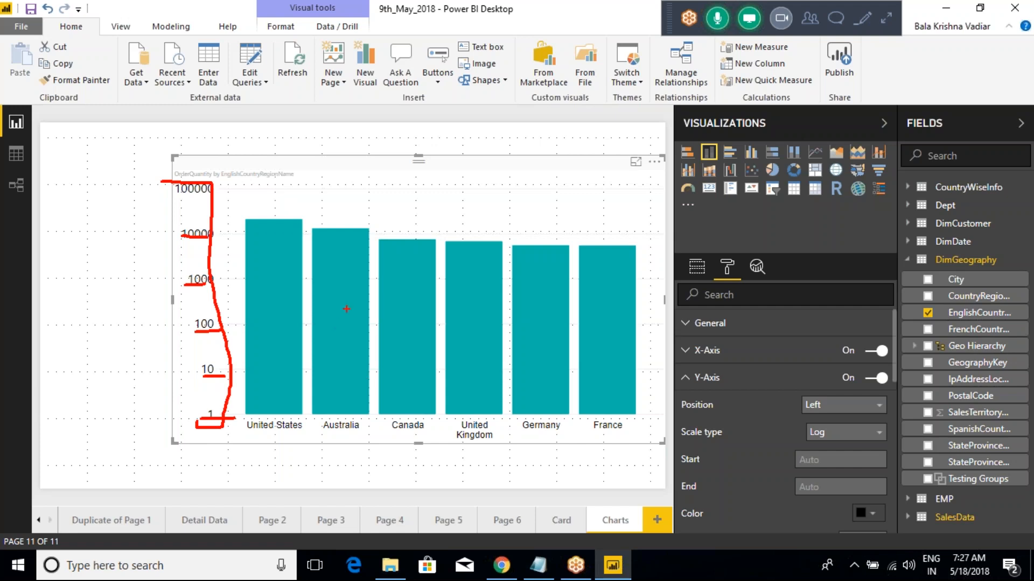
{"action": "key", "text": "Escape"}
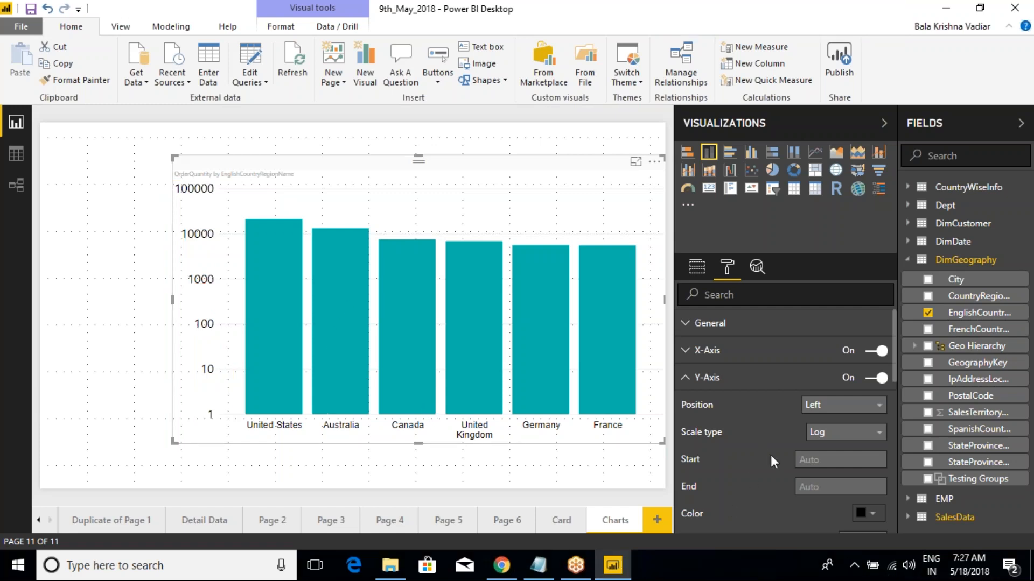
- Compare the Linear and Log scale types on the Y-axis and leave the scale type set to Linear
{"action": "left_click", "coordinate": [843, 432]}
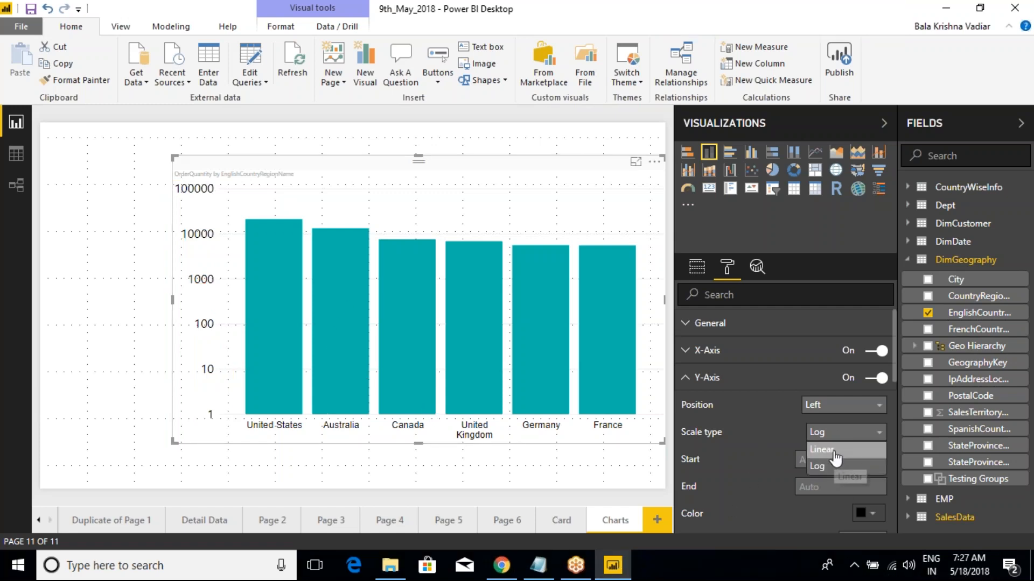
{"action": "left_click", "coordinate": [831, 464]}
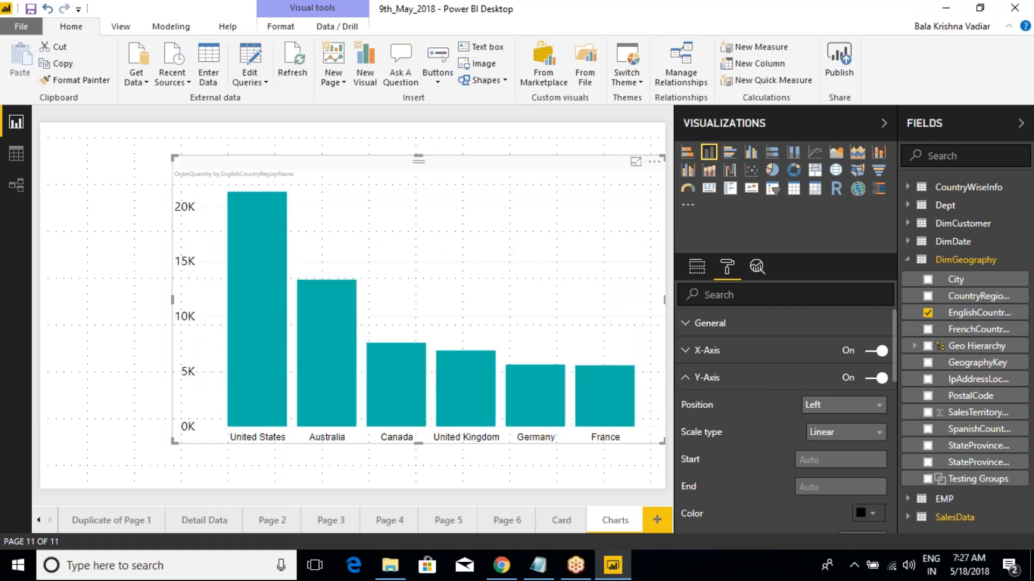
{"action": "left_click", "coordinate": [838, 438]}
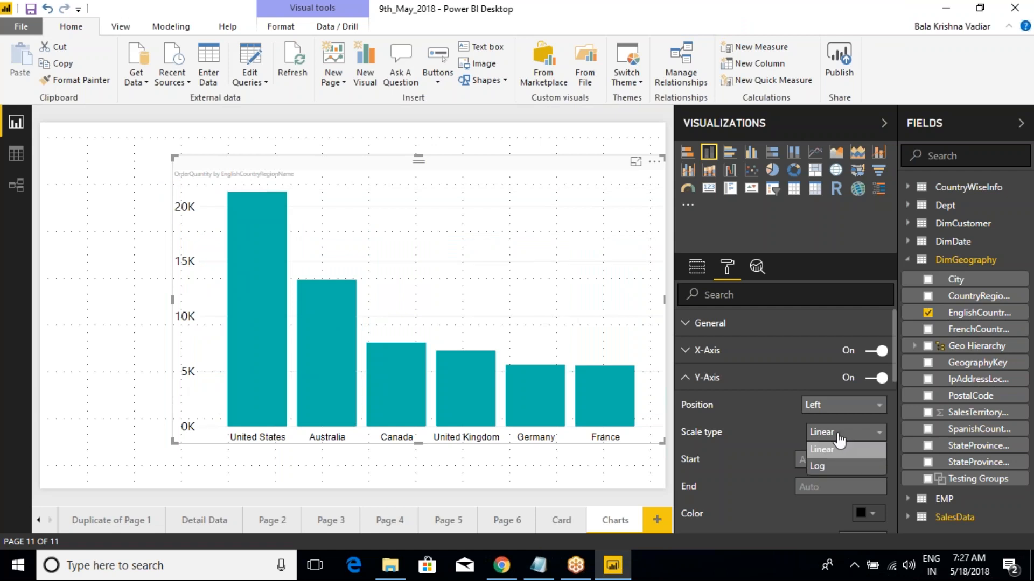
{"action": "left_click", "coordinate": [826, 466]}
{"action": "left_click", "coordinate": [872, 434]}
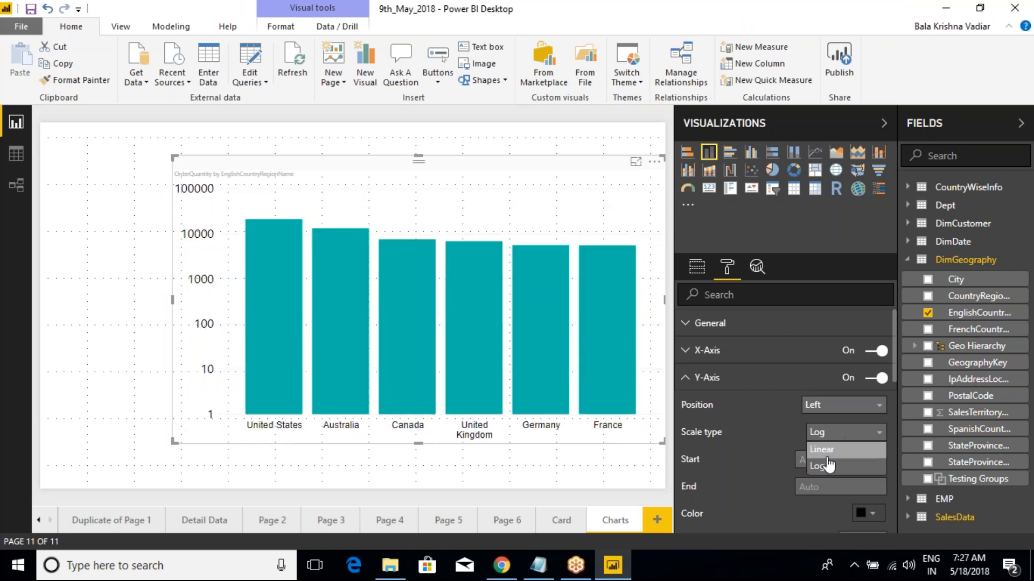
{"action": "left_click", "coordinate": [816, 455]}
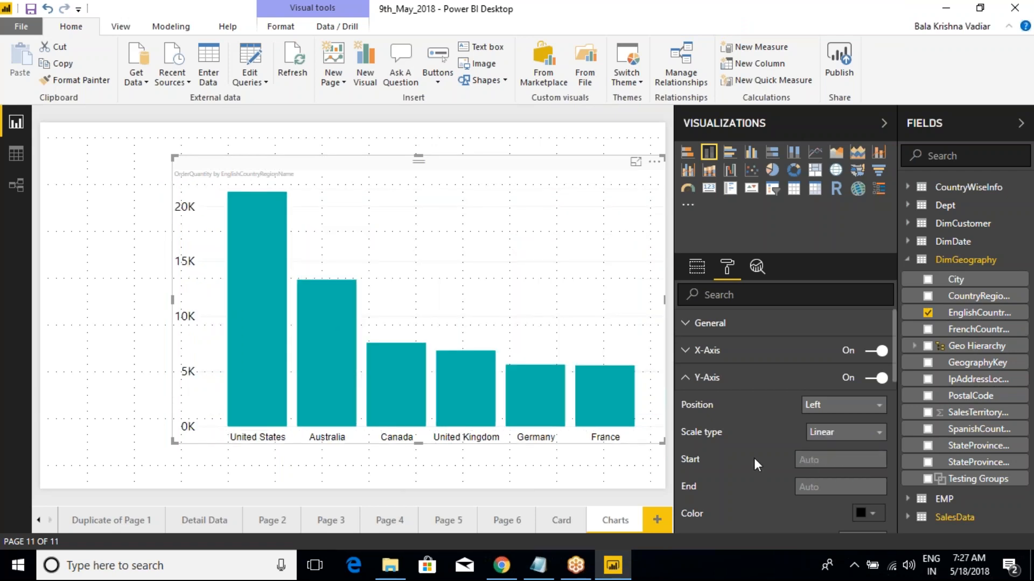
- Try a Y-axis start value of 5000 on the chart and clear the value back to Auto
{"action": "scroll", "coordinate": [776, 453], "scroll_direction": "down", "scroll_amount": 2}
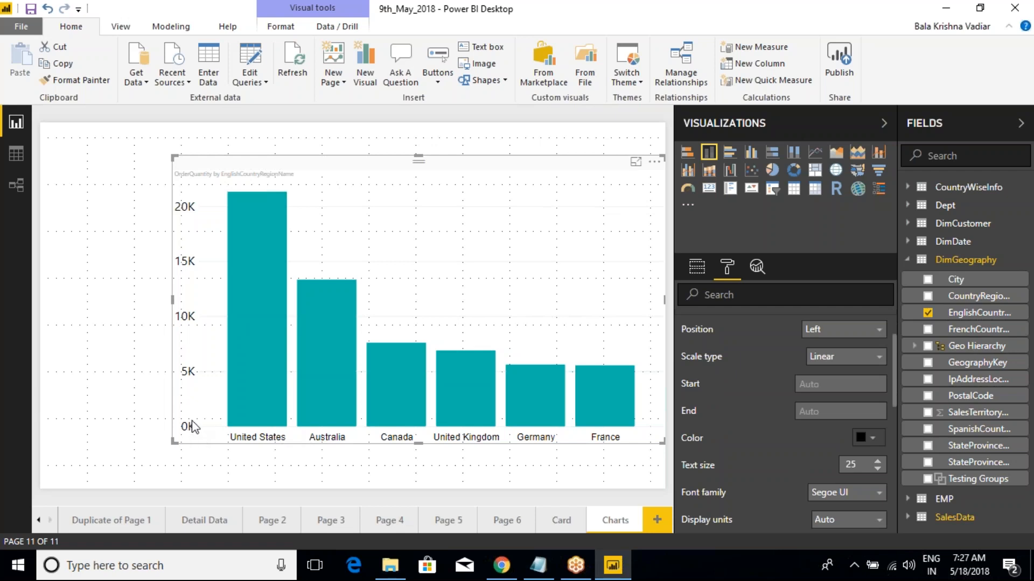
{"action": "mouse_move", "coordinate": [154, 432]}
{"action": "left_mouse_down"}
{"action": "mouse_move", "coordinate": [135, 434]}
{"action": "mouse_move", "coordinate": [218, 439]}
{"action": "mouse_move", "coordinate": [203, 448]}
{"action": "left_mouse_up"}
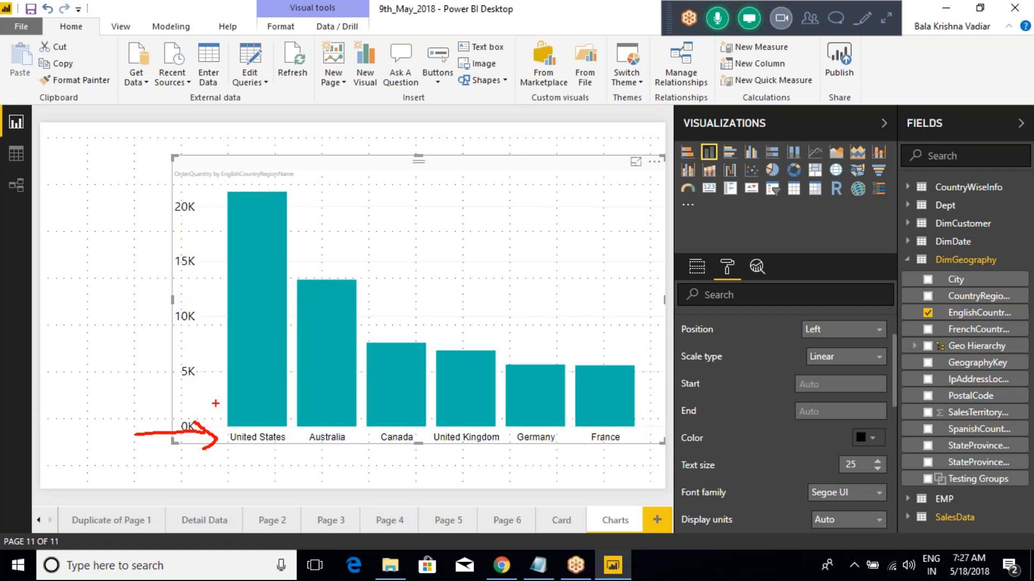
{"action": "left_click_drag", "start_coordinate": [134, 376], "coordinate": [193, 374]}
{"action": "key", "text": "Escape"}
{"action": "left_click", "coordinate": [807, 383]}
{"action": "type", "text": "56"}
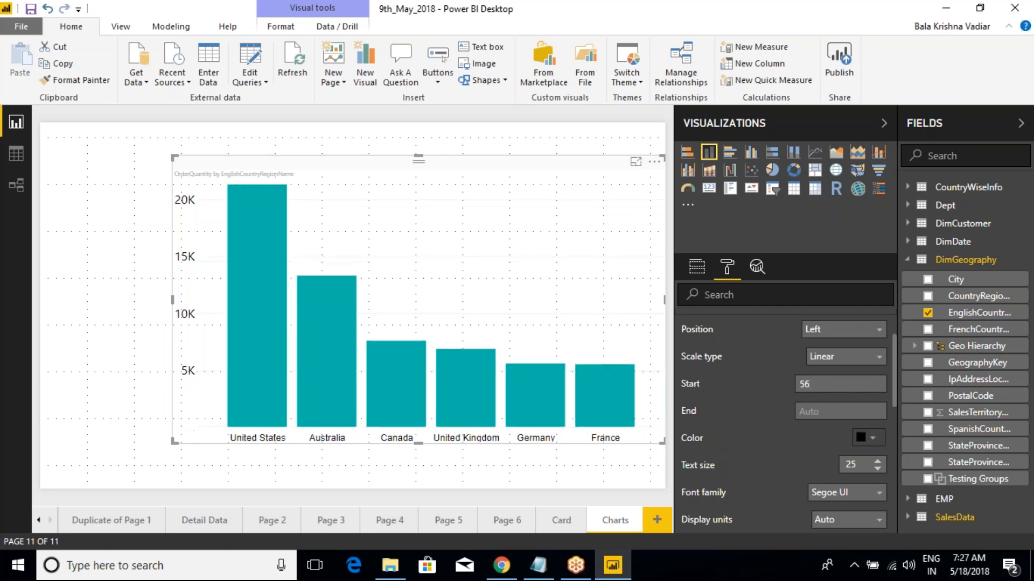
{"action": "type", "text": "000"}
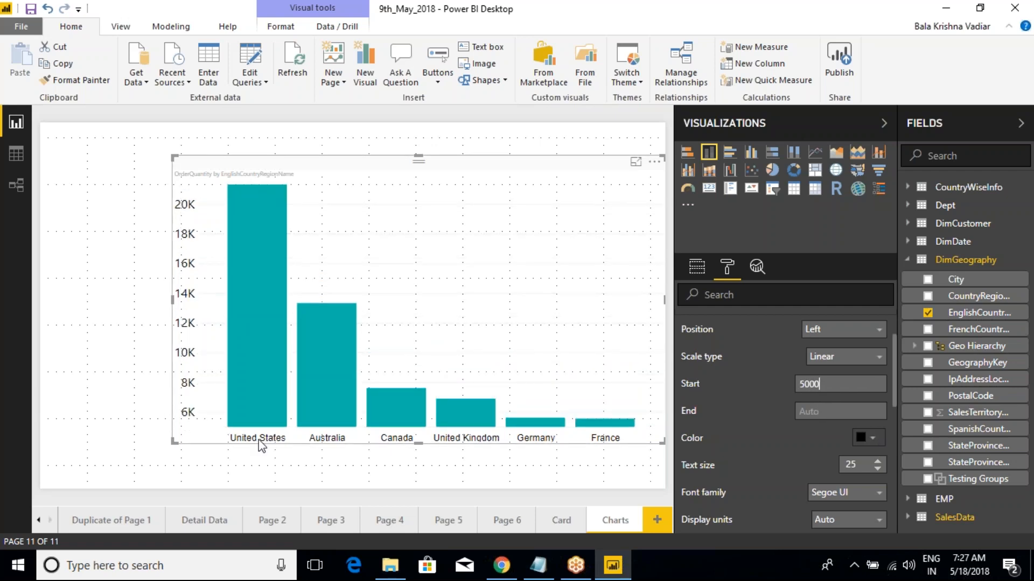
{"action": "mouse_move", "coordinate": [236, 424]}
{"action": "left_click_drag", "start_coordinate": [505, 395], "coordinate": [636, 465]}
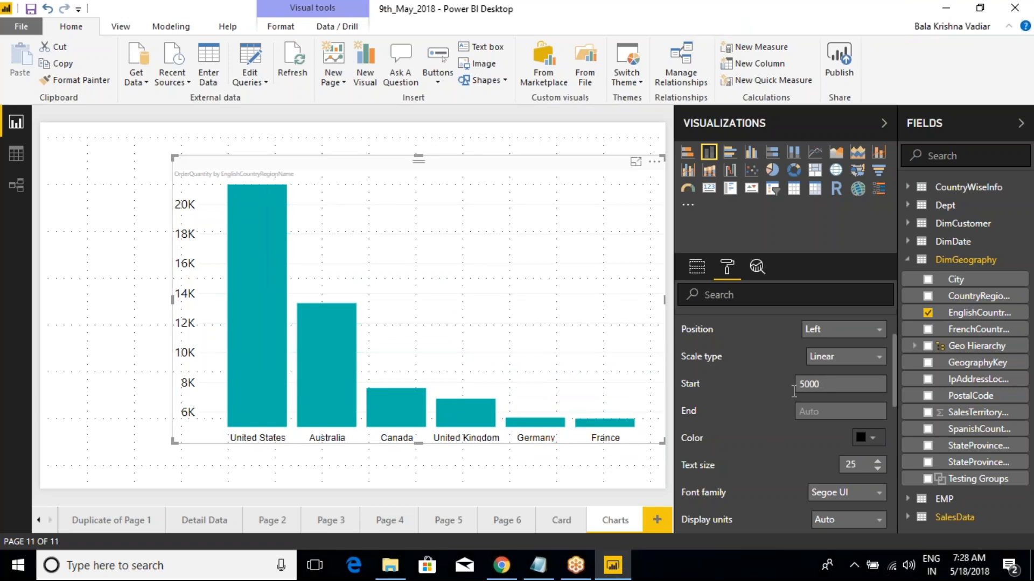
{"action": "key", "text": "Delete"}
- Turn on the chart's data labels with display units set to None and the position set to Outside End
{"action": "scroll", "coordinate": [703, 393], "scroll_direction": "up", "scroll_amount": 2}
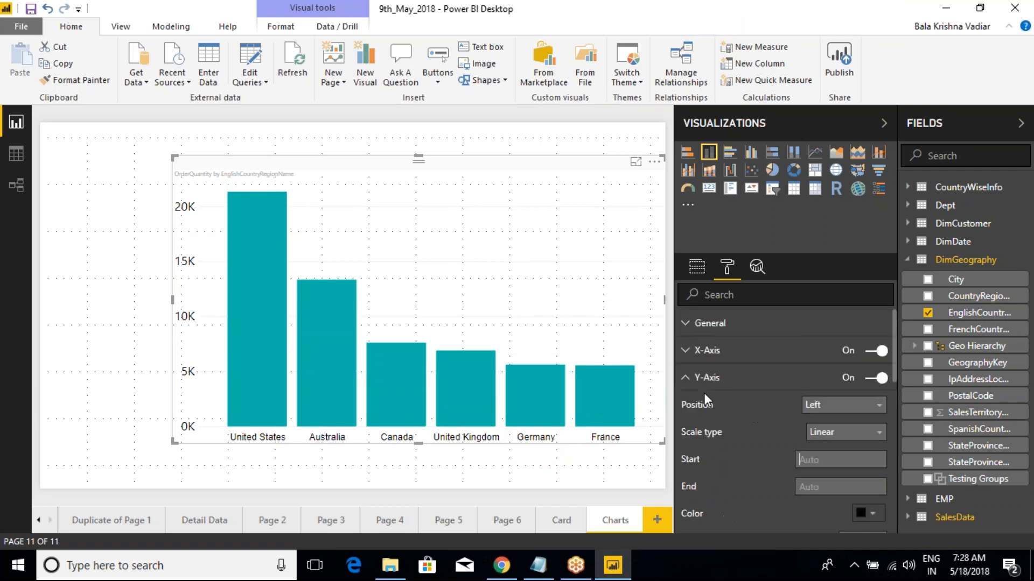
{"action": "left_click", "coordinate": [694, 384]}
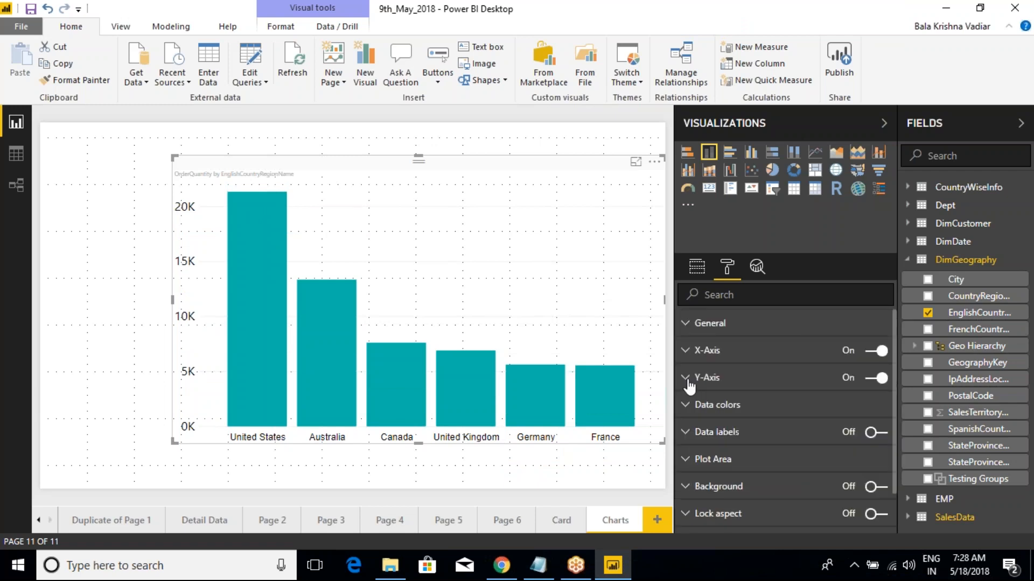
{"action": "left_click", "coordinate": [687, 433]}
{"action": "left_click", "coordinate": [875, 432]}
{"action": "scroll", "coordinate": [799, 456], "scroll_direction": "down", "scroll_amount": 2}
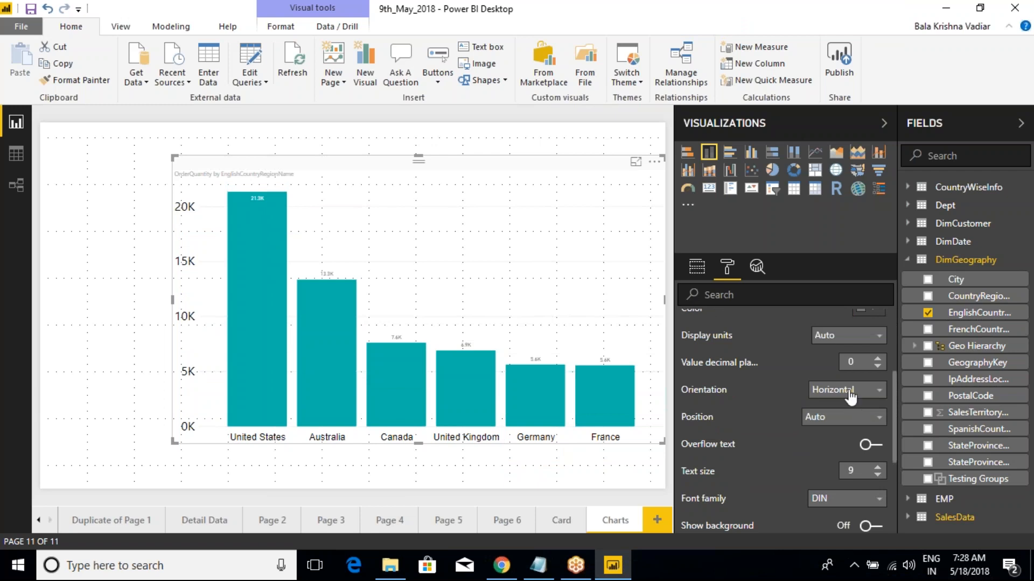
{"action": "left_click", "coordinate": [837, 337]}
{"action": "left_click", "coordinate": [838, 370]}
{"action": "left_click", "coordinate": [822, 422]}
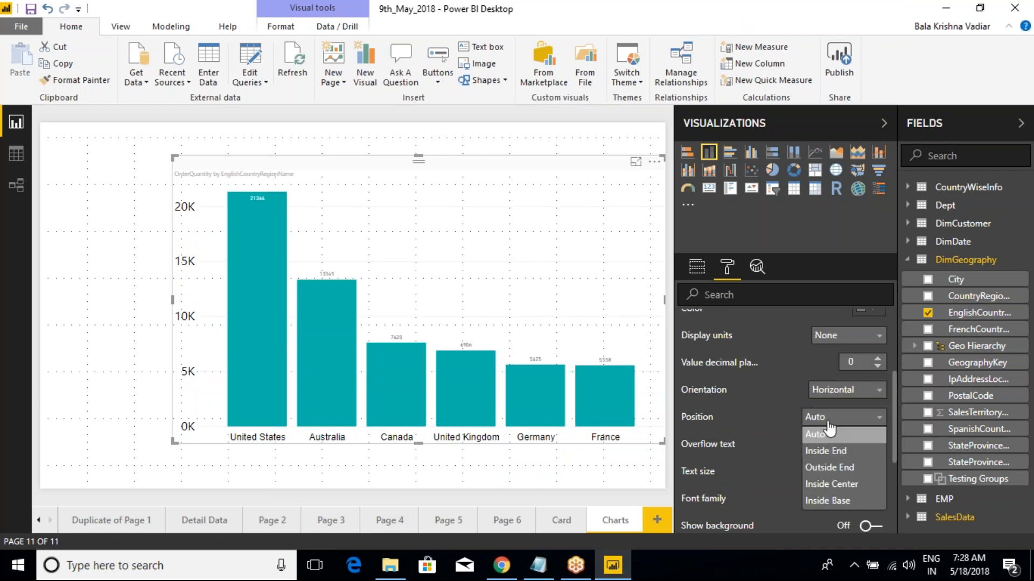
{"action": "left_click", "coordinate": [832, 473]}
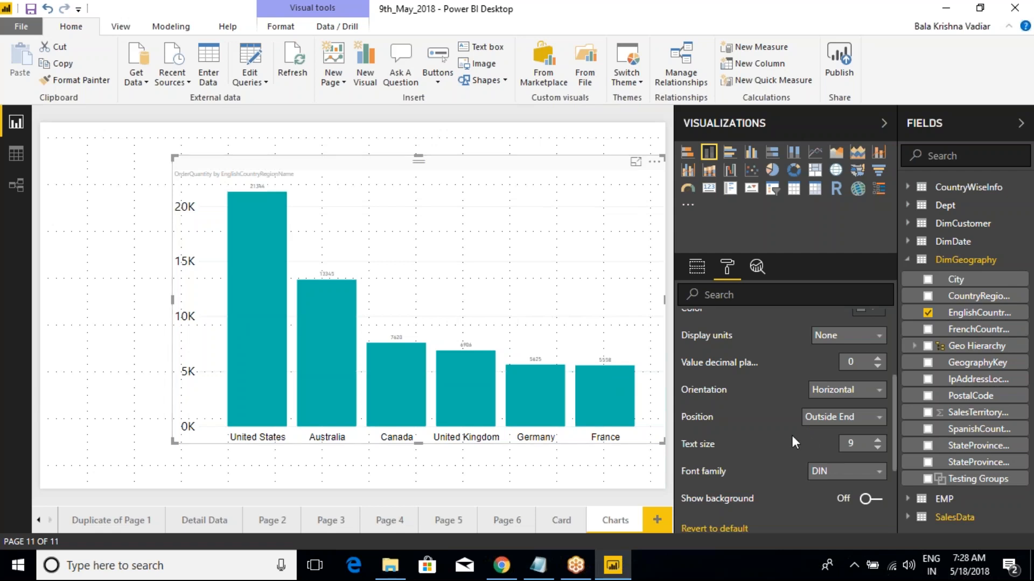
- Set the data label color to black and the text size to 21
{"action": "scroll", "coordinate": [793, 435], "scroll_direction": "up", "scroll_amount": 2}
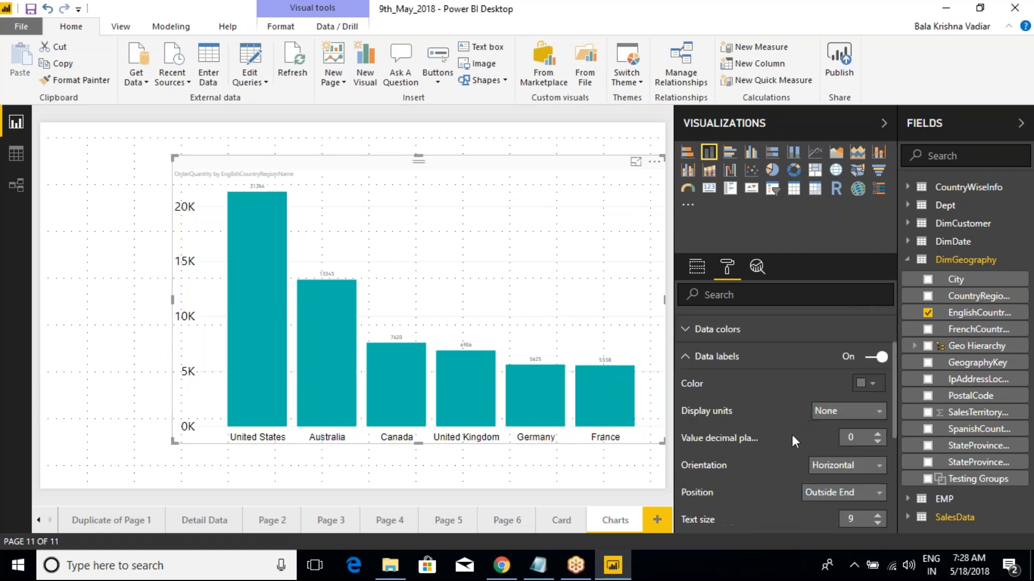
{"action": "left_click", "coordinate": [876, 389]}
{"action": "left_click", "coordinate": [775, 242]}
{"action": "scroll", "coordinate": [764, 417], "scroll_direction": "down", "scroll_amount": 2}
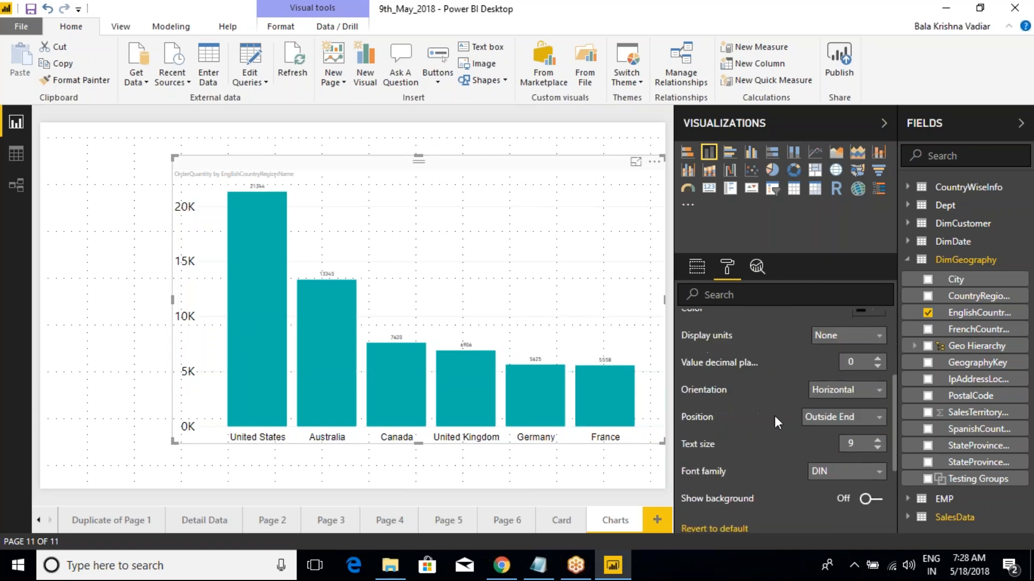
{"action": "left_click", "coordinate": [878, 439]}
{"action": "left_click", "coordinate": [877, 439]}
{"action": "left_click", "coordinate": [877, 439]}
{"action": "left_click", "coordinate": [877, 439]}
{"action": "left_click", "coordinate": [878, 440]}
{"action": "left_click", "coordinate": [878, 441]}
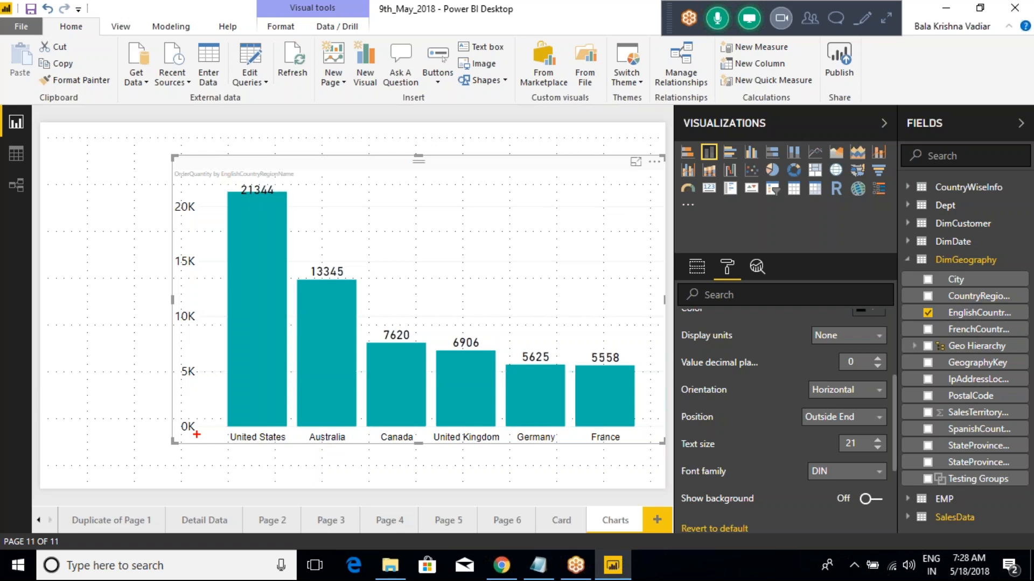
- Temporarily write 6K at the base of the Y-axis and box the Germany and France columns on the chart
{"action": "mouse_move", "coordinate": [152, 421]}
{"action": "left_mouse_down"}
{"action": "mouse_move", "coordinate": [151, 431]}
{"action": "mouse_move", "coordinate": [218, 440]}
{"action": "left_mouse_up"}
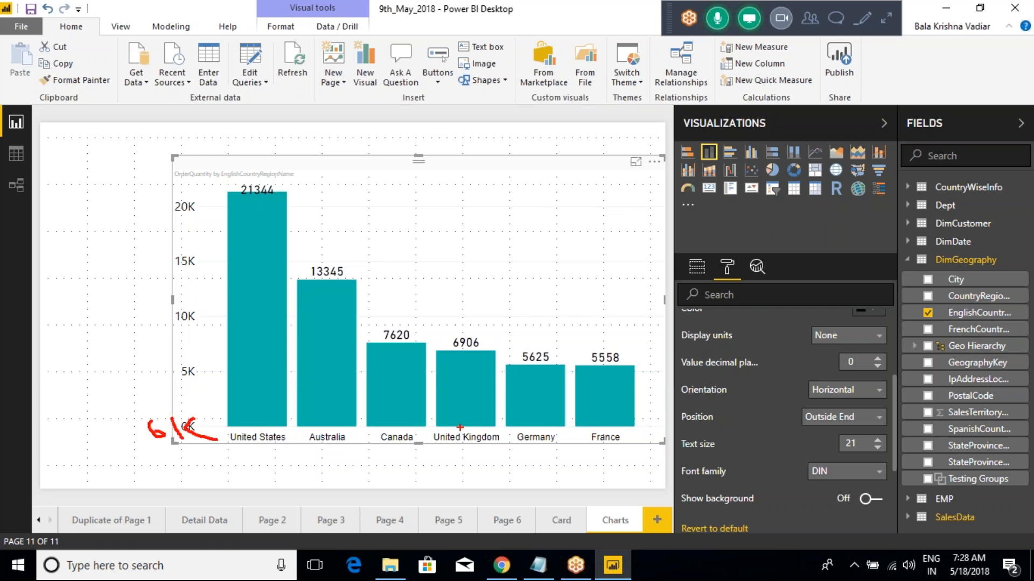
{"action": "mouse_move", "coordinate": [506, 328]}
{"action": "left_mouse_down"}
{"action": "mouse_move", "coordinate": [560, 398]}
{"action": "mouse_move", "coordinate": [648, 451]}
{"action": "left_mouse_up"}
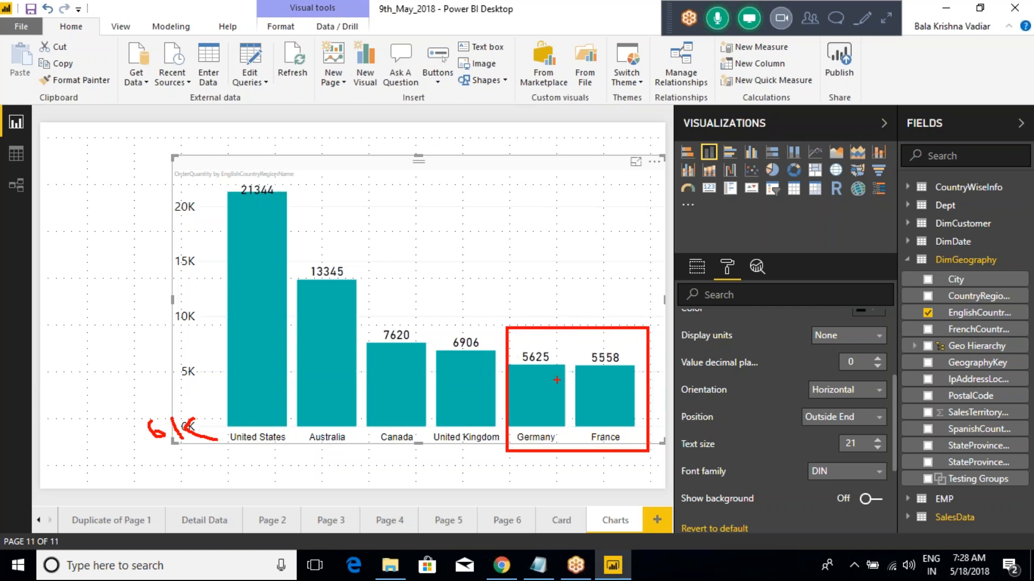
{"action": "left_click_drag", "start_coordinate": [531, 363], "coordinate": [546, 348]}
{"action": "key", "text": "Escape"}
- Set the Y-axis start value to 6000 and temporarily box the Germany and France columns' labels
{"action": "scroll", "coordinate": [720, 346], "scroll_direction": "up", "scroll_amount": 3}
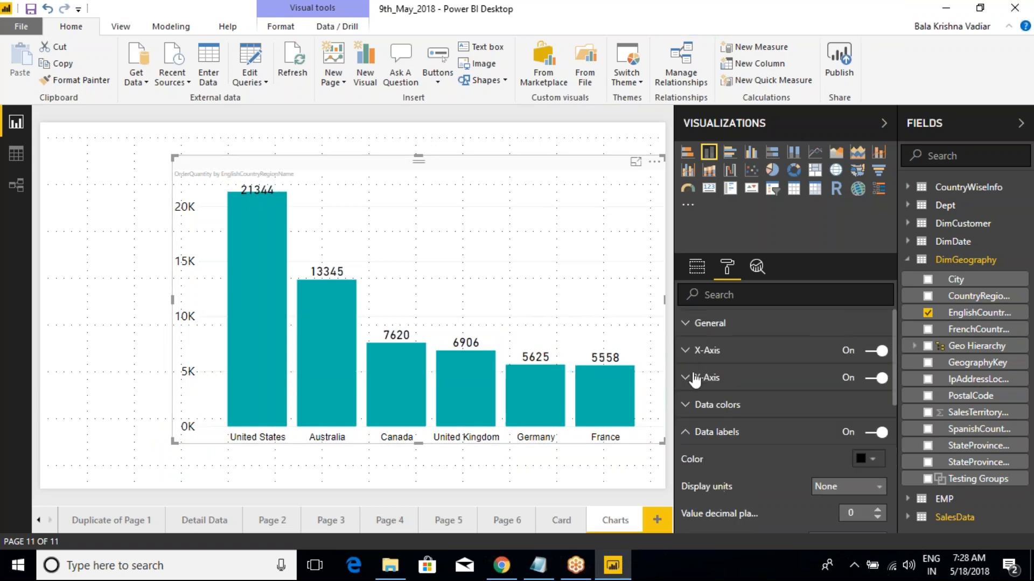
{"action": "left_click", "coordinate": [687, 434]}
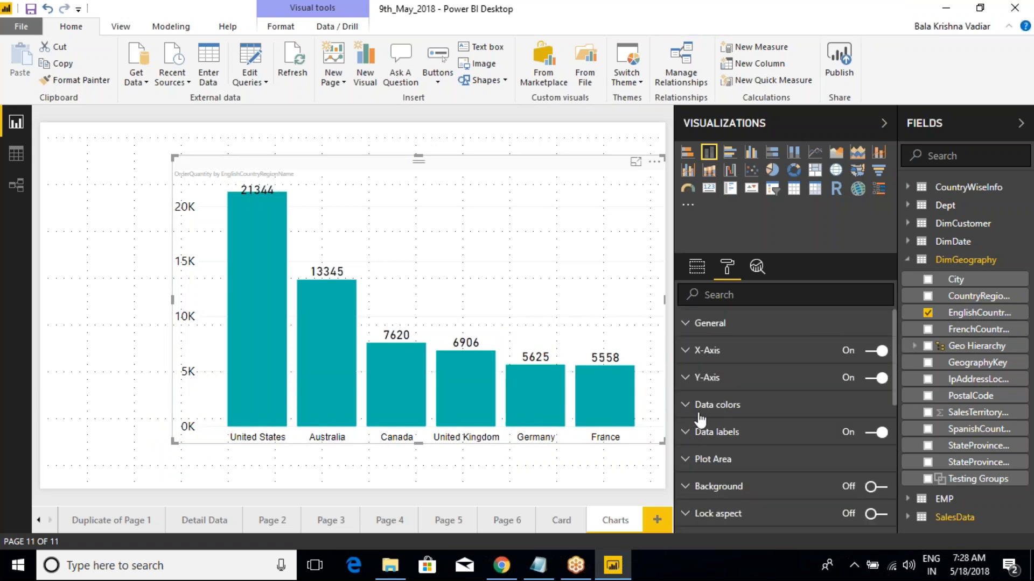
{"action": "left_click", "coordinate": [690, 382]}
{"action": "type", "text": "6000"}
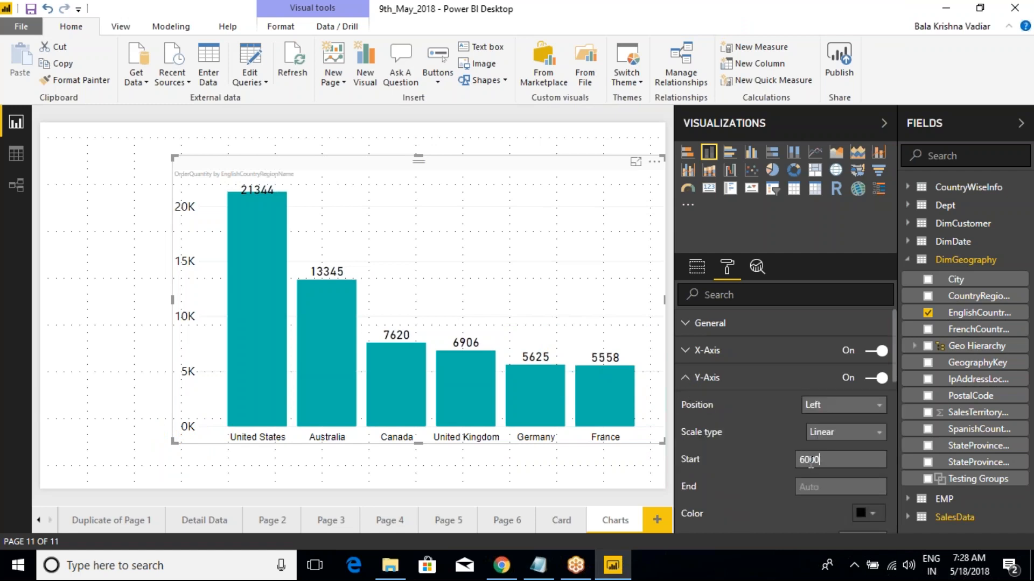
{"action": "key", "text": "Return"}
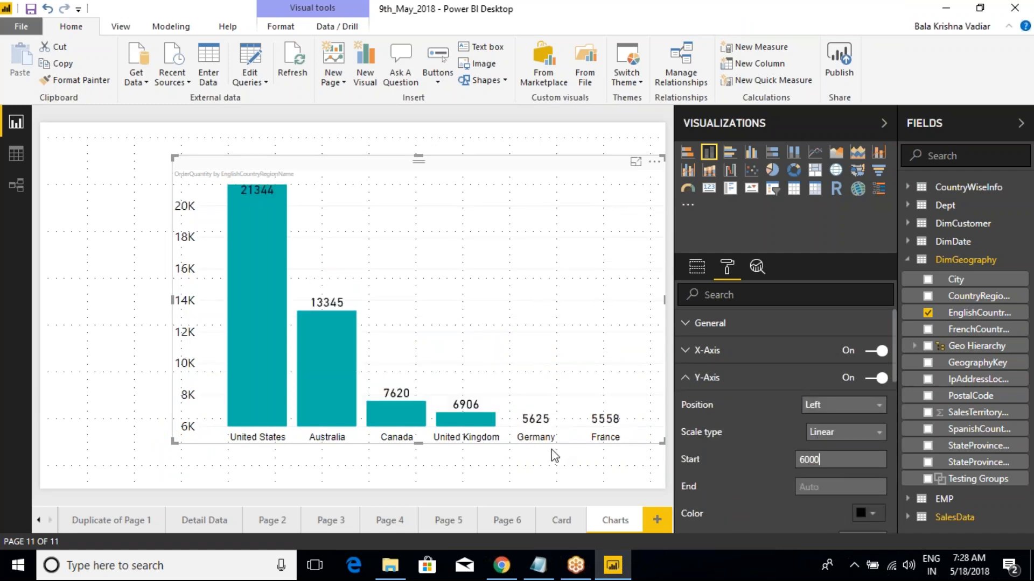
{"action": "mouse_move", "coordinate": [508, 405]}
{"action": "left_mouse_down"}
{"action": "mouse_move", "coordinate": [555, 451]}
{"action": "mouse_move", "coordinate": [637, 458]}
{"action": "left_mouse_up"}
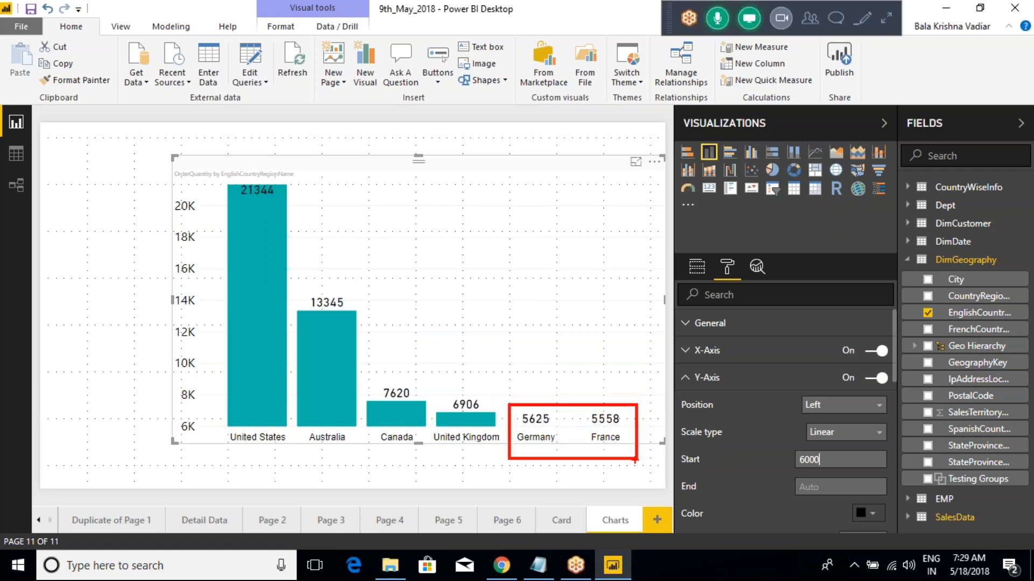
{"action": "key", "text": "Escape"}
{"action": "left_click", "coordinate": [798, 466]}
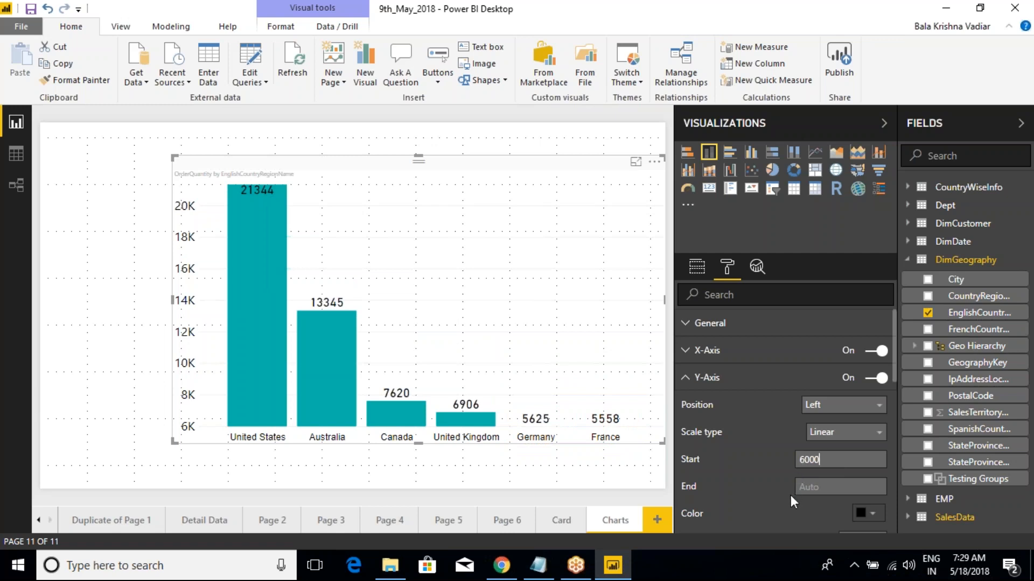
{"action": "left_click_drag", "start_coordinate": [824, 464], "coordinate": [798, 464]}
{"action": "key", "text": "Tab"}
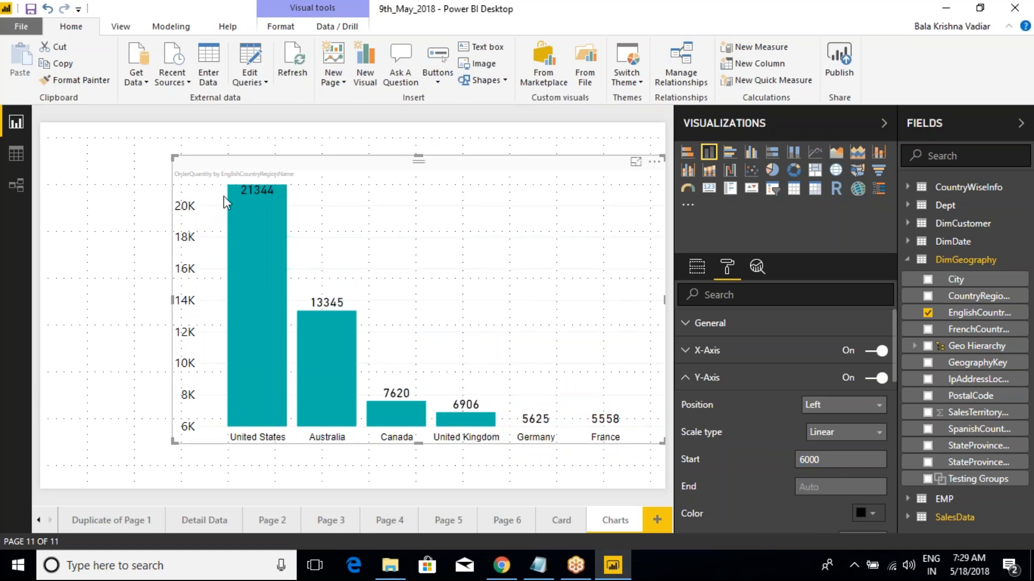
- Set the Y-axis end value to 15000 and temporarily mark the axis range and the United States and Australia columns
{"action": "left_click", "coordinate": [807, 487]}
{"action": "type", "text": "1000"}
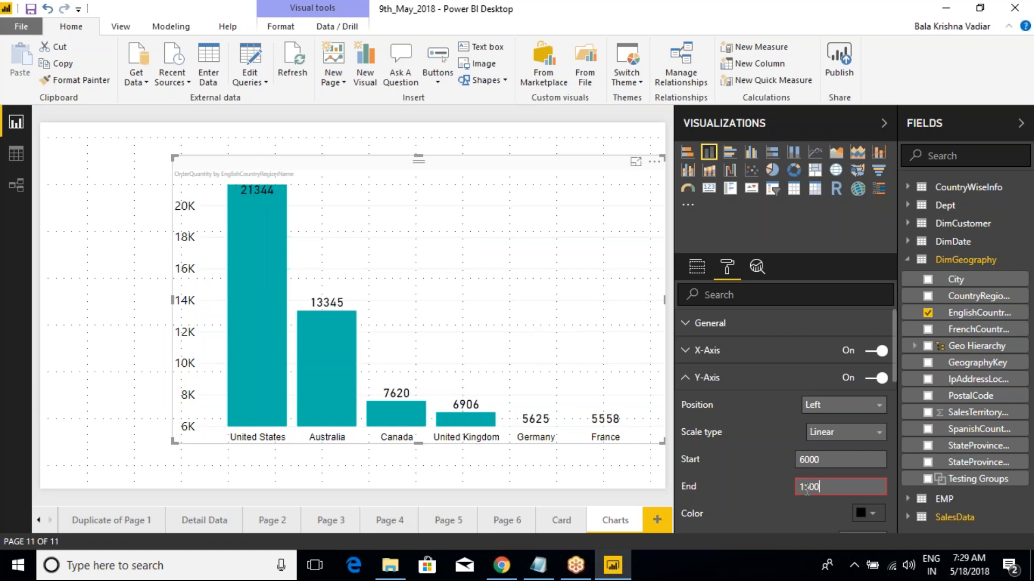
{"action": "type", "text": "0"}
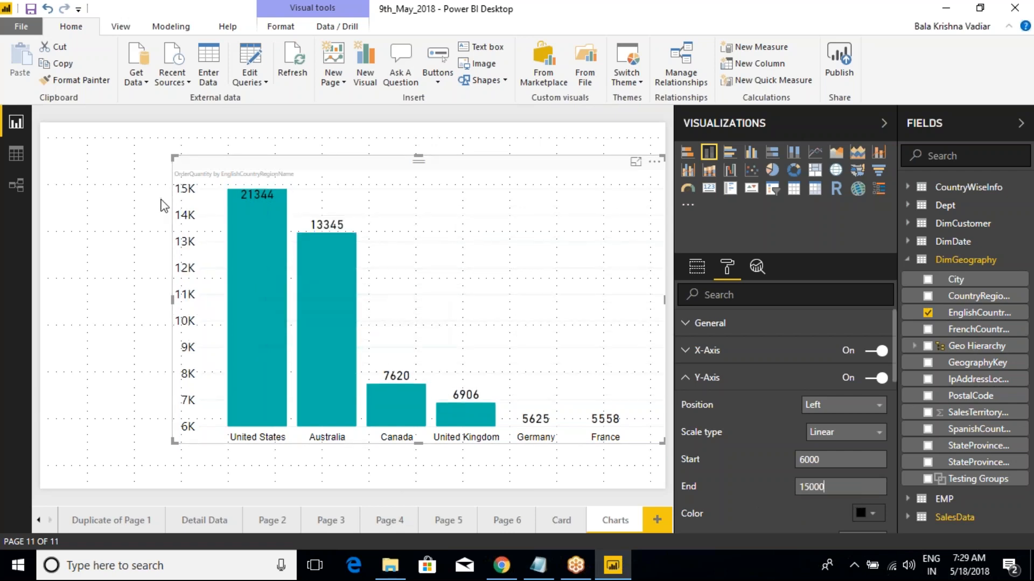
{"action": "mouse_move", "coordinate": [164, 185]}
{"action": "left_mouse_down"}
{"action": "mouse_move", "coordinate": [214, 197]}
{"action": "mouse_move", "coordinate": [228, 221]}
{"action": "mouse_move", "coordinate": [227, 429]}
{"action": "left_mouse_up"}
{"action": "mouse_move", "coordinate": [259, 201]}
{"action": "left_mouse_down"}
{"action": "mouse_move", "coordinate": [287, 195]}
{"action": "mouse_move", "coordinate": [258, 188]}
{"action": "left_mouse_up"}
{"action": "mouse_move", "coordinate": [342, 226]}
{"action": "left_mouse_down"}
{"action": "mouse_move", "coordinate": [311, 225]}
{"action": "mouse_move", "coordinate": [337, 221]}
{"action": "left_mouse_up"}
{"action": "key", "text": "Escape"}
- Clear the Y-axis start and end values so both return to Auto
{"action": "left_click", "coordinate": [801, 466]}
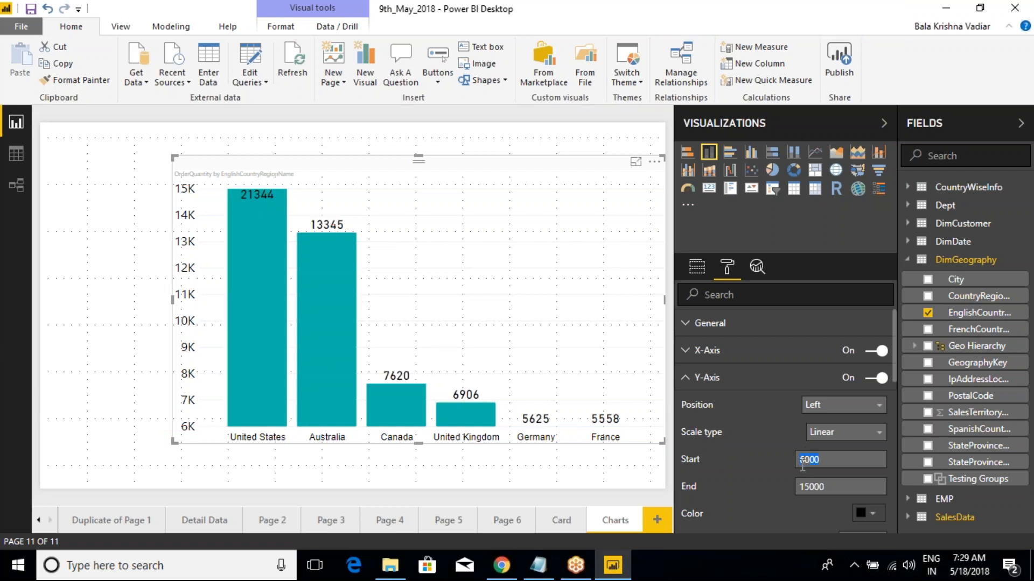
{"action": "key", "text": "BackSpace"}
{"action": "double_click", "coordinate": [814, 485]}
{"action": "key", "text": "BackSpace"}
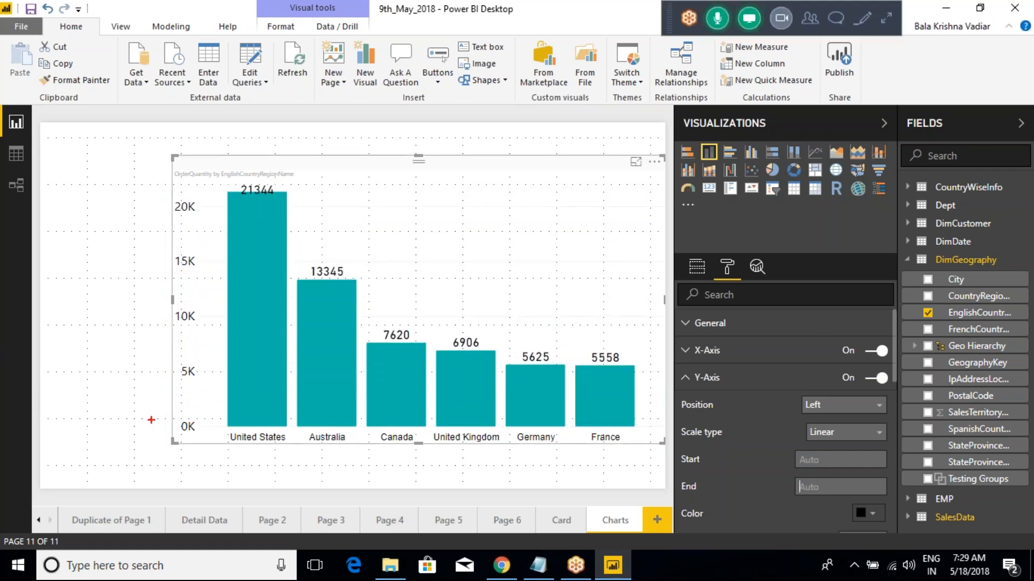
- Temporarily box the lowest and highest Y-axis values on the chart
{"action": "left_click_drag", "start_coordinate": [149, 415], "coordinate": [204, 446]}
{"action": "left_click_drag", "start_coordinate": [125, 182], "coordinate": [209, 221]}
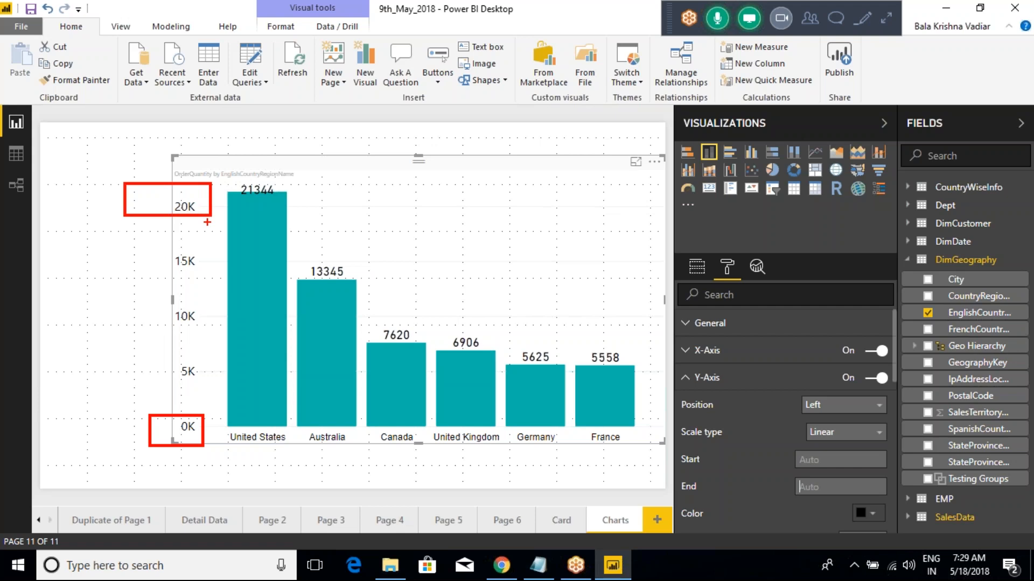
{"action": "key", "text": "Escape"}
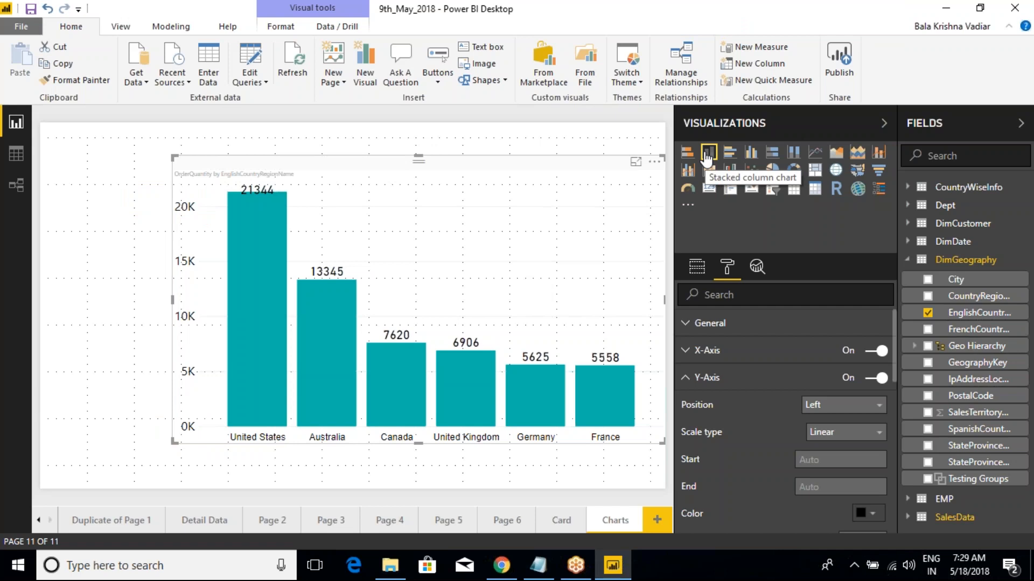
- Set the Y-axis label color to the red theme color
{"action": "left_click", "coordinate": [686, 379]}
{"action": "left_click", "coordinate": [686, 379]}
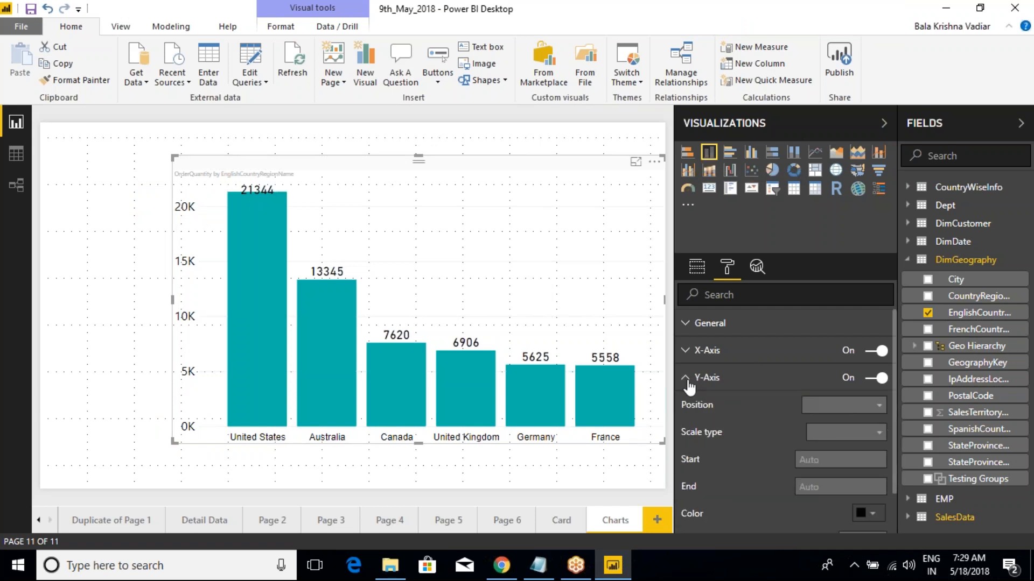
{"action": "scroll", "coordinate": [783, 425], "scroll_direction": "down", "scroll_amount": 3}
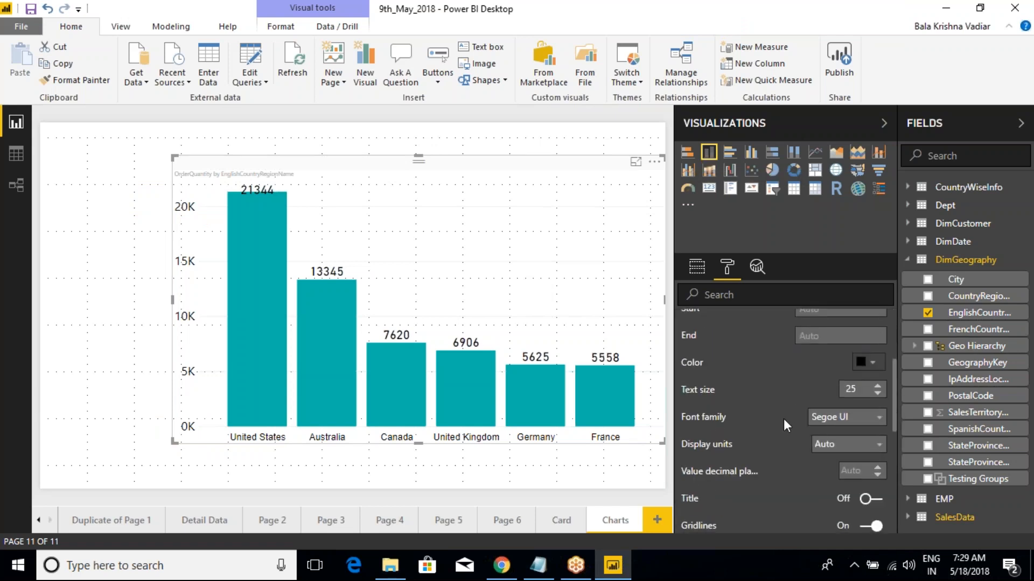
{"action": "scroll", "coordinate": [783, 420], "scroll_direction": "down", "scroll_amount": 3}
{"action": "scroll", "coordinate": [782, 414], "scroll_direction": "up", "scroll_amount": 3}
{"action": "scroll", "coordinate": [748, 401], "scroll_direction": "up", "scroll_amount": 5}
{"action": "scroll", "coordinate": [754, 420], "scroll_direction": "down", "scroll_amount": 3}
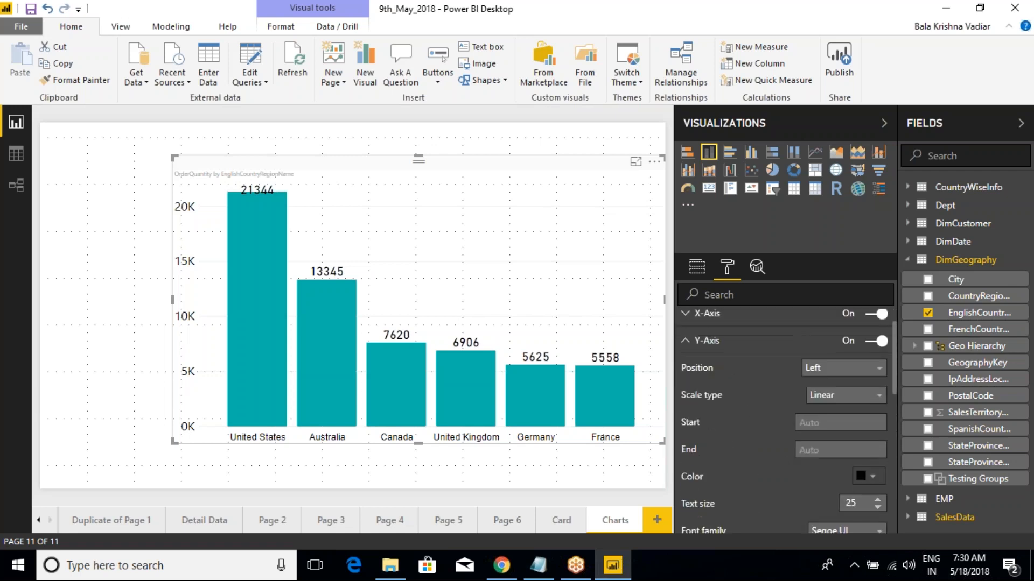
{"action": "left_click", "coordinate": [872, 440]}
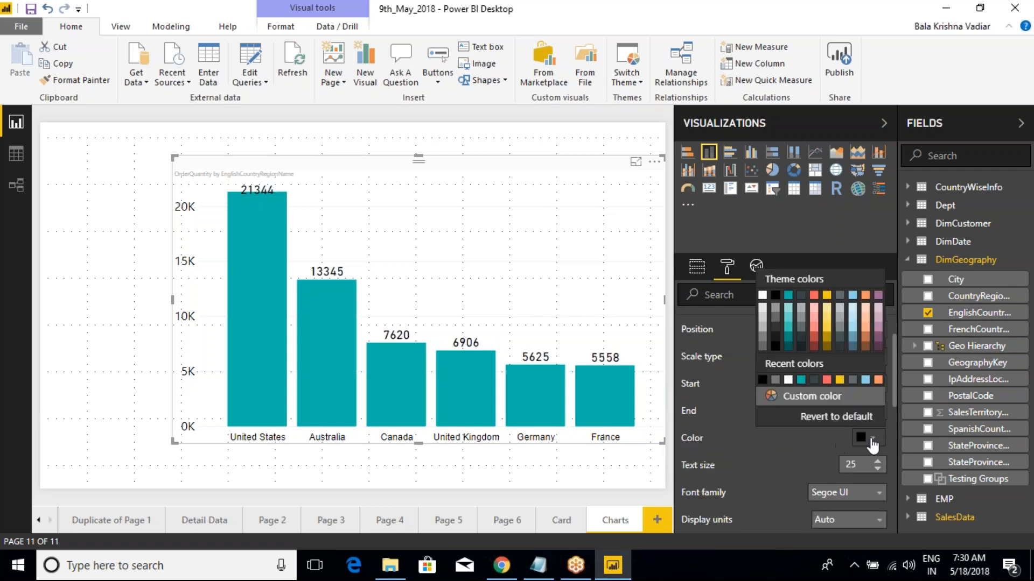
{"action": "left_click", "coordinate": [813, 295]}
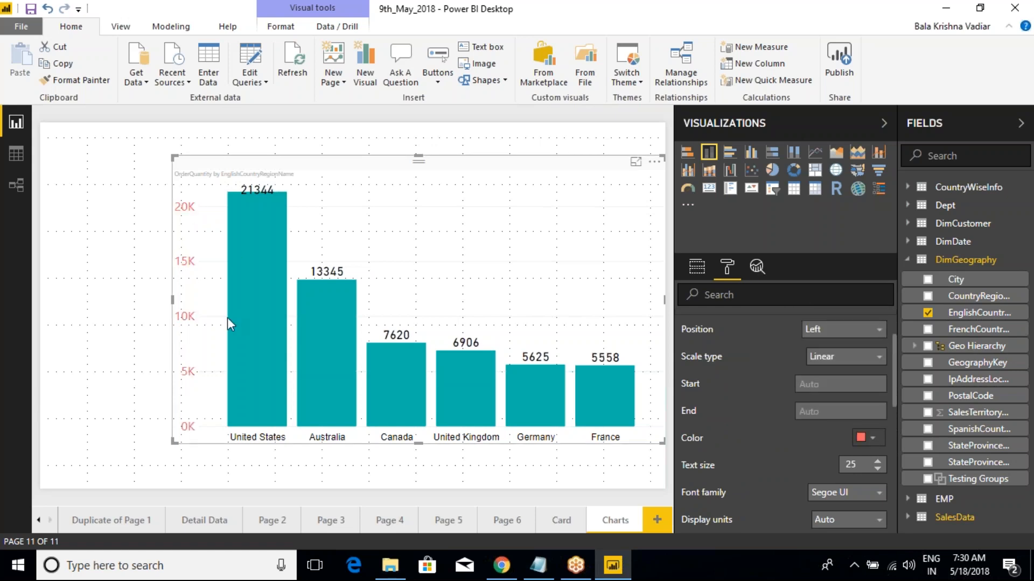
- Set the Y-axis label color to yellow from the recent colors
{"action": "scroll", "coordinate": [753, 428], "scroll_direction": "up", "scroll_amount": 2}
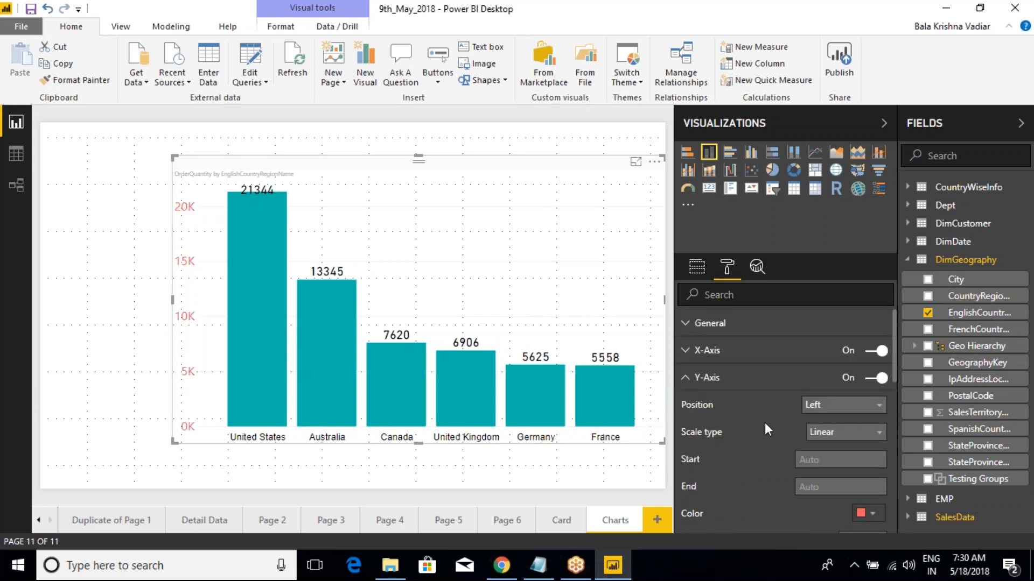
{"action": "scroll", "coordinate": [800, 438], "scroll_direction": "down", "scroll_amount": 2}
{"action": "left_click", "coordinate": [868, 445]}
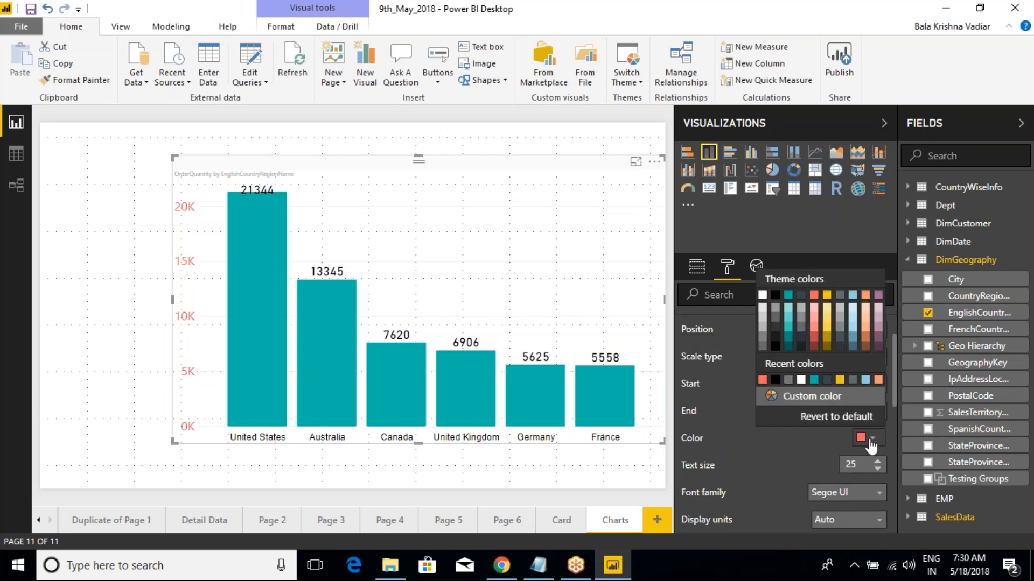
{"action": "left_click", "coordinate": [839, 380]}
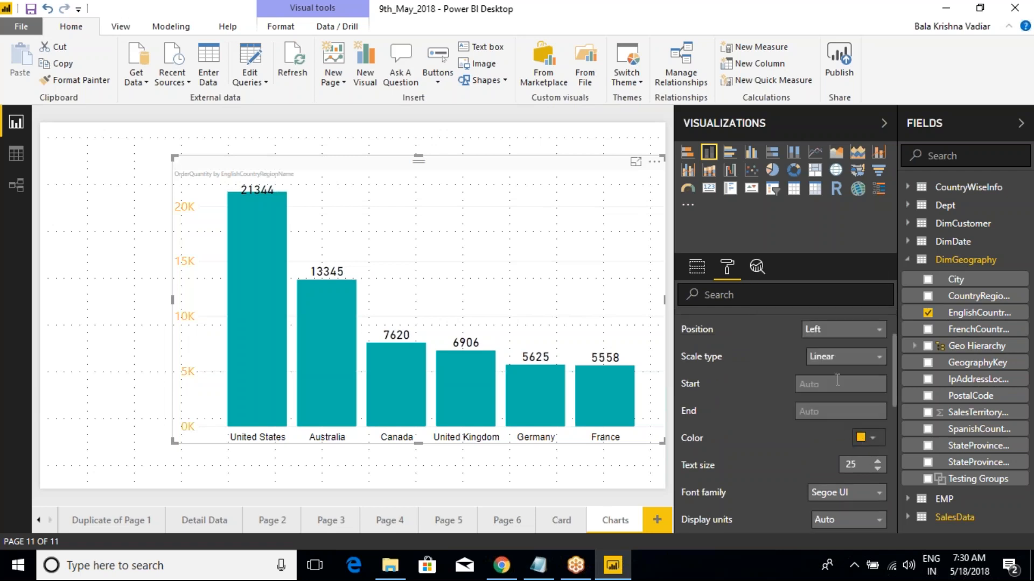
- Set the Y-axis font family to Arial Black
{"action": "scroll", "coordinate": [824, 447], "scroll_direction": "down", "scroll_amount": 2}
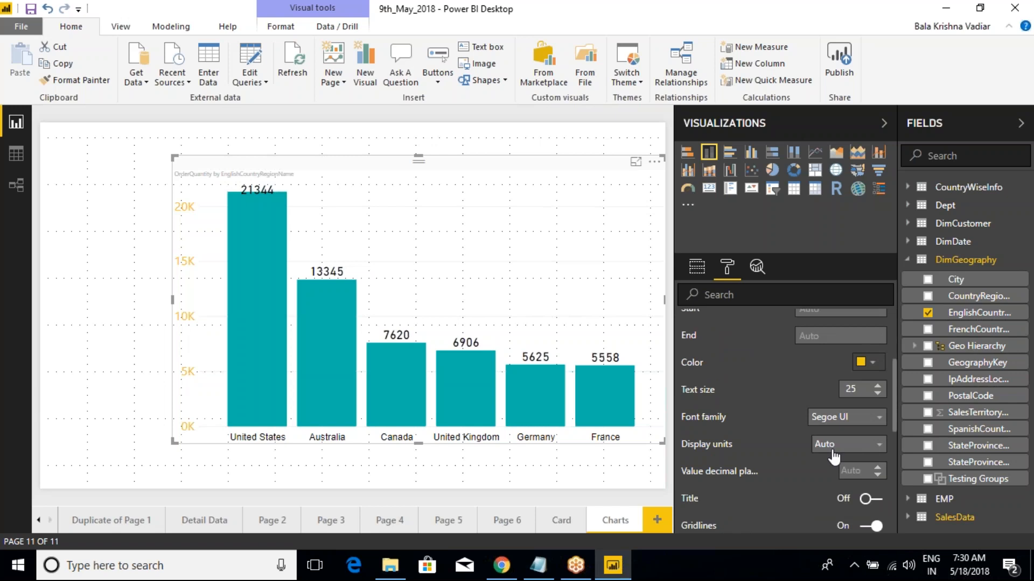
{"action": "left_click", "coordinate": [837, 425]}
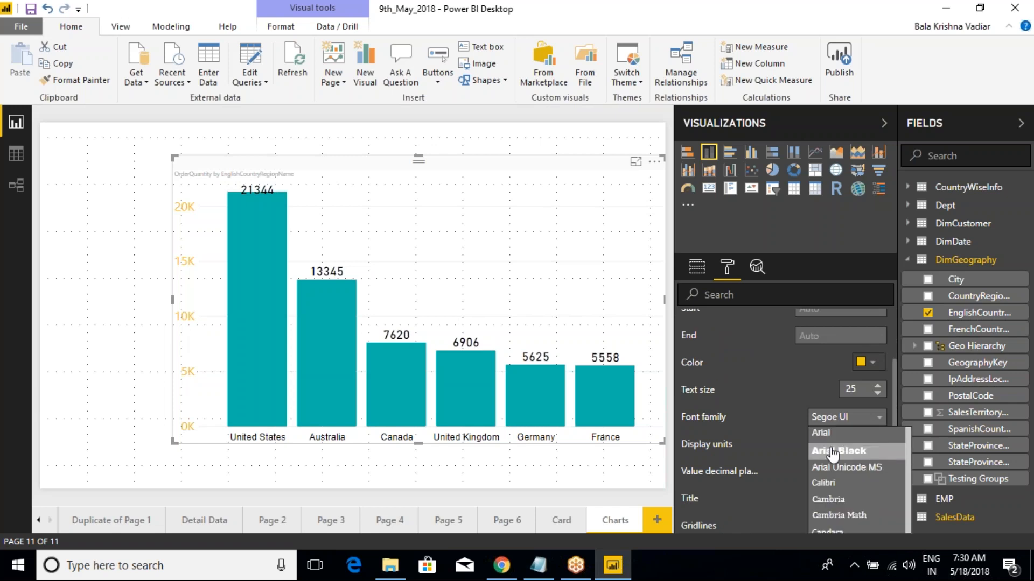
{"action": "left_click", "coordinate": [841, 449]}
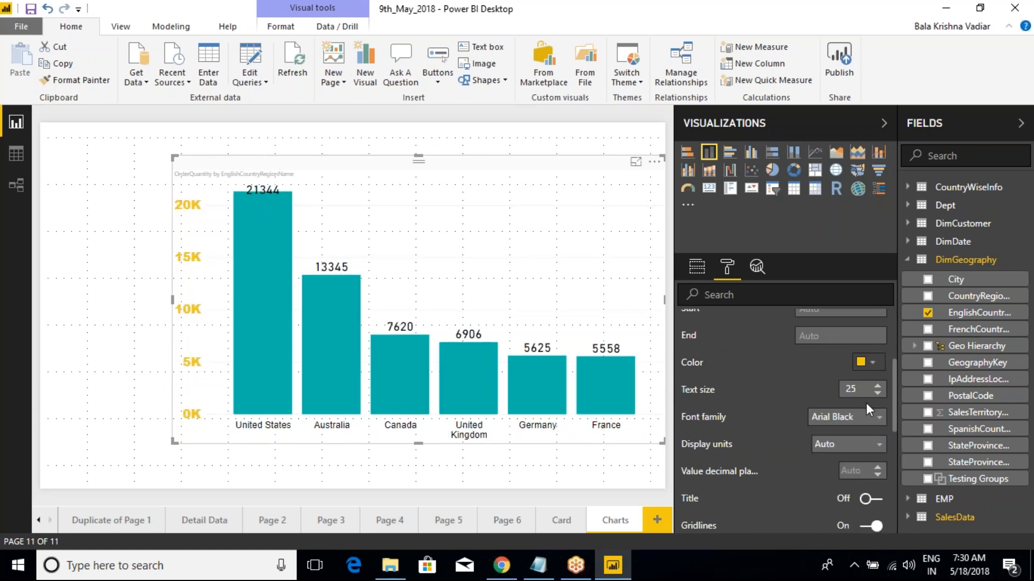
- Reduce the Y-axis text size to 21 and set its display units to None
{"action": "left_click", "coordinate": [876, 395]}
{"action": "left_click", "coordinate": [877, 394]}
{"action": "left_click", "coordinate": [877, 395]}
{"action": "left_click", "coordinate": [877, 394]}
{"action": "left_click", "coordinate": [877, 395]}
{"action": "left_click", "coordinate": [846, 446]}
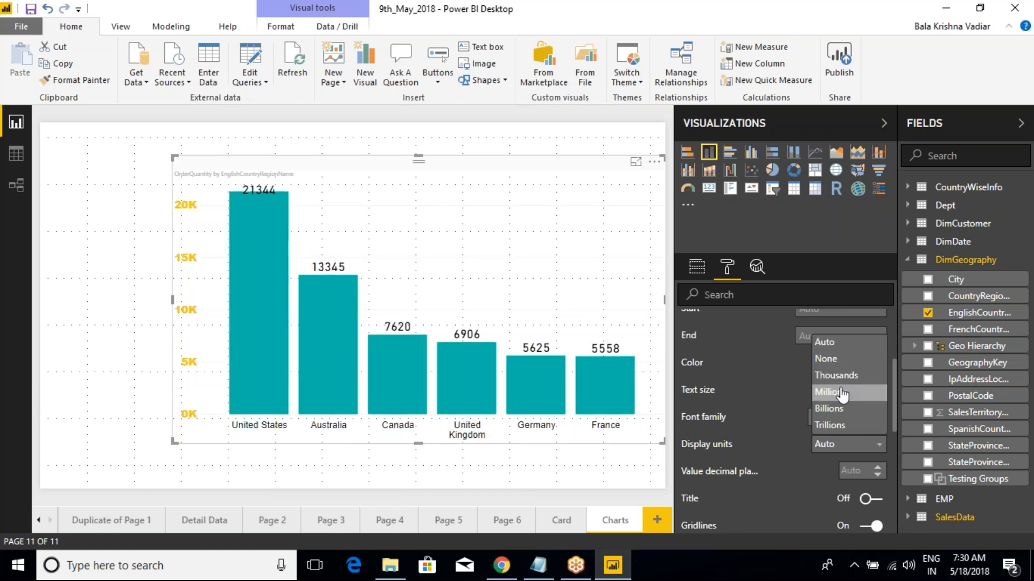
{"action": "left_click", "coordinate": [826, 359]}
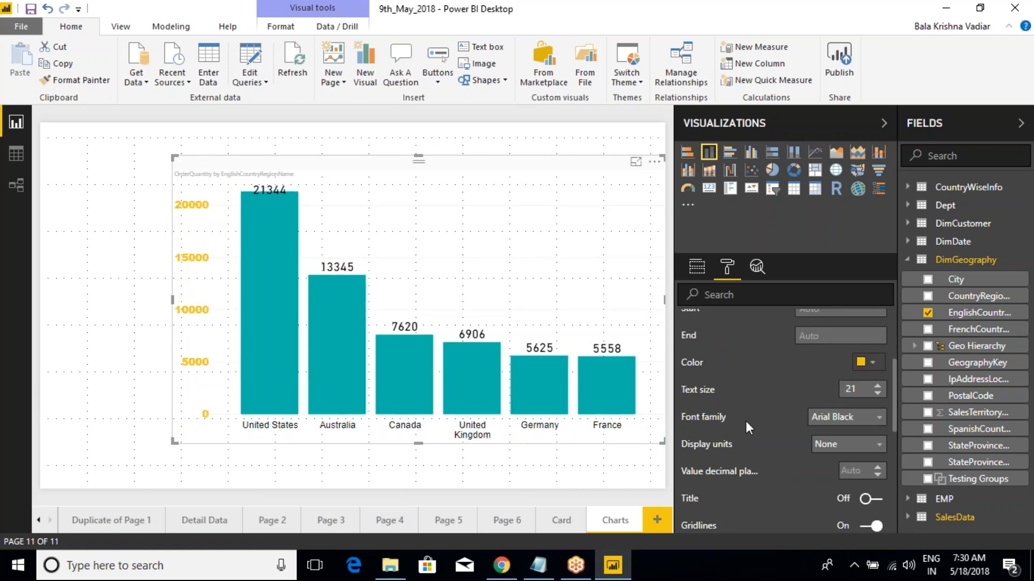
- Toggle the Y-axis gridlines off and on again, and set their color to the red theme color
{"action": "scroll", "coordinate": [796, 456], "scroll_direction": "down", "scroll_amount": 2}
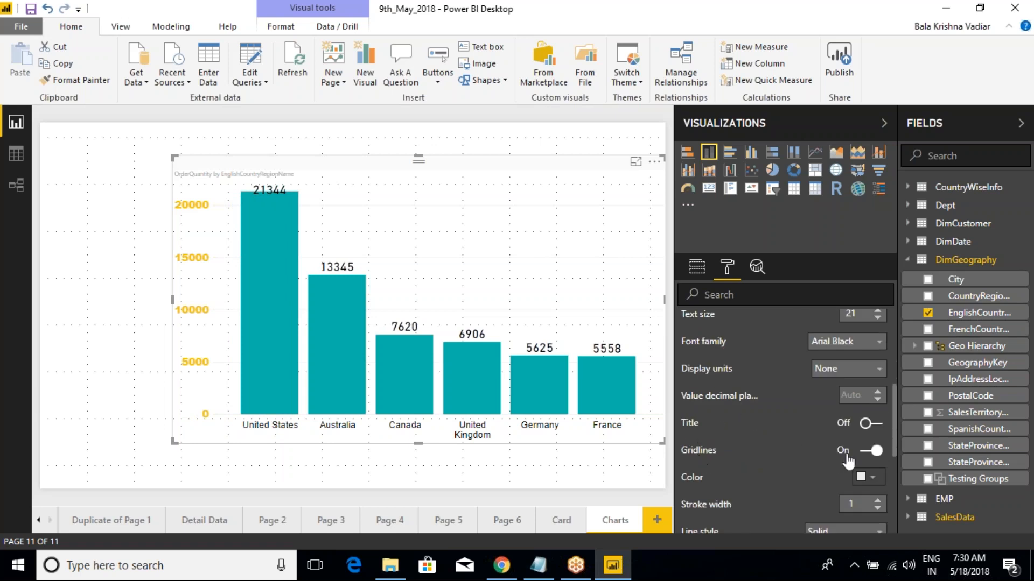
{"action": "left_click", "coordinate": [868, 454]}
{"action": "left_click", "coordinate": [877, 452]}
{"action": "left_click", "coordinate": [868, 478]}
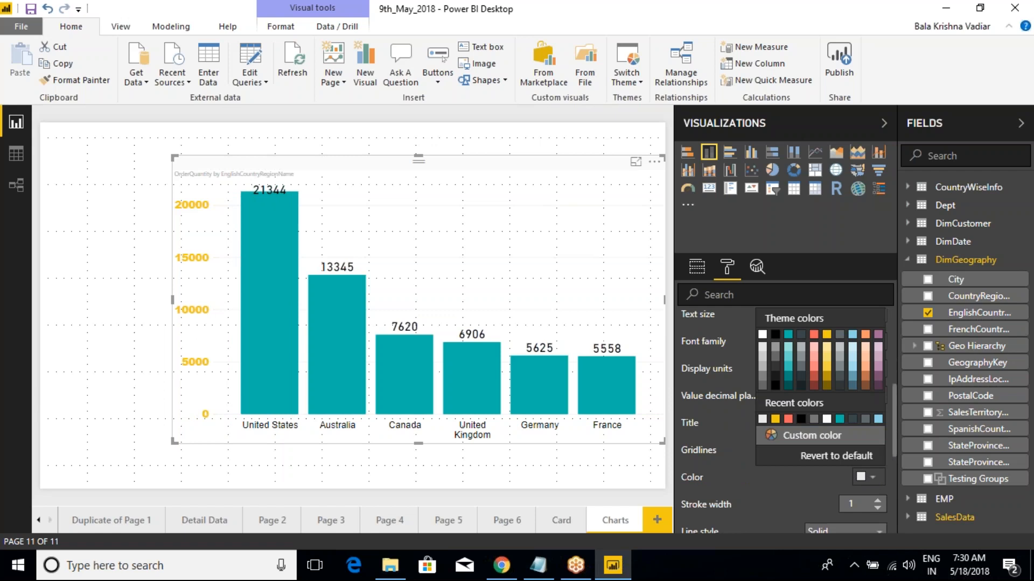
{"action": "left_click", "coordinate": [814, 335]}
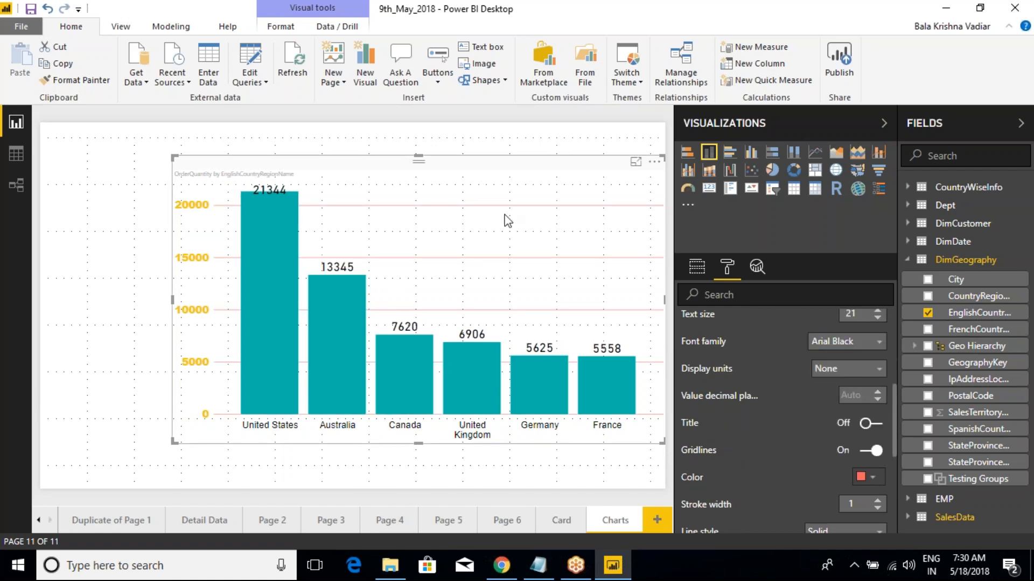
- Temporarily mark the horizontal gridlines at 20000, 15000, 10000 and 5000 on the chart
{"action": "key", "text": "ctrl+2"}
{"action": "left_click_drag", "start_coordinate": [451, 204], "coordinate": [534, 206]}
{"action": "left_click_drag", "start_coordinate": [475, 260], "coordinate": [557, 263]}
{"action": "left_click_drag", "start_coordinate": [484, 308], "coordinate": [557, 315]}
{"action": "left_click_drag", "start_coordinate": [509, 365], "coordinate": [625, 349]}
{"action": "key", "text": "Escape"}
- Increase the Y-axis gridlines' stroke width to 4
{"action": "scroll", "coordinate": [765, 450], "scroll_direction": "down", "scroll_amount": 1}
{"action": "scroll", "coordinate": [764, 451], "scroll_direction": "down", "scroll_amount": 1}
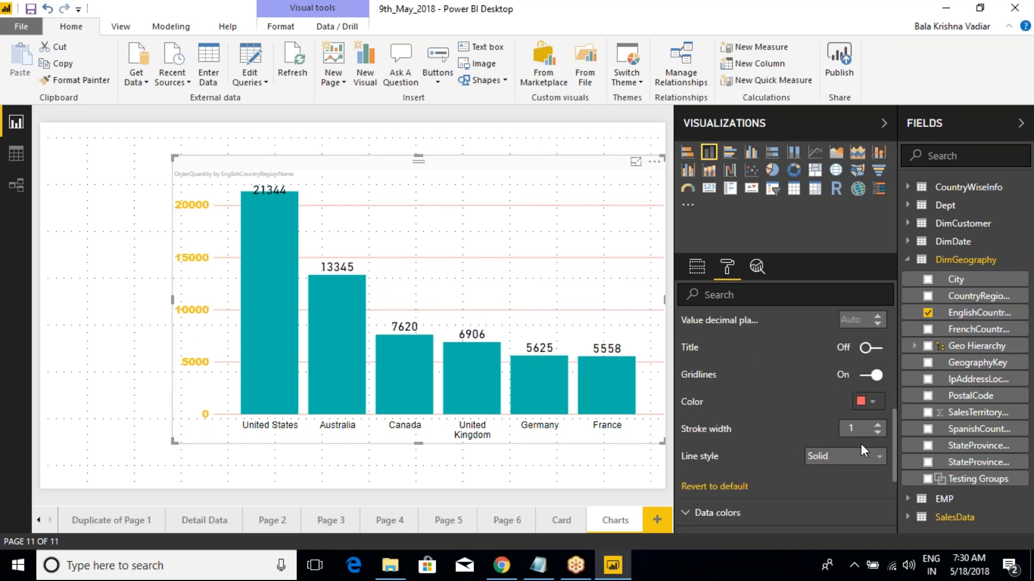
{"action": "left_click", "coordinate": [877, 425]}
{"action": "left_click", "coordinate": [878, 425]}
{"action": "left_click", "coordinate": [878, 424]}
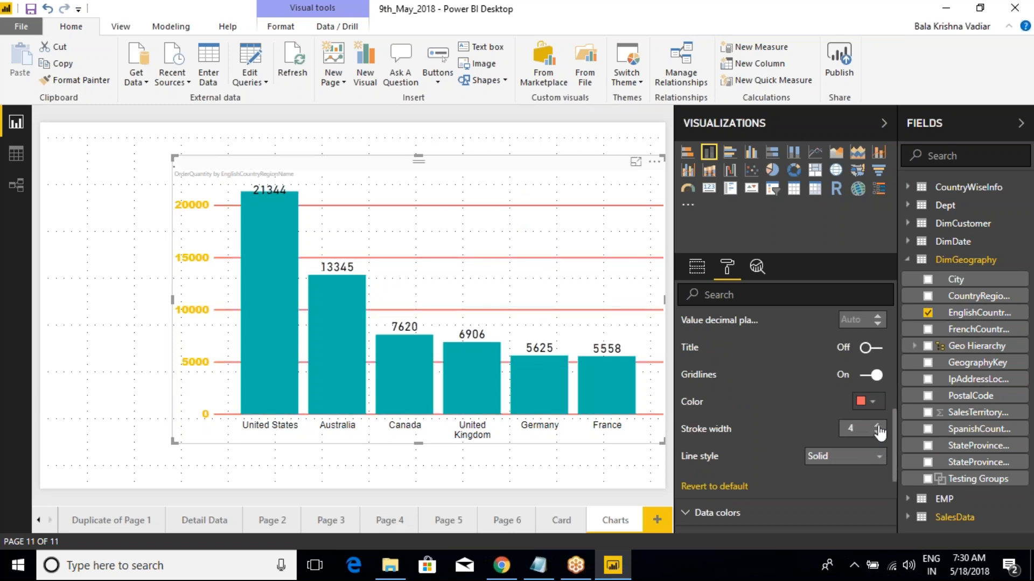
- Try the Dashed and Dotted line styles on the Y-axis gridlines, and return the style to Solid
{"action": "left_click", "coordinate": [847, 462]}
{"action": "left_click", "coordinate": [829, 480]}
{"action": "left_click", "coordinate": [843, 456]}
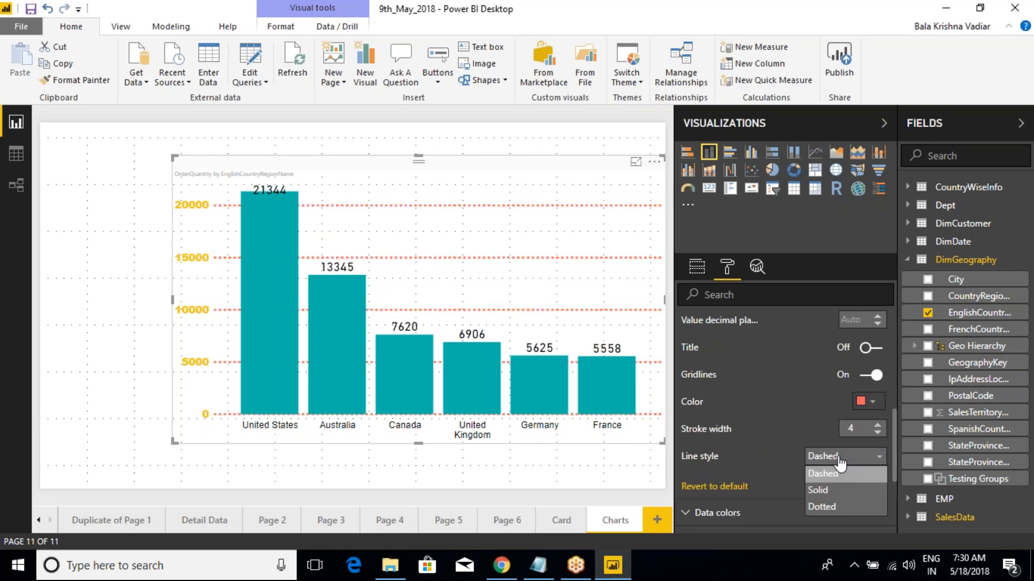
{"action": "left_click", "coordinate": [823, 506]}
{"action": "left_click", "coordinate": [837, 458]}
{"action": "left_click", "coordinate": [834, 490]}
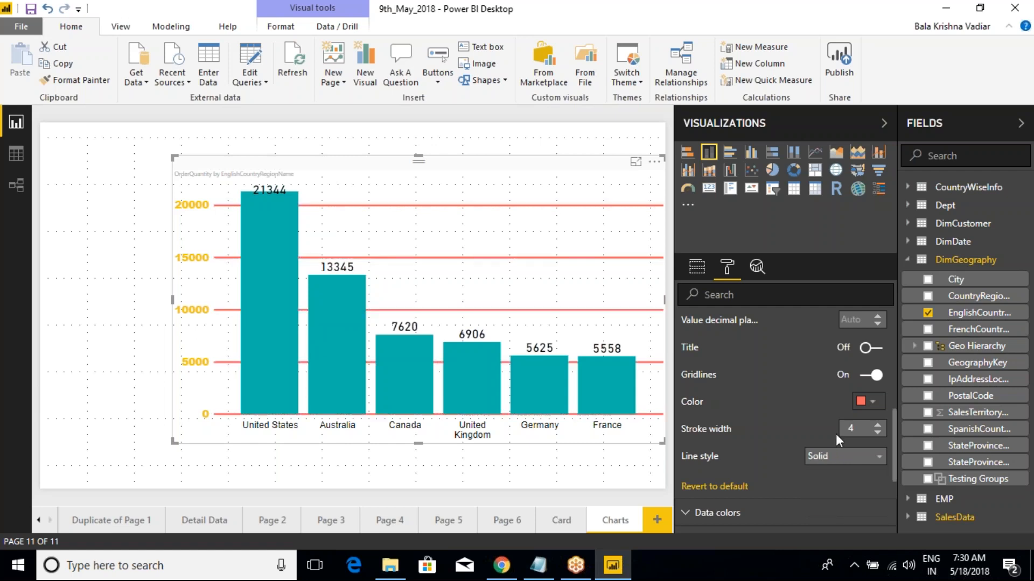
- Turn off the Y-axis gridlines
{"action": "scroll", "coordinate": [748, 379], "scroll_direction": "up", "scroll_amount": 3}
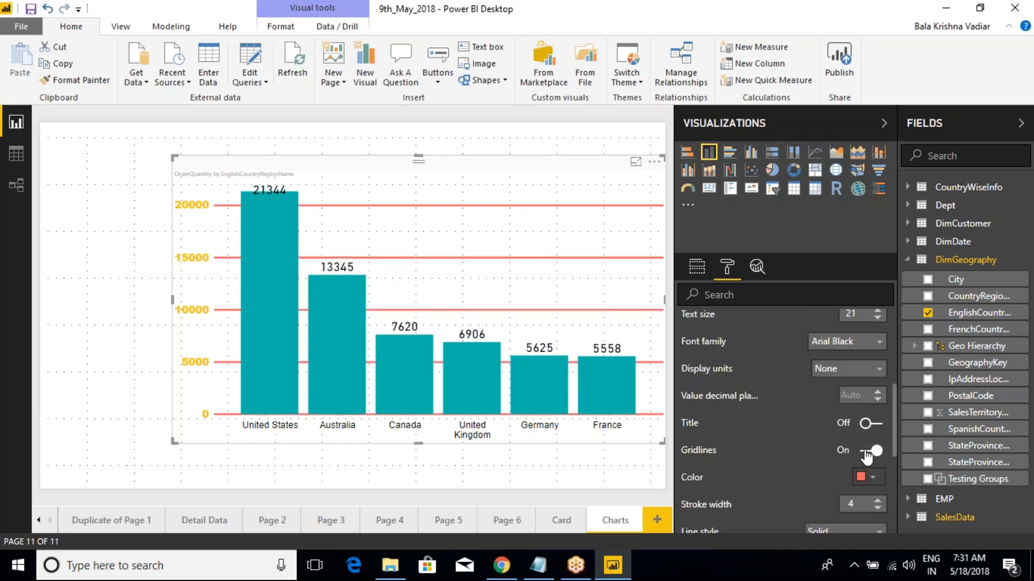
{"action": "left_click", "coordinate": [868, 452]}
{"action": "left_click", "coordinate": [871, 452]}
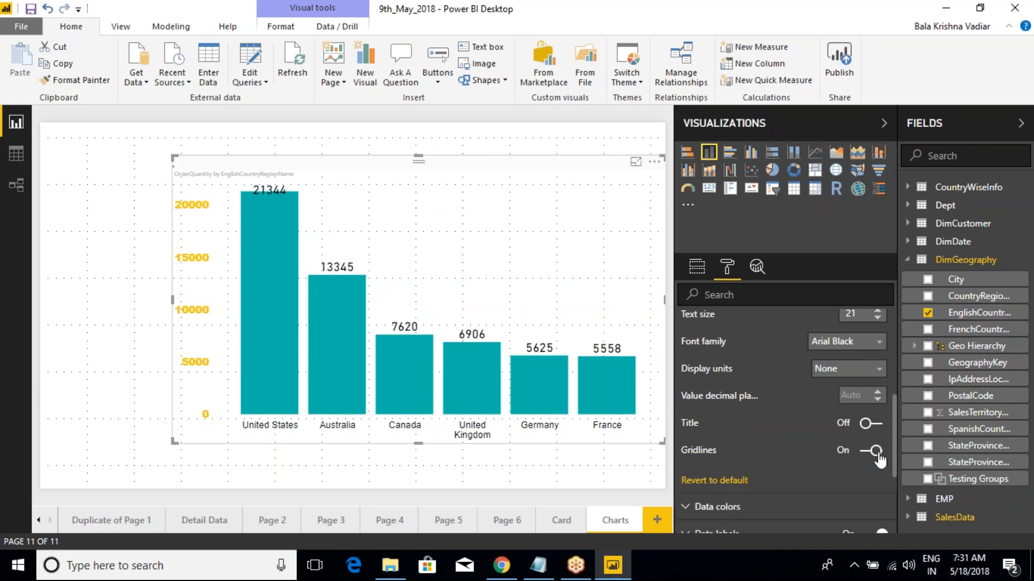
{"action": "left_click", "coordinate": [869, 451]}
- Try the Y-axis title by switching it on and off again, and collapse the Y-axis settings
{"action": "left_click", "coordinate": [871, 426]}
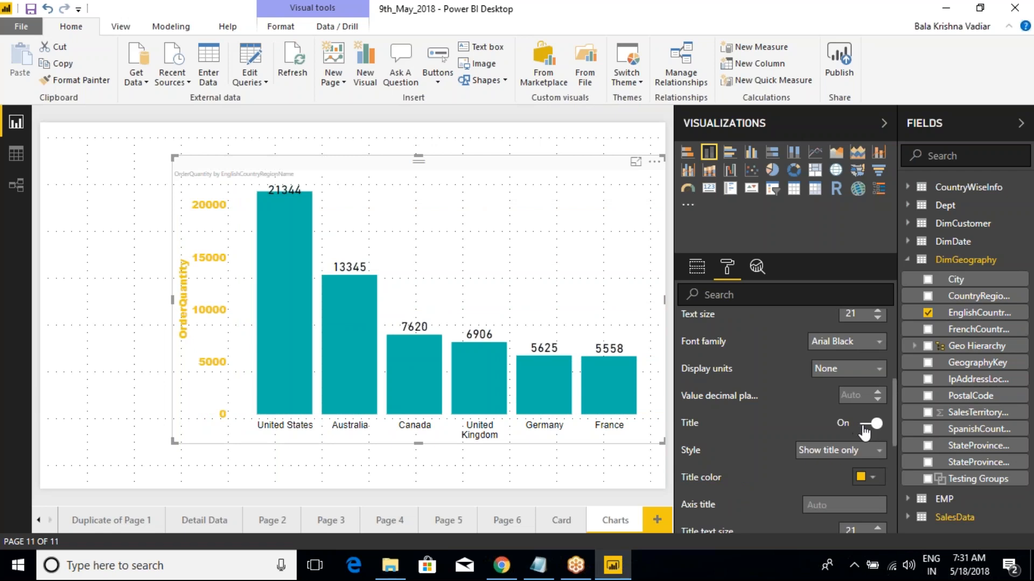
{"action": "left_click", "coordinate": [870, 425]}
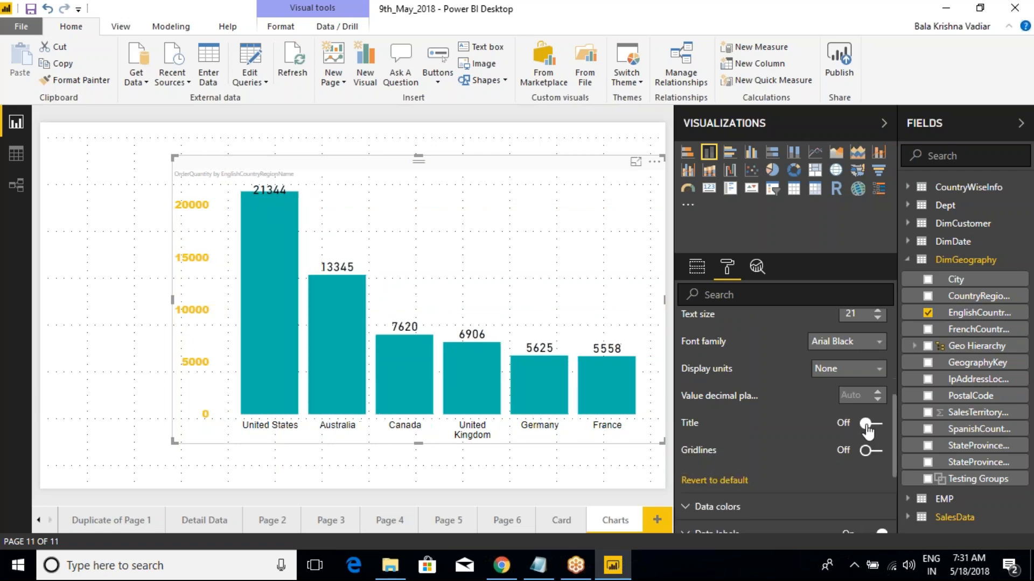
{"action": "scroll", "coordinate": [779, 396], "scroll_direction": "up", "scroll_amount": 3}
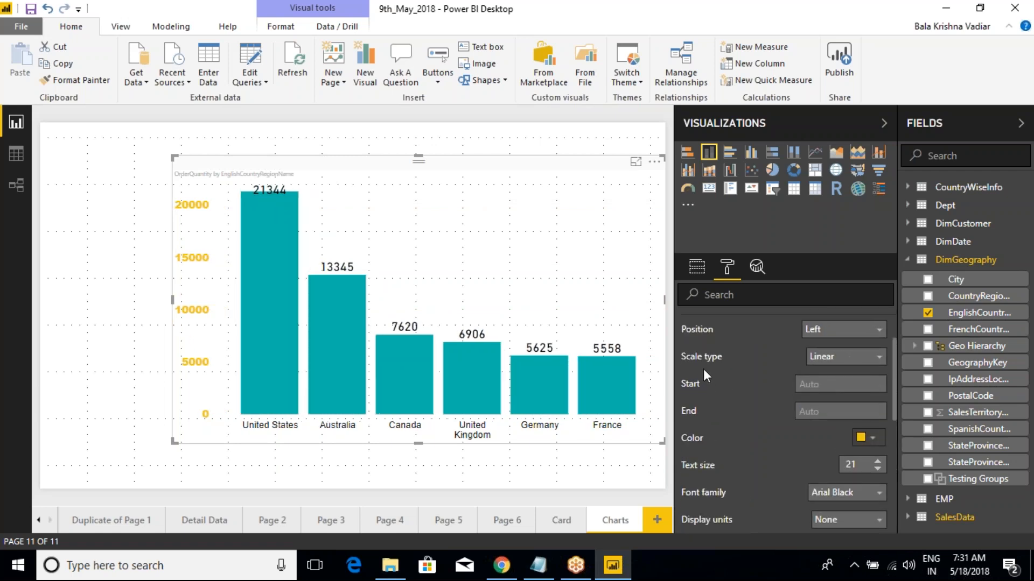
{"action": "scroll", "coordinate": [703, 370], "scroll_direction": "up", "scroll_amount": 2}
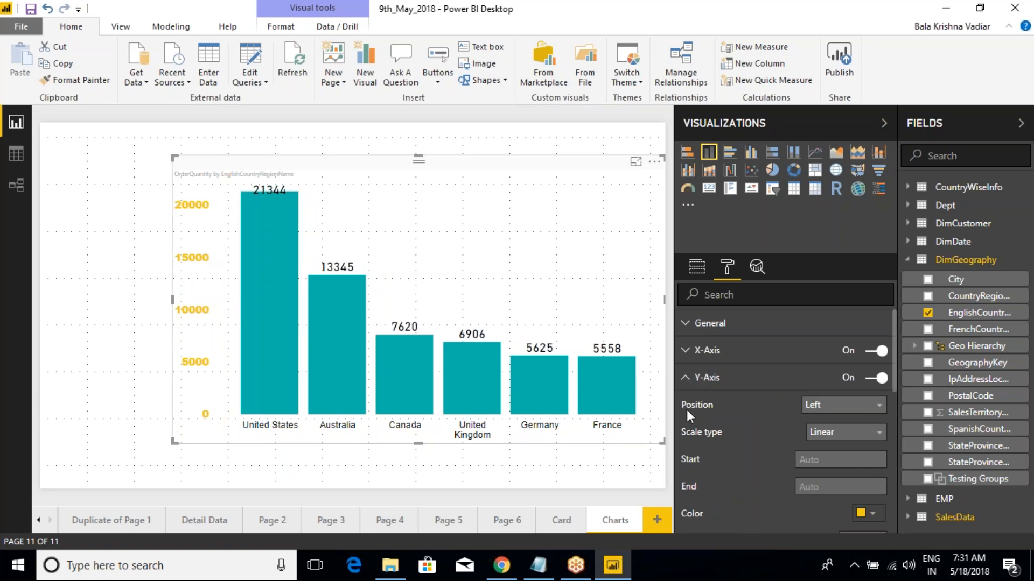
{"action": "left_click", "coordinate": [690, 381]}
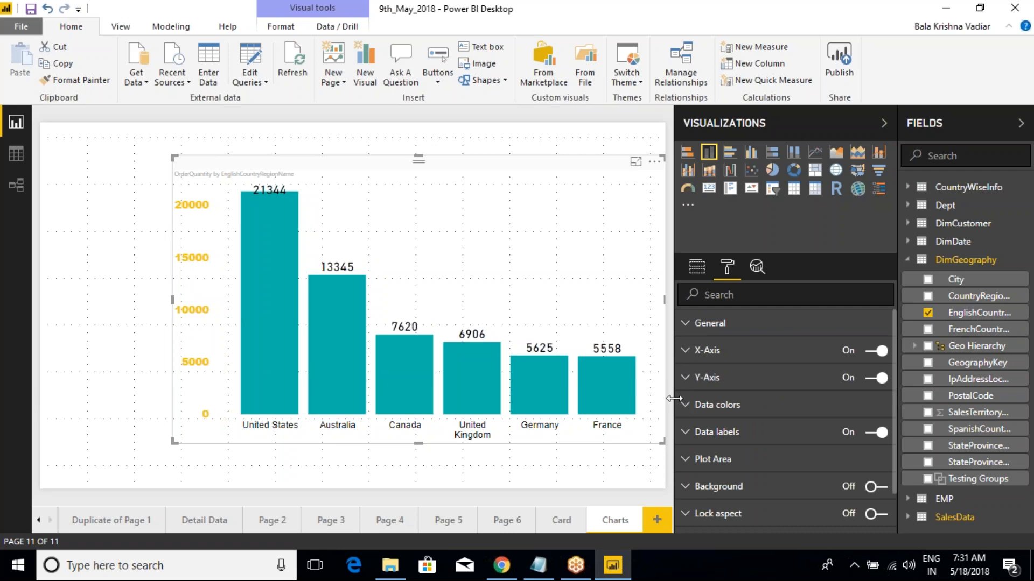
- Set the columns' default data color to red from the recent colors
{"action": "scroll", "coordinate": [691, 414], "scroll_direction": "down", "scroll_amount": 1}
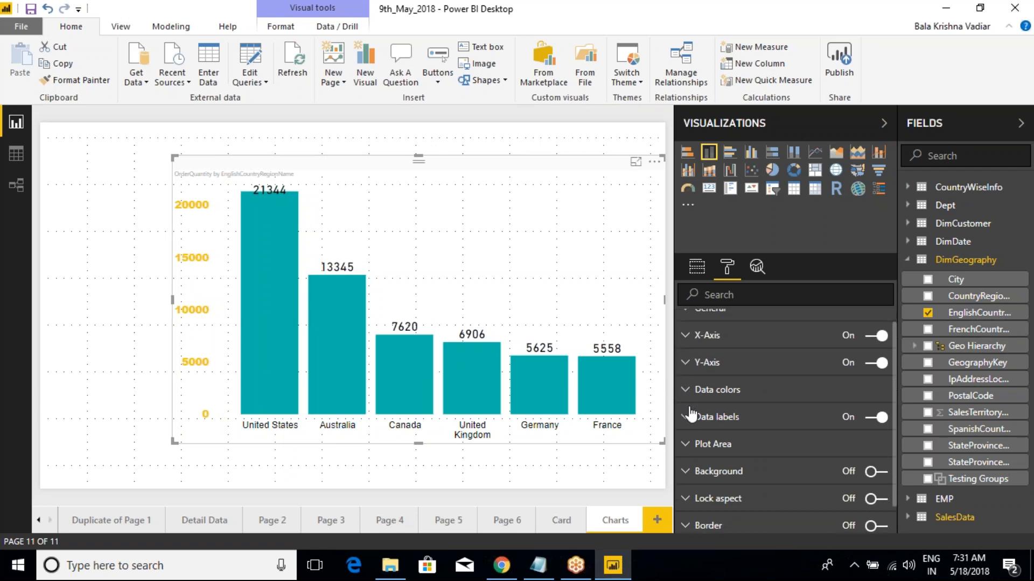
{"action": "left_click", "coordinate": [687, 361]}
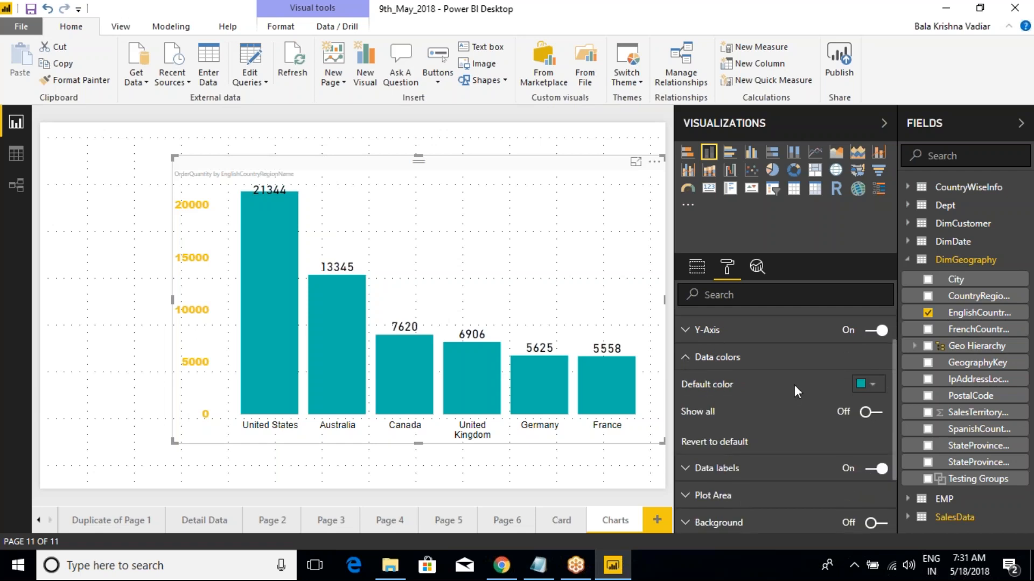
{"action": "left_click", "coordinate": [872, 385]}
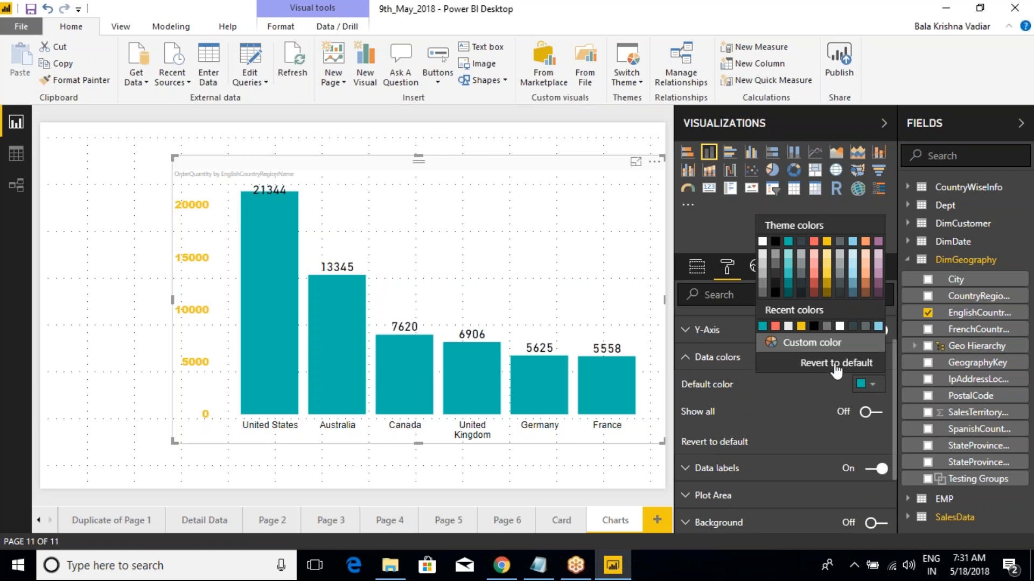
{"action": "left_click", "coordinate": [775, 327]}
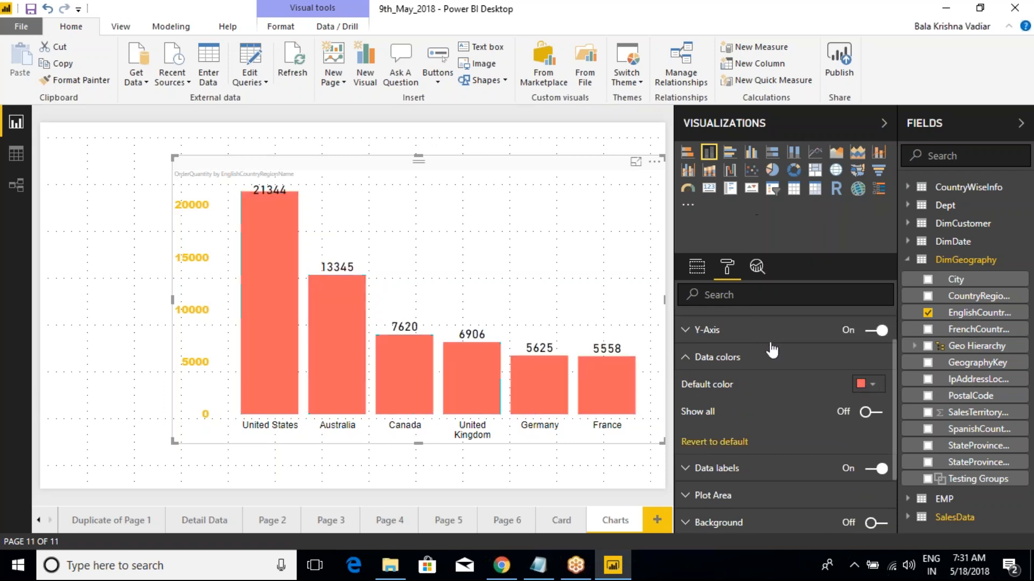
- Change the columns' default data color to a custom light green
{"action": "left_click", "coordinate": [867, 385]}
{"action": "left_click", "coordinate": [805, 351]}
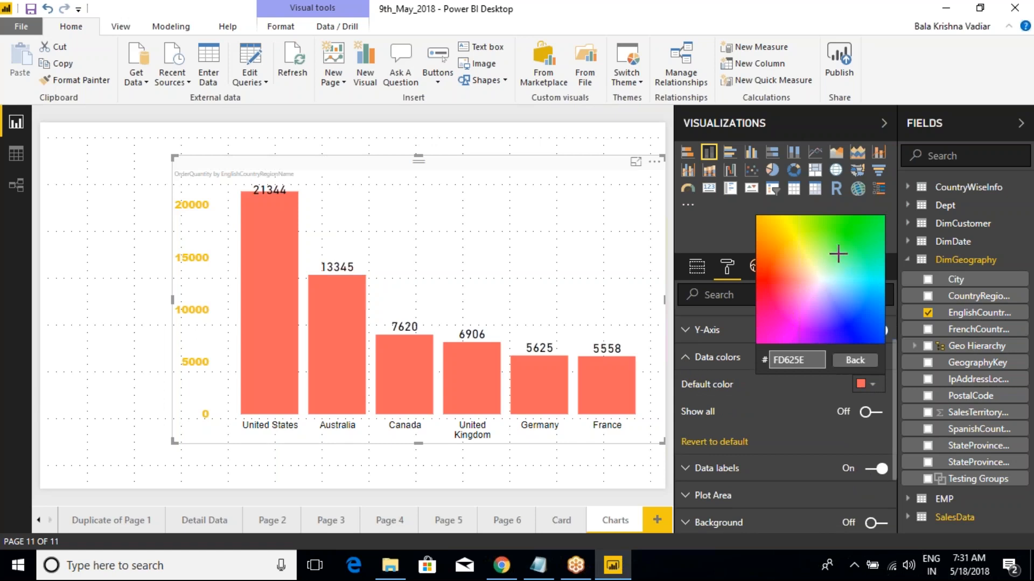
{"action": "left_click", "coordinate": [828, 248]}
- Change the columns' default data color to a custom turquoise green
{"action": "left_click", "coordinate": [868, 385]}
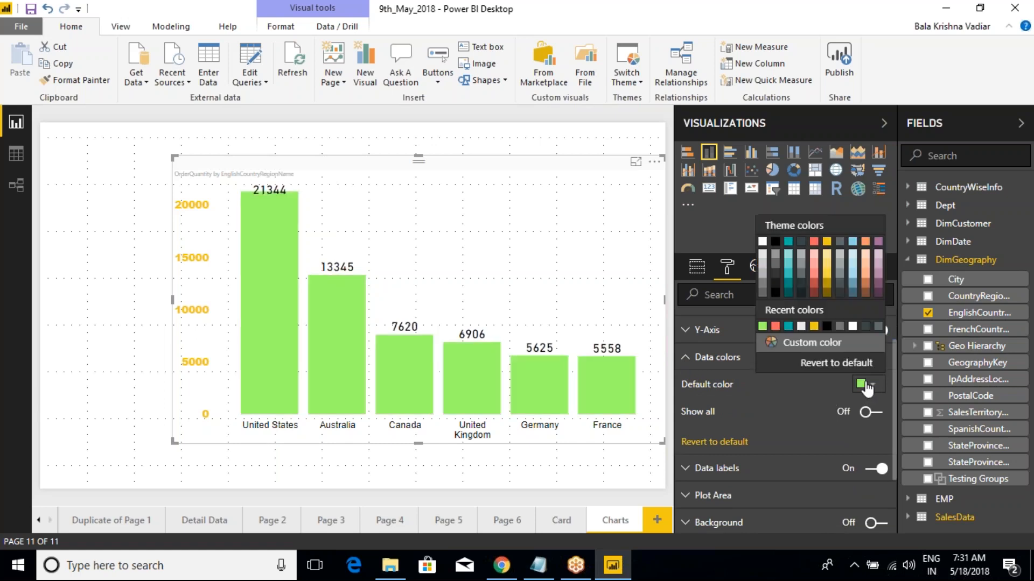
{"action": "left_click", "coordinate": [838, 343]}
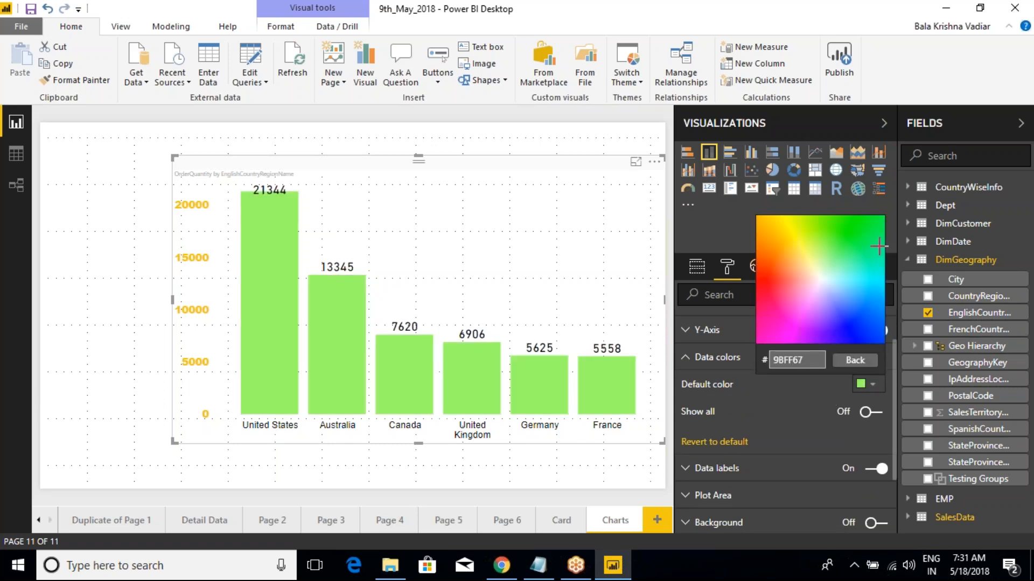
{"action": "left_click", "coordinate": [878, 261]}
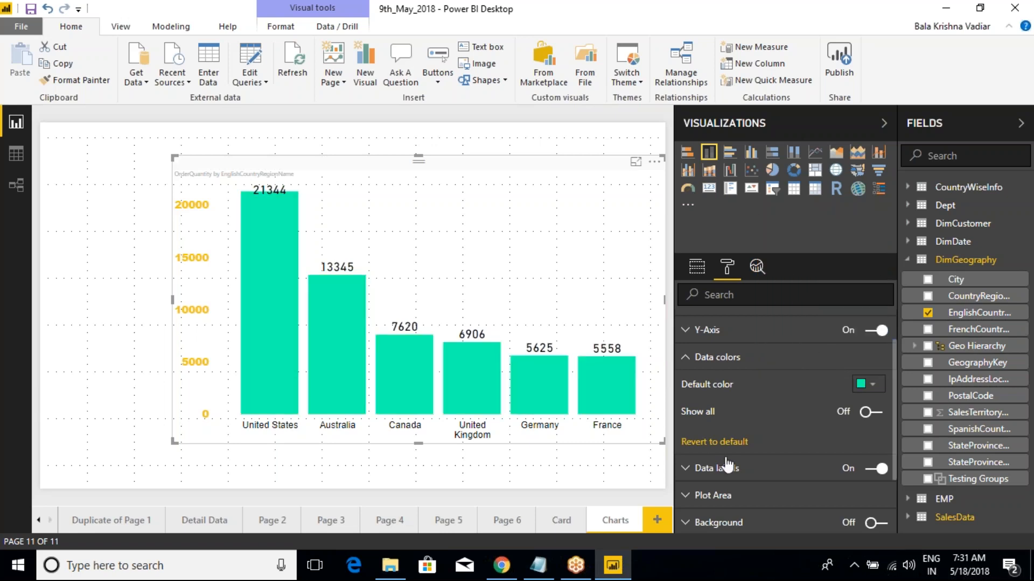
{"action": "mouse_move", "coordinate": [429, 380]}
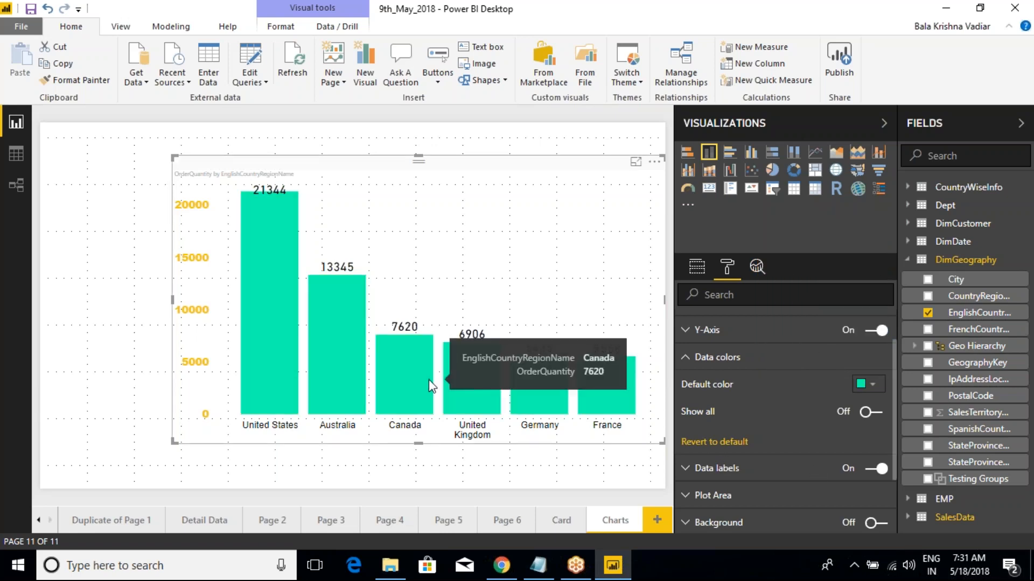
{"action": "left_click_drag", "start_coordinate": [242, 409], "coordinate": [289, 453]}
{"action": "left_click_drag", "start_coordinate": [257, 389], "coordinate": [272, 338]}
{"action": "left_click_drag", "start_coordinate": [327, 425], "coordinate": [336, 363]}
{"action": "left_click_drag", "start_coordinate": [402, 438], "coordinate": [423, 358]}
{"action": "left_click_drag", "start_coordinate": [460, 428], "coordinate": [486, 371]}
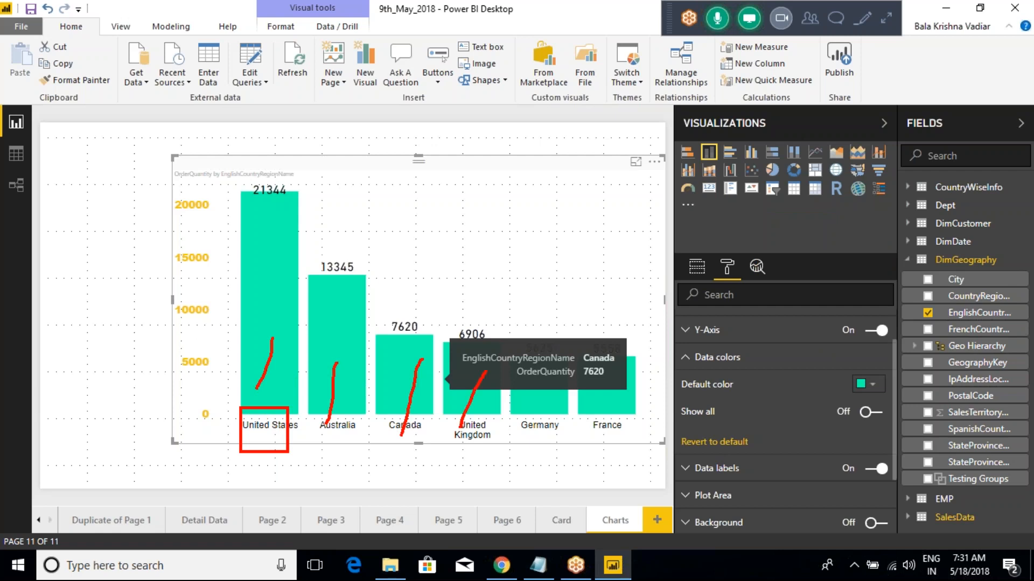
{"action": "key", "text": "Escape"}
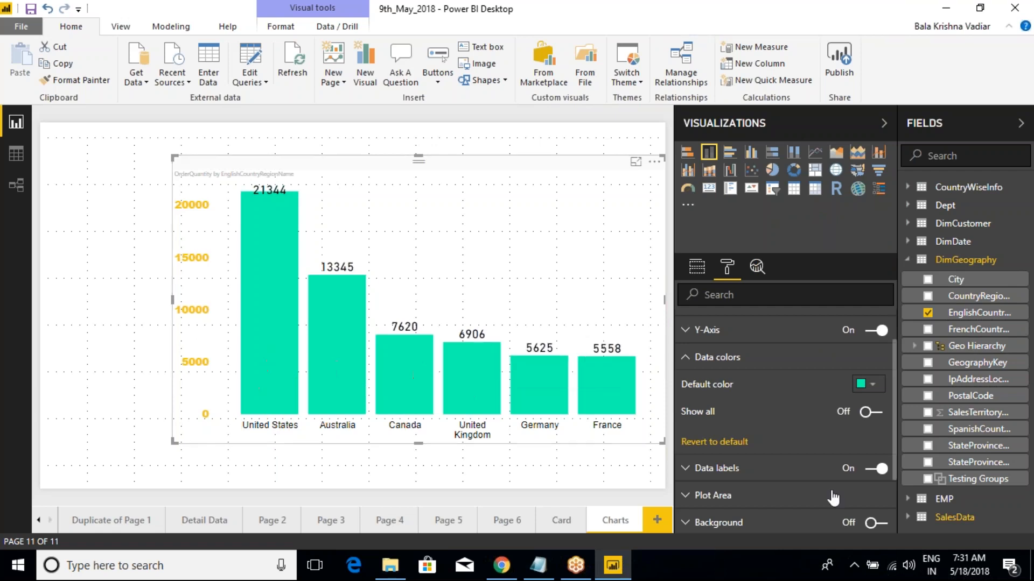
- Show the individual data colors for all countries, and set United States to red and Australia to yellow
{"action": "left_click", "coordinate": [876, 414]}
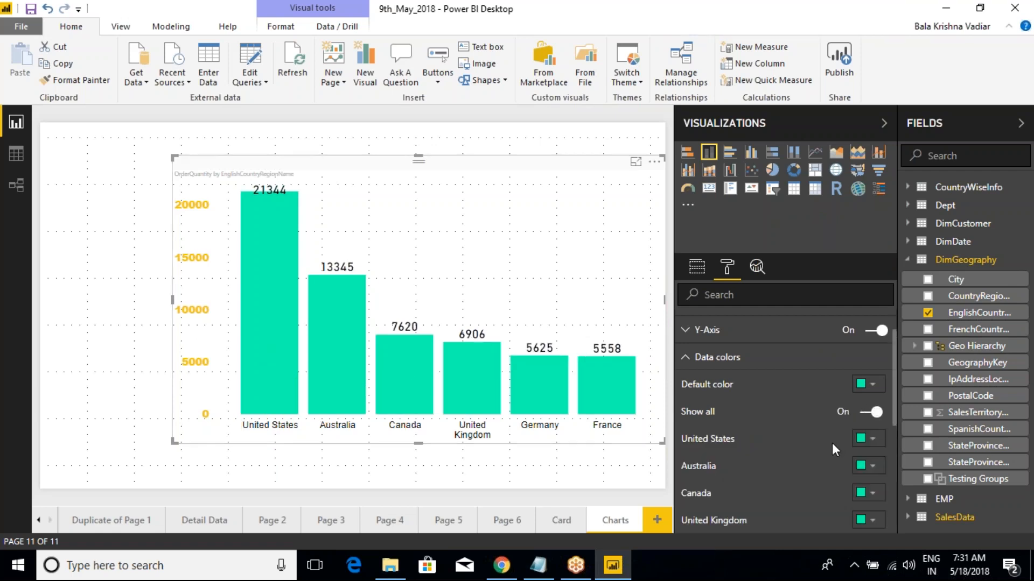
{"action": "scroll", "coordinate": [832, 444], "scroll_direction": "down", "scroll_amount": 3}
{"action": "scroll", "coordinate": [817, 427], "scroll_direction": "up", "scroll_amount": 3}
{"action": "left_click", "coordinate": [868, 438]}
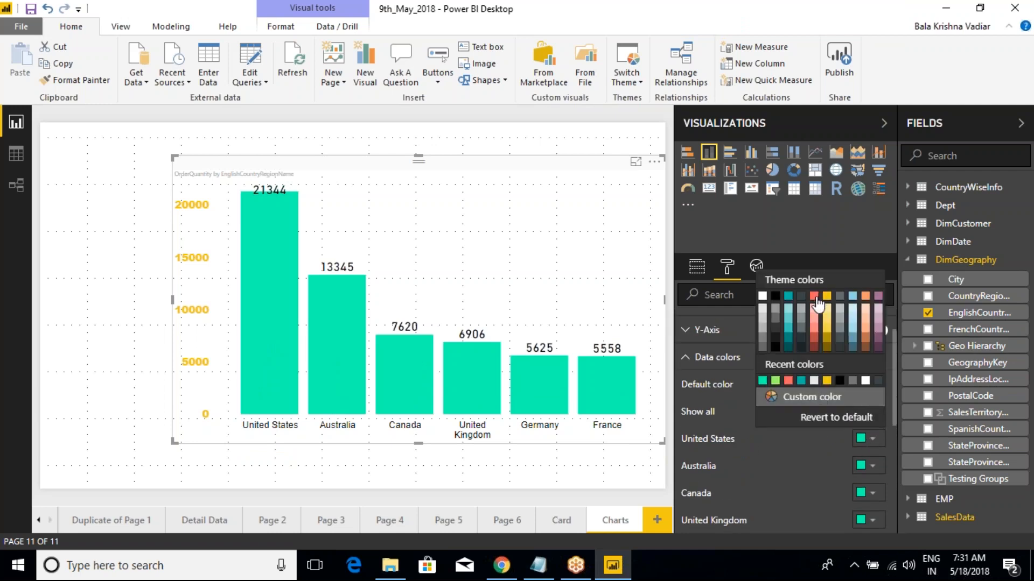
{"action": "left_click", "coordinate": [813, 296]}
{"action": "left_click", "coordinate": [873, 467]}
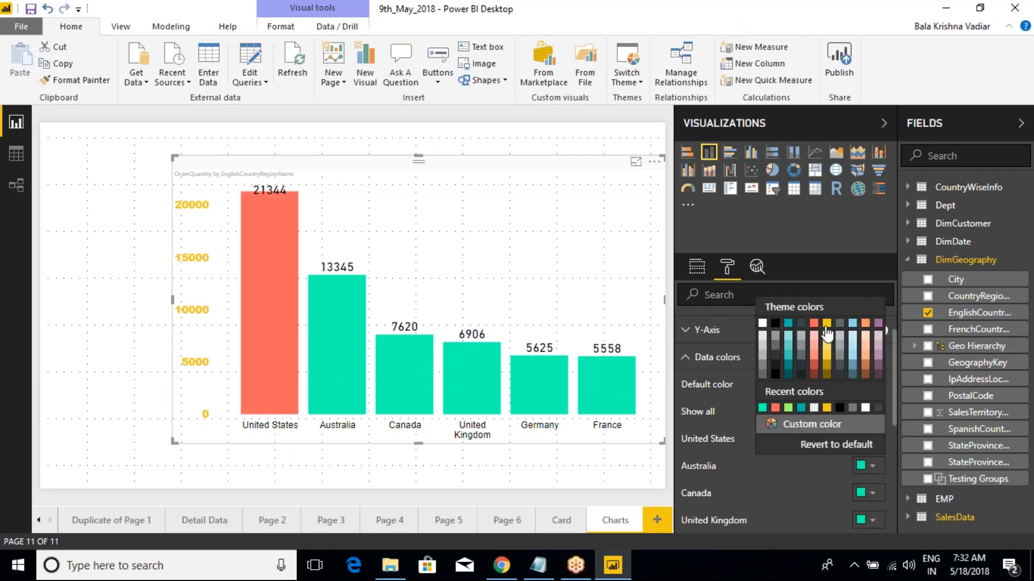
{"action": "left_click", "coordinate": [802, 328]}
- Set the Canada column to orange and the Germany column to gray, and save the report
{"action": "scroll", "coordinate": [790, 428], "scroll_direction": "down", "scroll_amount": 2}
{"action": "left_click", "coordinate": [867, 415]}
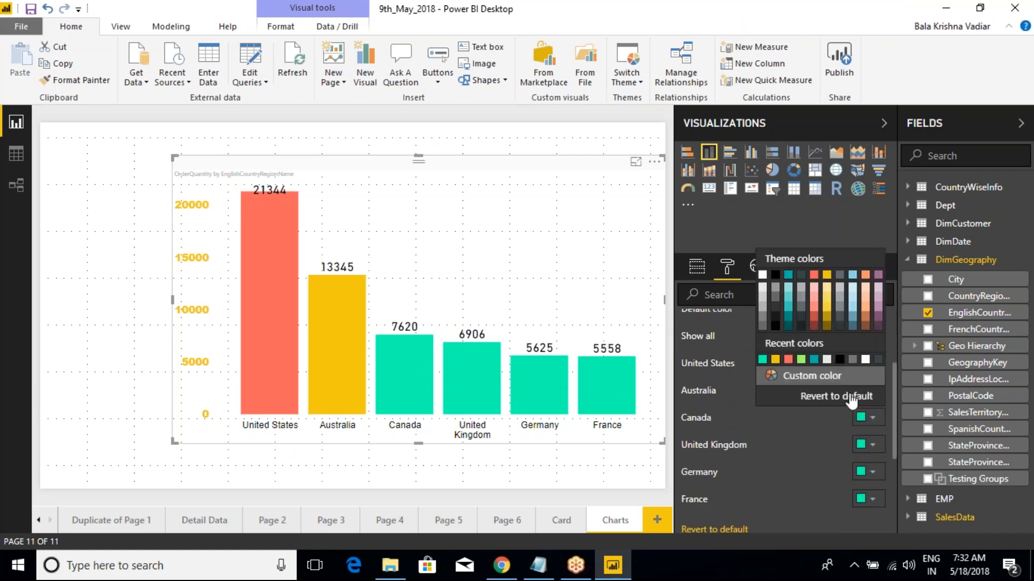
{"action": "left_click", "coordinate": [867, 282]}
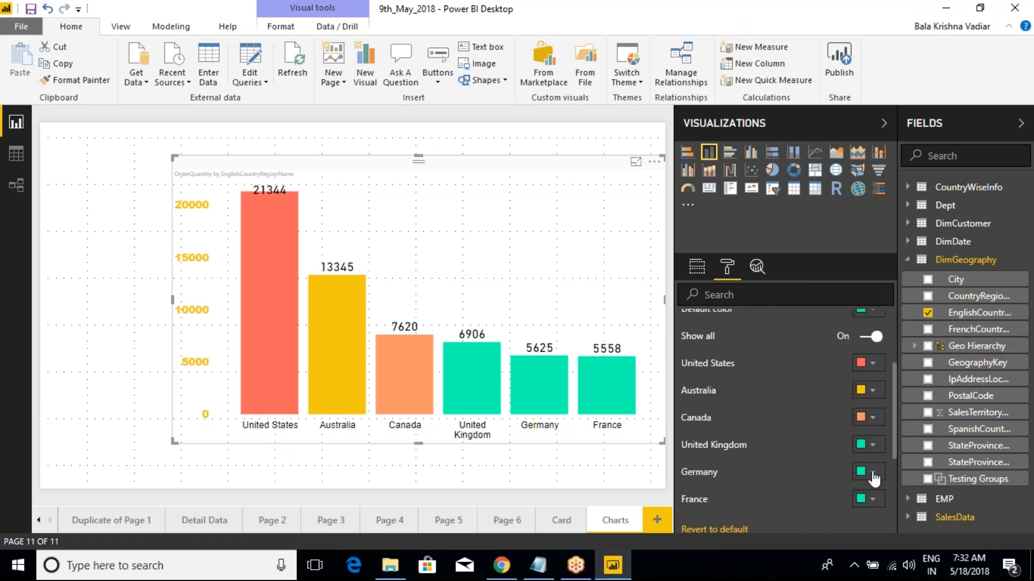
{"action": "left_click", "coordinate": [872, 473]}
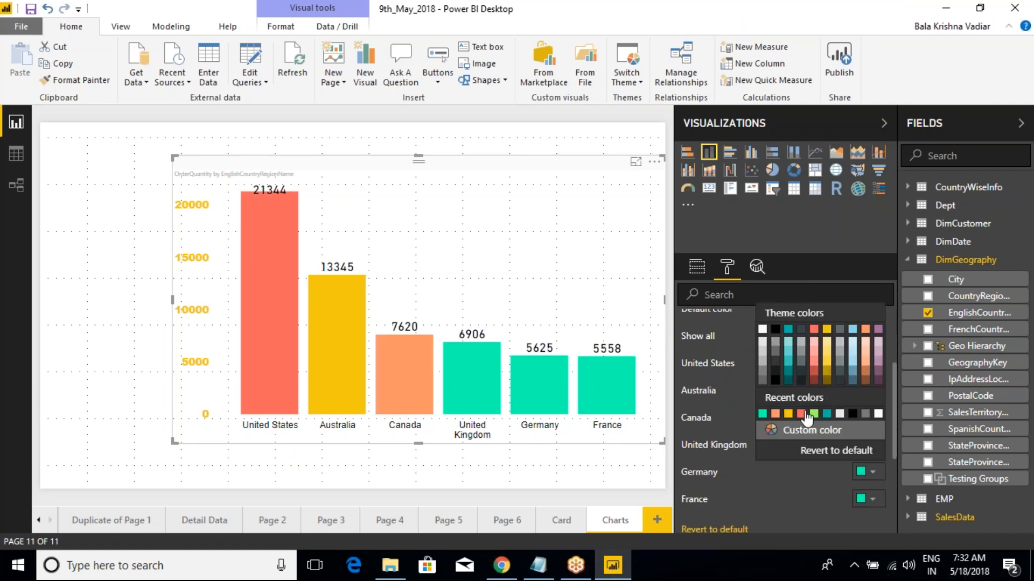
{"action": "left_click", "coordinate": [864, 414]}
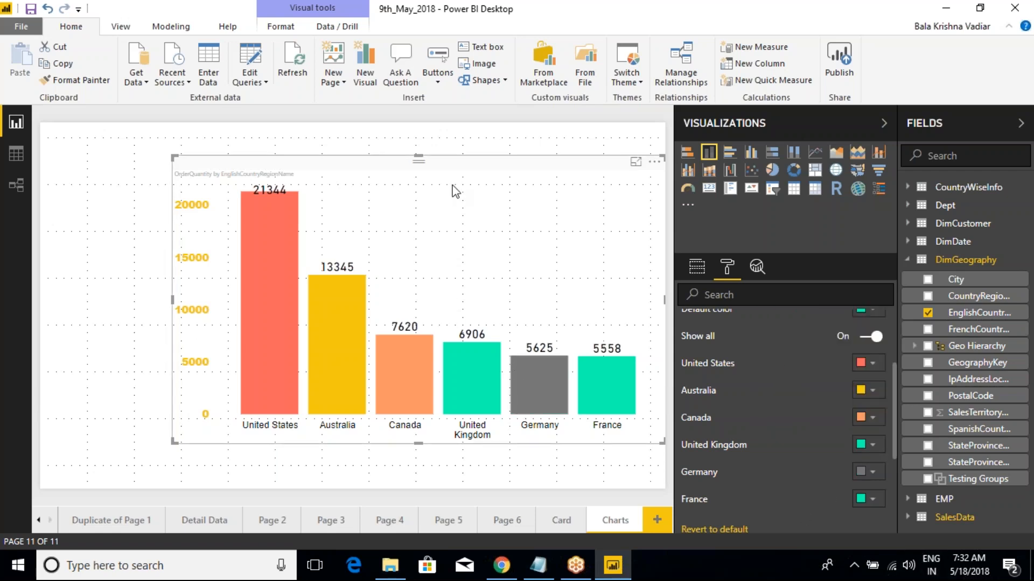
{"action": "left_click", "coordinate": [30, 9]}
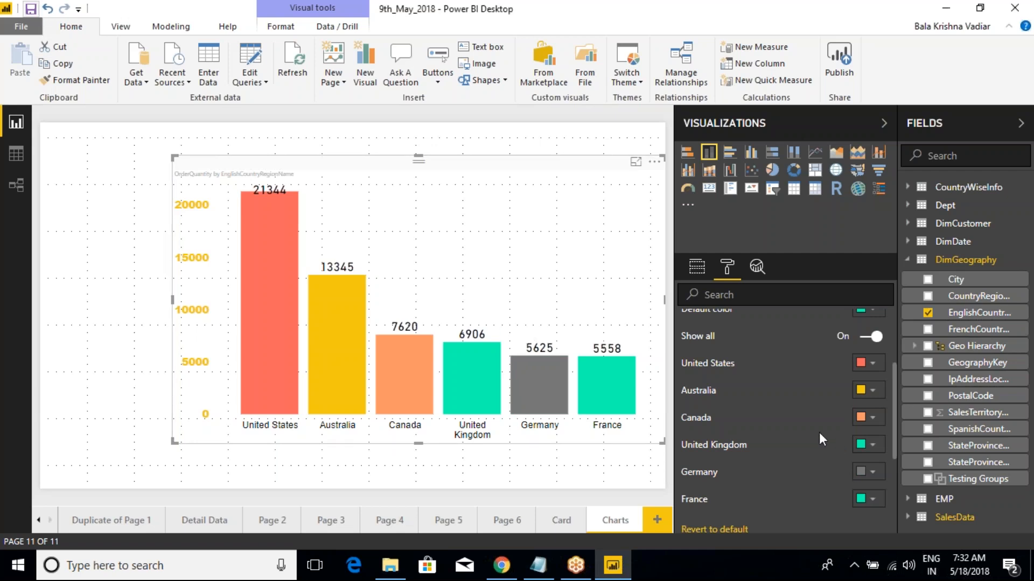
- Switch off showing all country colors and revert the columns' default color to the theme default
{"action": "scroll", "coordinate": [816, 431], "scroll_direction": "up", "scroll_amount": 3}
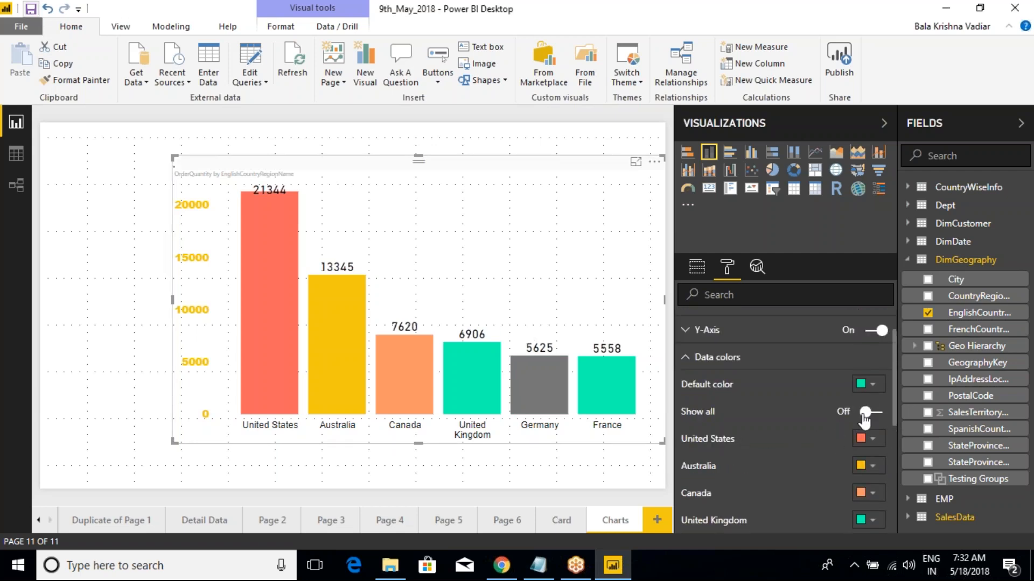
{"action": "left_click", "coordinate": [872, 412]}
{"action": "left_click", "coordinate": [867, 388]}
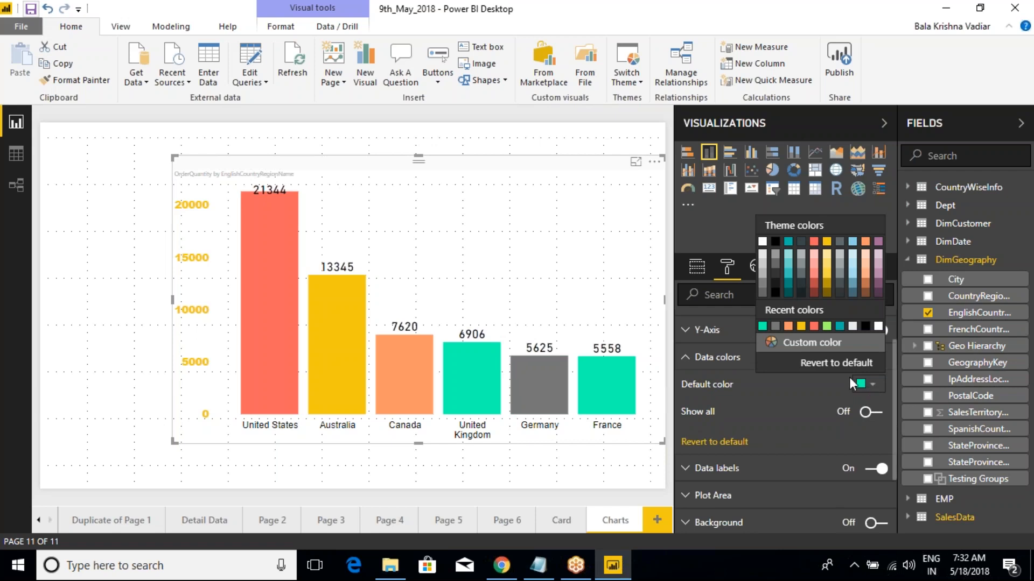
{"action": "left_click", "coordinate": [840, 363]}
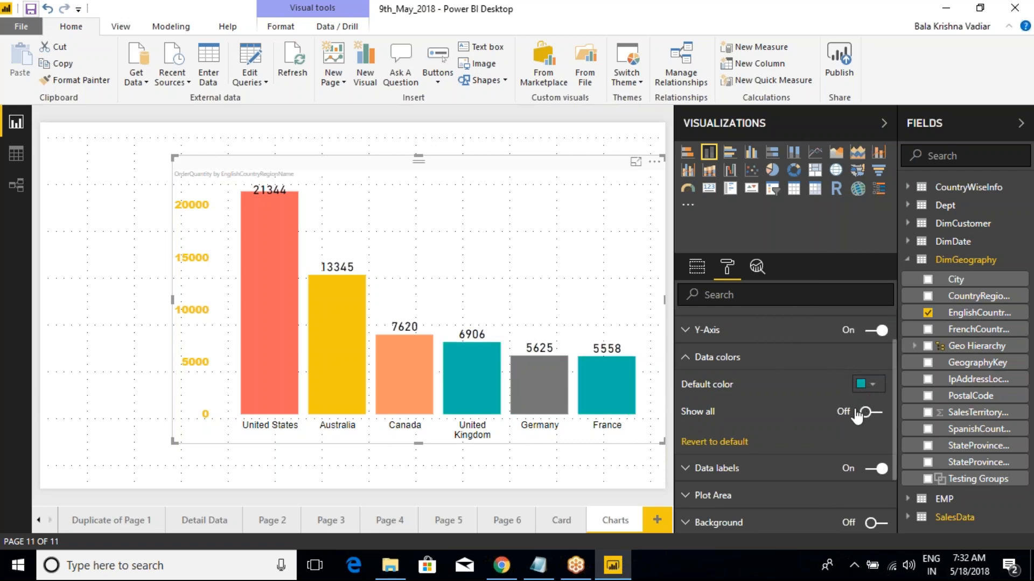
{"action": "left_click", "coordinate": [867, 390]}
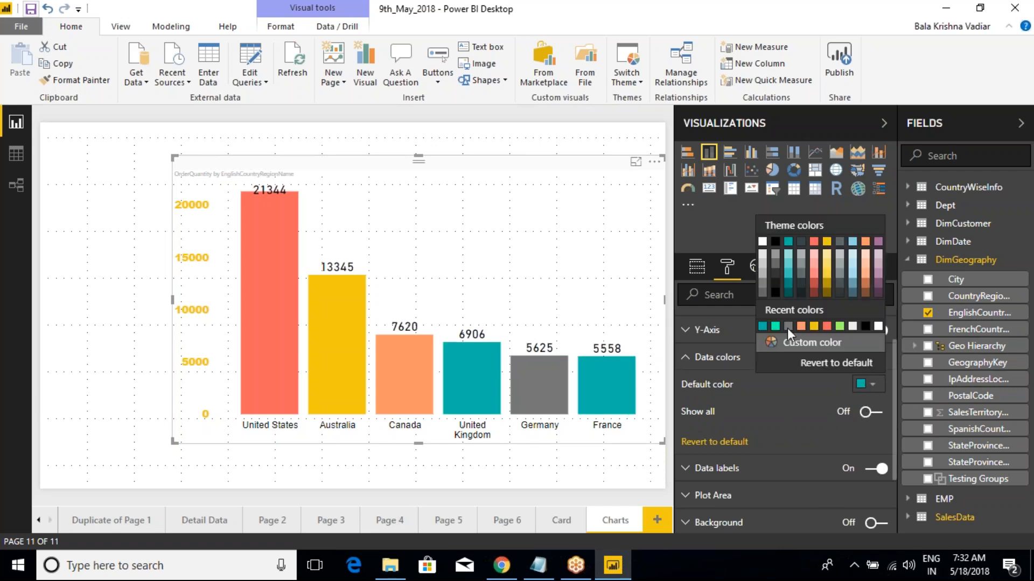
{"action": "left_click", "coordinate": [864, 386]}
- Show all country colors again, revert all data color settings to default, and collapse the data color settings
{"action": "left_click", "coordinate": [871, 413]}
{"action": "scroll", "coordinate": [832, 425], "scroll_direction": "down", "scroll_amount": 2}
{"action": "scroll", "coordinate": [831, 427], "scroll_direction": "down", "scroll_amount": 2}
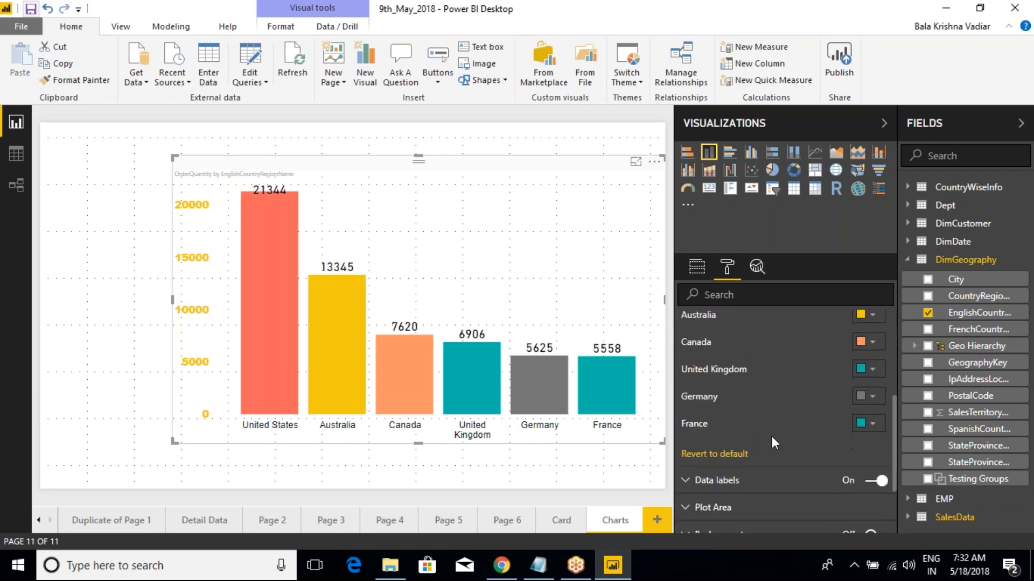
{"action": "left_click", "coordinate": [739, 454]}
{"action": "scroll", "coordinate": [786, 431], "scroll_direction": "up", "scroll_amount": 2}
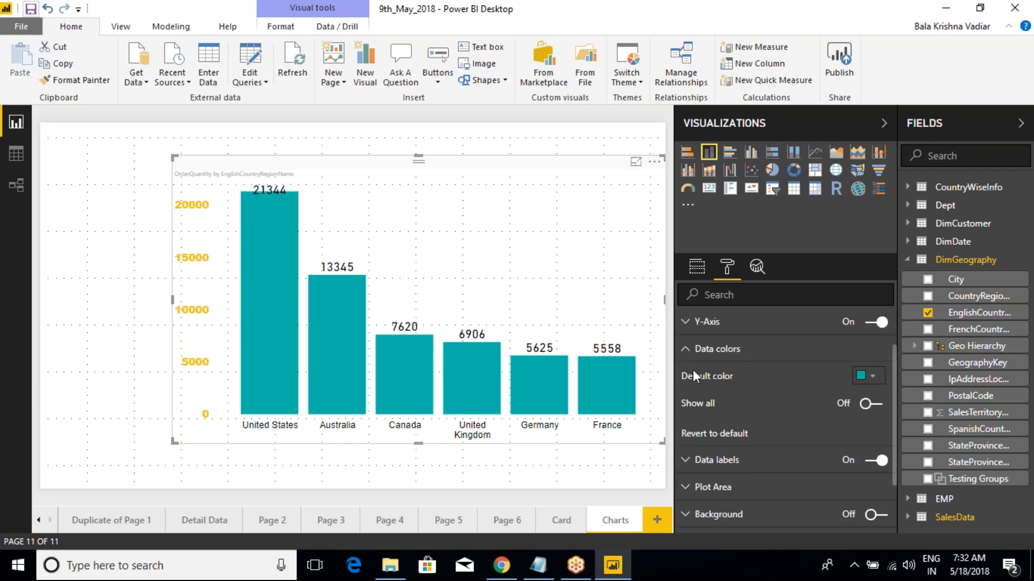
{"action": "left_click", "coordinate": [687, 355]}
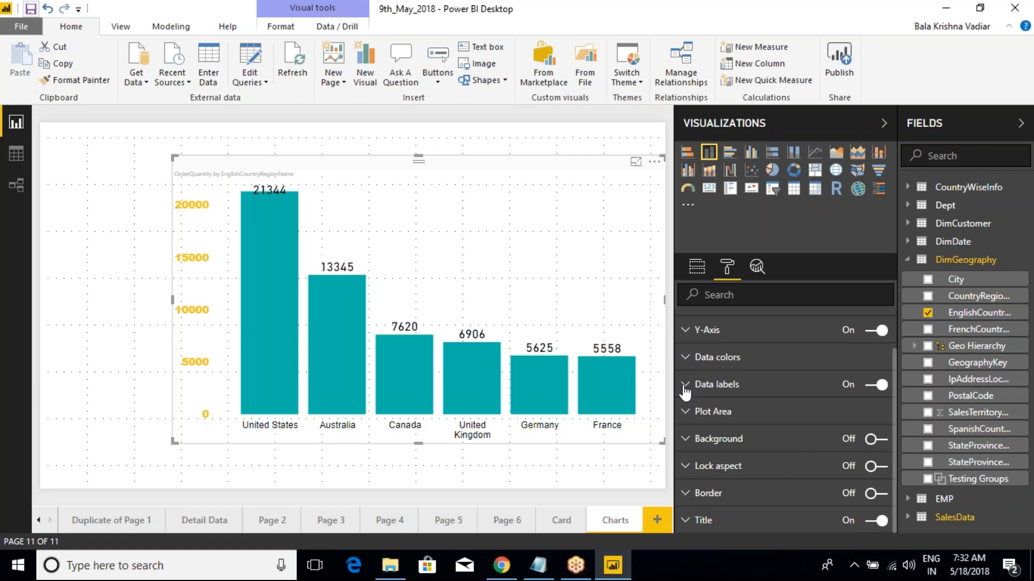
- Expand the data label settings and try switching the labels off and on again
{"action": "left_click", "coordinate": [685, 385]}
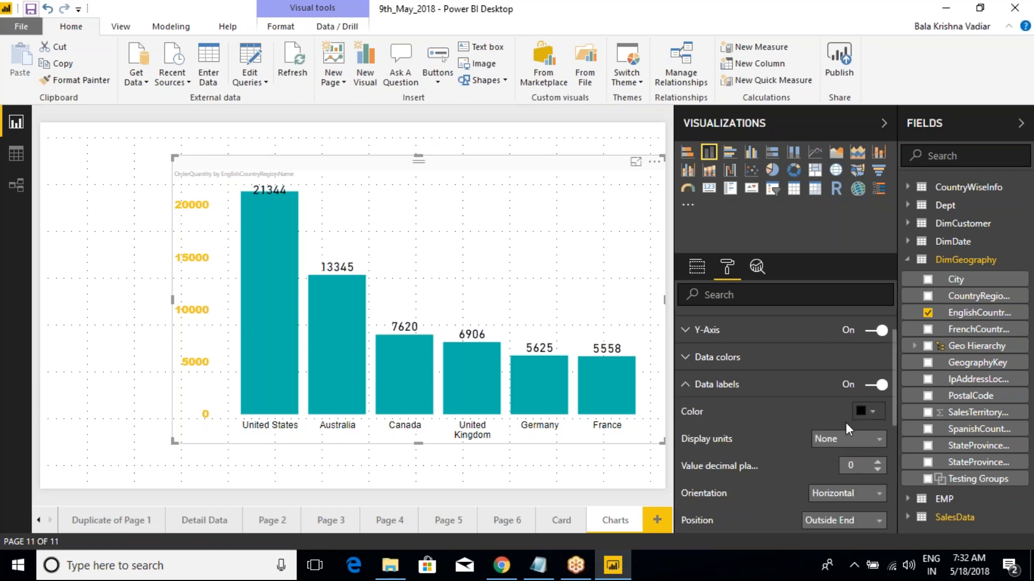
{"action": "left_click", "coordinate": [868, 387]}
{"action": "left_click", "coordinate": [877, 387]}
- Show a background behind the data labels and set its color to yellow
{"action": "scroll", "coordinate": [848, 402], "scroll_direction": "down", "scroll_amount": 2}
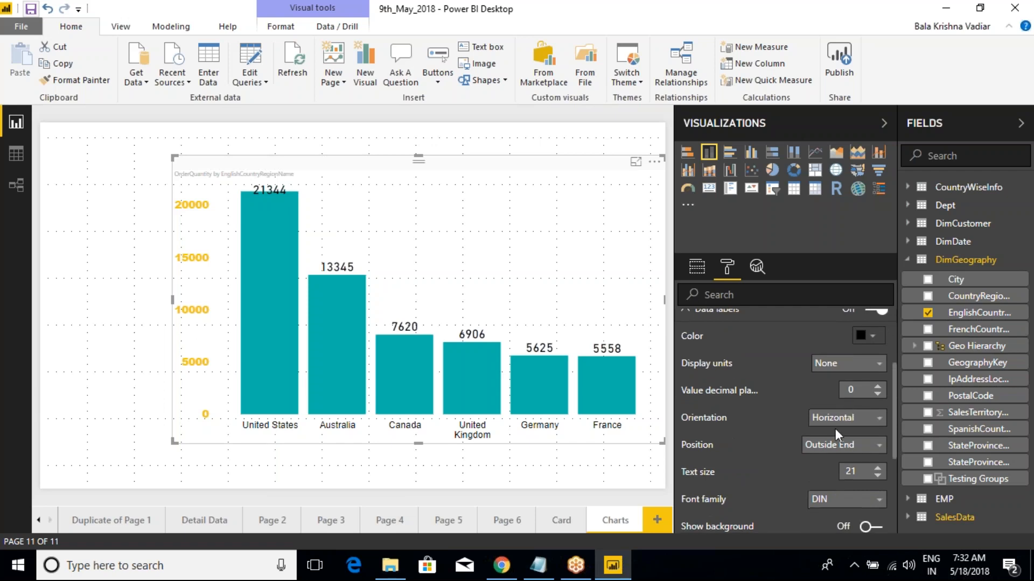
{"action": "scroll", "coordinate": [830, 467], "scroll_direction": "down", "scroll_amount": 2}
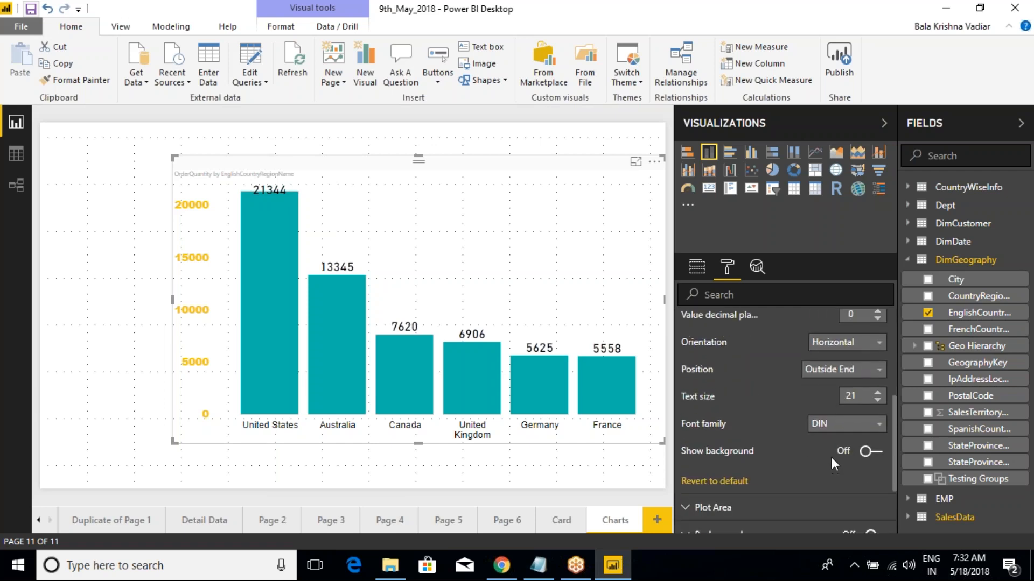
{"action": "left_click", "coordinate": [871, 451]}
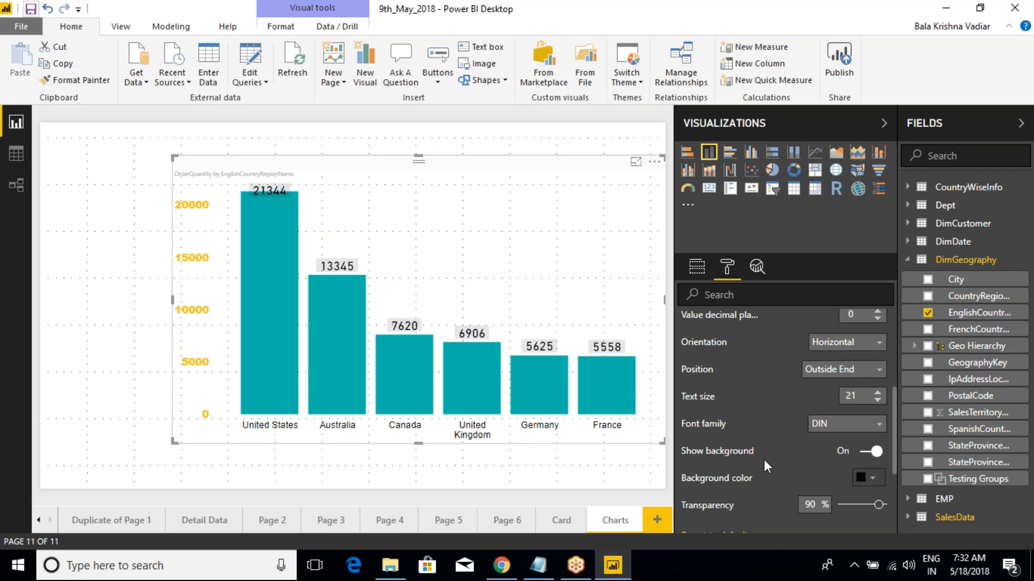
{"action": "left_click", "coordinate": [866, 478]}
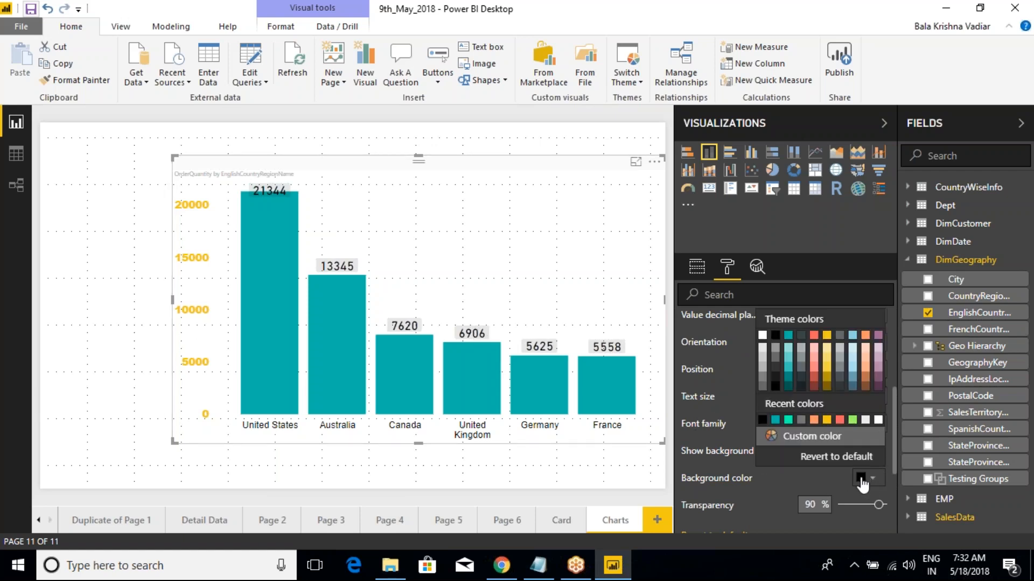
{"action": "left_click", "coordinate": [825, 346]}
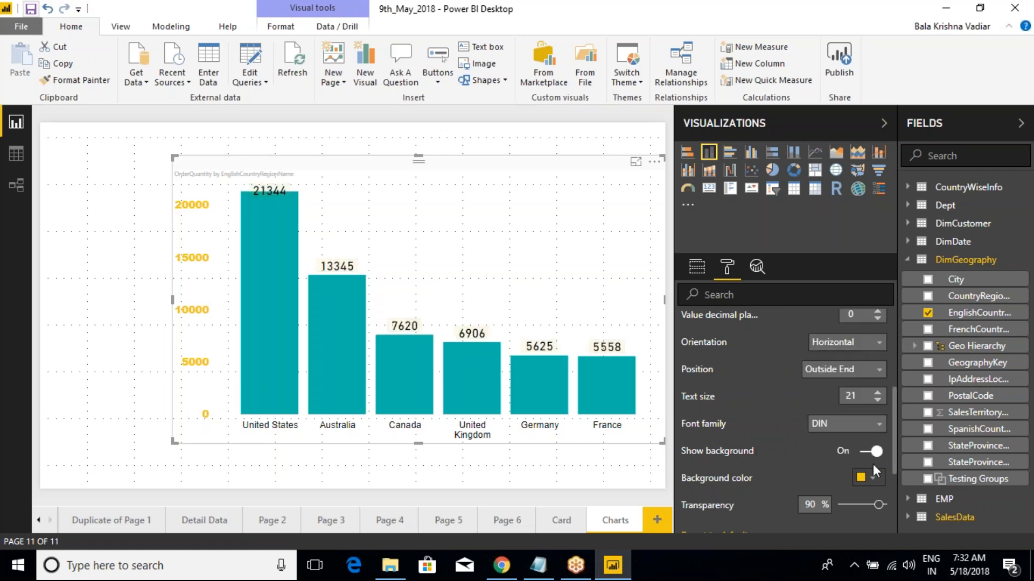
- Set the data label background transparency to 30% and collapse the data label settings
{"action": "scroll", "coordinate": [835, 468], "scroll_direction": "down", "scroll_amount": 1}
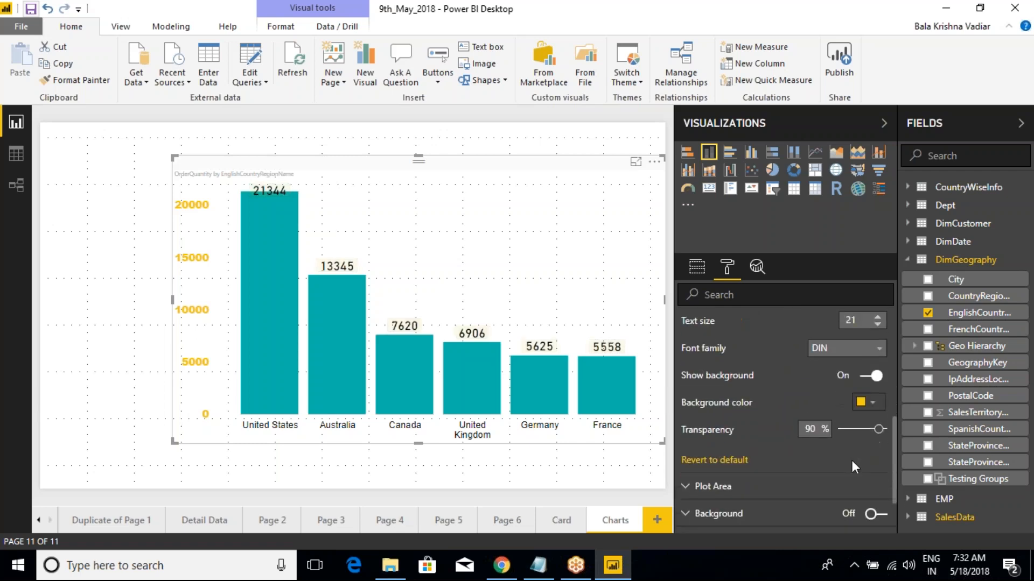
{"action": "left_click", "coordinate": [860, 429]}
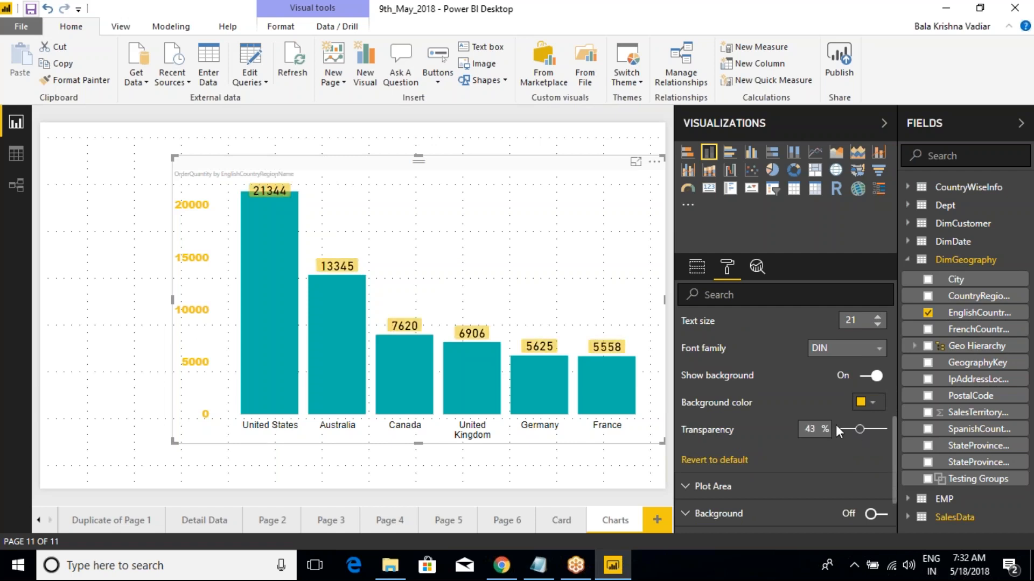
{"action": "mouse_move", "coordinate": [850, 428]}
{"action": "left_mouse_down"}
{"action": "mouse_move", "coordinate": [831, 428]}
{"action": "mouse_move", "coordinate": [893, 424]}
{"action": "mouse_move", "coordinate": [851, 429]}
{"action": "left_mouse_up"}
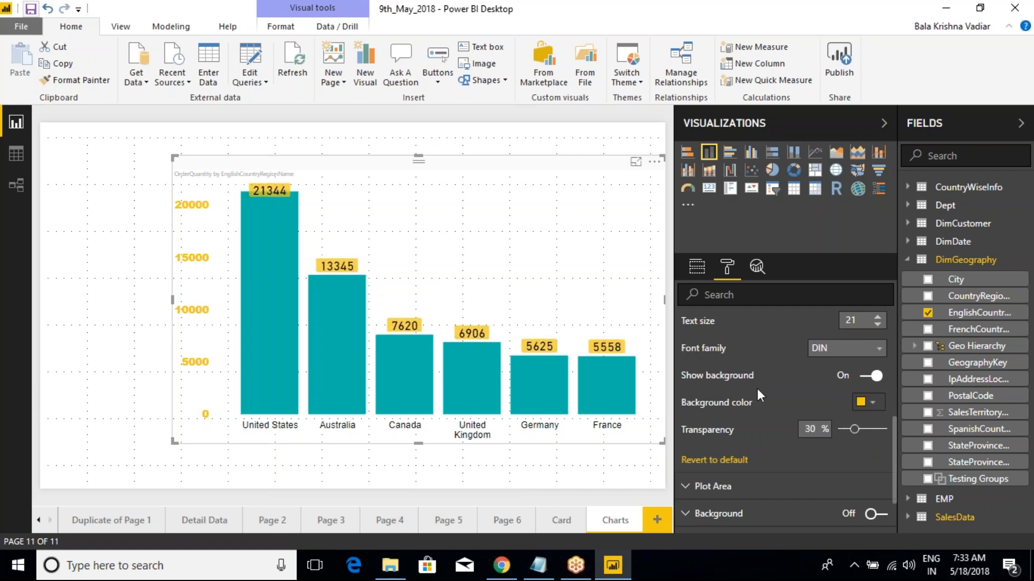
{"action": "scroll", "coordinate": [756, 388], "scroll_direction": "up", "scroll_amount": 10}
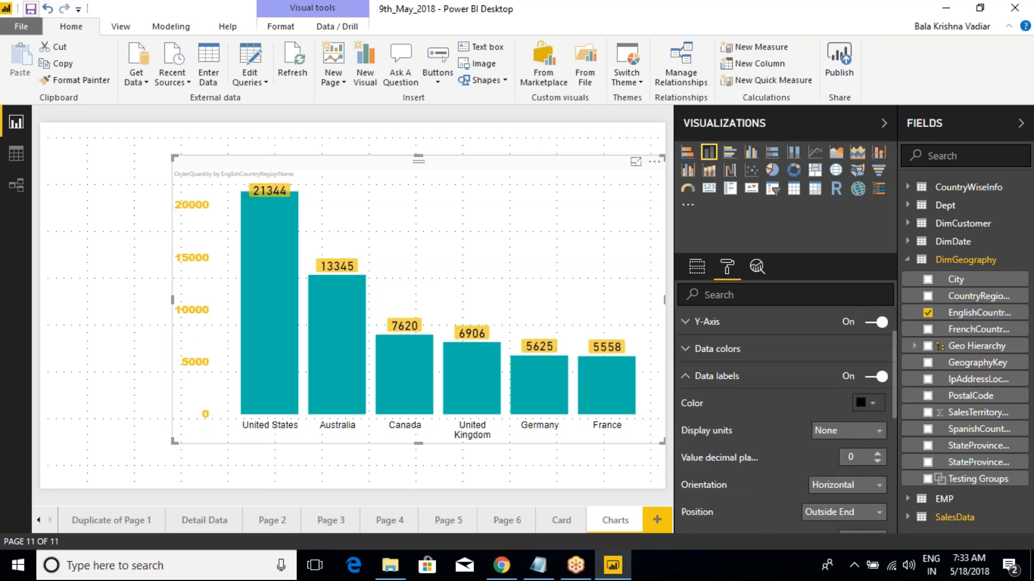
{"action": "scroll", "coordinate": [758, 393], "scroll_direction": "down", "scroll_amount": 8}
{"action": "scroll", "coordinate": [756, 389], "scroll_direction": "up", "scroll_amount": 8}
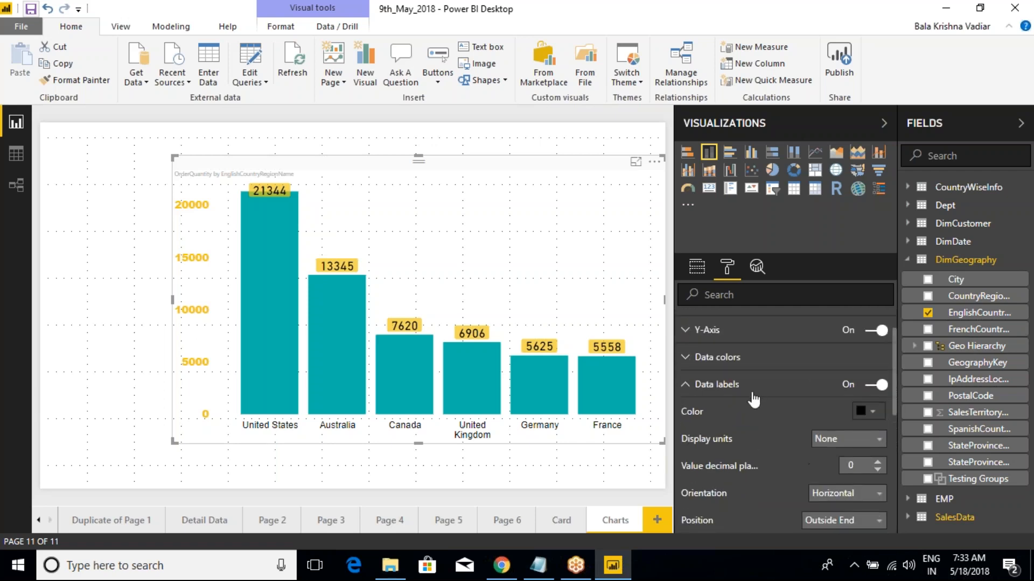
{"action": "left_click", "coordinate": [688, 386]}
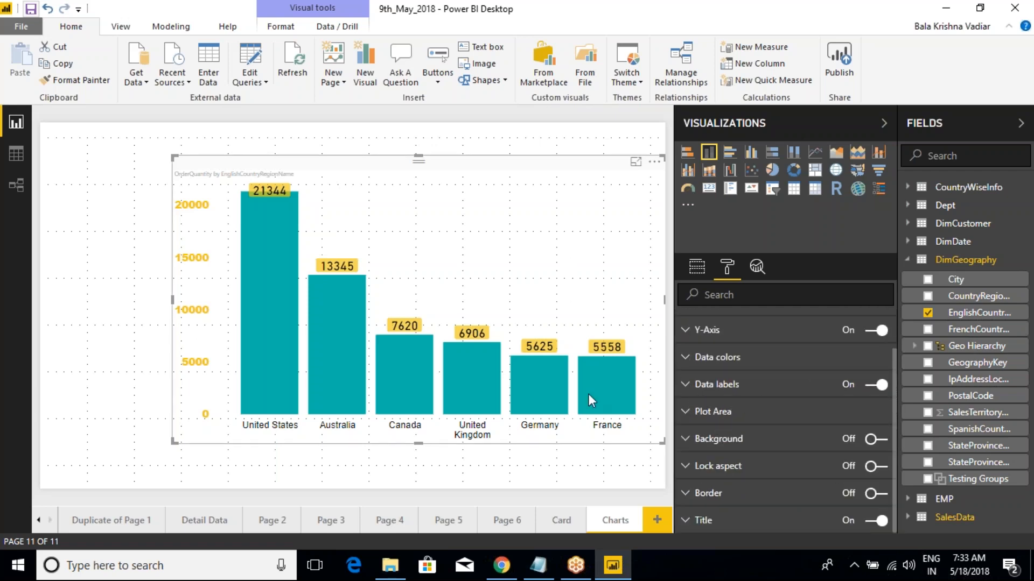
- Expand the plot area settings to examine the transparency and image options, and collapse them again
{"action": "mouse_move", "coordinate": [588, 396]}
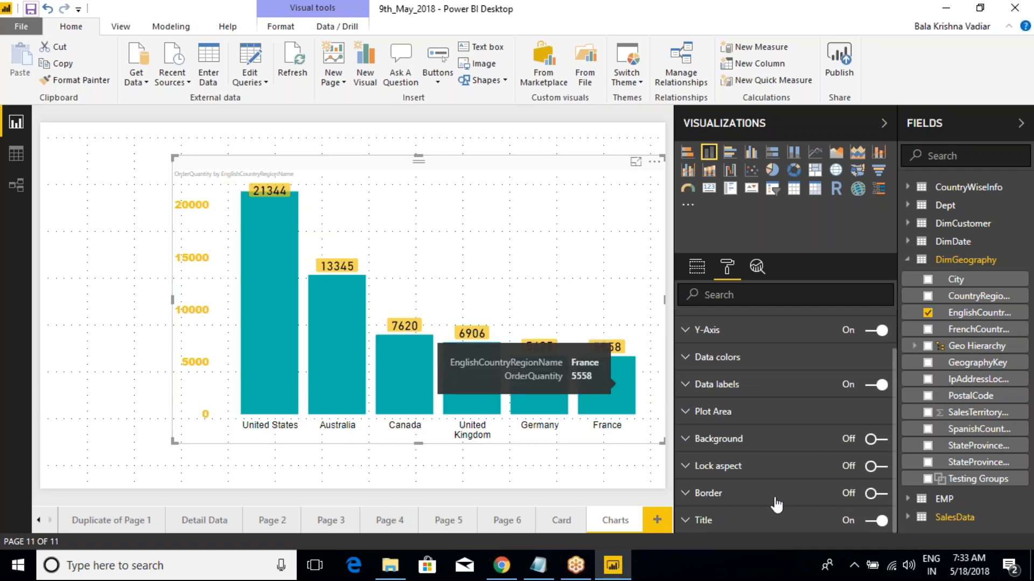
{"action": "left_click", "coordinate": [688, 416]}
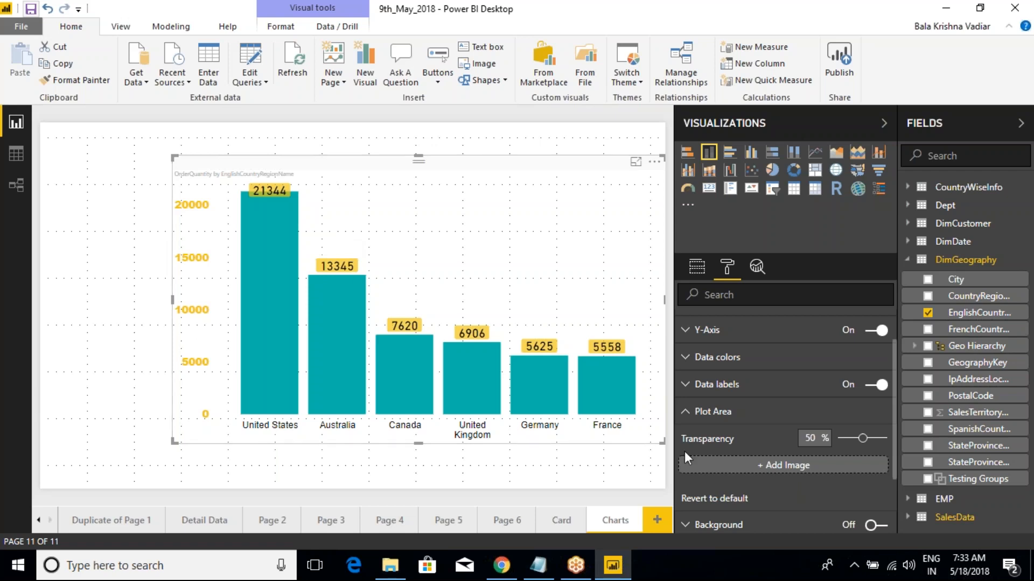
{"action": "left_click", "coordinate": [686, 416]}
- Expand the Y-axis settings and revert them to their defaults
{"action": "scroll", "coordinate": [688, 409], "scroll_direction": "up", "scroll_amount": 2}
{"action": "left_click", "coordinate": [699, 373]}
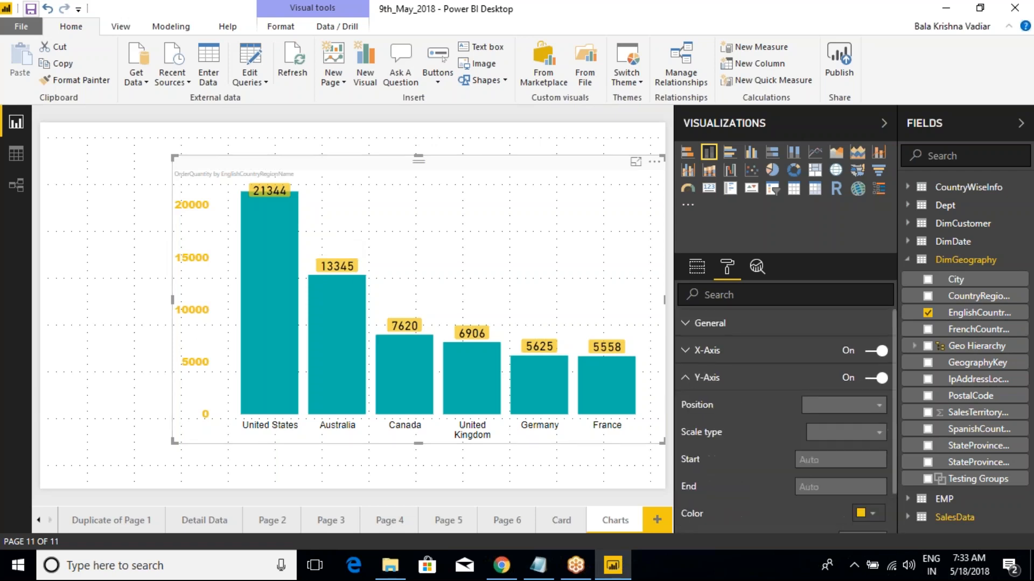
{"action": "scroll", "coordinate": [742, 437], "scroll_direction": "down", "scroll_amount": 5}
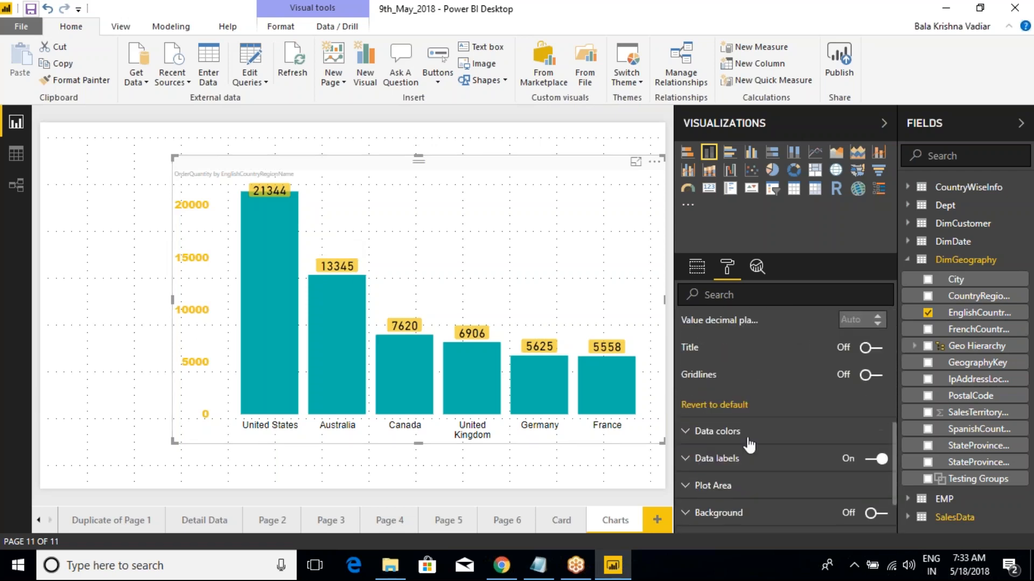
{"action": "left_click", "coordinate": [720, 408]}
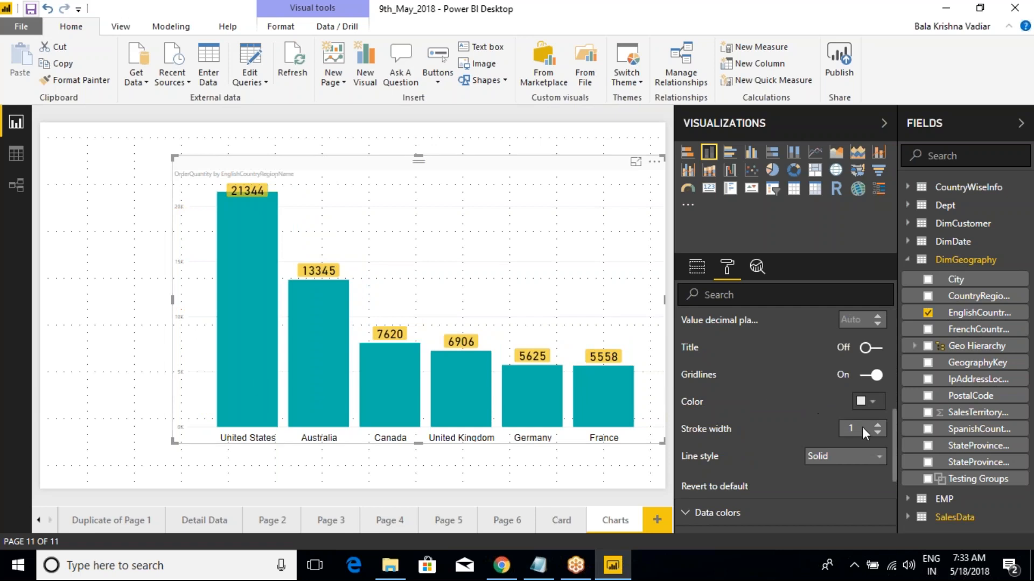
- Set the Y-axis label color to black and the text size to 26, and collapse the Y-axis settings
{"action": "scroll", "coordinate": [861, 427], "scroll_direction": "up", "scroll_amount": 3}
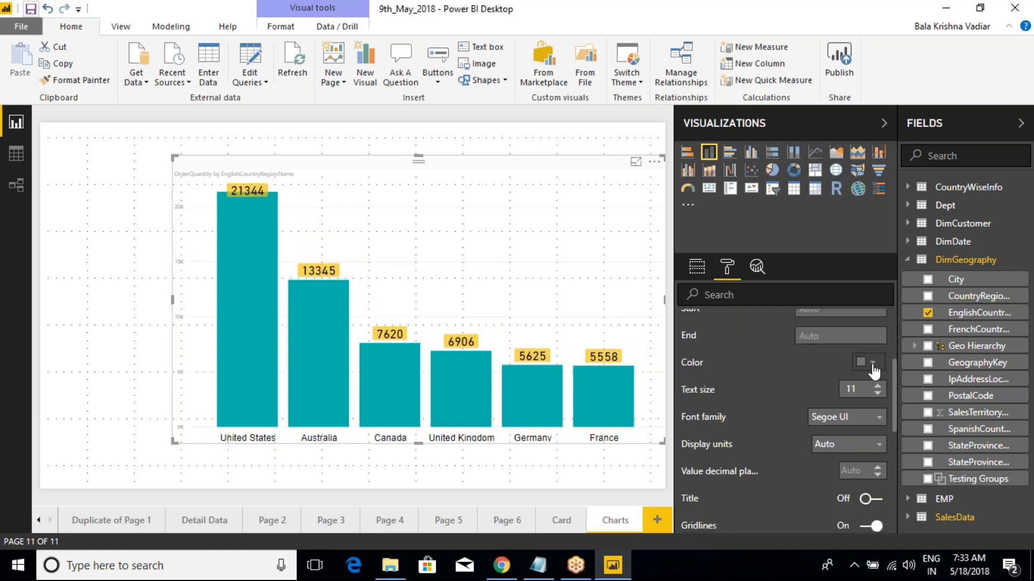
{"action": "left_click", "coordinate": [872, 362]}
{"action": "left_click", "coordinate": [792, 300]}
{"action": "left_click", "coordinate": [856, 389]}
{"action": "key", "text": "Up"}
{"action": "key", "text": "Up"}
{"action": "key", "text": "Up"}
{"action": "key", "text": "Up"}
{"action": "key", "text": "Up"}
{"action": "key", "text": "Up"}
{"action": "key", "text": "Up"}
{"action": "key", "text": "Up"}
{"action": "key", "text": "Up"}
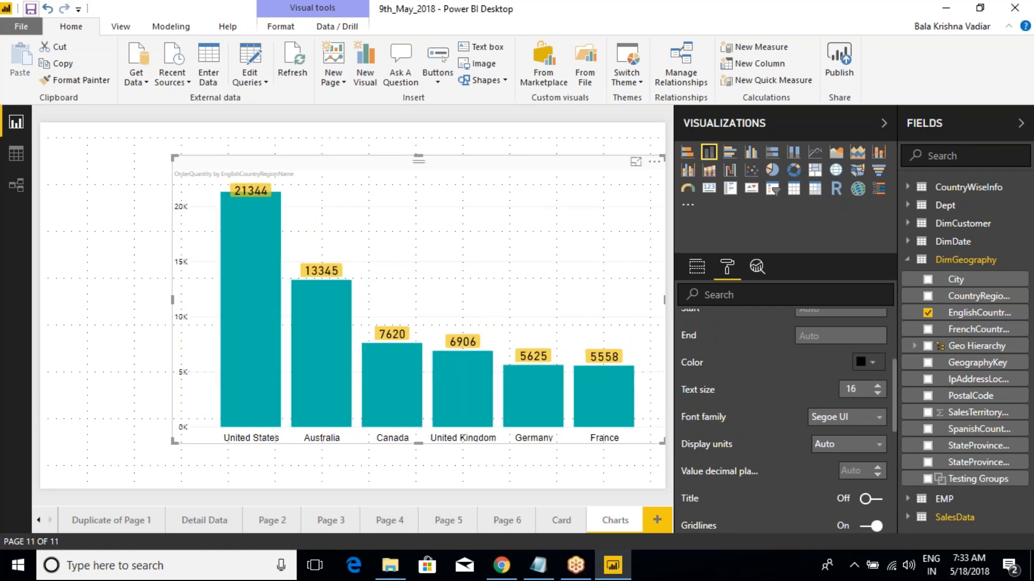
{"action": "key", "text": "Up"}
{"action": "key", "text": "Up"}
{"action": "key", "text": "Up"}
{"action": "key", "text": "Up"}
{"action": "key", "text": "Up"}
{"action": "key", "text": "Up"}
{"action": "key", "text": "Up"}
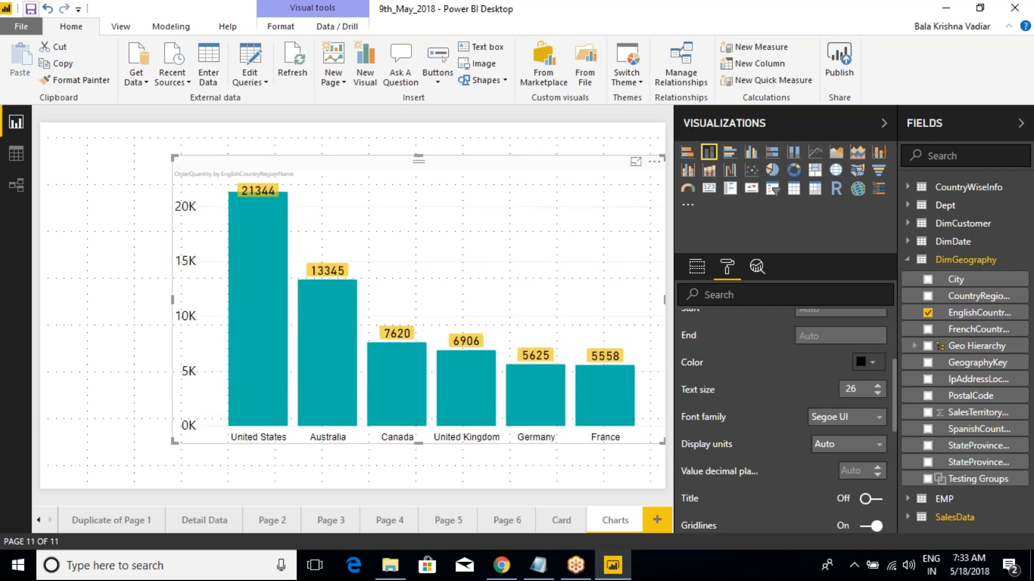
{"action": "scroll", "coordinate": [800, 376], "scroll_direction": "up", "scroll_amount": 3}
{"action": "left_click", "coordinate": [684, 381]}
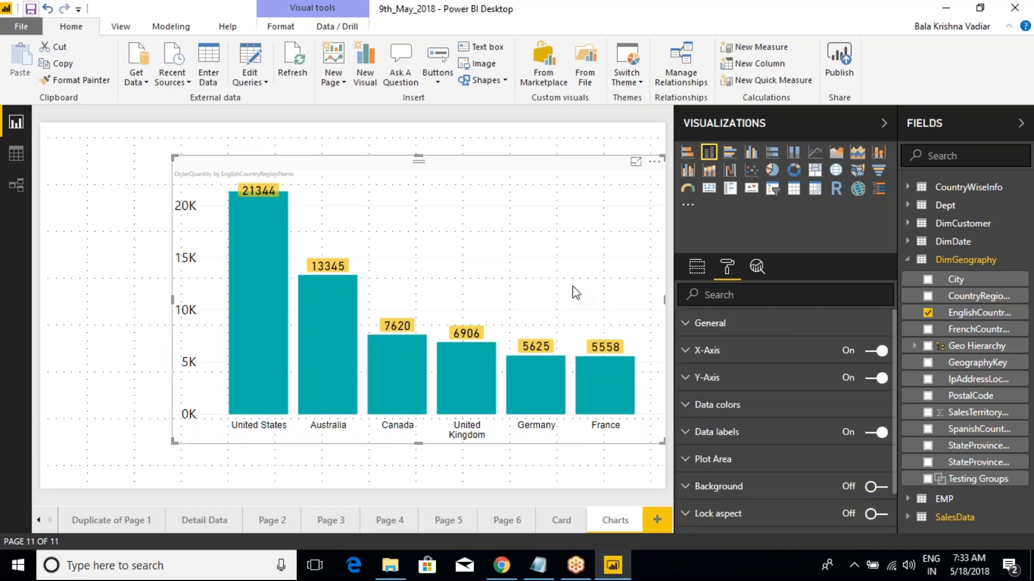
- Expand the X-axis settings and revert them to their defaults
{"action": "left_click", "coordinate": [684, 350]}
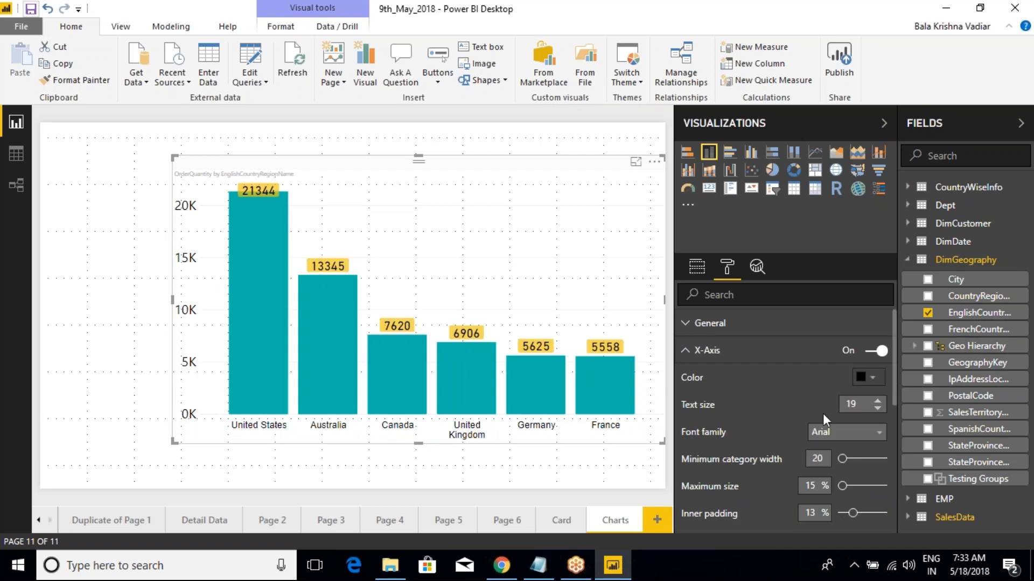
{"action": "scroll", "coordinate": [842, 431], "scroll_direction": "down", "scroll_amount": 3}
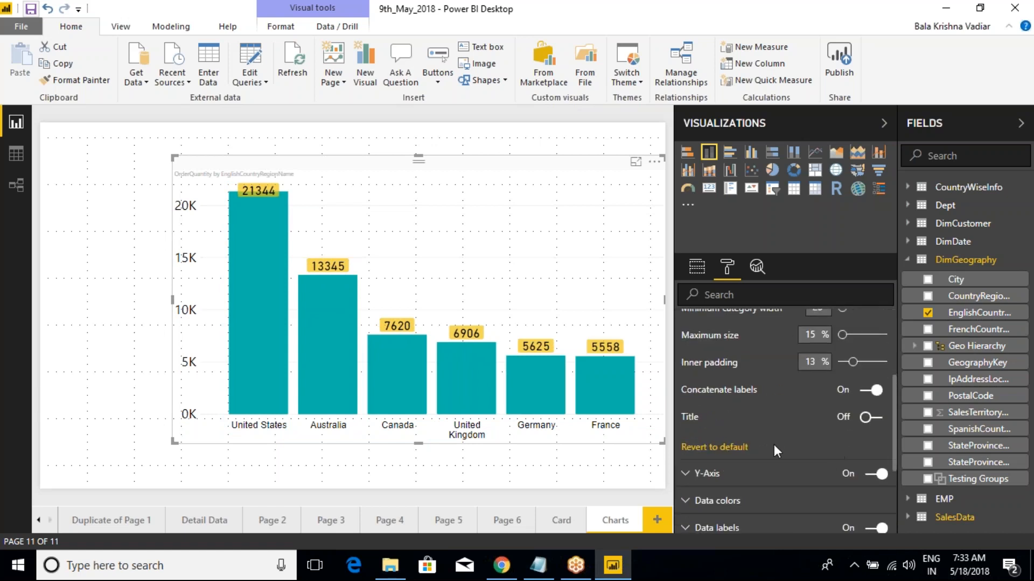
{"action": "left_click", "coordinate": [736, 455]}
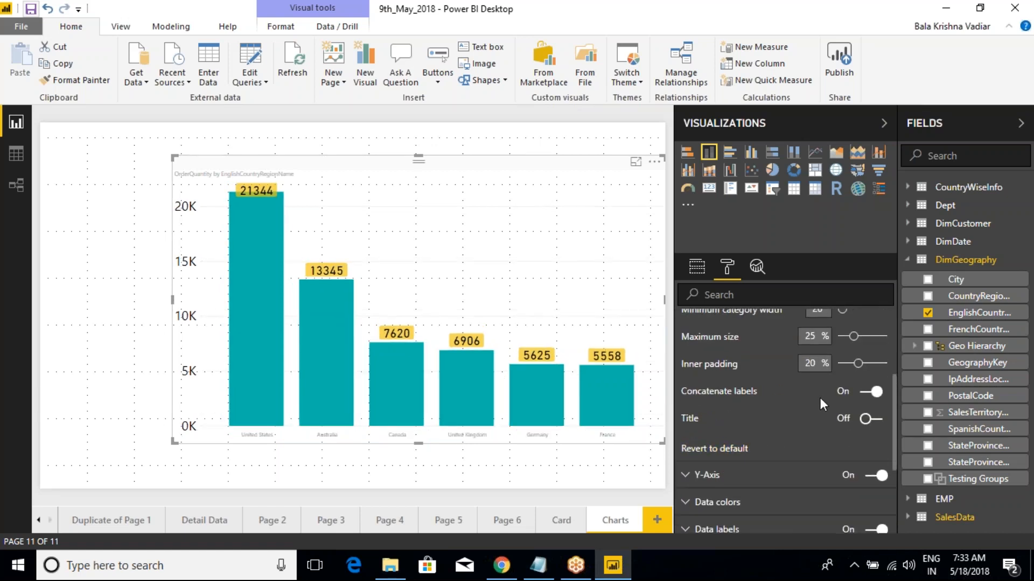
- Set the X-axis label color to black and the text size to 22, and collapse the X-axis settings
{"action": "scroll", "coordinate": [819, 397], "scroll_direction": "up", "scroll_amount": 3}
{"action": "left_click", "coordinate": [867, 378]}
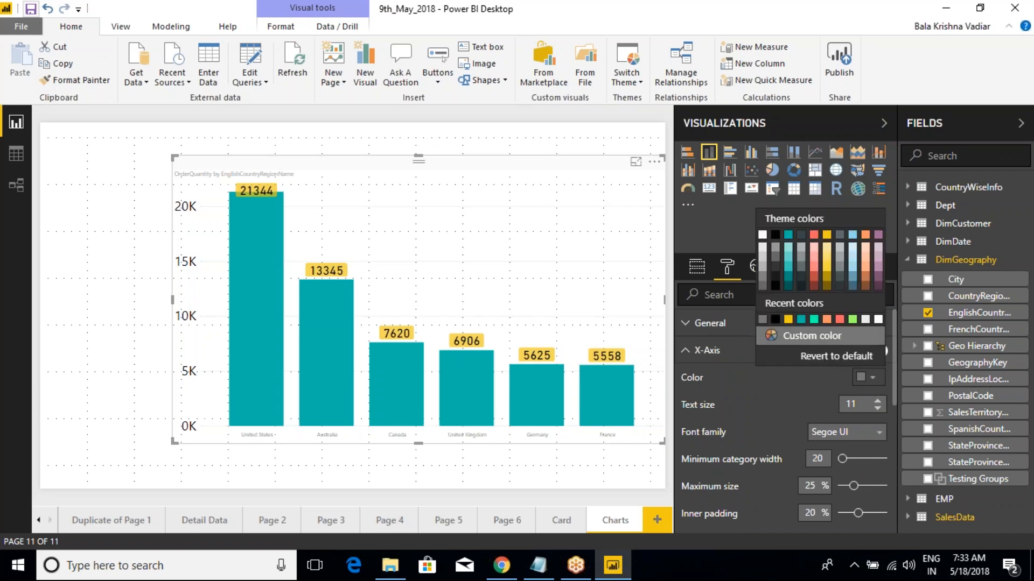
{"action": "left_click", "coordinate": [773, 237]}
{"action": "left_click_drag", "start_coordinate": [877, 404], "coordinate": [877, 404]}
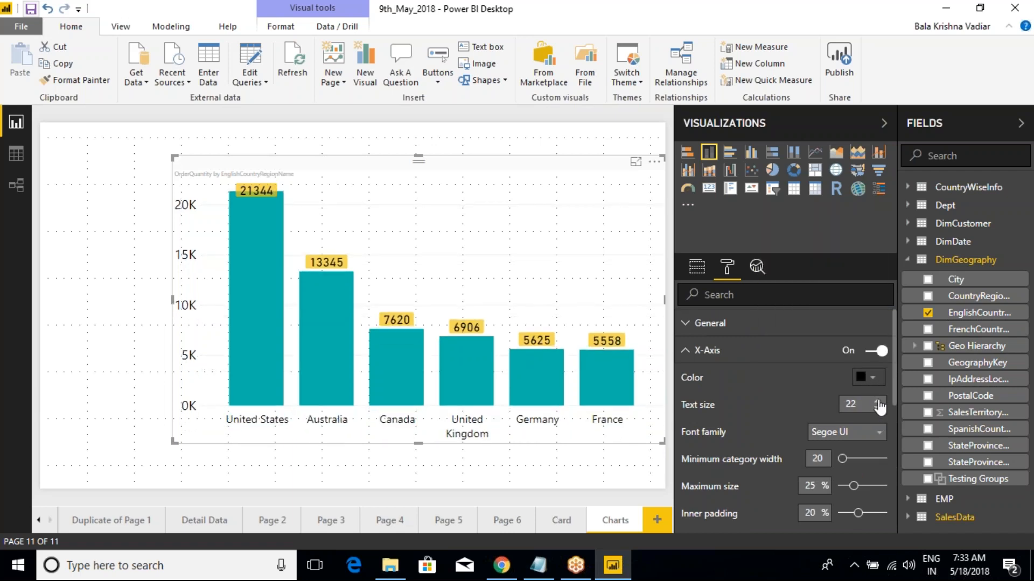
{"action": "left_click", "coordinate": [684, 355]}
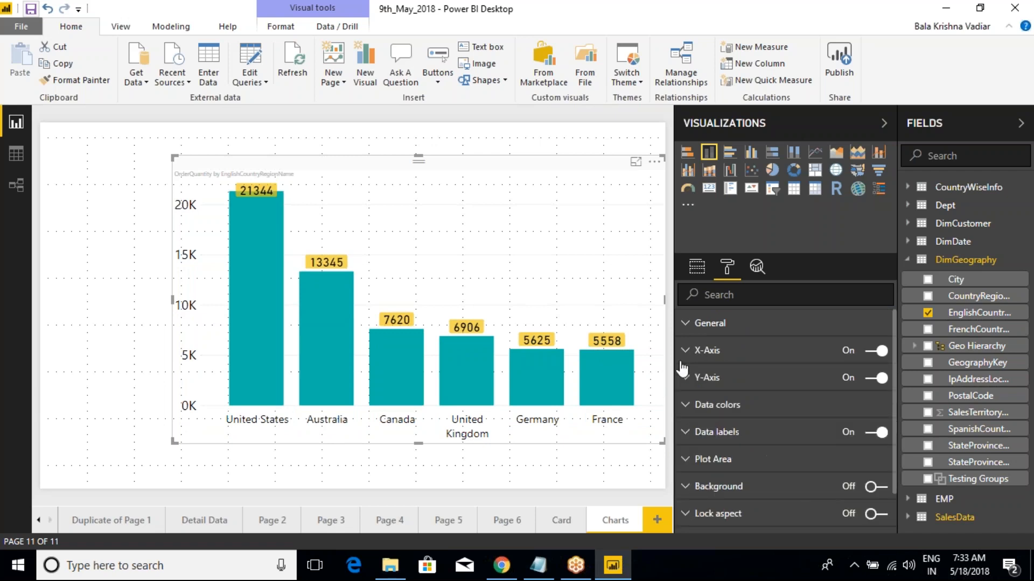
- Add the image Power BI.png from the Power BI Batch(9th-April-2018) folder to the chart's plot area
{"action": "left_click", "coordinate": [690, 461]}
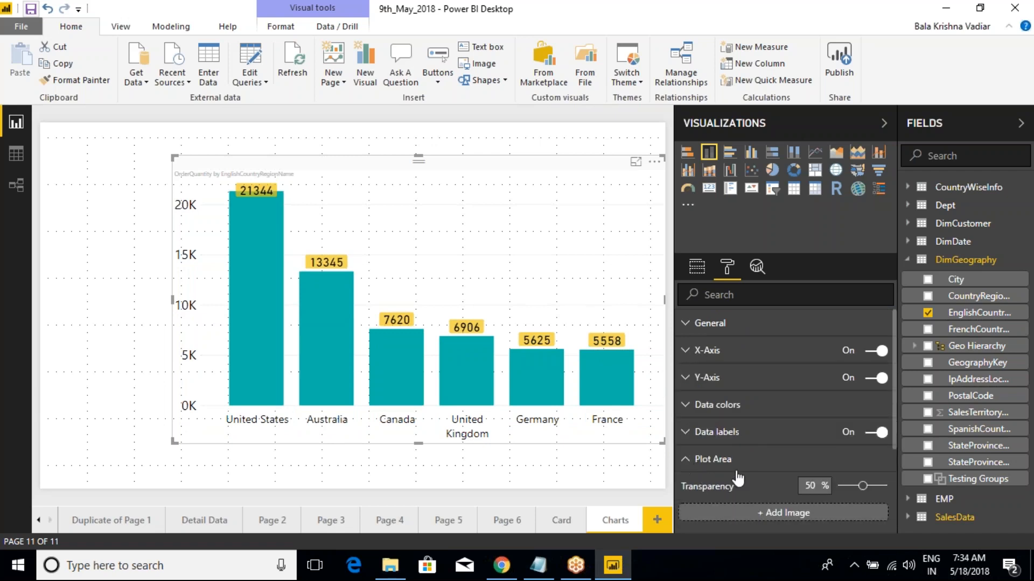
{"action": "scroll", "coordinate": [707, 479], "scroll_direction": "down", "scroll_amount": 3}
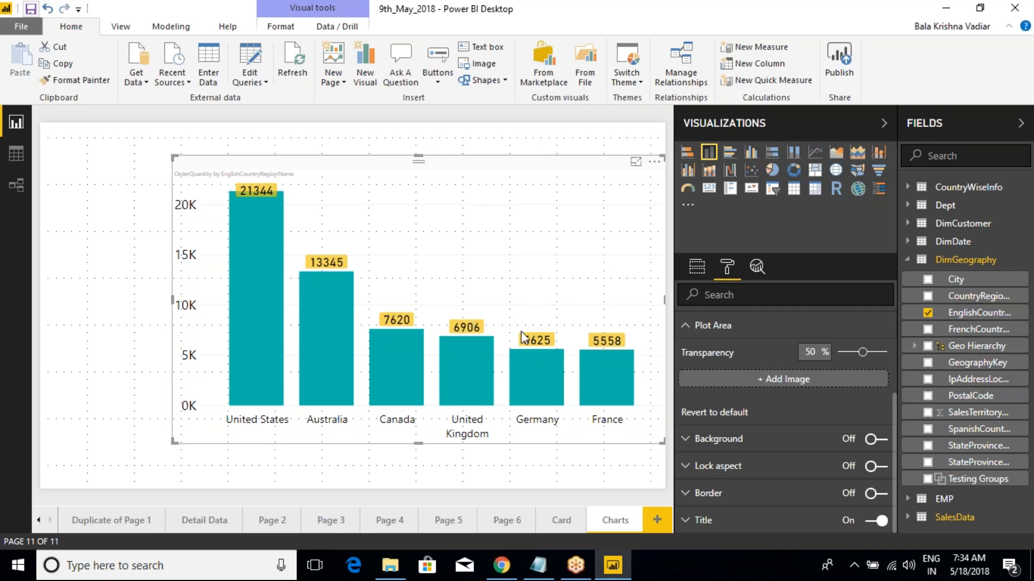
{"action": "left_click", "coordinate": [753, 378]}
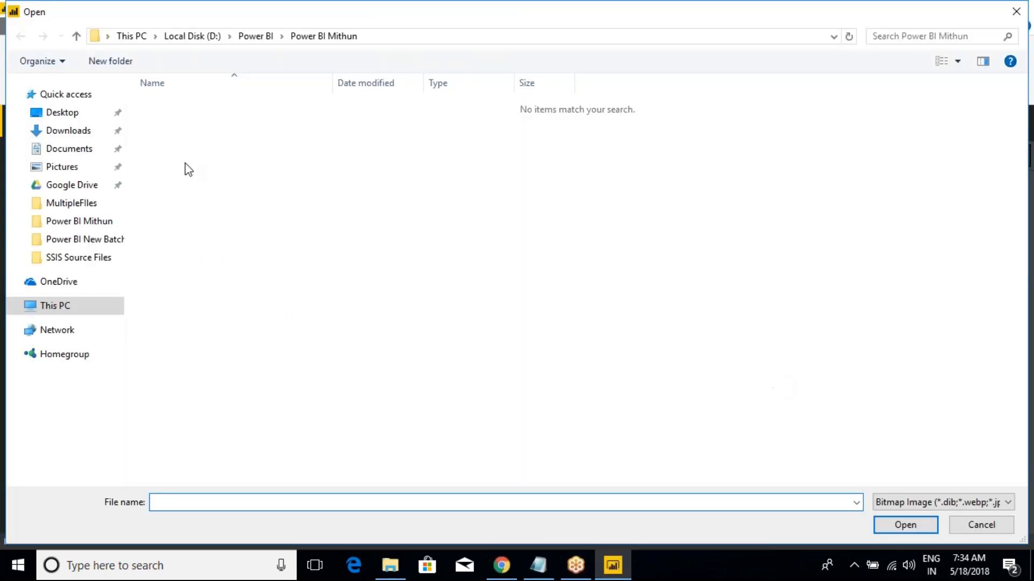
{"action": "left_click", "coordinate": [265, 38]}
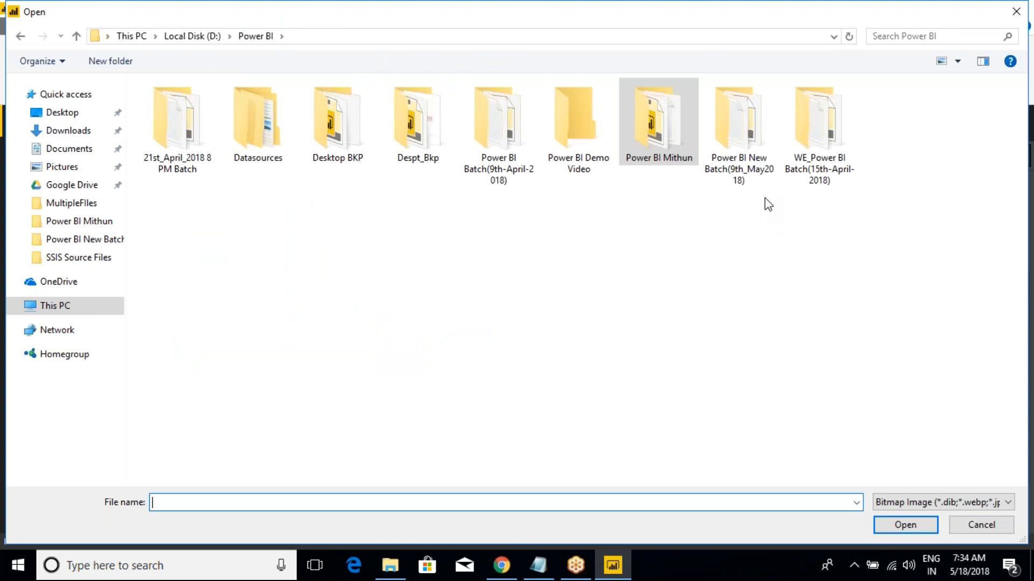
{"action": "double_click", "coordinate": [499, 165]}
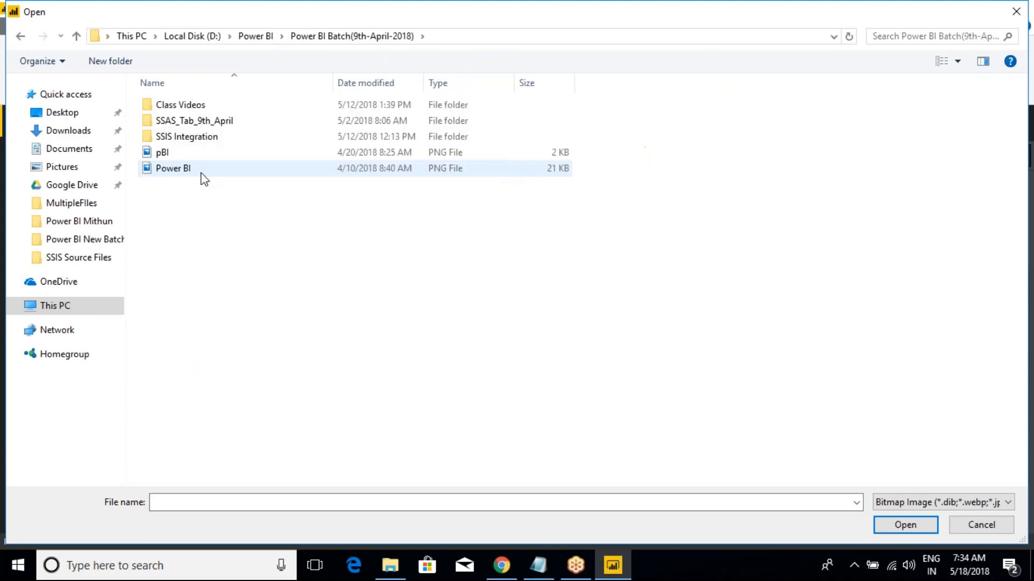
{"action": "left_click", "coordinate": [169, 169]}
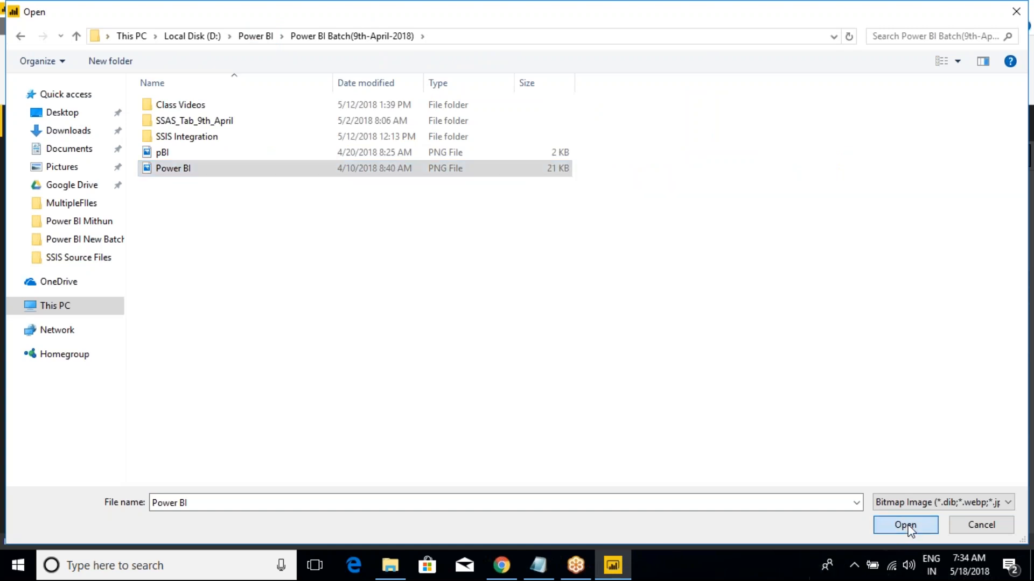
{"action": "left_click", "coordinate": [905, 525]}
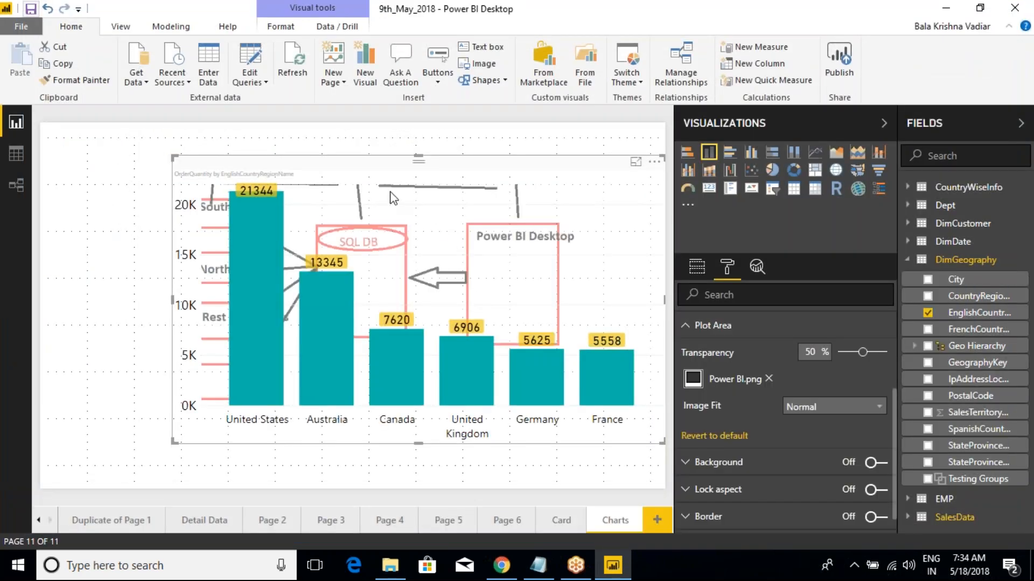
- Extend the chart slightly upward and replace the plot area image with pBI.png
{"action": "left_click_drag", "start_coordinate": [419, 156], "coordinate": [419, 140]}
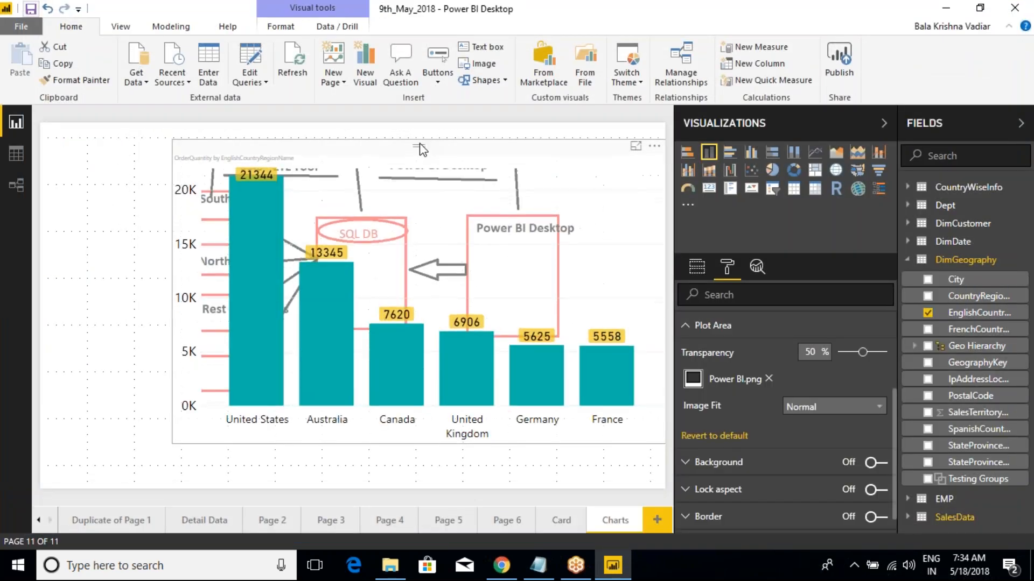
{"action": "left_click", "coordinate": [769, 379]}
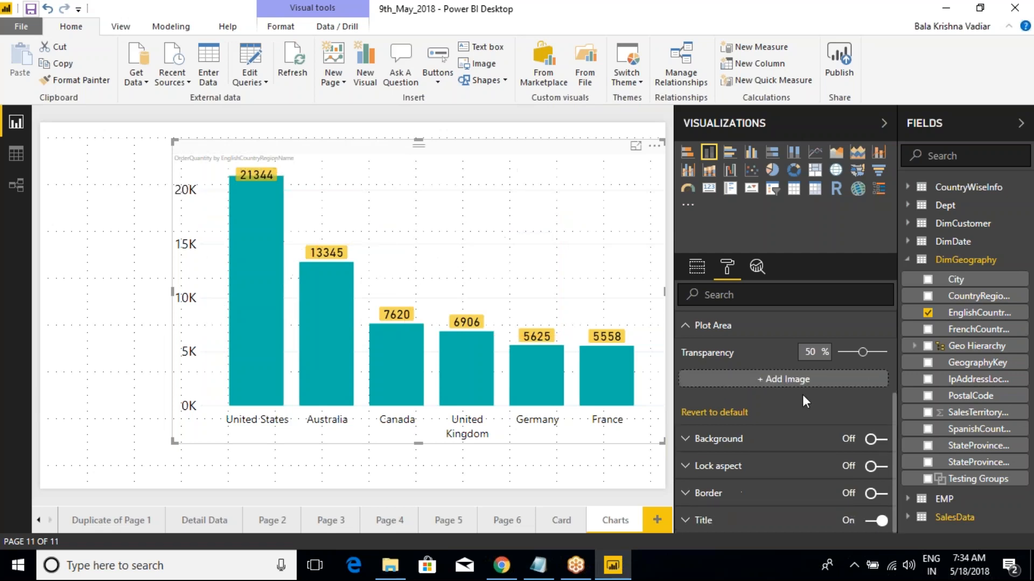
{"action": "left_click", "coordinate": [781, 379]}
{"action": "left_click", "coordinate": [176, 156]}
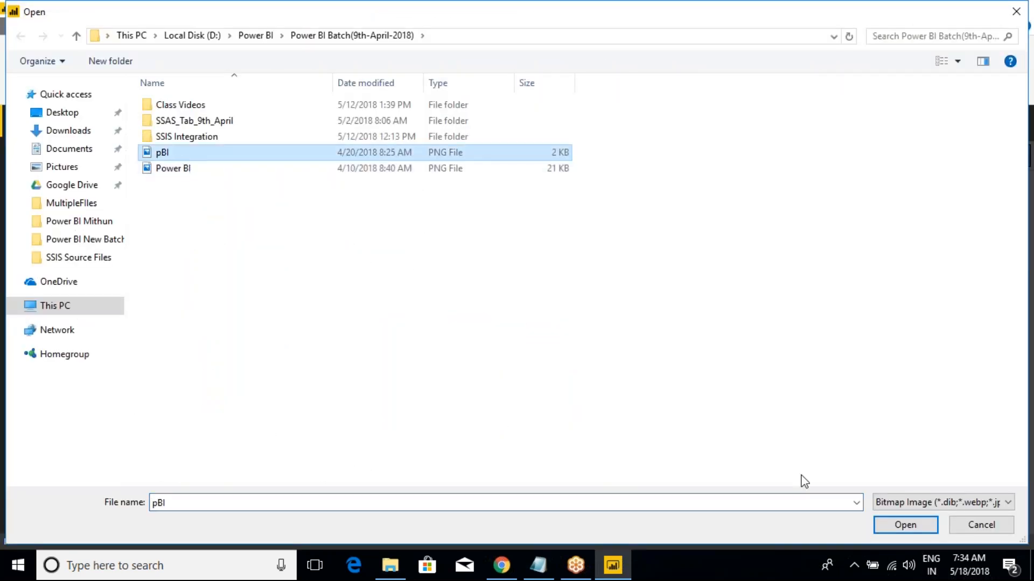
{"action": "left_click", "coordinate": [889, 525]}
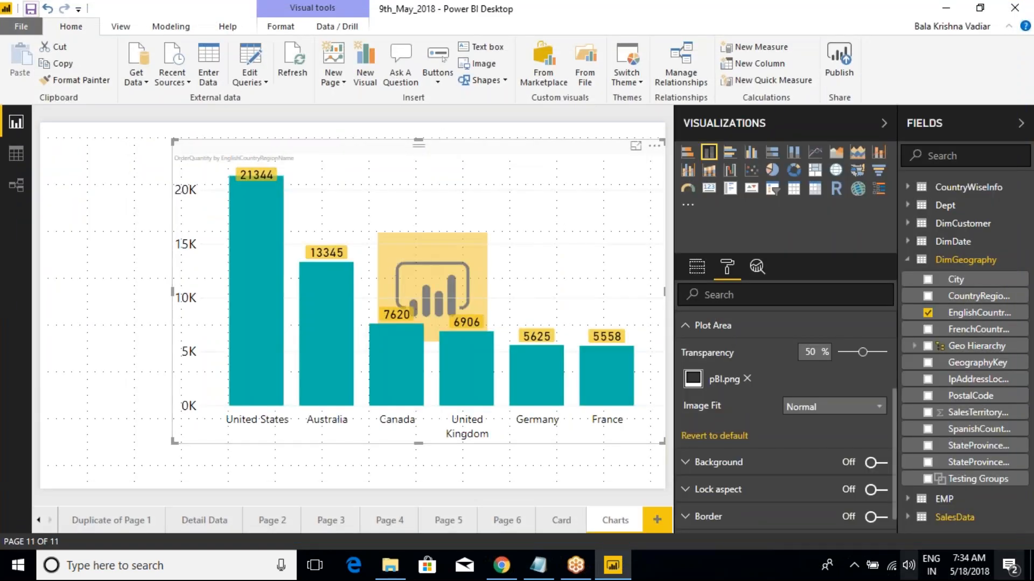
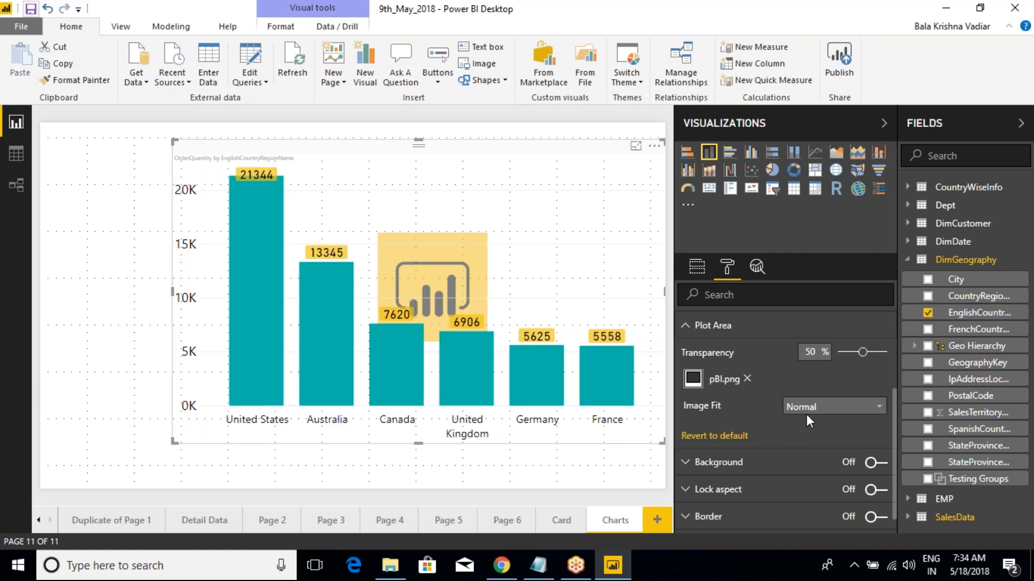
- Try 0% transparency on the chart's plot area image, and finish with the transparency at 58%
{"action": "left_click_drag", "start_coordinate": [862, 352], "coordinate": [842, 355]}
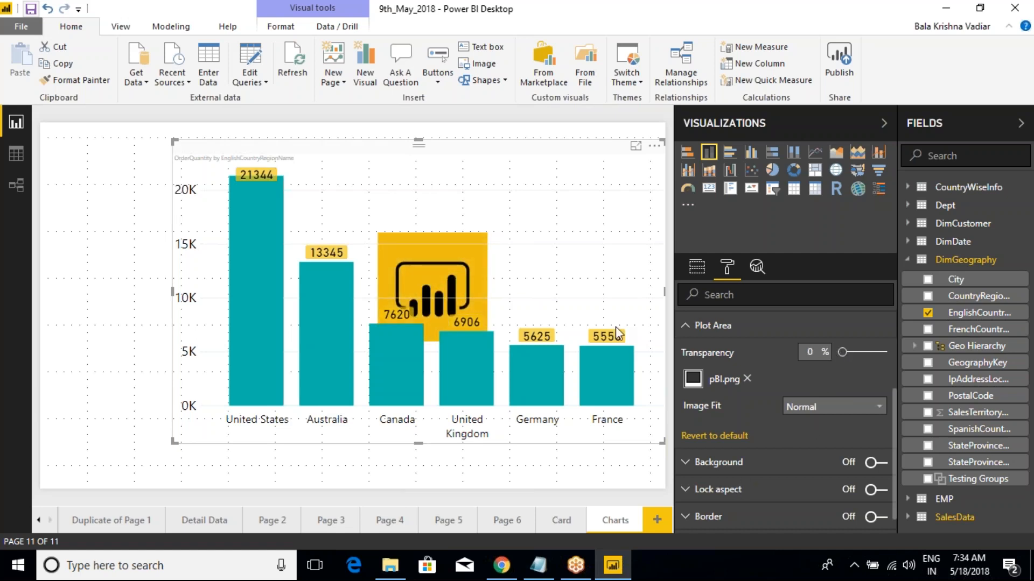
{"action": "left_click_drag", "start_coordinate": [843, 352], "coordinate": [865, 355]}
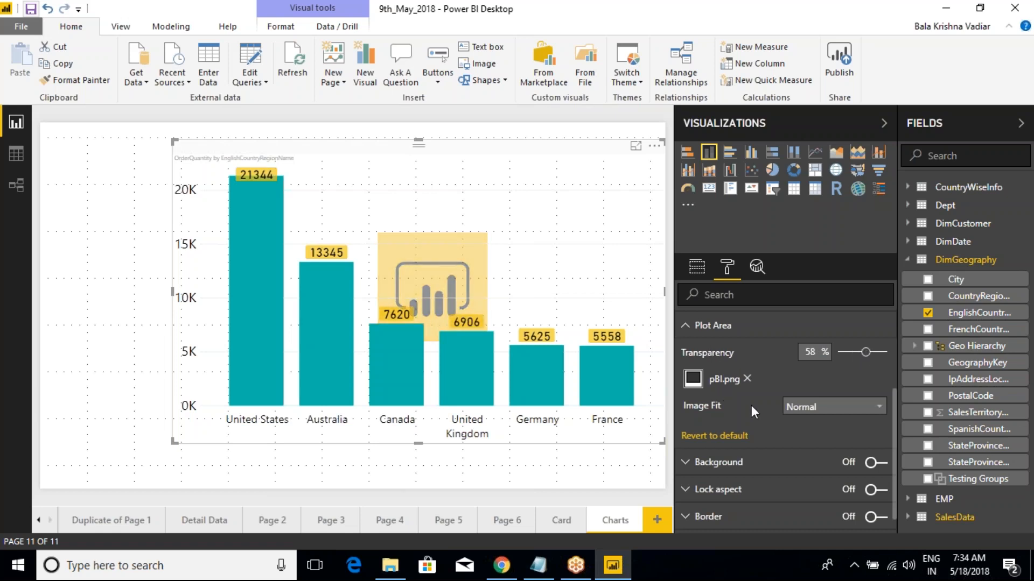
- Compare the Normal, Fit and Fill image fits for the plot area image, ending on Fill
{"action": "left_click", "coordinate": [802, 407]}
{"action": "left_click", "coordinate": [801, 442]}
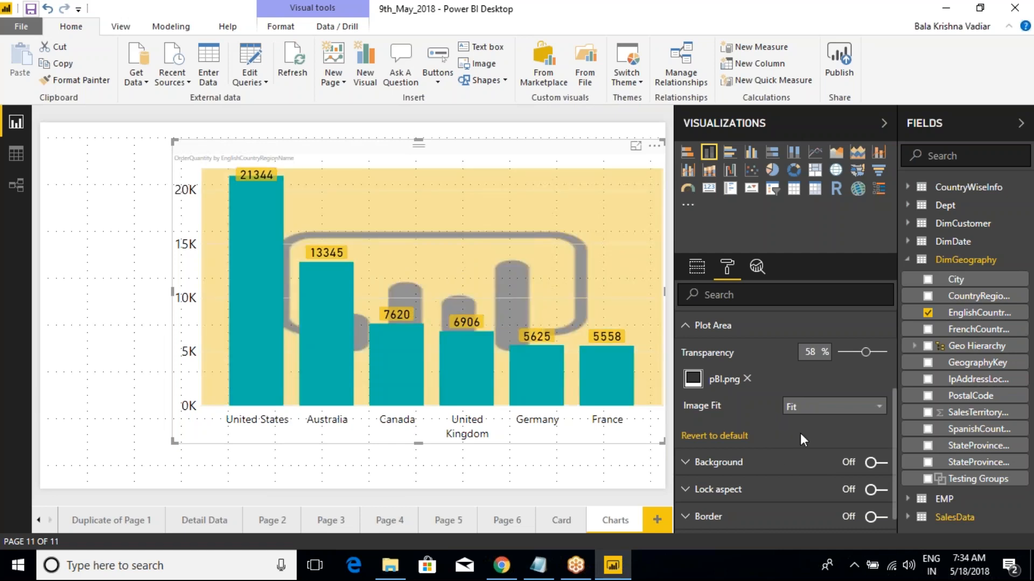
{"action": "left_click", "coordinate": [825, 413]}
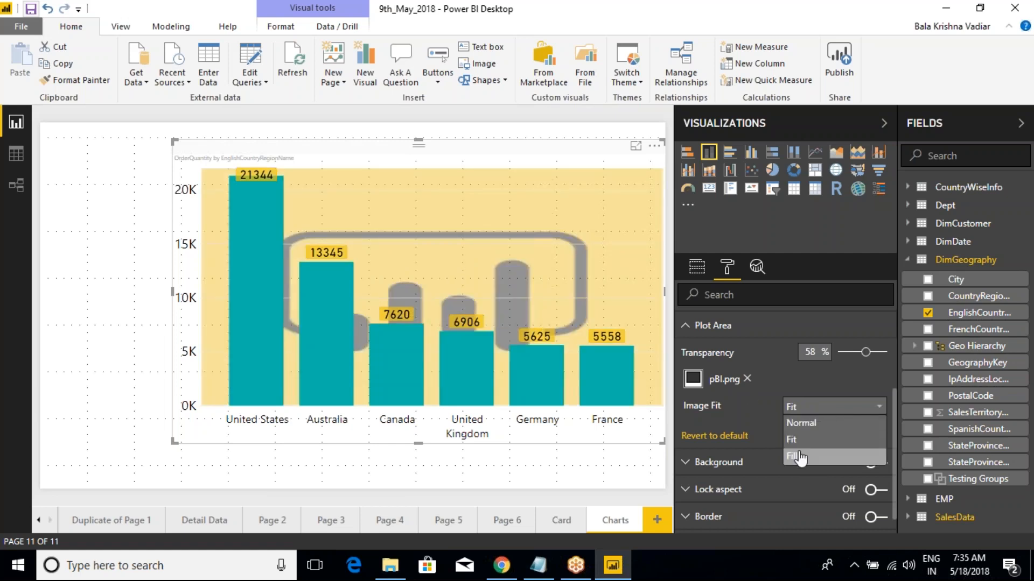
{"action": "left_click", "coordinate": [799, 455]}
{"action": "left_click", "coordinate": [810, 407]}
{"action": "left_click", "coordinate": [808, 424]}
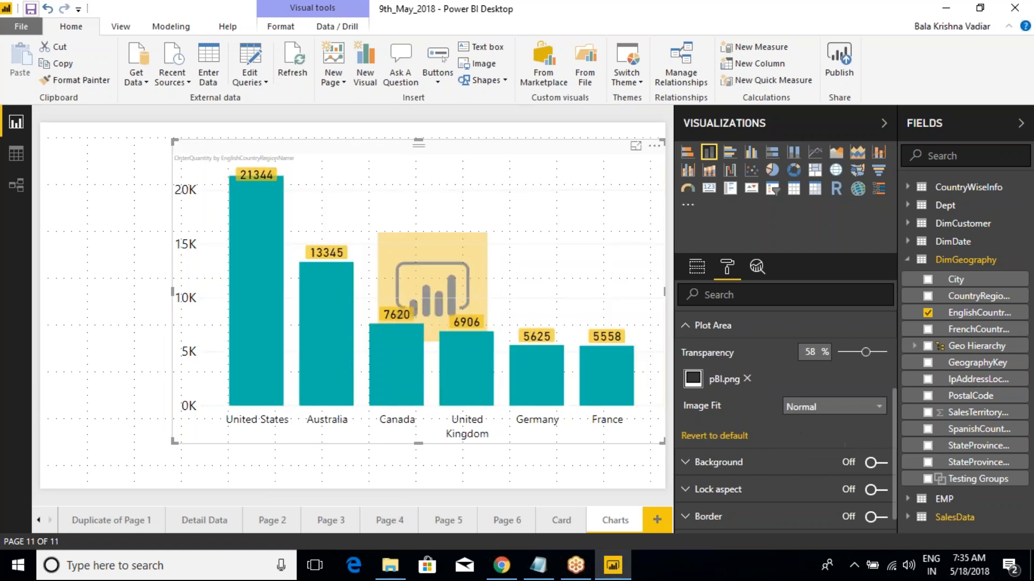
{"action": "left_click", "coordinate": [826, 411]}
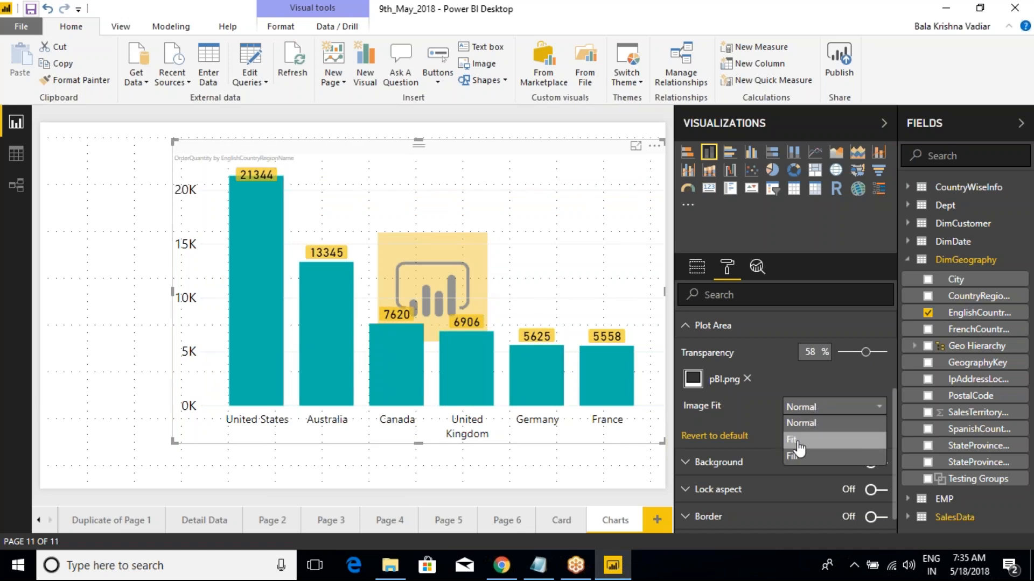
{"action": "left_click", "coordinate": [794, 440]}
{"action": "left_click", "coordinate": [802, 407]}
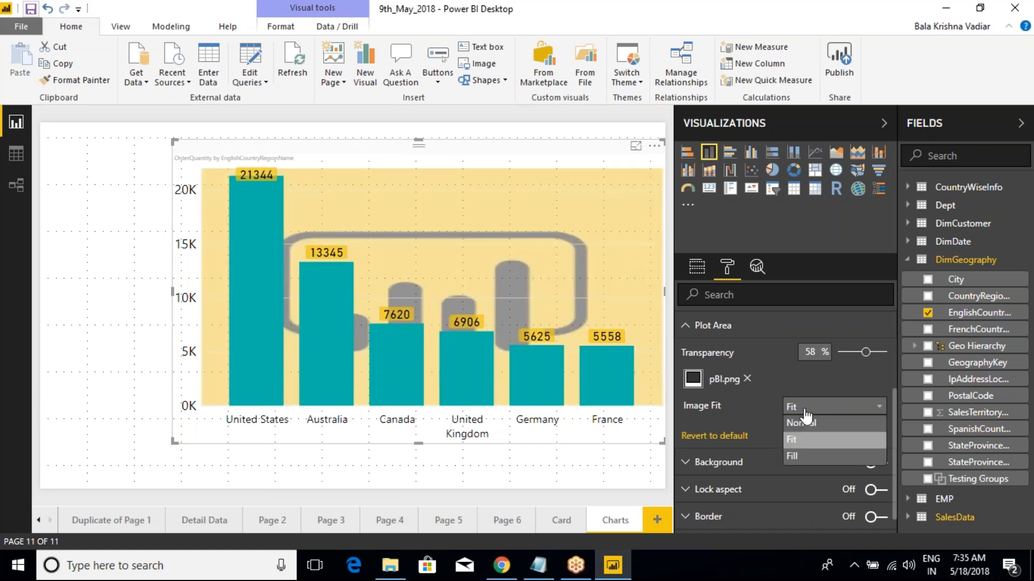
{"action": "left_click", "coordinate": [793, 456]}
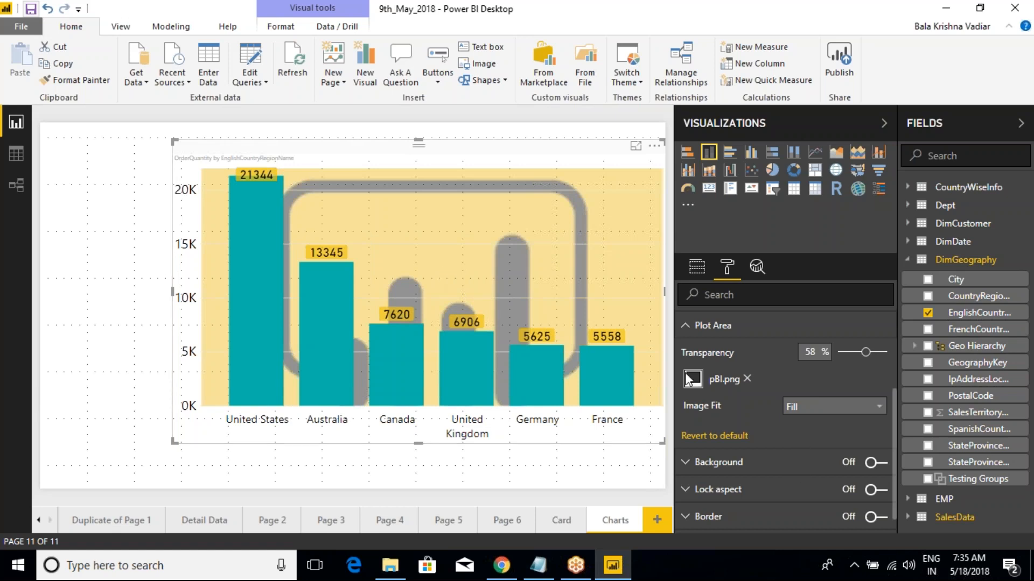
{"action": "left_click", "coordinate": [711, 326]}
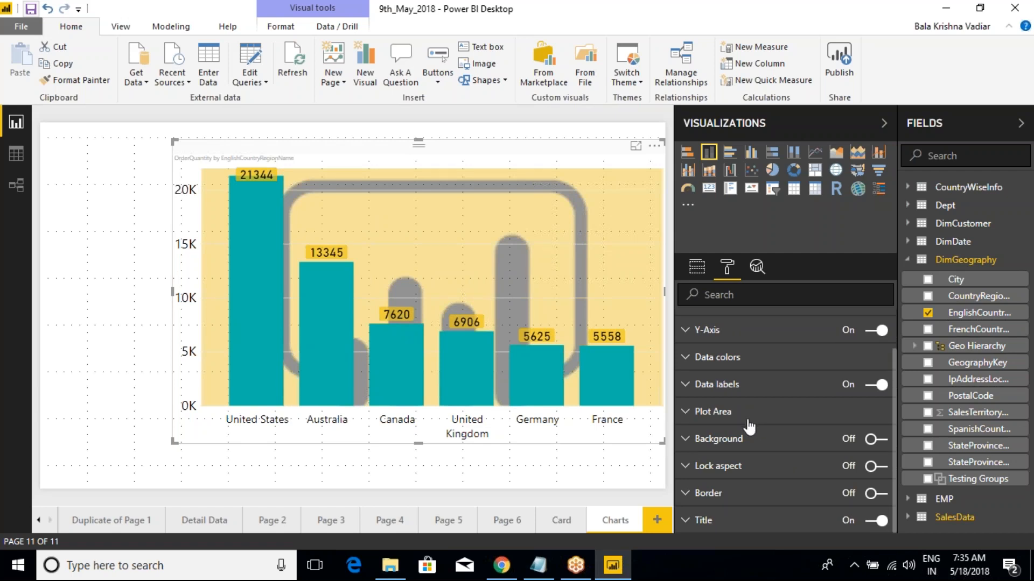
- Look at the Lock aspect settings, turn on the column chart's border and reselect the chart to check it
{"action": "left_click", "coordinate": [689, 467]}
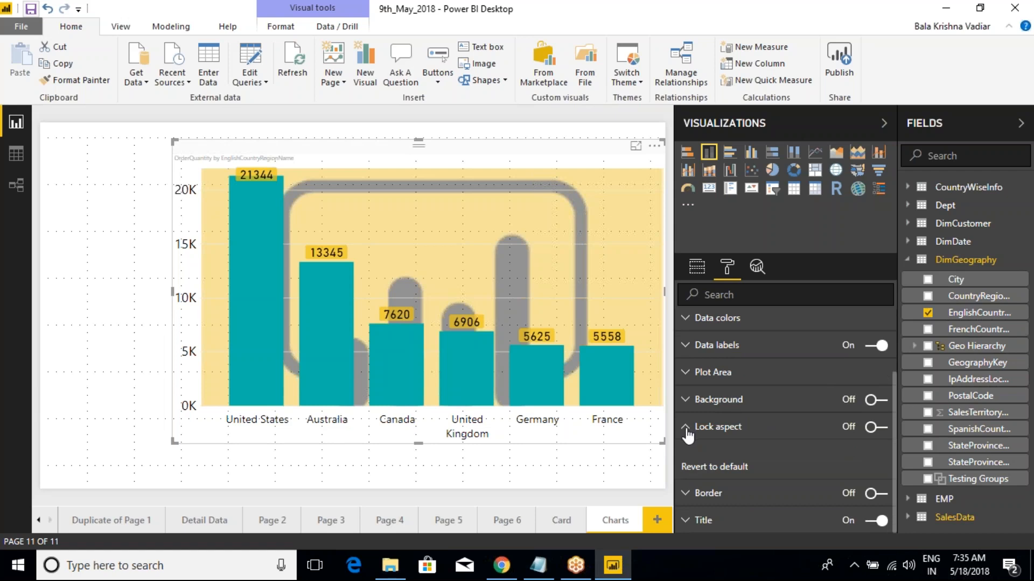
{"action": "left_click", "coordinate": [687, 429]}
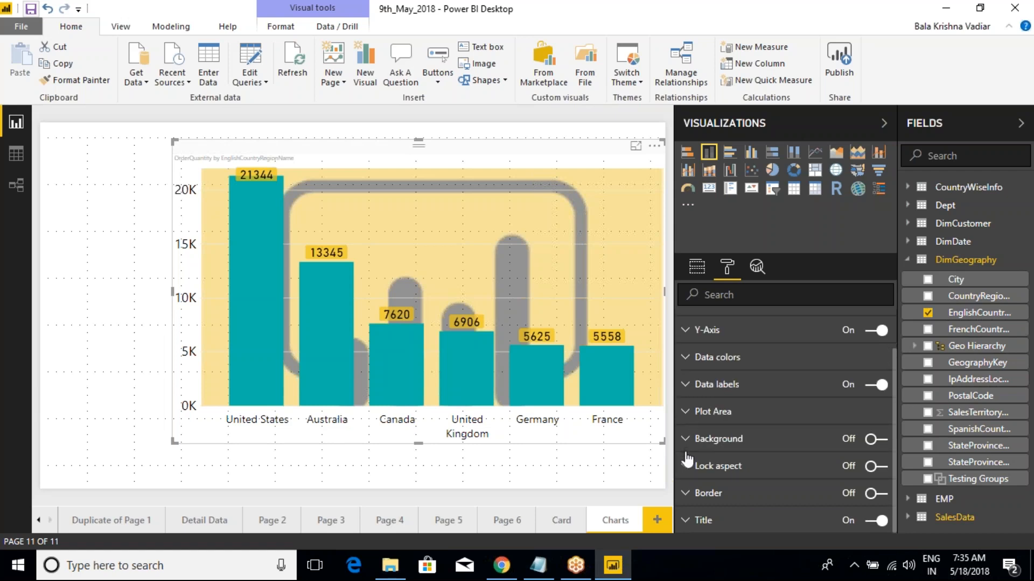
{"action": "left_click", "coordinate": [877, 493]}
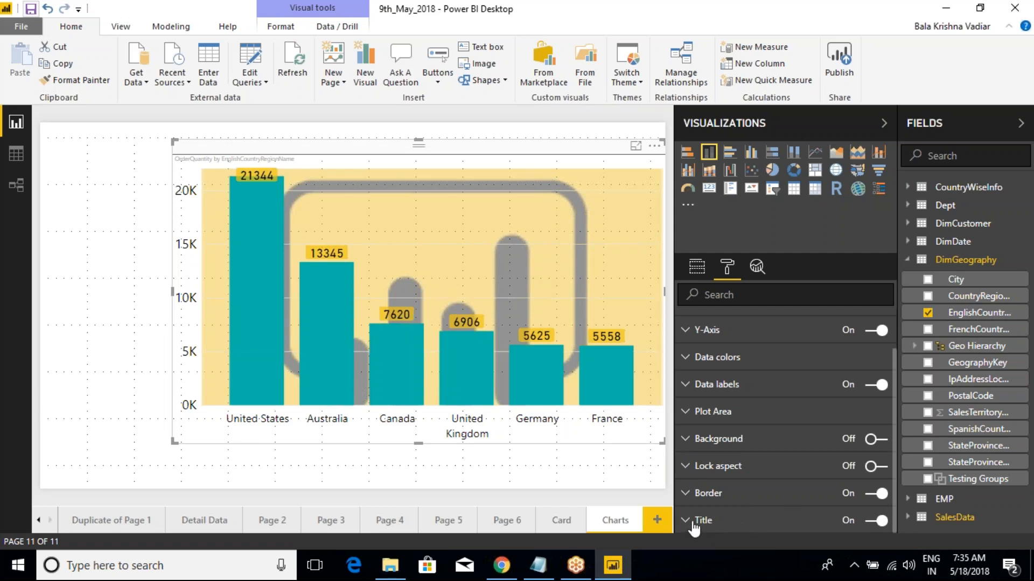
{"action": "left_click", "coordinate": [139, 139]}
{"action": "left_click", "coordinate": [219, 150]}
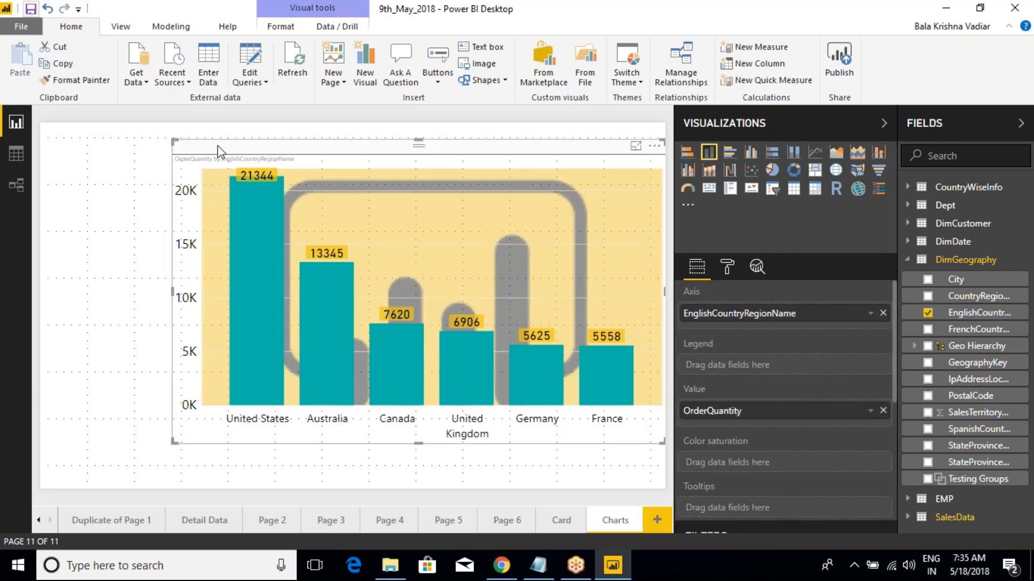
- Remove the pBI.png background image from the column chart's plot area
{"action": "left_click", "coordinate": [726, 266]}
{"action": "left_click", "coordinate": [686, 459]}
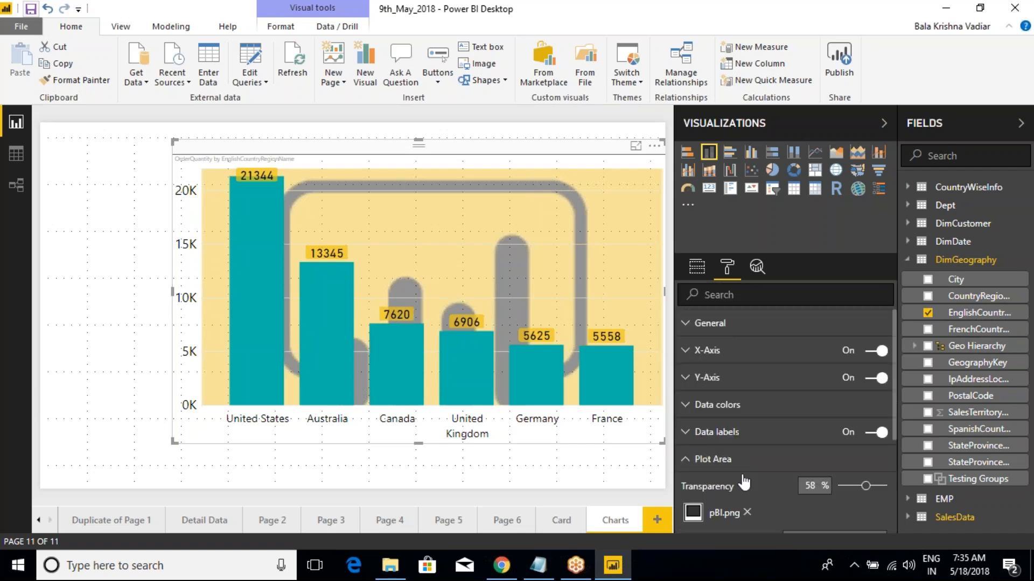
{"action": "left_click", "coordinate": [747, 513]}
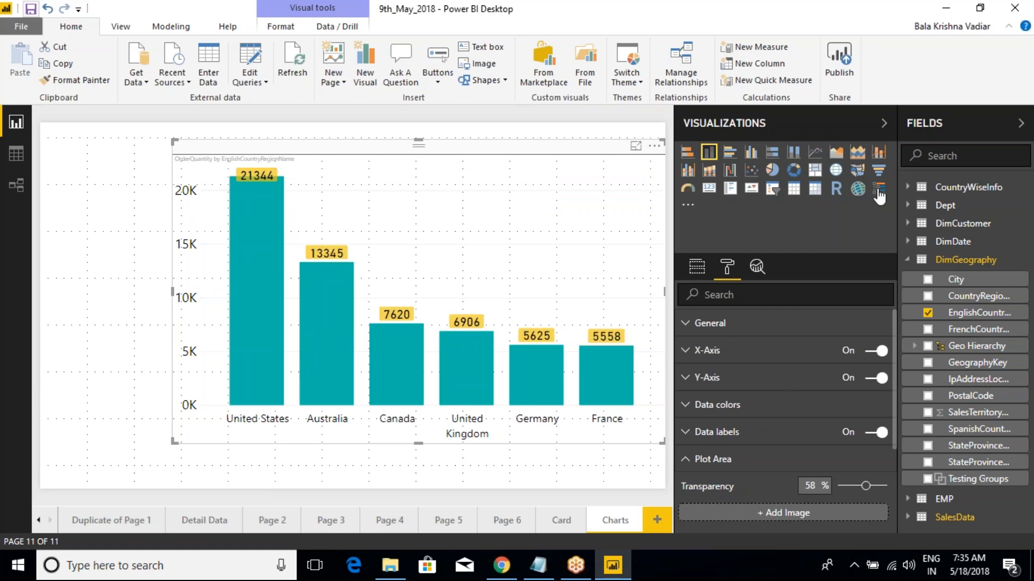
- Move the column chart slightly up and to the left on the report page
{"action": "left_click", "coordinate": [886, 28]}
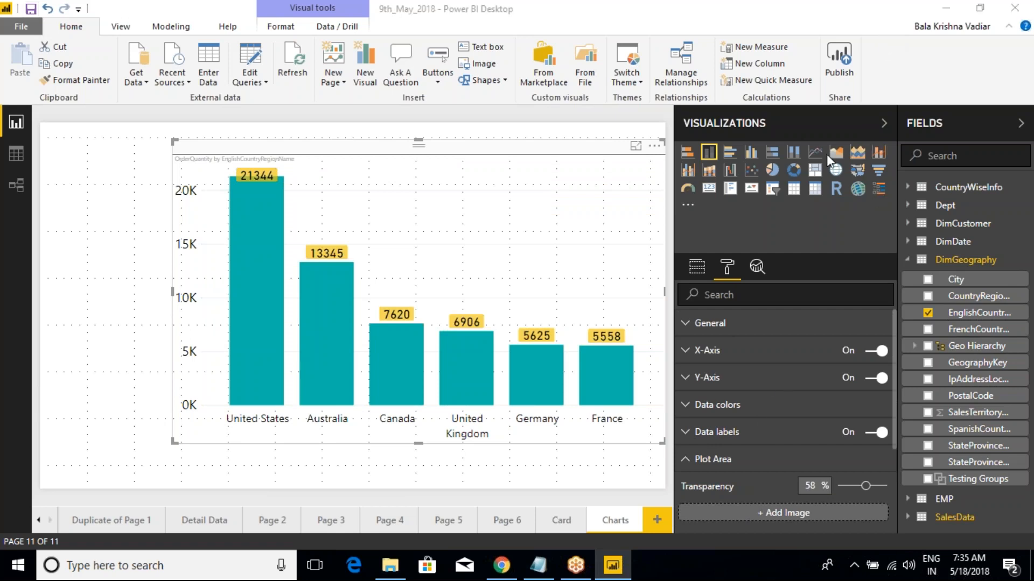
{"action": "left_click", "coordinate": [655, 379]}
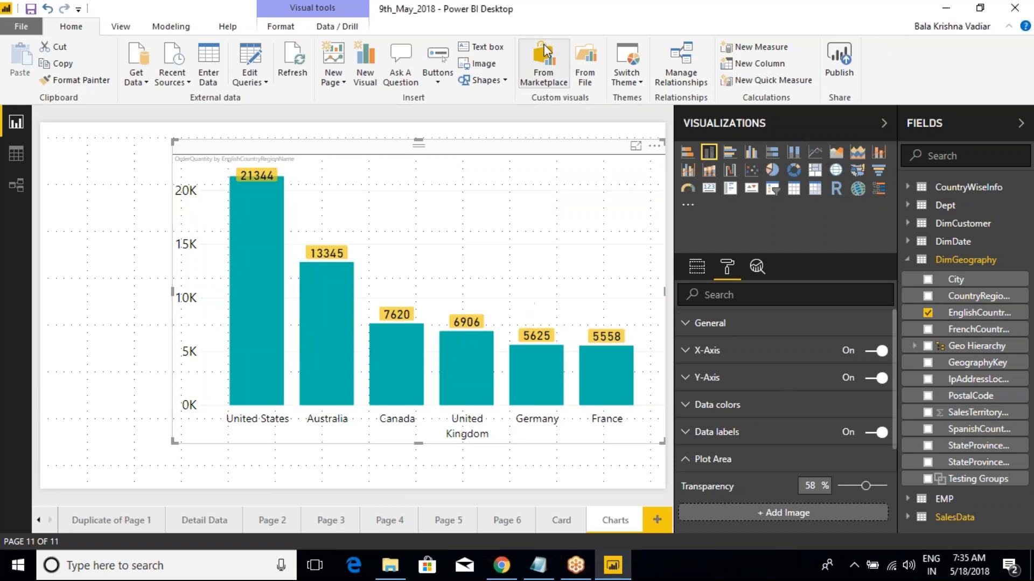
{"action": "left_click", "coordinate": [1005, 34]}
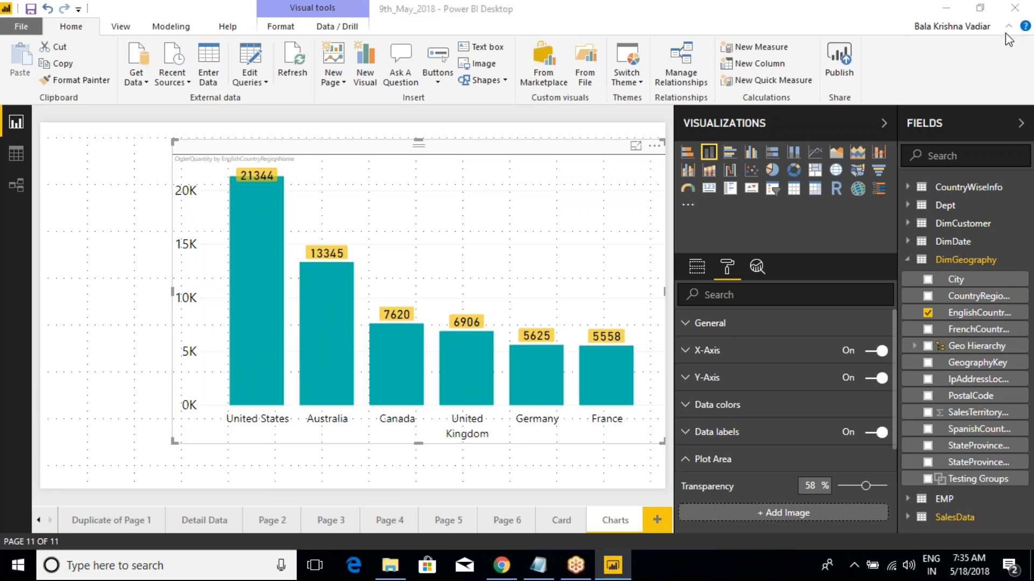
{"action": "mouse_move", "coordinate": [521, 158]}
{"action": "left_mouse_down"}
{"action": "mouse_move", "coordinate": [509, 156]}
{"action": "mouse_move", "coordinate": [515, 150]}
{"action": "left_mouse_up"}
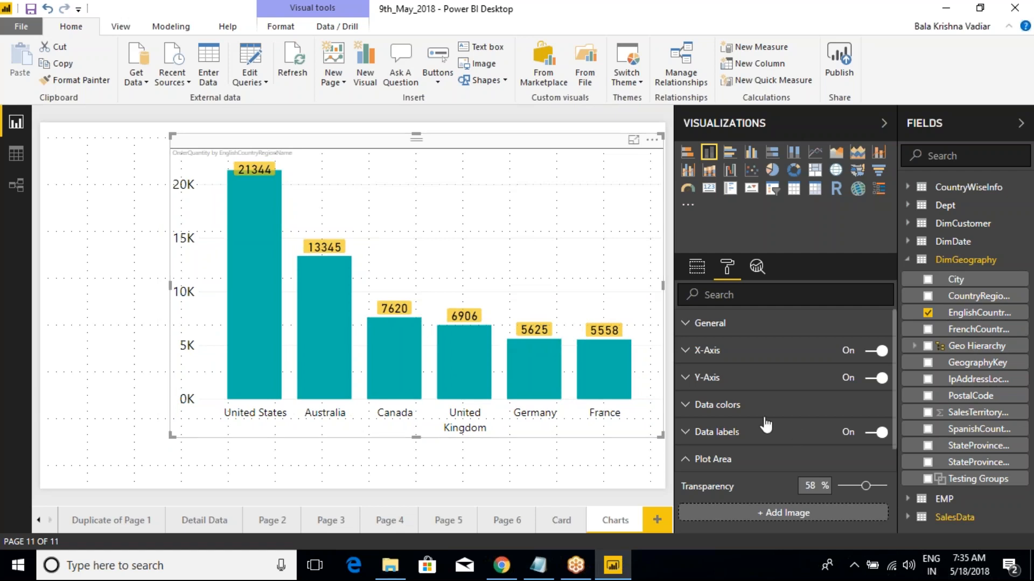
- Replace EnglishCountryRegionName on the chart's axis with CalendarYear from the DimDate table, keeping OrderQuantity as the only value
{"action": "left_click", "coordinate": [697, 267]}
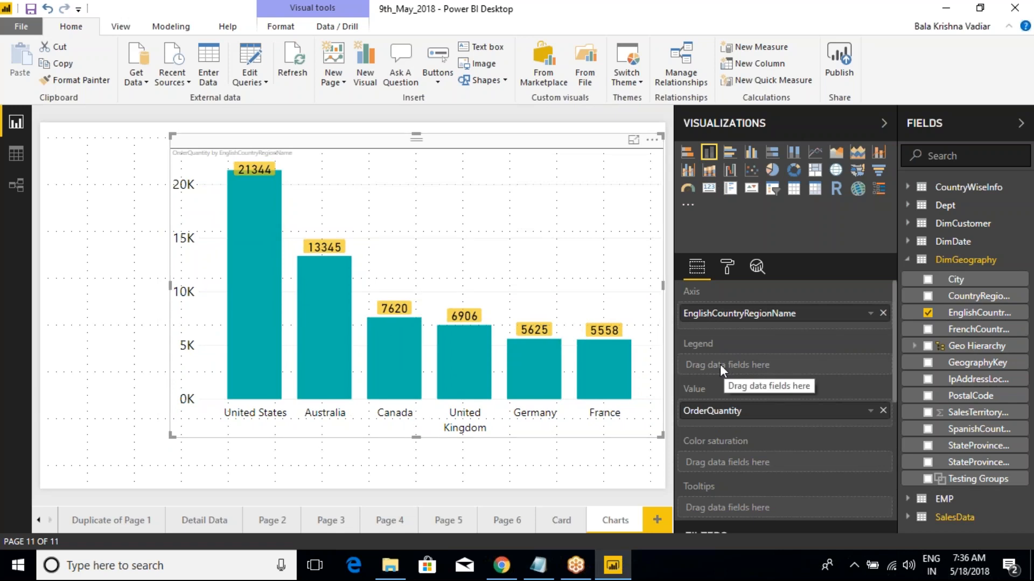
{"action": "left_click", "coordinate": [883, 314]}
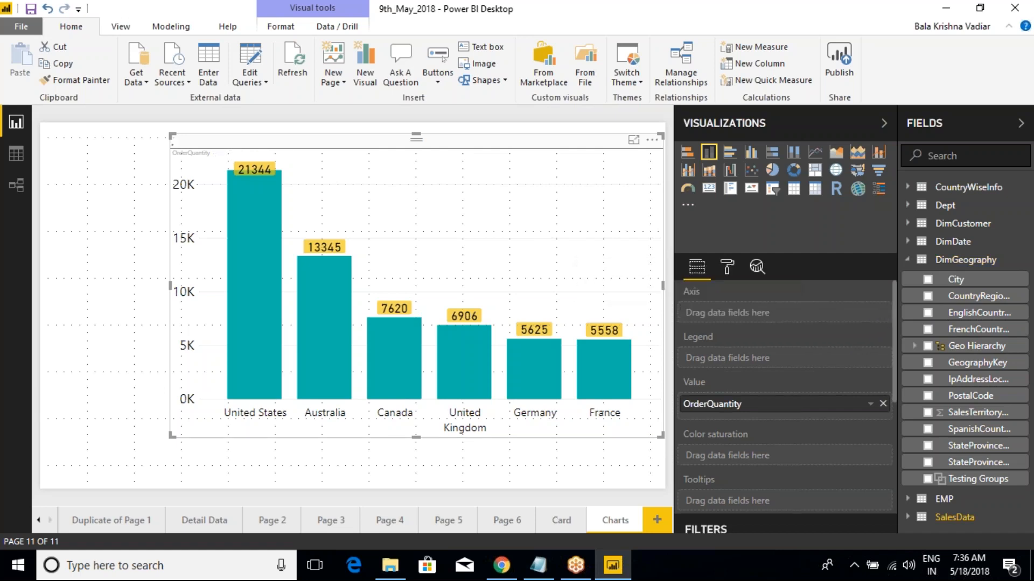
{"action": "left_click", "coordinate": [913, 241]}
{"action": "left_click", "coordinate": [927, 294]}
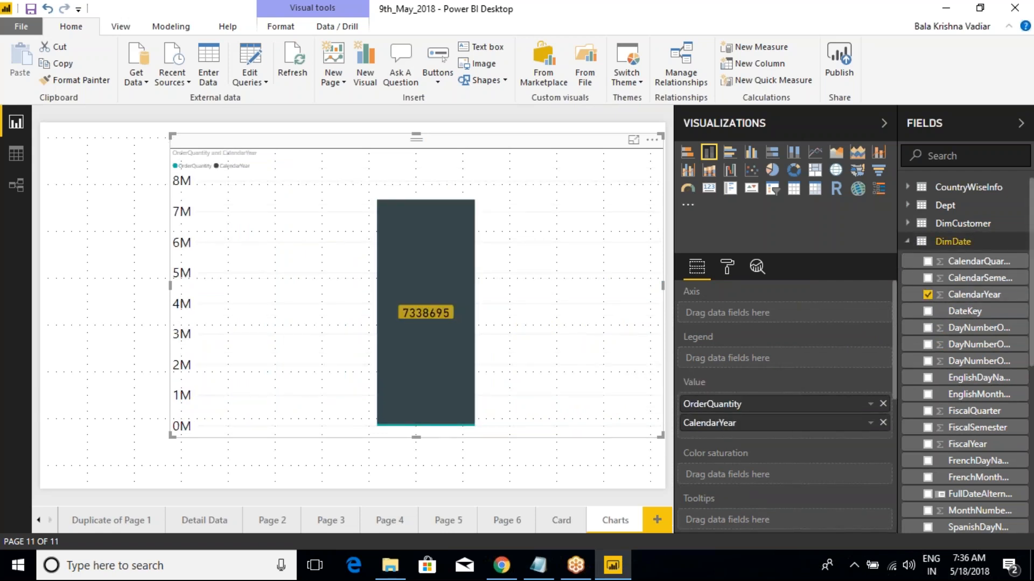
{"action": "left_click_drag", "start_coordinate": [721, 425], "coordinate": [721, 314]}
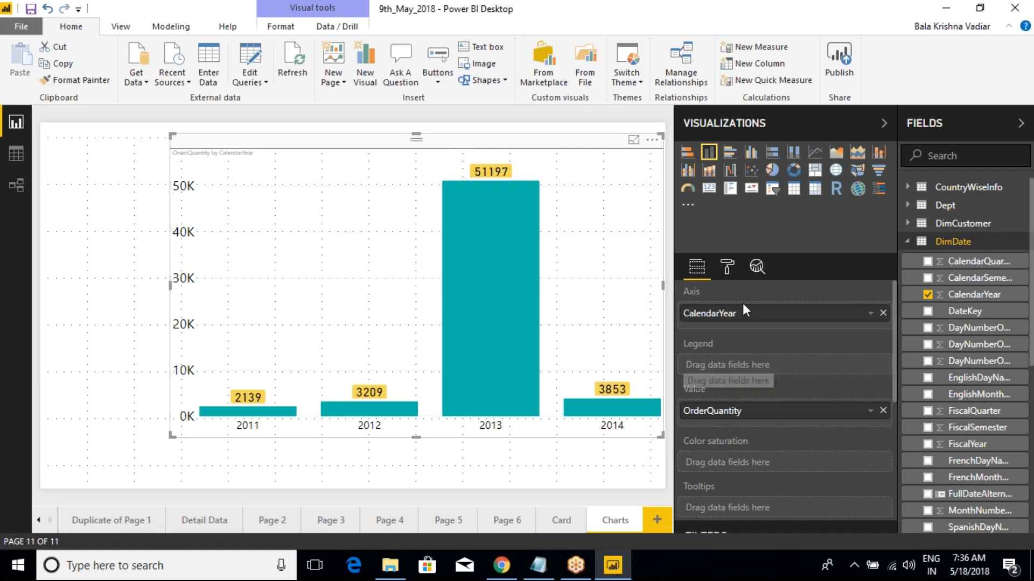
- Set the font family of the chart's X-axis labels to Arial Black and return to the chart's field assignments
{"action": "left_click", "coordinate": [728, 267]}
{"action": "left_click", "coordinate": [695, 351]}
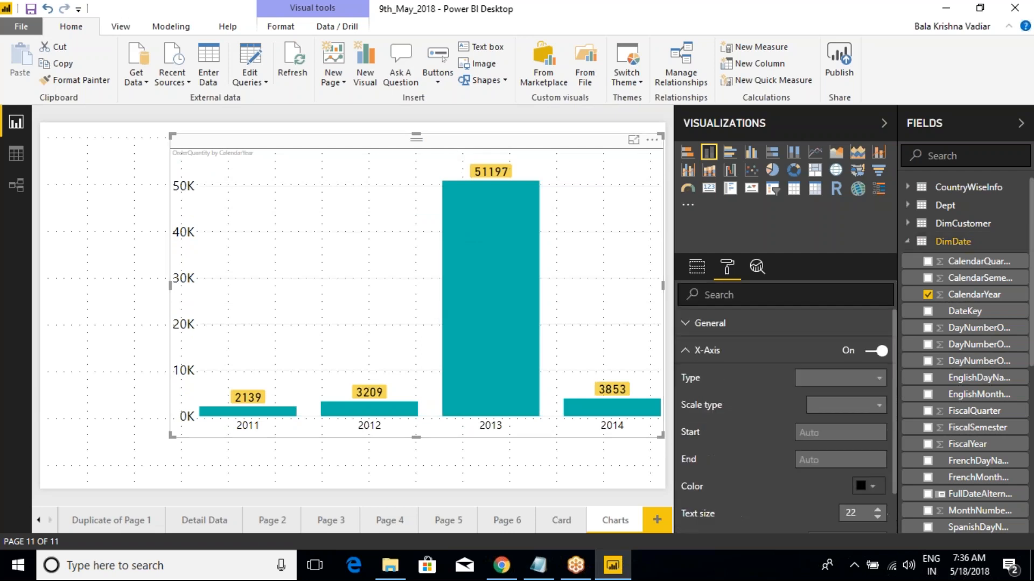
{"action": "scroll", "coordinate": [837, 445], "scroll_direction": "down", "scroll_amount": 3}
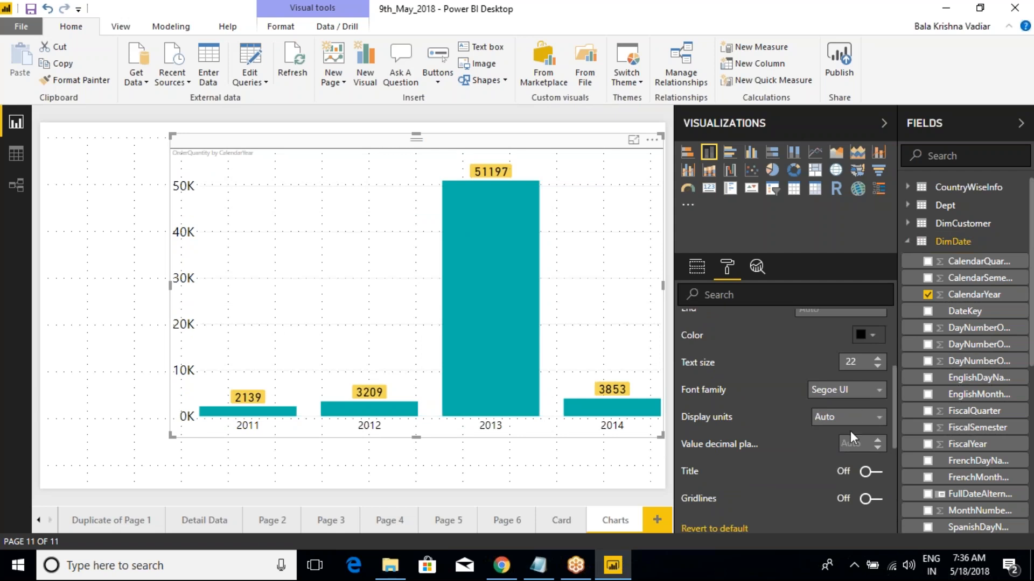
{"action": "scroll", "coordinate": [832, 442], "scroll_direction": "down", "scroll_amount": 3}
{"action": "scroll", "coordinate": [838, 431], "scroll_direction": "up", "scroll_amount": 3}
{"action": "left_click", "coordinate": [853, 397]}
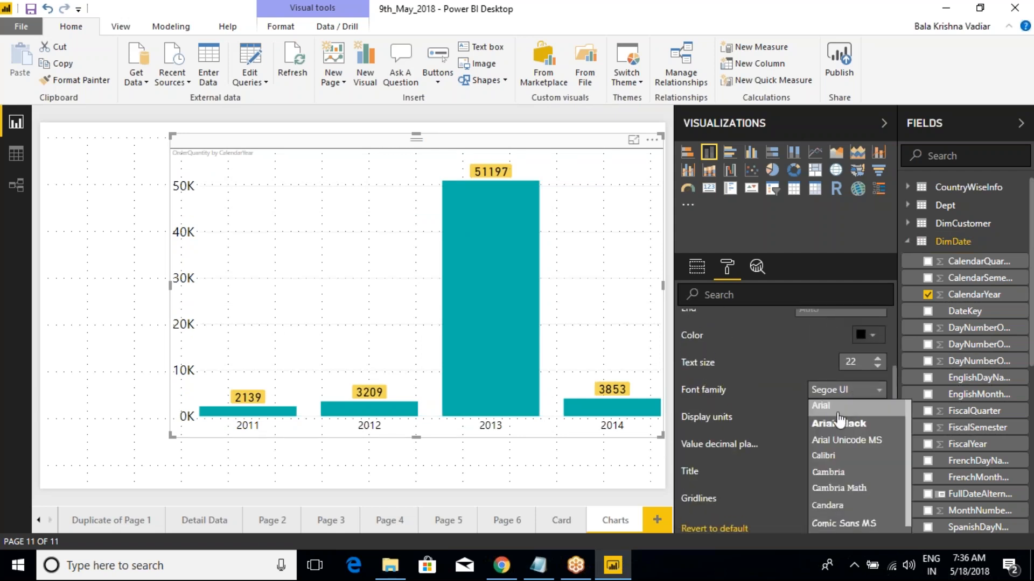
{"action": "left_click", "coordinate": [834, 425]}
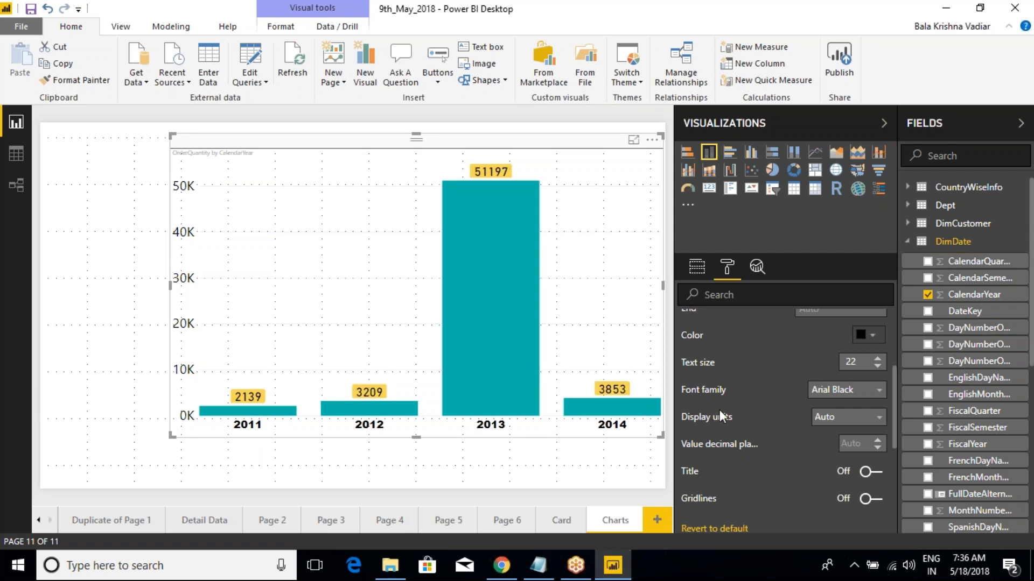
{"action": "scroll", "coordinate": [720, 409], "scroll_direction": "up", "scroll_amount": 3}
{"action": "left_click", "coordinate": [697, 266]}
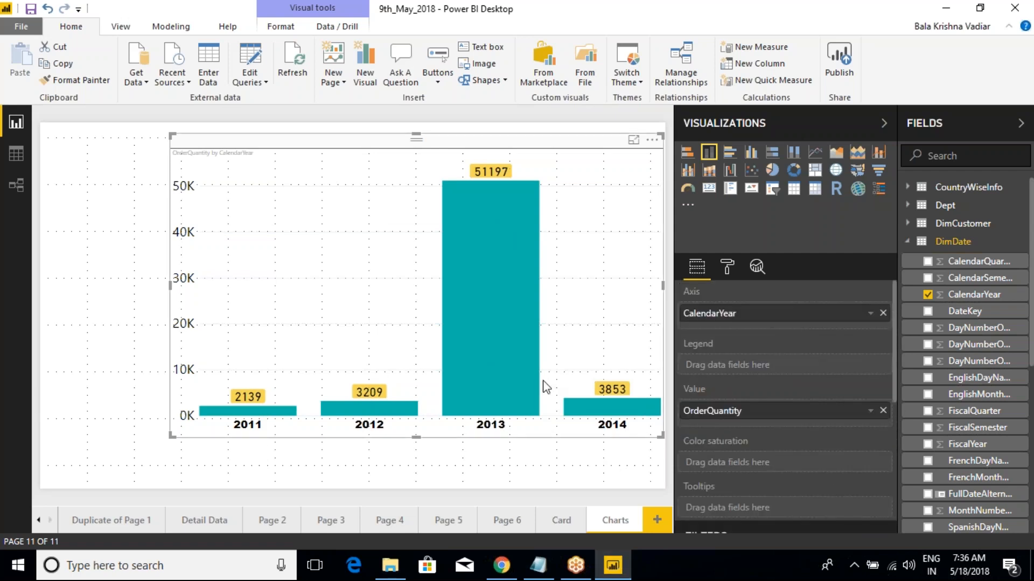
- Add a calculated column named Year_New to the DimDate table
{"action": "right_click", "coordinate": [955, 244]}
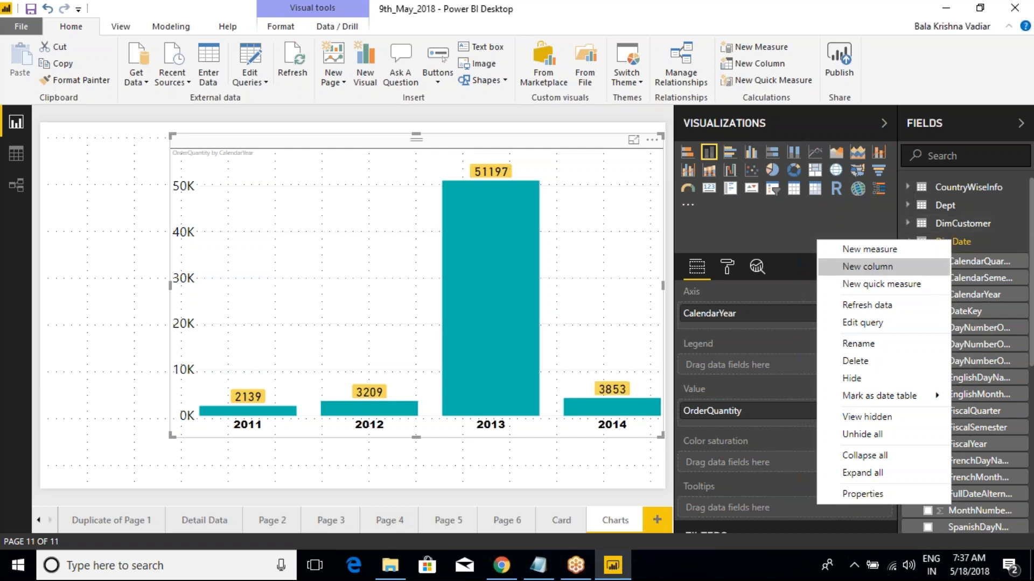
{"action": "left_click", "coordinate": [868, 267]}
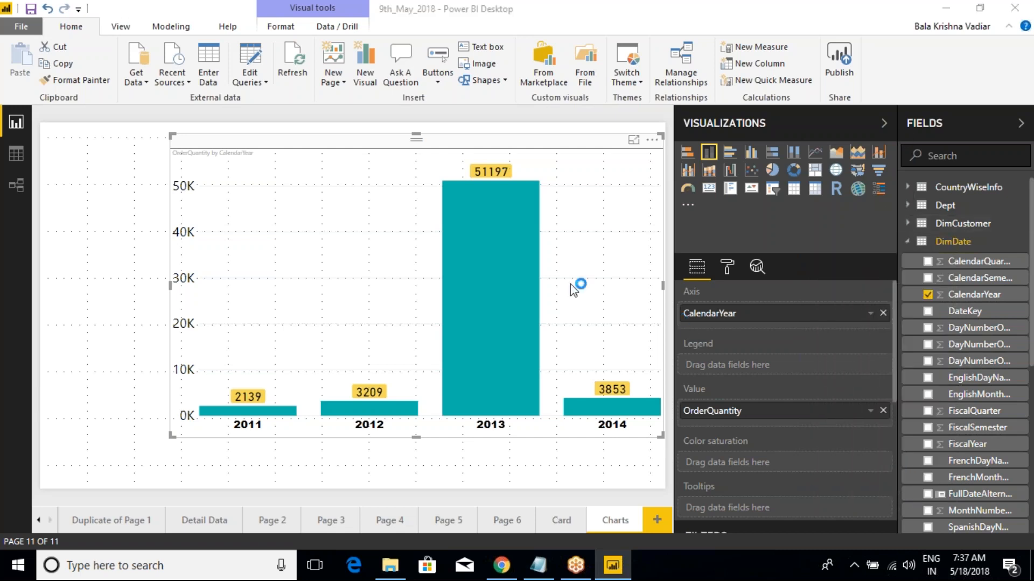
{"action": "left_click", "coordinate": [171, 117]}
{"action": "key", "text": "ctrl+a"}
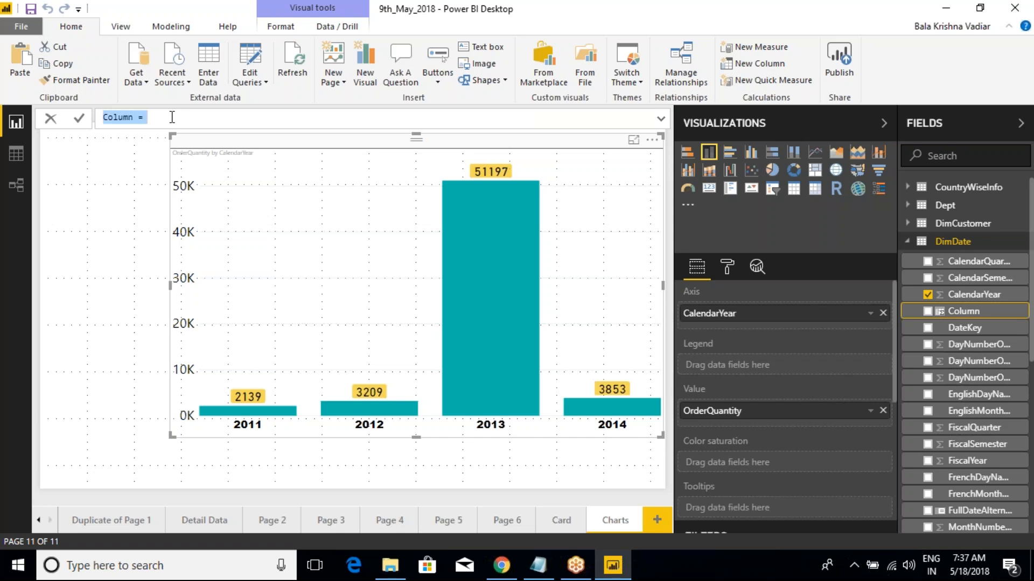
{"action": "type", "text": "Year"}
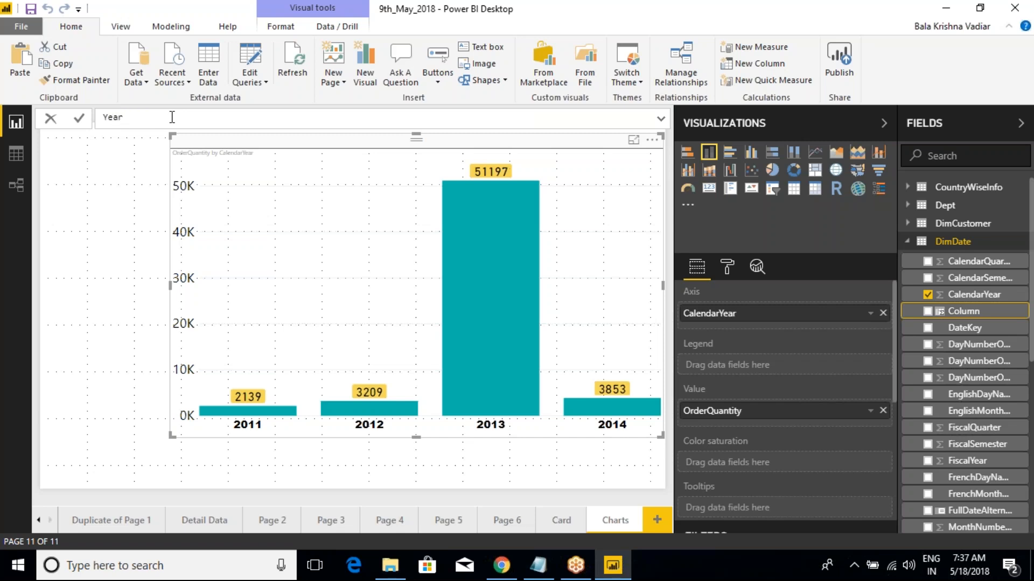
{"action": "type", "text": "_New ="}
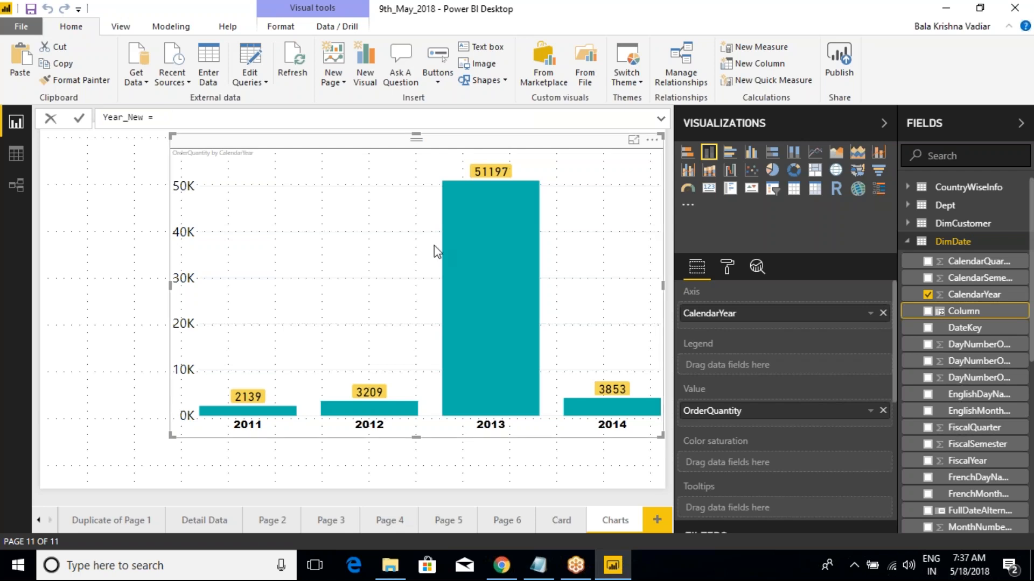
- Reference DimDate[CalendarYear] as the expression of the Year_New column
{"action": "type", "text": "calende"}
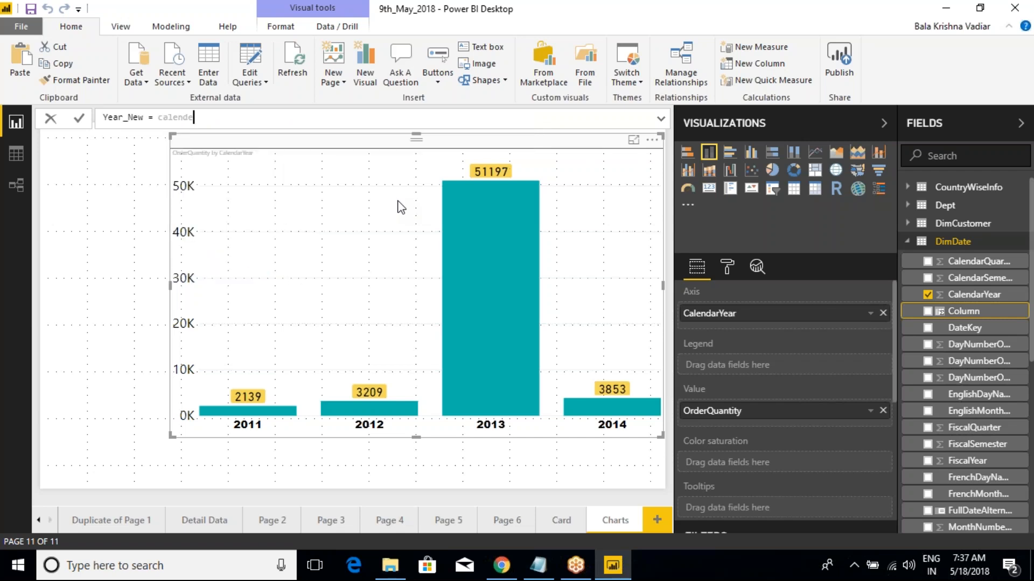
{"action": "key", "text": "BackSpace"}
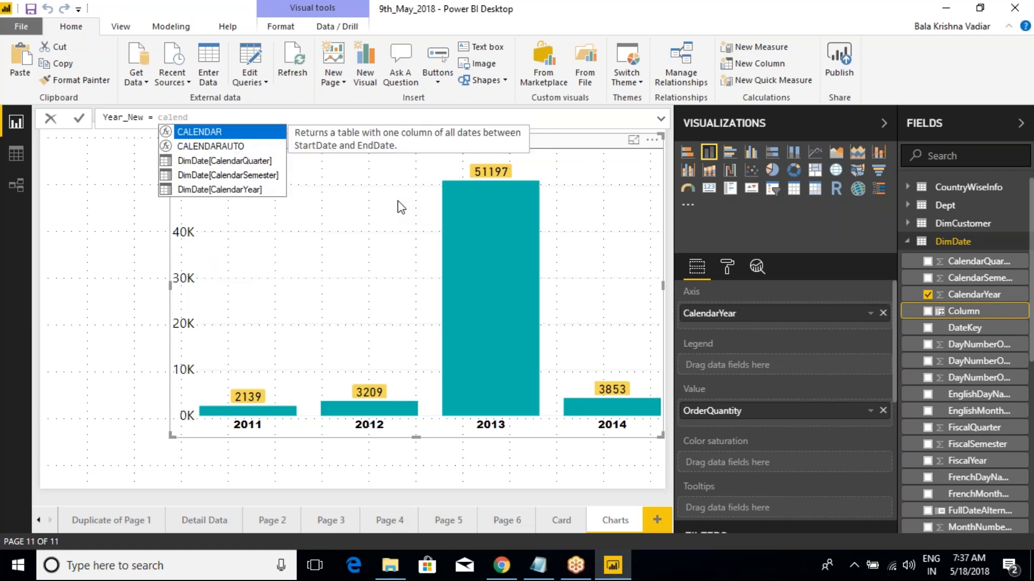
{"action": "key", "text": "Down"}
{"action": "key", "text": "Down"}
{"action": "key", "text": "Down"}
{"action": "key", "text": "Down"}
{"action": "key", "text": "Tab"}
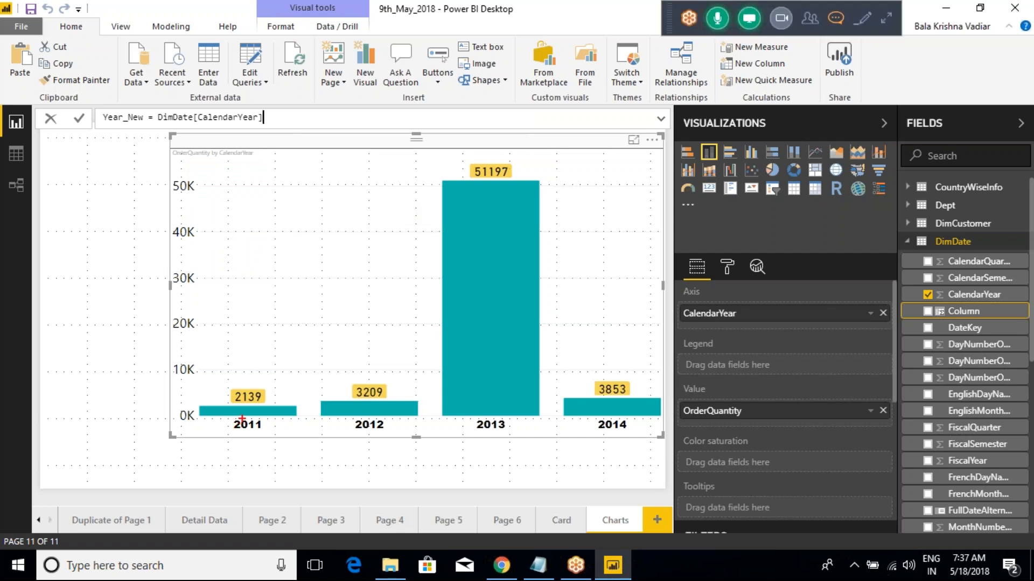
{"action": "left_click_drag", "start_coordinate": [245, 416], "coordinate": [268, 437]}
{"action": "left_click_drag", "start_coordinate": [368, 415], "coordinate": [388, 432]}
{"action": "left_click_drag", "start_coordinate": [489, 413], "coordinate": [505, 441]}
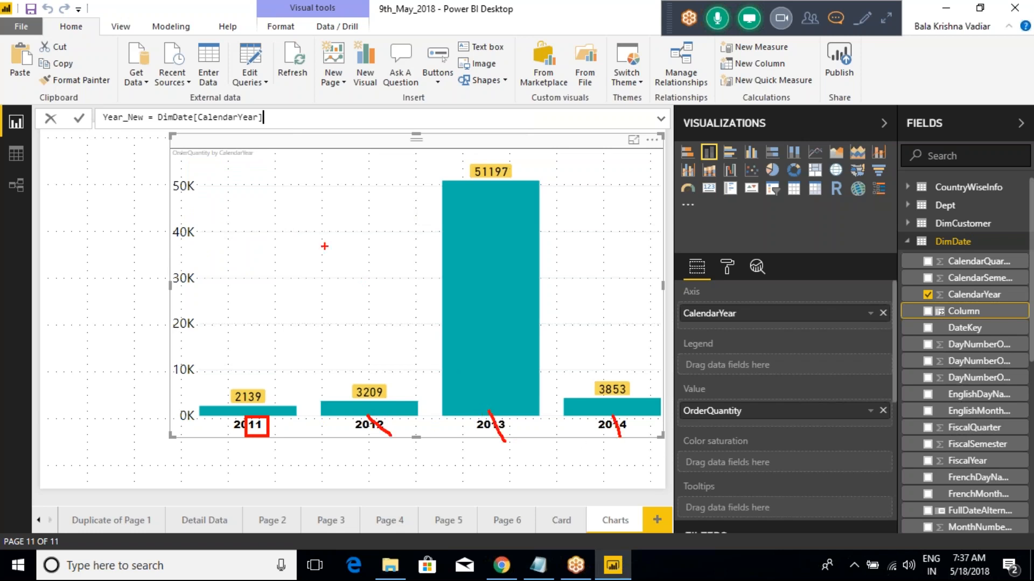
{"action": "key", "text": "Escape"}
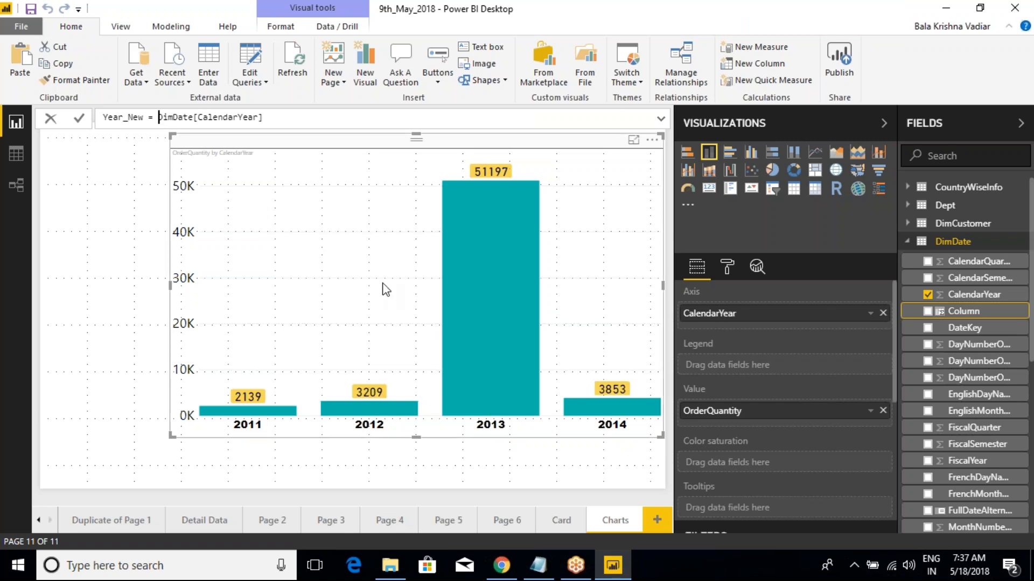
- Wrap the reference in RIGHT so the formula reads Year_New = RIGHT(DimDate[CalendarYear],2), and commit it
{"action": "type", "text": "RIGHT"}
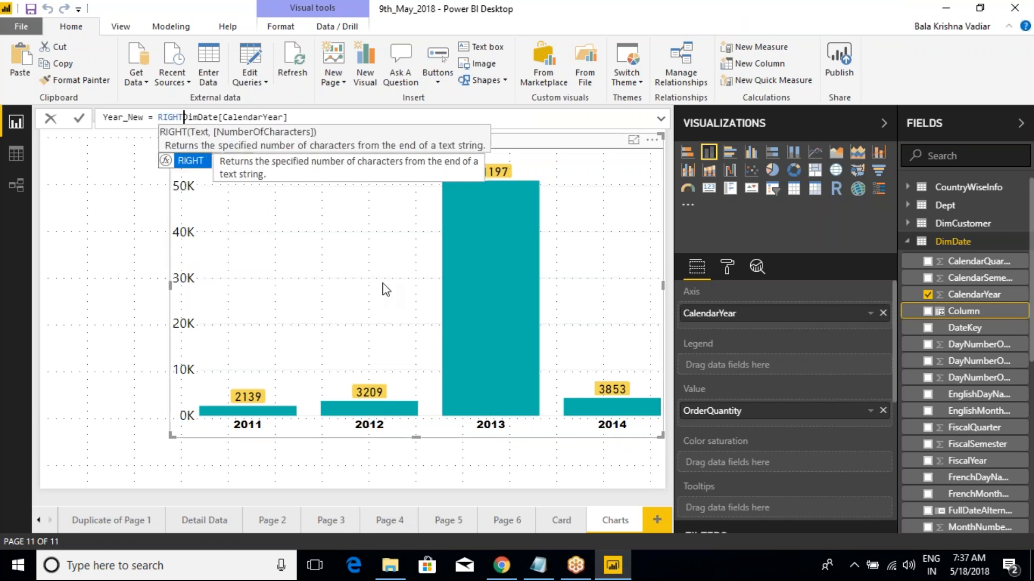
{"action": "type", "text": "("}
{"action": "key", "text": "End"}
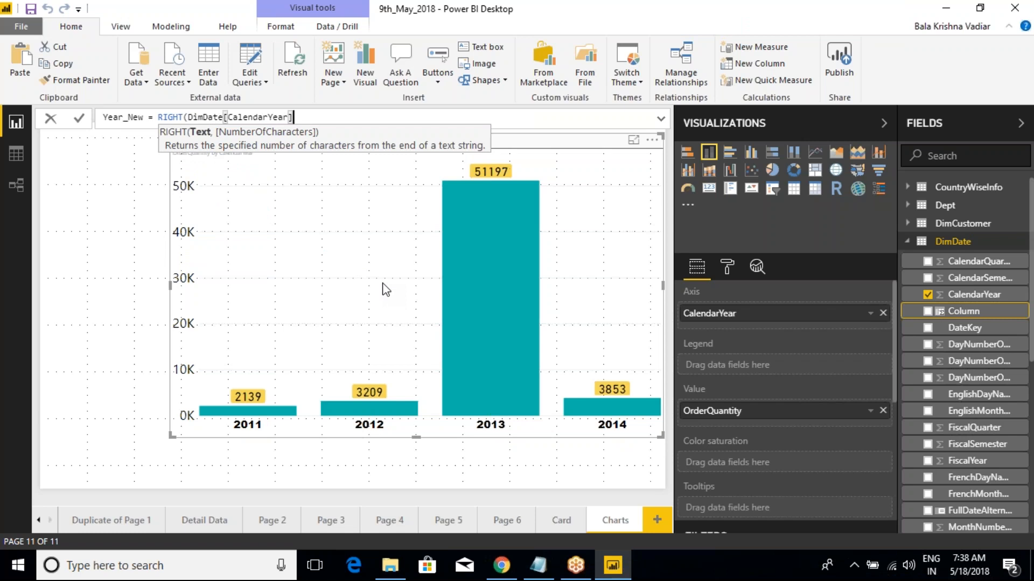
{"action": "type", "text": ",2"}
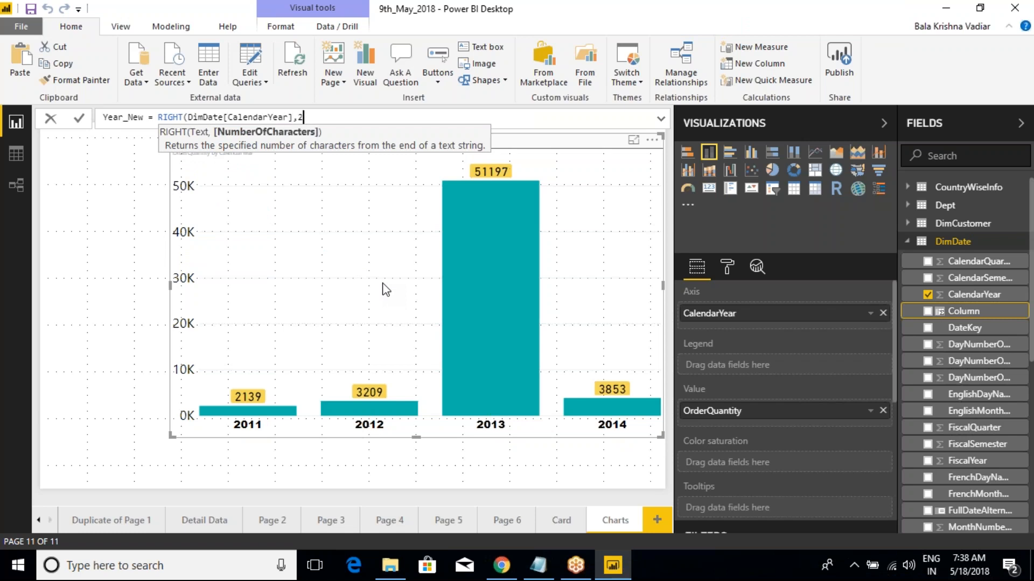
{"action": "type", "text": ")"}
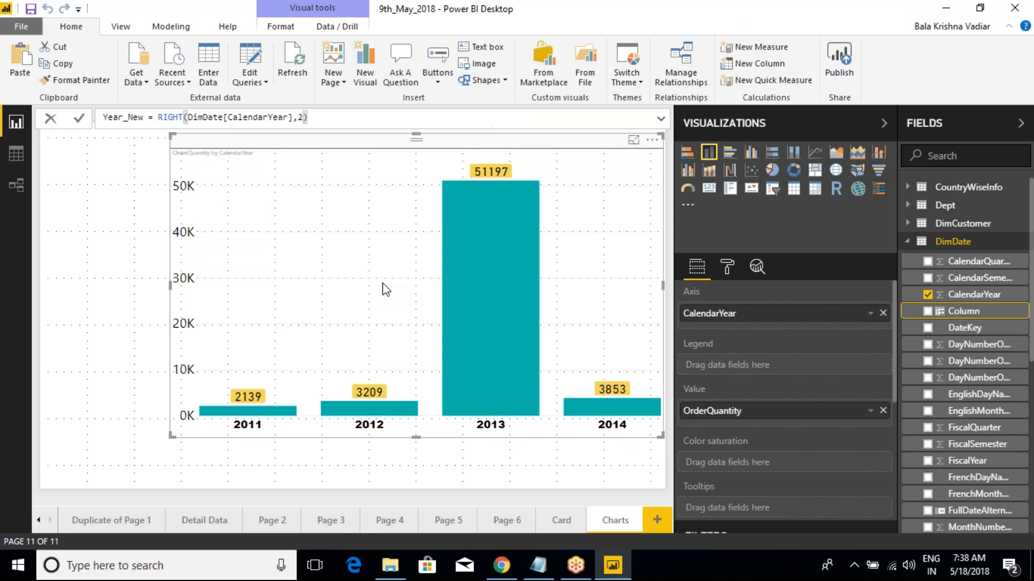
{"action": "key", "text": "Return"}
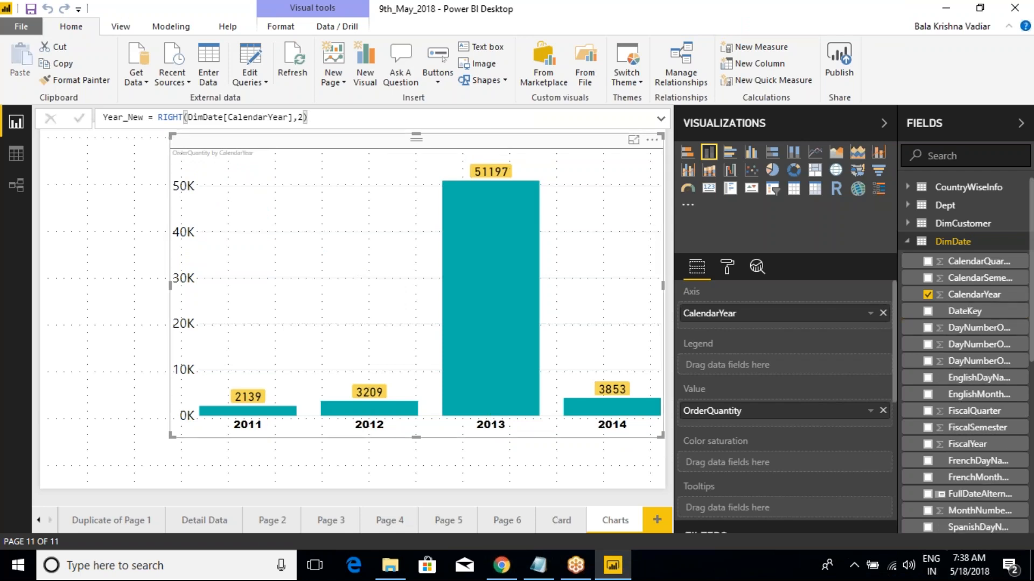
{"action": "left_click", "coordinate": [345, 117]}
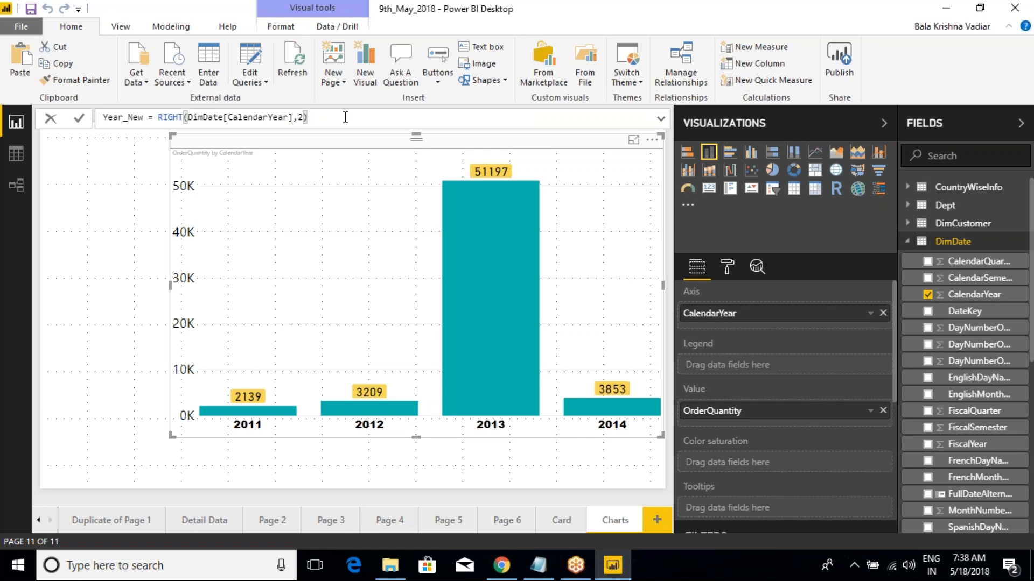
{"action": "key", "text": "Return"}
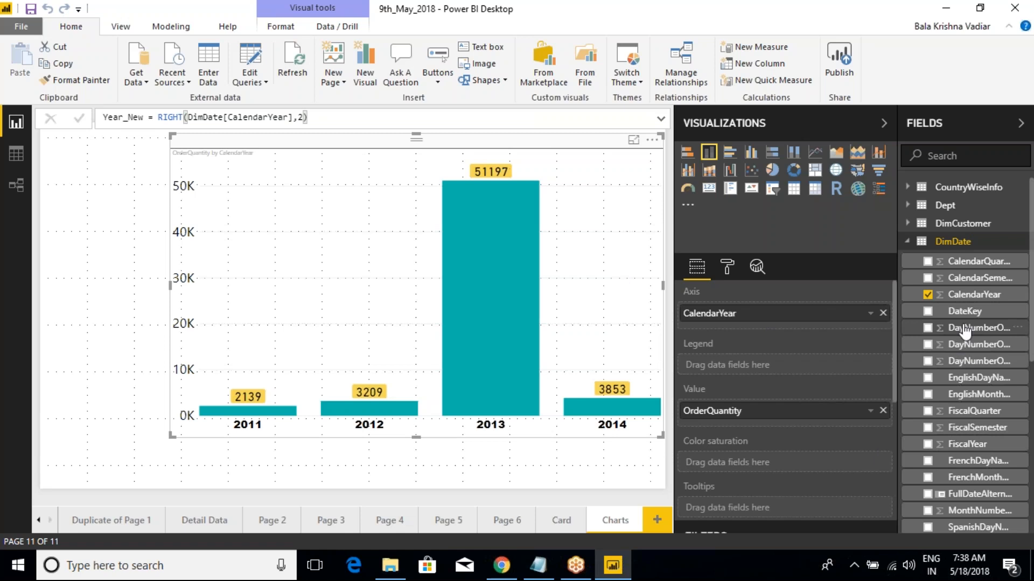
- Replace CalendarYear on the column chart's axis with Year_New from the DimDate table
{"action": "scroll", "coordinate": [964, 330], "scroll_direction": "down", "scroll_amount": 3}
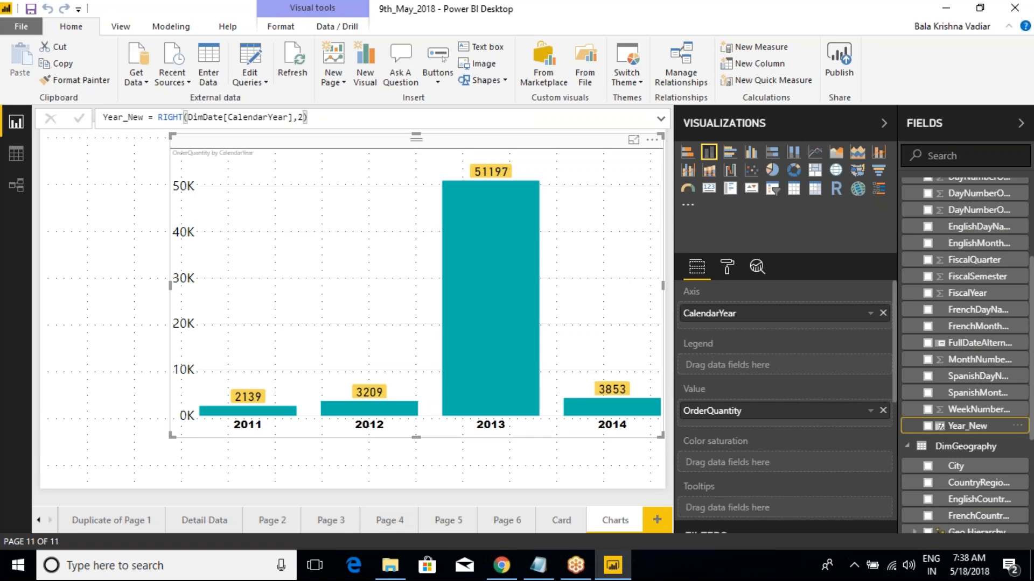
{"action": "left_click_drag", "start_coordinate": [941, 427], "coordinate": [776, 310]}
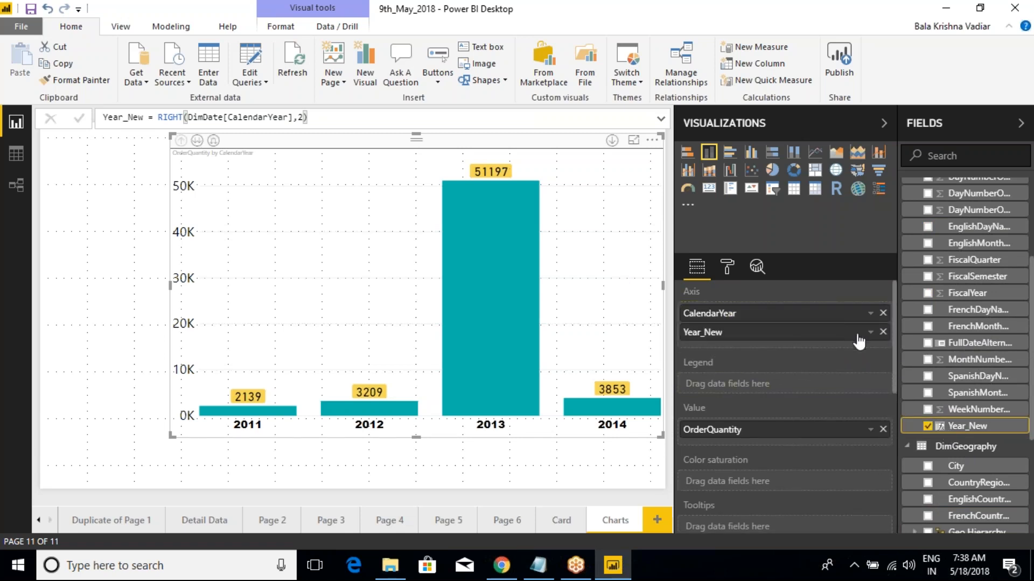
{"action": "left_click", "coordinate": [883, 313]}
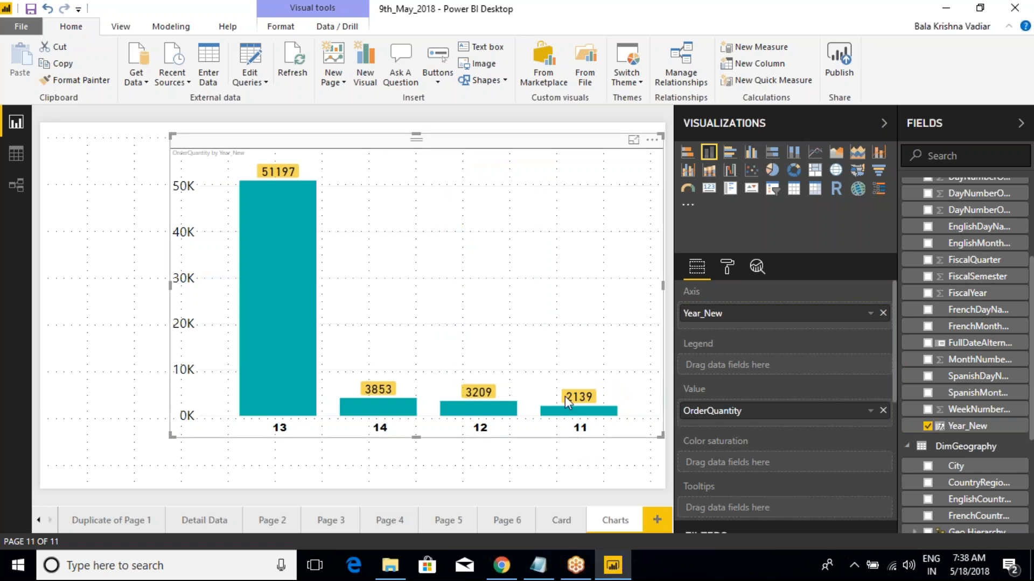
- Sort the column chart by Year_New in ascending order and switch the sorting to OrderQuantity in descending order
{"action": "left_click", "coordinate": [652, 141]}
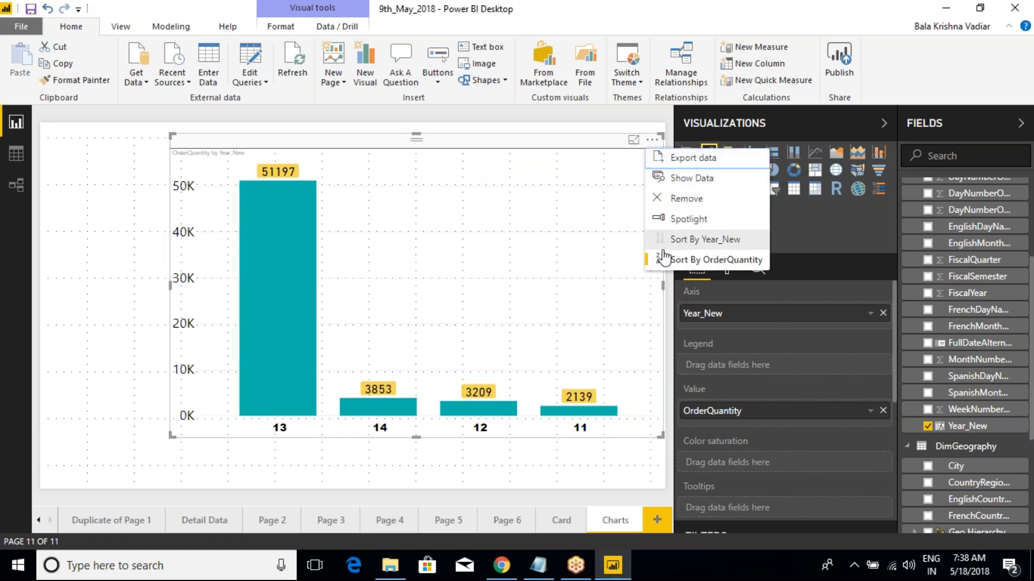
{"action": "left_click", "coordinate": [702, 241]}
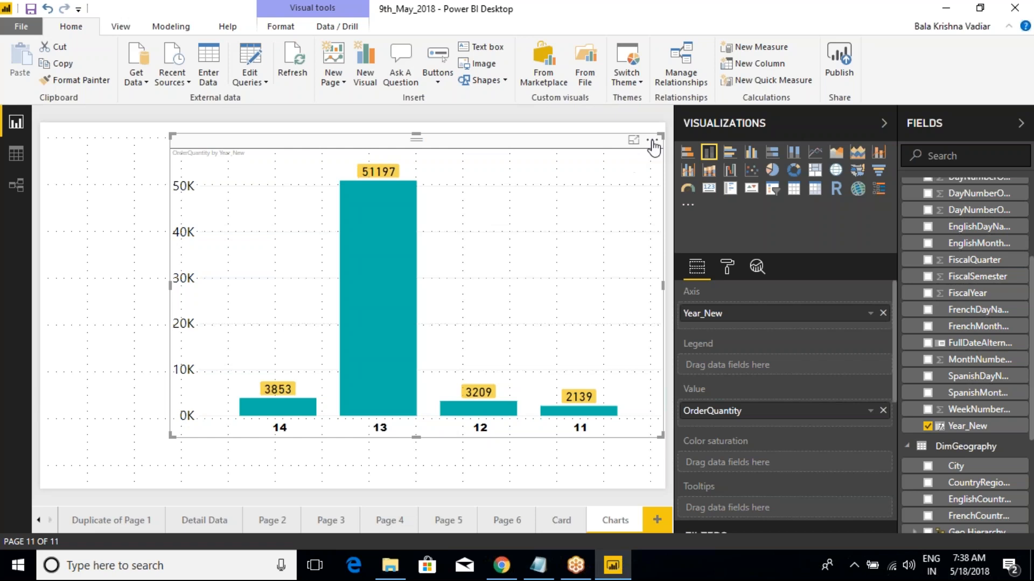
{"action": "left_click", "coordinate": [652, 140]}
{"action": "left_click", "coordinate": [659, 239]}
{"action": "left_click", "coordinate": [653, 140]}
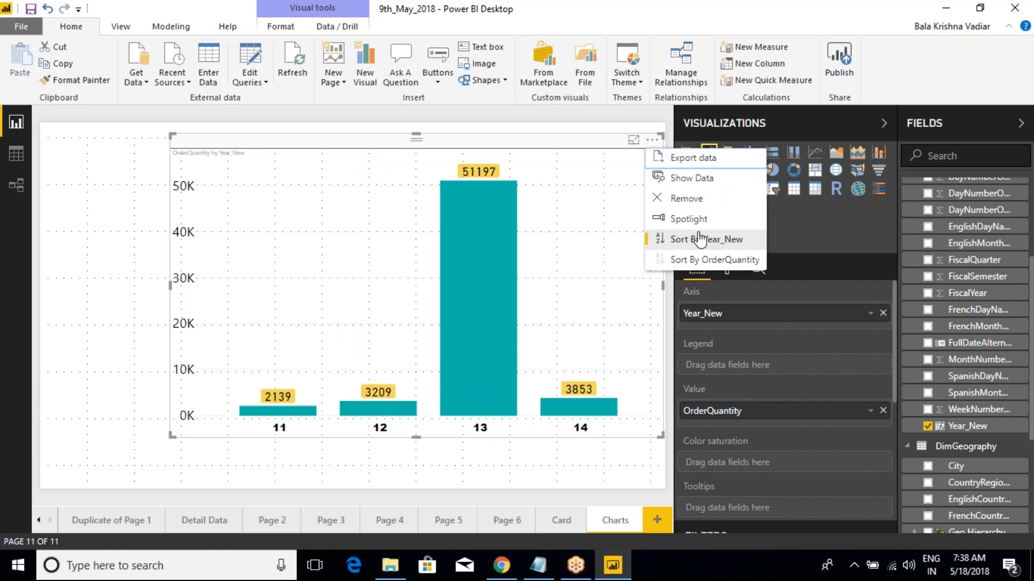
{"action": "left_click", "coordinate": [680, 261]}
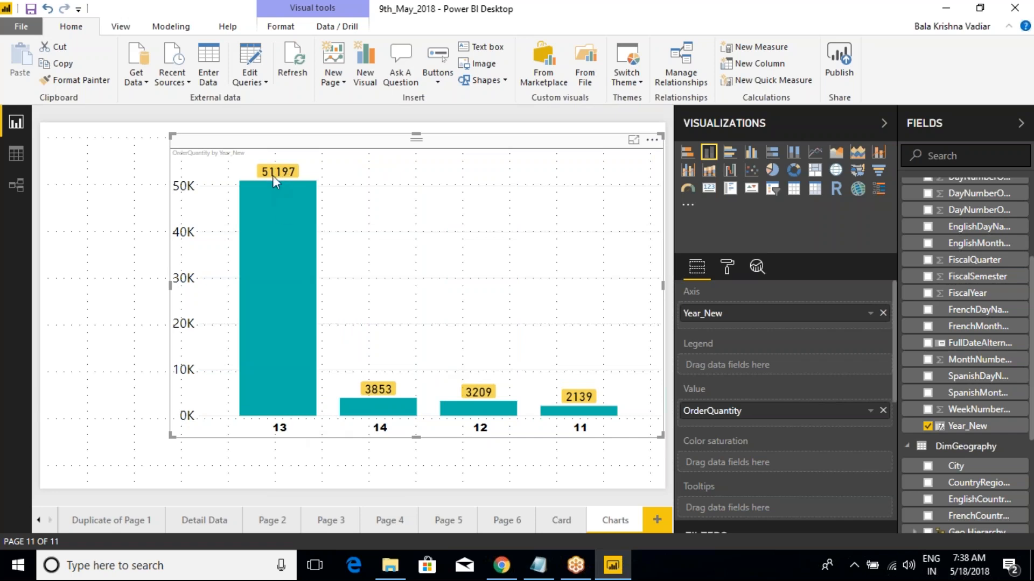
{"action": "left_click_drag", "start_coordinate": [239, 156], "coordinate": [312, 186]}
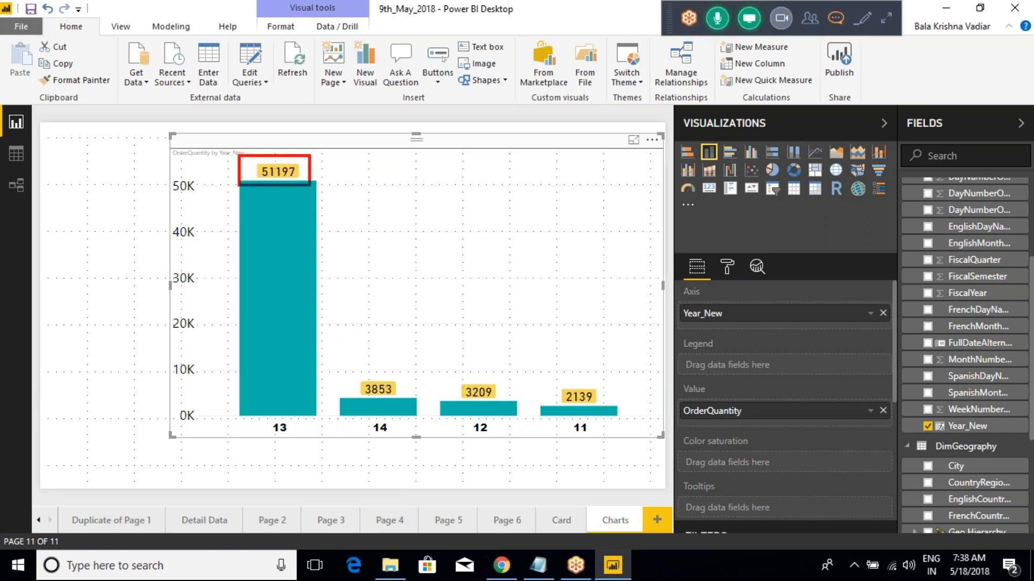
{"action": "left_click_drag", "start_coordinate": [344, 347], "coordinate": [395, 403]}
{"action": "left_click_drag", "start_coordinate": [445, 368], "coordinate": [507, 407]}
{"action": "left_click_drag", "start_coordinate": [546, 375], "coordinate": [594, 420]}
{"action": "key", "text": "Escape"}
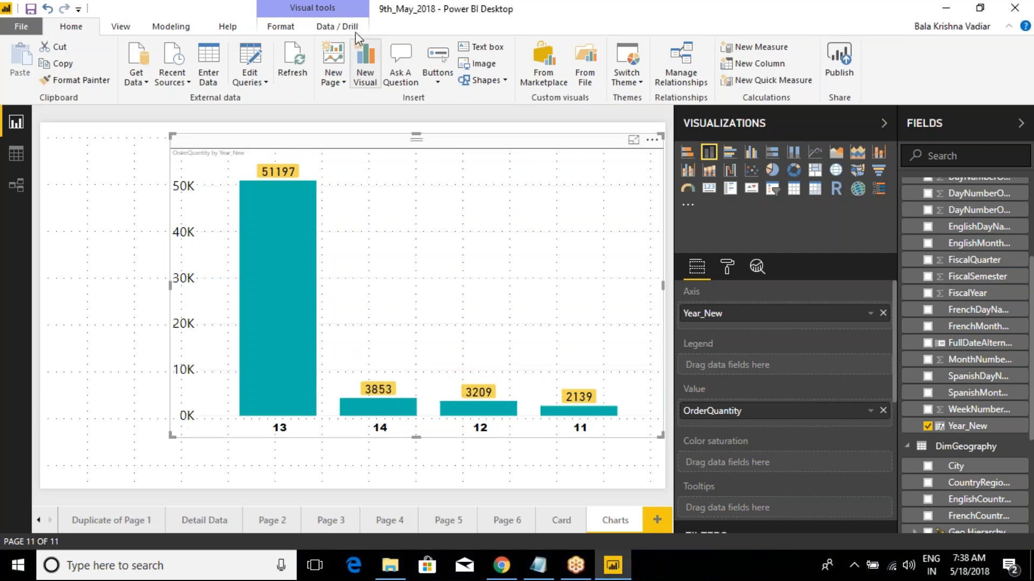
- Sort the column chart by OrderQuantity in ascending order and turn on its spotlight
{"action": "left_click", "coordinate": [652, 140]}
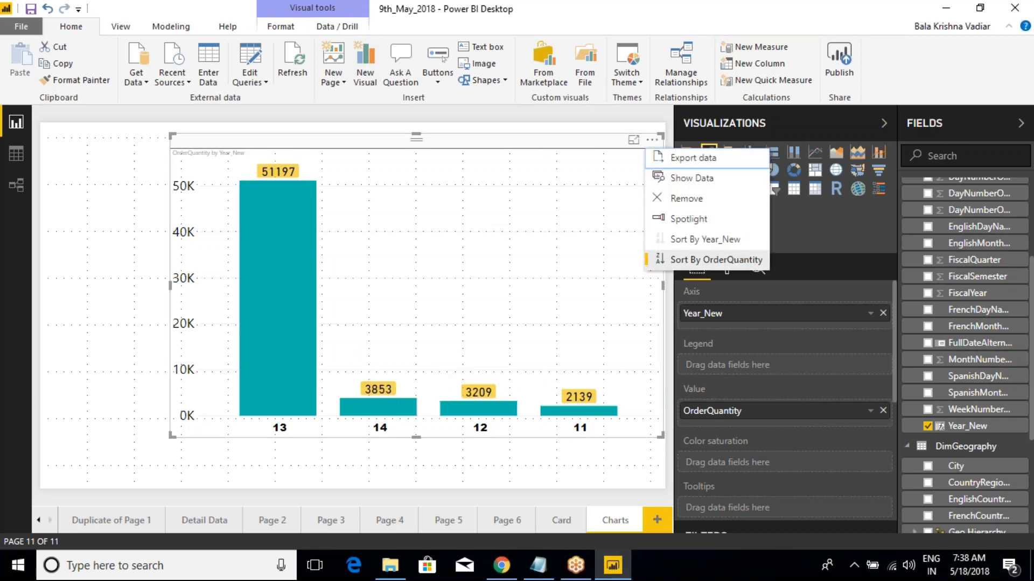
{"action": "left_click", "coordinate": [651, 259]}
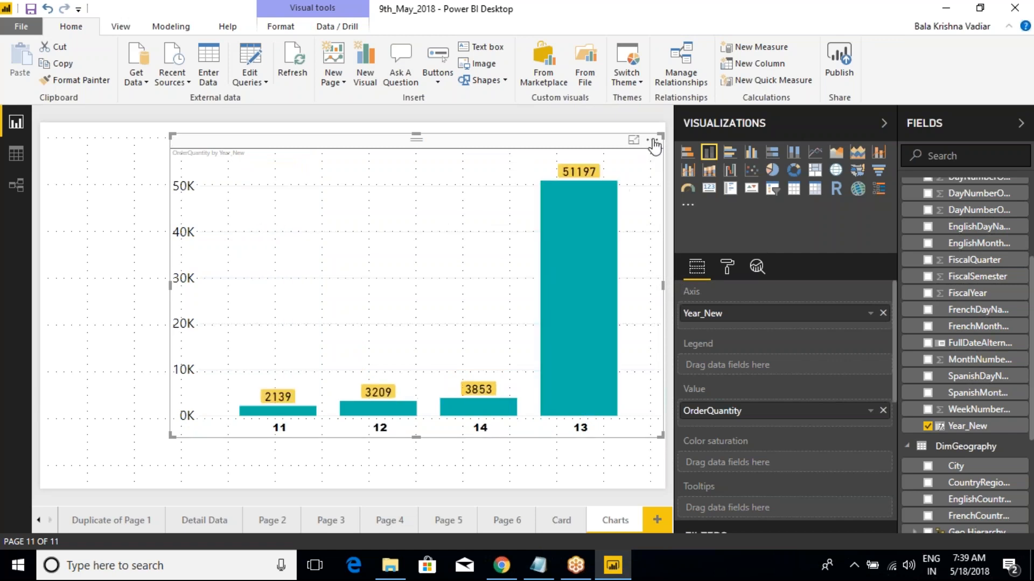
{"action": "left_click", "coordinate": [652, 140]}
{"action": "left_click", "coordinate": [590, 199]}
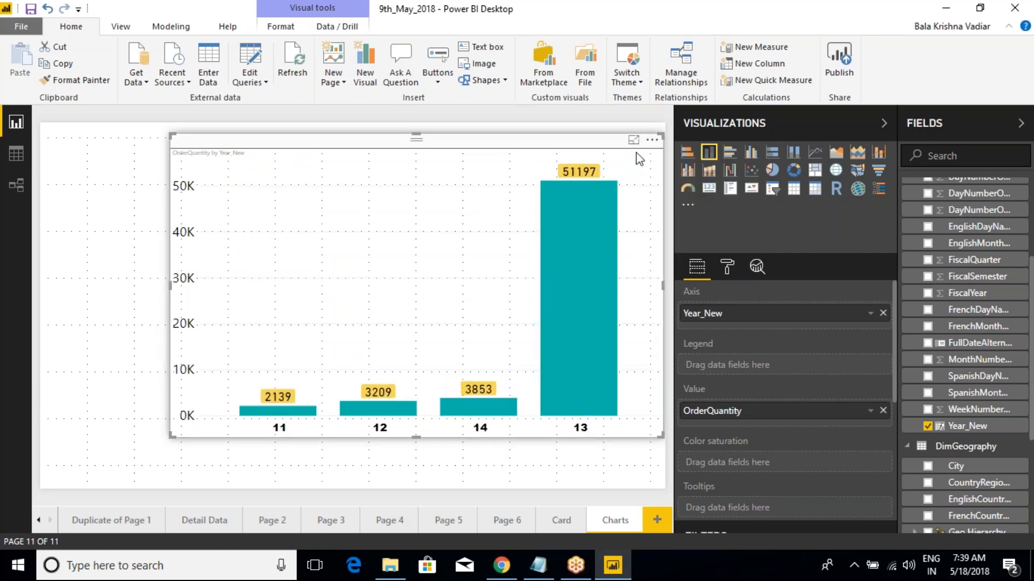
- Show the data table behind the column chart and return to the report
{"action": "left_click", "coordinate": [652, 140]}
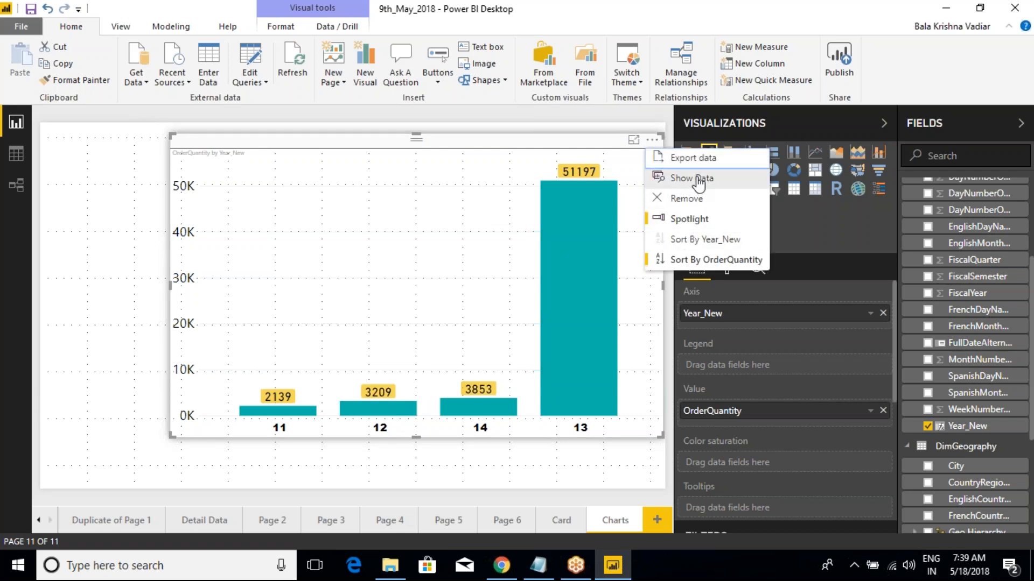
{"action": "left_click", "coordinate": [690, 183]}
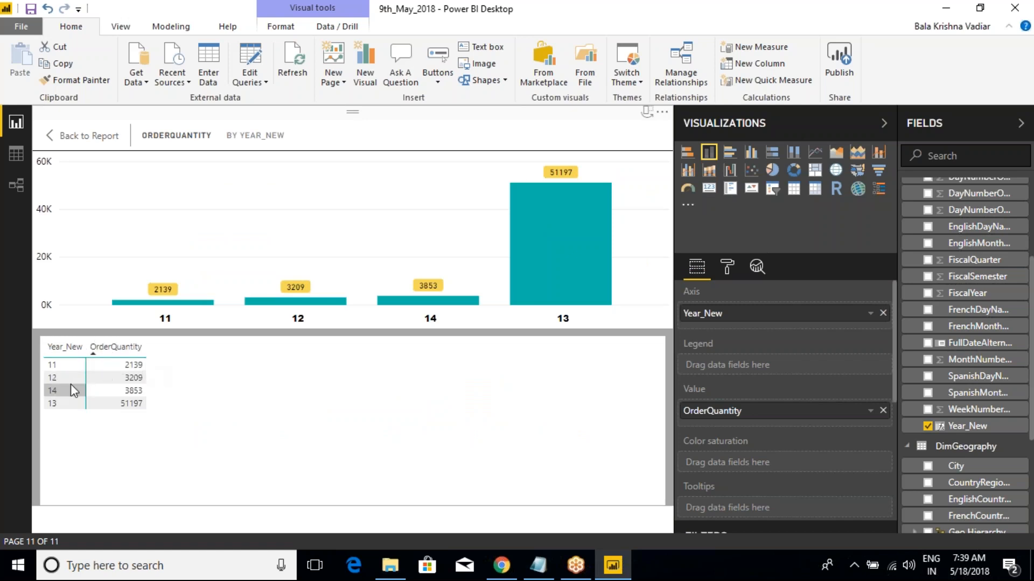
{"action": "left_click", "coordinate": [87, 137]}
{"action": "left_click", "coordinate": [652, 139]}
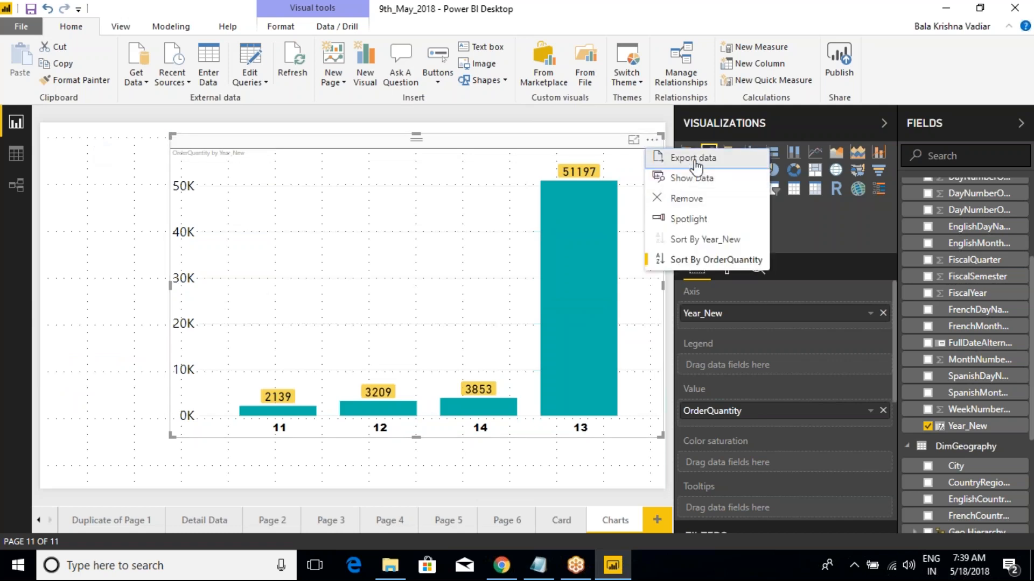
{"action": "left_click", "coordinate": [694, 158]}
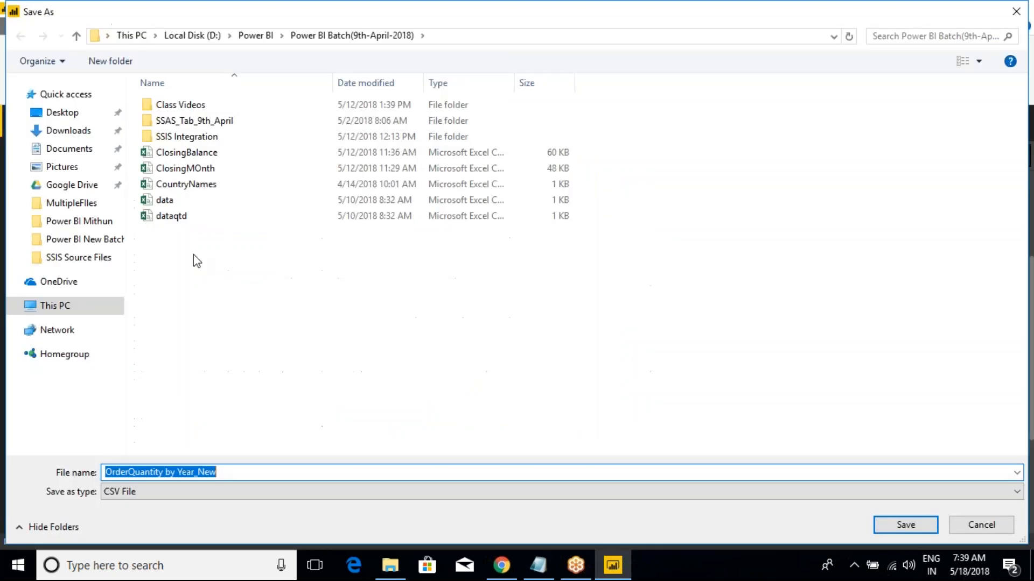
{"action": "left_click", "coordinate": [222, 471]}
{"action": "left_click", "coordinate": [229, 492]}
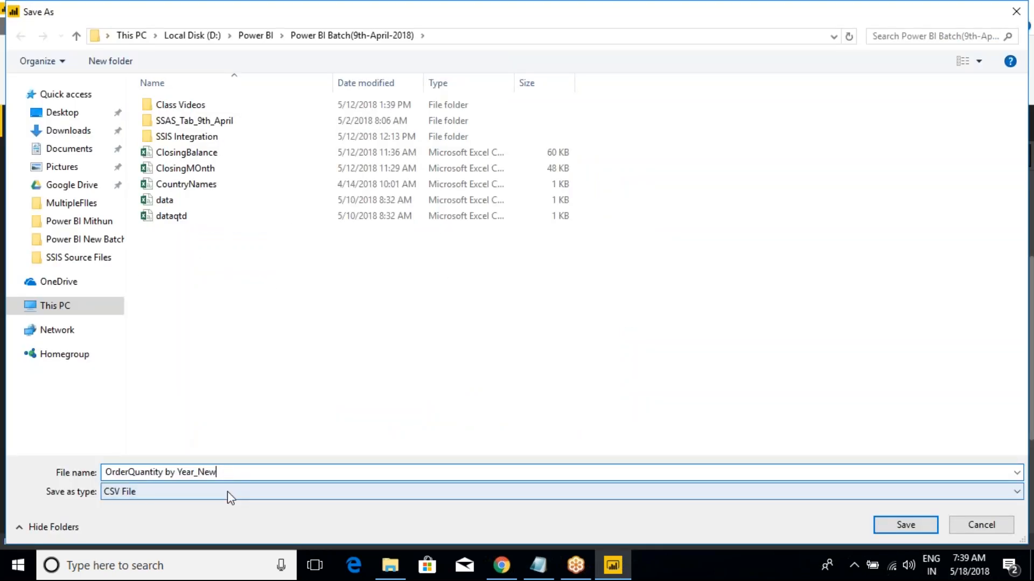
{"action": "left_click", "coordinate": [183, 495]}
{"action": "left_click", "coordinate": [246, 377]}
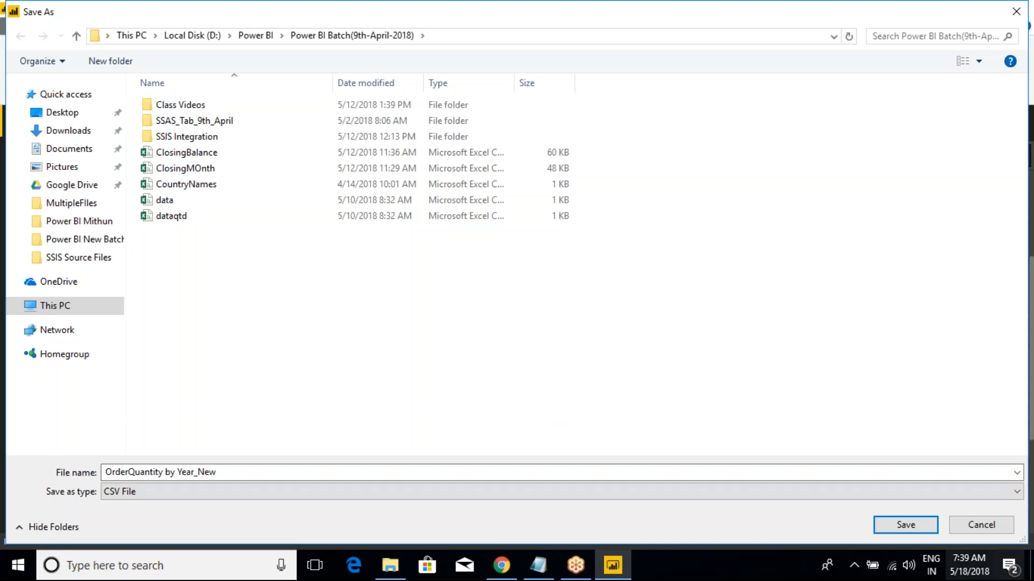
{"action": "left_click", "coordinate": [995, 526]}
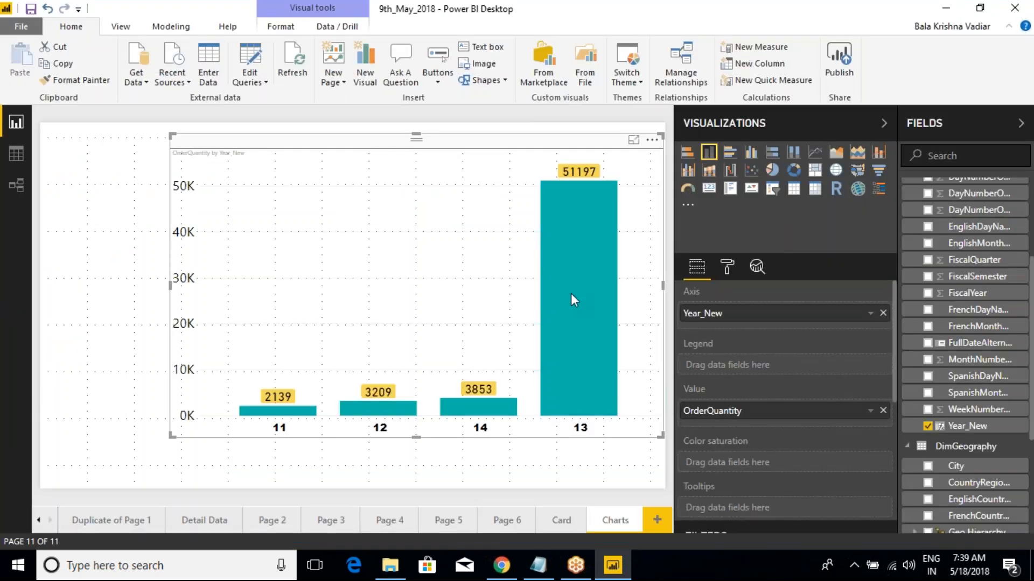
{"action": "left_click", "coordinate": [138, 192]}
{"action": "left_click", "coordinate": [274, 149]}
{"action": "key", "text": "ctrl+2"}
{"action": "mouse_move", "coordinate": [254, 416]}
{"action": "left_mouse_down"}
{"action": "mouse_move", "coordinate": [338, 438]}
{"action": "mouse_move", "coordinate": [515, 452]}
{"action": "mouse_move", "coordinate": [607, 446]}
{"action": "left_mouse_up"}
{"action": "left_click_drag", "start_coordinate": [291, 430], "coordinate": [285, 467]}
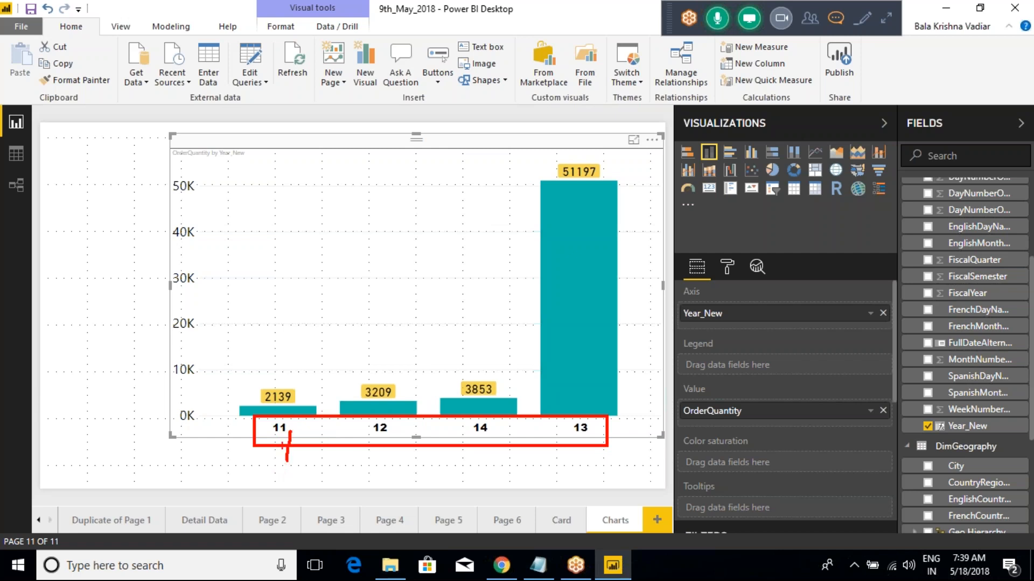
{"action": "key", "text": "Escape"}
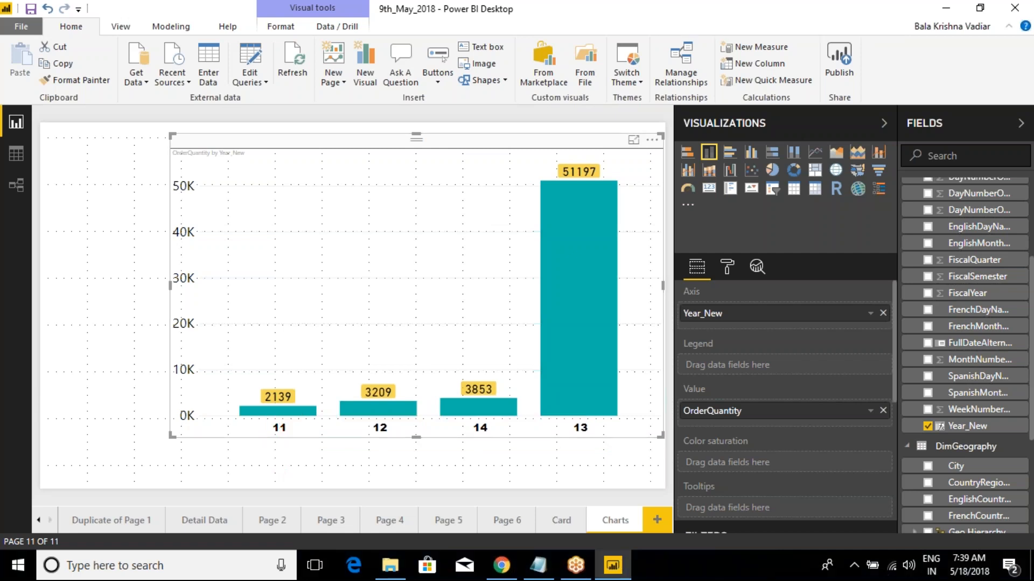
- Add the text "Year" joined with & in front of the RIGHT function in the Year_New column formula
{"action": "left_click", "coordinate": [966, 427]}
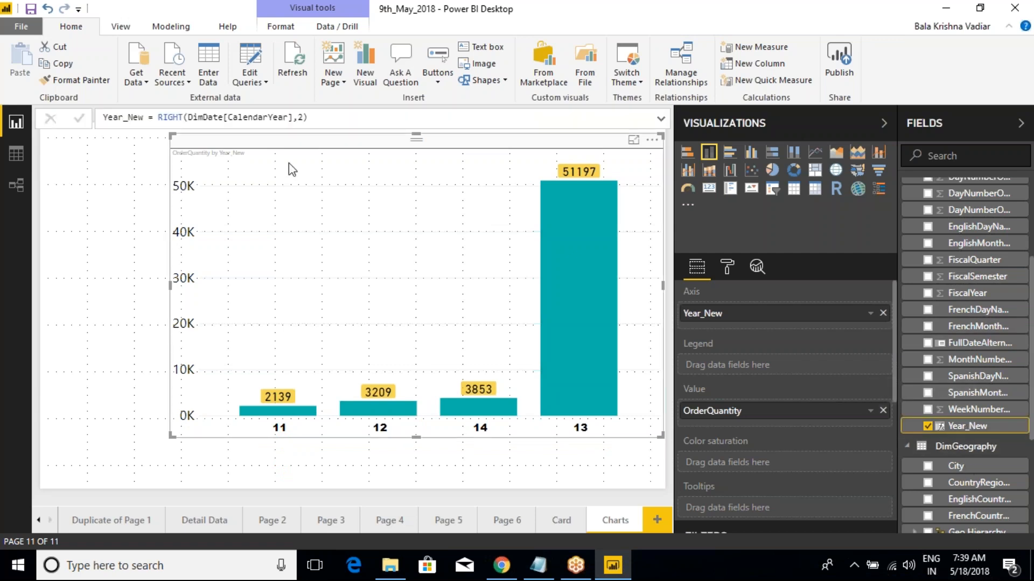
{"action": "left_click", "coordinate": [158, 117]}
{"action": "type", "text": "\"\""}
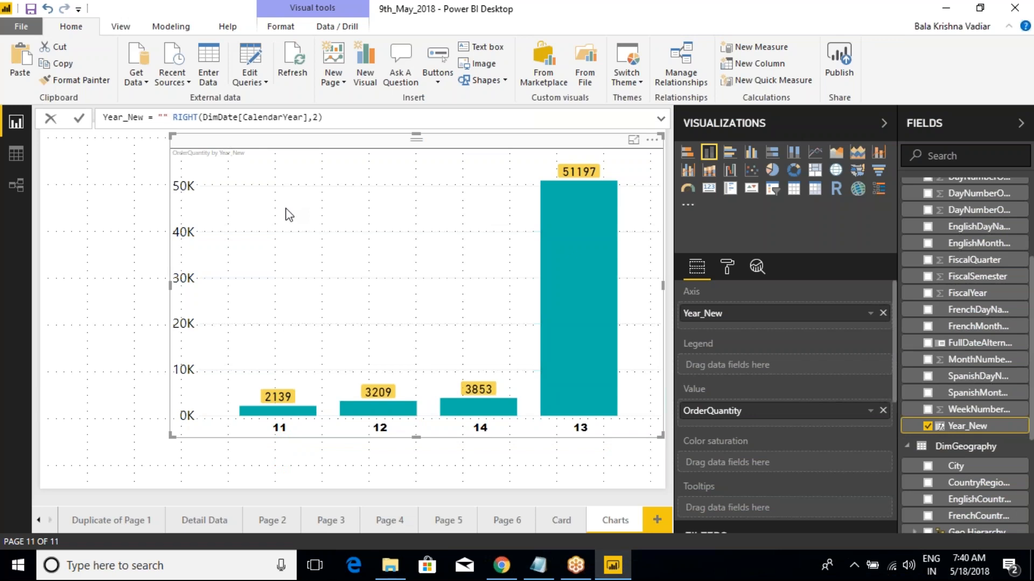
{"action": "type", "text": "&"}
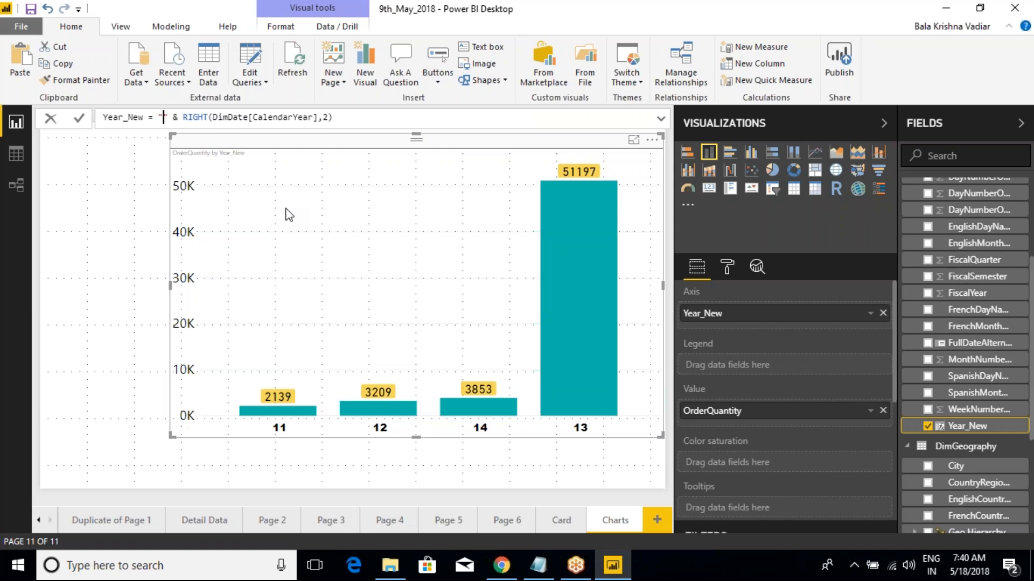
{"action": "type", "text": "Year"}
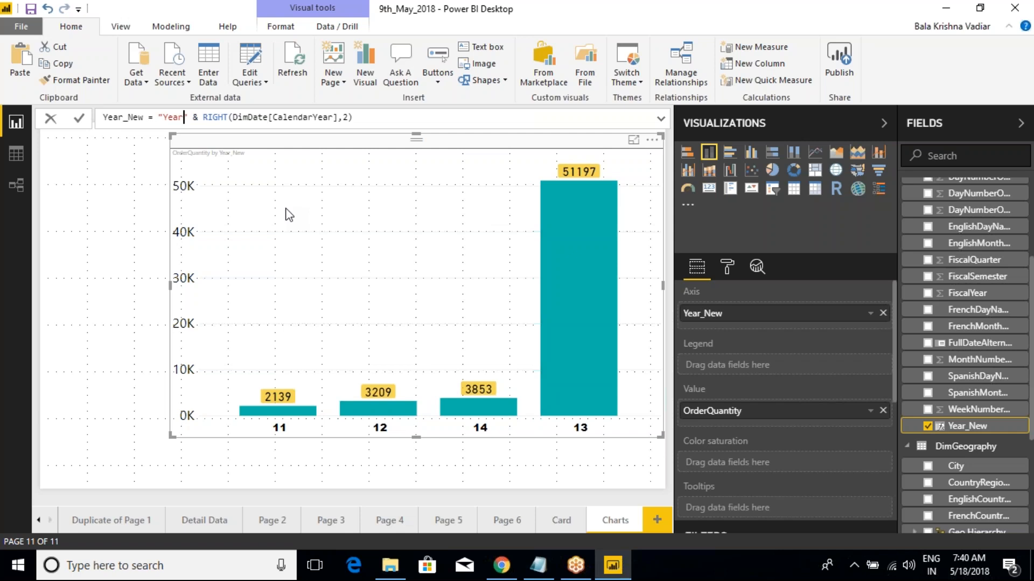
- Replace the prefix text in the Year_New formula with "FY"
{"action": "key", "text": "BackSpace"}
{"action": "key", "text": "BackSpace"}
{"action": "key", "text": "BackSpace"}
{"action": "key", "text": "BackSpace"}
{"action": "type", "text": "FY"}
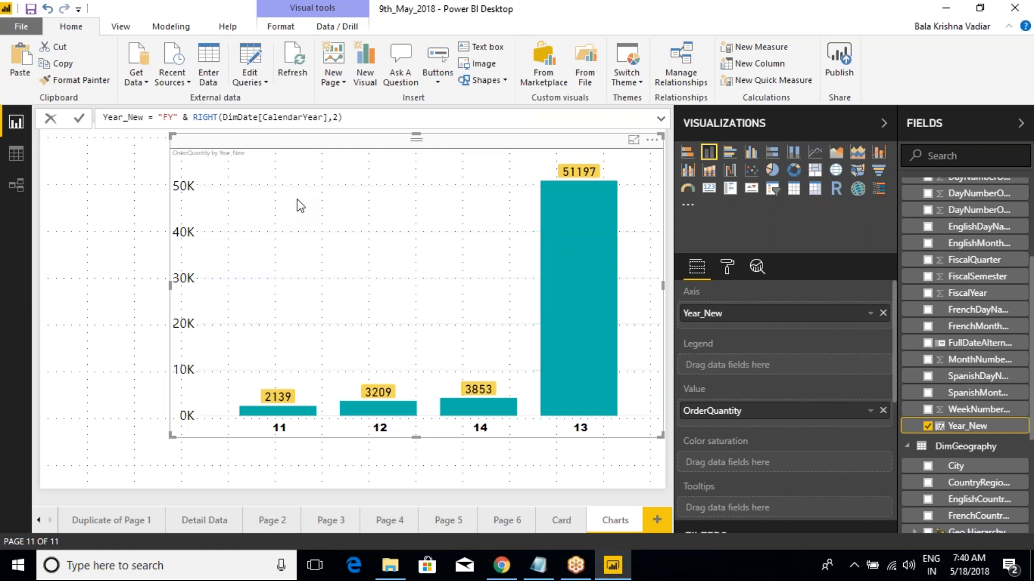
- Change the Year_New formula's prefix to "CY " with a trailing space and commit the formula
{"action": "key", "text": "BackSpace"}
{"action": "key", "text": "BackSpace"}
{"action": "type", "text": "CY"}
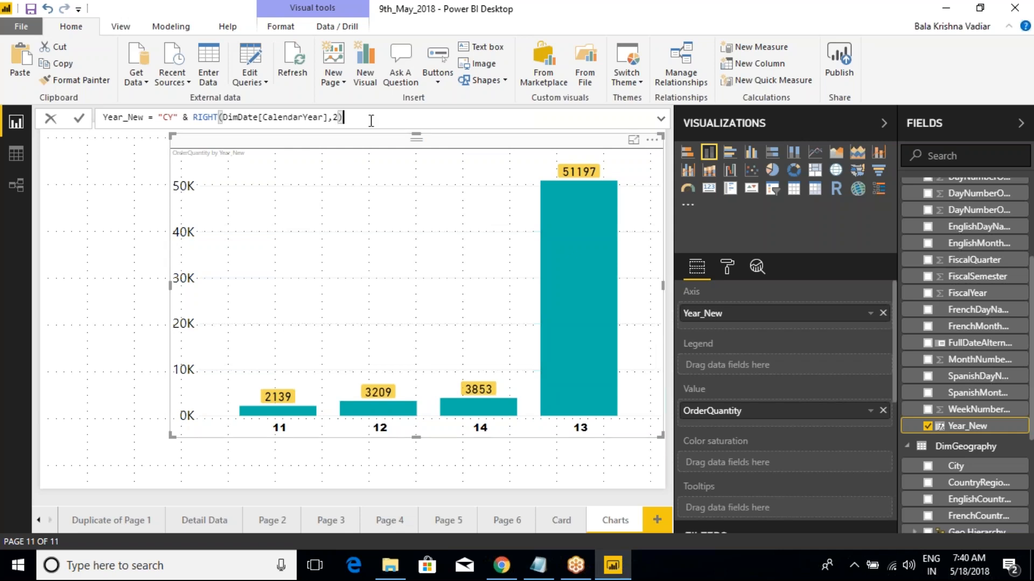
{"action": "left_click", "coordinate": [345, 114]}
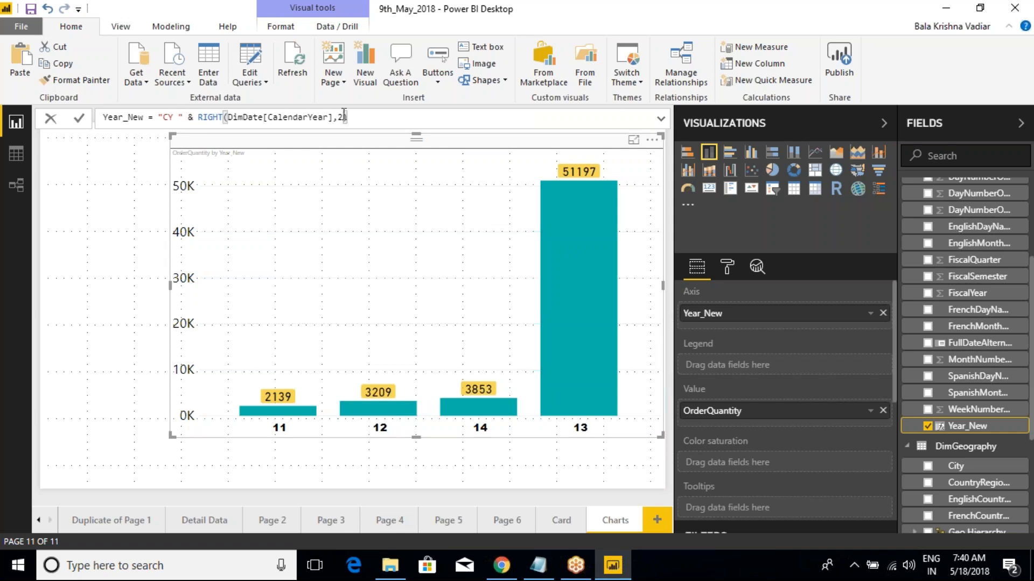
{"action": "left_click", "coordinate": [79, 120]}
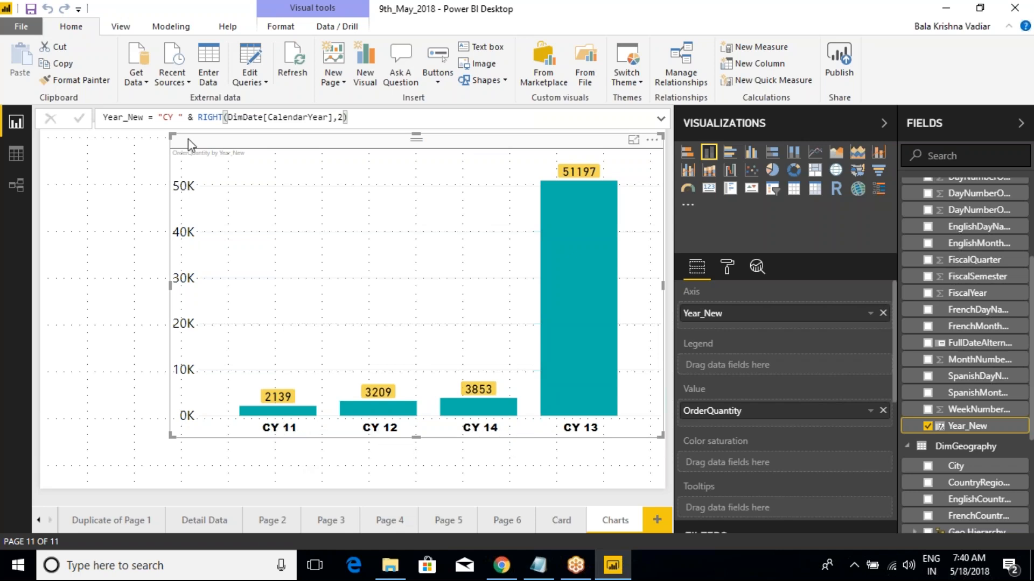
- Remove the space after CY in the Year_New formula's prefix and commit the formula
{"action": "left_click", "coordinate": [180, 117]}
{"action": "key", "text": "BackSpace"}
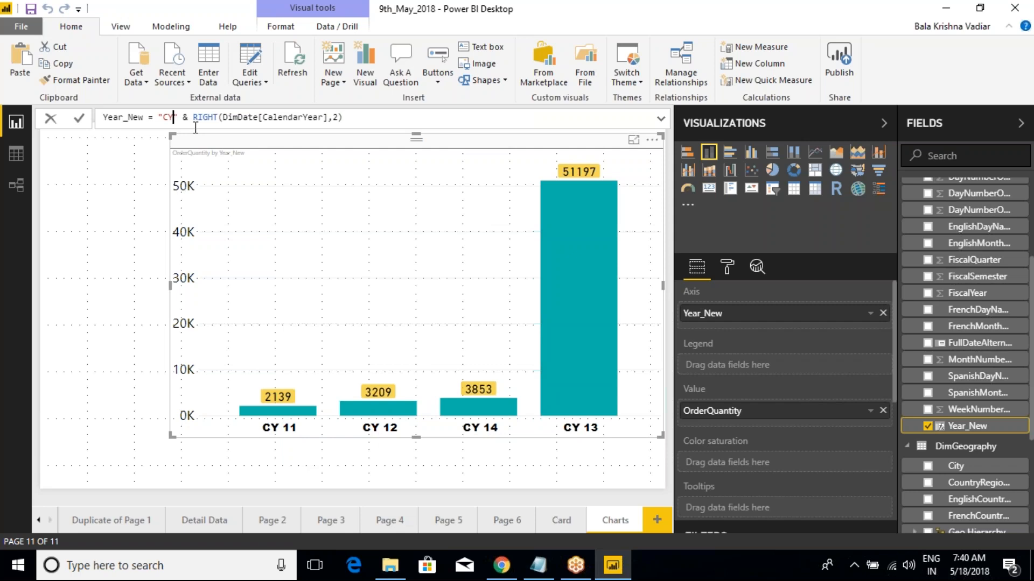
{"action": "left_click", "coordinate": [80, 118]}
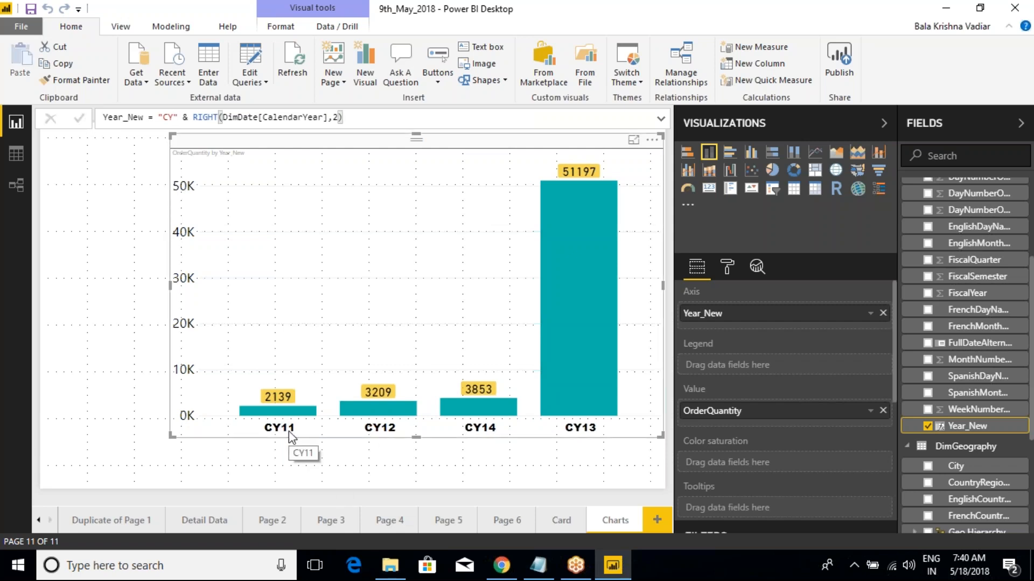
- Set the Year_New formula's prefix text to "Year" and commit the formula
{"action": "left_click", "coordinate": [168, 117]}
{"action": "key", "text": "BackSpace"}
{"action": "type", "text": "ear"}
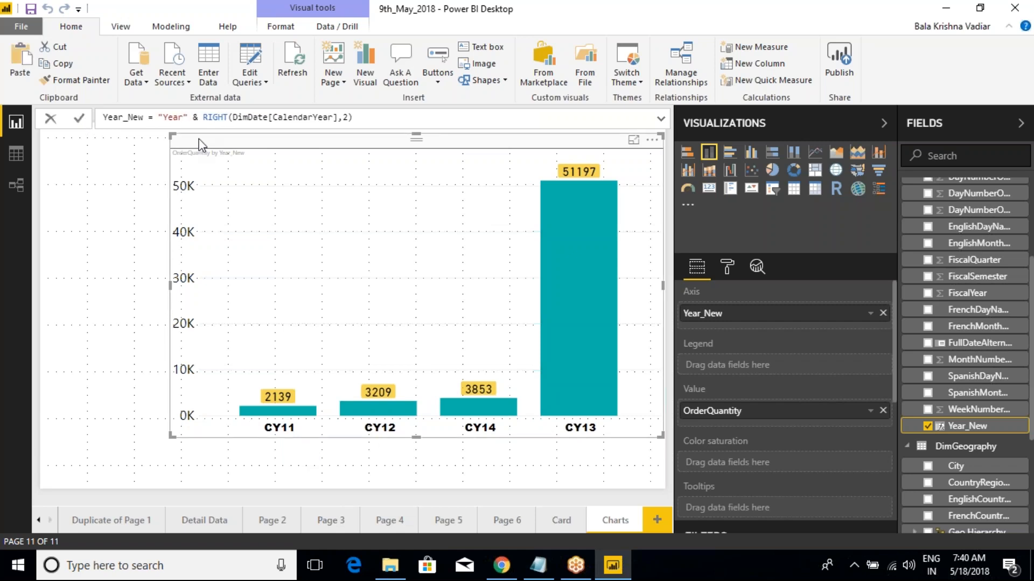
{"action": "left_click", "coordinate": [365, 115]}
{"action": "key", "text": "Return"}
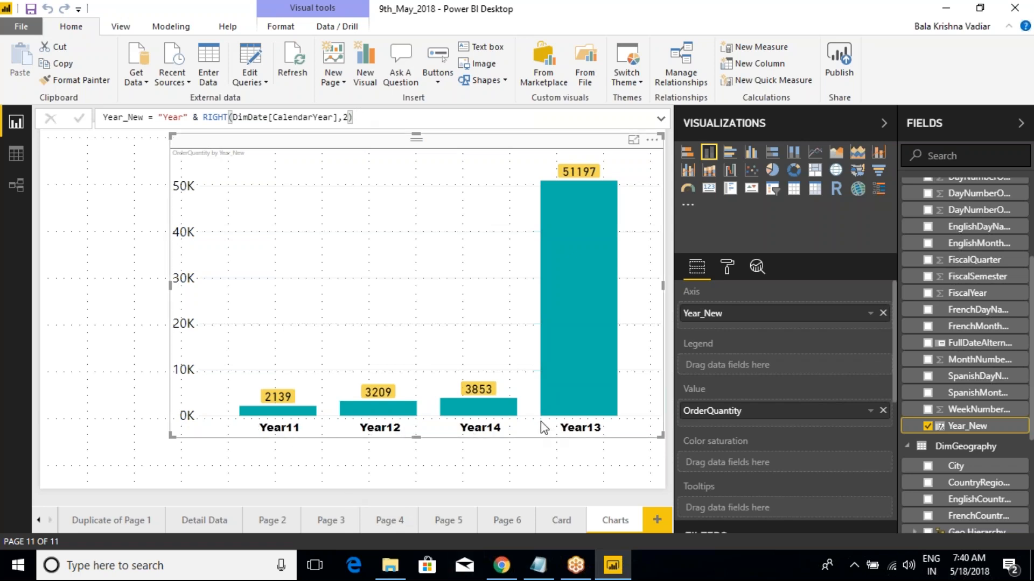
- Set the Year_New formula's prefix text to "CY" without a space and commit the formula
{"action": "left_click", "coordinate": [184, 117]}
{"action": "key", "text": "BackSpace"}
{"action": "key", "text": "BackSpace"}
{"action": "key", "text": "BackSpace"}
{"action": "key", "text": "BackSpace"}
{"action": "type", "text": "CY"}
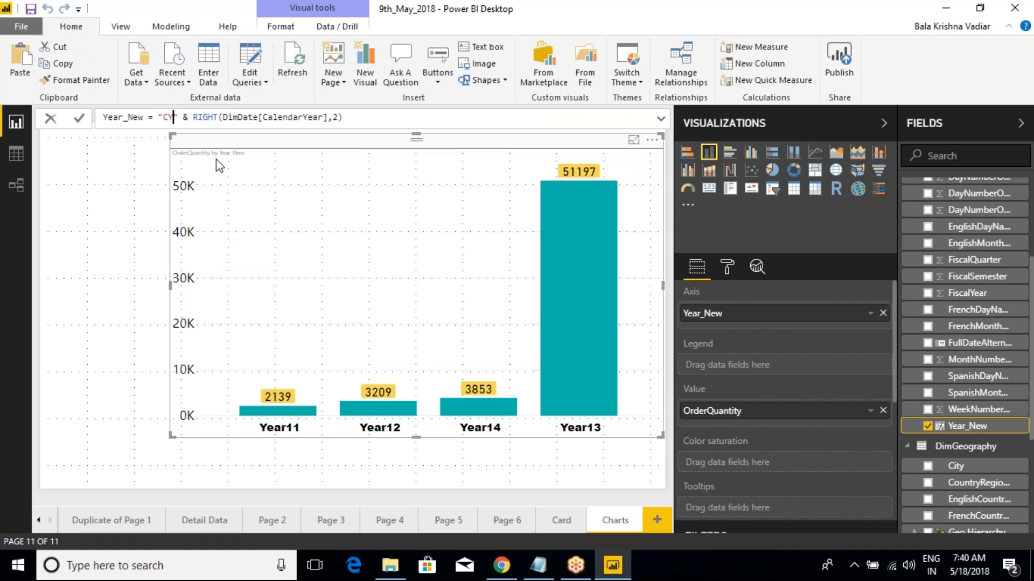
{"action": "left_click", "coordinate": [78, 117]}
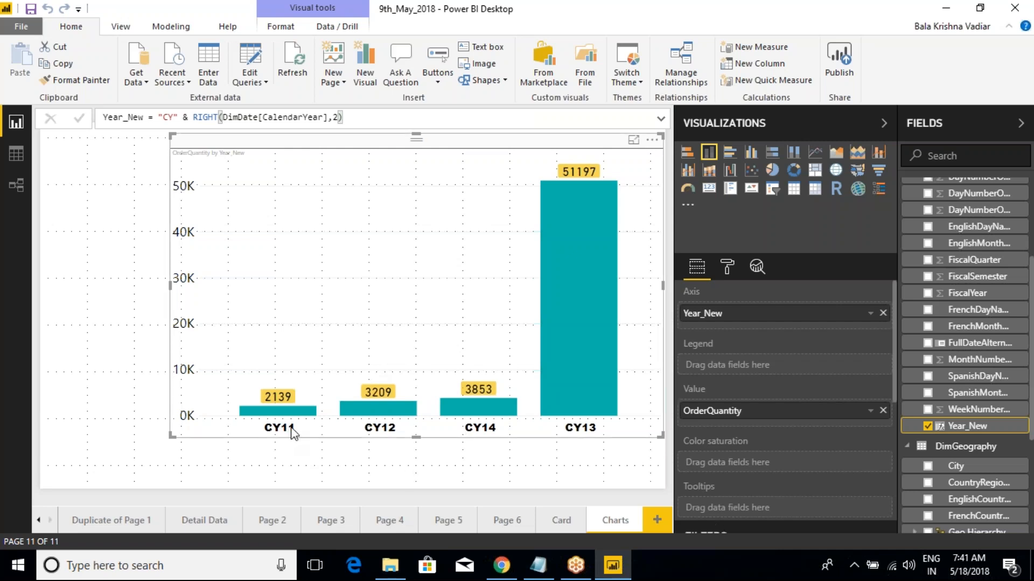
- Set the Year_New formula's prefix text to "FY" and commit the formula
{"action": "left_click", "coordinate": [176, 117]}
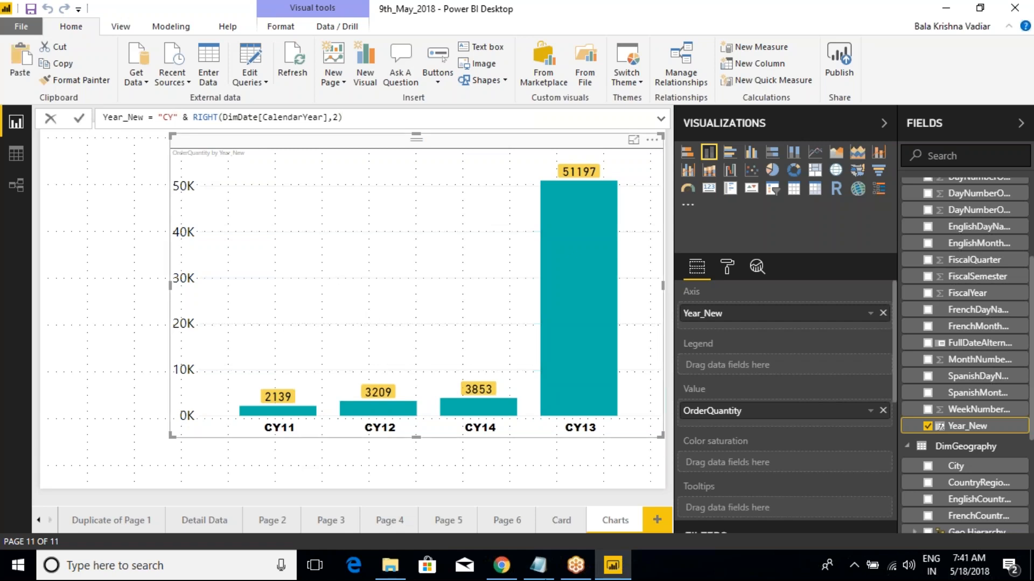
{"action": "key", "text": "BackSpace"}
{"action": "key", "text": "BackSpace"}
{"action": "type", "text": "FY"}
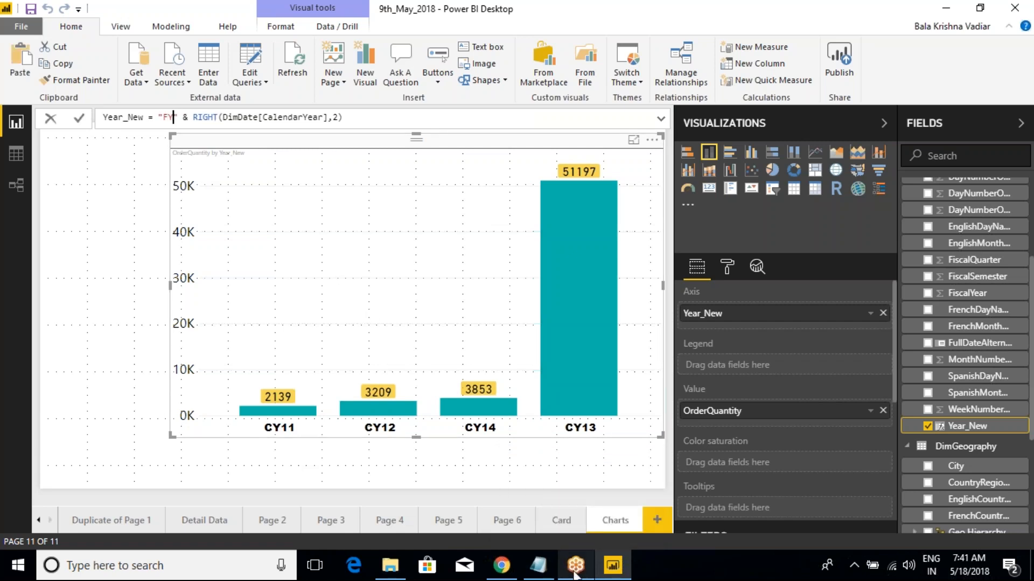
{"action": "left_click", "coordinate": [80, 119]}
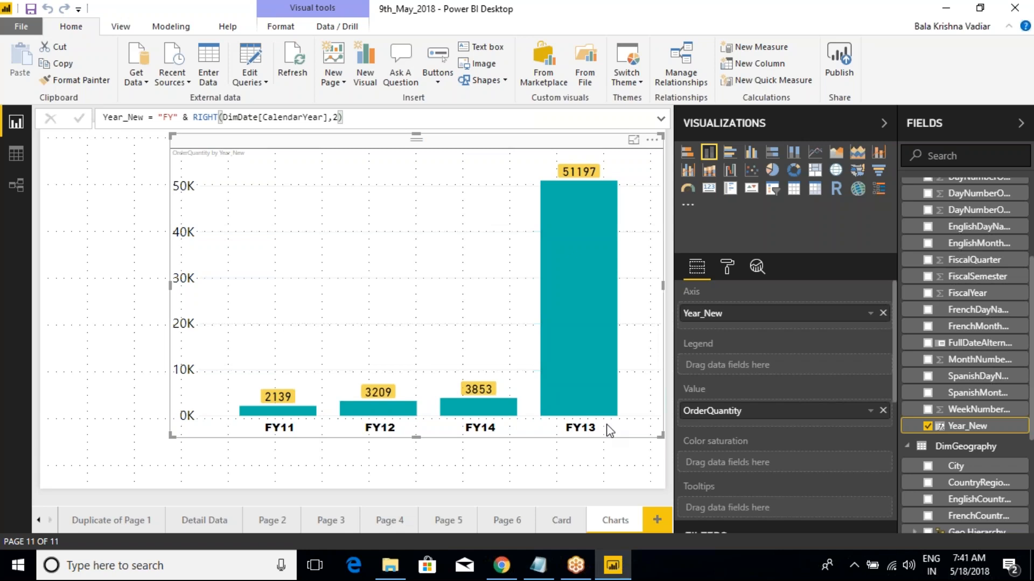
{"action": "mouse_move", "coordinate": [547, 386]}
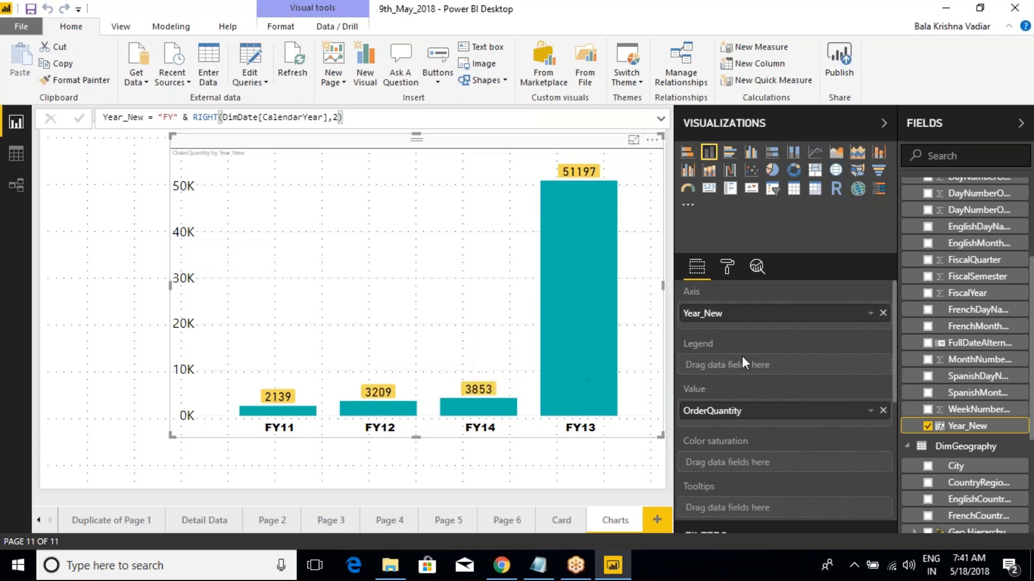
{"action": "key", "text": "ctrl+2"}
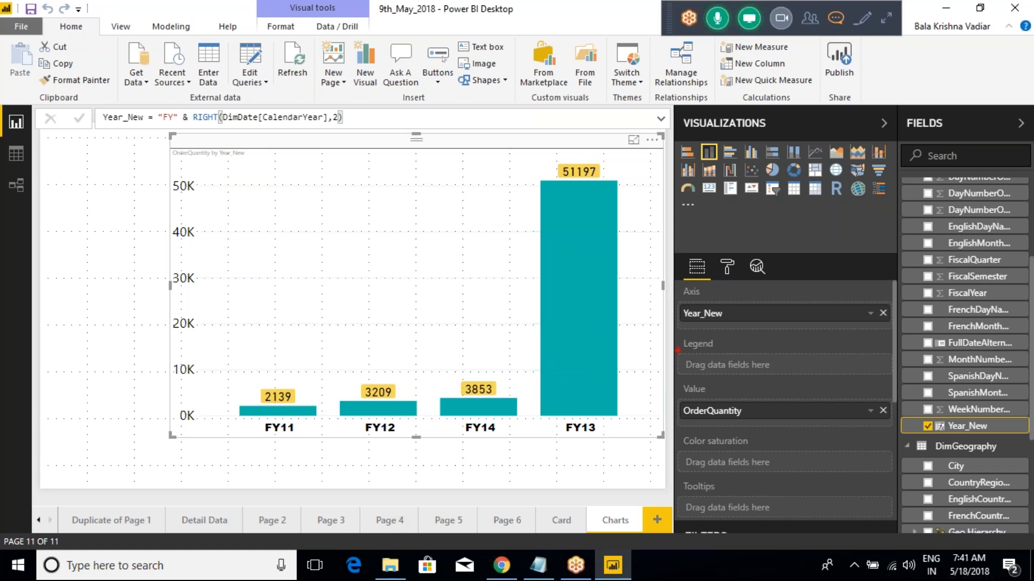
{"action": "mouse_move", "coordinate": [664, 332]}
{"action": "left_mouse_down"}
{"action": "mouse_move", "coordinate": [757, 375]}
{"action": "mouse_move", "coordinate": [787, 375]}
{"action": "left_mouse_up"}
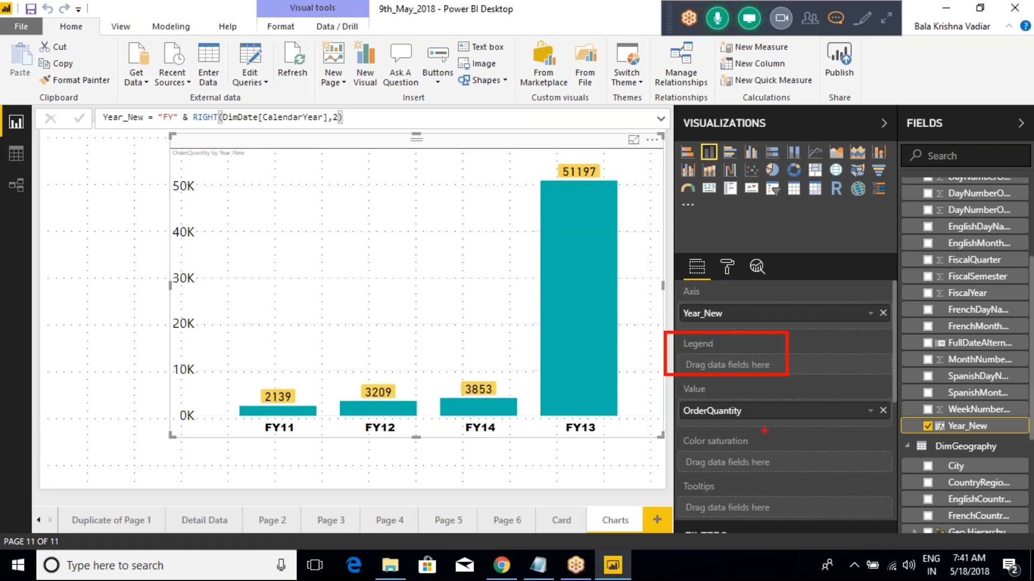
{"action": "left_click_drag", "start_coordinate": [672, 435], "coordinate": [769, 478]}
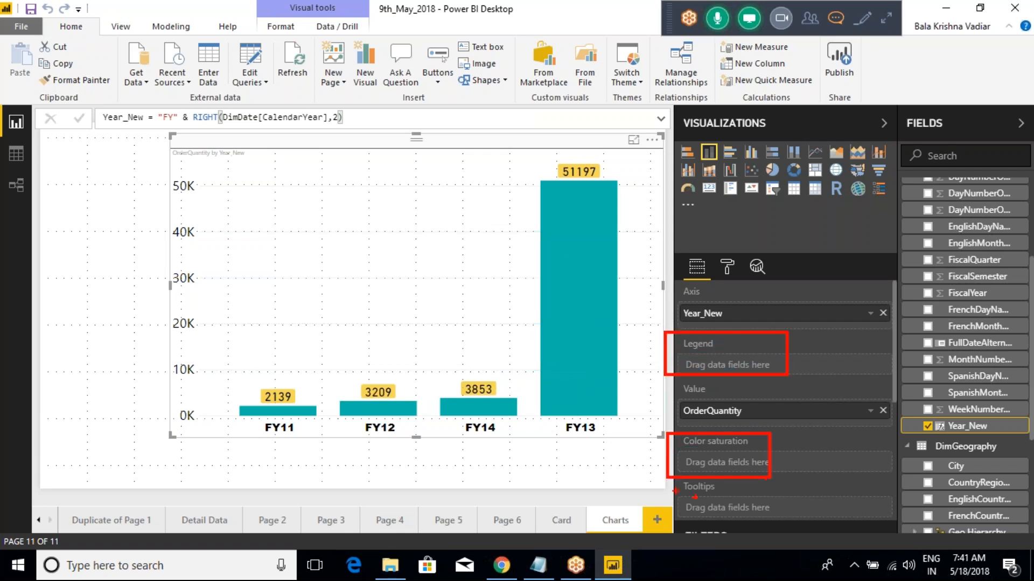
{"action": "key", "text": "Escape"}
- Create a calculated column in the DimDate table with the formula Quarter_New = "Q" & DimDate[CalendarQuarter]
{"action": "scroll", "coordinate": [925, 355], "scroll_direction": "up", "scroll_amount": 3}
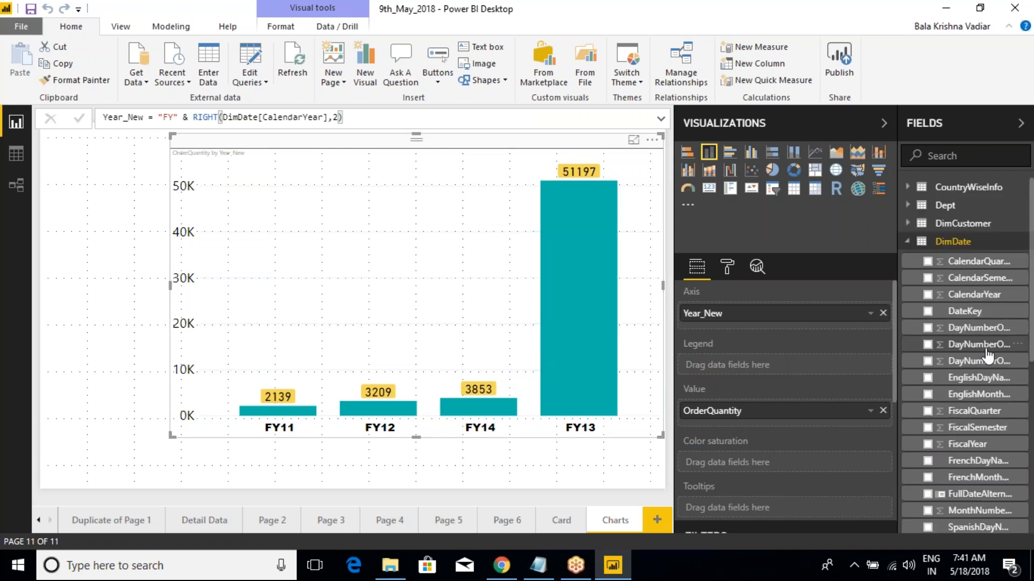
{"action": "right_click", "coordinate": [945, 242]}
{"action": "left_click", "coordinate": [861, 269]}
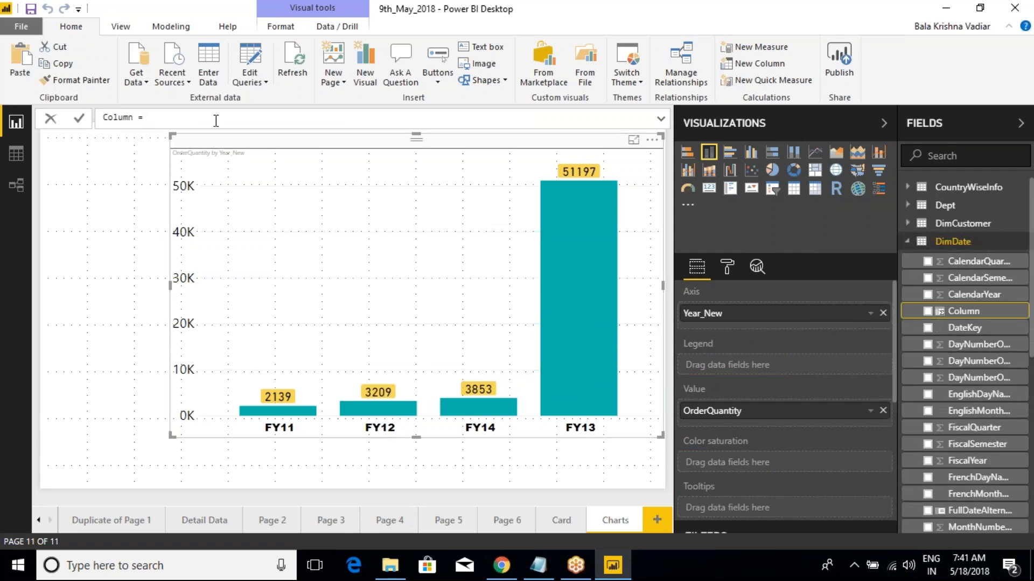
{"action": "type", "text": "Quarter_New ="}
{"action": "key", "text": "Left"}
{"action": "type", "text": "Q\" & c"}
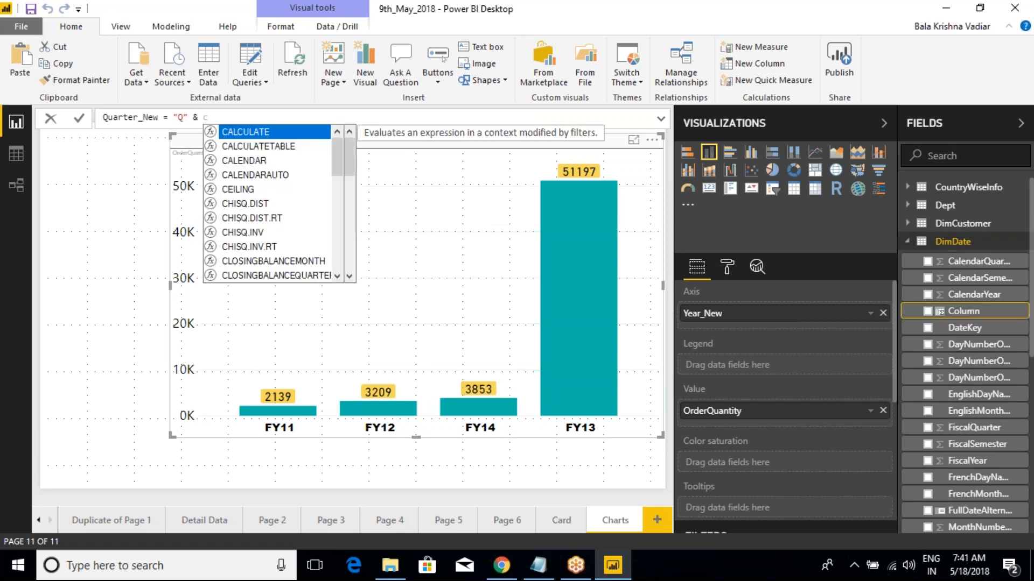
{"action": "type", "text": "alend"}
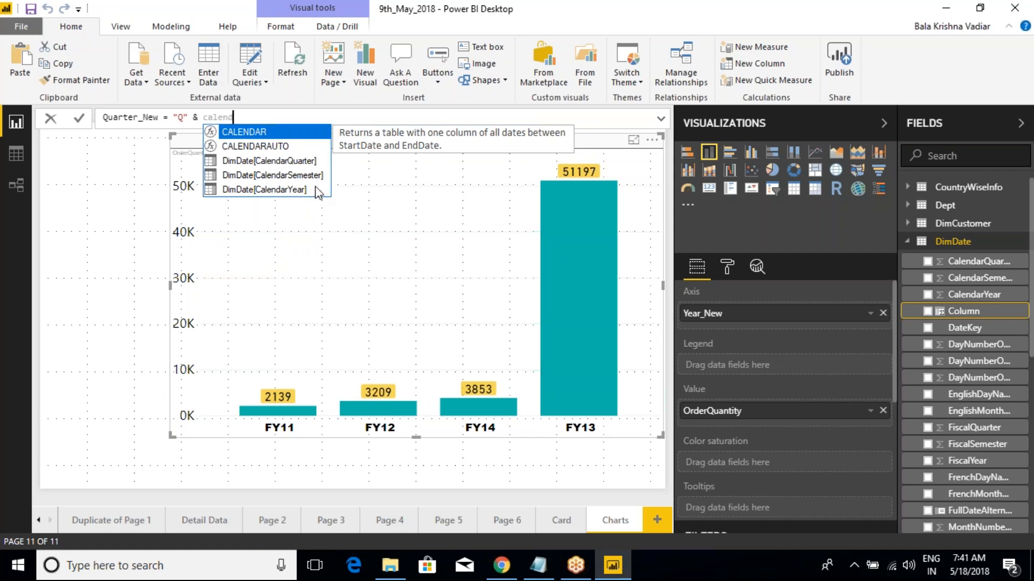
{"action": "left_click", "coordinate": [267, 161]}
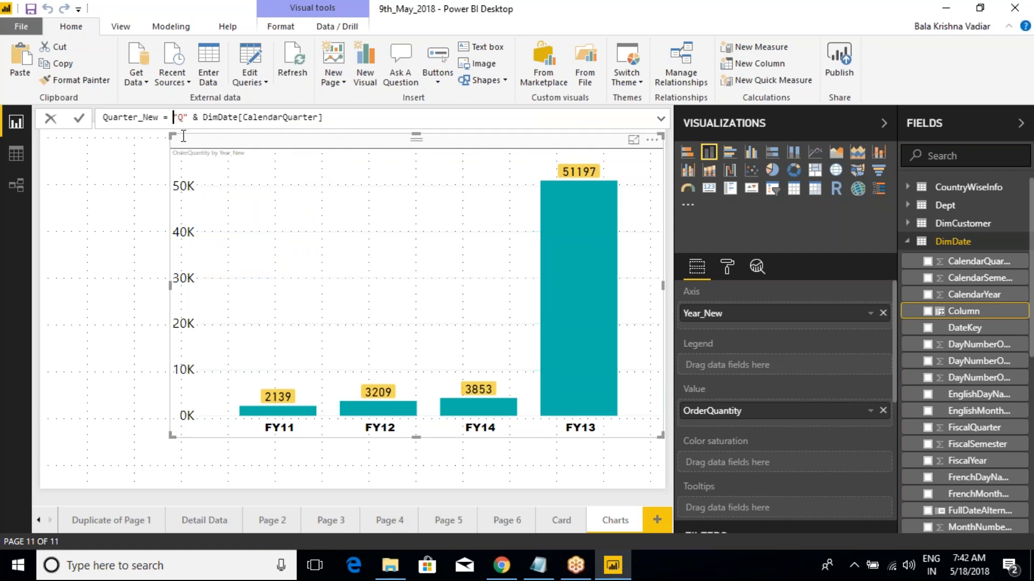
{"action": "scroll", "coordinate": [984, 476], "scroll_direction": "down", "scroll_amount": 3}
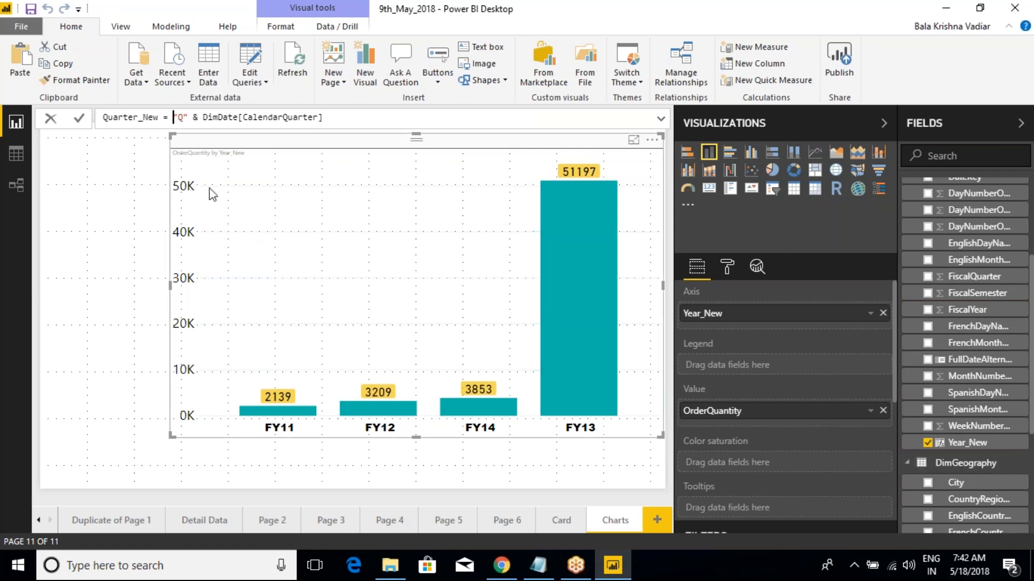
{"action": "left_click", "coordinate": [325, 118]}
{"action": "left_click", "coordinate": [82, 122]}
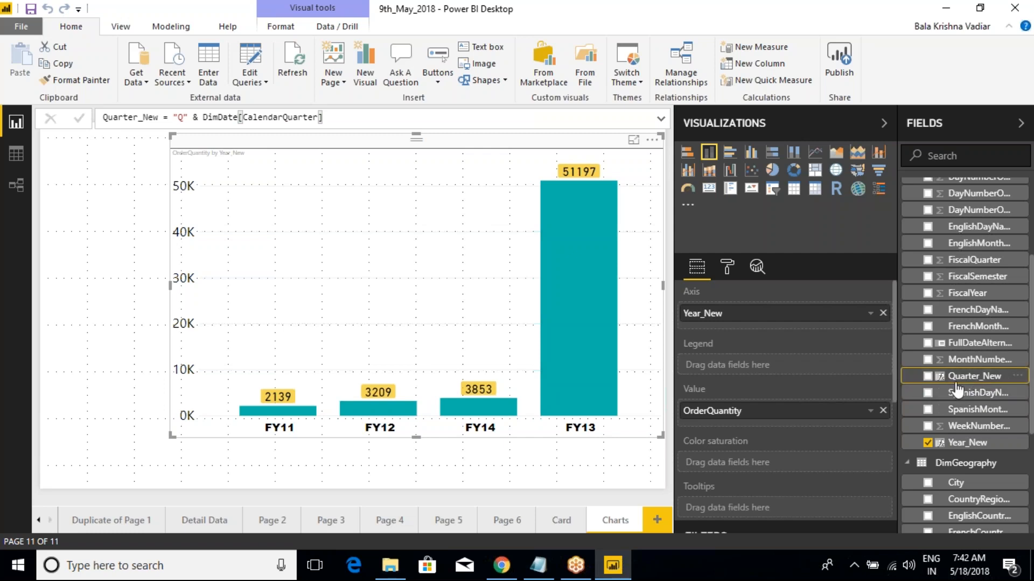
- Add the Quarter_New field to the chart's axis below Year_New and move it into the legend
{"action": "left_click_drag", "start_coordinate": [952, 379], "coordinate": [756, 327]}
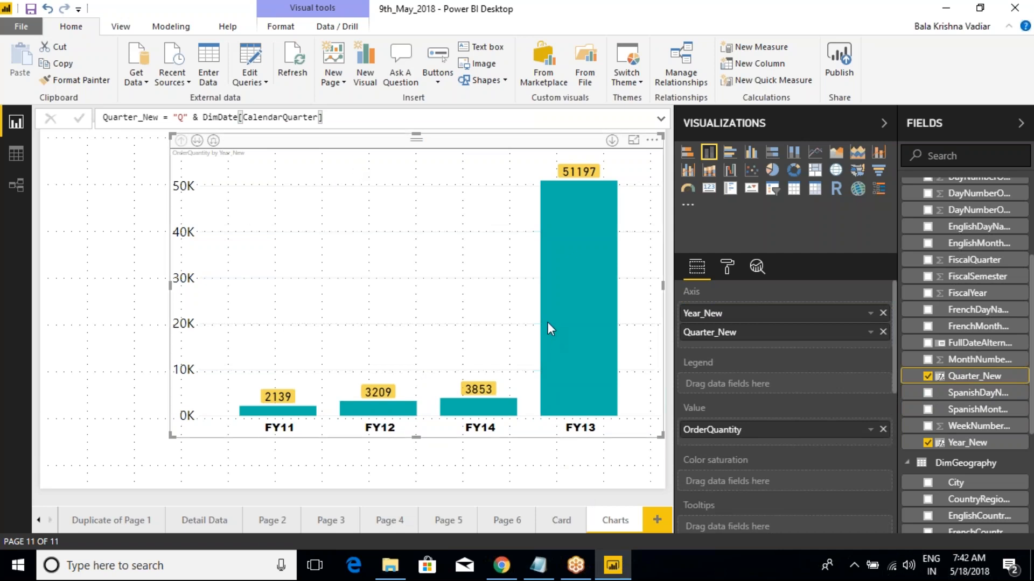
{"action": "mouse_move", "coordinate": [549, 329]}
{"action": "mouse_move", "coordinate": [310, 416]}
{"action": "left_click_drag", "start_coordinate": [716, 340], "coordinate": [710, 384]}
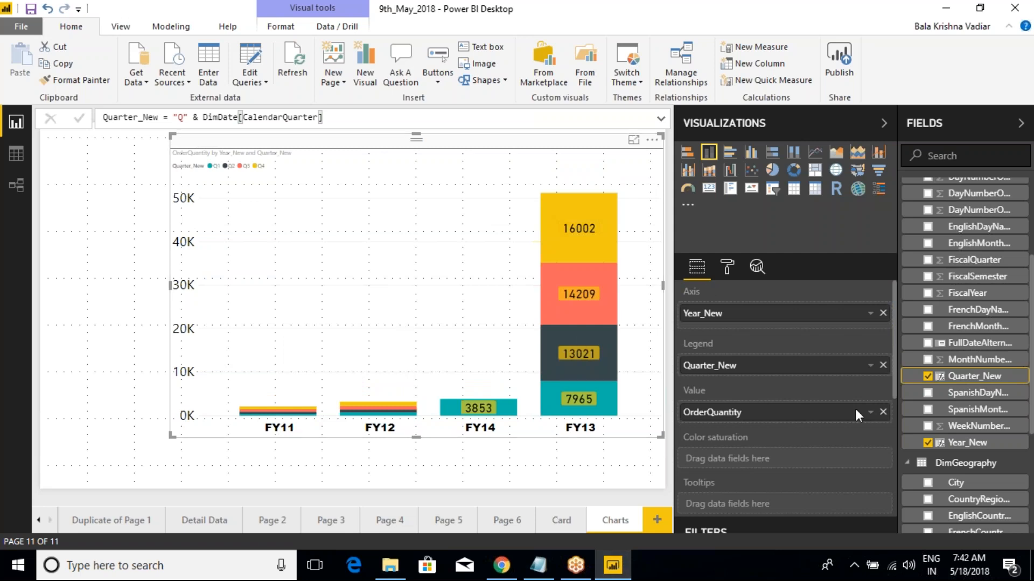
{"action": "left_click_drag", "start_coordinate": [728, 366], "coordinate": [718, 386]}
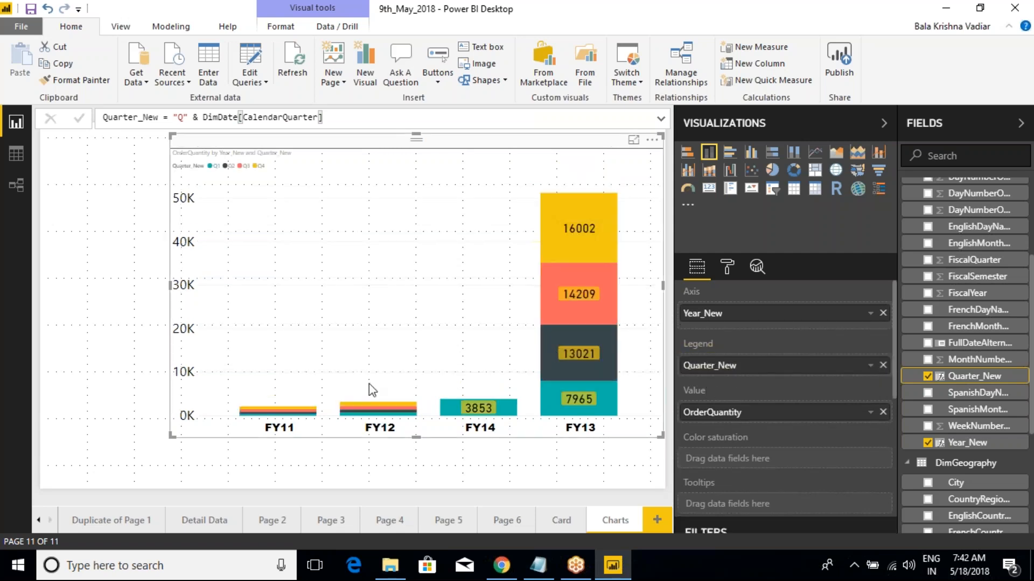
{"action": "key", "text": "ctrl+2"}
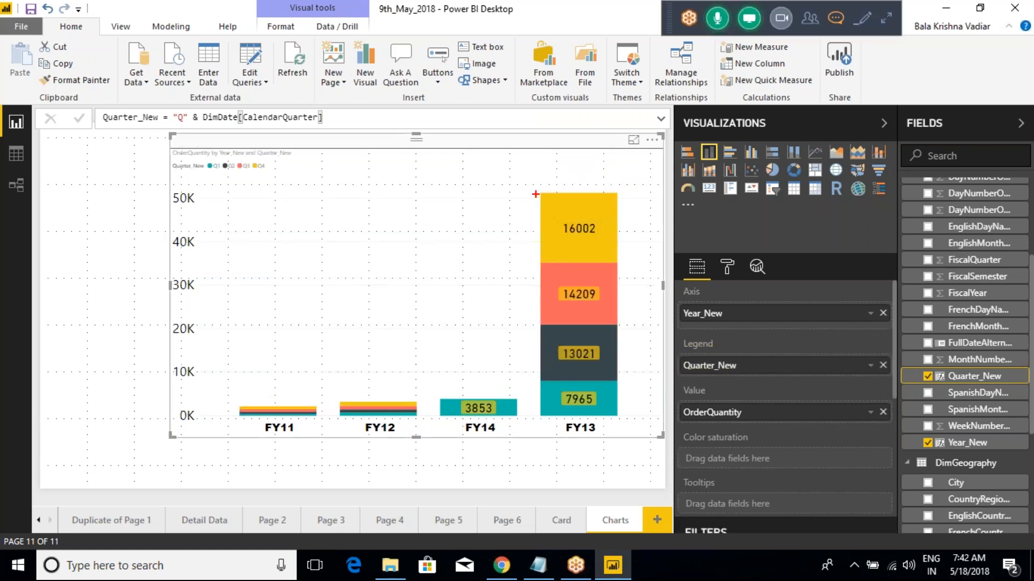
{"action": "left_click_drag", "start_coordinate": [536, 191], "coordinate": [631, 428]}
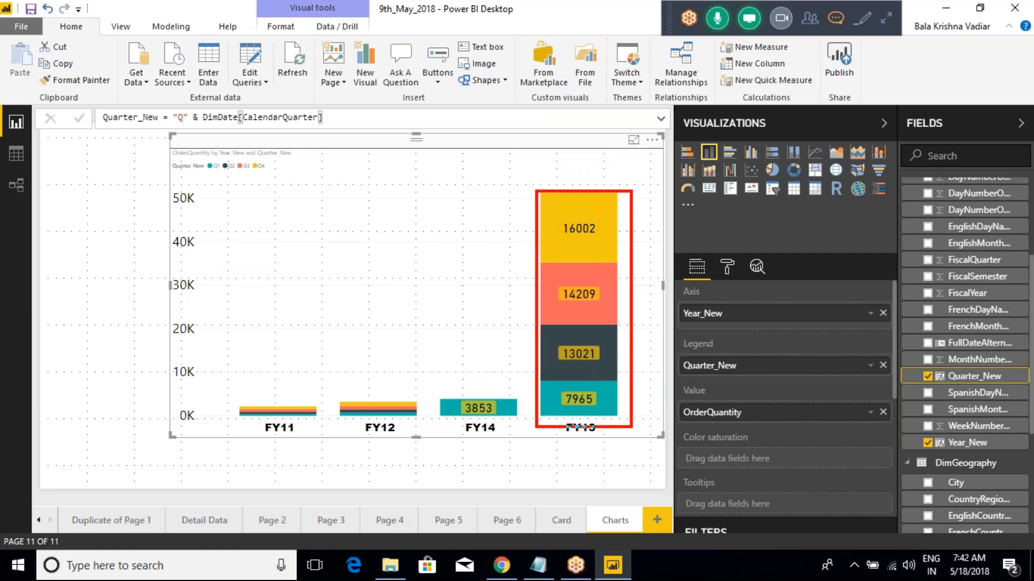
{"action": "key", "text": "Escape"}
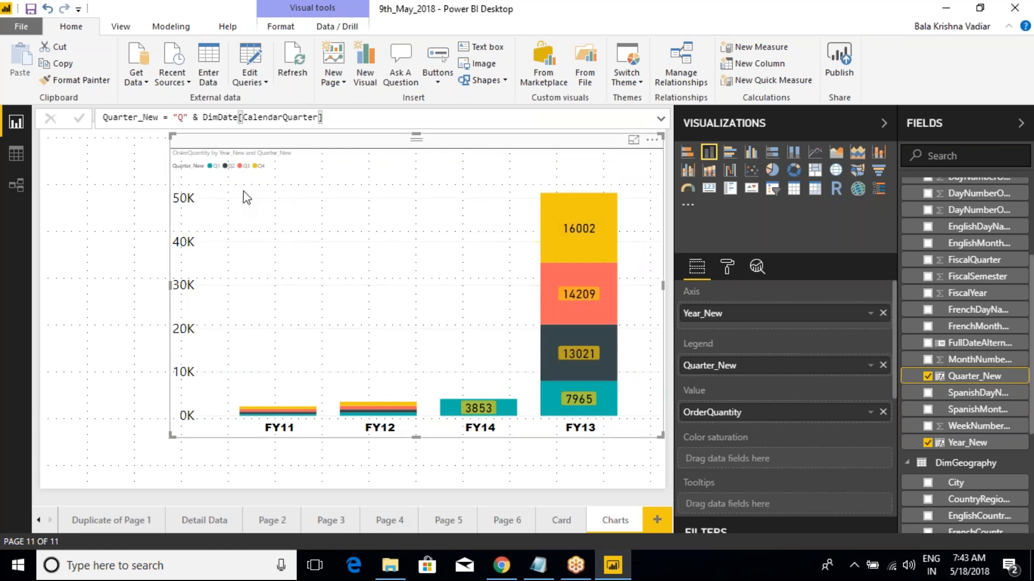
{"action": "left_click_drag", "start_coordinate": [160, 142], "coordinate": [304, 182]}
{"action": "key", "text": "Escape"}
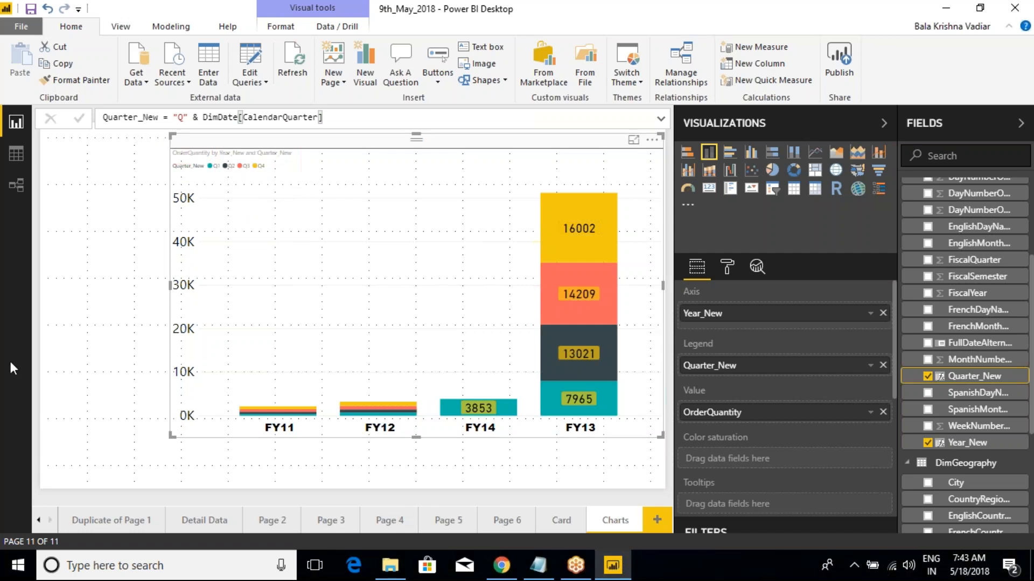
- Move Quarter_New from the legend to the axis to compare the available format options, and return it to the legend
{"action": "left_click", "coordinate": [726, 267]}
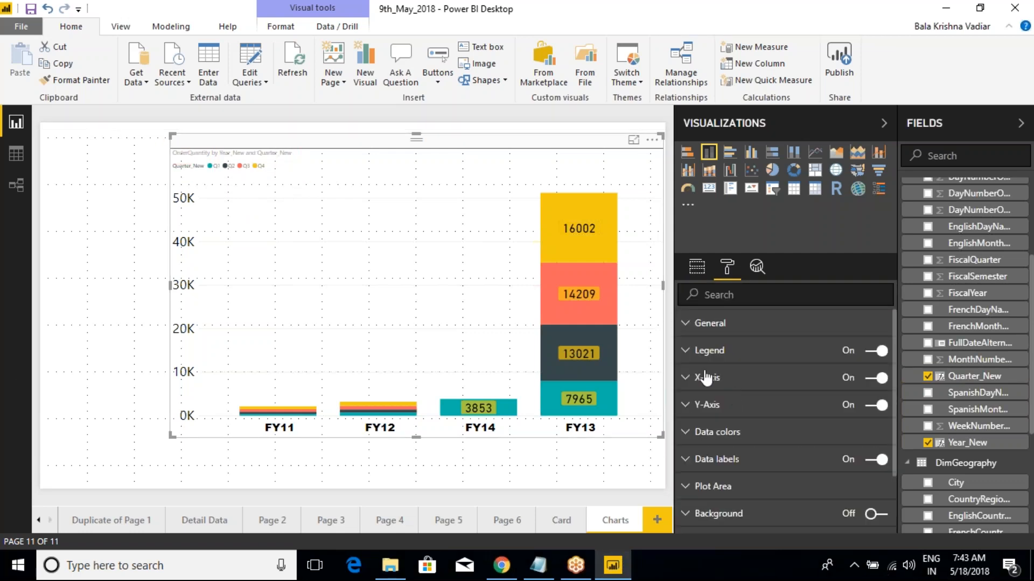
{"action": "left_click", "coordinate": [685, 353]}
{"action": "left_click", "coordinate": [697, 354]}
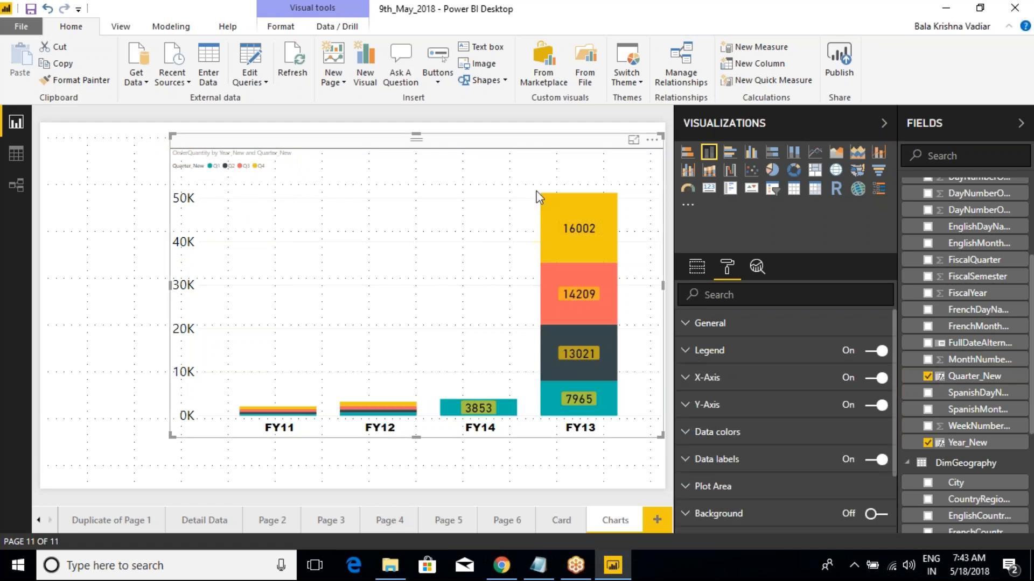
{"action": "left_click", "coordinate": [697, 267]}
{"action": "left_click_drag", "start_coordinate": [842, 369], "coordinate": [802, 329]}
{"action": "left_click", "coordinate": [727, 267]}
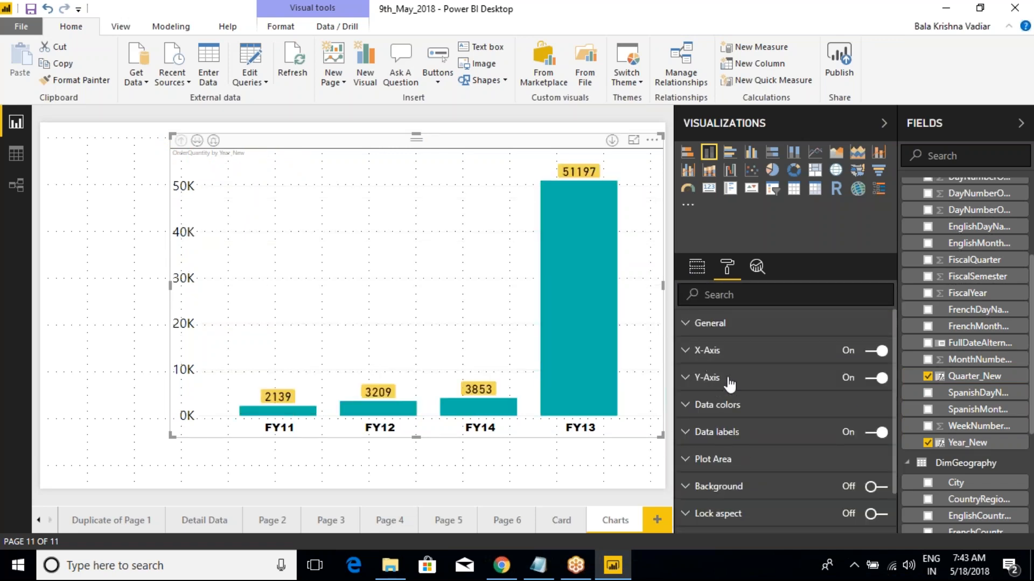
{"action": "left_click", "coordinate": [697, 266]}
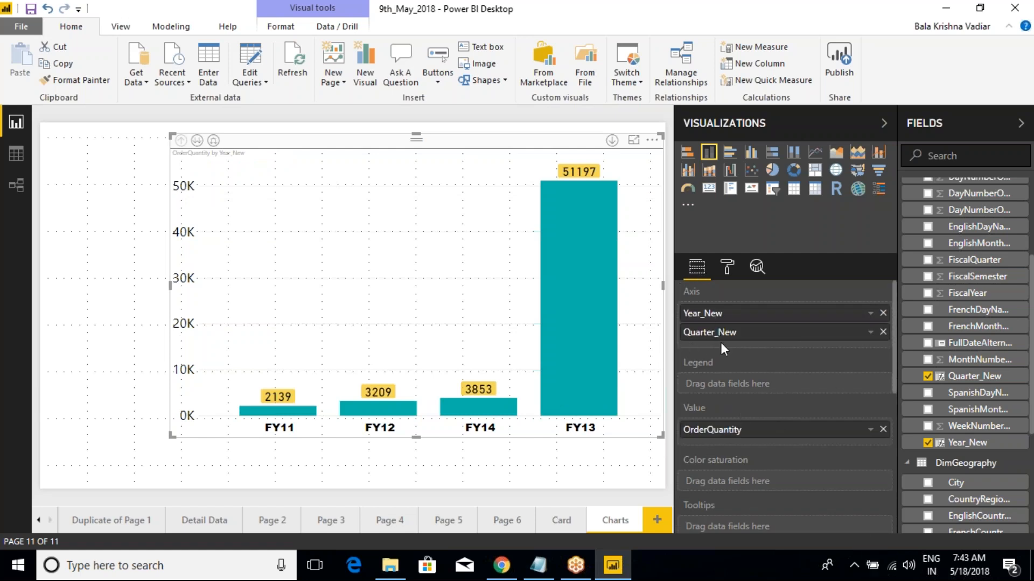
{"action": "left_click_drag", "start_coordinate": [721, 339], "coordinate": [733, 386]}
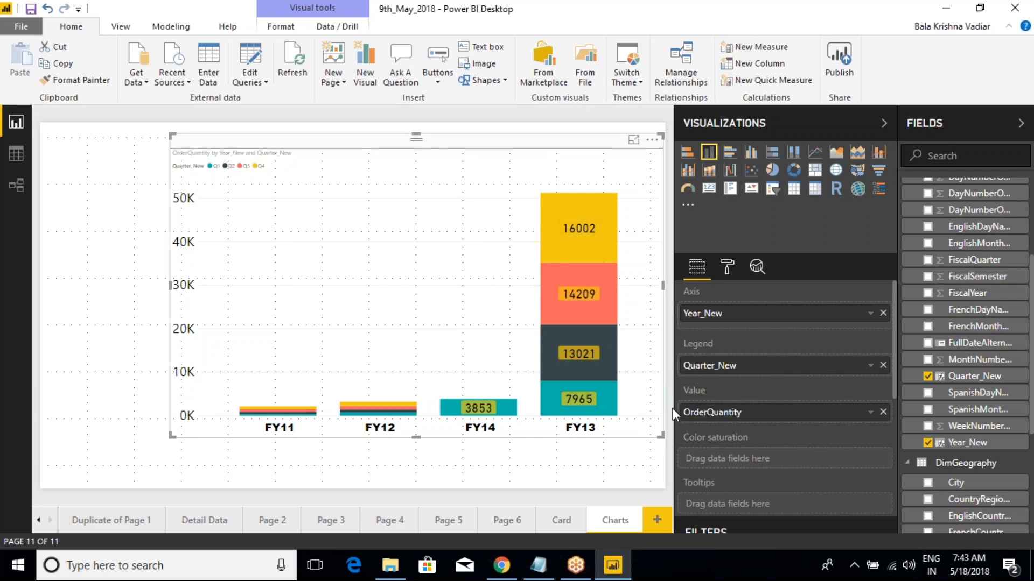
- Change the chart's legend name to "Quarters"
{"action": "mouse_move", "coordinate": [572, 326]}
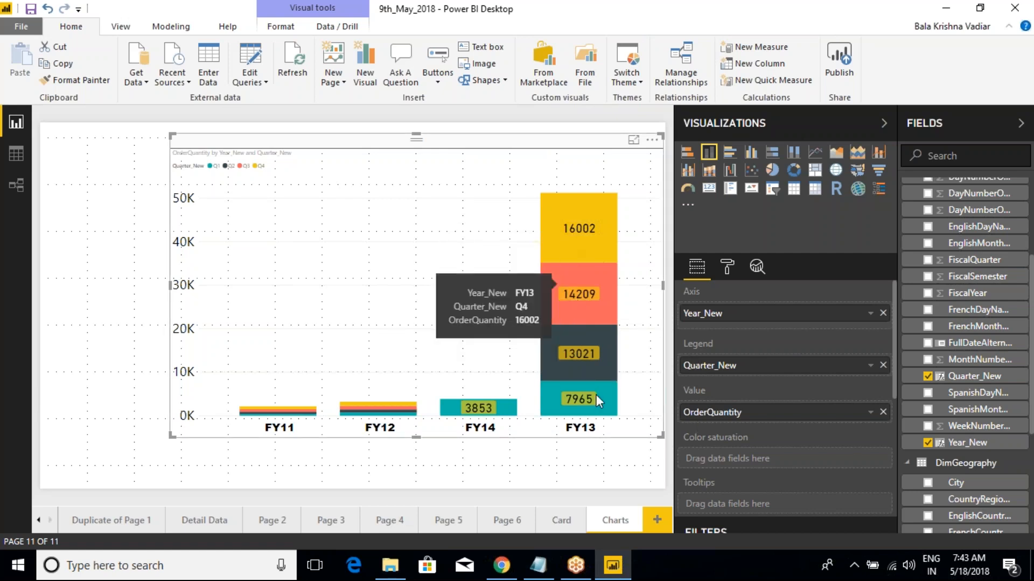
{"action": "mouse_move", "coordinate": [581, 401]}
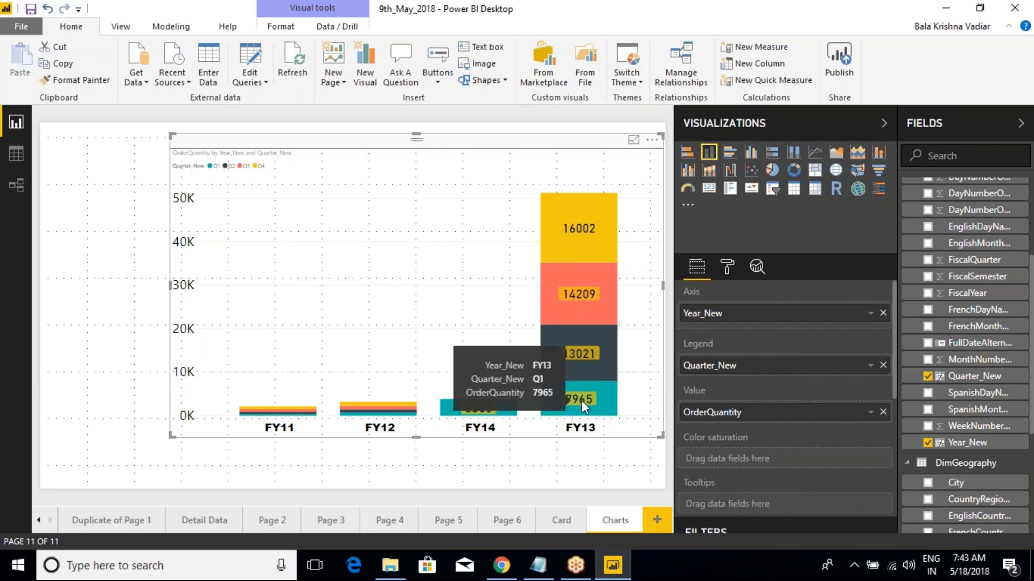
{"action": "mouse_move", "coordinate": [596, 356]}
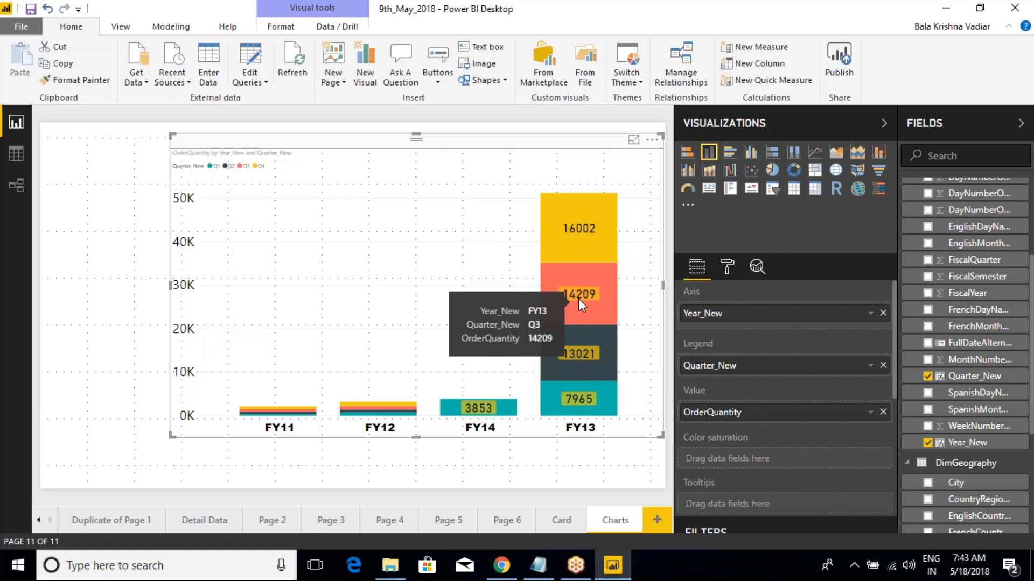
{"action": "mouse_move", "coordinate": [576, 236]}
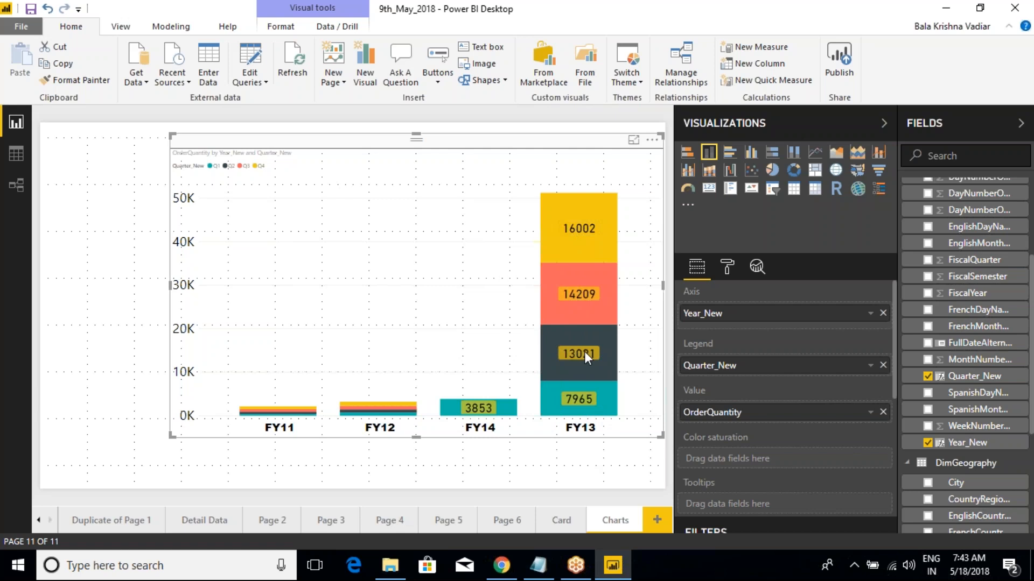
{"action": "left_click", "coordinate": [728, 268]}
{"action": "left_click", "coordinate": [685, 351]}
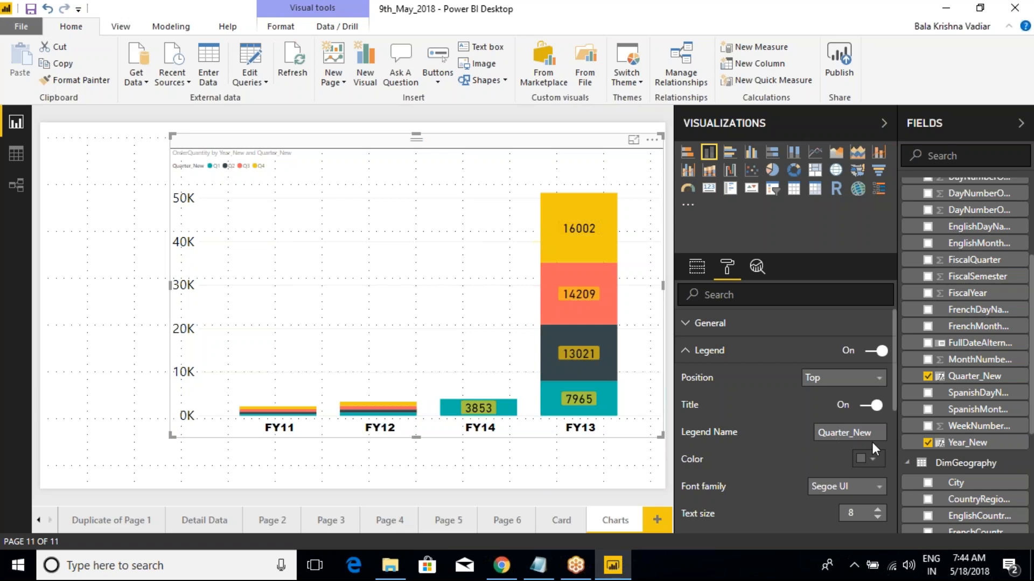
{"action": "key", "text": "BackSpace"}
{"action": "key", "text": "BackSpace"}
{"action": "key", "text": "BackSpace"}
{"action": "key", "text": "BackSpace"}
{"action": "type", "text": "s"}
{"action": "key", "text": "Return"}
- Set the legend's color to black and its font family to Arial Black
{"action": "left_click", "coordinate": [866, 459]}
{"action": "left_click", "coordinate": [782, 407]}
{"action": "scroll", "coordinate": [774, 442], "scroll_direction": "down", "scroll_amount": 2}
{"action": "left_click", "coordinate": [845, 411]}
{"action": "left_click", "coordinate": [831, 443]}
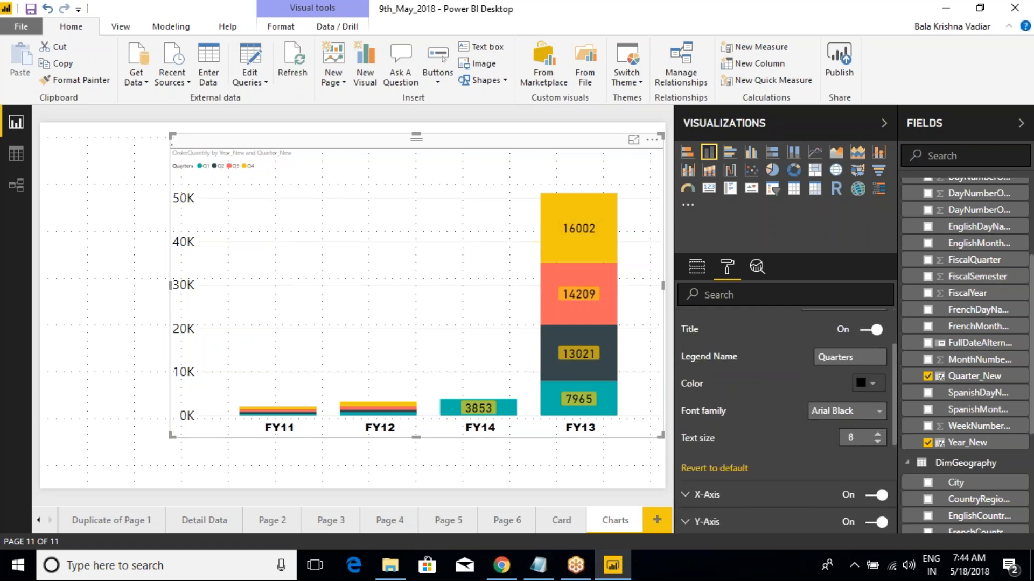
- Increase the legend's text size to 18
{"action": "left_click", "coordinate": [878, 436]}
{"action": "left_click", "coordinate": [877, 436]}
{"action": "left_click", "coordinate": [877, 436]}
{"action": "left_click", "coordinate": [878, 436]}
{"action": "left_click", "coordinate": [878, 436]}
{"action": "left_click", "coordinate": [878, 436]}
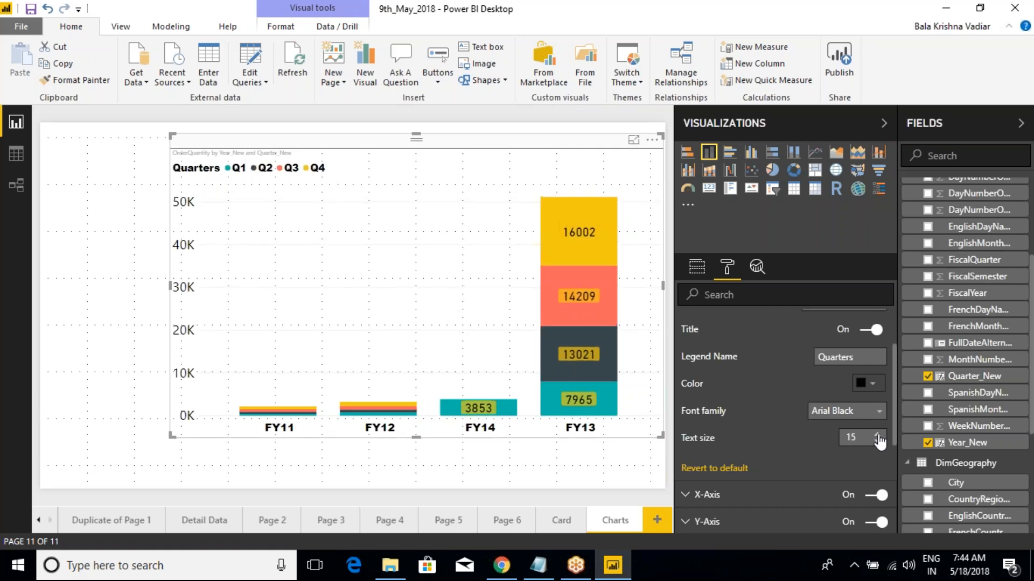
{"action": "left_click", "coordinate": [877, 436]}
{"action": "left_click", "coordinate": [877, 437]}
{"action": "left_click", "coordinate": [878, 436]}
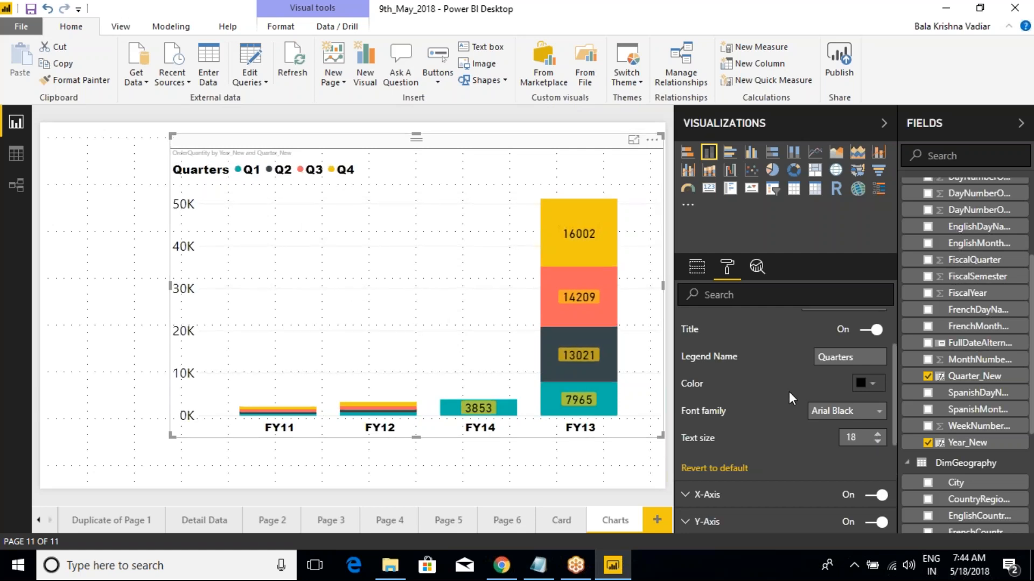
- Try the legend position Bottom and set it back to Top
{"action": "scroll", "coordinate": [787, 397], "scroll_direction": "up", "scroll_amount": 3}
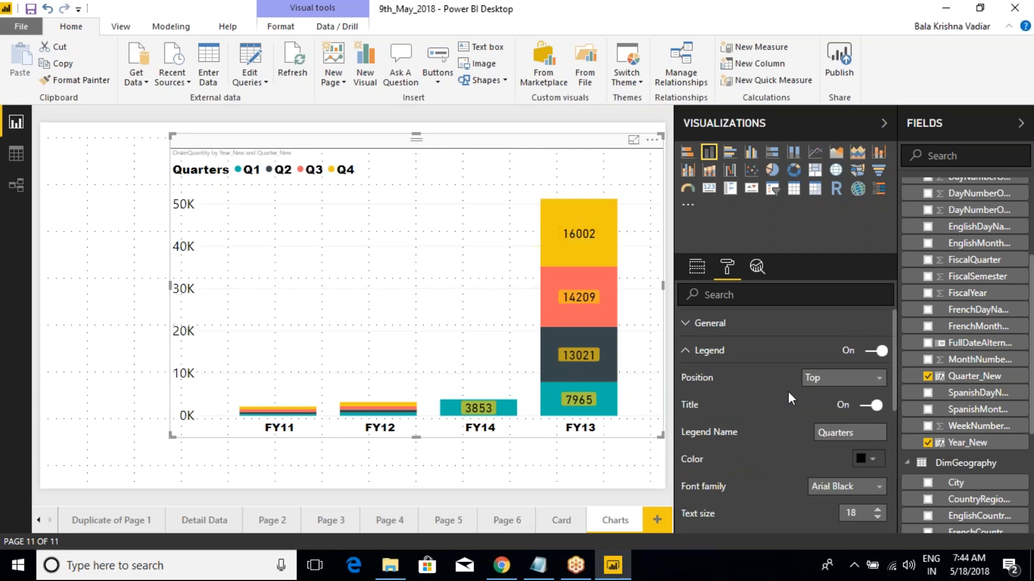
{"action": "left_click", "coordinate": [829, 379]}
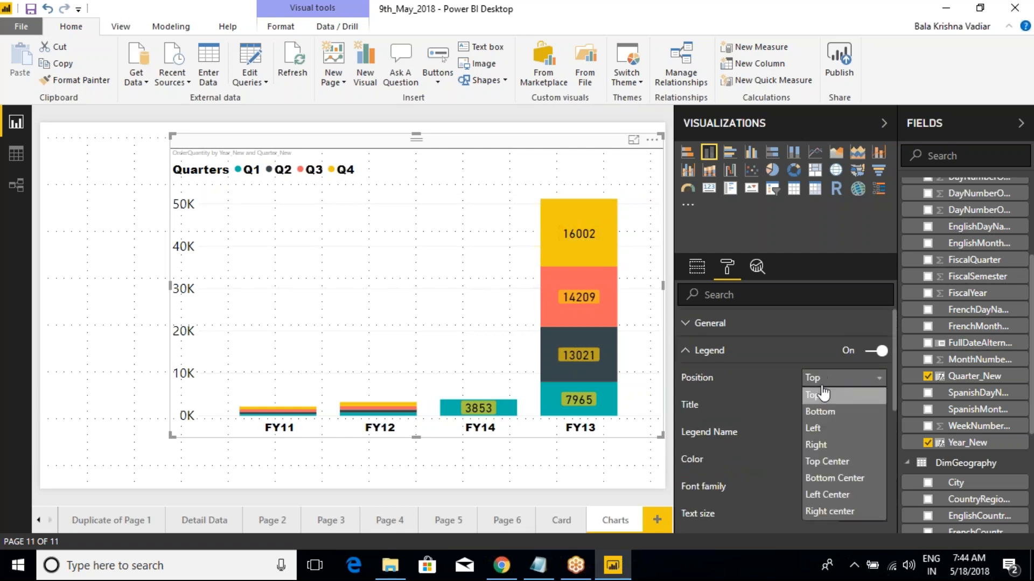
{"action": "left_click", "coordinate": [821, 412]}
{"action": "left_click", "coordinate": [828, 384]}
{"action": "left_click", "coordinate": [819, 397]}
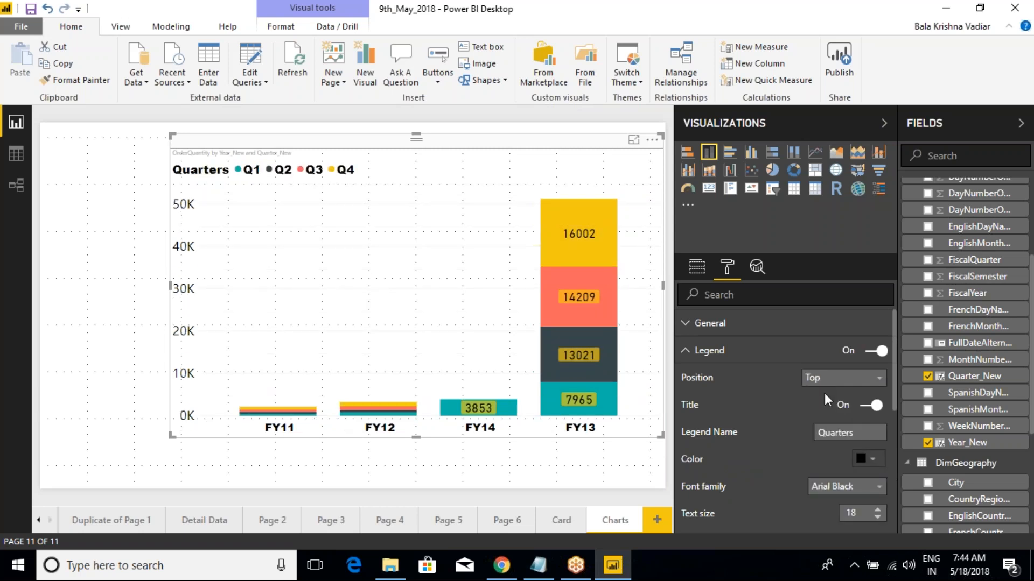
- Change the legend's font family to Cambria
{"action": "left_click", "coordinate": [872, 487]}
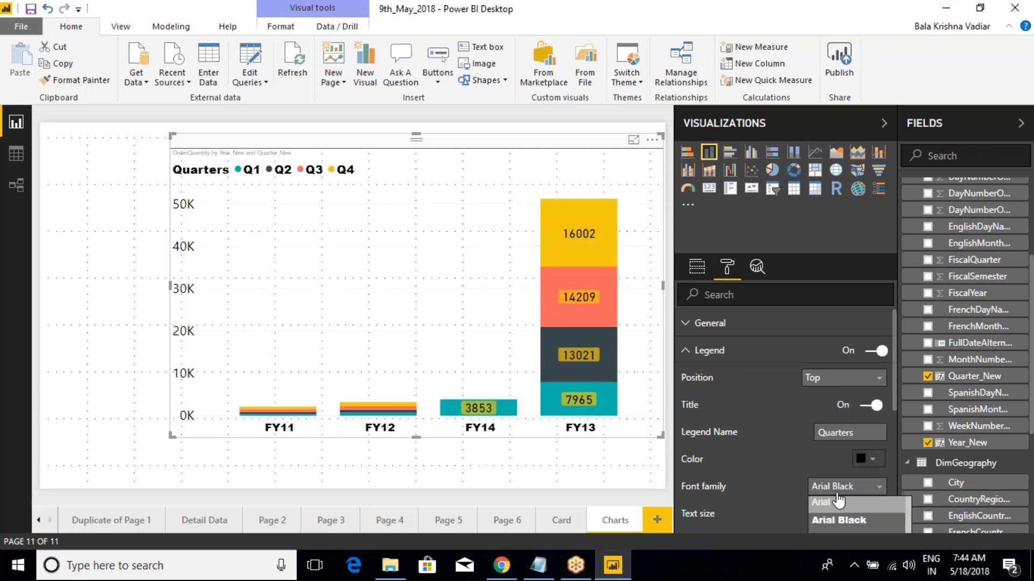
{"action": "scroll", "coordinate": [838, 500], "scroll_direction": "down", "scroll_amount": 5}
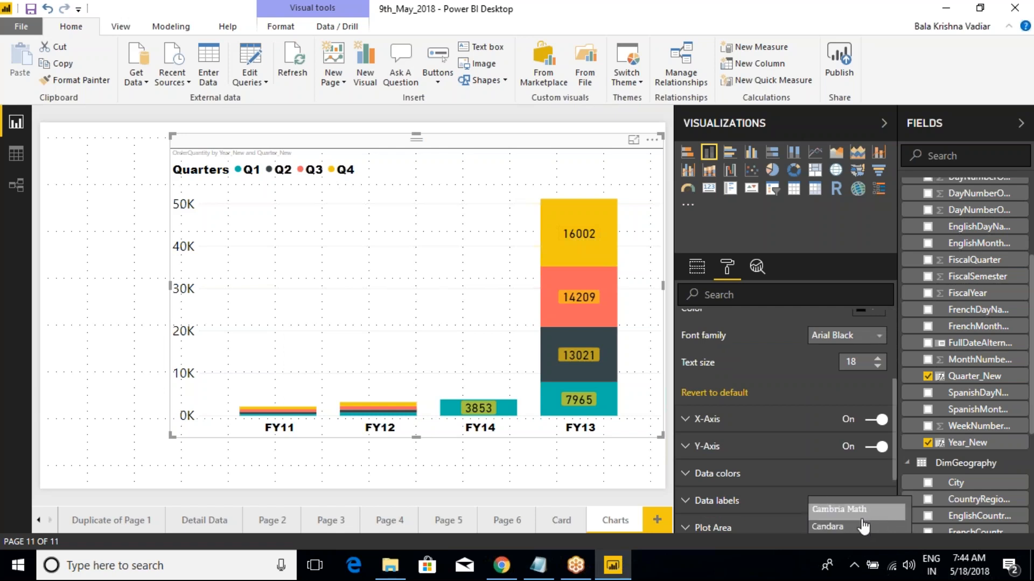
{"action": "scroll", "coordinate": [849, 515], "scroll_direction": "up", "scroll_amount": 1}
{"action": "left_click", "coordinate": [843, 506]}
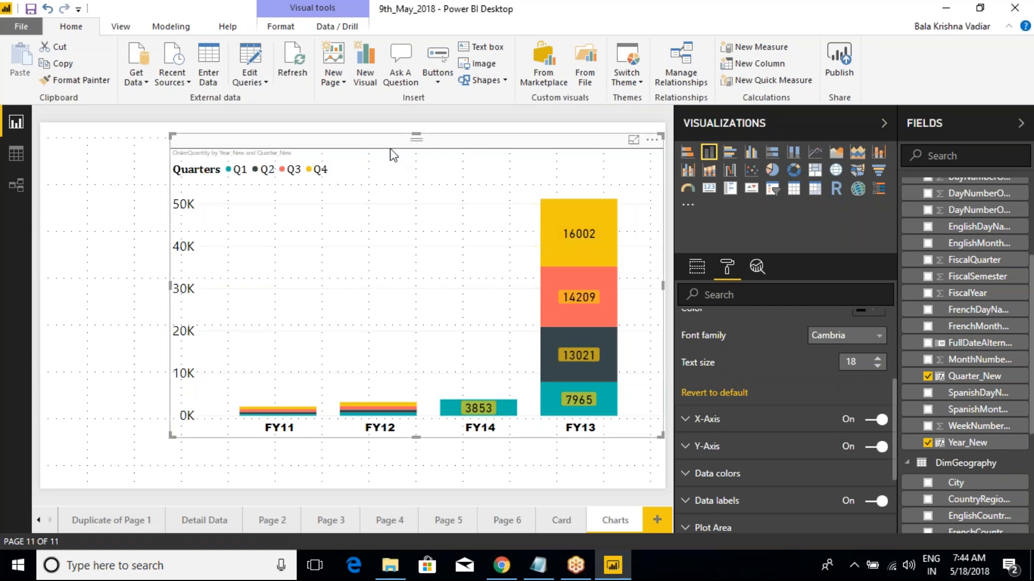
- Review the fields assigned to the chart's axis, legend and value
{"action": "left_click", "coordinate": [696, 268]}
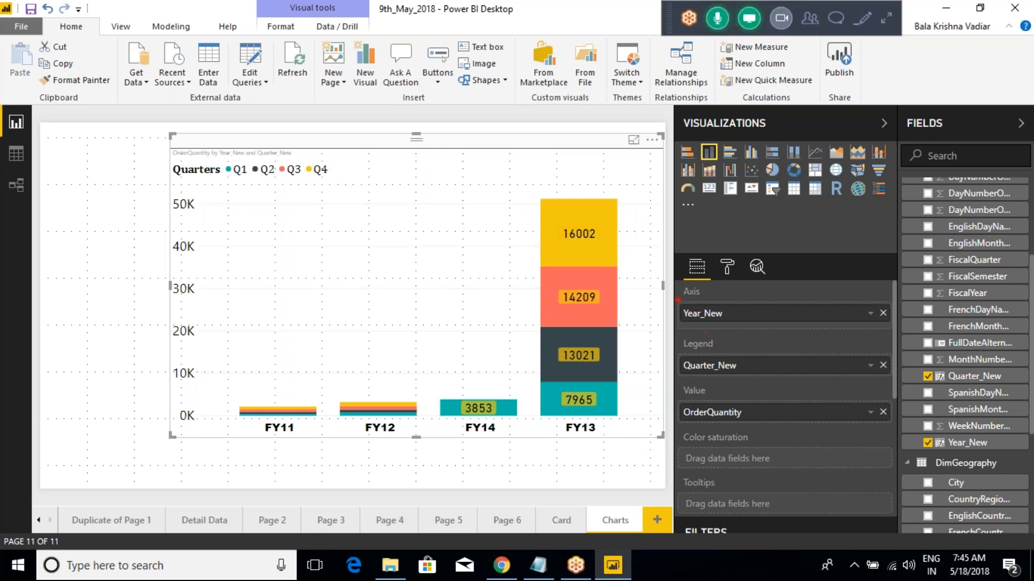
{"action": "left_click_drag", "start_coordinate": [663, 284], "coordinate": [761, 336]}
{"action": "left_click_drag", "start_coordinate": [650, 326], "coordinate": [748, 381]}
{"action": "left_click_drag", "start_coordinate": [641, 376], "coordinate": [741, 420]}
{"action": "key", "text": "Escape"}
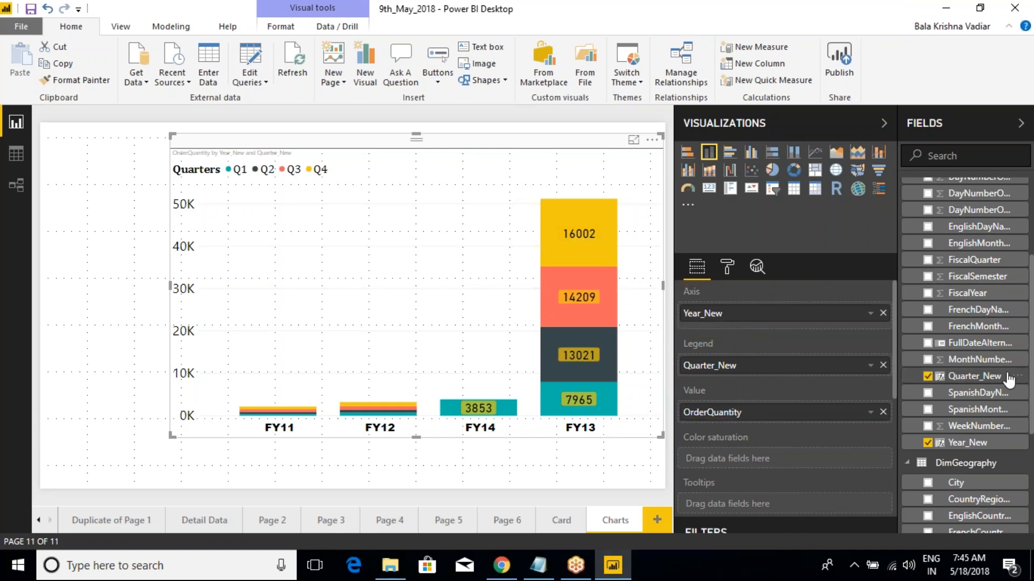
- Replace the chart's legend field with EnglishCountryRegionName from the DimGeography table
{"action": "scroll", "coordinate": [1010, 383], "scroll_direction": "up", "scroll_amount": 3}
{"action": "left_click", "coordinate": [907, 242]}
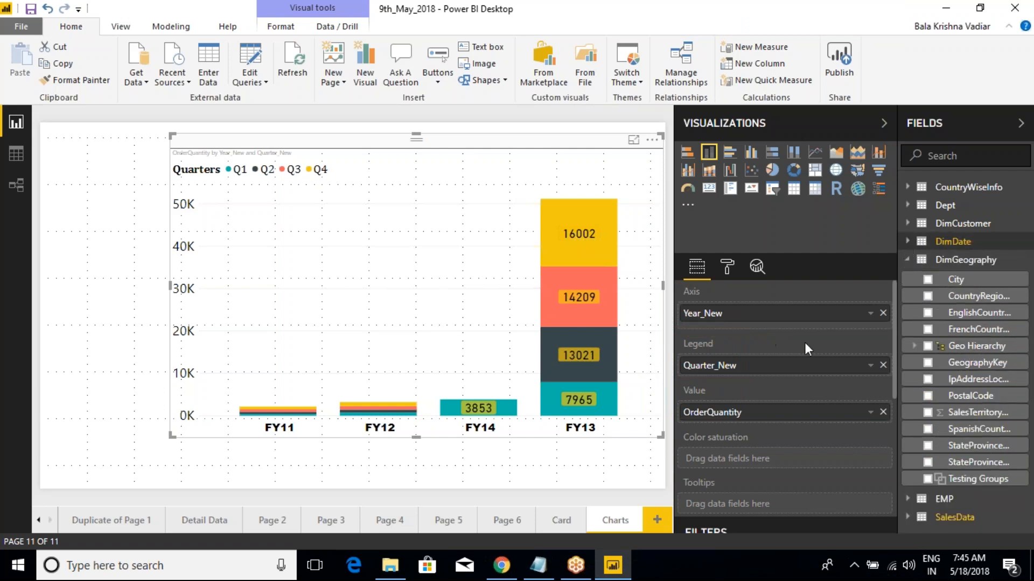
{"action": "left_click", "coordinate": [908, 261]}
{"action": "left_click", "coordinate": [909, 261]}
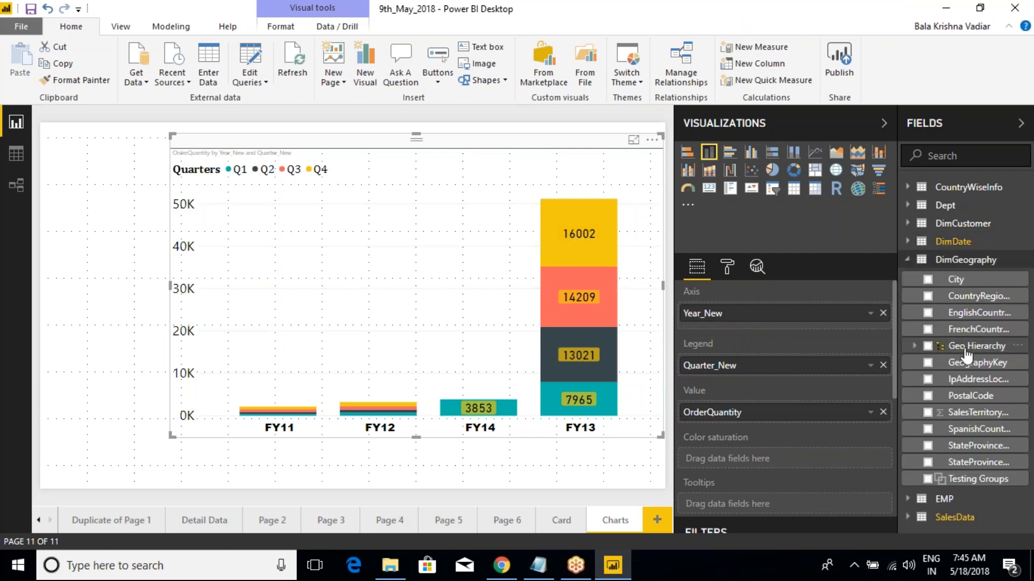
{"action": "left_click_drag", "start_coordinate": [974, 317], "coordinate": [764, 376]}
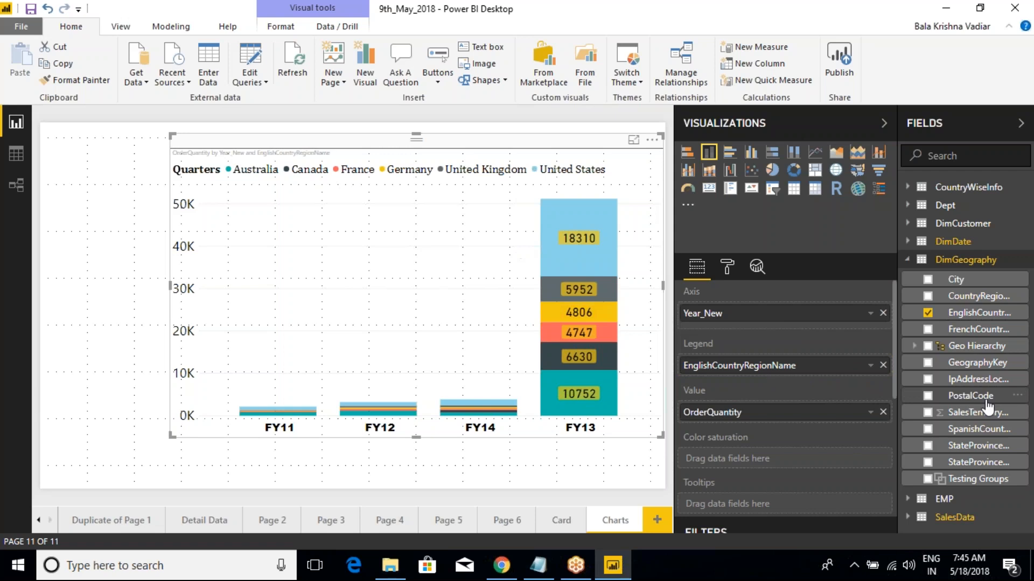
- Add the City field to the chart's axis below Year_New and remove it again
{"action": "left_click_drag", "start_coordinate": [953, 280], "coordinate": [744, 331]}
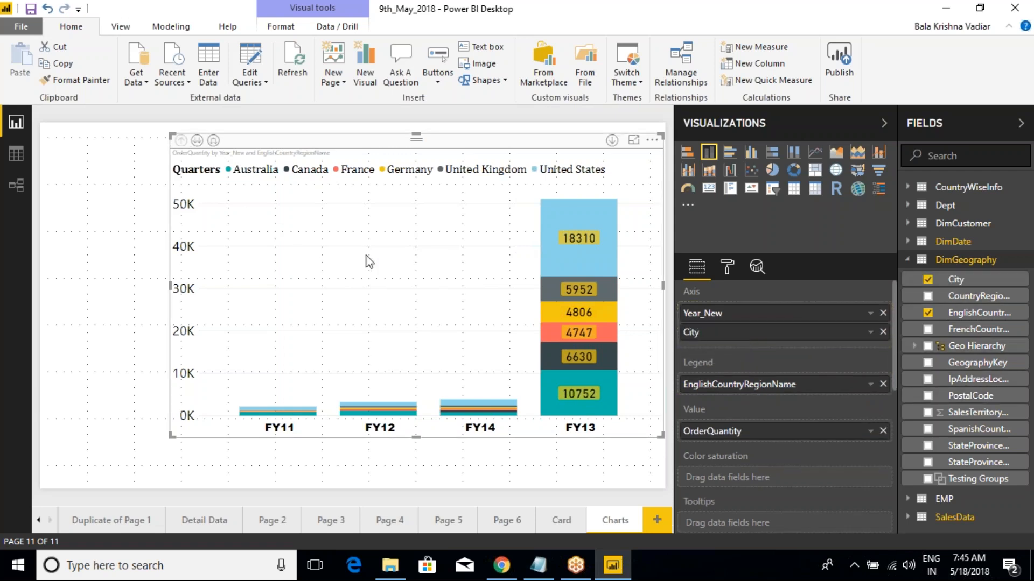
{"action": "left_click", "coordinate": [883, 331]}
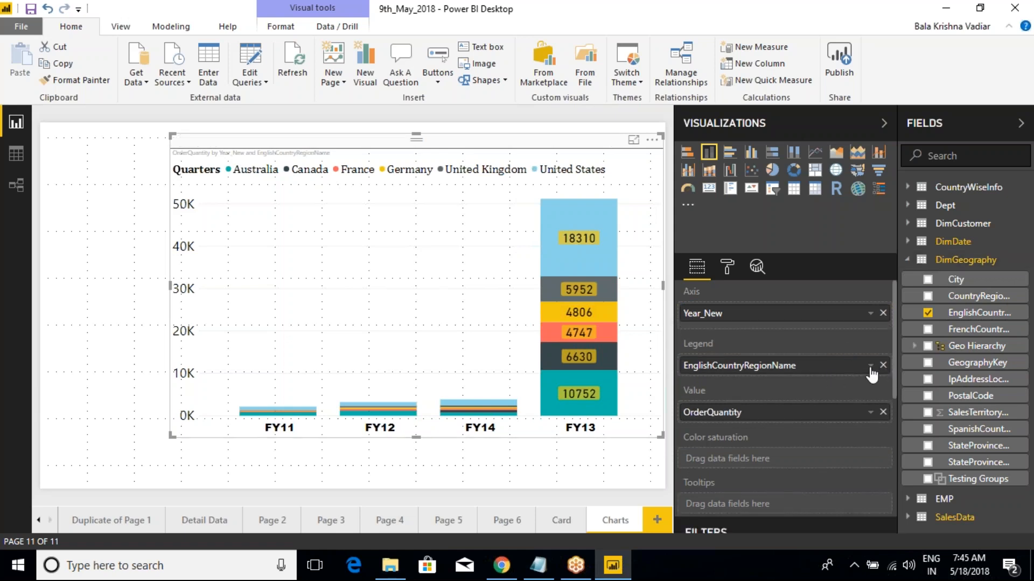
- Remove EnglishCountryRegionName from the chart's legend and expand the DimDate table's field list in place of DimGeography's
{"action": "left_click", "coordinate": [883, 365]}
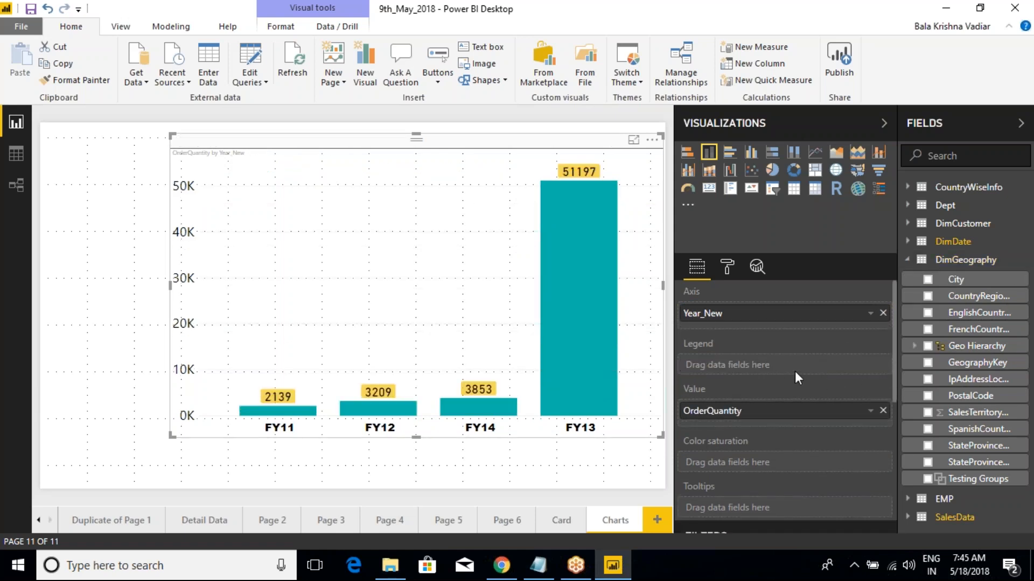
{"action": "left_click", "coordinate": [914, 258]}
{"action": "left_click", "coordinate": [915, 243]}
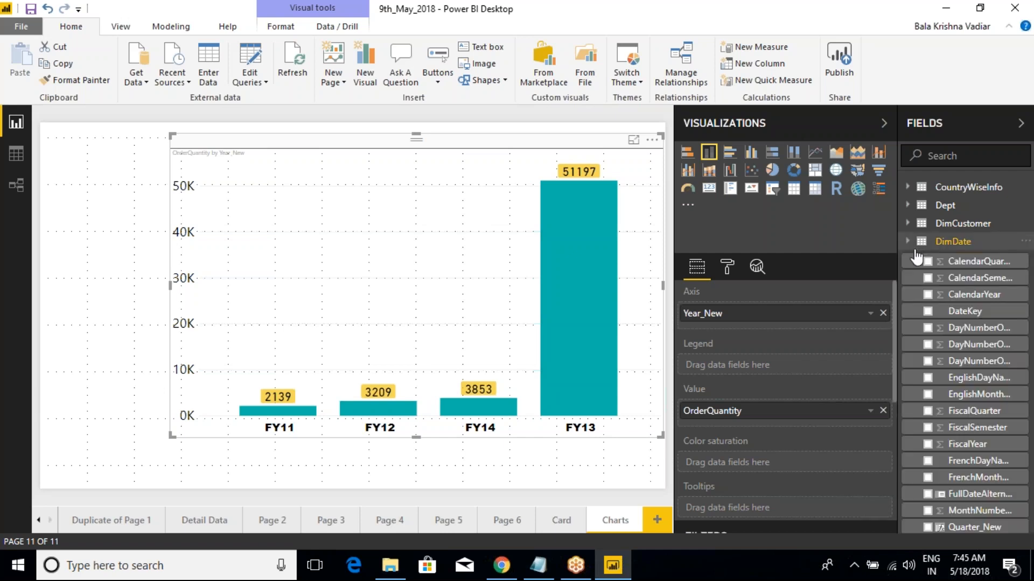
- Add Quarter_New from the DimDate table to the chart's legend and remove it again
{"action": "scroll", "coordinate": [969, 425], "scroll_direction": "down", "scroll_amount": 3}
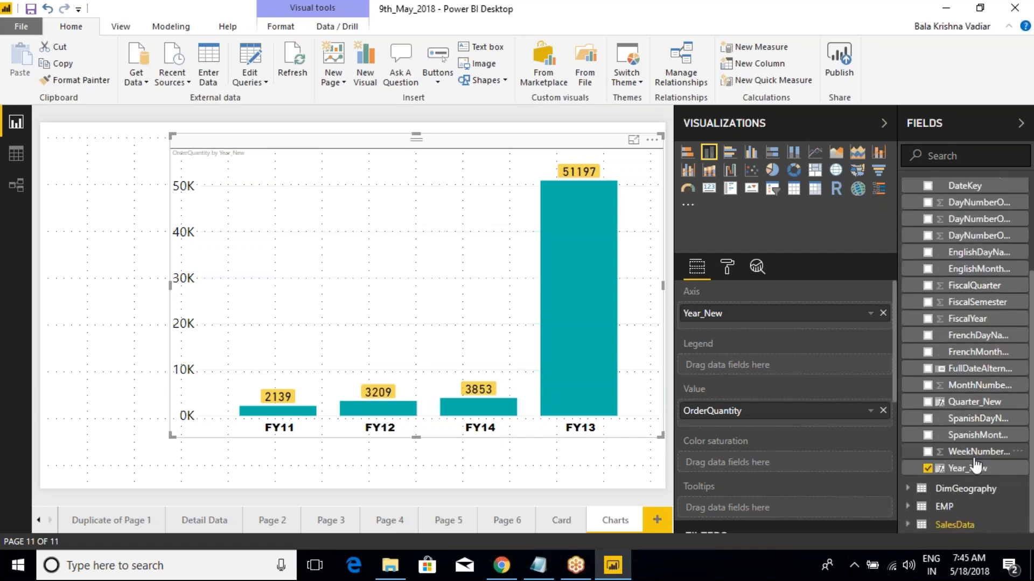
{"action": "left_click_drag", "start_coordinate": [969, 401], "coordinate": [761, 371]}
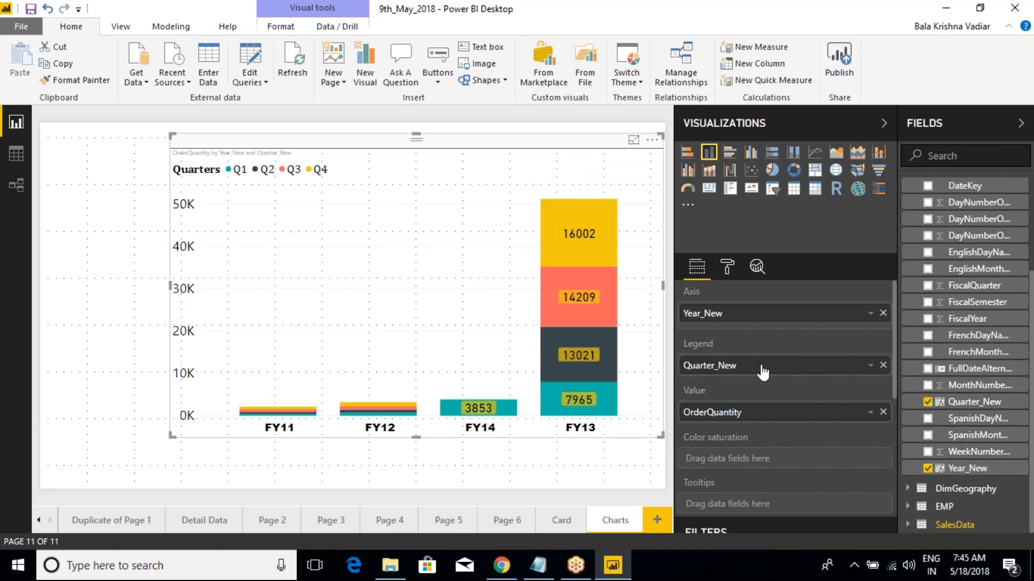
{"action": "scroll", "coordinate": [786, 345], "scroll_direction": "down", "scroll_amount": 4}
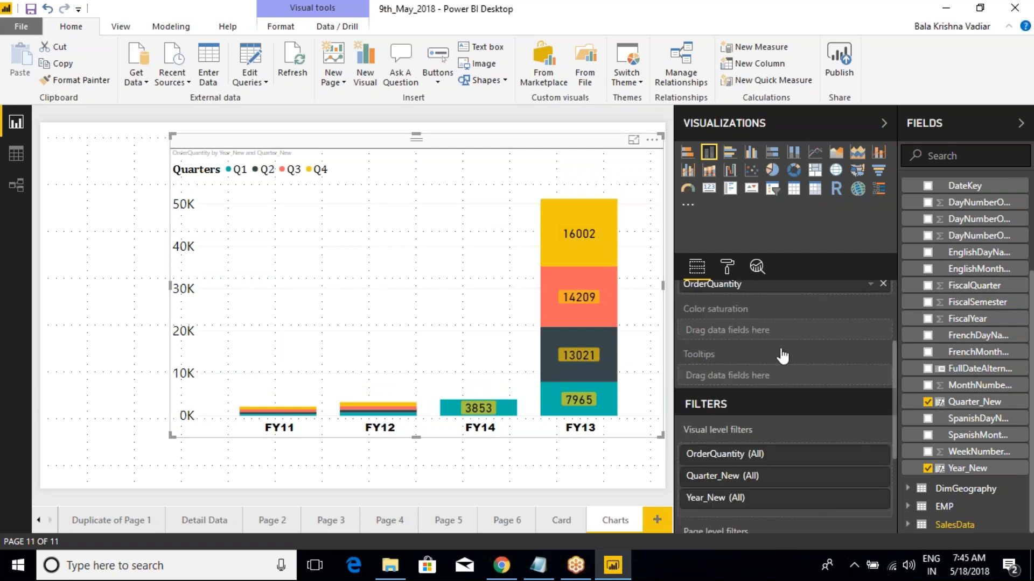
{"action": "scroll", "coordinate": [774, 359], "scroll_direction": "up", "scroll_amount": 4}
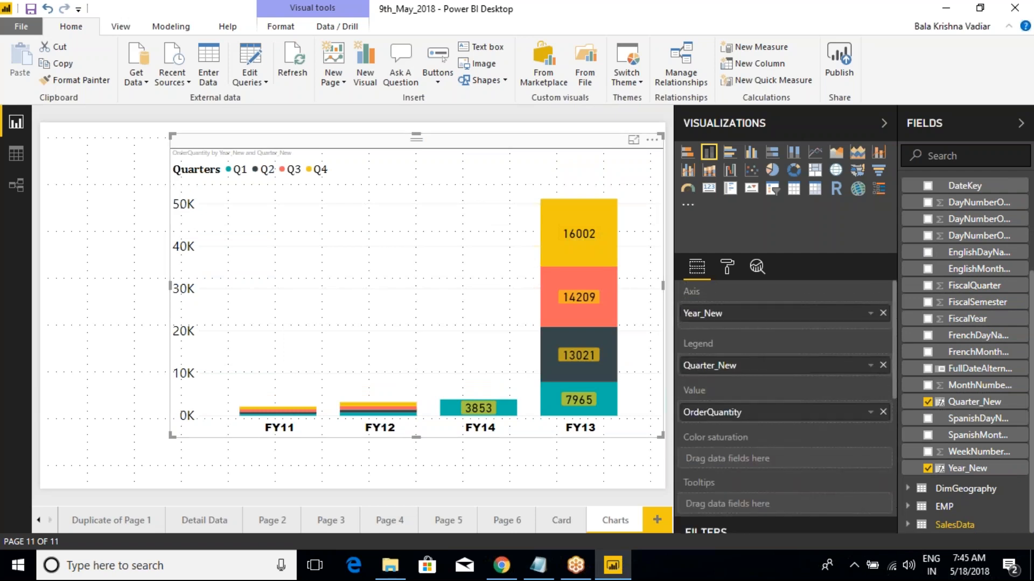
{"action": "scroll", "coordinate": [761, 395], "scroll_direction": "down", "scroll_amount": 3}
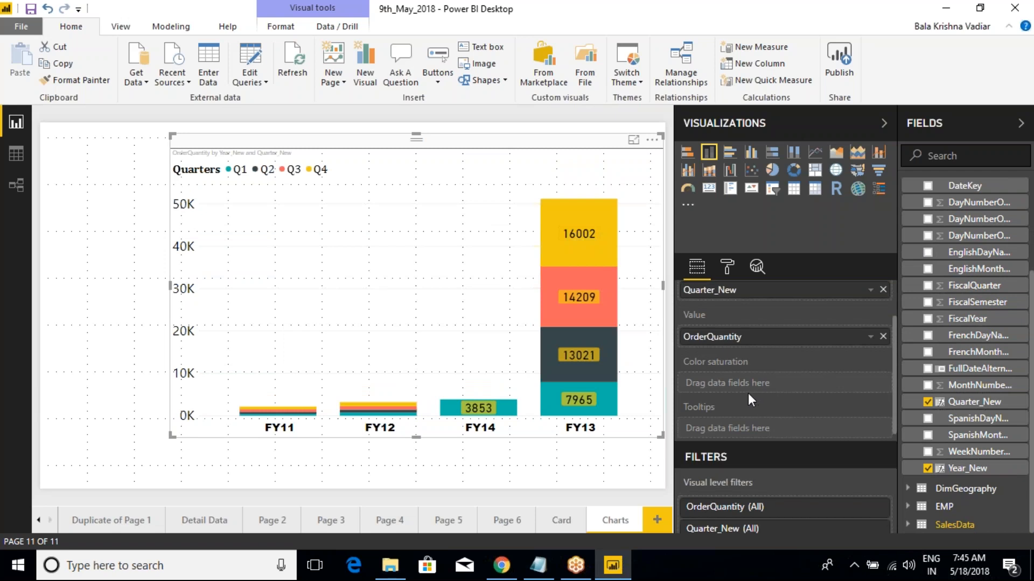
{"action": "scroll", "coordinate": [785, 360], "scroll_direction": "up", "scroll_amount": 3}
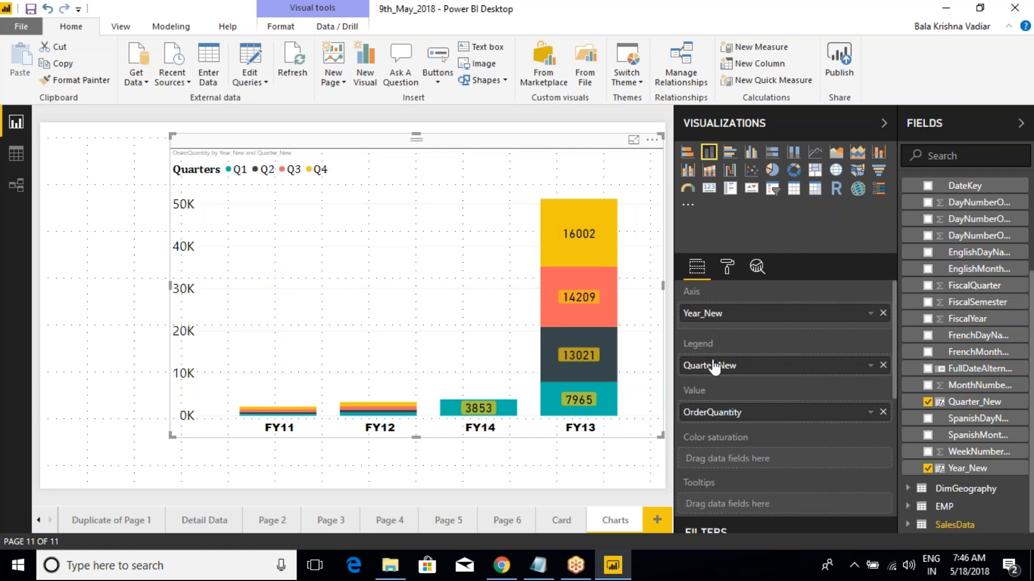
{"action": "left_click", "coordinate": [883, 365]}
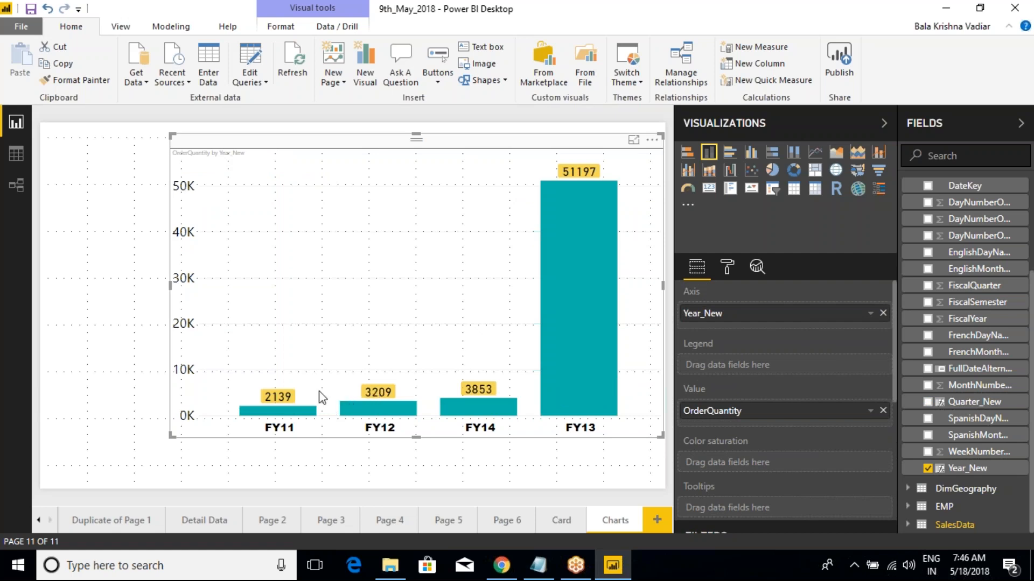
- Collapse the DimDate table, expand SalesData and add OrderQuantity to the chart's color saturation
{"action": "mouse_move", "coordinate": [304, 417]}
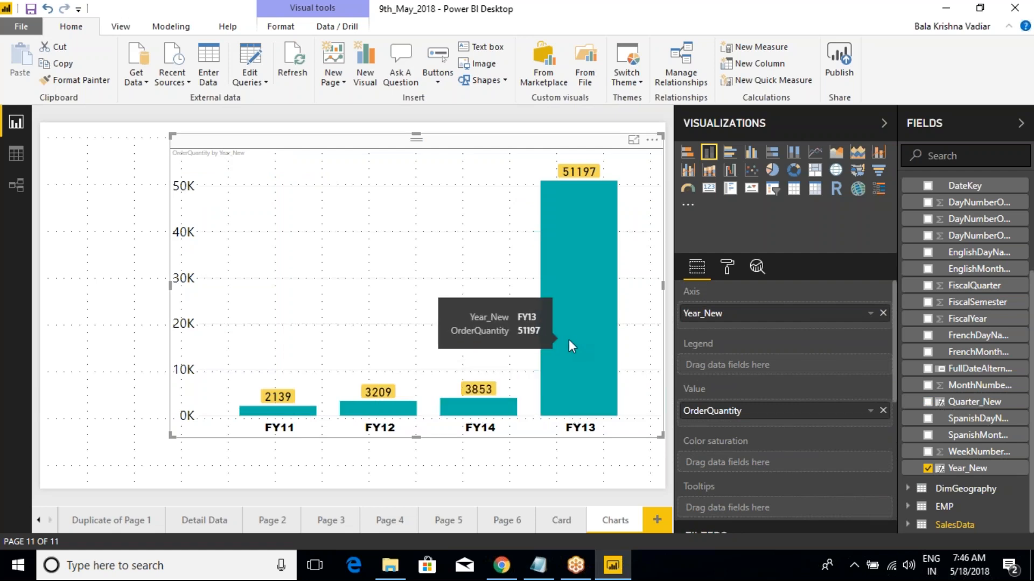
{"action": "scroll", "coordinate": [821, 428], "scroll_direction": "down", "scroll_amount": 2}
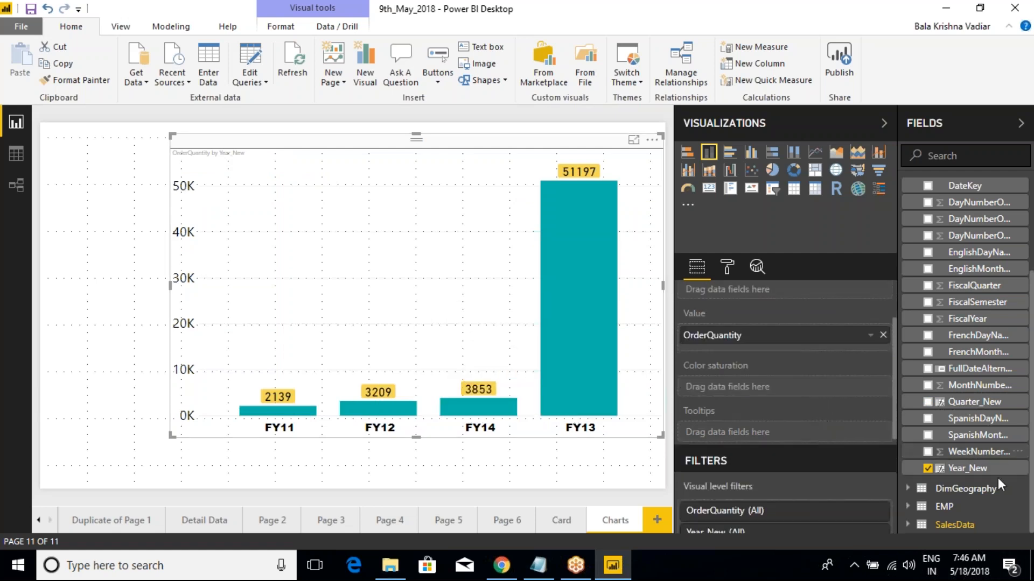
{"action": "scroll", "coordinate": [948, 366], "scroll_direction": "up", "scroll_amount": 3}
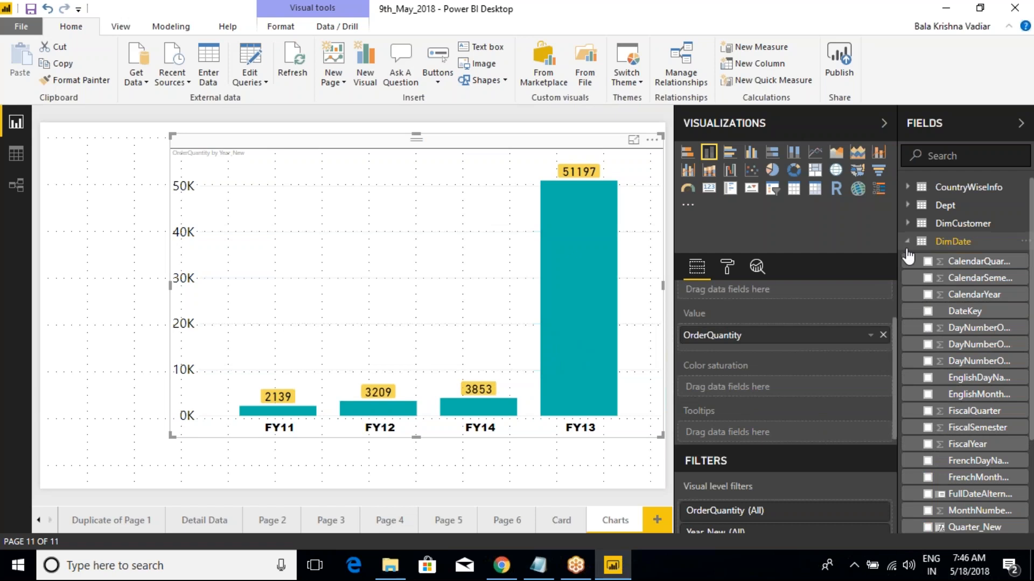
{"action": "left_click", "coordinate": [908, 242]}
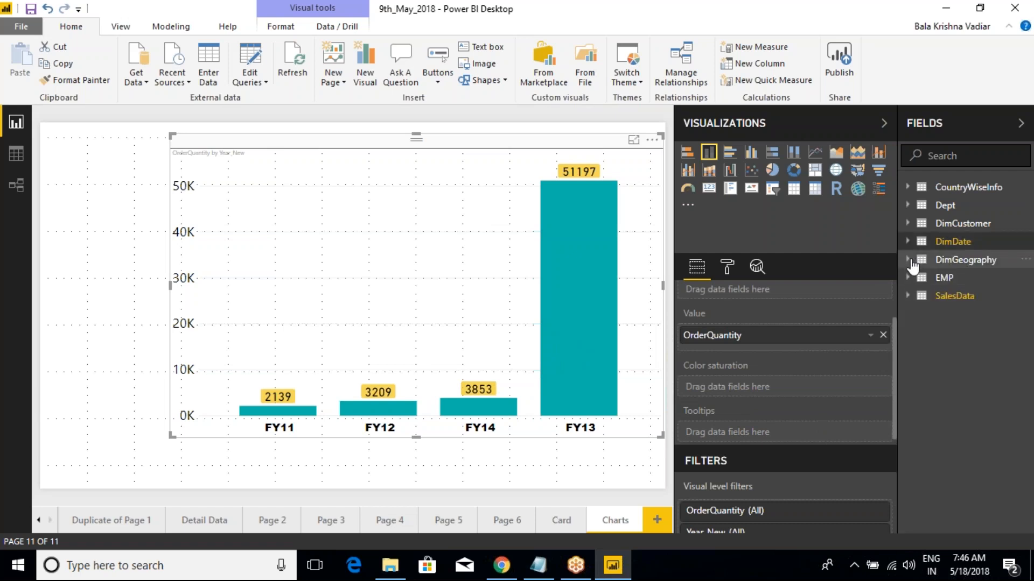
{"action": "left_click", "coordinate": [909, 260]}
{"action": "left_click", "coordinate": [908, 259]}
{"action": "left_click", "coordinate": [916, 295]}
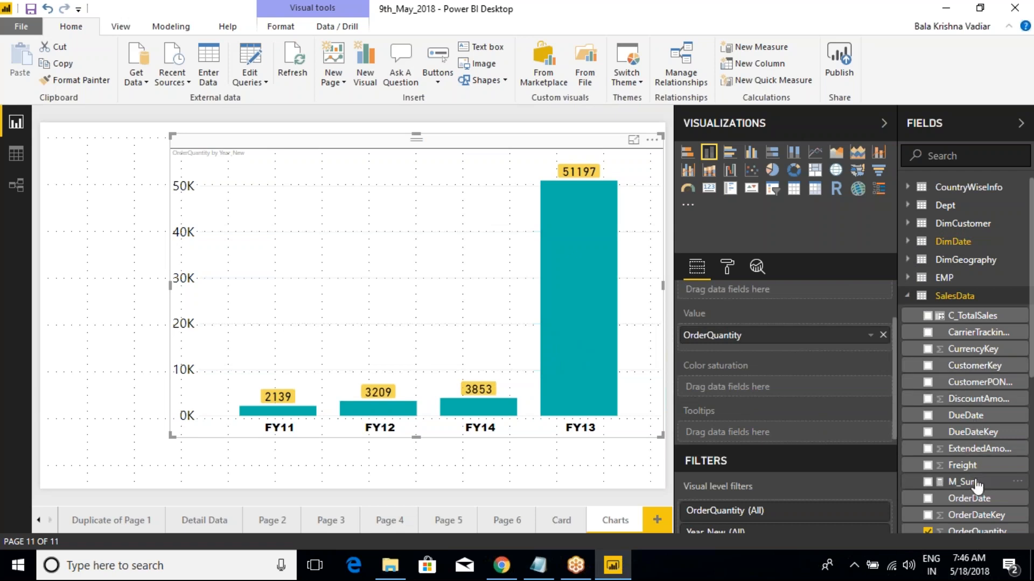
{"action": "scroll", "coordinate": [984, 500], "scroll_direction": "down", "scroll_amount": 3}
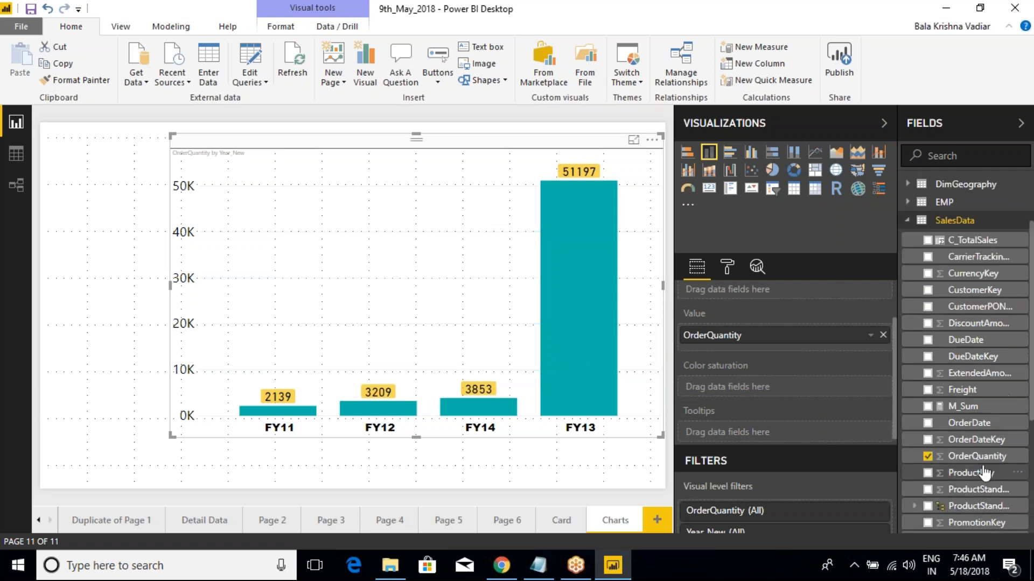
{"action": "left_click_drag", "start_coordinate": [980, 456], "coordinate": [784, 392]}
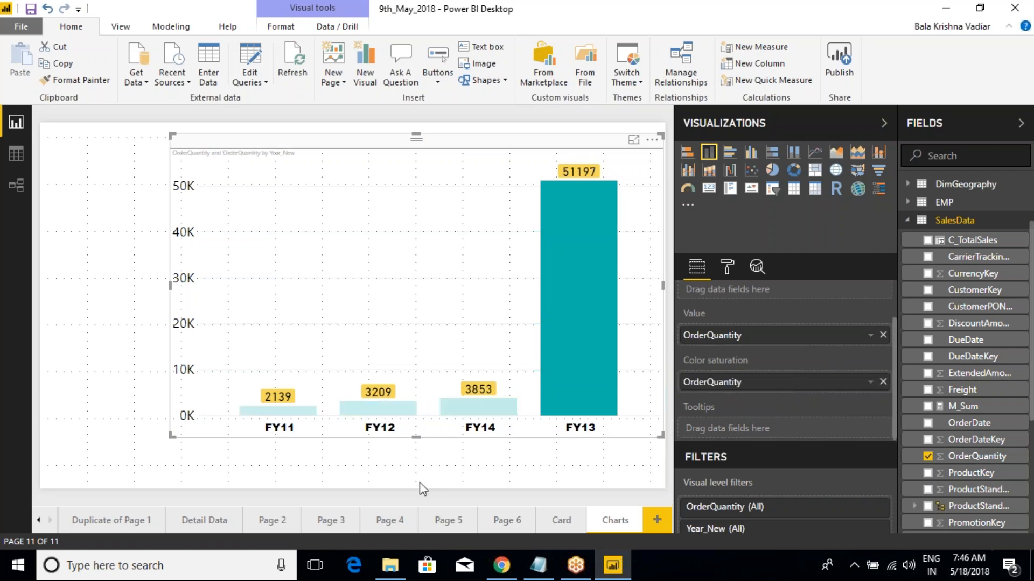
- Mark the FY13, FY14, FY12 and FY11 columns with red rectangles and clear the annotations
{"action": "key", "text": "ctrl+2"}
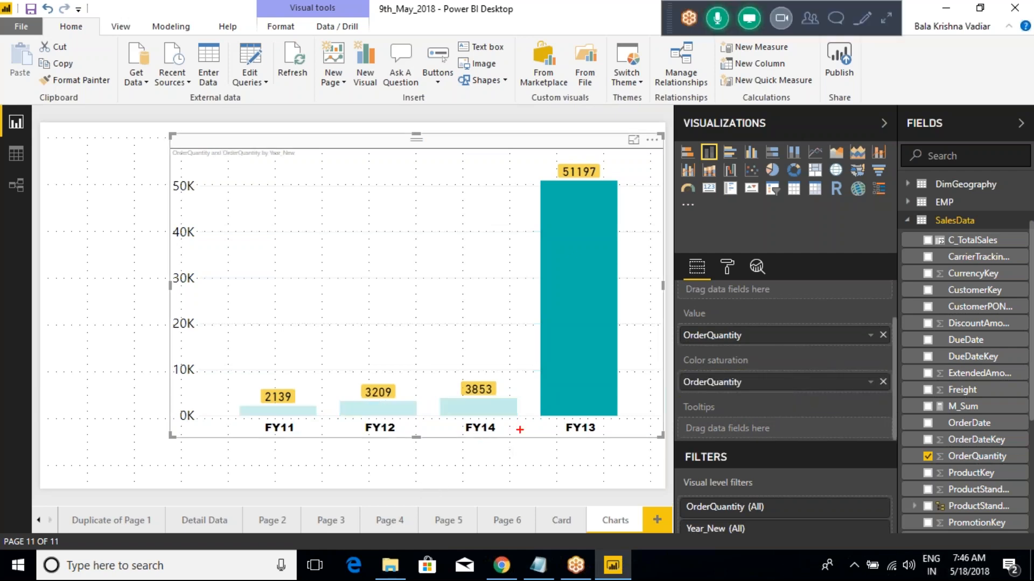
{"action": "left_click_drag", "start_coordinate": [547, 241], "coordinate": [620, 399]}
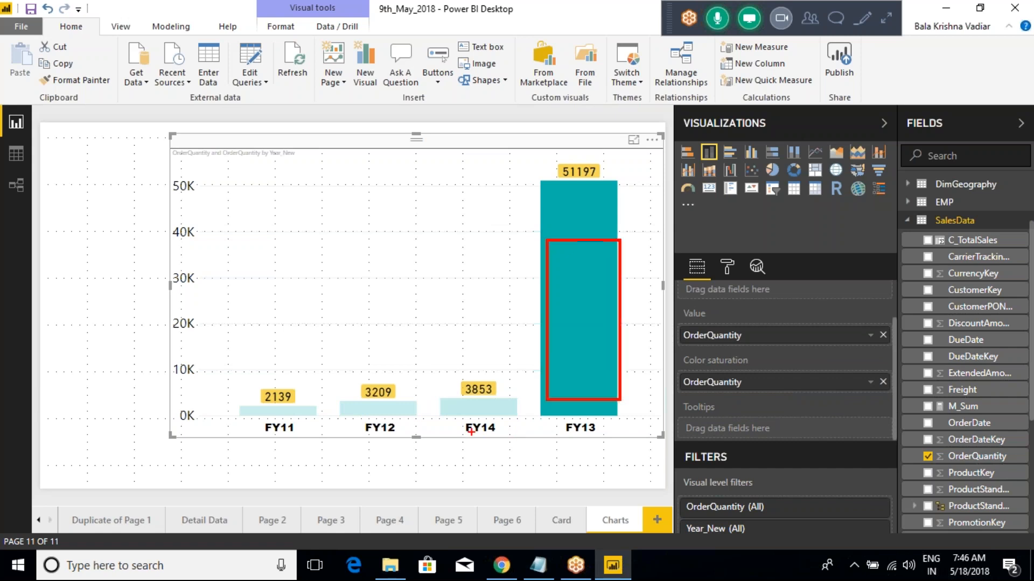
{"action": "left_click_drag", "start_coordinate": [438, 399], "coordinate": [501, 423]}
{"action": "left_click_drag", "start_coordinate": [341, 400], "coordinate": [414, 429]}
{"action": "left_click_drag", "start_coordinate": [247, 394], "coordinate": [296, 424]}
{"action": "key", "text": "Escape"}
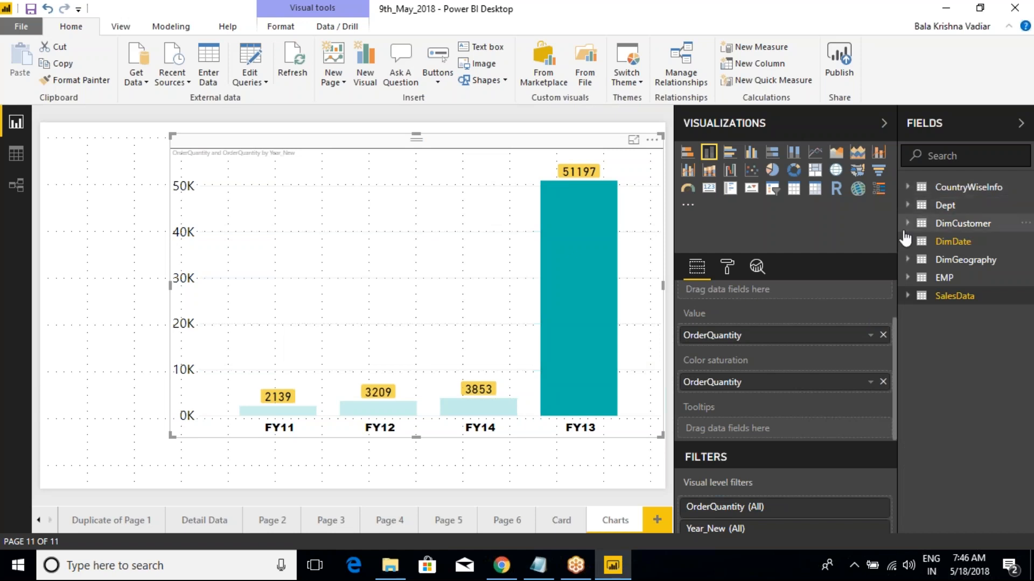
- Replace Year_New on the chart's axis with EnglishCountryRegionName from the DimGeography table
{"action": "left_click", "coordinate": [908, 260]}
{"action": "left_click_drag", "start_coordinate": [969, 332], "coordinate": [783, 324]}
{"action": "left_click", "coordinate": [883, 314]}
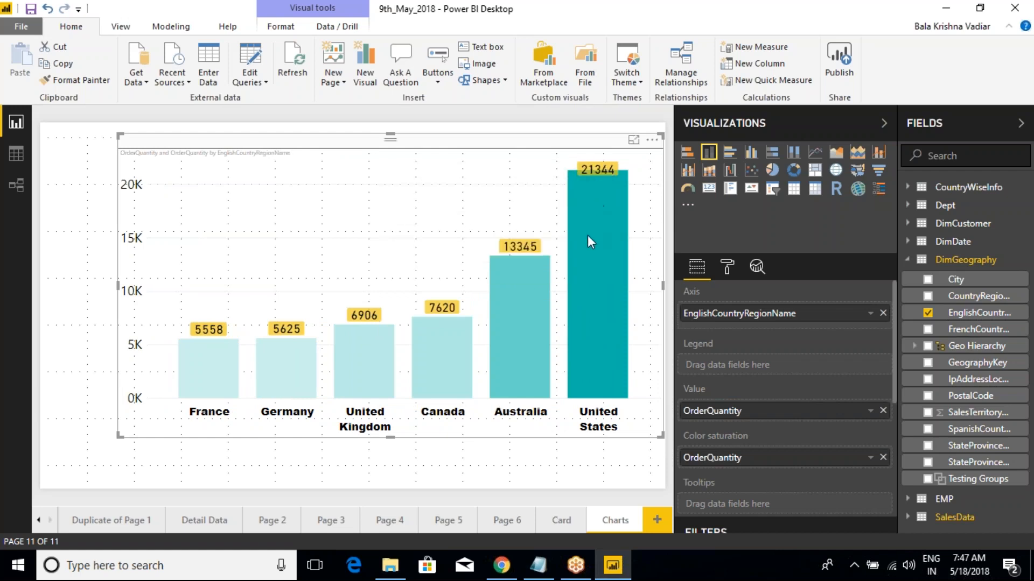
- Sort the chart's columns by EnglishCountryRegionName in descending order
{"action": "mouse_move", "coordinate": [532, 279]}
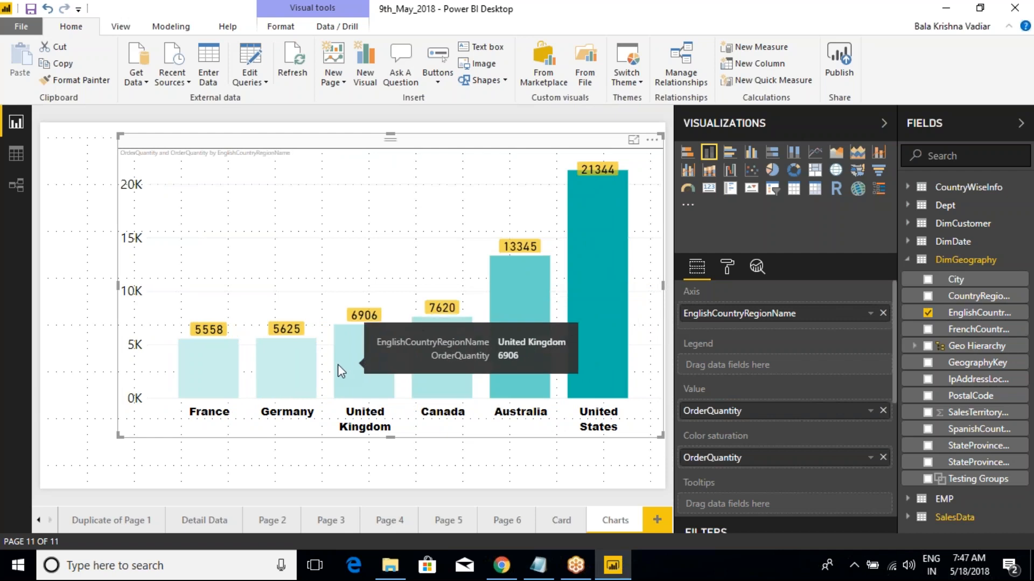
{"action": "left_click", "coordinate": [652, 139]}
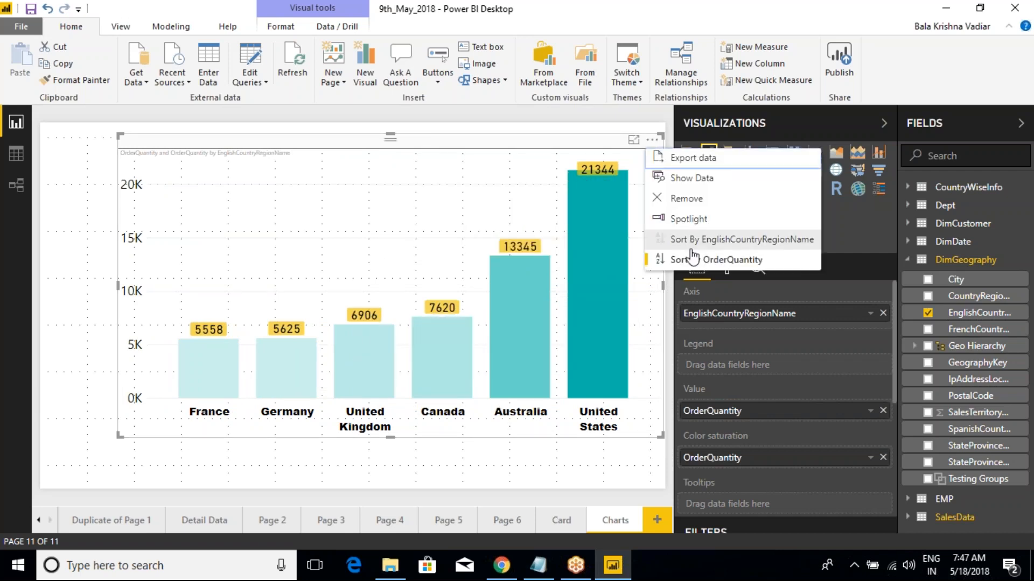
{"action": "left_click", "coordinate": [627, 263]}
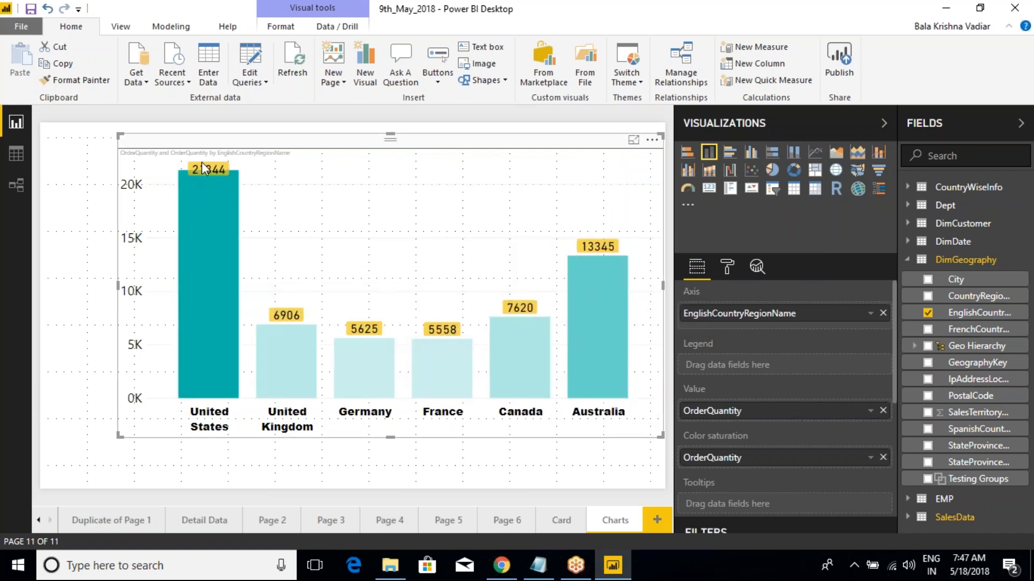
- Mark the United States, Australia and Canada columns with red annotations and clear them
{"action": "key", "text": "ctrl+shift+d"}
{"action": "left_click_drag", "start_coordinate": [172, 155], "coordinate": [222, 176]}
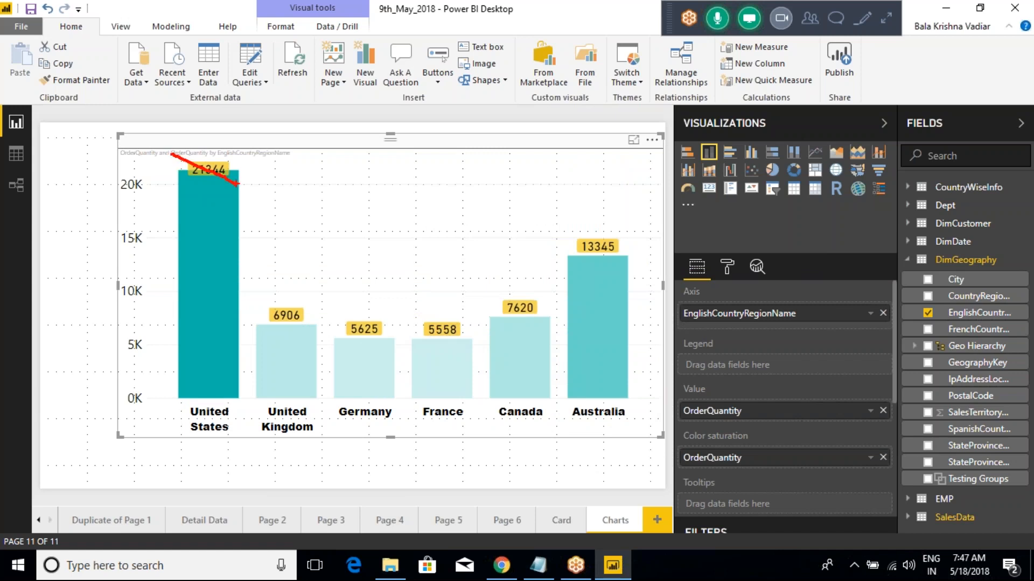
{"action": "left_click_drag", "start_coordinate": [162, 149], "coordinate": [235, 201]}
{"action": "left_click_drag", "start_coordinate": [168, 135], "coordinate": [238, 202]}
{"action": "mouse_move", "coordinate": [556, 215]}
{"action": "left_mouse_down"}
{"action": "mouse_move", "coordinate": [616, 266]}
{"action": "mouse_move", "coordinate": [636, 257]}
{"action": "left_mouse_up"}
{"action": "left_click_drag", "start_coordinate": [587, 322], "coordinate": [624, 295]}
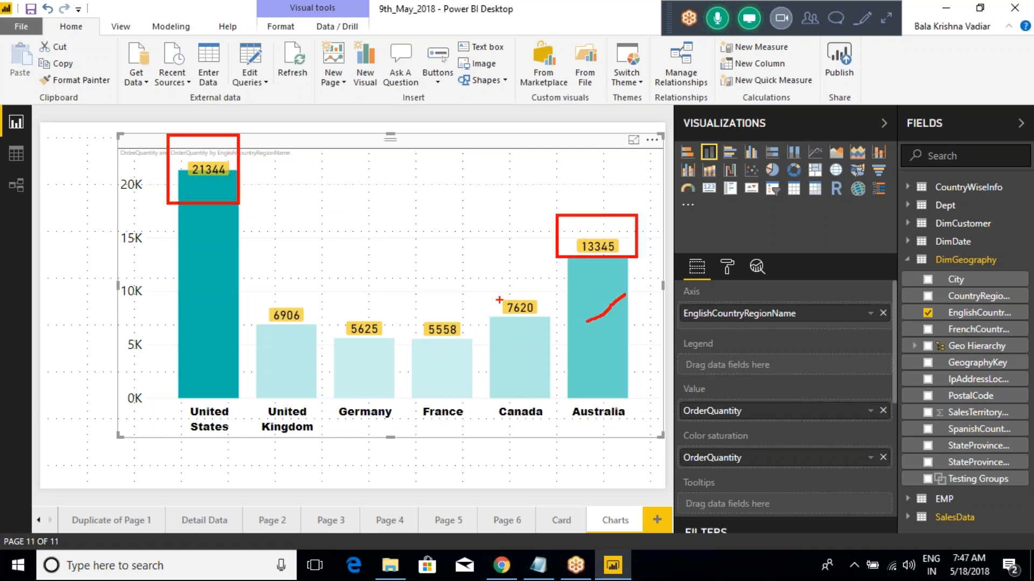
{"action": "left_click_drag", "start_coordinate": [482, 293], "coordinate": [564, 411]}
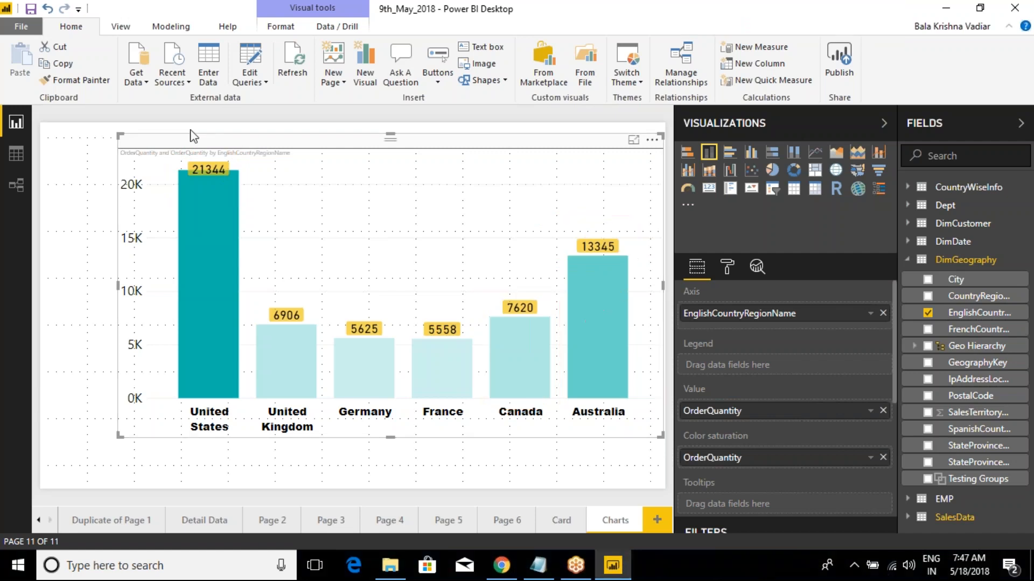
- Examine the chart's data color formatting options while color saturation is assigned
{"action": "mouse_move", "coordinate": [619, 375]}
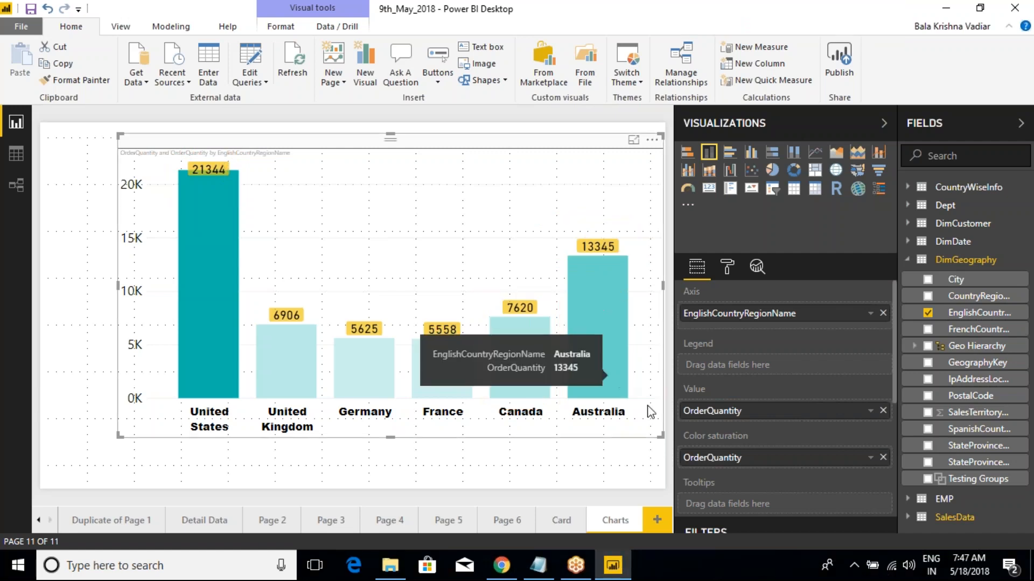
{"action": "left_click", "coordinate": [727, 269]}
{"action": "scroll", "coordinate": [711, 357], "scroll_direction": "down", "scroll_amount": 2}
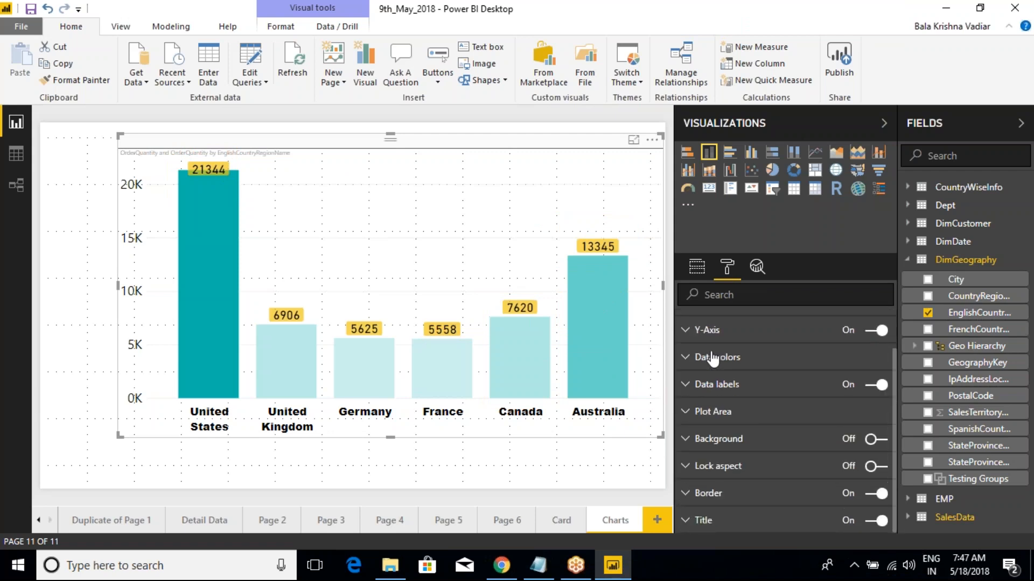
{"action": "scroll", "coordinate": [797, 419], "scroll_direction": "up", "scroll_amount": 2}
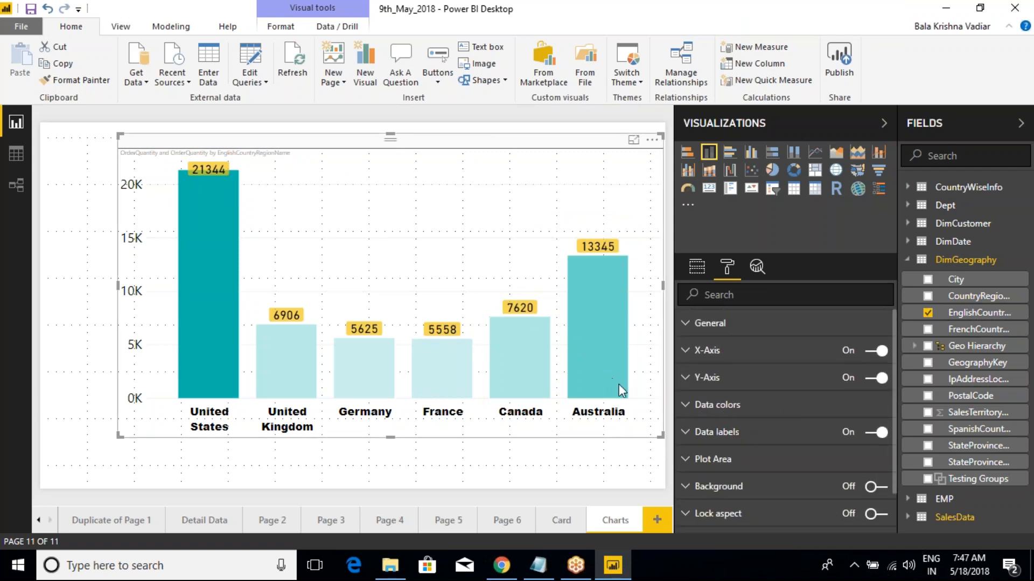
{"action": "left_click", "coordinate": [685, 408]}
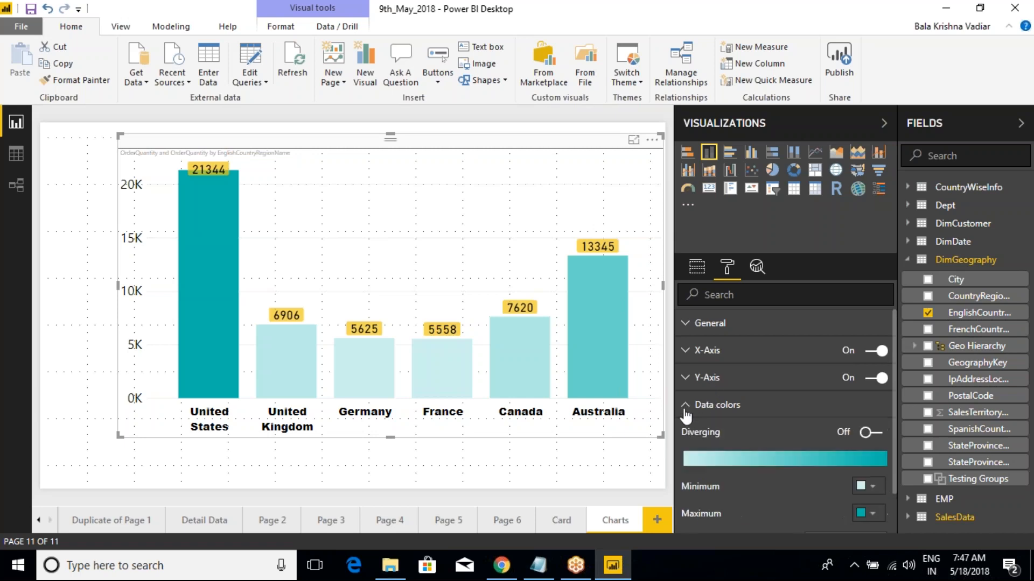
{"action": "scroll", "coordinate": [718, 393], "scroll_direction": "down", "scroll_amount": 3}
{"action": "scroll", "coordinate": [718, 393], "scroll_direction": "up", "scroll_amount": 3}
{"action": "left_click", "coordinate": [696, 266]}
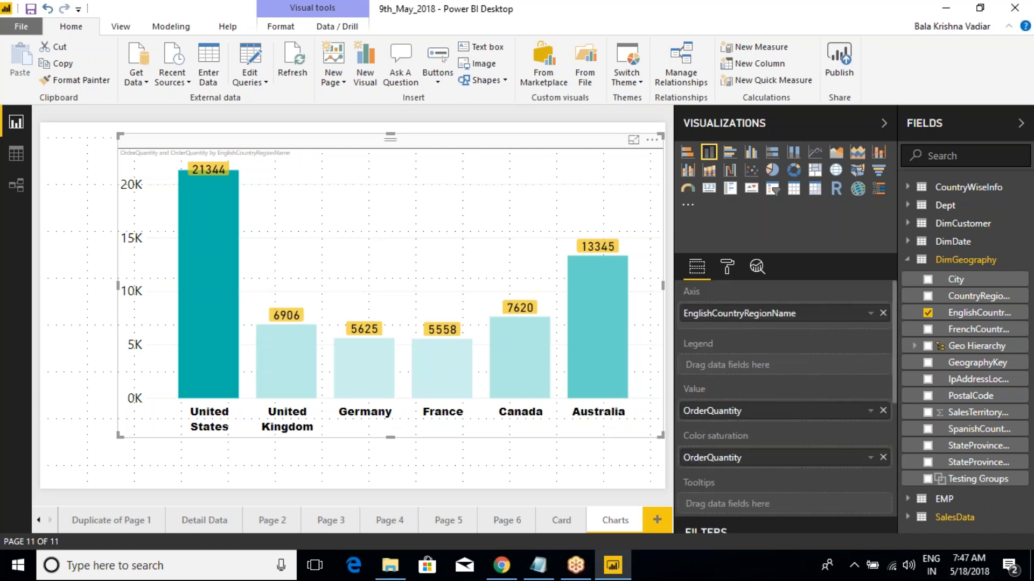
- Remove OrderQuantity from the chart's color saturation, inspect the data color options without it, and restore the field
{"action": "left_click", "coordinate": [882, 458]}
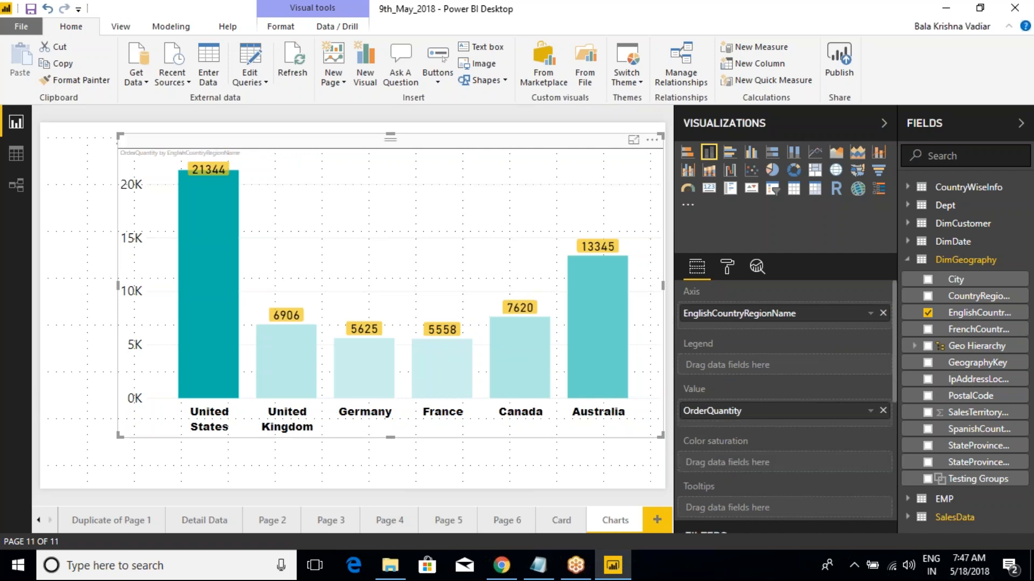
{"action": "left_click", "coordinate": [727, 266]}
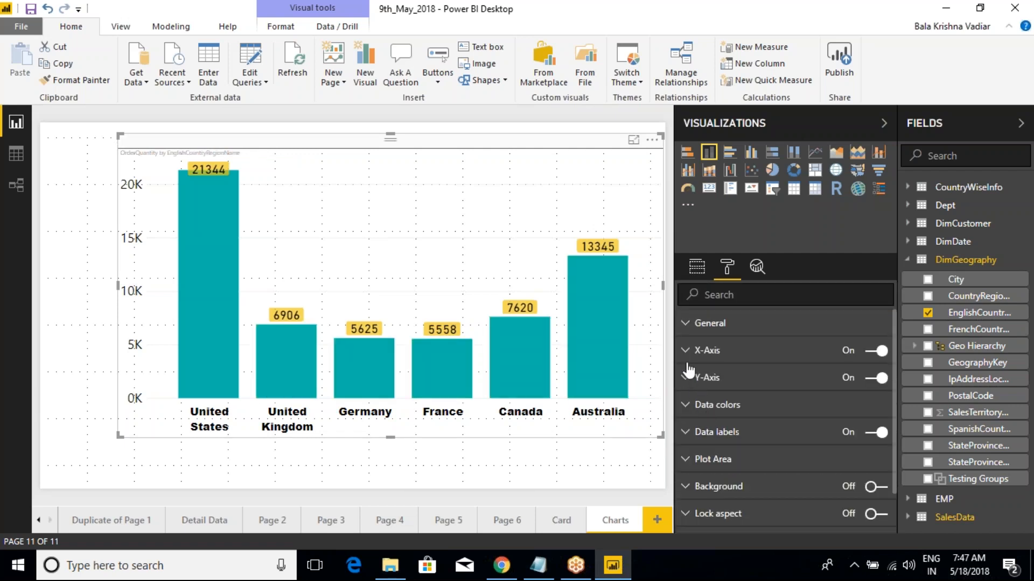
{"action": "left_click", "coordinate": [685, 408]}
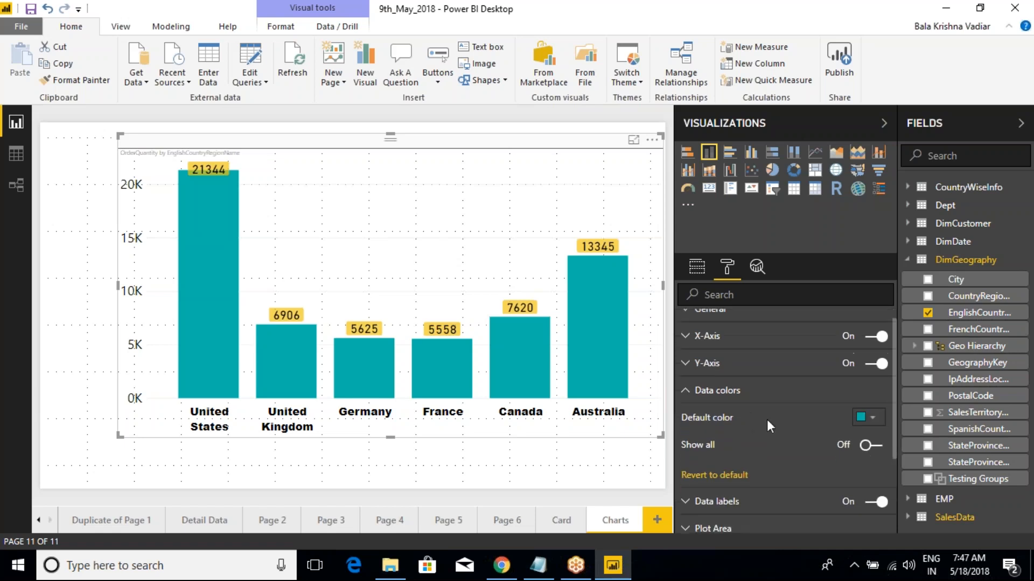
{"action": "scroll", "coordinate": [746, 383], "scroll_direction": "up", "scroll_amount": 2}
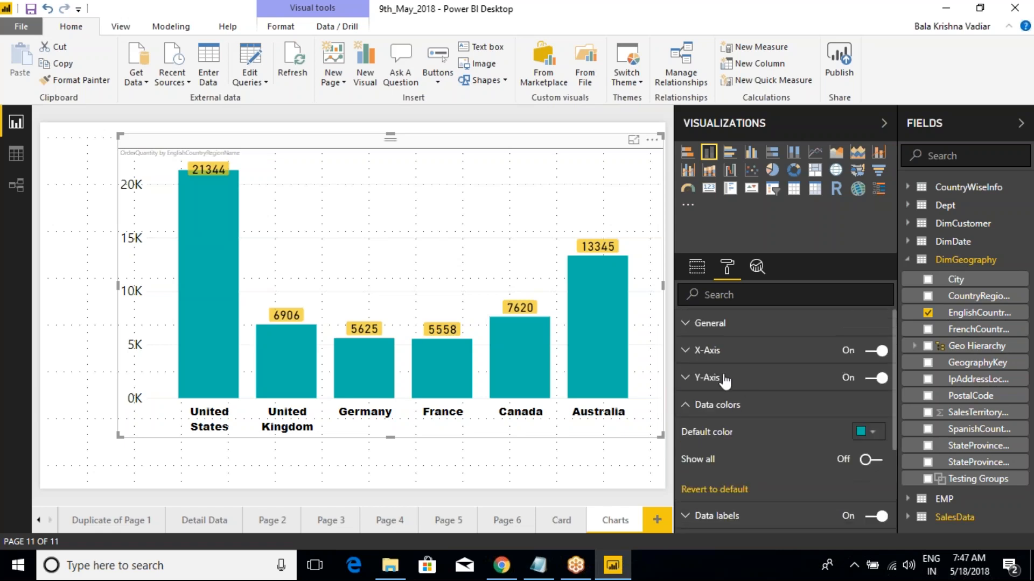
{"action": "left_click", "coordinate": [557, 447]}
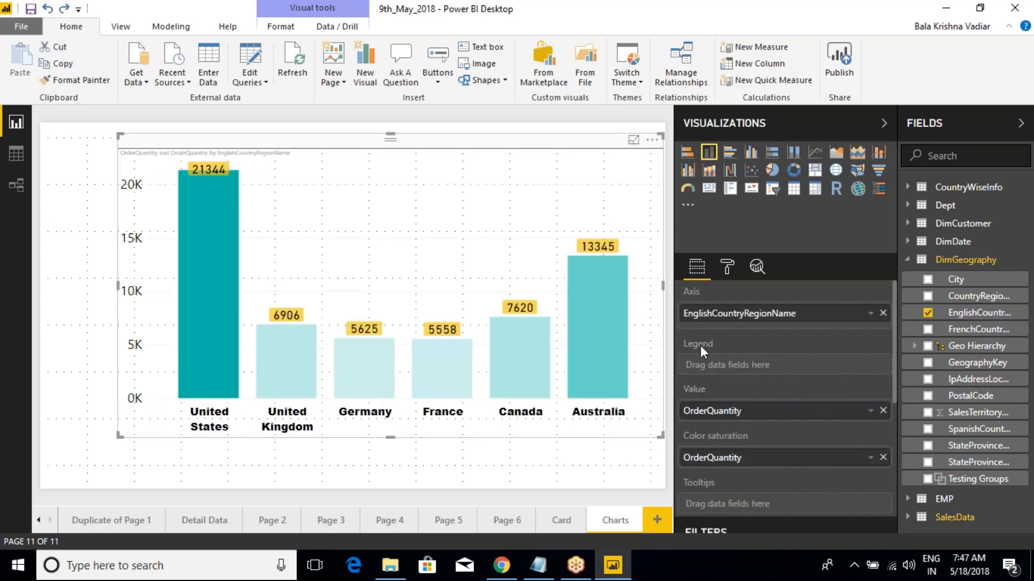
{"action": "left_click", "coordinate": [726, 267]}
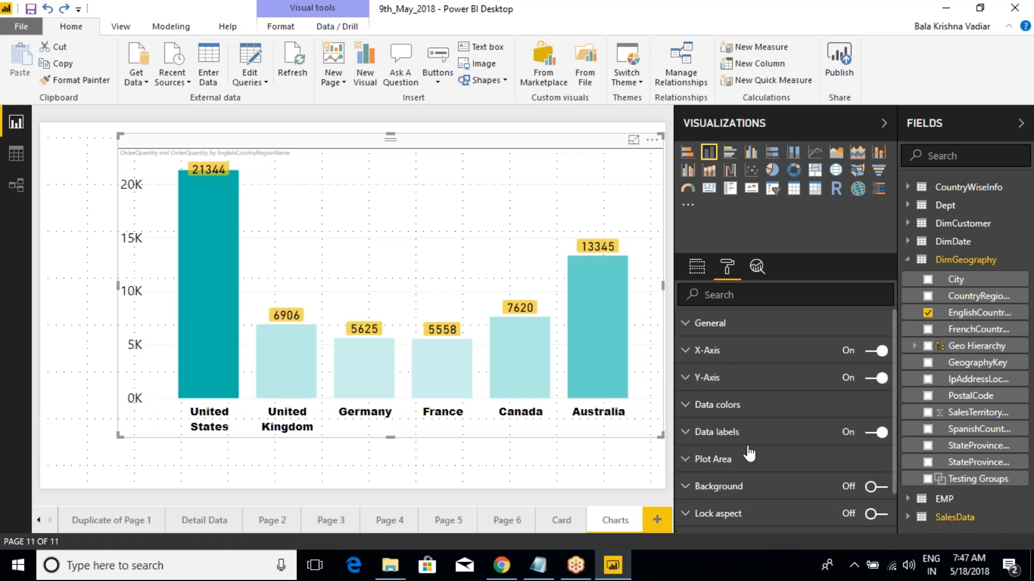
{"action": "left_click", "coordinate": [685, 433]}
{"action": "scroll", "coordinate": [766, 448], "scroll_direction": "down", "scroll_amount": 2}
{"action": "scroll", "coordinate": [762, 439], "scroll_direction": "up", "scroll_amount": 2}
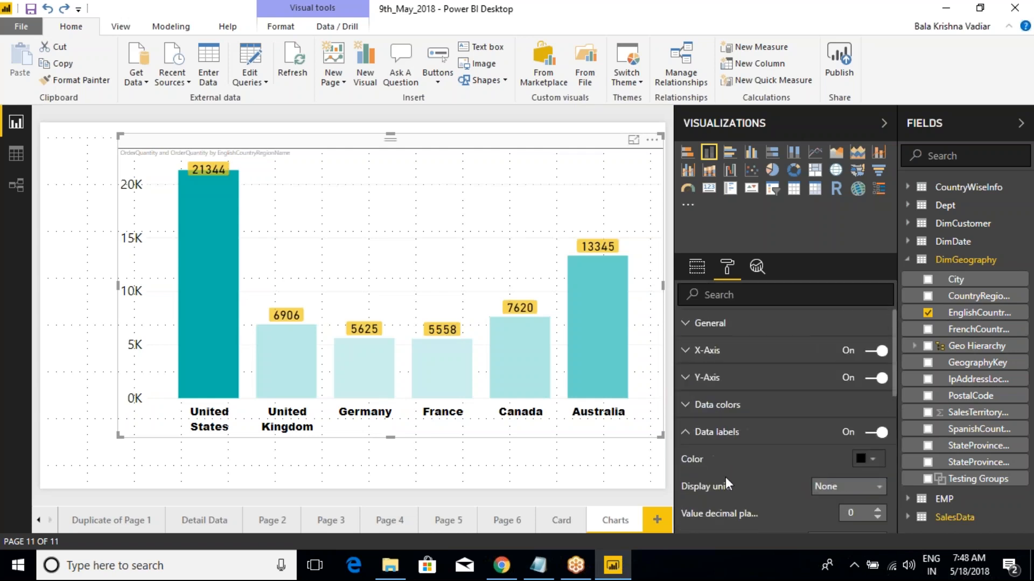
{"action": "left_click", "coordinate": [687, 432]}
- Compare how the chart's columns are shaded with diverging data colors switched on and off, leaving the option off
{"action": "left_click", "coordinate": [687, 405]}
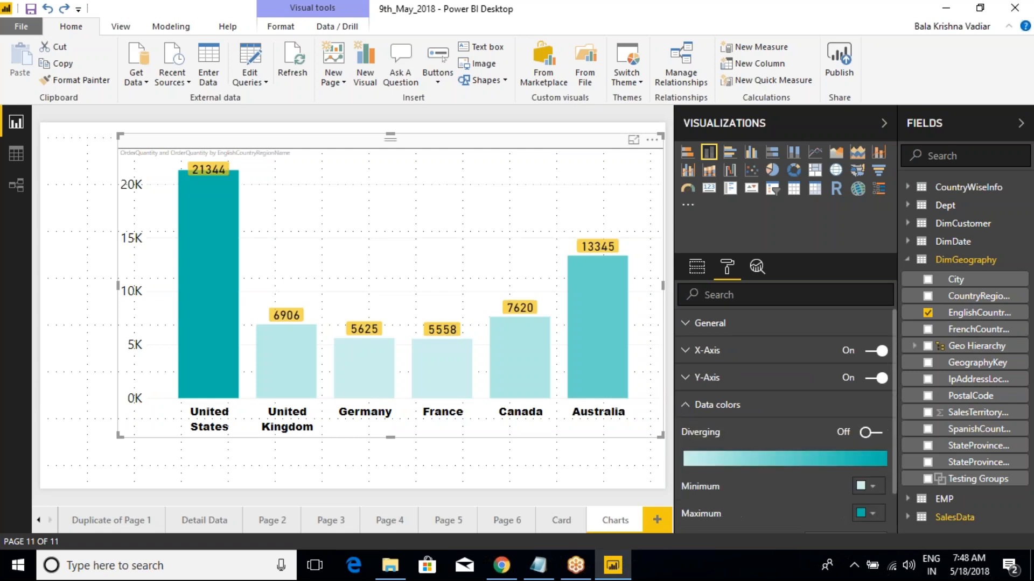
{"action": "scroll", "coordinate": [808, 457], "scroll_direction": "down", "scroll_amount": 1}
{"action": "left_click", "coordinate": [876, 357]}
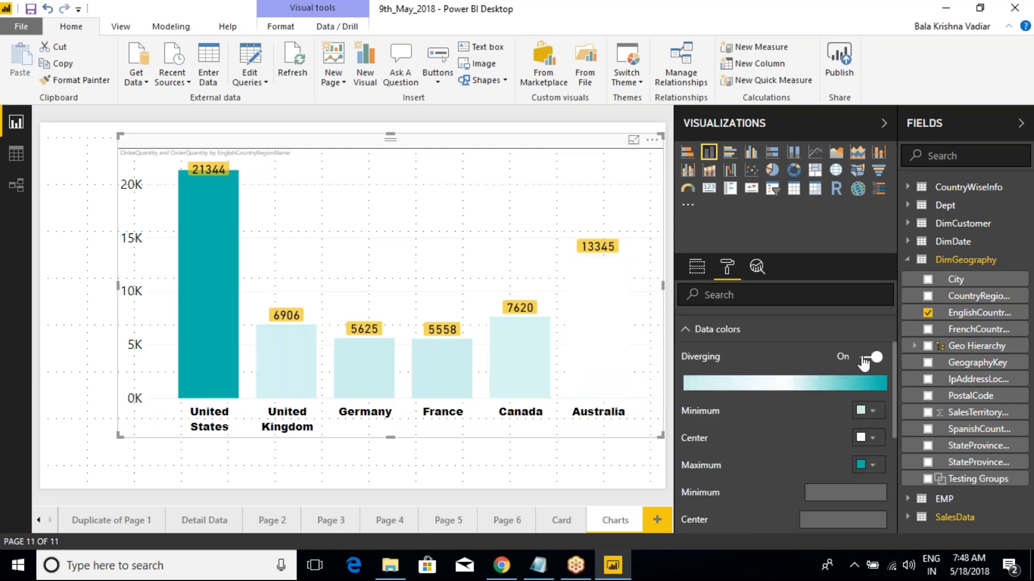
{"action": "left_click", "coordinate": [864, 359]}
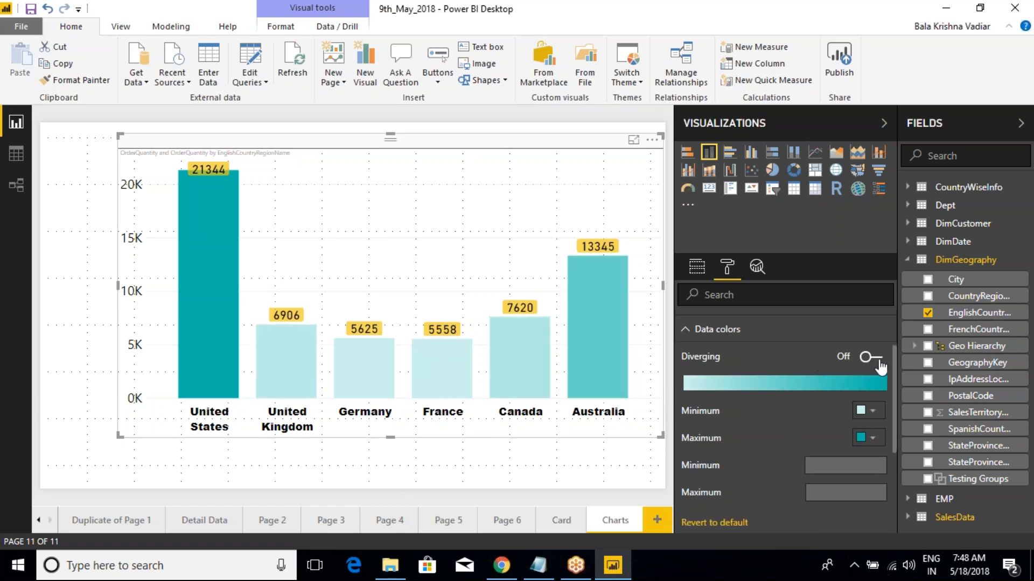
{"action": "left_click", "coordinate": [878, 359]}
{"action": "mouse_move", "coordinate": [589, 329]}
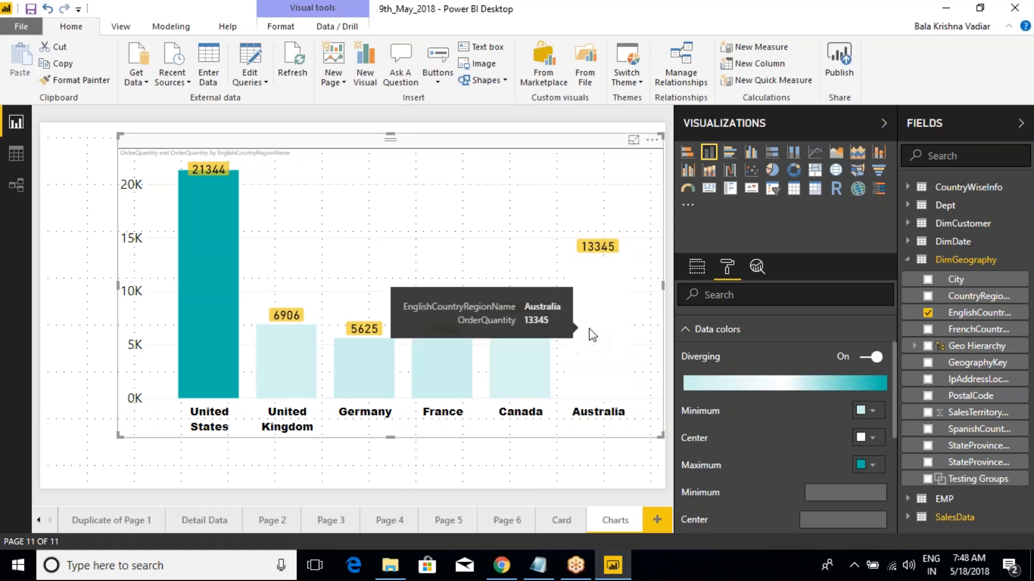
{"action": "left_click", "coordinate": [867, 359]}
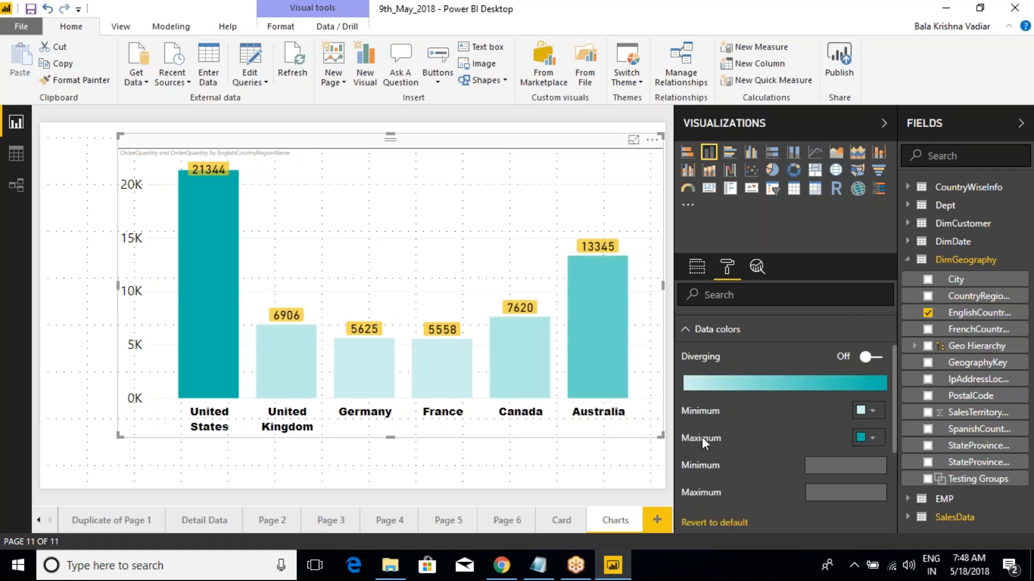
{"action": "left_click", "coordinate": [870, 358]}
{"action": "left_click", "coordinate": [868, 360]}
{"action": "left_click", "coordinate": [881, 362]}
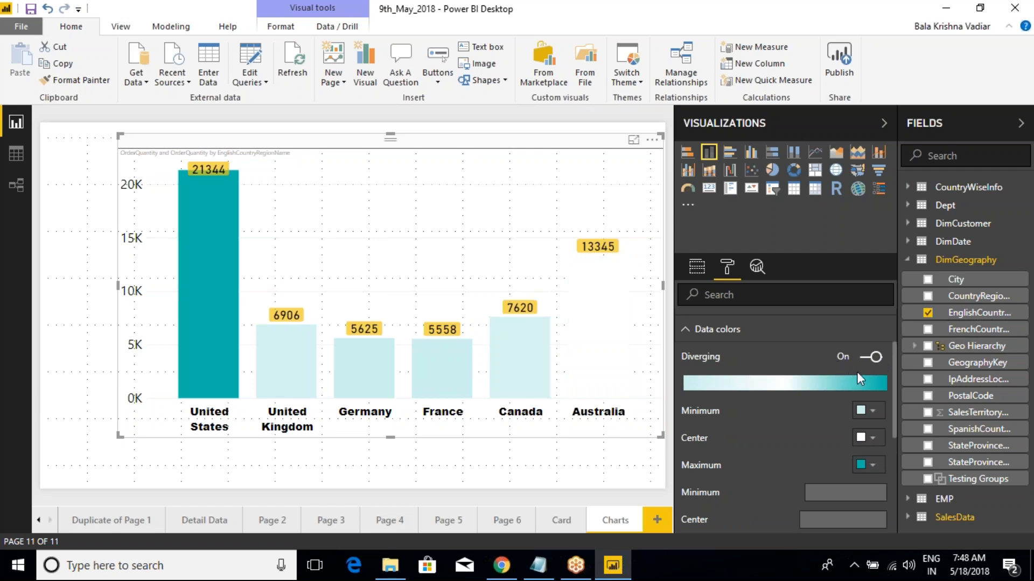
{"action": "left_click", "coordinate": [865, 358]}
{"action": "left_click", "coordinate": [877, 361]}
{"action": "left_click", "coordinate": [869, 358]}
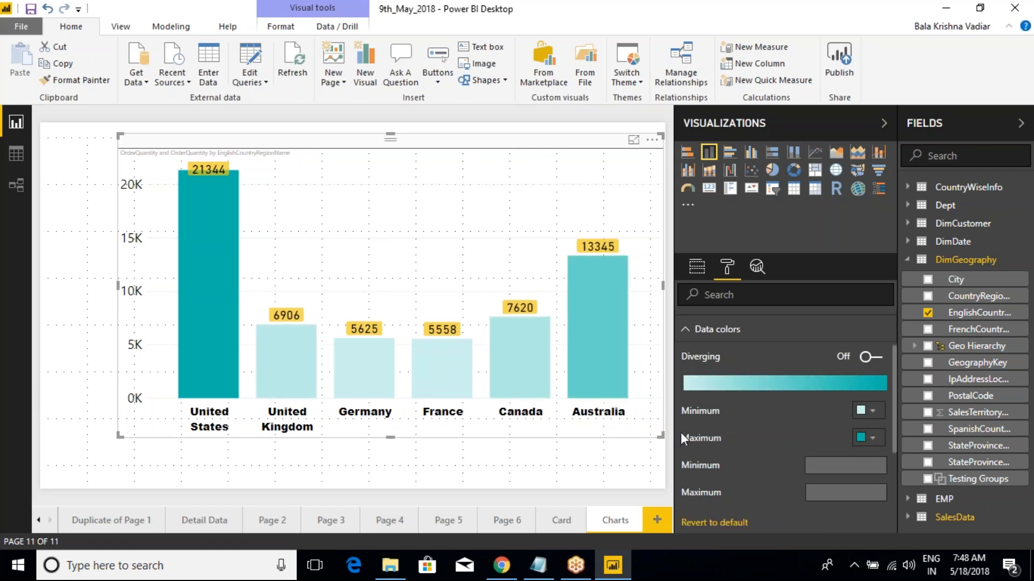
- Turn on diverging data colors and set the maximum color to red
{"action": "left_click", "coordinate": [867, 360]}
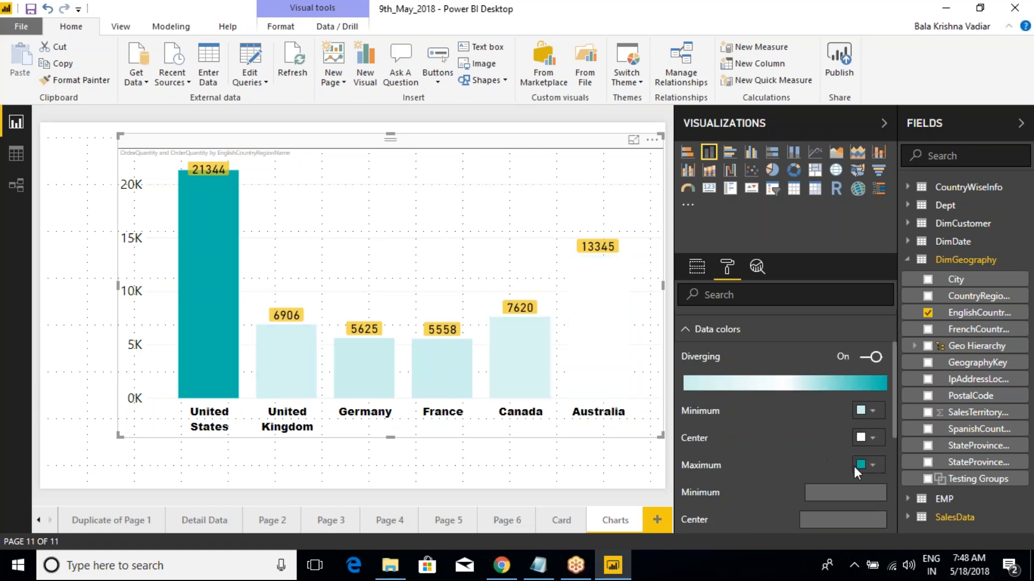
{"action": "left_click", "coordinate": [861, 465]}
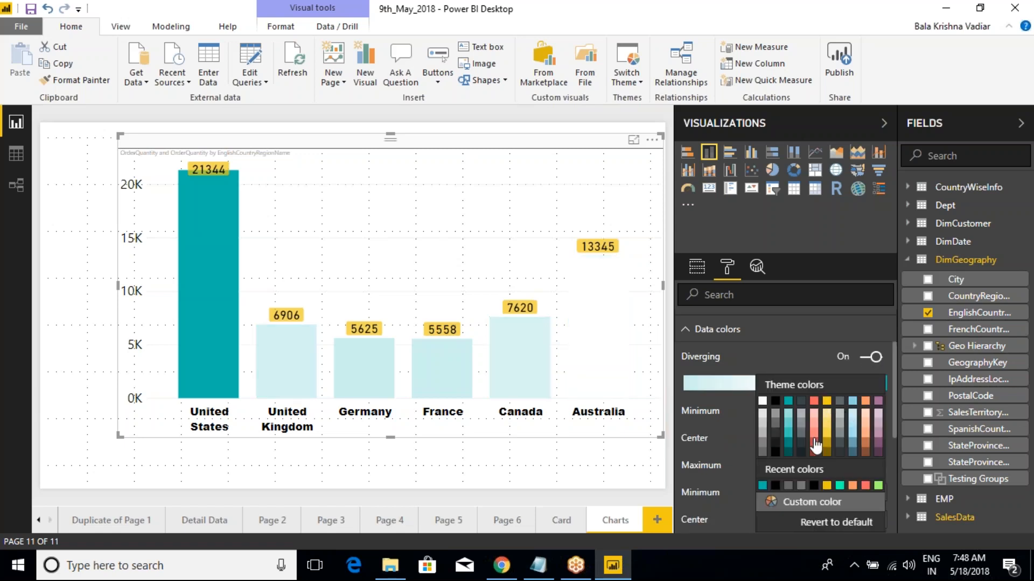
{"action": "left_click", "coordinate": [865, 485]}
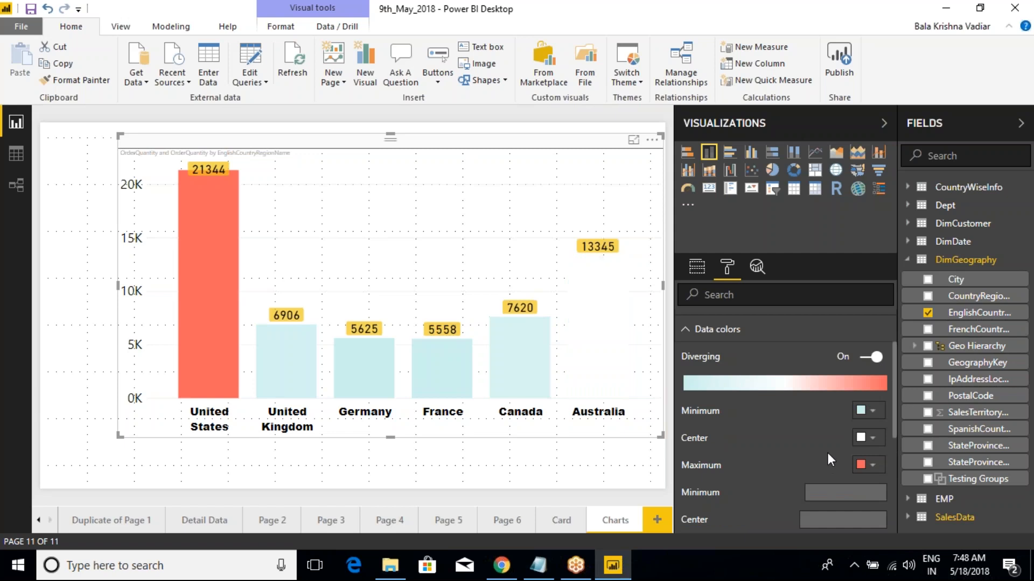
- Set the diverging center color to a custom pink and the minimum color to a custom orange
{"action": "left_click", "coordinate": [872, 438]}
{"action": "left_click", "coordinate": [800, 409]}
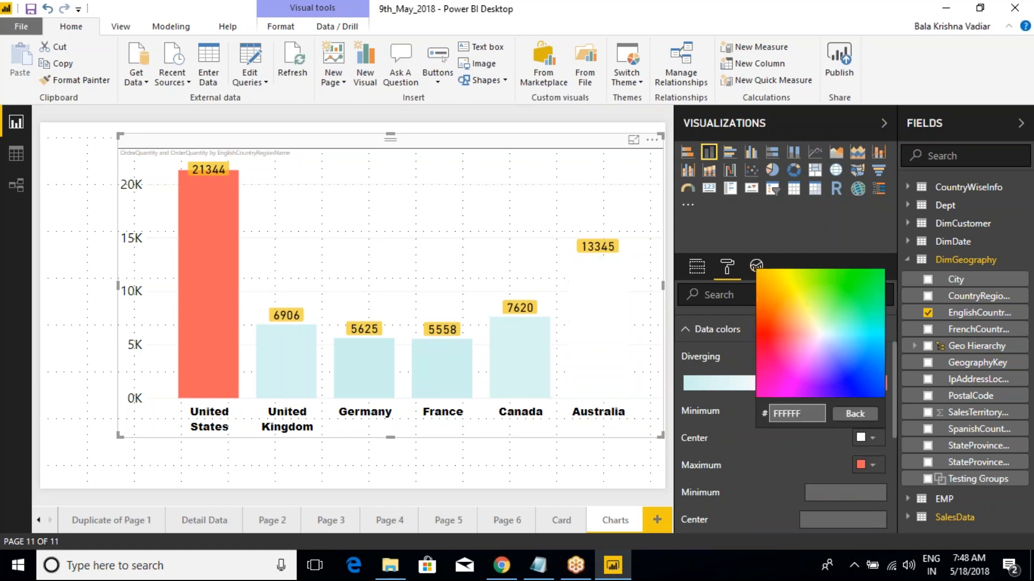
{"action": "left_click", "coordinate": [769, 371]}
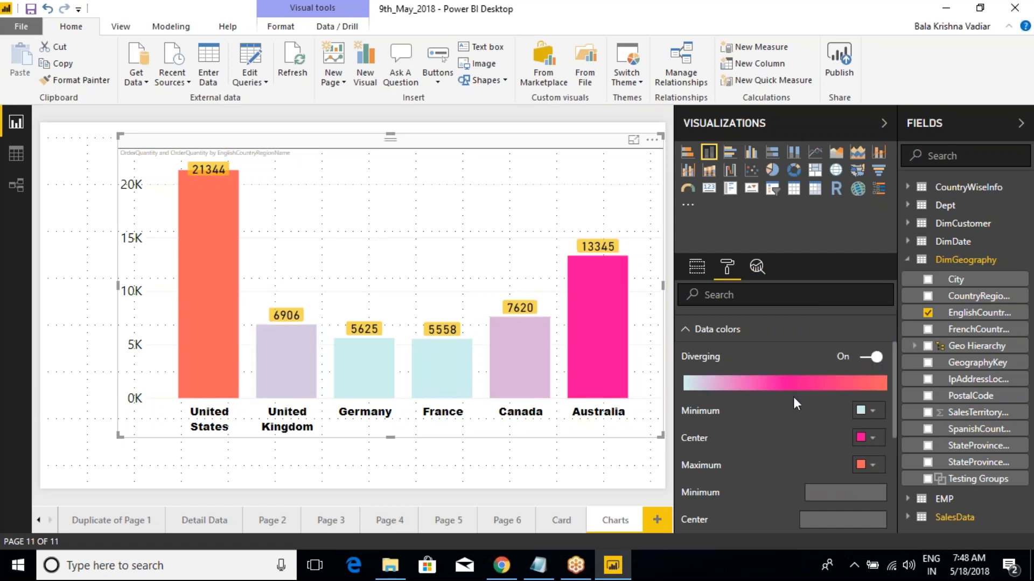
{"action": "left_click", "coordinate": [872, 412]}
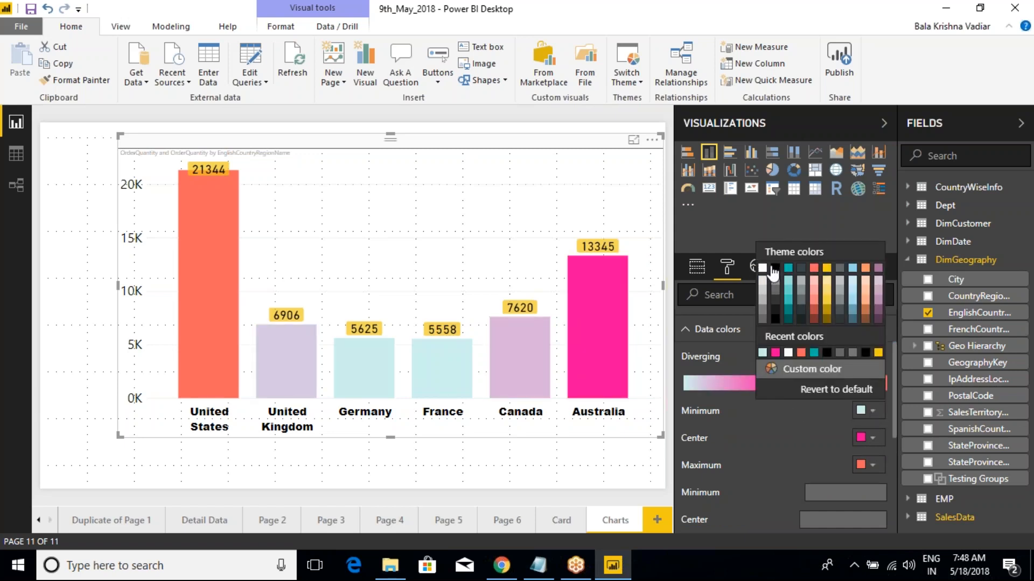
{"action": "left_click", "coordinate": [808, 369]}
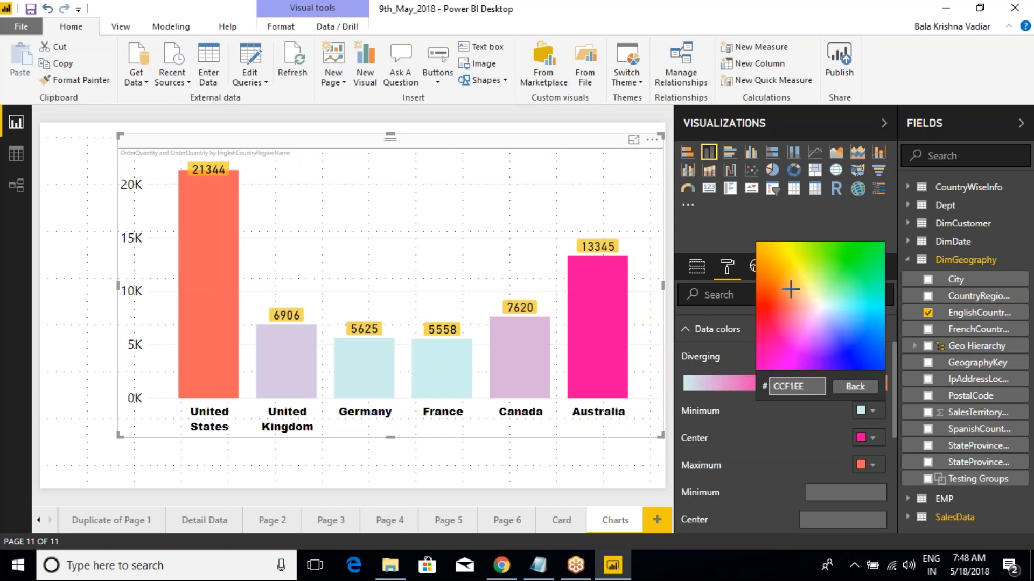
{"action": "left_click", "coordinate": [761, 267]}
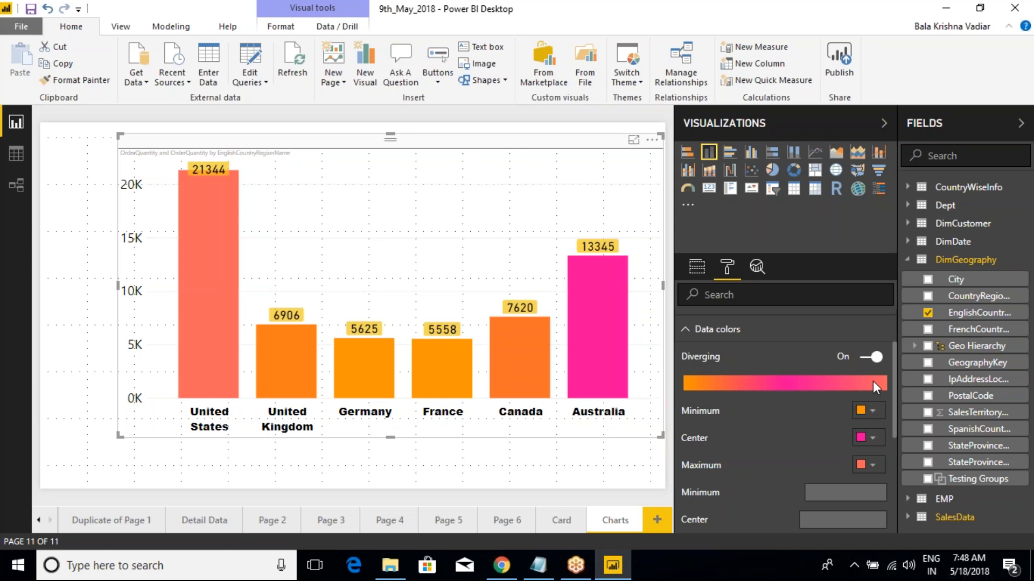
- Revert the chart's data colors to their defaults
{"action": "scroll", "coordinate": [761, 474], "scroll_direction": "down", "scroll_amount": 2}
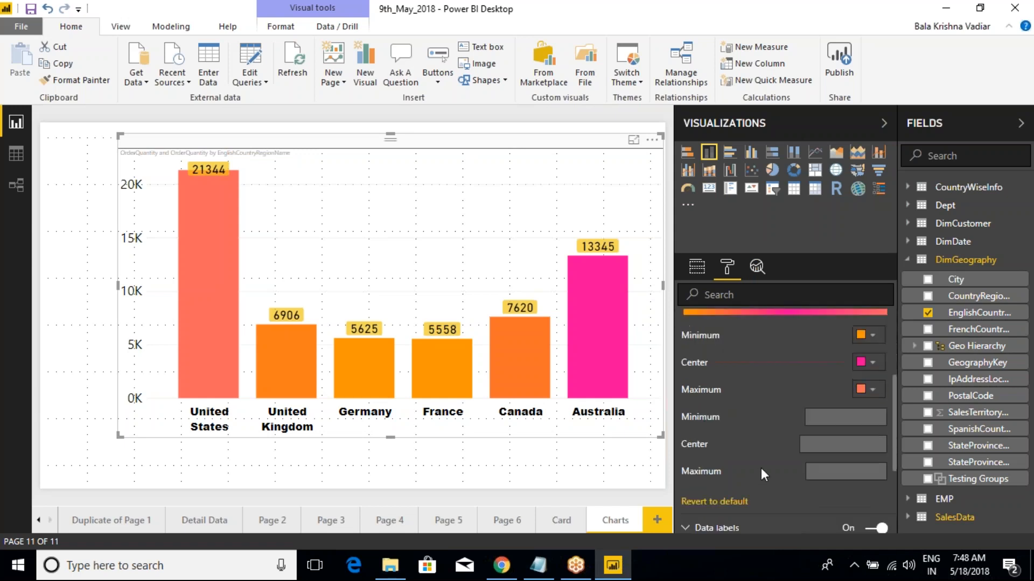
{"action": "left_click", "coordinate": [742, 495]}
{"action": "scroll", "coordinate": [812, 416], "scroll_direction": "up", "scroll_amount": 2}
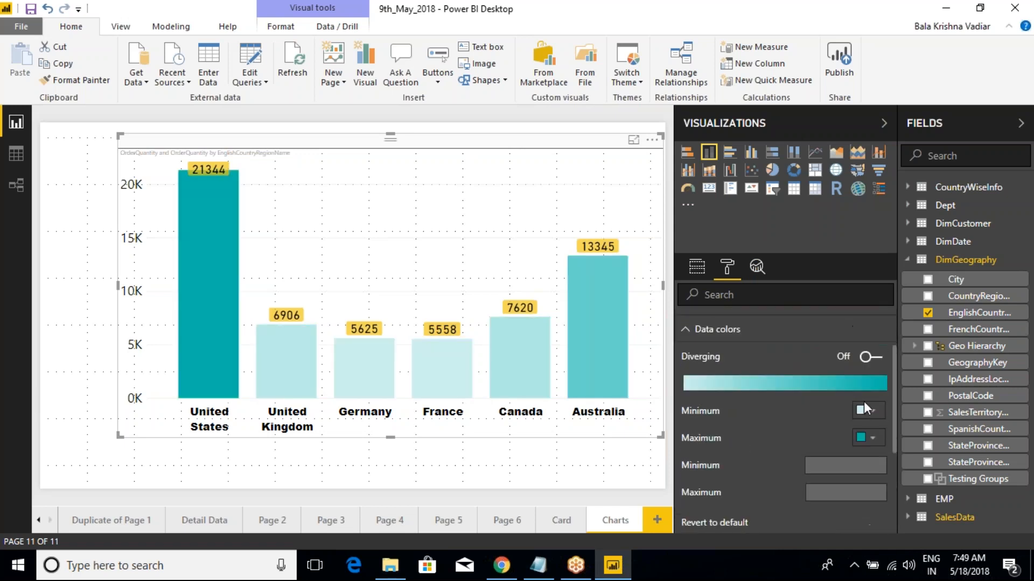
- Turn diverging data colors on and try light gray, then light teal, as the center color
{"action": "left_click", "coordinate": [872, 358]}
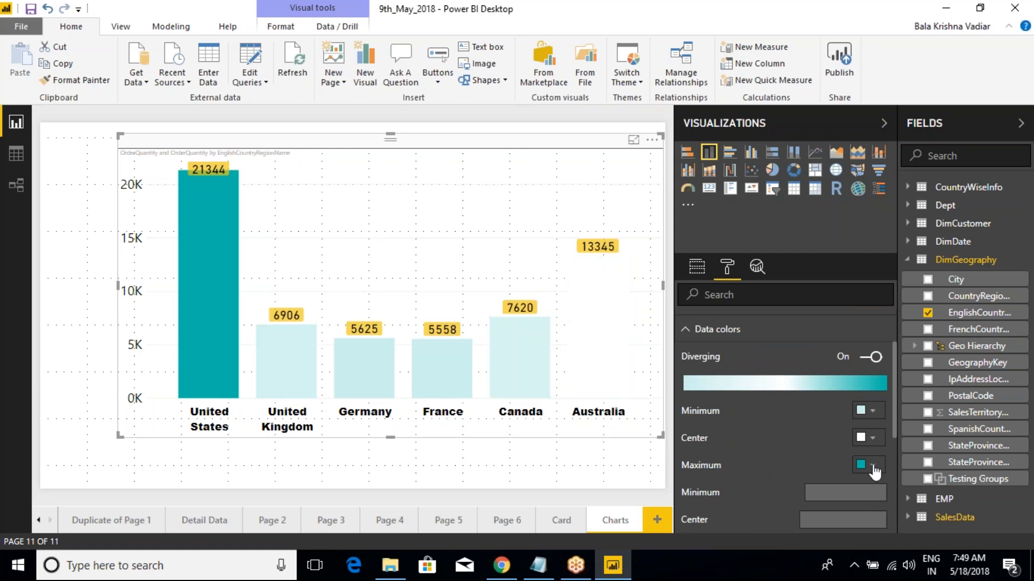
{"action": "left_click", "coordinate": [868, 439]}
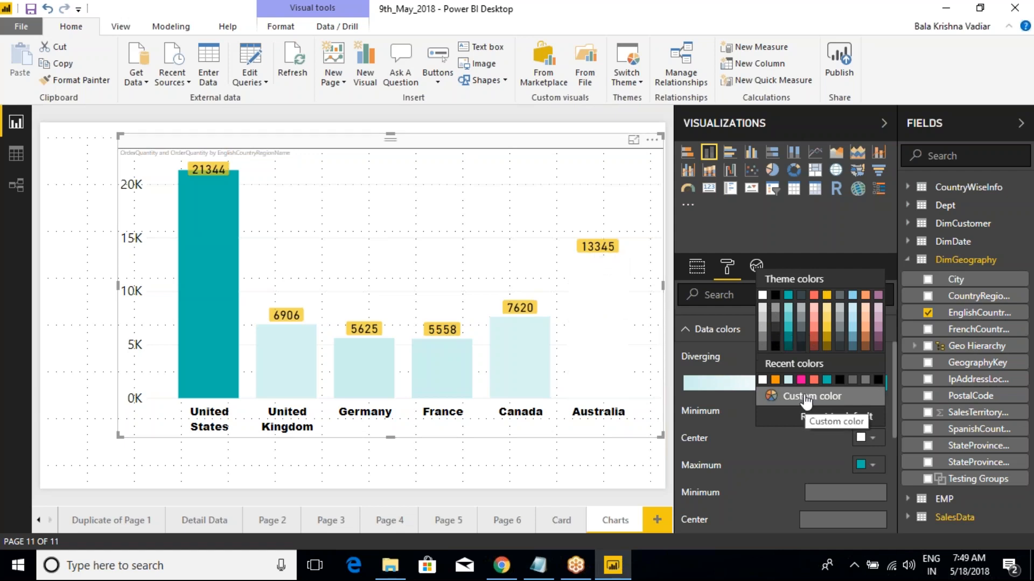
{"action": "left_click", "coordinate": [761, 309]}
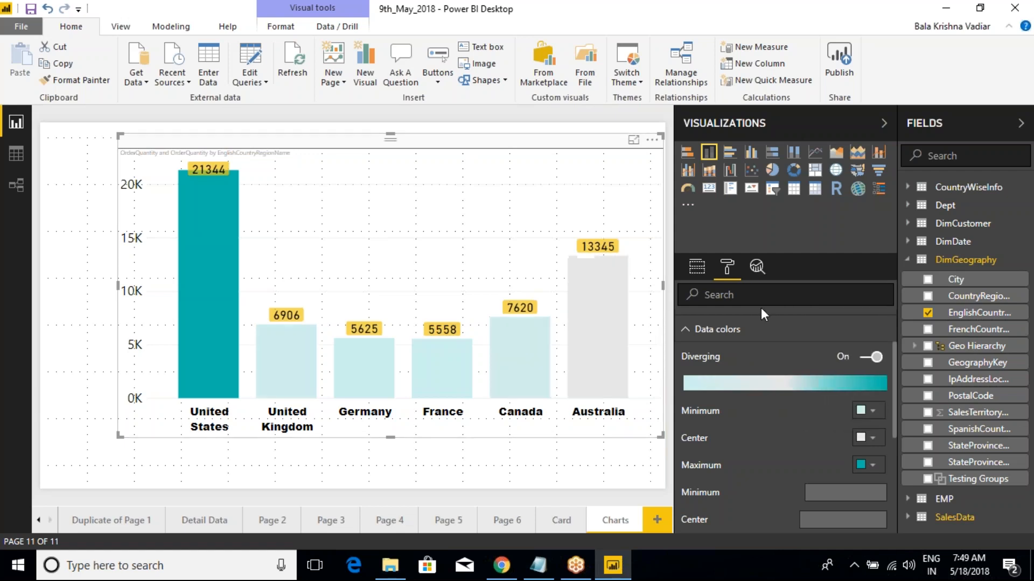
{"action": "left_click", "coordinate": [871, 434]}
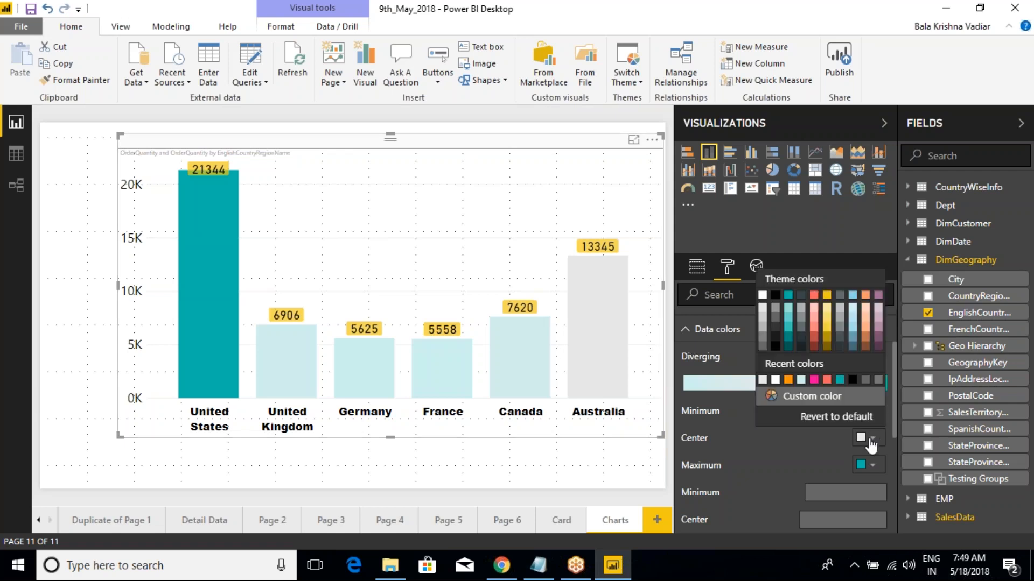
{"action": "left_click", "coordinate": [788, 313]}
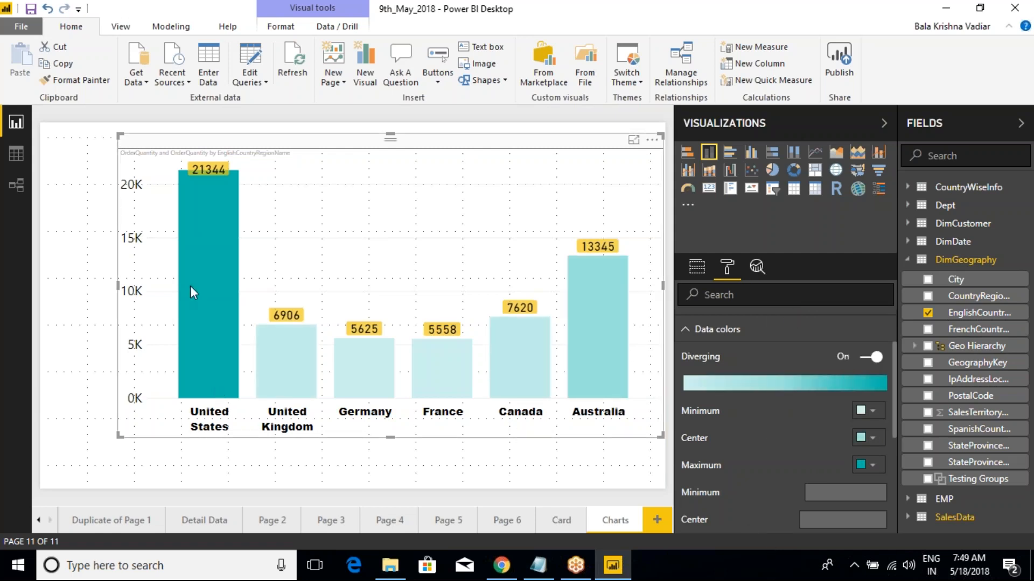
- Set the minimum data color to the same light teal as the center color
{"action": "mouse_move", "coordinate": [190, 287]}
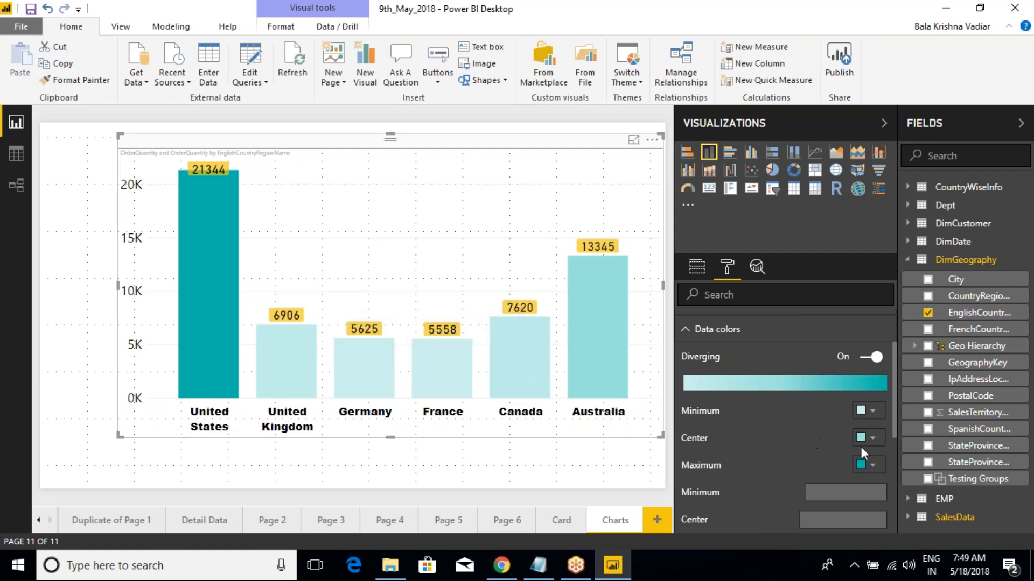
{"action": "left_click", "coordinate": [872, 415]}
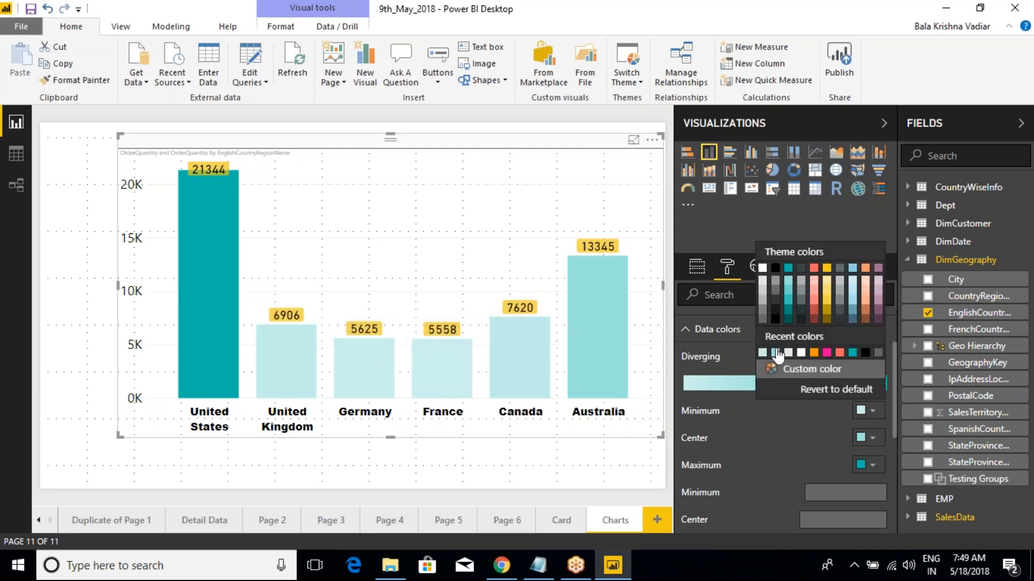
{"action": "left_click", "coordinate": [808, 371]}
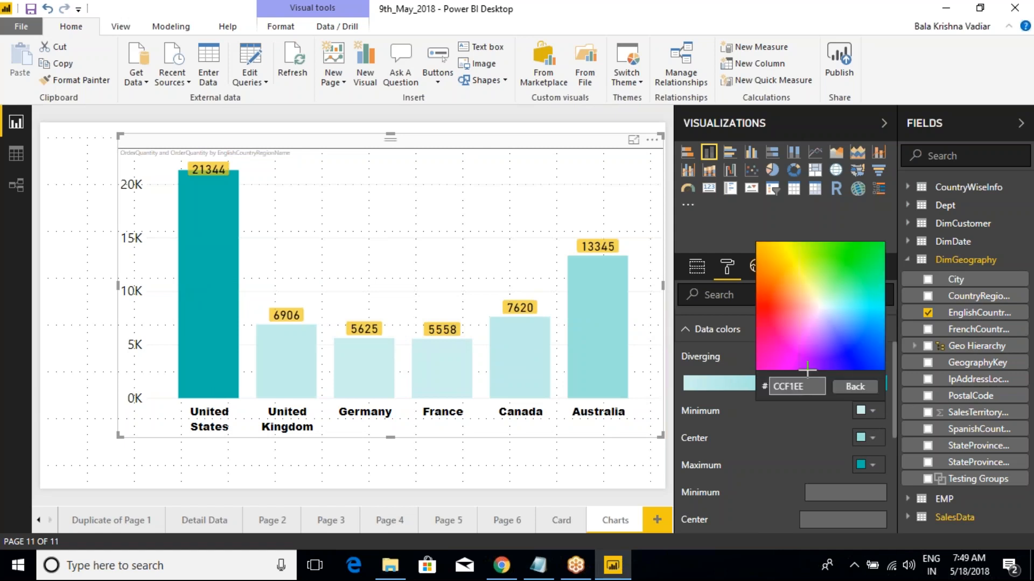
{"action": "left_click", "coordinate": [852, 387]}
{"action": "left_click", "coordinate": [789, 291]}
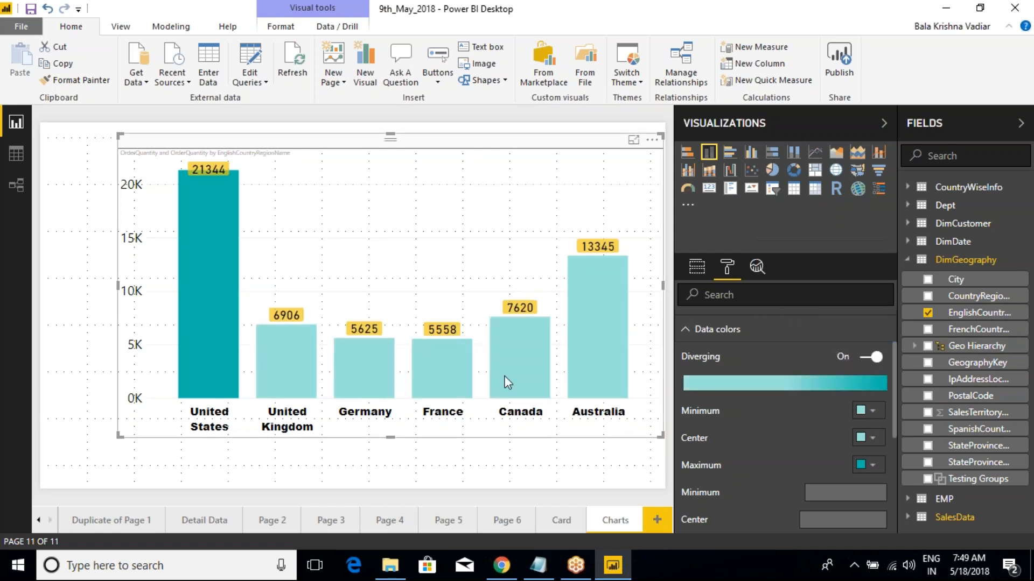
- Switch the chart's diverging data colors off and back on
{"action": "scroll", "coordinate": [877, 445], "scroll_direction": "down", "scroll_amount": 2}
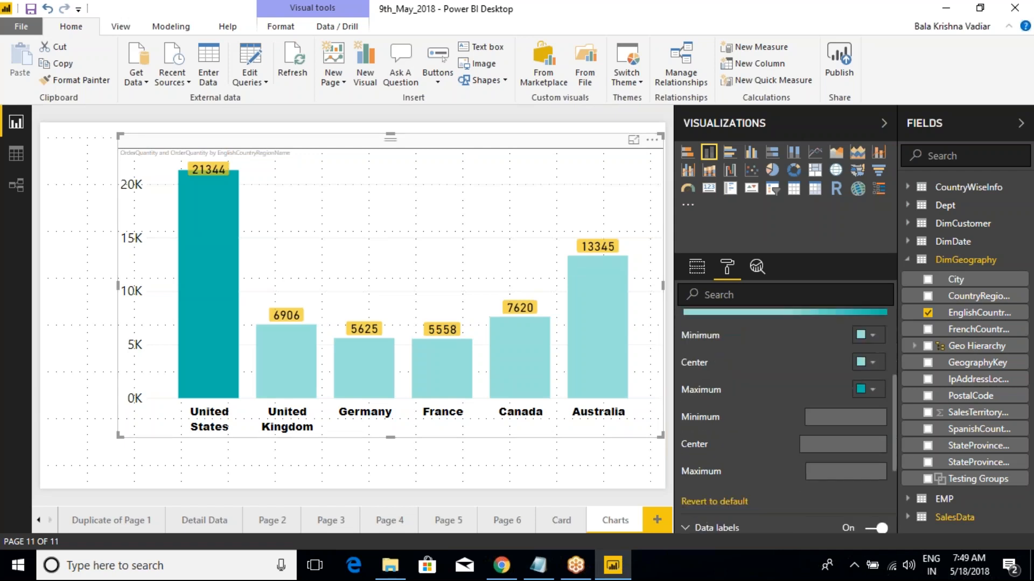
{"action": "scroll", "coordinate": [806, 434], "scroll_direction": "up", "scroll_amount": 2}
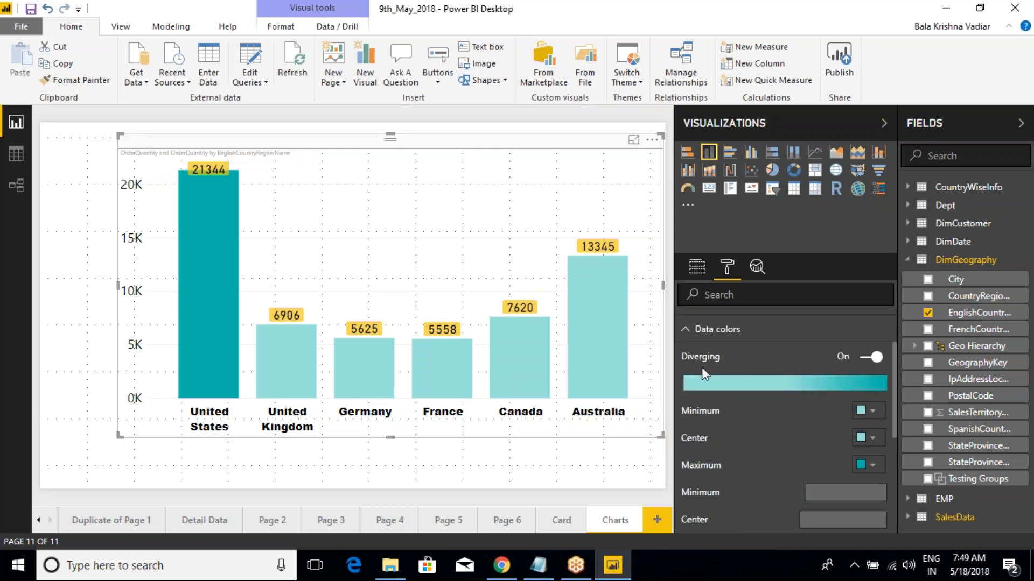
{"action": "left_click", "coordinate": [866, 358]}
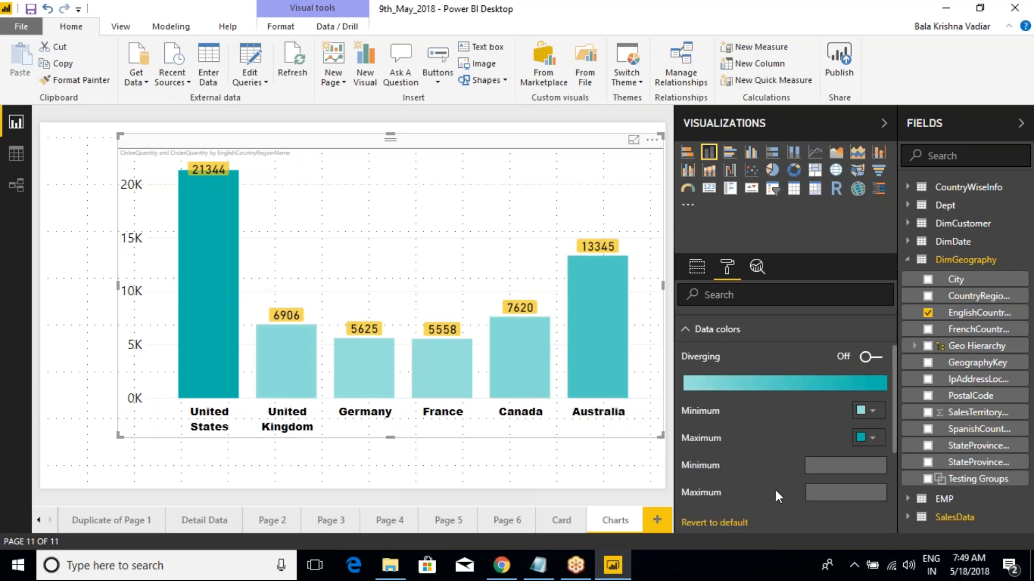
{"action": "left_click", "coordinate": [828, 488]}
{"action": "left_click", "coordinate": [875, 358]}
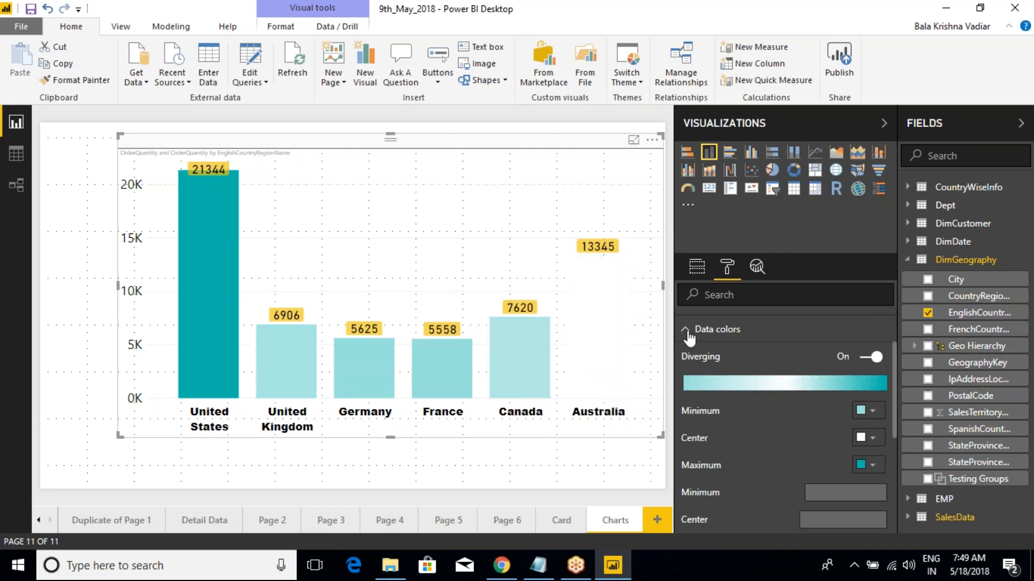
- Set the diverging center color to a light theme yellow and the maximum color to a deeper yellow
{"action": "left_click", "coordinate": [872, 444]}
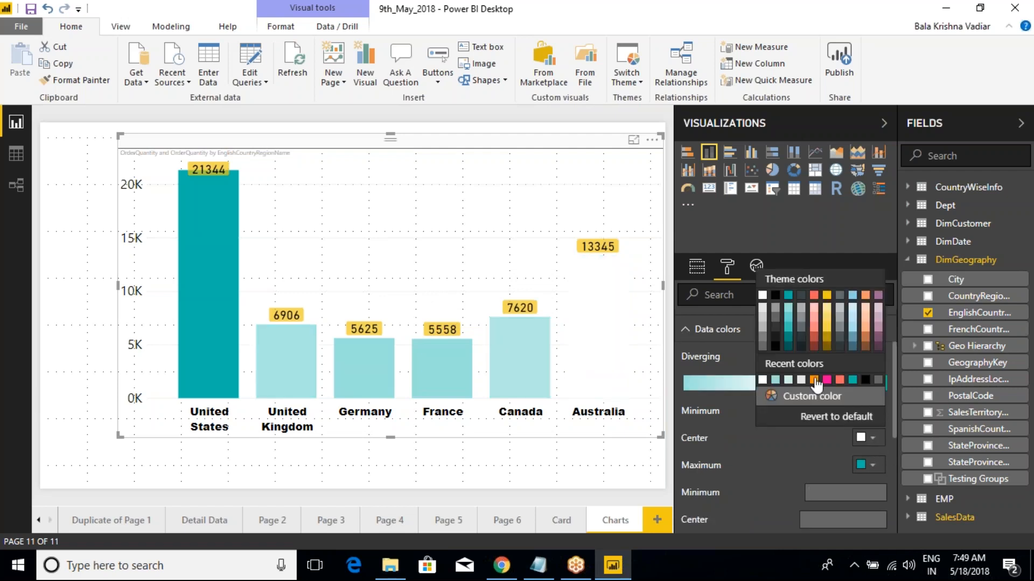
{"action": "left_click", "coordinate": [828, 330]}
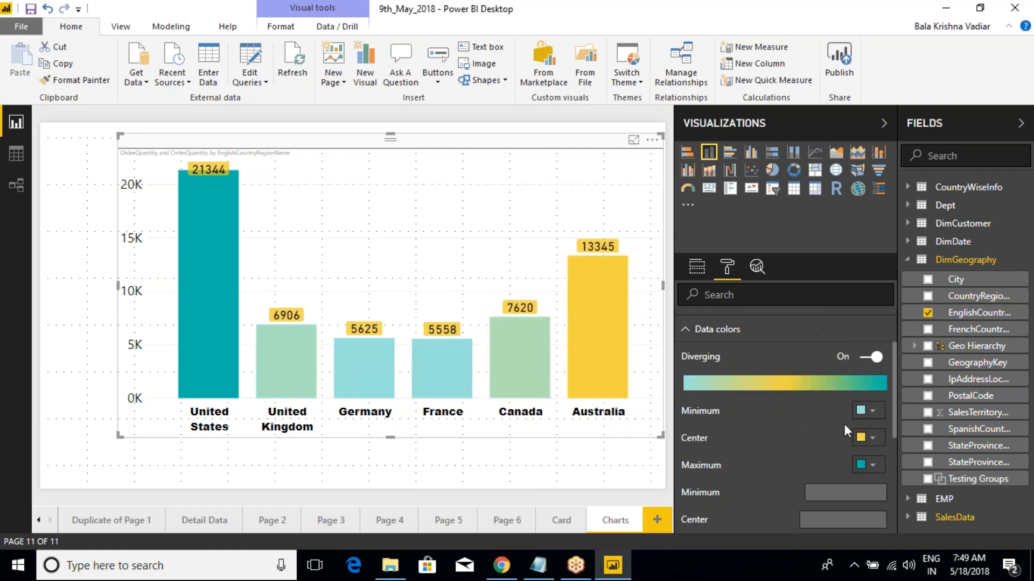
{"action": "left_click", "coordinate": [872, 466]}
{"action": "left_click", "coordinate": [829, 331]}
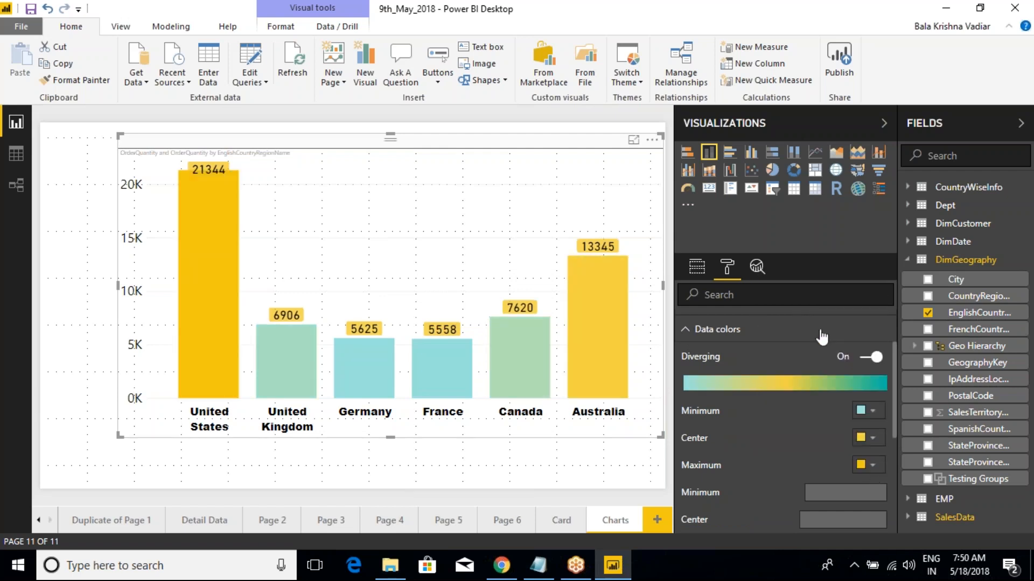
- Set the diverging minimum color to a light theme yellow and revert the chart's data colors to default
{"action": "left_click", "coordinate": [872, 413]}
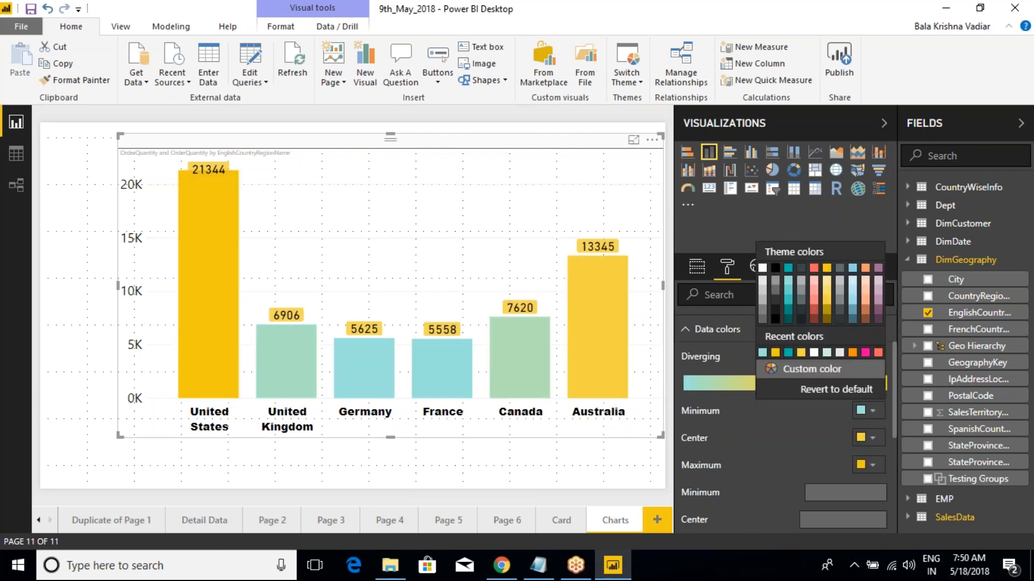
{"action": "left_click", "coordinate": [827, 282]}
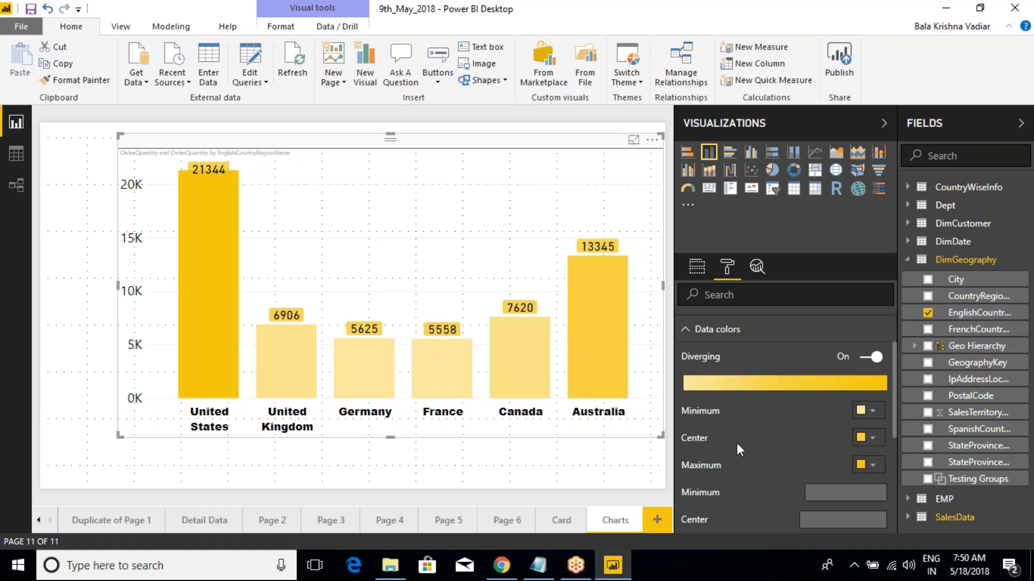
{"action": "scroll", "coordinate": [736, 439], "scroll_direction": "down", "scroll_amount": 3}
{"action": "left_click", "coordinate": [712, 428]}
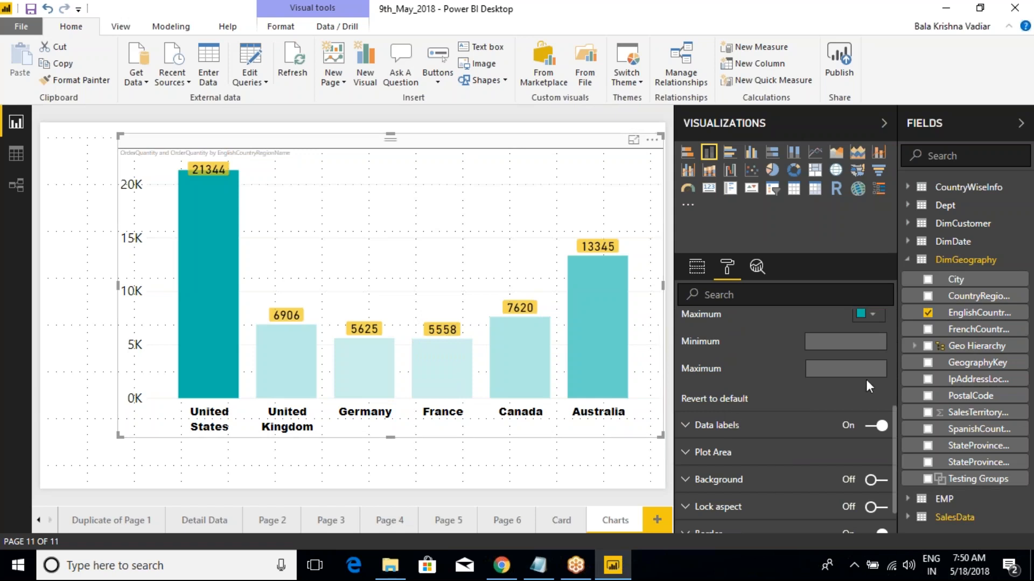
{"action": "scroll", "coordinate": [746, 325], "scroll_direction": "up", "scroll_amount": 3}
- Examine the chart's axis, legend, value and color saturation field assignments
{"action": "left_click", "coordinate": [693, 273]}
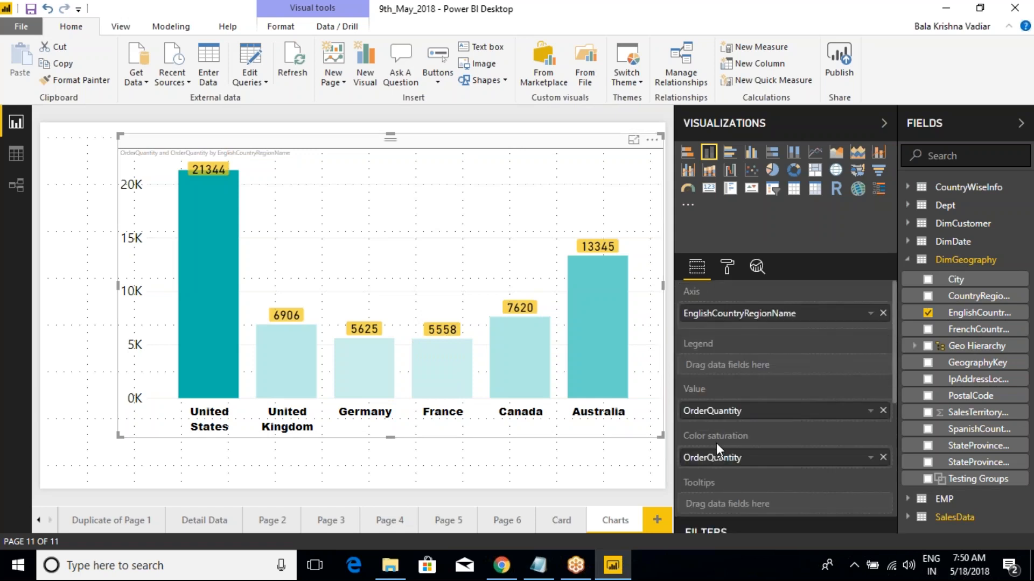
{"action": "key", "text": "ctrl+2"}
{"action": "left_click_drag", "start_coordinate": [650, 273], "coordinate": [770, 330]}
{"action": "left_click_drag", "start_coordinate": [634, 322], "coordinate": [755, 375]}
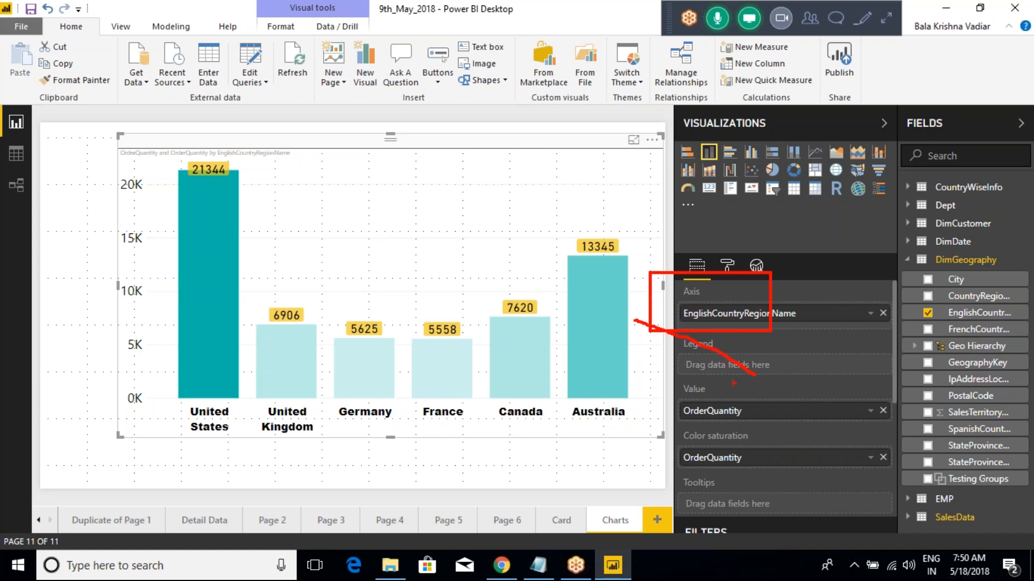
{"action": "left_click_drag", "start_coordinate": [667, 379], "coordinate": [747, 426]}
{"action": "left_click_drag", "start_coordinate": [657, 429], "coordinate": [785, 477]}
{"action": "key", "text": "Escape"}
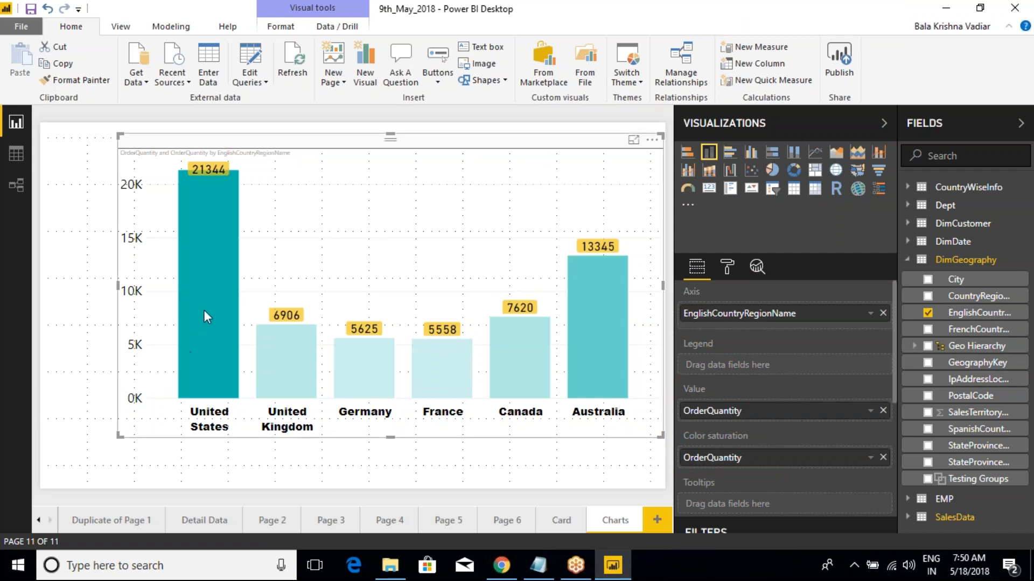
- Inspect the tooltip and data label of the United States column
{"action": "mouse_move", "coordinate": [206, 308]}
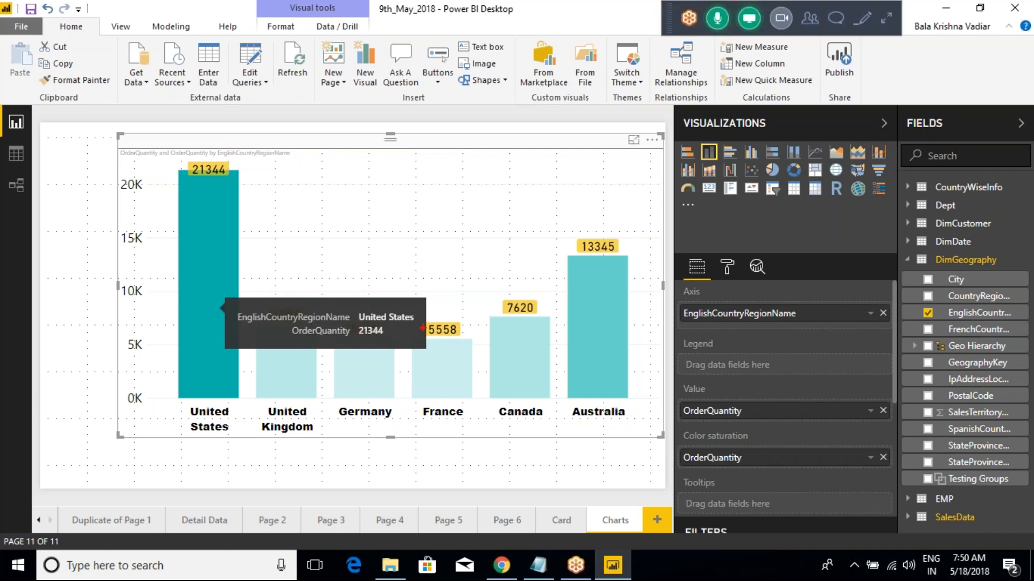
{"action": "left_click_drag", "start_coordinate": [424, 321], "coordinate": [454, 292]}
{"action": "left_click_drag", "start_coordinate": [395, 331], "coordinate": [431, 302]}
{"action": "mouse_move", "coordinate": [287, 345]}
{"action": "left_mouse_down"}
{"action": "mouse_move", "coordinate": [392, 348]}
{"action": "mouse_move", "coordinate": [312, 337]}
{"action": "mouse_move", "coordinate": [355, 357]}
{"action": "left_mouse_up"}
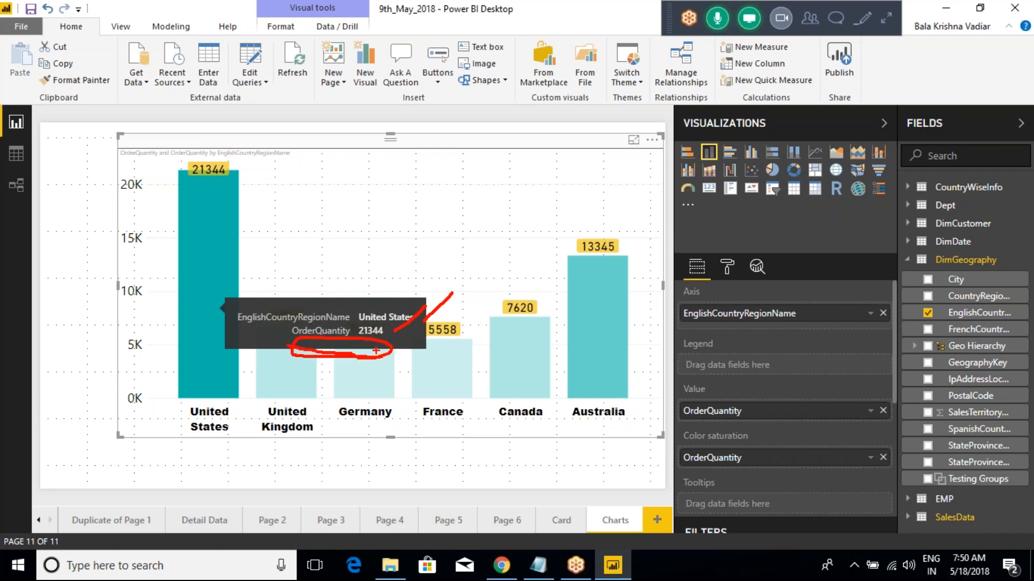
{"action": "key", "text": "Escape"}
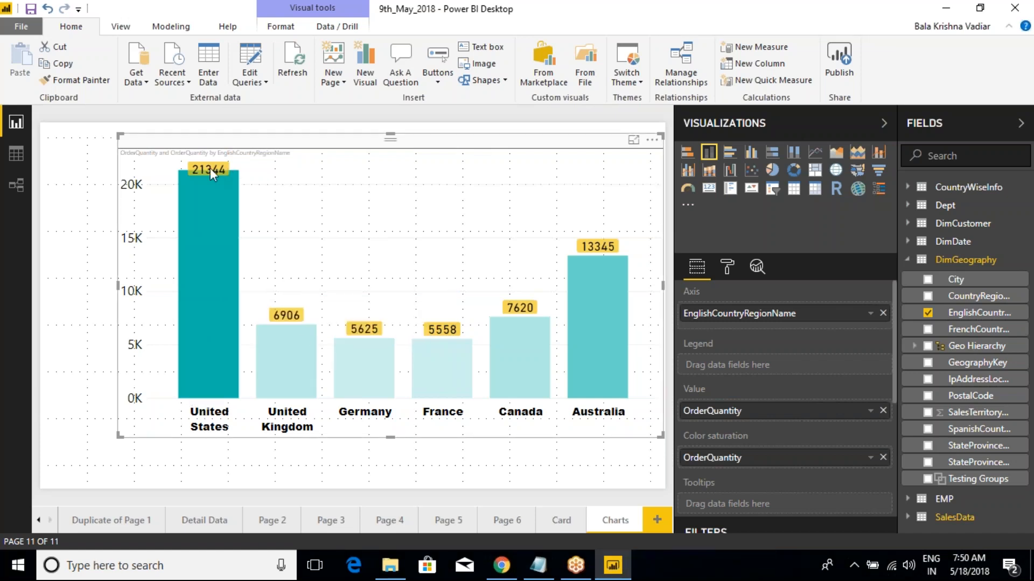
{"action": "mouse_move", "coordinate": [224, 170]}
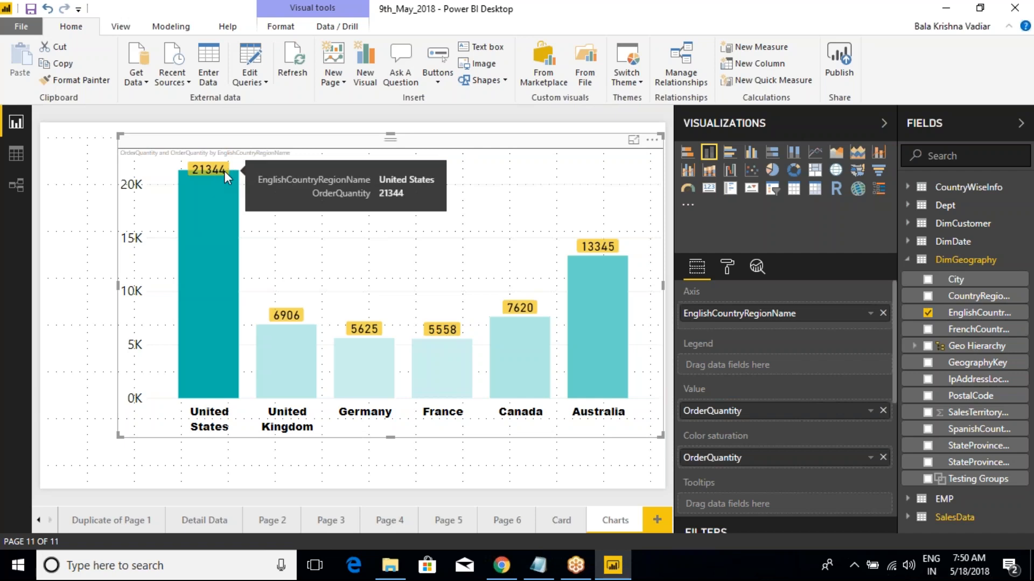
{"action": "mouse_move", "coordinate": [234, 171]}
{"action": "left_mouse_down"}
{"action": "mouse_move", "coordinate": [247, 181]}
{"action": "mouse_move", "coordinate": [306, 153]}
{"action": "left_mouse_up"}
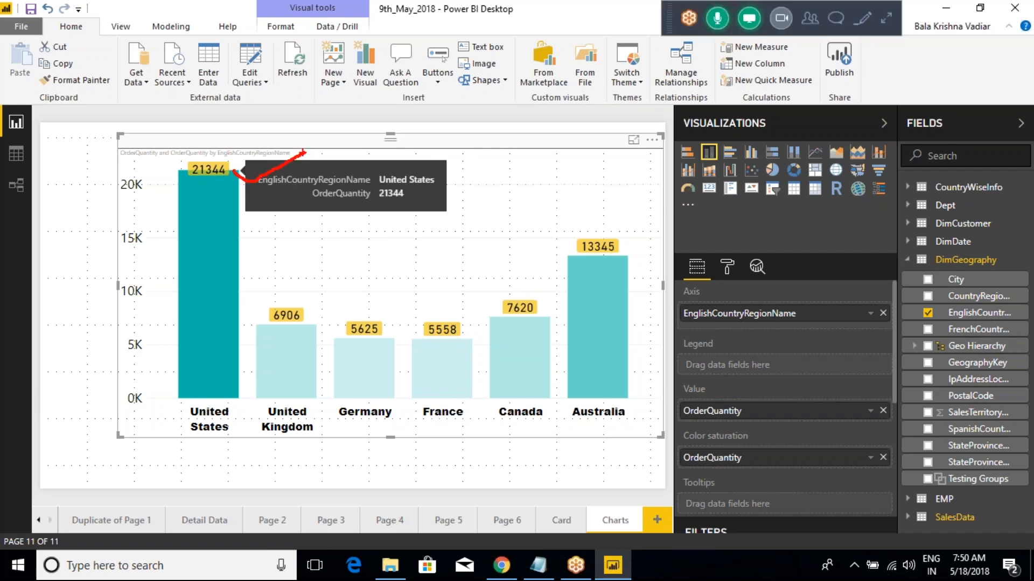
{"action": "left_click_drag", "start_coordinate": [303, 151], "coordinate": [302, 159]}
{"action": "left_click_drag", "start_coordinate": [173, 153], "coordinate": [265, 213]}
{"action": "key", "text": "Escape"}
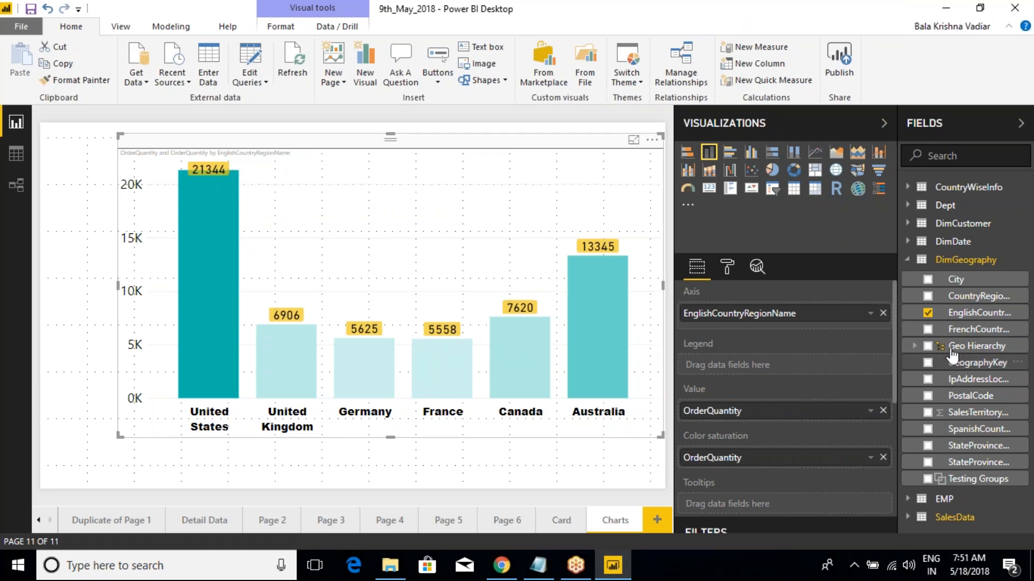
- Try SalesAmount from the SalesData table as the chart's value and restore OrderQuantity
{"action": "left_click", "coordinate": [958, 261]}
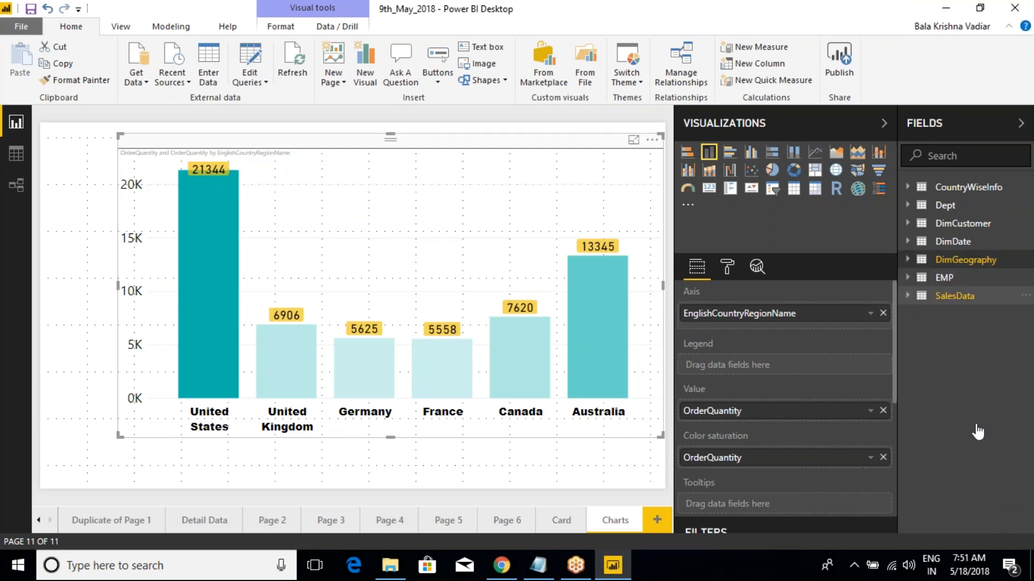
{"action": "left_click", "coordinate": [907, 296]}
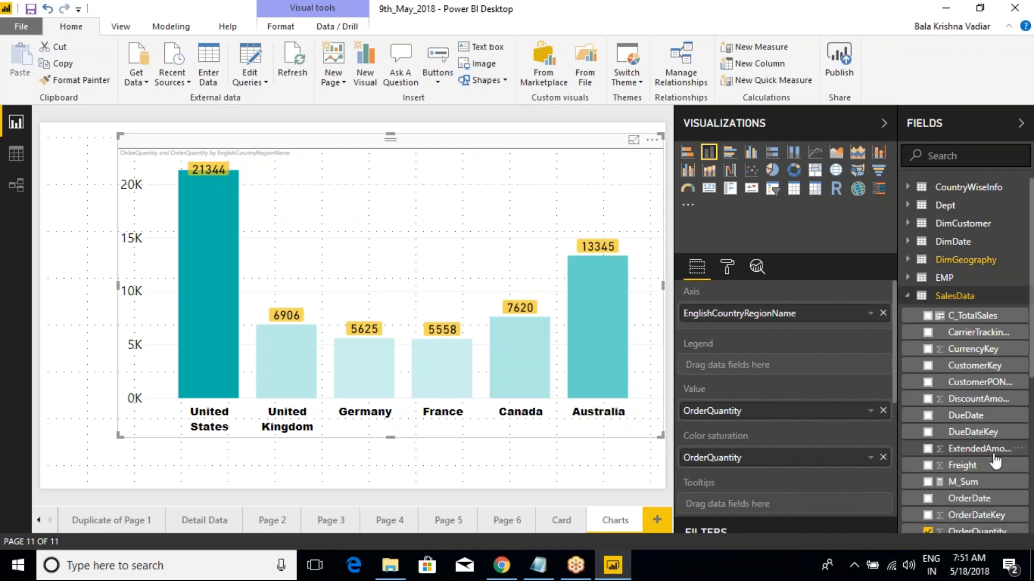
{"action": "scroll", "coordinate": [994, 462], "scroll_direction": "down", "scroll_amount": 5}
{"action": "left_click_drag", "start_coordinate": [977, 506], "coordinate": [774, 424]}
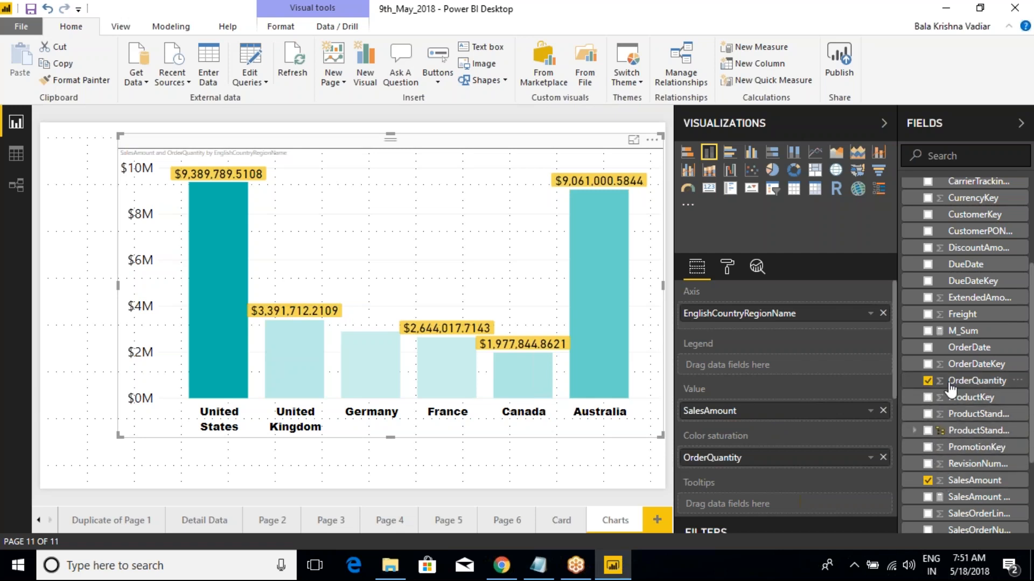
{"action": "left_click_drag", "start_coordinate": [966, 383], "coordinate": [770, 423]}
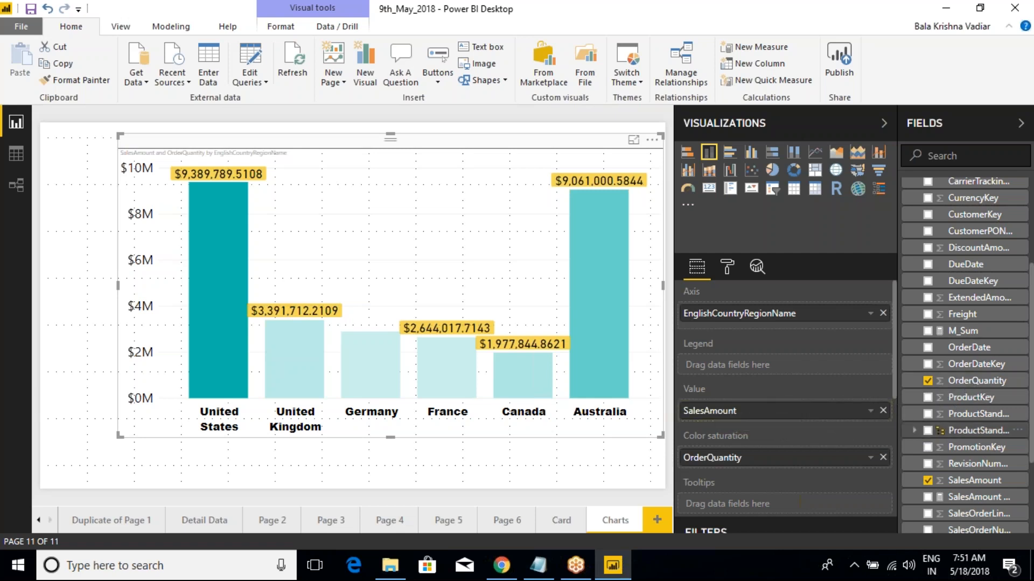
{"action": "left_click_drag", "start_coordinate": [975, 383], "coordinate": [789, 418]}
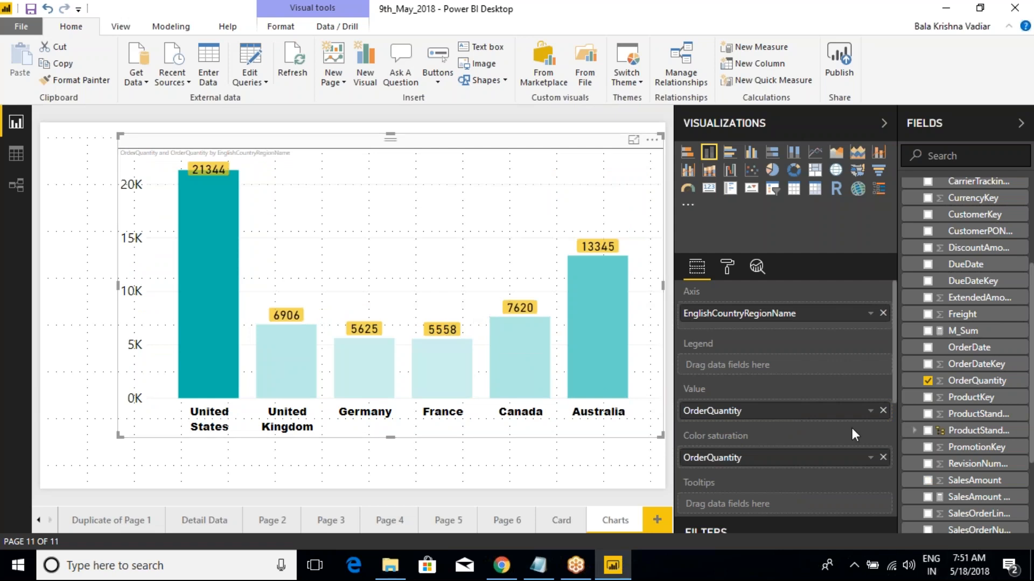
- Add SalesAmount and TotalProductCost from the SalesData table to the chart's tooltips
{"action": "scroll", "coordinate": [830, 399], "scroll_direction": "down", "scroll_amount": 2}
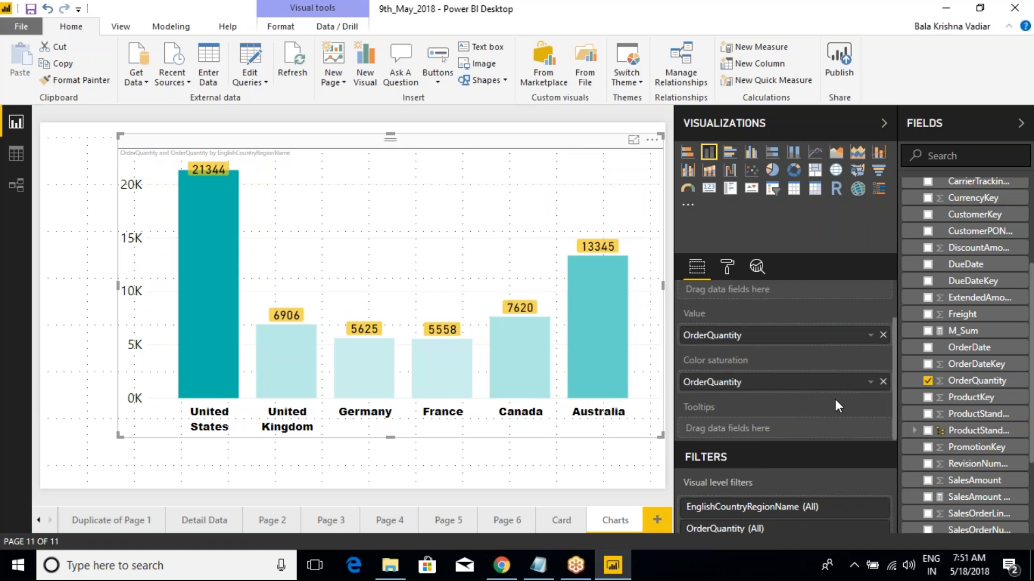
{"action": "left_click_drag", "start_coordinate": [986, 500], "coordinate": [794, 431]}
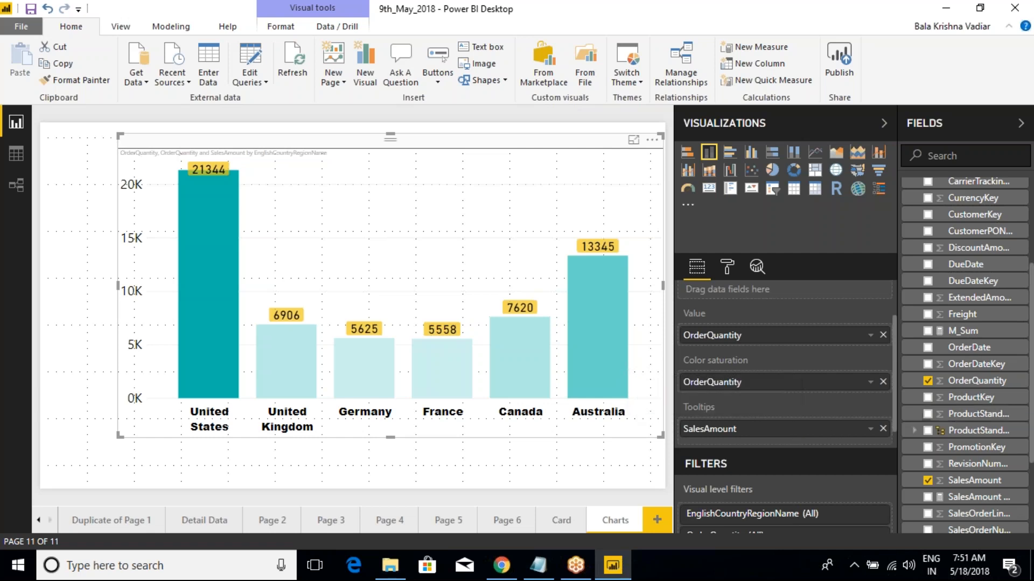
{"action": "scroll", "coordinate": [969, 458], "scroll_direction": "down", "scroll_amount": 2}
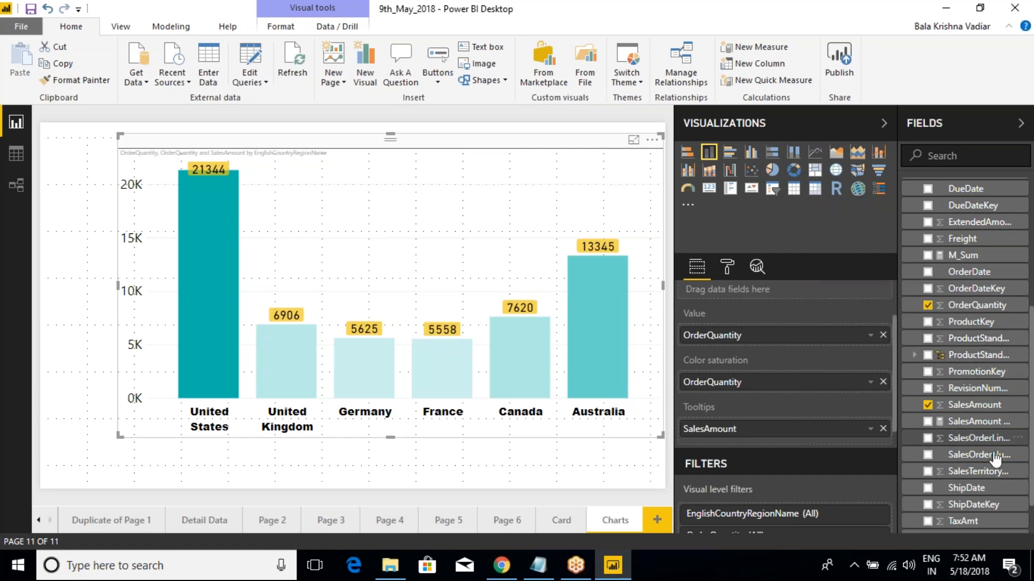
{"action": "scroll", "coordinate": [1003, 511], "scroll_direction": "down", "scroll_amount": 1}
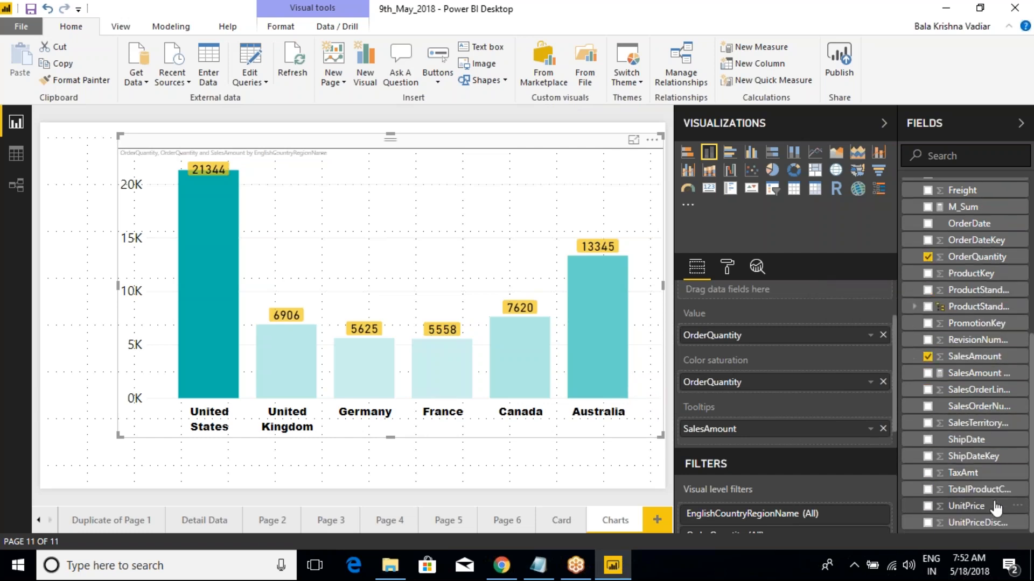
{"action": "left_click_drag", "start_coordinate": [996, 498], "coordinate": [743, 431]}
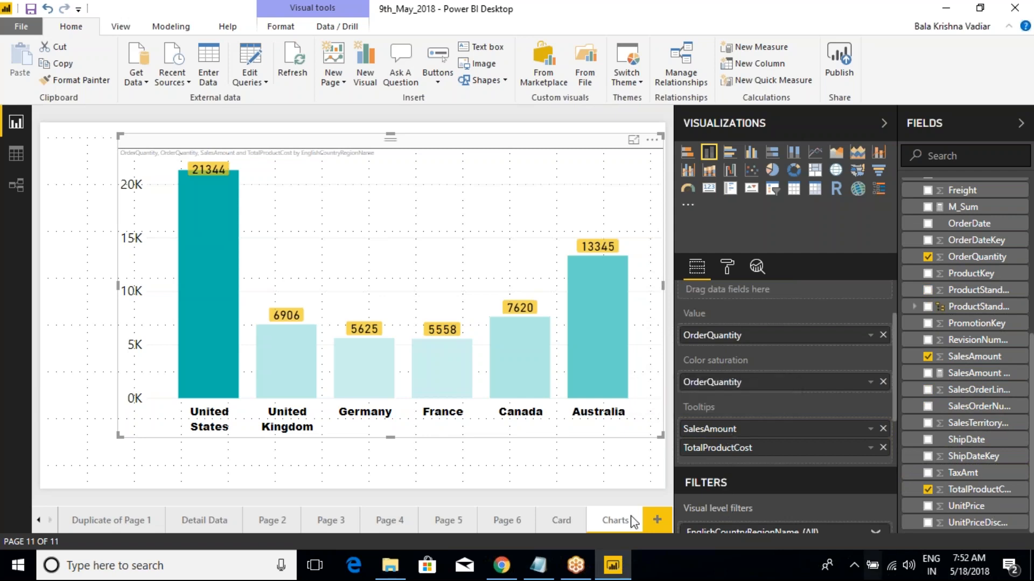
- Check which fields the tooltip of the United States column shows
{"action": "mouse_move", "coordinate": [193, 271]}
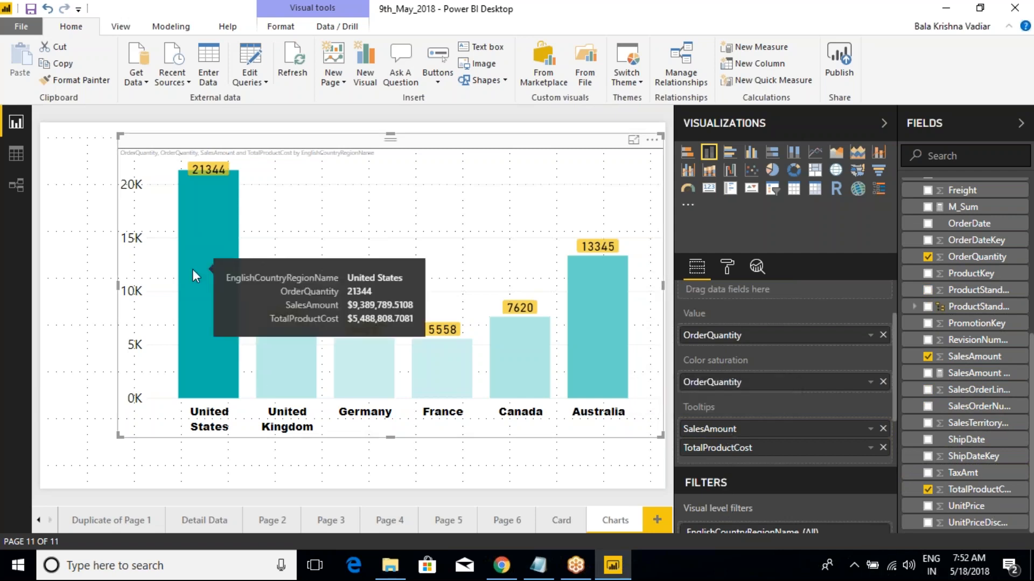
{"action": "key", "text": "ctrl+shift+1"}
{"action": "left_click_drag", "start_coordinate": [419, 277], "coordinate": [457, 249]}
{"action": "left_click_drag", "start_coordinate": [380, 288], "coordinate": [438, 245]}
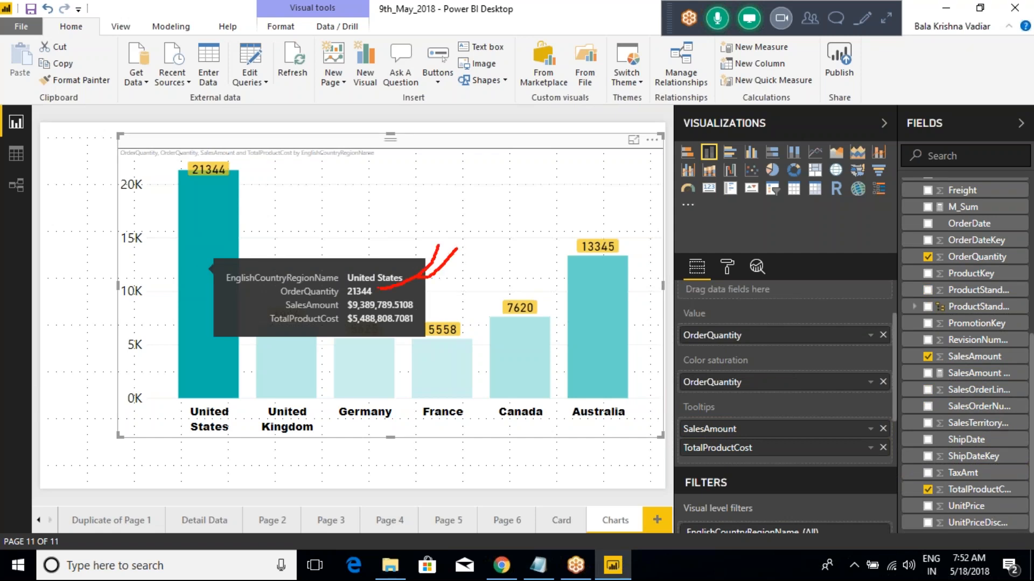
{"action": "left_click_drag", "start_coordinate": [416, 307], "coordinate": [464, 279]}
{"action": "left_click_drag", "start_coordinate": [379, 324], "coordinate": [480, 303]}
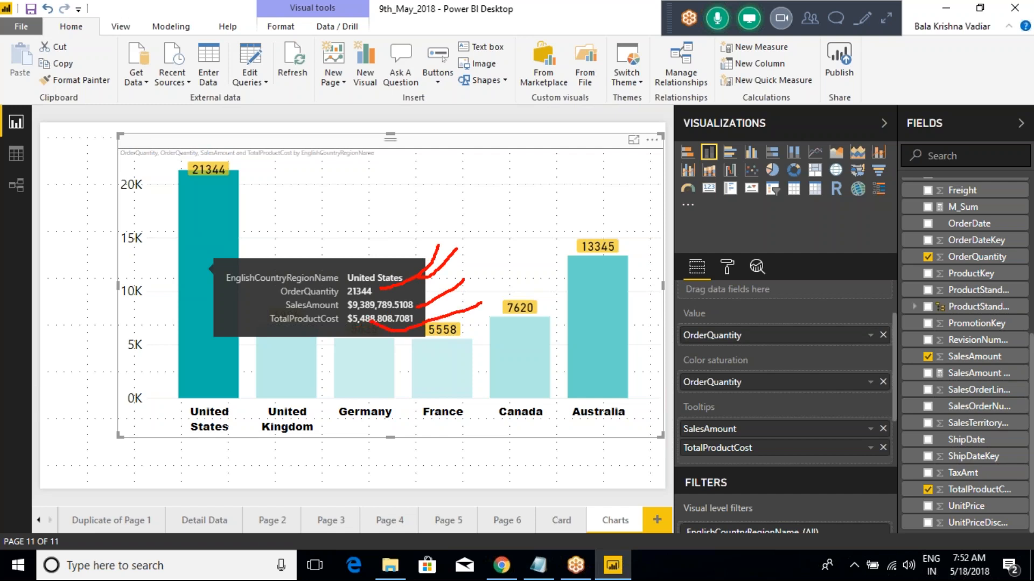
{"action": "mouse_move", "coordinate": [339, 312]}
{"action": "left_mouse_down"}
{"action": "mouse_move", "coordinate": [361, 332]}
{"action": "mouse_move", "coordinate": [369, 301]}
{"action": "mouse_move", "coordinate": [392, 290]}
{"action": "mouse_move", "coordinate": [346, 332]}
{"action": "mouse_move", "coordinate": [374, 323]}
{"action": "mouse_move", "coordinate": [346, 304]}
{"action": "left_mouse_up"}
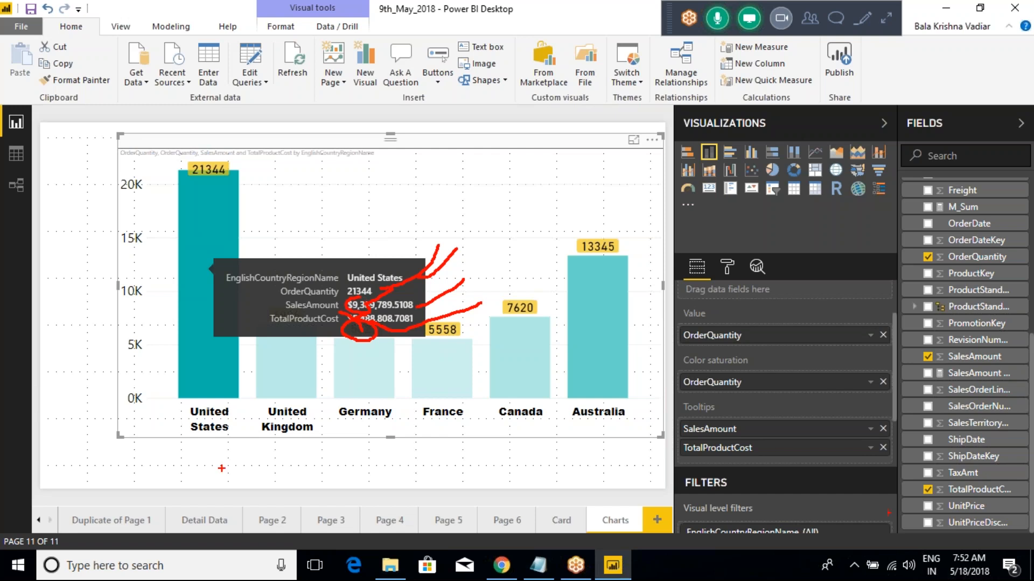
{"action": "key", "text": "Escape"}
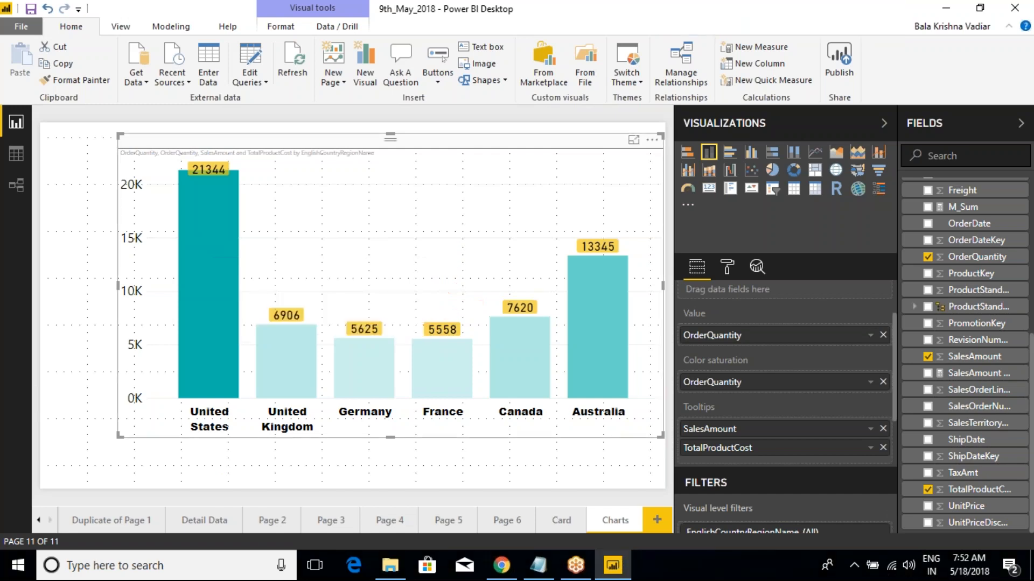
- Review the chart's tooltip, color saturation, axis and legend field assignments along with its filters
{"action": "left_click_drag", "start_coordinate": [666, 392], "coordinate": [731, 451]}
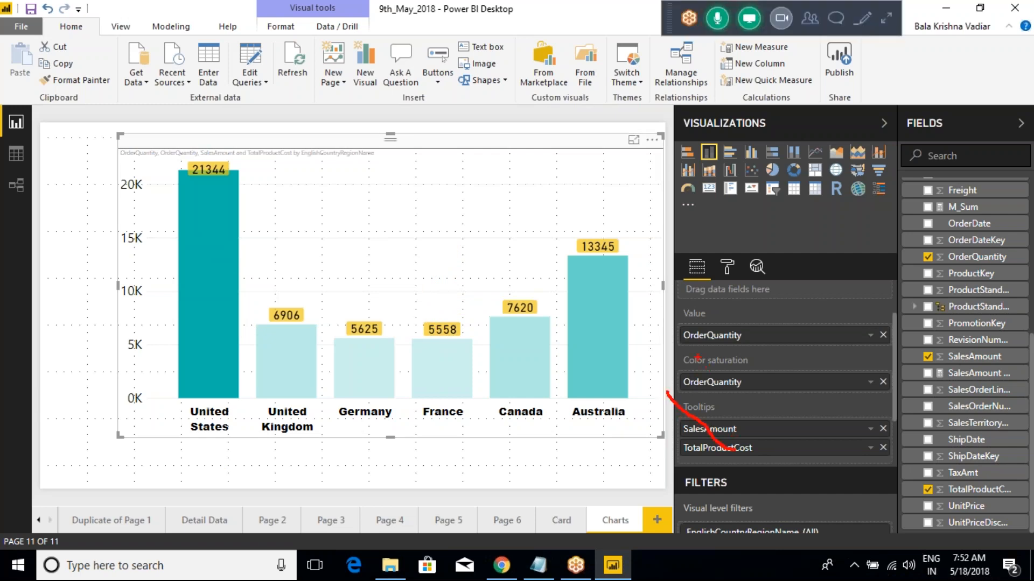
{"action": "left_click_drag", "start_coordinate": [658, 338], "coordinate": [745, 393]}
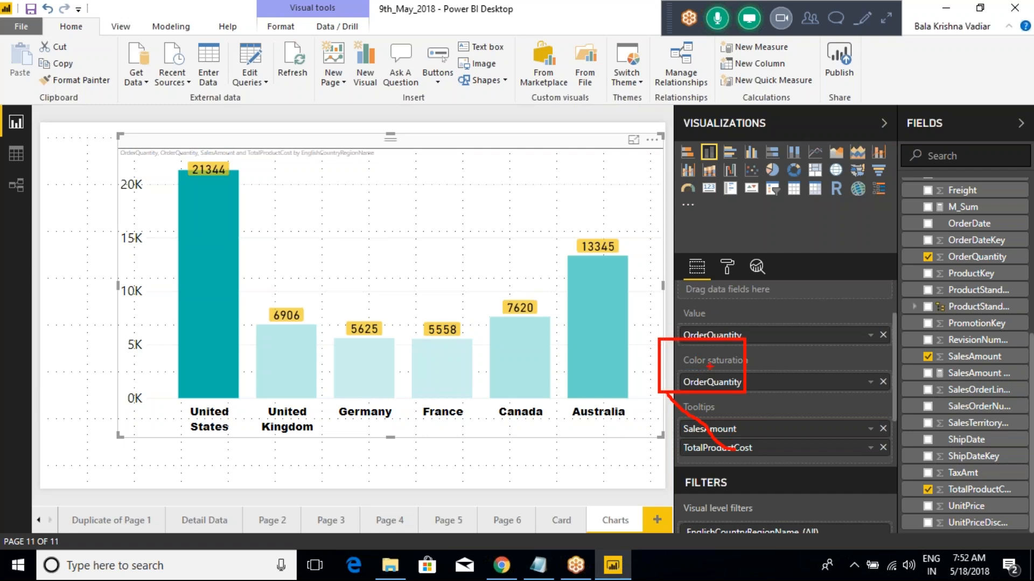
{"action": "key", "text": "Escape"}
{"action": "scroll", "coordinate": [750, 438], "scroll_direction": "up", "scroll_amount": 2}
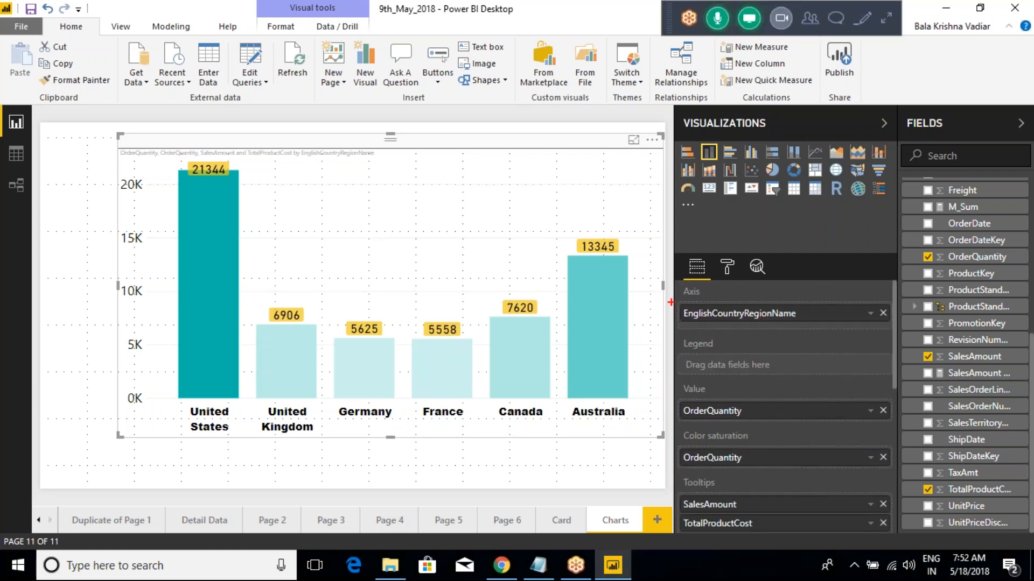
{"action": "mouse_move", "coordinate": [655, 276]}
{"action": "left_mouse_down"}
{"action": "mouse_move", "coordinate": [773, 381]}
{"action": "mouse_move", "coordinate": [833, 389]}
{"action": "left_mouse_up"}
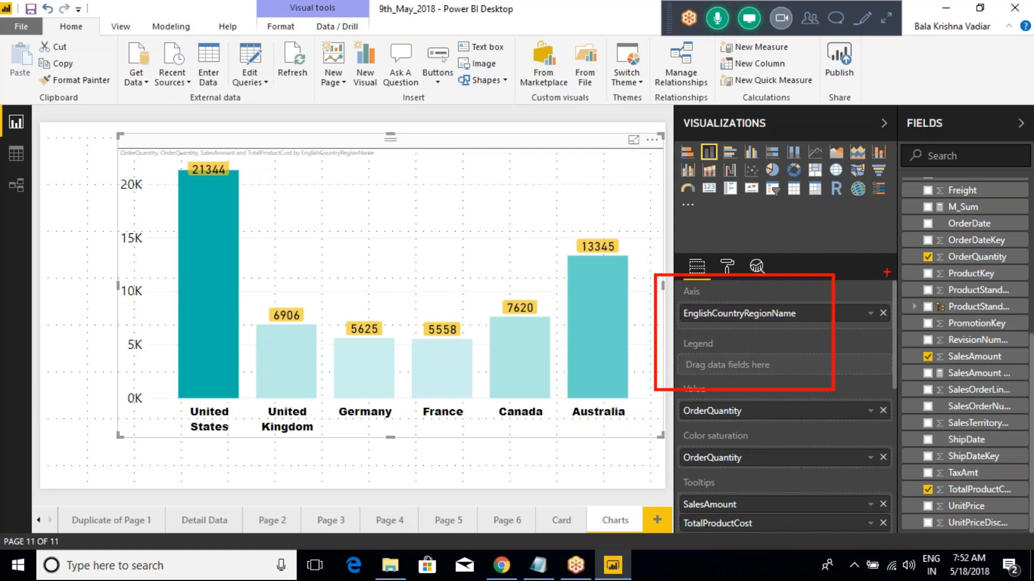
{"action": "scroll", "coordinate": [779, 389], "scroll_direction": "down", "scroll_amount": 6}
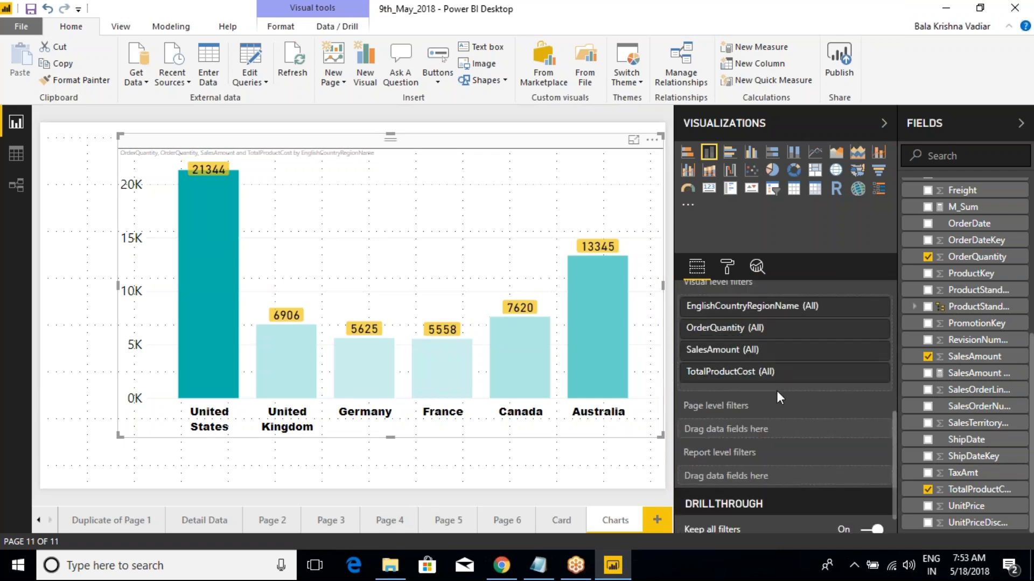
{"action": "scroll", "coordinate": [777, 392], "scroll_direction": "up", "scroll_amount": 6}
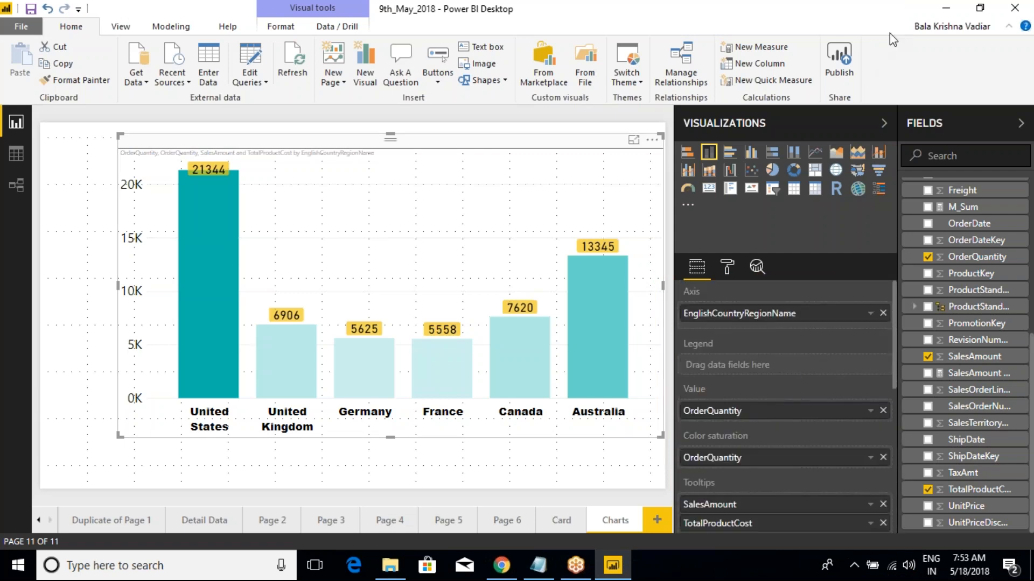
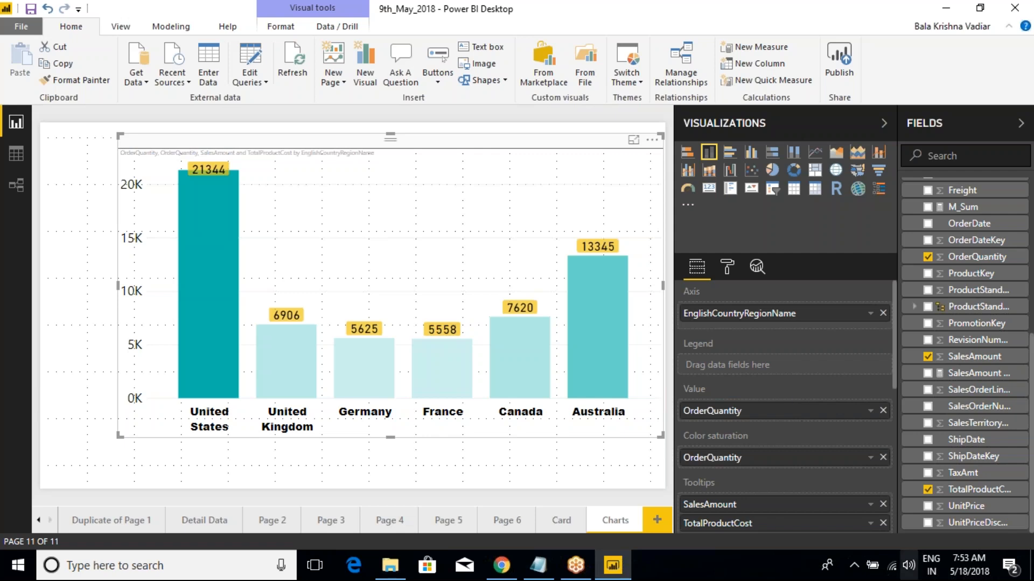
{"action": "left_click", "coordinate": [1025, 384]}
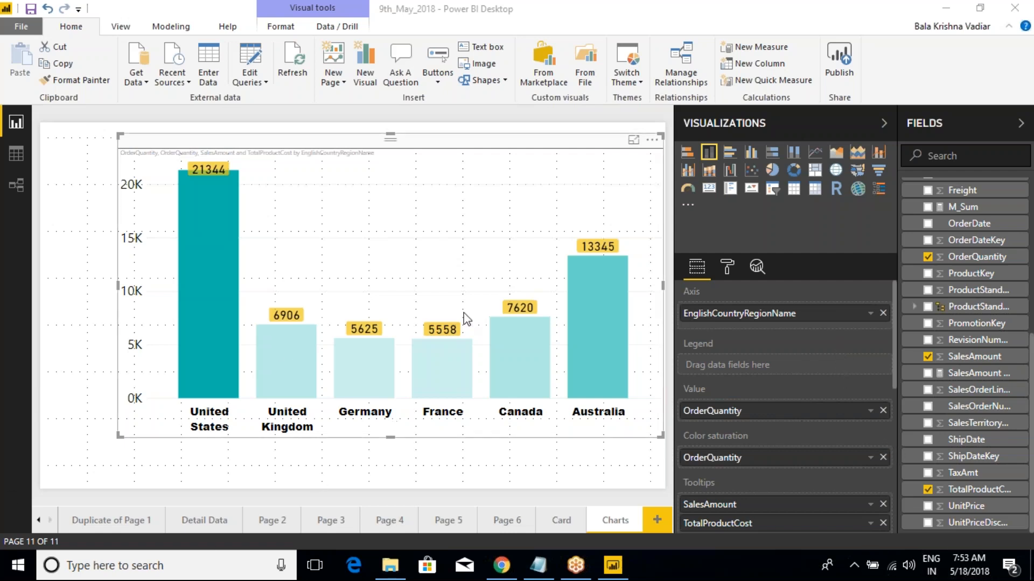
- Duplicate the Charts page and select the column chart on the copy
{"action": "right_click", "coordinate": [616, 525]}
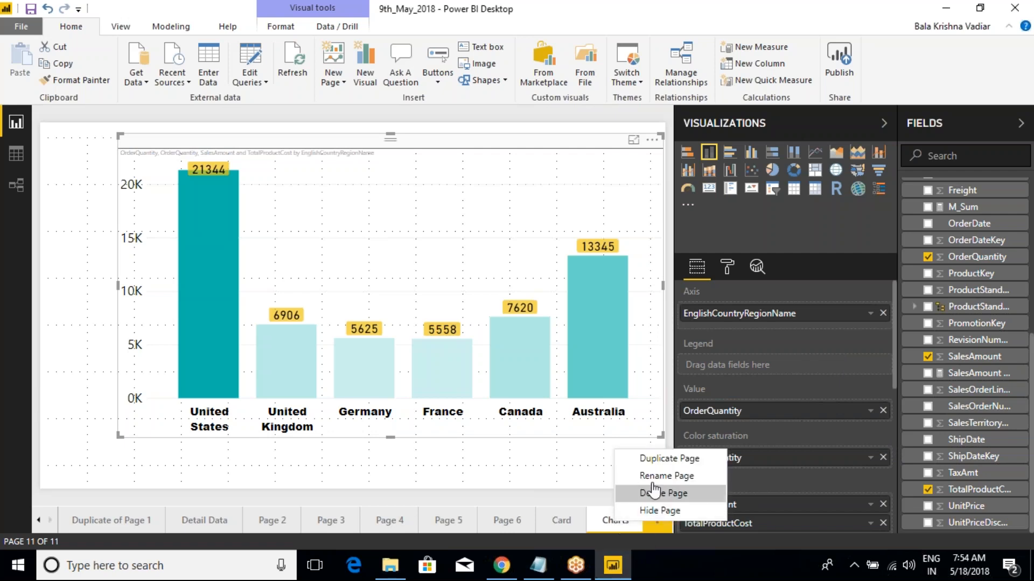
{"action": "left_click", "coordinate": [662, 462]}
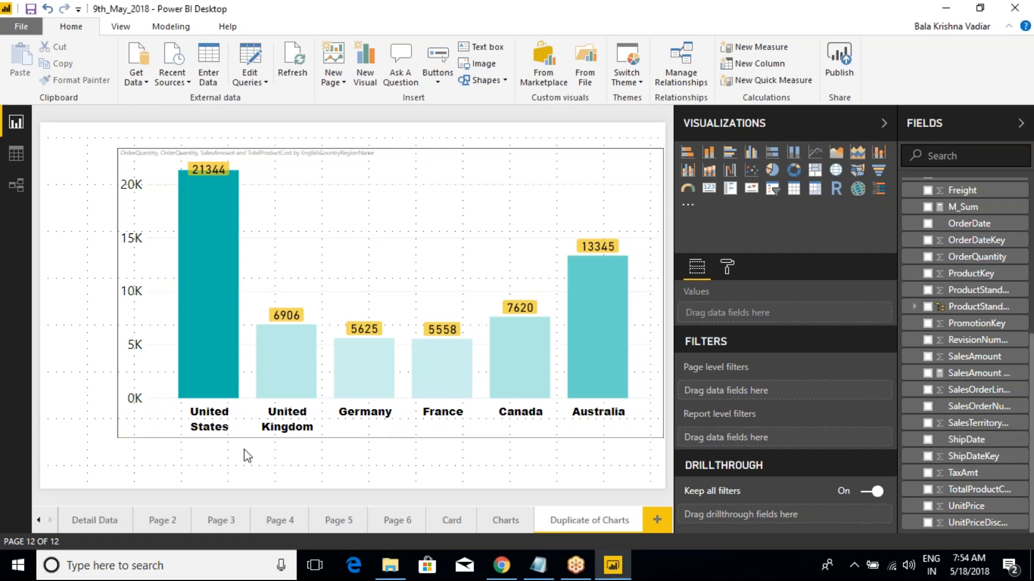
{"action": "mouse_move", "coordinate": [205, 263]}
{"action": "left_click", "coordinate": [885, 22]}
{"action": "left_click", "coordinate": [885, 22]}
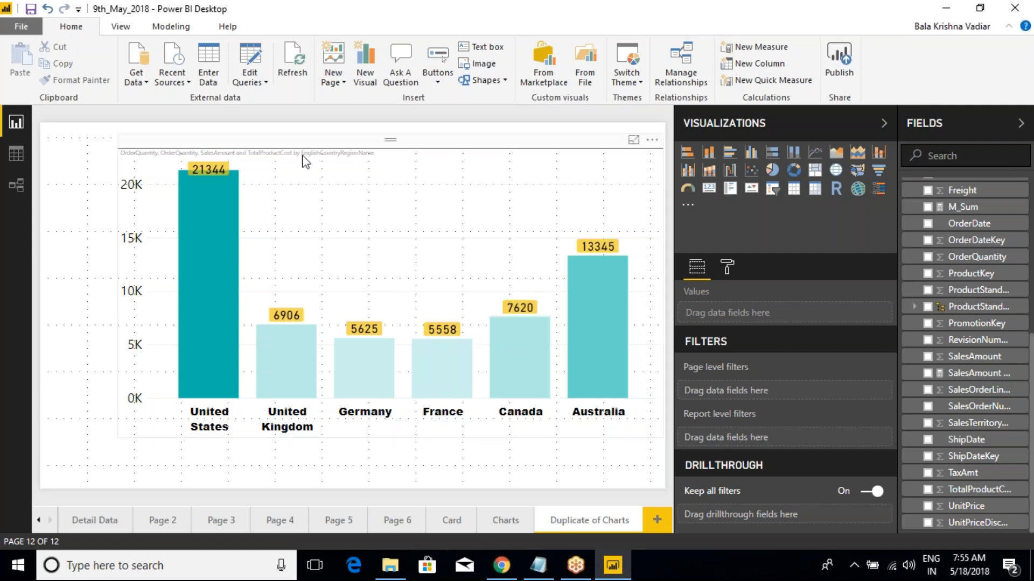
{"action": "left_click", "coordinate": [315, 141]}
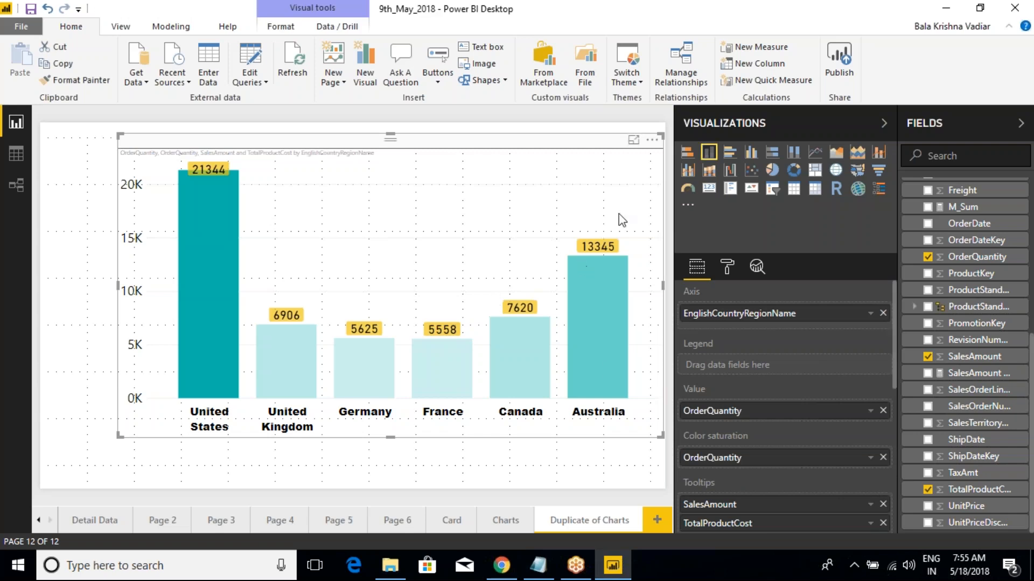
- Switch to the Class Notes in Notepad and highlight the "6.Stocked bar Chart" line in the chart list
{"action": "left_click", "coordinate": [538, 574]}
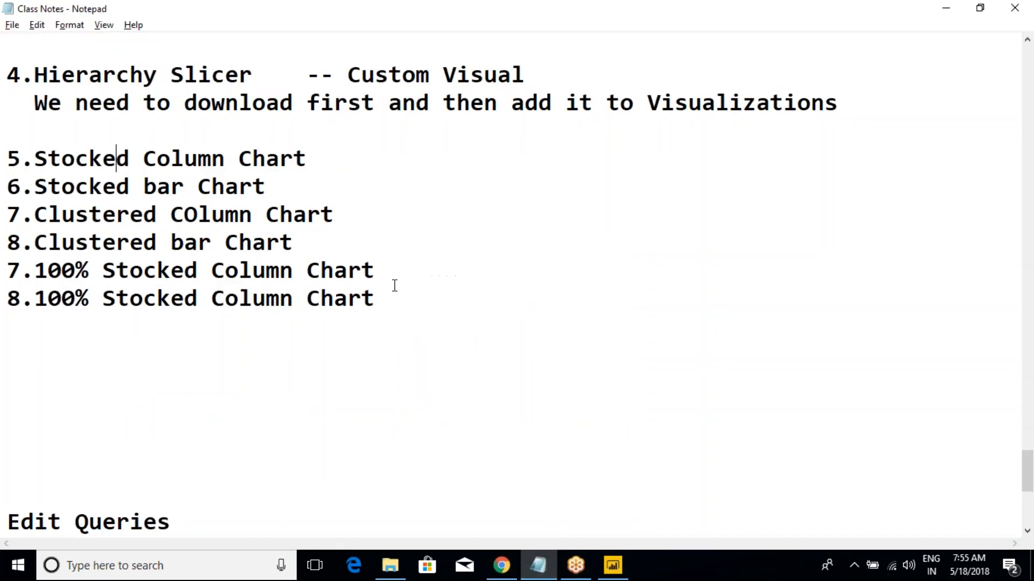
{"action": "left_click_drag", "start_coordinate": [375, 301], "coordinate": [334, 300]}
{"action": "left_click_drag", "start_coordinate": [280, 278], "coordinate": [6, 186]}
{"action": "left_click", "coordinate": [130, 215]}
{"action": "left_click_drag", "start_coordinate": [281, 187], "coordinate": [7, 186]}
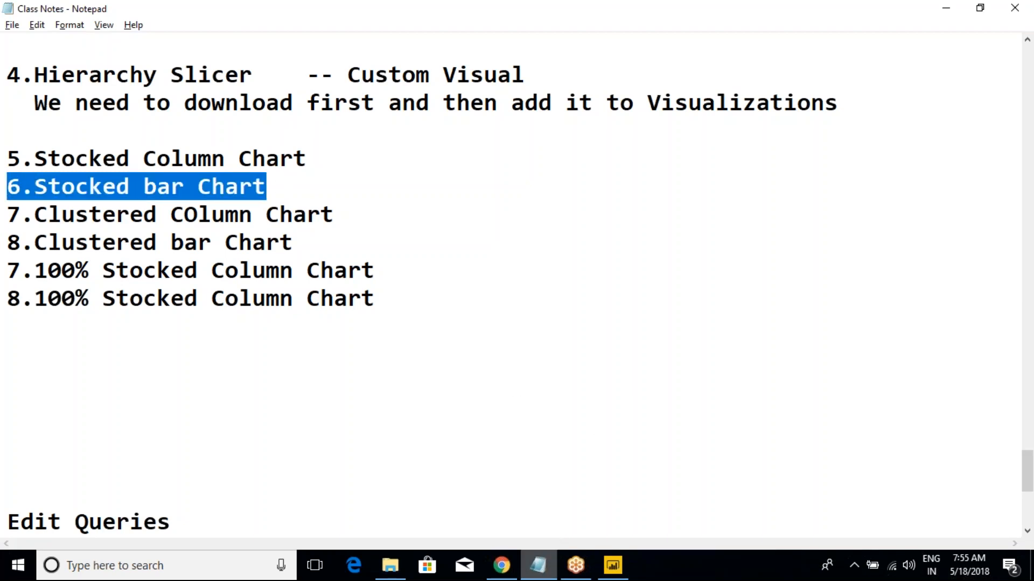
{"action": "mouse_move", "coordinate": [613, 566]}
- Return to Power BI Desktop and remove OrderQuantity from the duplicated chart's color saturation
{"action": "left_click", "coordinate": [630, 521]}
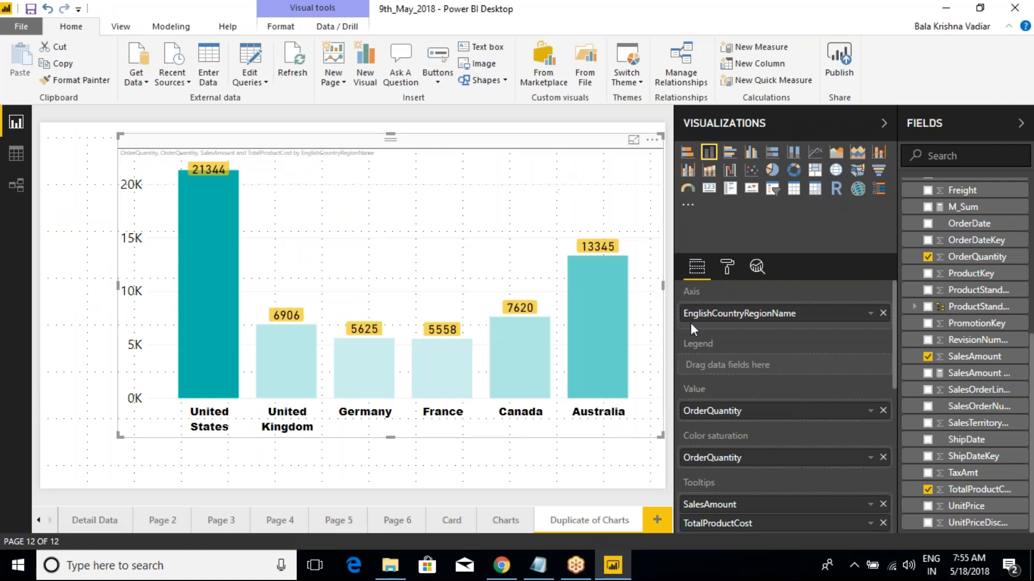
{"action": "scroll", "coordinate": [739, 435], "scroll_direction": "down", "scroll_amount": 3}
{"action": "scroll", "coordinate": [766, 397], "scroll_direction": "down", "scroll_amount": 2}
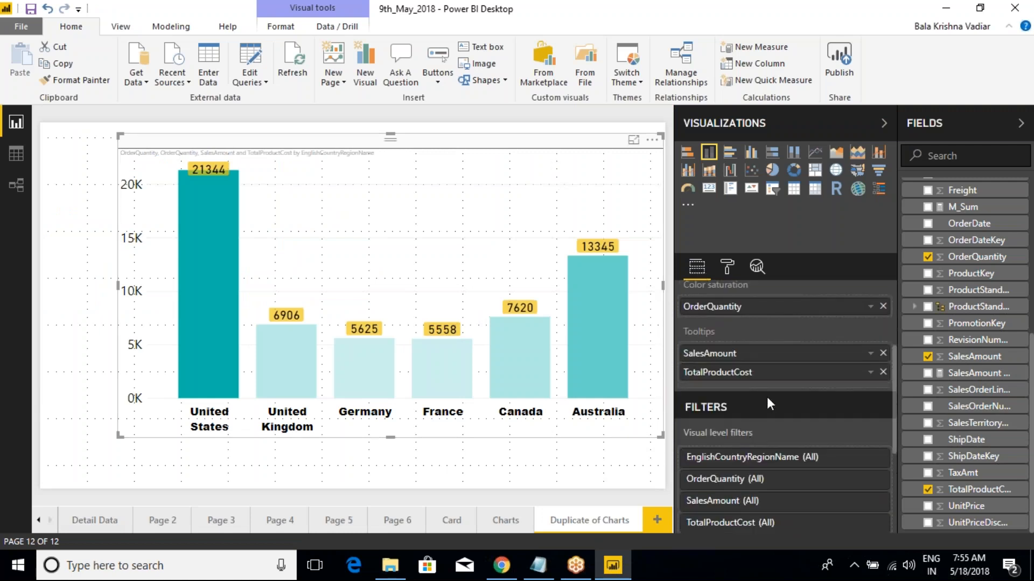
{"action": "scroll", "coordinate": [780, 399], "scroll_direction": "up", "scroll_amount": 3}
{"action": "left_click", "coordinate": [882, 382]}
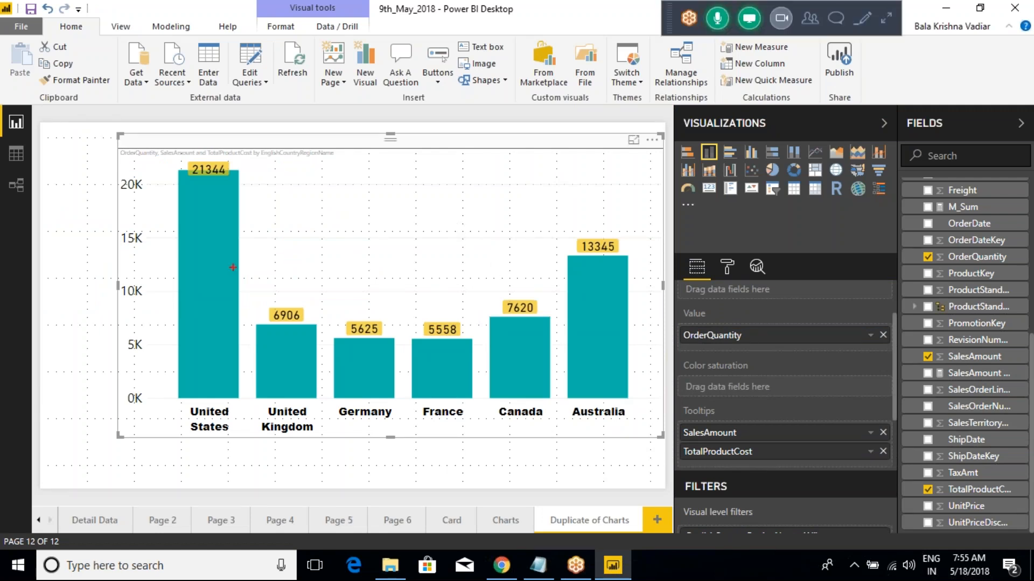
- Annotate the columns with vertical pen strokes and the plot area with horizontal arrows, and clear the annotations
{"action": "left_click_drag", "start_coordinate": [217, 221], "coordinate": [215, 415]}
{"action": "left_click_drag", "start_coordinate": [292, 323], "coordinate": [295, 446]}
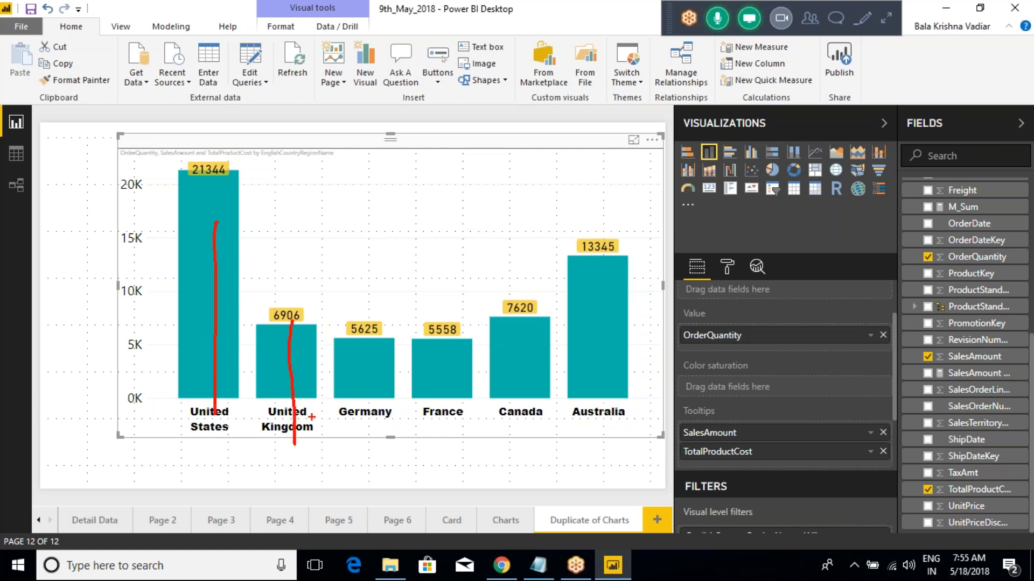
{"action": "left_click_drag", "start_coordinate": [366, 336], "coordinate": [365, 418]}
{"action": "left_click_drag", "start_coordinate": [438, 342], "coordinate": [456, 438]}
{"action": "left_click_drag", "start_coordinate": [515, 332], "coordinate": [519, 428]}
{"action": "left_click_drag", "start_coordinate": [600, 307], "coordinate": [610, 410]}
{"action": "mouse_move", "coordinate": [584, 317]}
{"action": "left_mouse_down"}
{"action": "mouse_move", "coordinate": [596, 300]}
{"action": "mouse_move", "coordinate": [606, 307]}
{"action": "left_mouse_up"}
{"action": "mouse_move", "coordinate": [496, 342]}
{"action": "left_mouse_down"}
{"action": "mouse_move", "coordinate": [515, 325]}
{"action": "mouse_move", "coordinate": [540, 335]}
{"action": "left_mouse_up"}
{"action": "mouse_move", "coordinate": [423, 347]}
{"action": "left_mouse_down"}
{"action": "mouse_move", "coordinate": [439, 330]}
{"action": "mouse_move", "coordinate": [461, 345]}
{"action": "left_mouse_up"}
{"action": "left_click_drag", "start_coordinate": [312, 177], "coordinate": [436, 179]}
{"action": "left_click_drag", "start_coordinate": [425, 164], "coordinate": [445, 187]}
{"action": "left_click_drag", "start_coordinate": [322, 222], "coordinate": [449, 230]}
{"action": "left_click_drag", "start_coordinate": [425, 207], "coordinate": [457, 245]}
{"action": "left_click_drag", "start_coordinate": [316, 271], "coordinate": [452, 272]}
{"action": "left_click_drag", "start_coordinate": [435, 248], "coordinate": [458, 282]}
{"action": "mouse_move", "coordinate": [329, 314]}
{"action": "left_mouse_down"}
{"action": "mouse_move", "coordinate": [447, 306]}
{"action": "mouse_move", "coordinate": [462, 325]}
{"action": "left_mouse_up"}
{"action": "left_click_drag", "start_coordinate": [339, 364], "coordinate": [434, 355]}
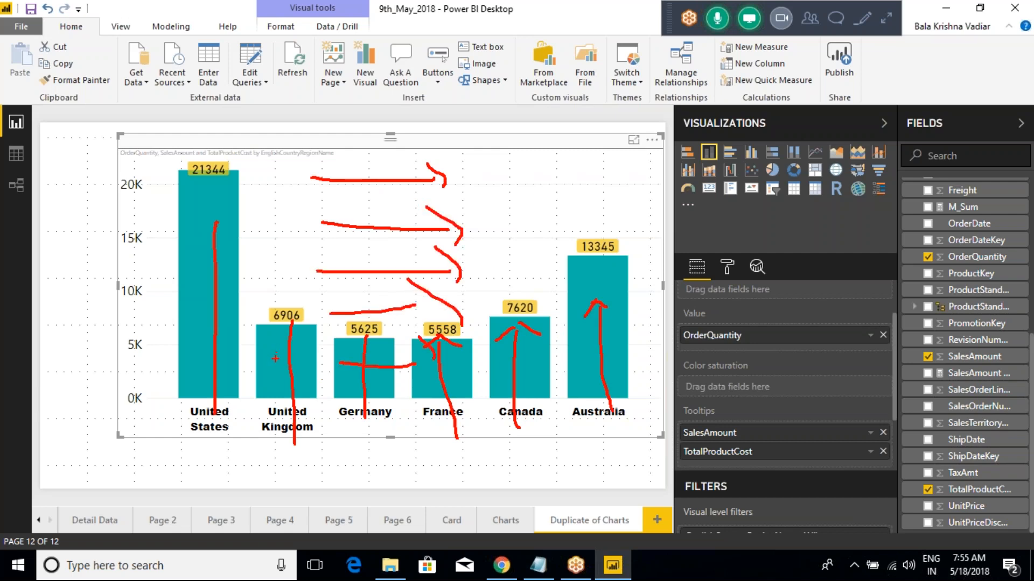
{"action": "key", "text": "Escape"}
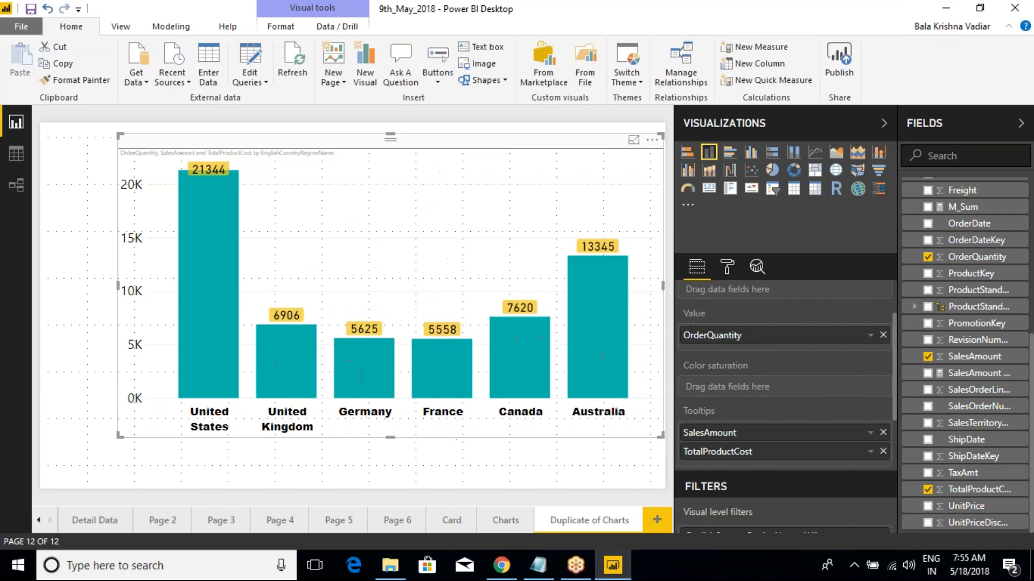
- Convert the duplicated column chart to a stacked bar chart and temporarily mark its two axes with the annotation pen
{"action": "left_click", "coordinate": [686, 154]}
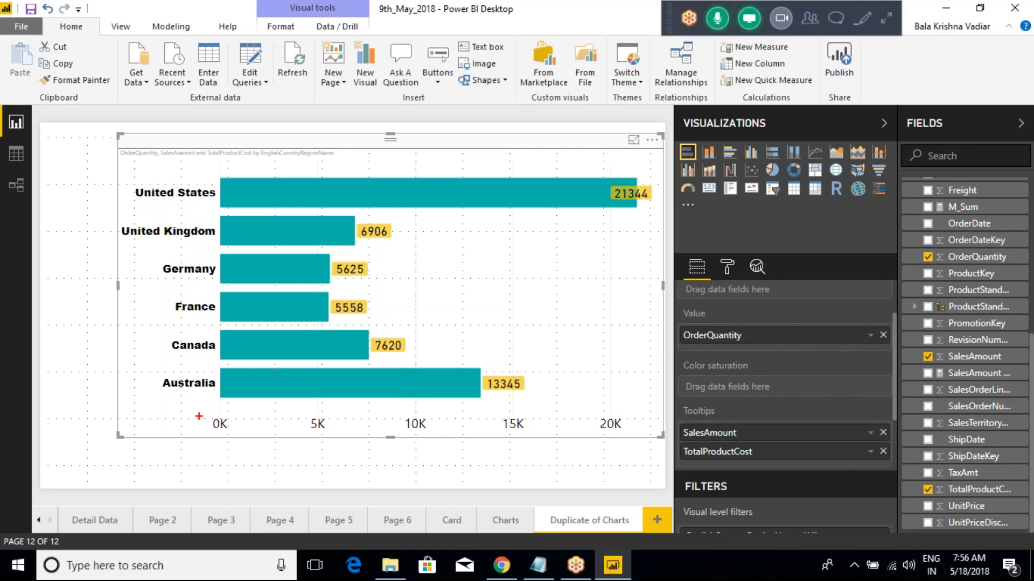
{"action": "mouse_move", "coordinate": [200, 415]}
{"action": "left_mouse_down"}
{"action": "mouse_move", "coordinate": [340, 416]}
{"action": "mouse_move", "coordinate": [199, 421]}
{"action": "left_mouse_up"}
{"action": "left_click_drag", "start_coordinate": [488, 407], "coordinate": [456, 461]}
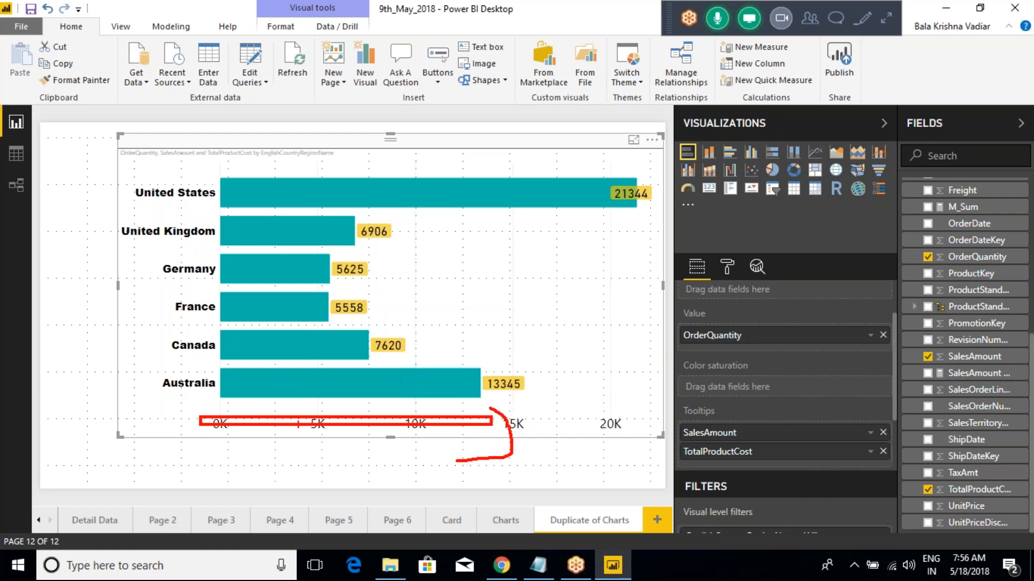
{"action": "mouse_move", "coordinate": [152, 406]}
{"action": "left_mouse_down"}
{"action": "mouse_move", "coordinate": [155, 200]}
{"action": "mouse_move", "coordinate": [136, 209]}
{"action": "mouse_move", "coordinate": [175, 209]}
{"action": "left_mouse_up"}
{"action": "key", "text": "Escape"}
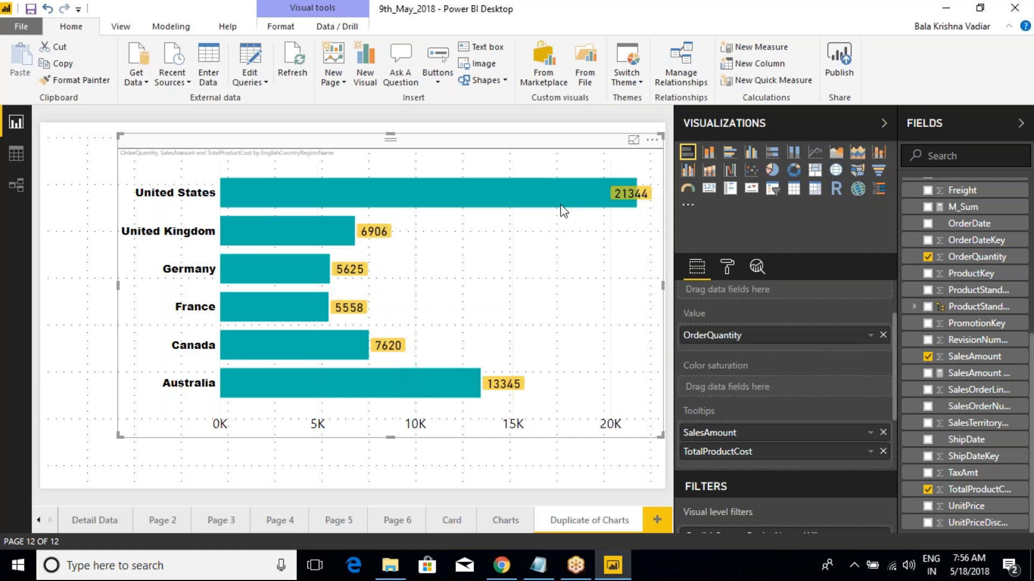
- Compare the column chart on the Charts page with the bar chart on the Duplicate of Charts page
{"action": "left_click", "coordinate": [509, 522]}
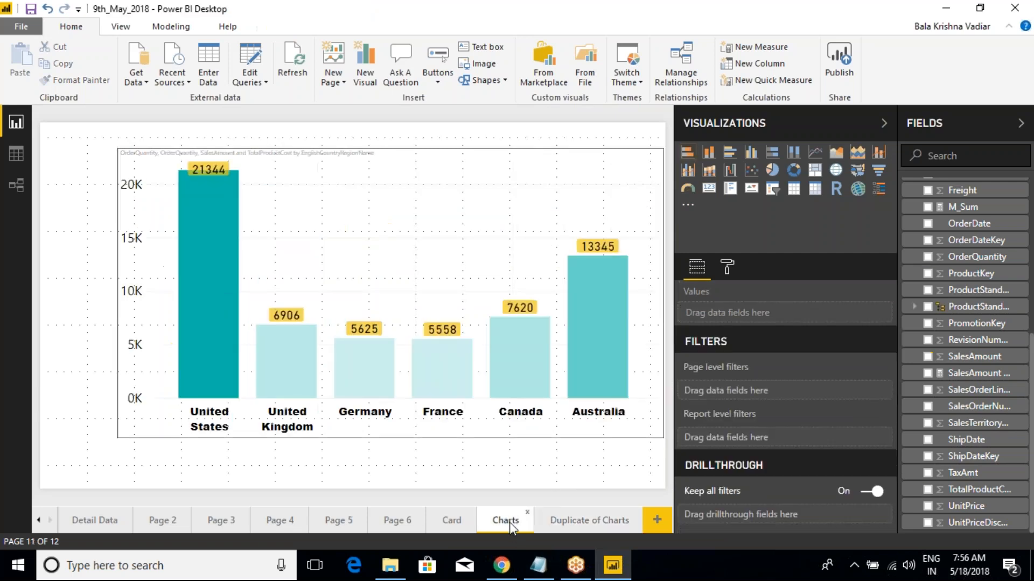
{"action": "left_click", "coordinate": [560, 520]}
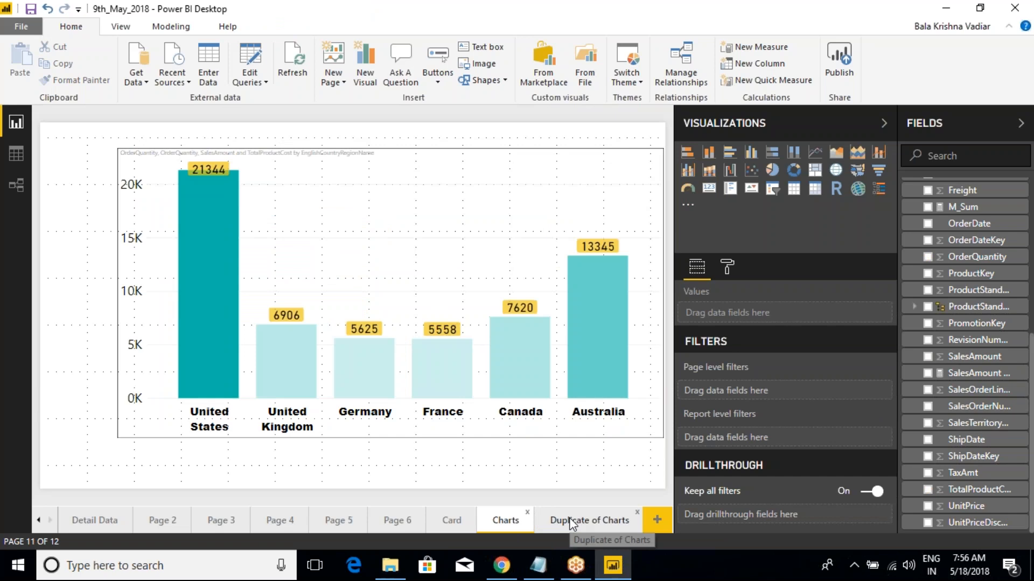
{"action": "left_click", "coordinate": [514, 524]}
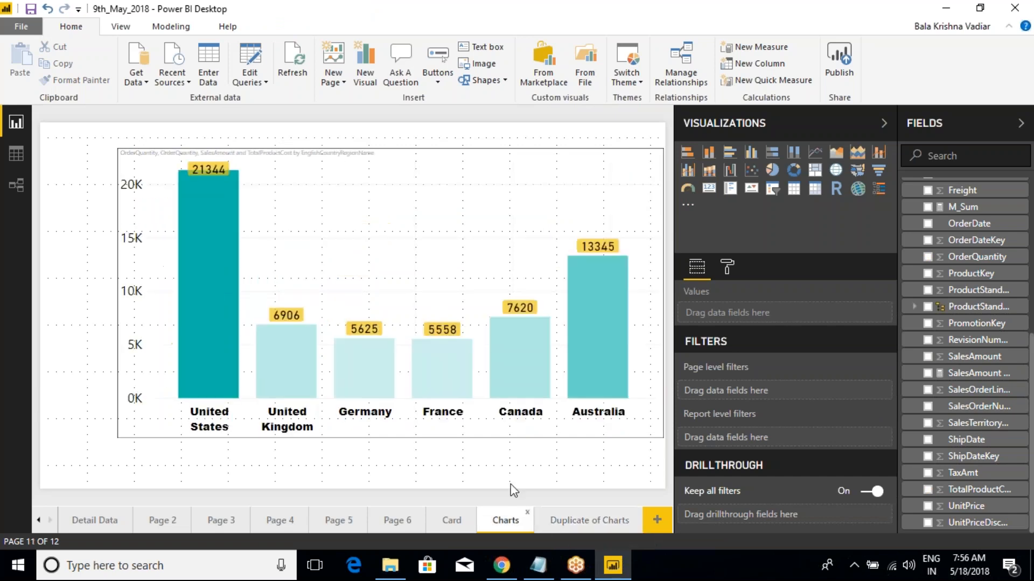
{"action": "left_click", "coordinate": [572, 518]}
{"action": "left_click", "coordinate": [516, 525]}
{"action": "left_click", "coordinate": [565, 520]}
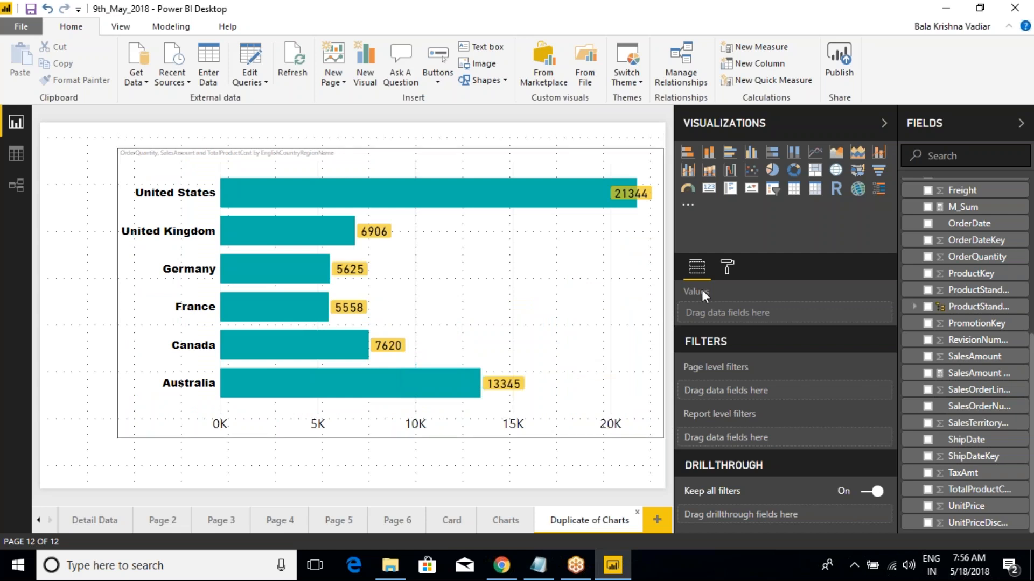
- Review the bar chart's field assignments, filters and format options, including its Y-Axis and X-Axis settings
{"action": "left_click", "coordinate": [477, 188]}
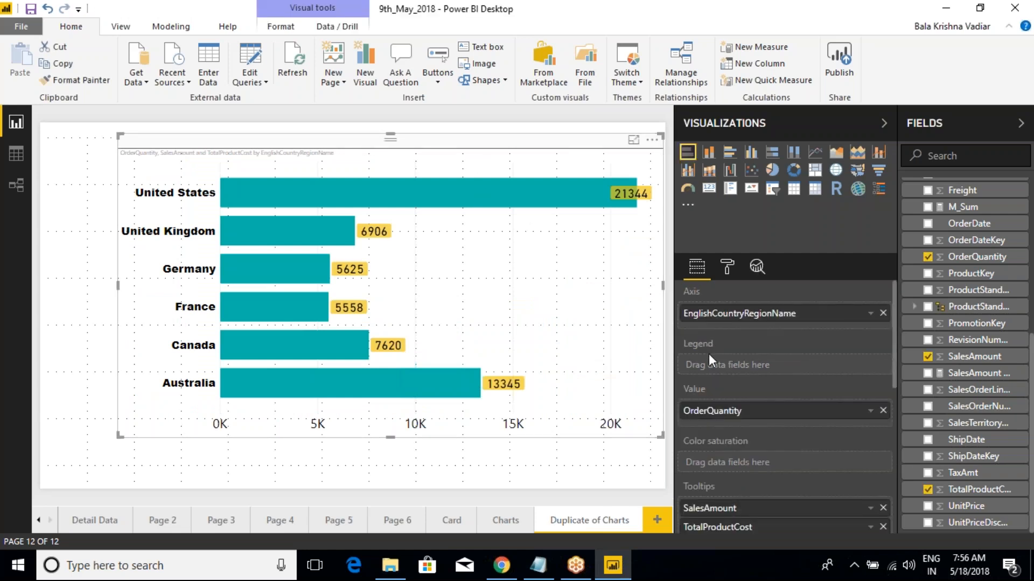
{"action": "scroll", "coordinate": [709, 359], "scroll_direction": "down", "scroll_amount": 1}
{"action": "scroll", "coordinate": [710, 382], "scroll_direction": "down", "scroll_amount": 1}
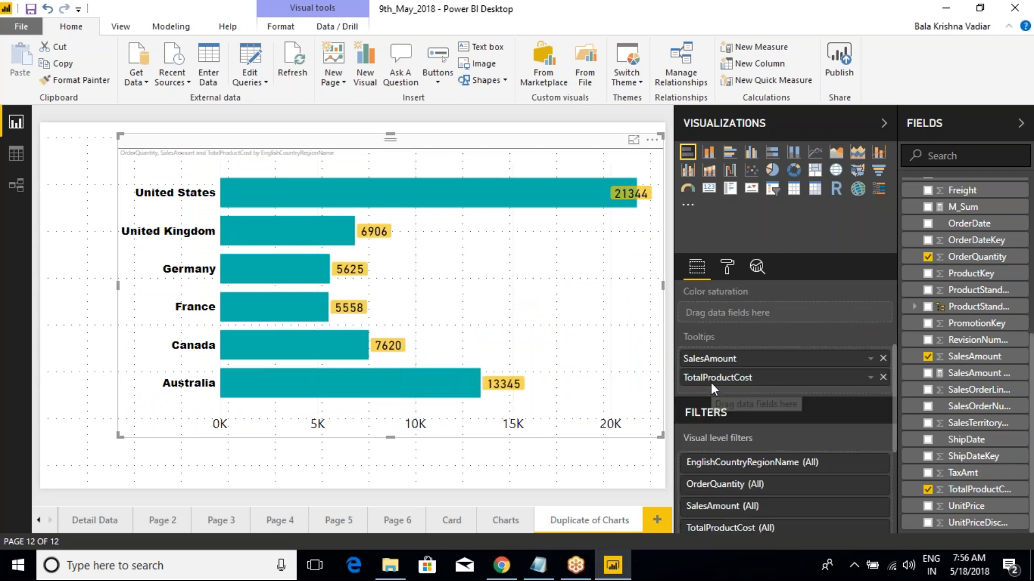
{"action": "scroll", "coordinate": [725, 362], "scroll_direction": "up", "scroll_amount": 2}
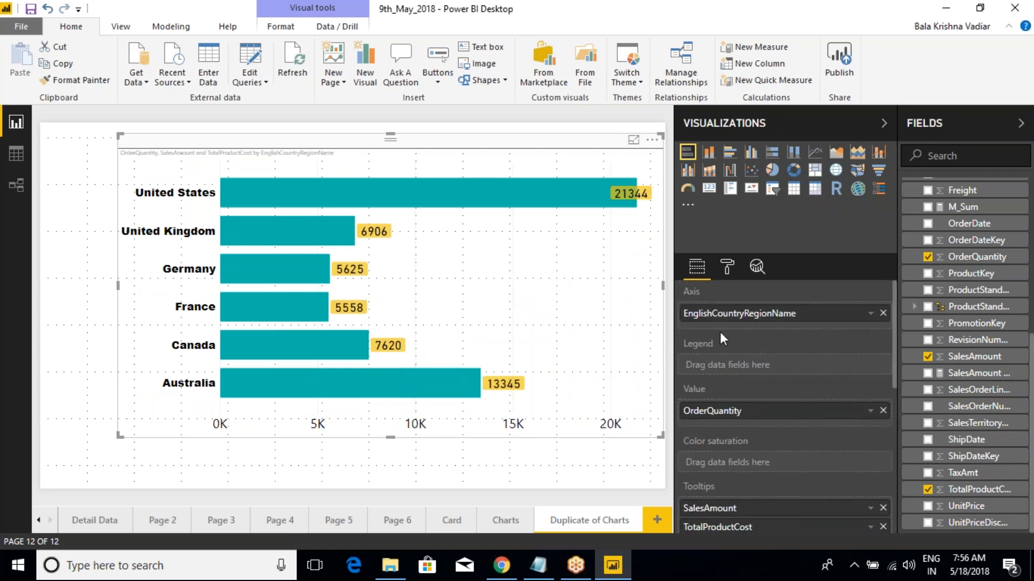
{"action": "left_click", "coordinate": [727, 268]}
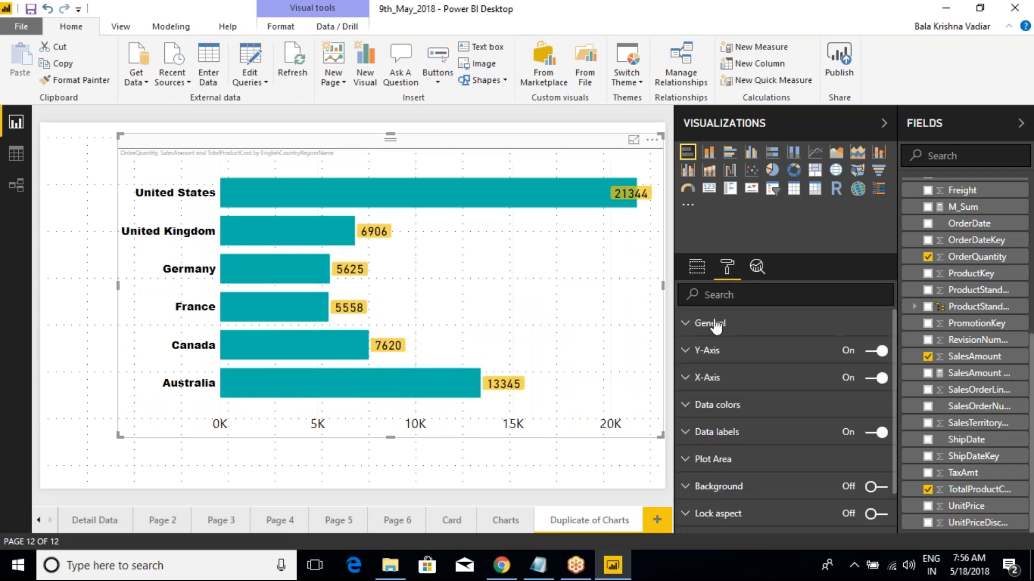
{"action": "left_click", "coordinate": [689, 353]}
{"action": "left_click", "coordinate": [690, 355]}
{"action": "left_click", "coordinate": [686, 382]}
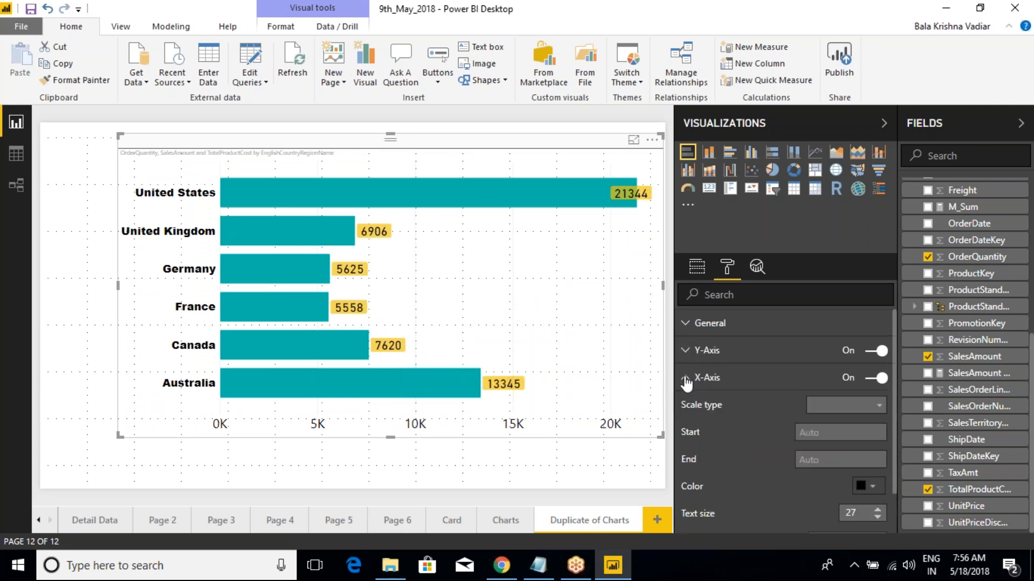
{"action": "left_click", "coordinate": [686, 383]}
{"action": "scroll", "coordinate": [686, 384], "scroll_direction": "down", "scroll_amount": 2}
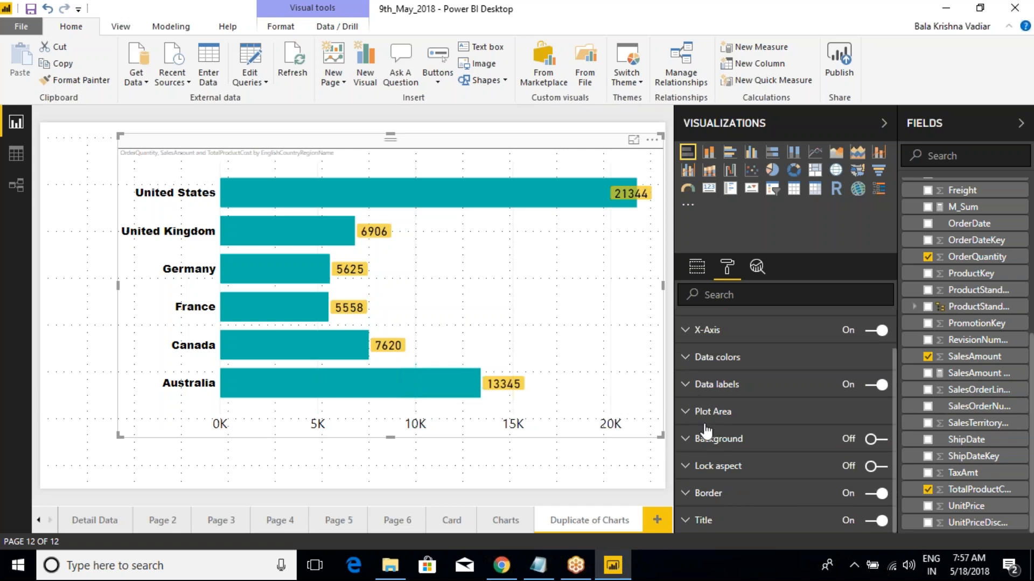
- Switch to the Class Notes in Notepad and add blank lines after "6.Stocked bar Chart" and "8.Clustered bar Chart"
{"action": "left_click", "coordinate": [538, 565]}
{"action": "left_click", "coordinate": [280, 189]}
{"action": "left_click_drag", "start_coordinate": [279, 188], "coordinate": [6, 155]}
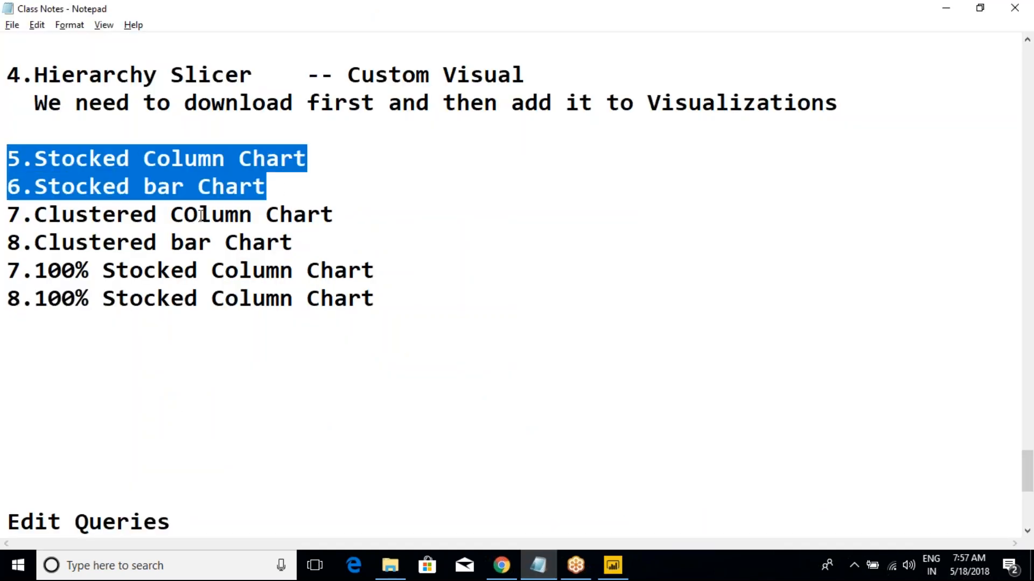
{"action": "left_click", "coordinate": [192, 174]}
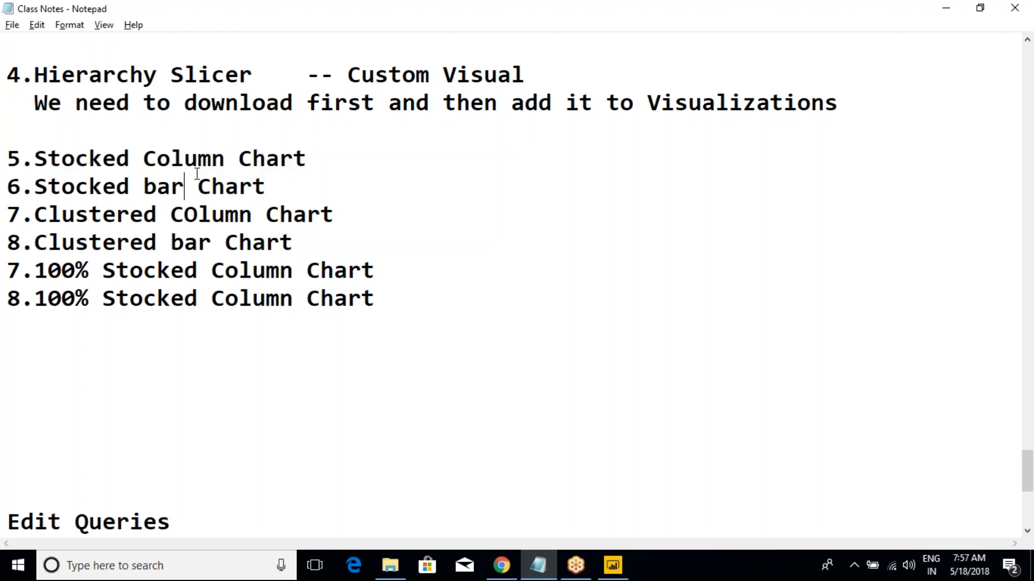
{"action": "left_click_drag", "start_coordinate": [288, 180], "coordinate": [6, 168]}
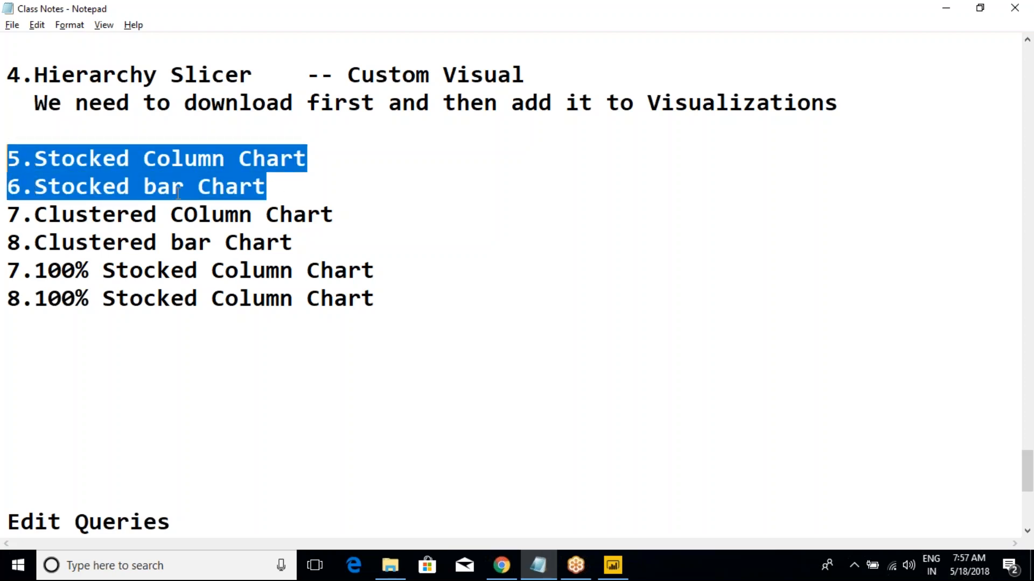
{"action": "left_click", "coordinate": [279, 186]}
{"action": "left_click_drag", "start_coordinate": [280, 186], "coordinate": [7, 162]}
{"action": "left_click", "coordinate": [302, 191]}
{"action": "key", "text": "Return"}
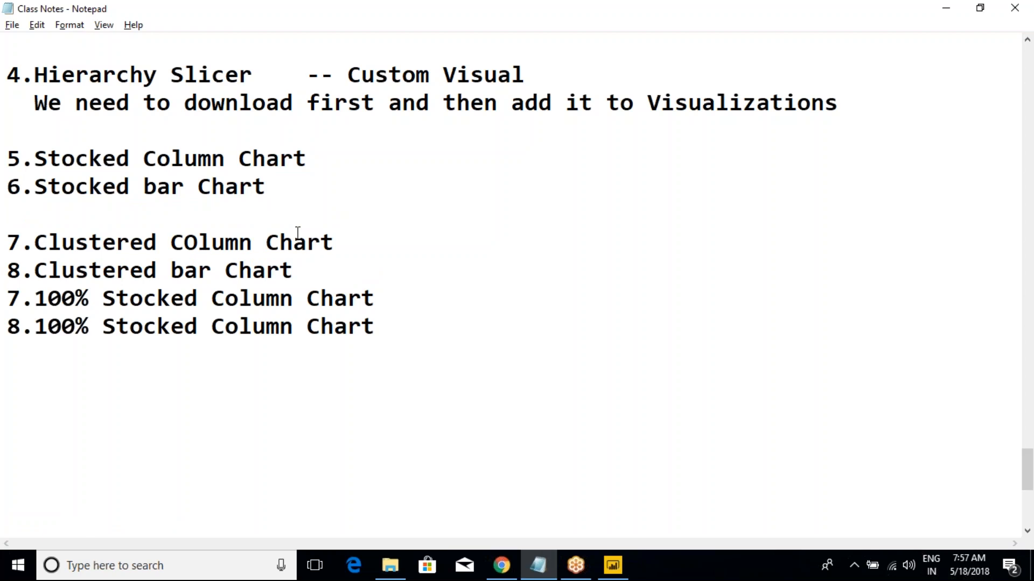
{"action": "key", "text": "Return"}
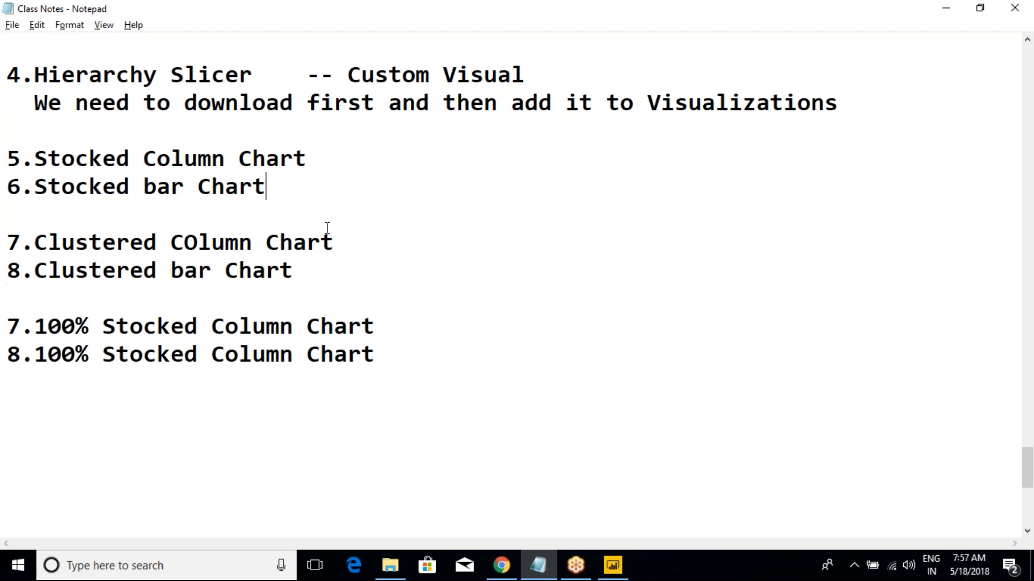
- Switch to Power BI Desktop and try to add StateProvinceName from DimGeography to the legend of the Charts page's column chart
{"action": "left_click", "coordinate": [613, 565]}
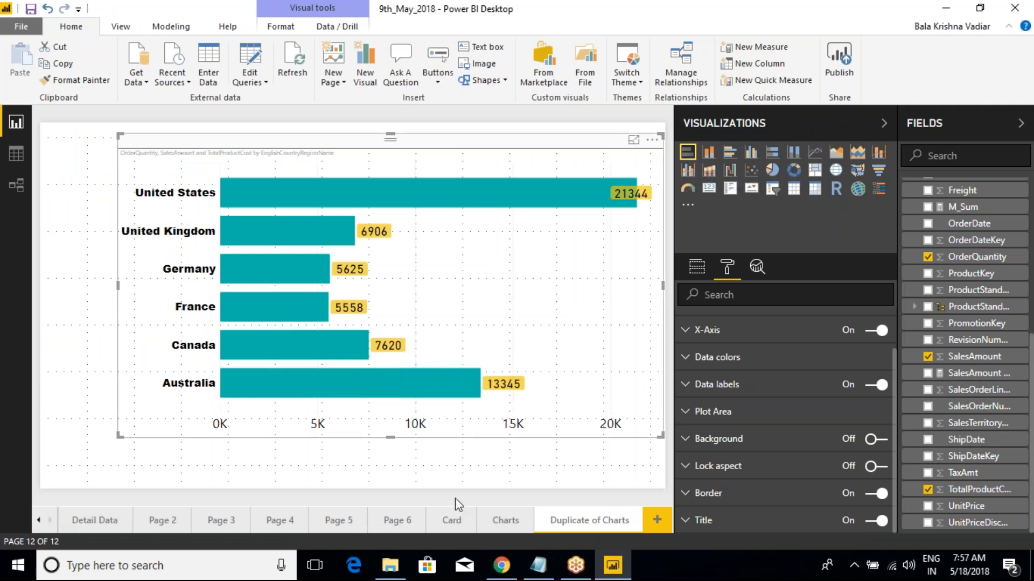
{"action": "left_click", "coordinate": [505, 518]}
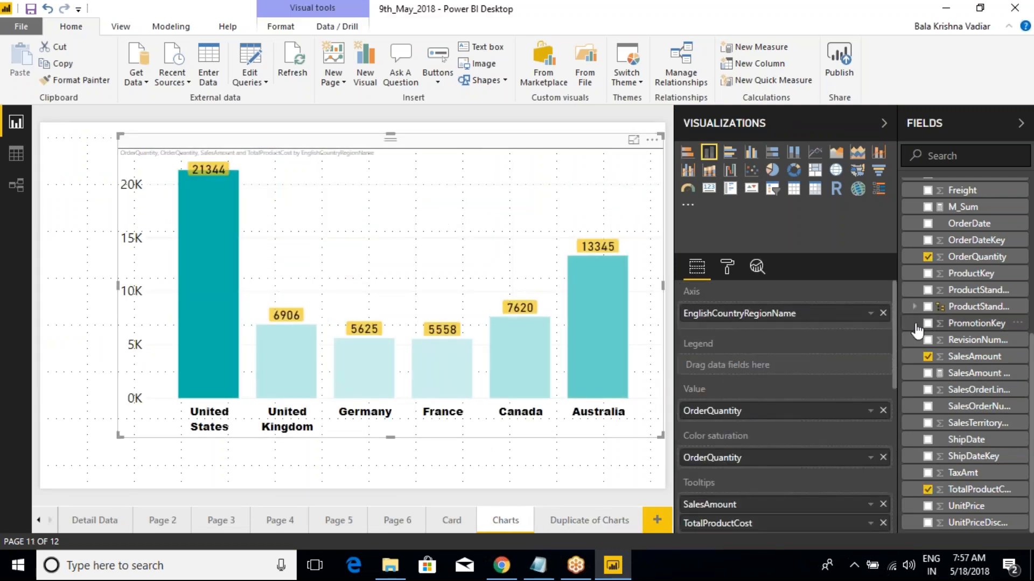
{"action": "scroll", "coordinate": [967, 358], "scroll_direction": "up", "scroll_amount": 5}
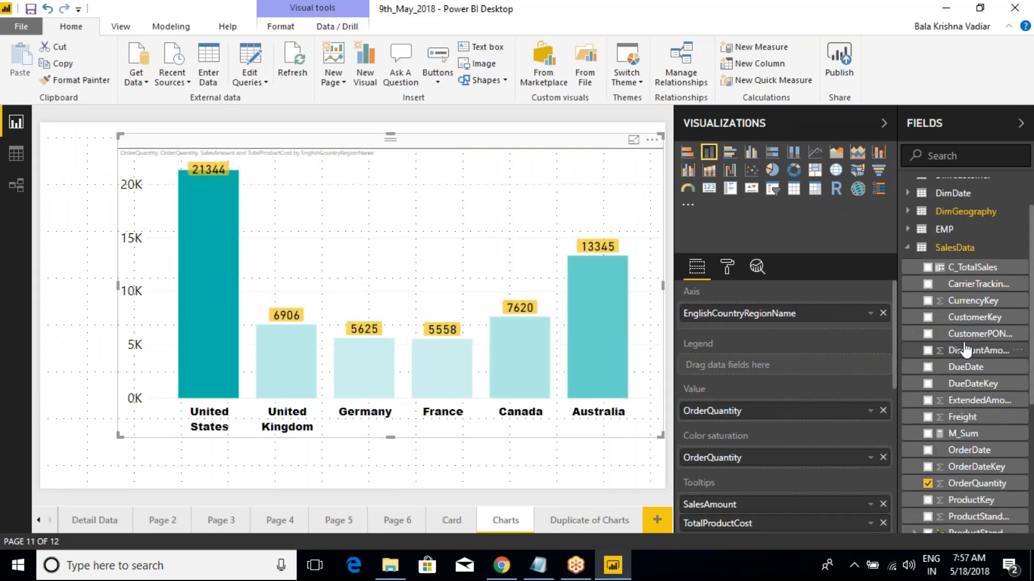
{"action": "scroll", "coordinate": [966, 377], "scroll_direction": "down", "scroll_amount": 5}
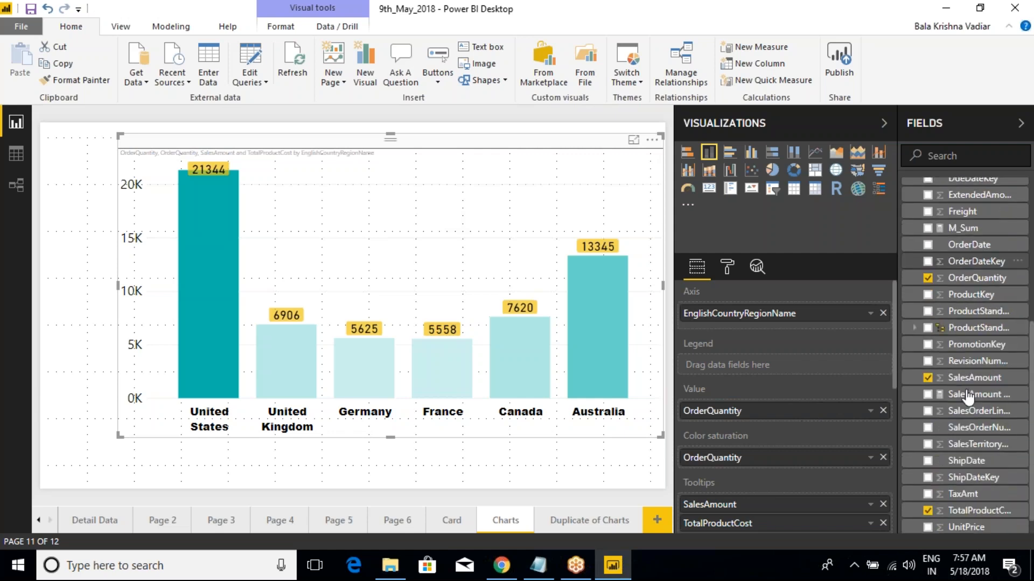
{"action": "scroll", "coordinate": [915, 334], "scroll_direction": "up", "scroll_amount": 5}
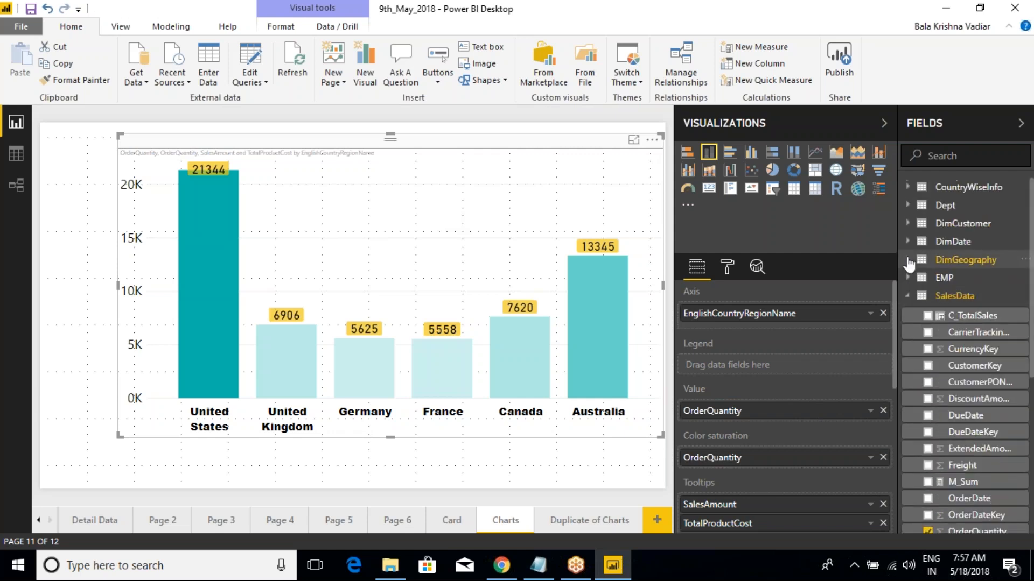
{"action": "left_click", "coordinate": [907, 296]}
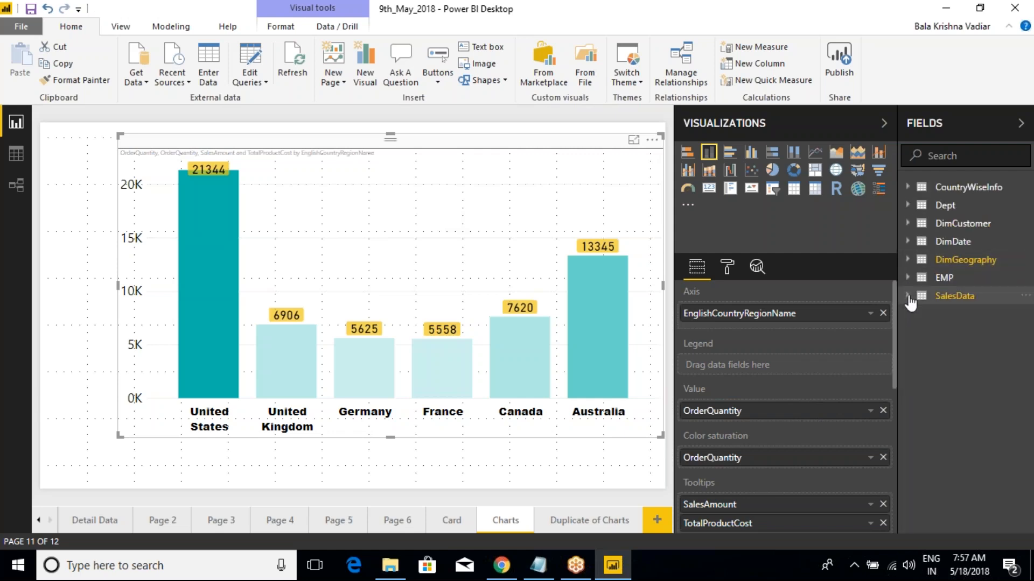
{"action": "left_click", "coordinate": [909, 260]}
{"action": "left_click_drag", "start_coordinate": [977, 468], "coordinate": [786, 366]}
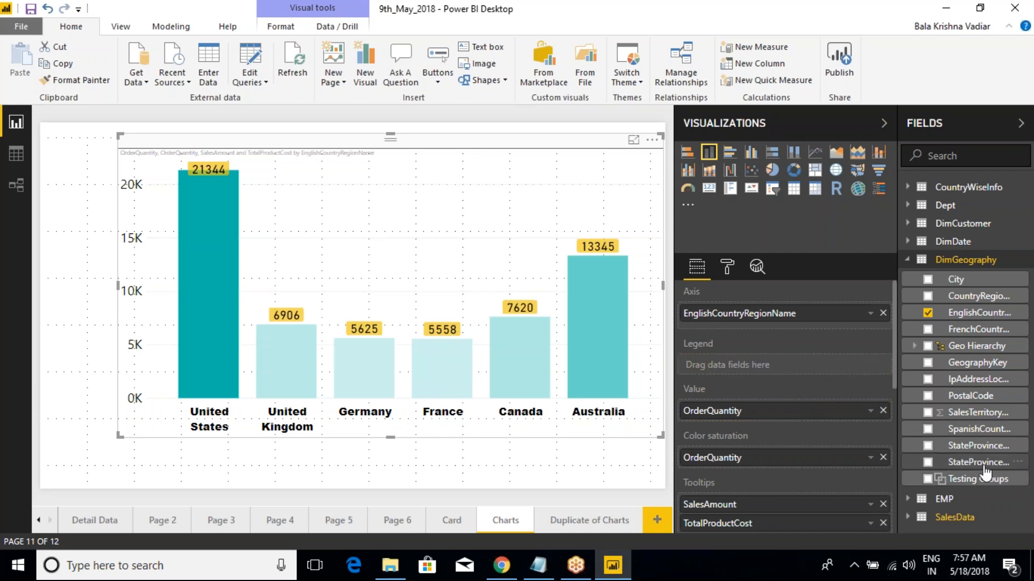
{"action": "left_click_drag", "start_coordinate": [976, 463], "coordinate": [772, 369]}
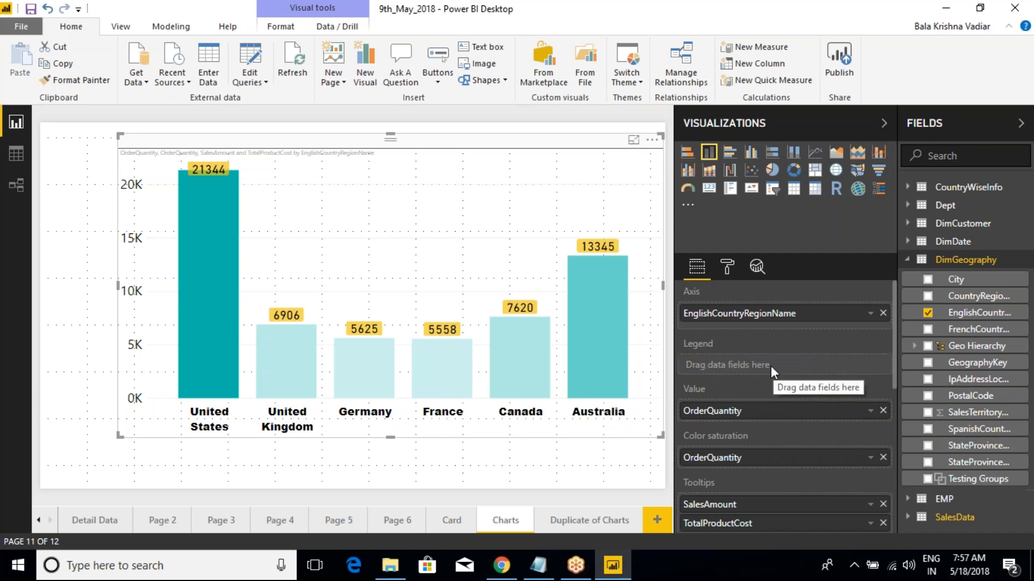
- Remove OrderQuantity from the column chart's color saturation and assign StateProvinceName to its legend
{"action": "scroll", "coordinate": [763, 388], "scroll_direction": "down", "scroll_amount": 2}
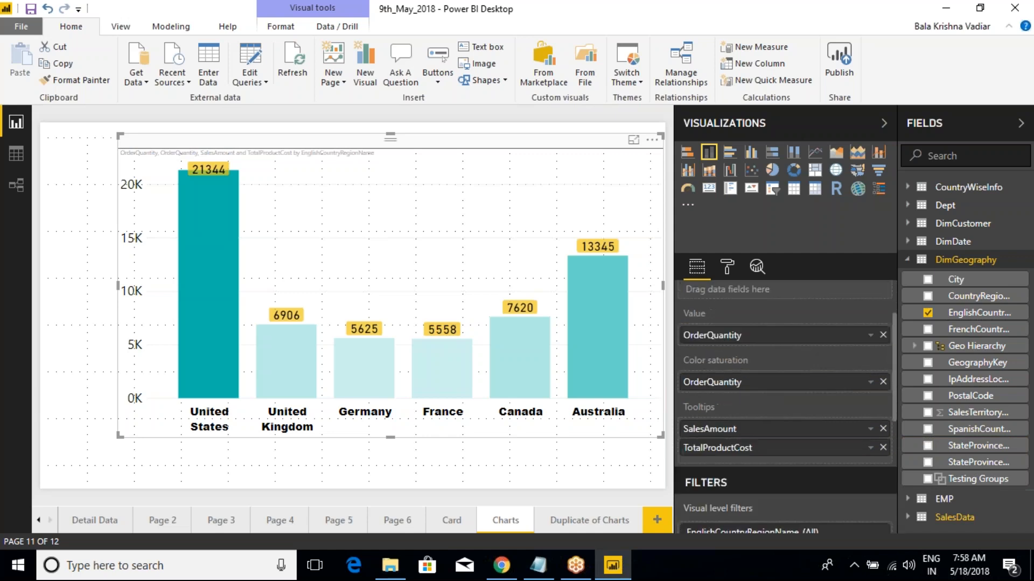
{"action": "scroll", "coordinate": [758, 390], "scroll_direction": "up", "scroll_amount": 2}
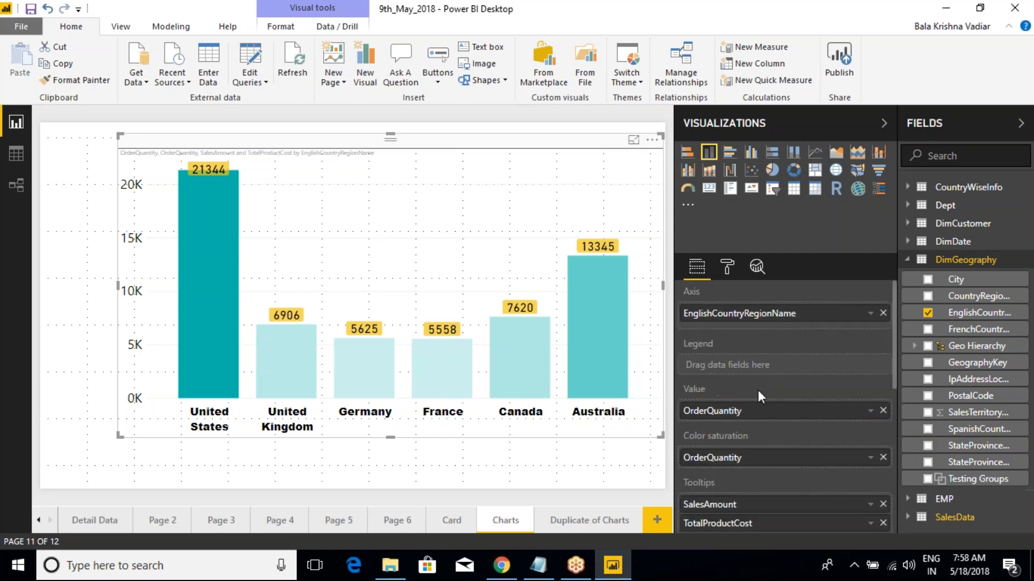
{"action": "left_click", "coordinate": [883, 458]}
{"action": "left_click_drag", "start_coordinate": [977, 462], "coordinate": [806, 378]}
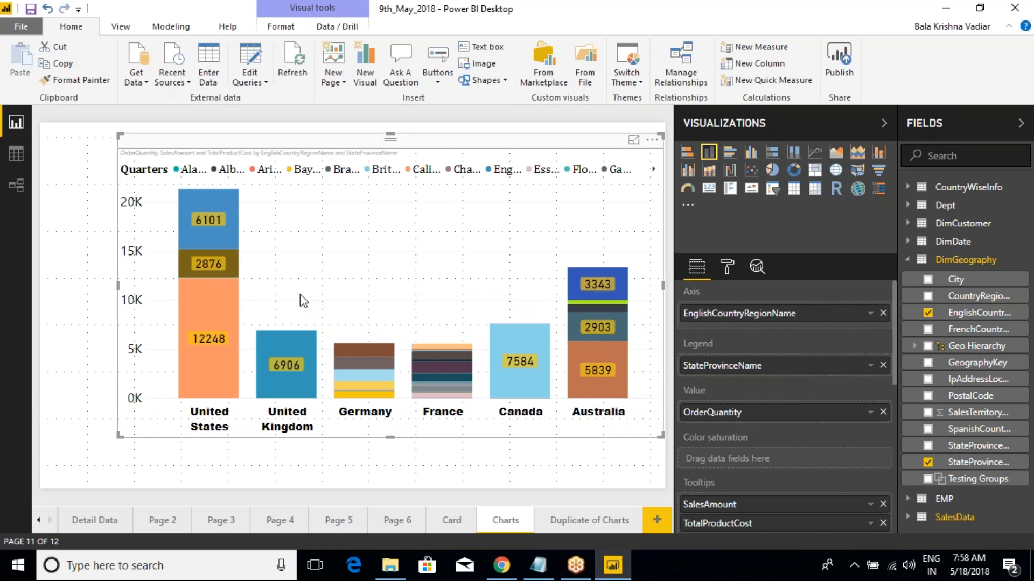
- Temporarily mark the United States column with the annotation pen
{"action": "key", "text": "ctrl+2"}
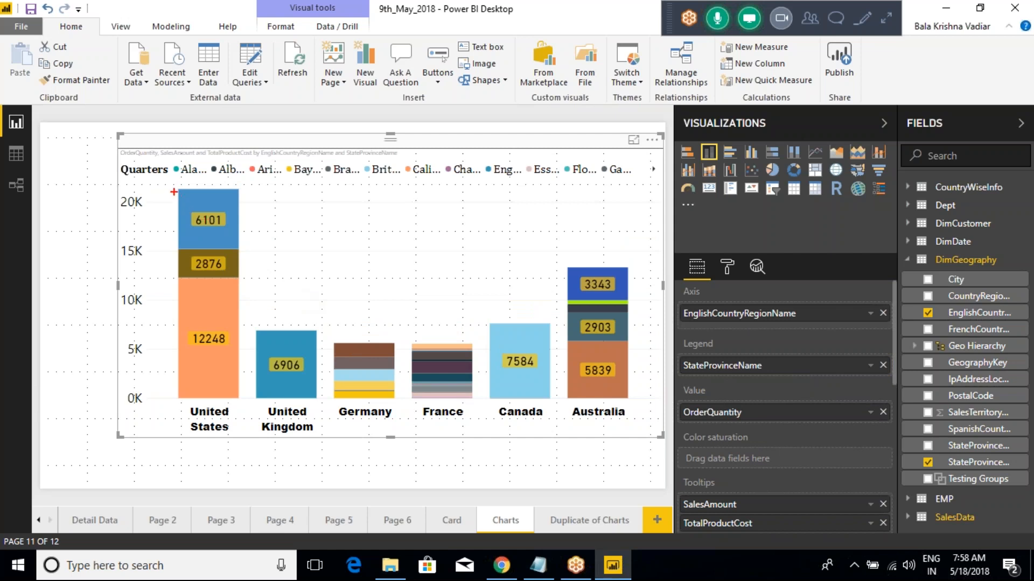
{"action": "mouse_move", "coordinate": [174, 191]}
{"action": "left_mouse_down"}
{"action": "mouse_move", "coordinate": [226, 233]}
{"action": "mouse_move", "coordinate": [245, 300]}
{"action": "mouse_move", "coordinate": [250, 441]}
{"action": "left_mouse_up"}
{"action": "key", "text": "Escape"}
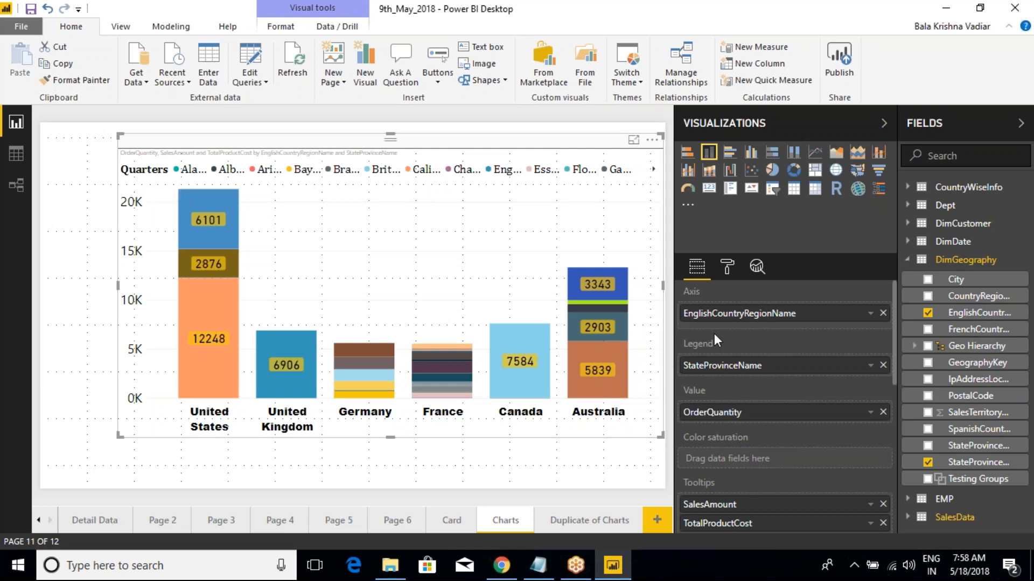
- Clear the chart's legend name and inspect the tooltips of the state segments within the country columns
{"action": "left_click", "coordinate": [727, 266]}
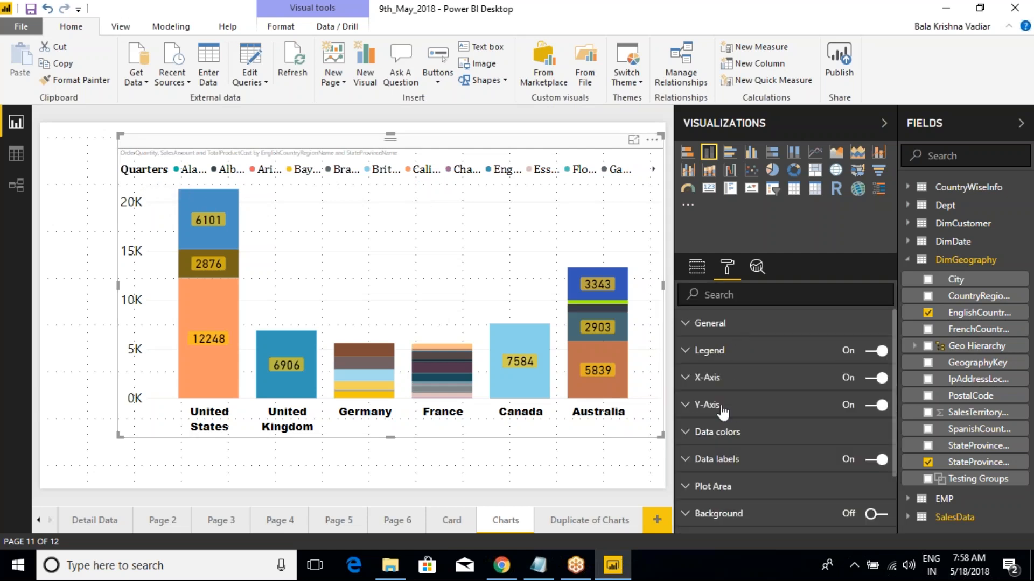
{"action": "left_click", "coordinate": [694, 357]}
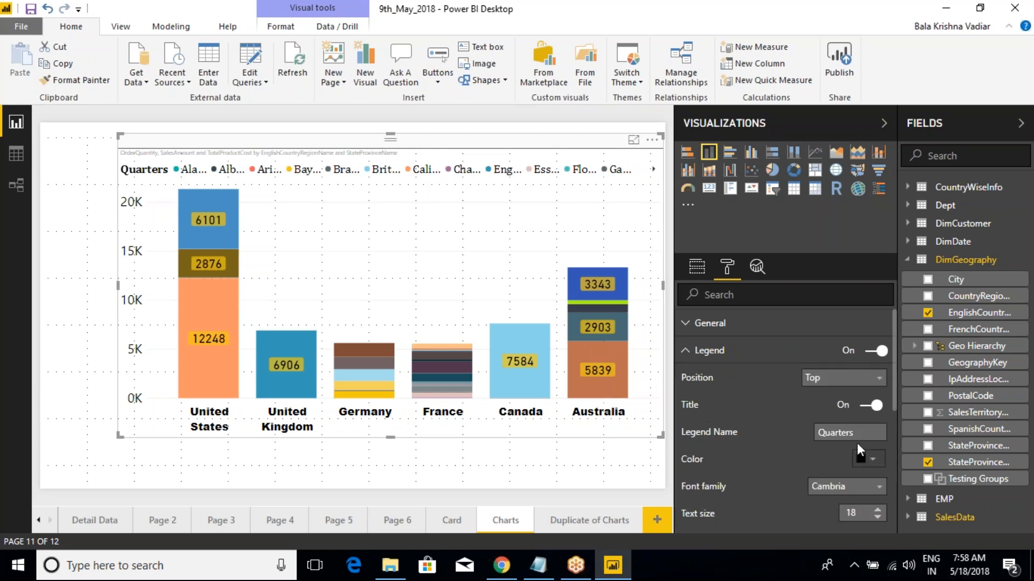
{"action": "key", "text": "BackSpace"}
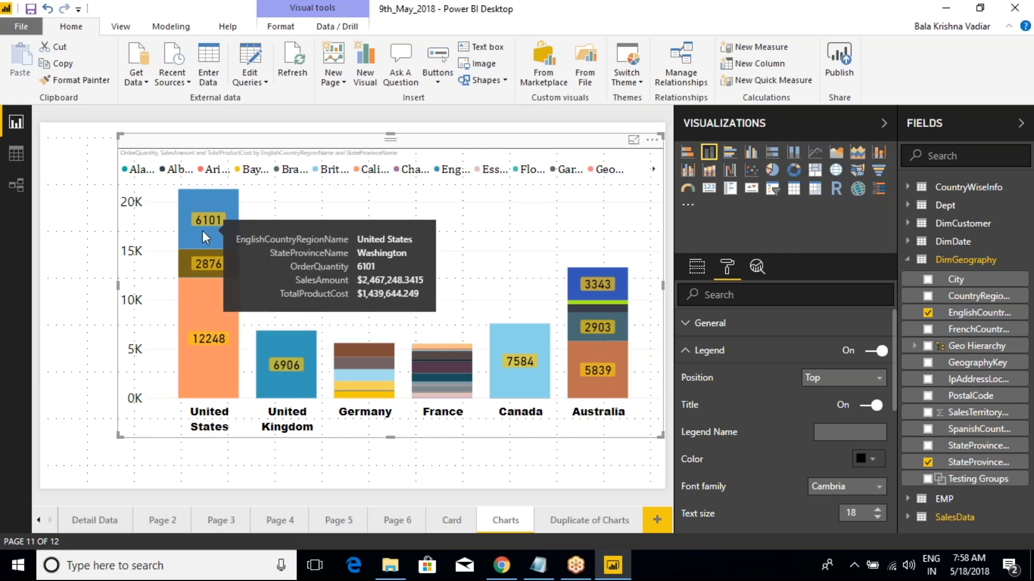
{"action": "mouse_move", "coordinate": [197, 267]}
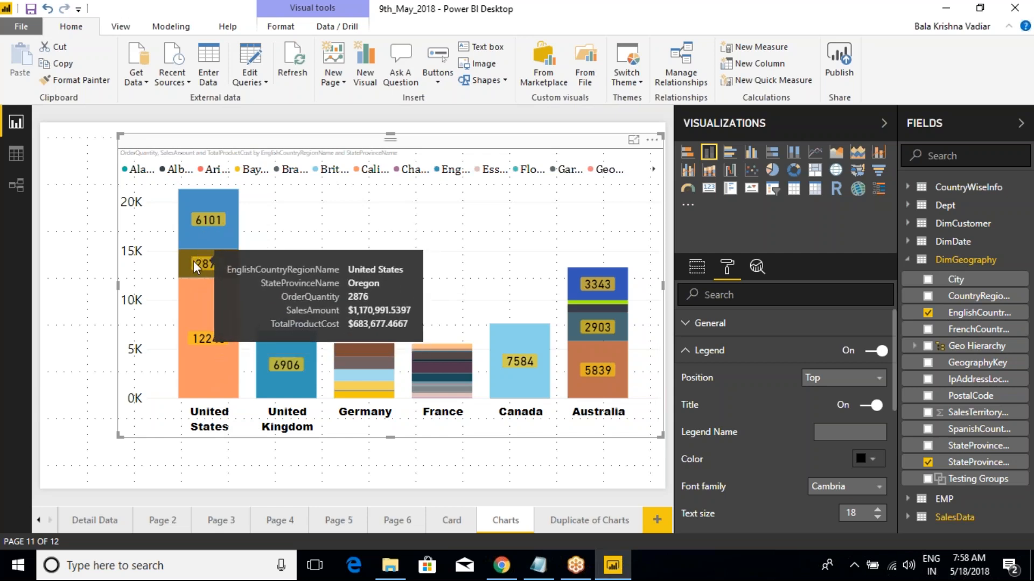
{"action": "mouse_move", "coordinate": [190, 300]}
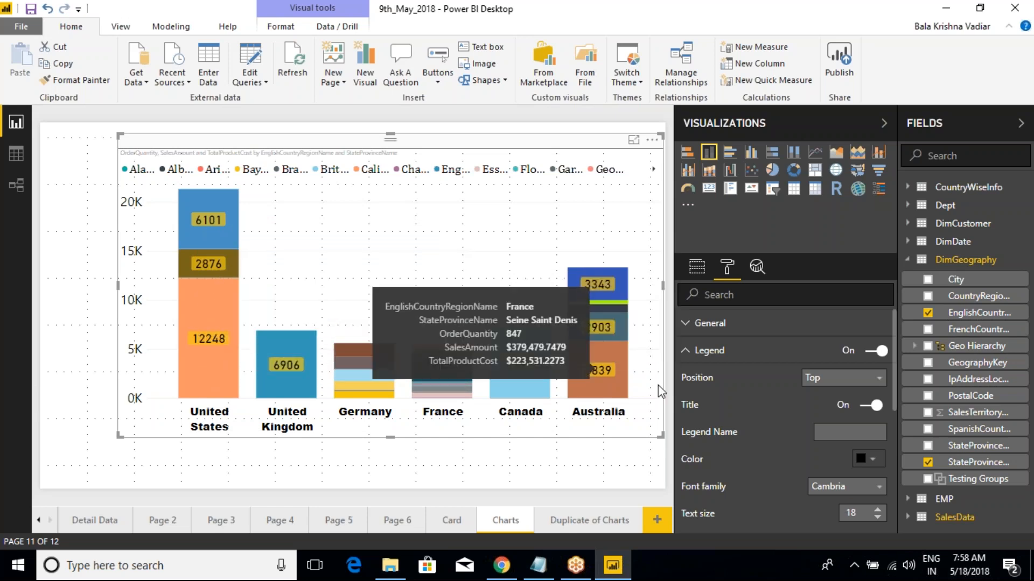
{"action": "left_click", "coordinate": [691, 351]}
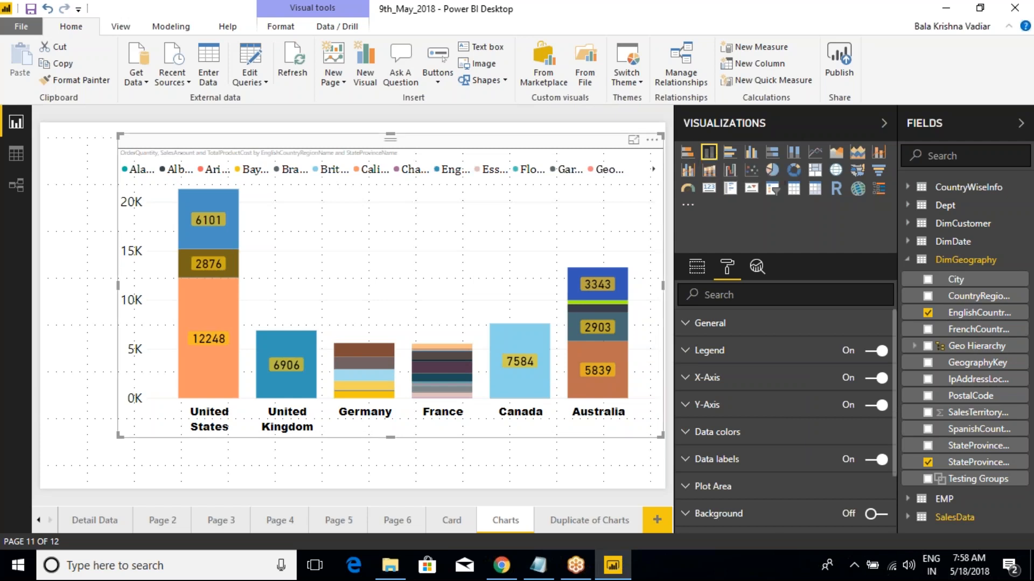
- Preview the Charts page's column chart as a stacked bar chart and remove StateProvinceName from its legend
{"action": "left_click", "coordinate": [687, 151]}
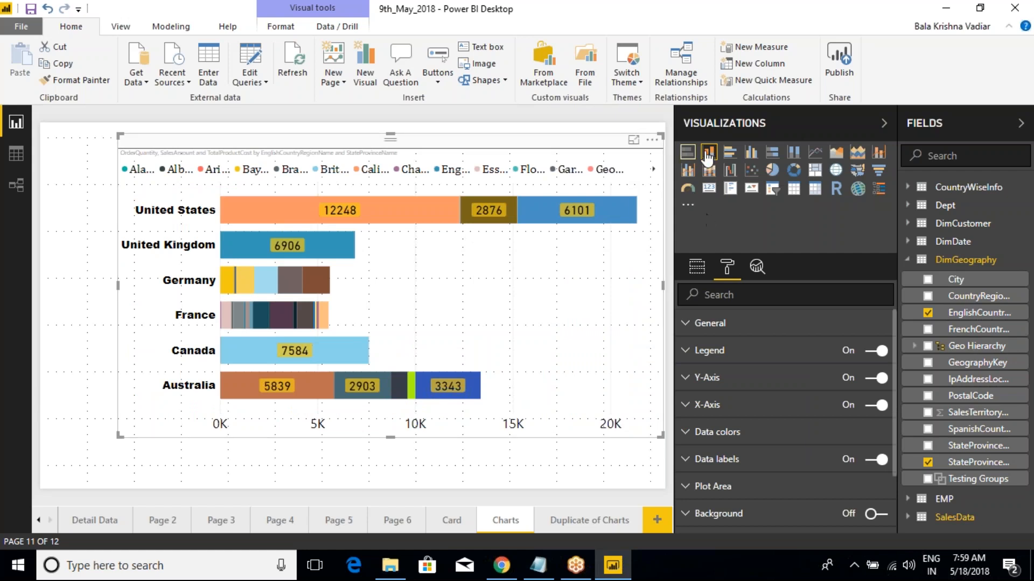
{"action": "left_click", "coordinate": [707, 156]}
{"action": "left_click", "coordinate": [697, 267]}
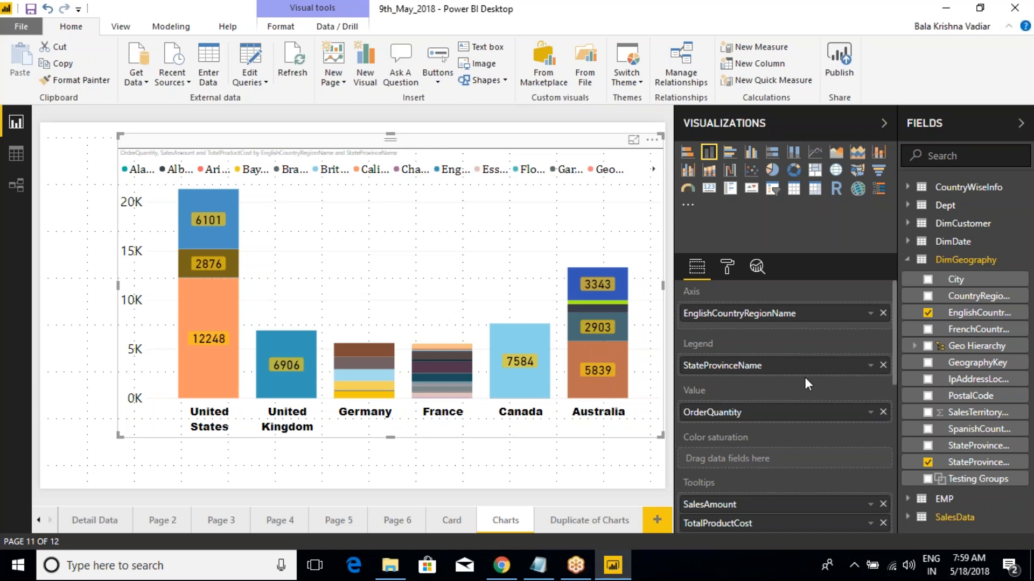
{"action": "left_click", "coordinate": [882, 364]}
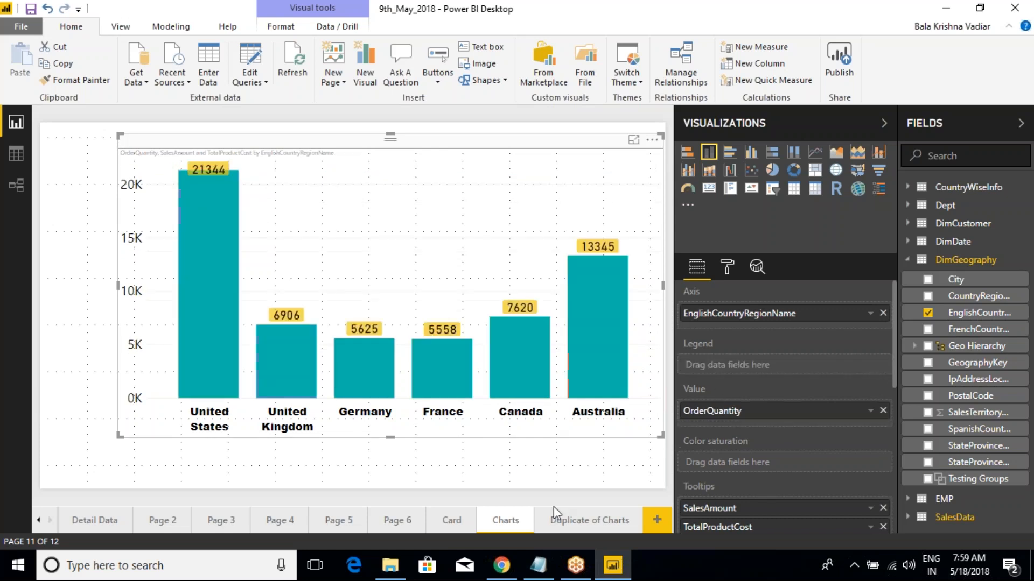
- Convert the bar chart on the Duplicate of Charts page to a stacked column chart, trying the clustered column type first
{"action": "left_click", "coordinate": [593, 524]}
{"action": "left_click", "coordinate": [503, 518]}
{"action": "left_click", "coordinate": [574, 525]}
{"action": "left_click", "coordinate": [490, 155]}
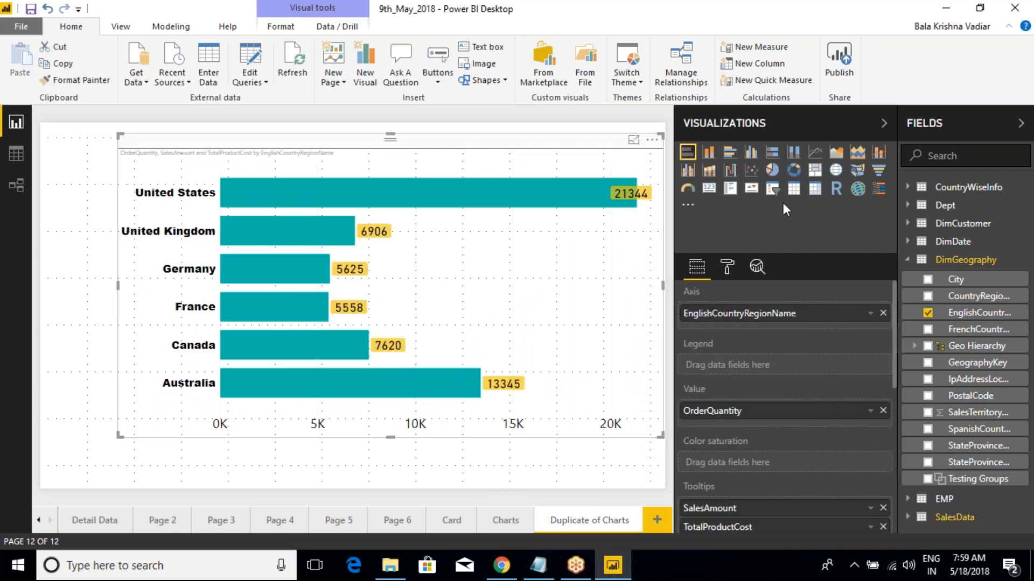
{"action": "left_click", "coordinate": [751, 153]}
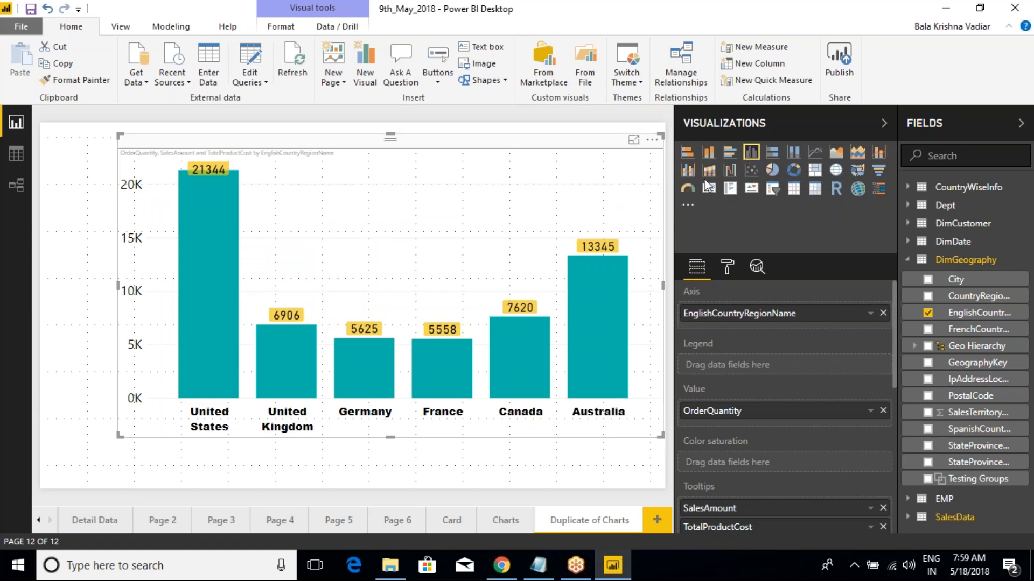
{"action": "left_click", "coordinate": [708, 153]}
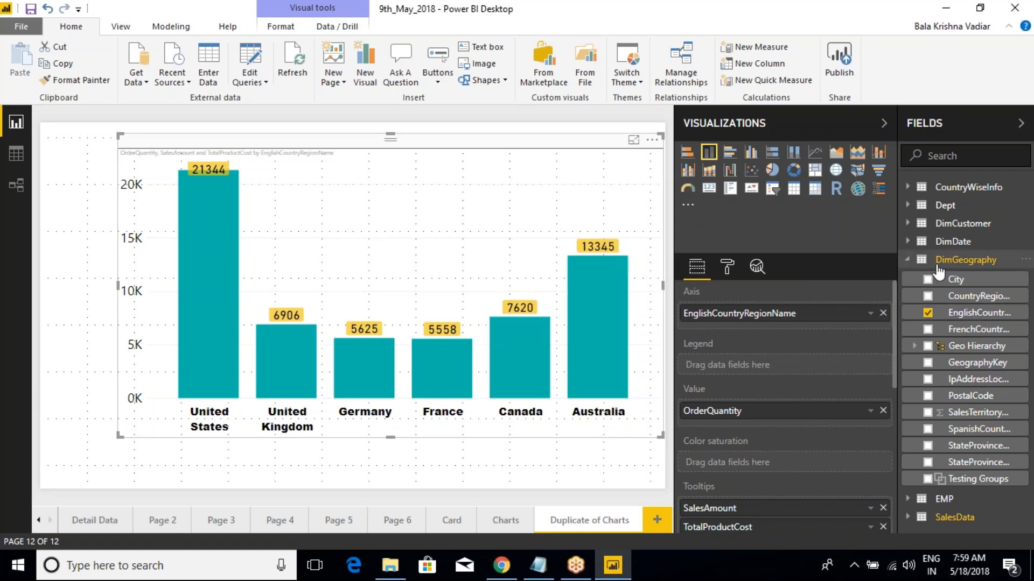
- Replace EnglishCountryRegionName on the chart's axis with Year_New from DimDate and assign Quarter_New to the legend
{"action": "left_click", "coordinate": [914, 260]}
{"action": "left_click", "coordinate": [910, 218]}
{"action": "left_click", "coordinate": [910, 218]}
{"action": "left_click", "coordinate": [910, 240]}
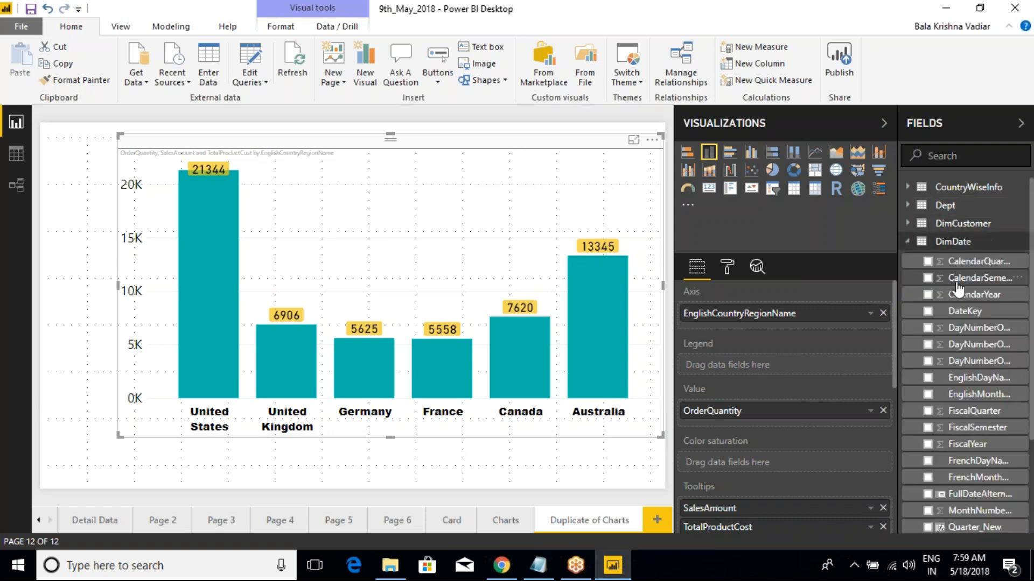
{"action": "scroll", "coordinate": [983, 329], "scroll_direction": "down", "scroll_amount": 5}
{"action": "left_click_drag", "start_coordinate": [967, 468], "coordinate": [775, 310]}
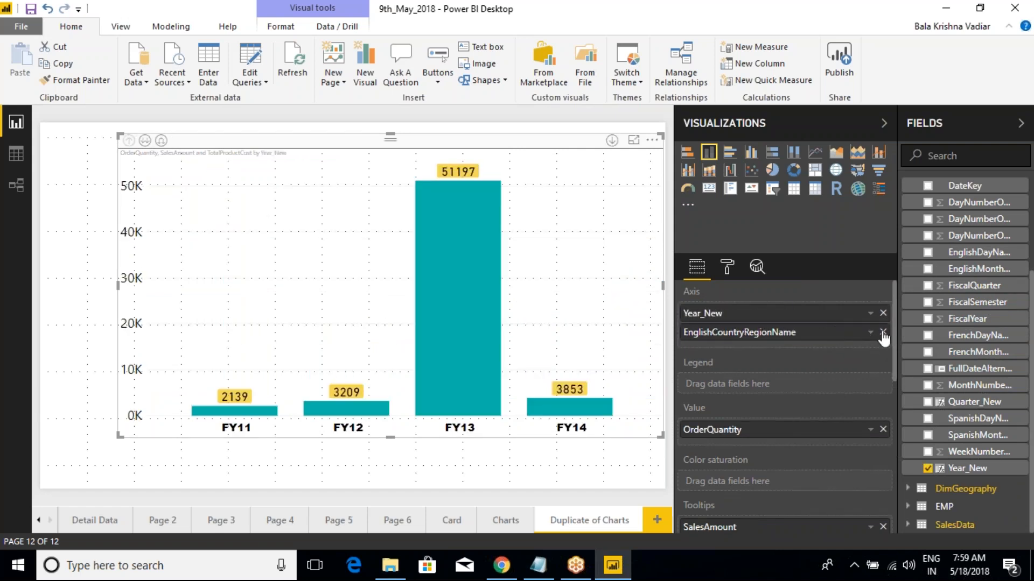
{"action": "left_click", "coordinate": [883, 332]}
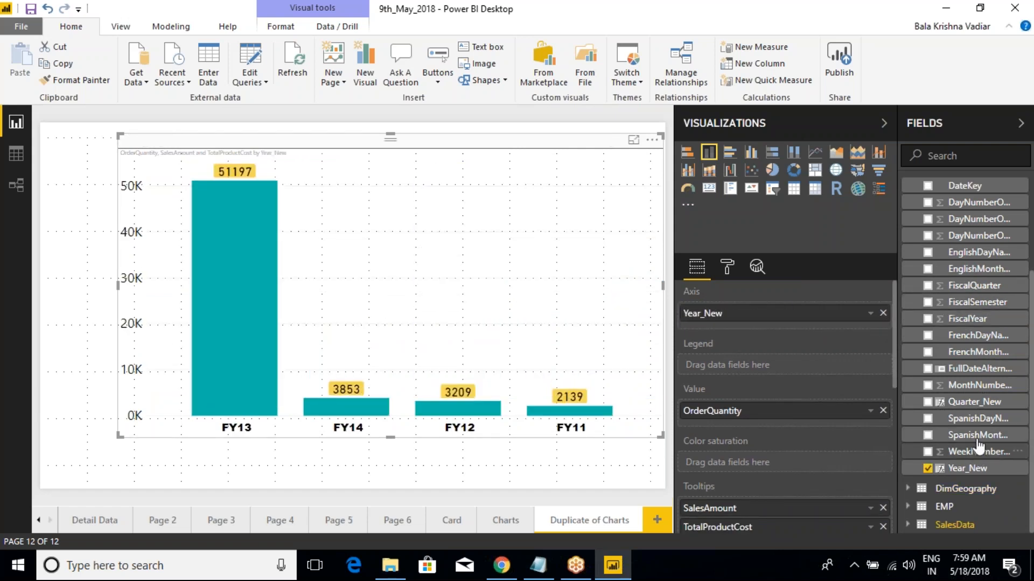
{"action": "left_click_drag", "start_coordinate": [988, 411], "coordinate": [745, 370]}
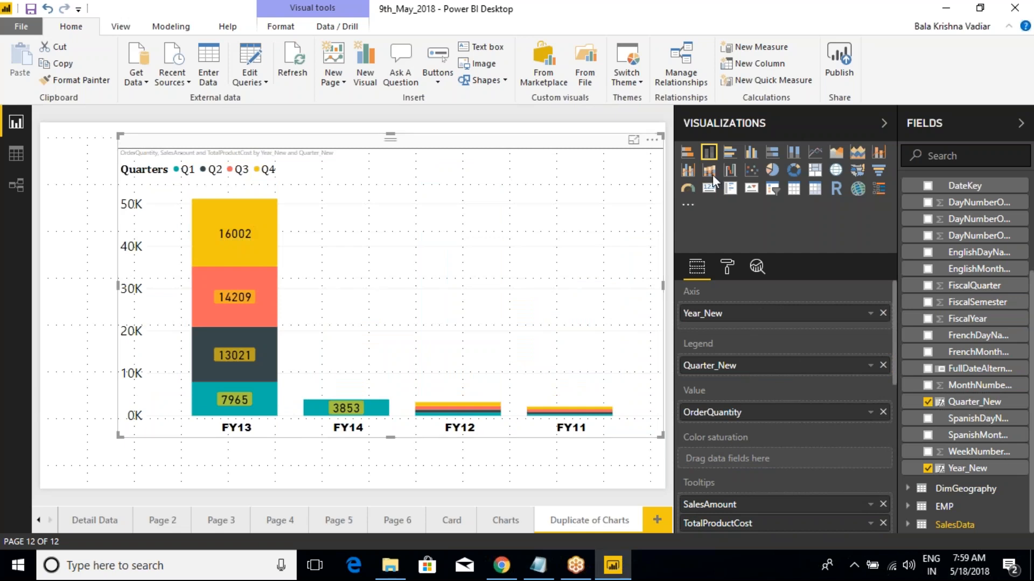
- Convert the year and quarter chart to a clustered column chart, comparing it with the stacked column type
{"action": "left_click", "coordinate": [756, 156]}
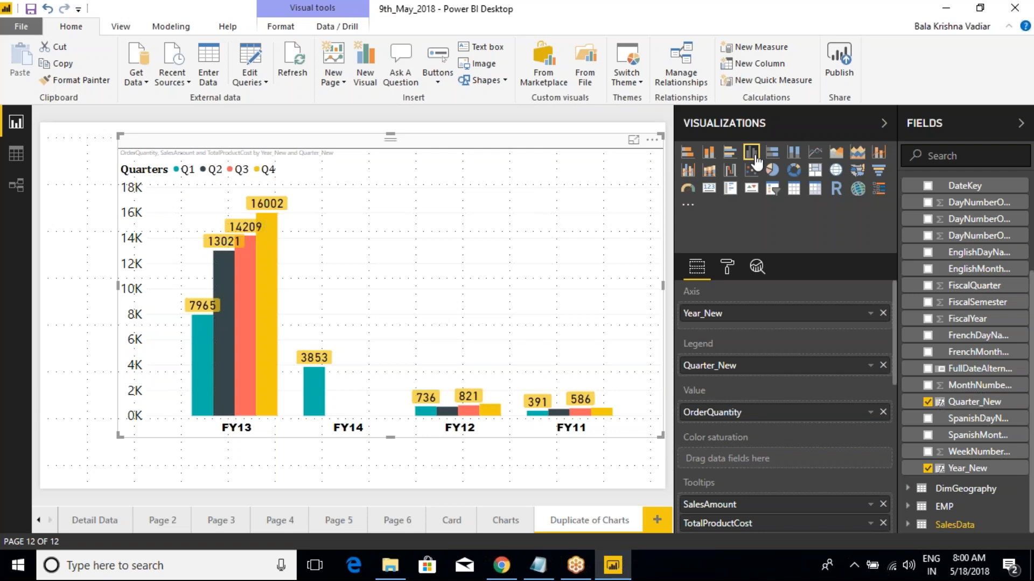
{"action": "left_click", "coordinate": [713, 158]}
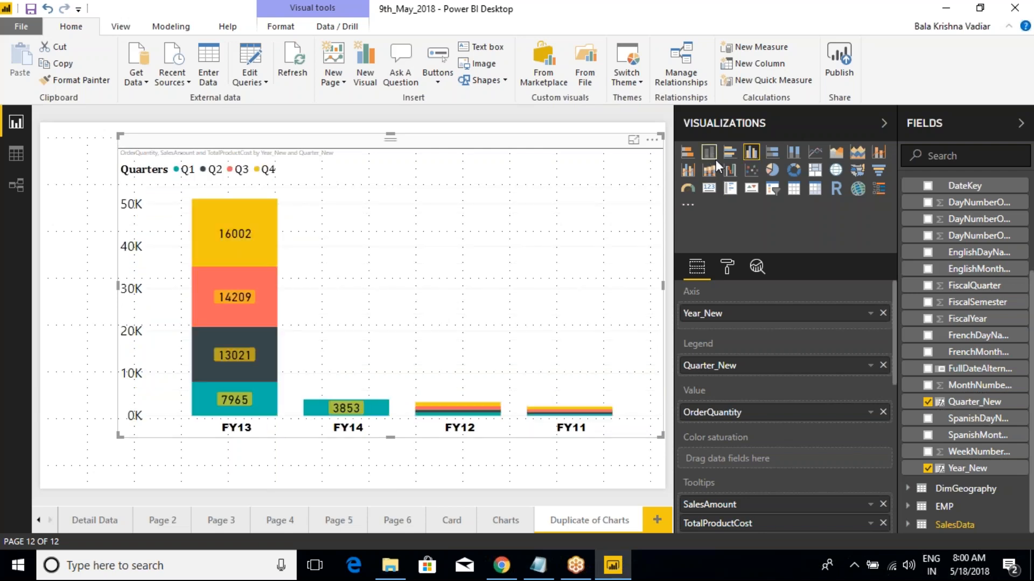
{"action": "left_click", "coordinate": [752, 156]}
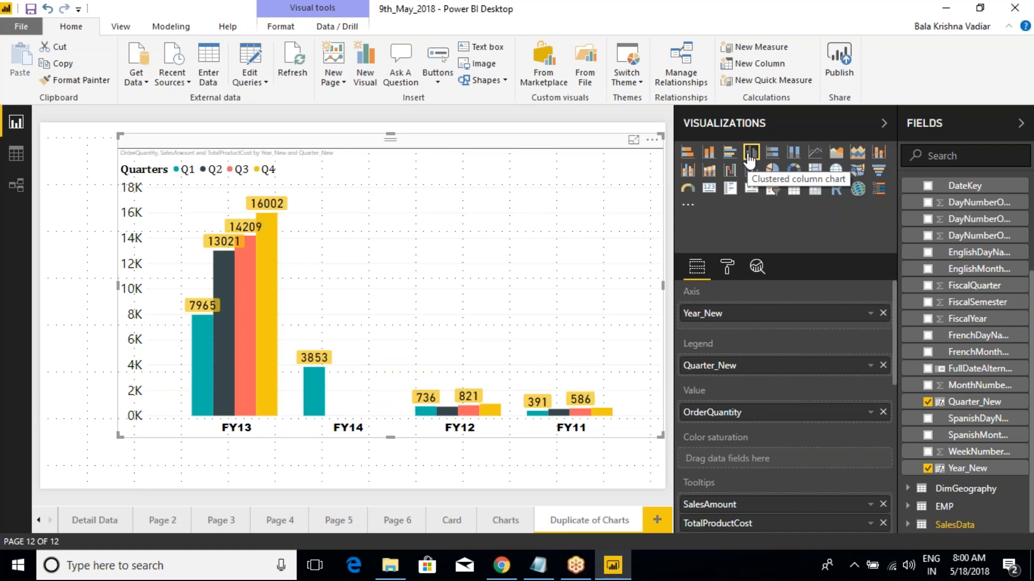
- Mark the FY13, FY14, FY12 and FY11 clusters and their quarter columns with the annotation pen
{"action": "left_click_drag", "start_coordinate": [189, 420], "coordinate": [277, 437]}
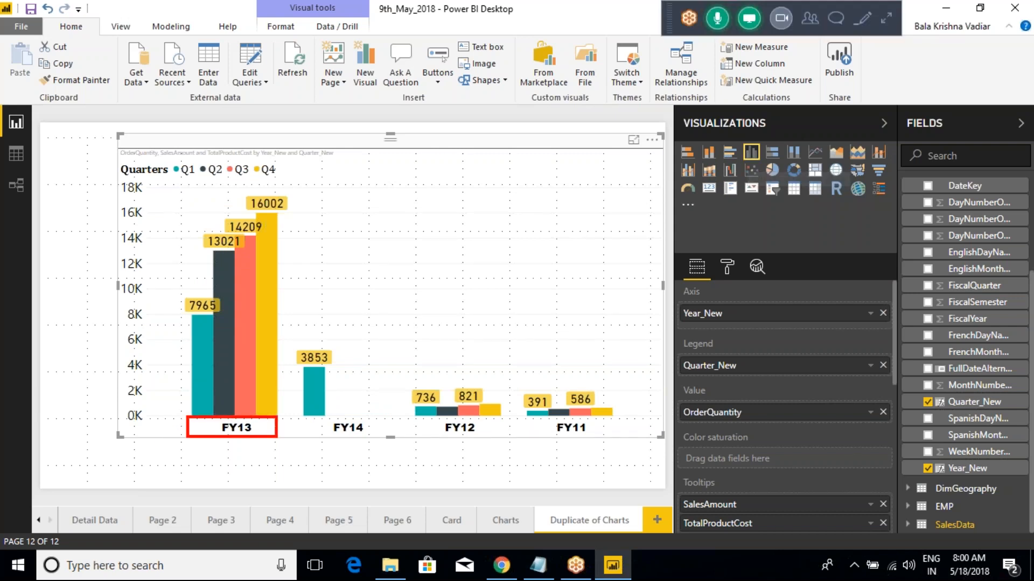
{"action": "left_click_drag", "start_coordinate": [198, 311], "coordinate": [203, 343]}
{"action": "mouse_move", "coordinate": [200, 287]}
{"action": "left_mouse_down"}
{"action": "mouse_move", "coordinate": [202, 317]}
{"action": "mouse_move", "coordinate": [226, 338]}
{"action": "left_mouse_up"}
{"action": "mouse_move", "coordinate": [252, 296]}
{"action": "left_mouse_down"}
{"action": "mouse_move", "coordinate": [251, 333]}
{"action": "mouse_move", "coordinate": [269, 266]}
{"action": "left_mouse_up"}
{"action": "mouse_move", "coordinate": [307, 422]}
{"action": "left_mouse_down"}
{"action": "mouse_move", "coordinate": [367, 431]}
{"action": "mouse_move", "coordinate": [396, 420]}
{"action": "mouse_move", "coordinate": [343, 416]}
{"action": "mouse_move", "coordinate": [344, 371]}
{"action": "mouse_move", "coordinate": [378, 367]}
{"action": "left_mouse_up"}
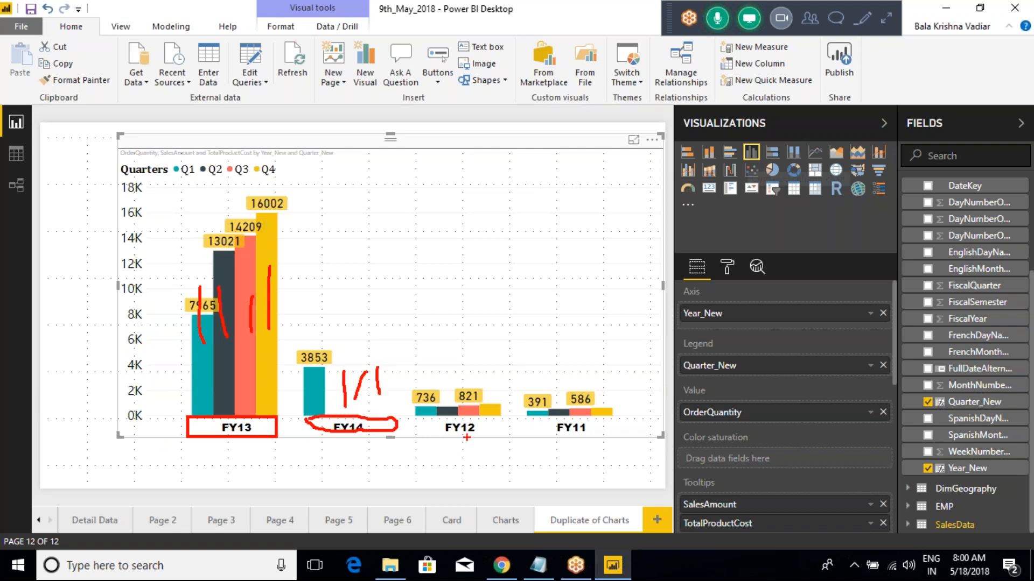
{"action": "left_click_drag", "start_coordinate": [406, 377], "coordinate": [504, 435]}
{"action": "mouse_move", "coordinate": [447, 417]}
{"action": "left_mouse_down"}
{"action": "mouse_move", "coordinate": [450, 404]}
{"action": "mouse_move", "coordinate": [531, 413]}
{"action": "mouse_move", "coordinate": [618, 439]}
{"action": "left_mouse_up"}
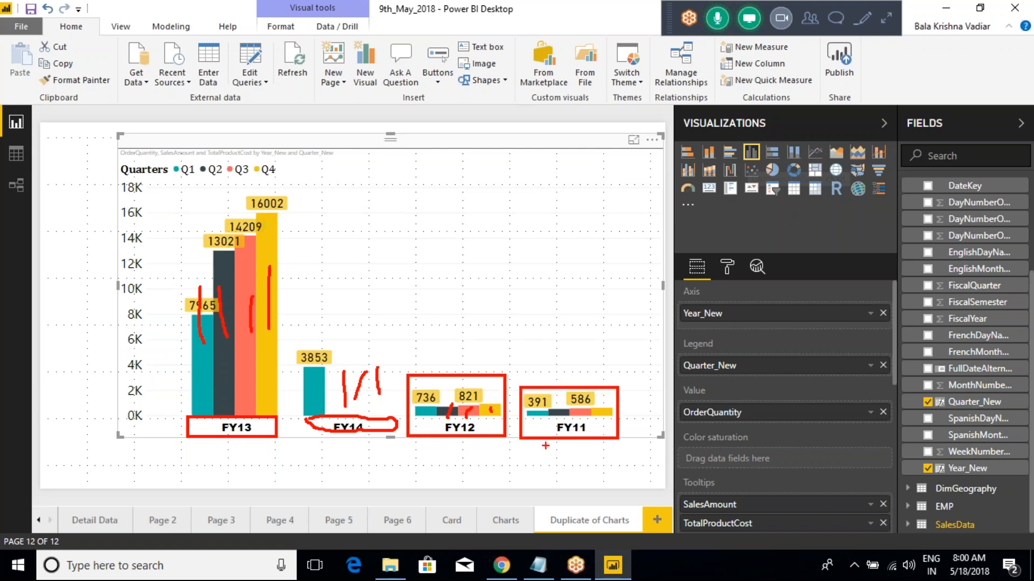
- Clear the pen marks and compare the year and quarter chart as stacked column and clustered bar, ending on the clustered column type
{"action": "key", "text": "Escape"}
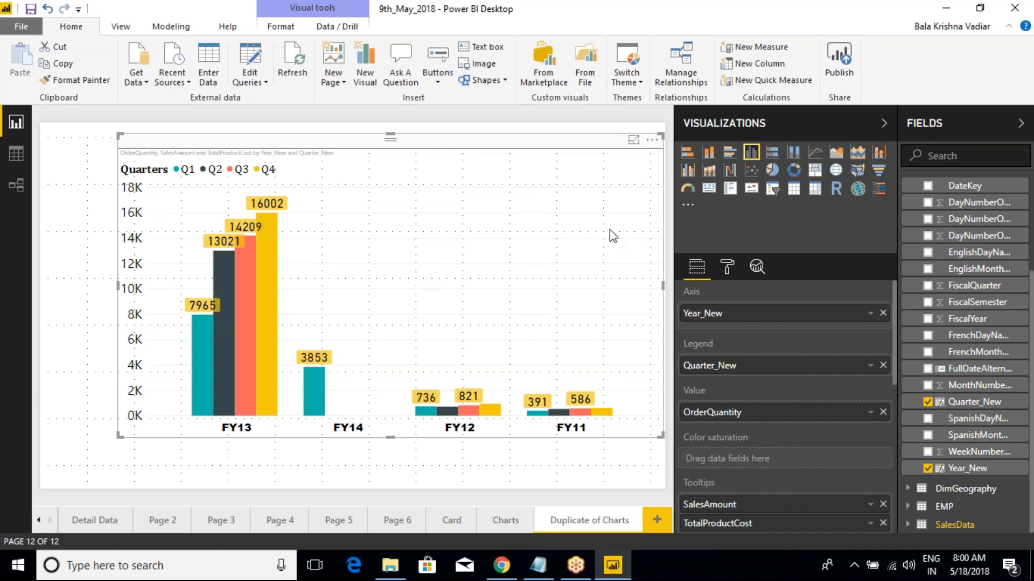
{"action": "left_click", "coordinate": [709, 153]}
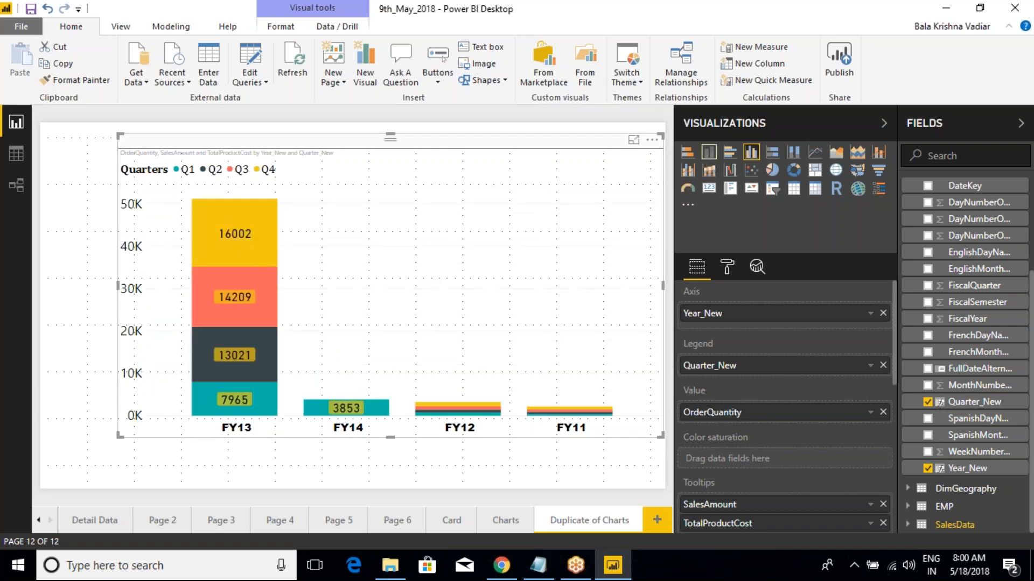
{"action": "left_click", "coordinate": [751, 153]}
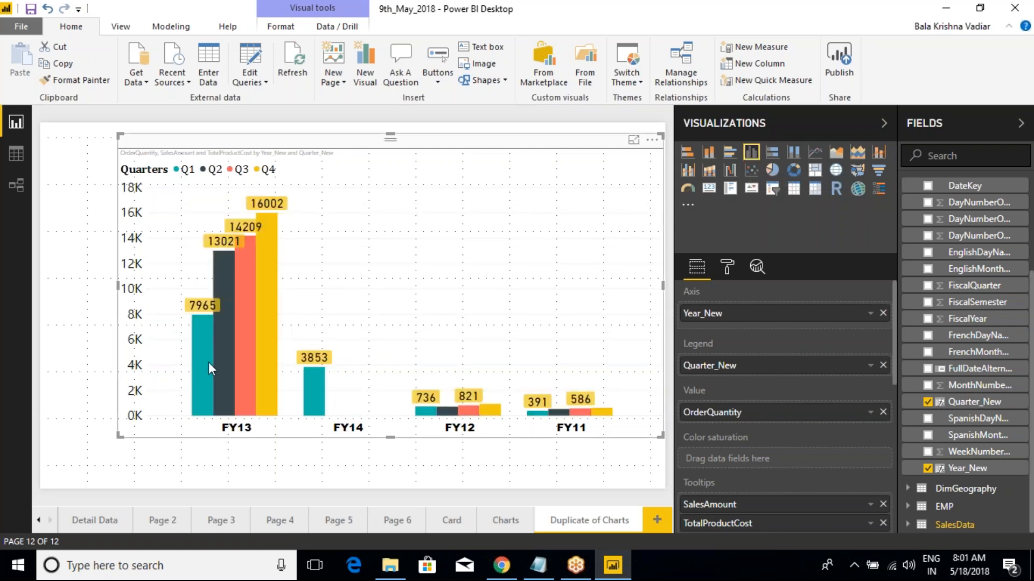
{"action": "mouse_move", "coordinate": [211, 360]}
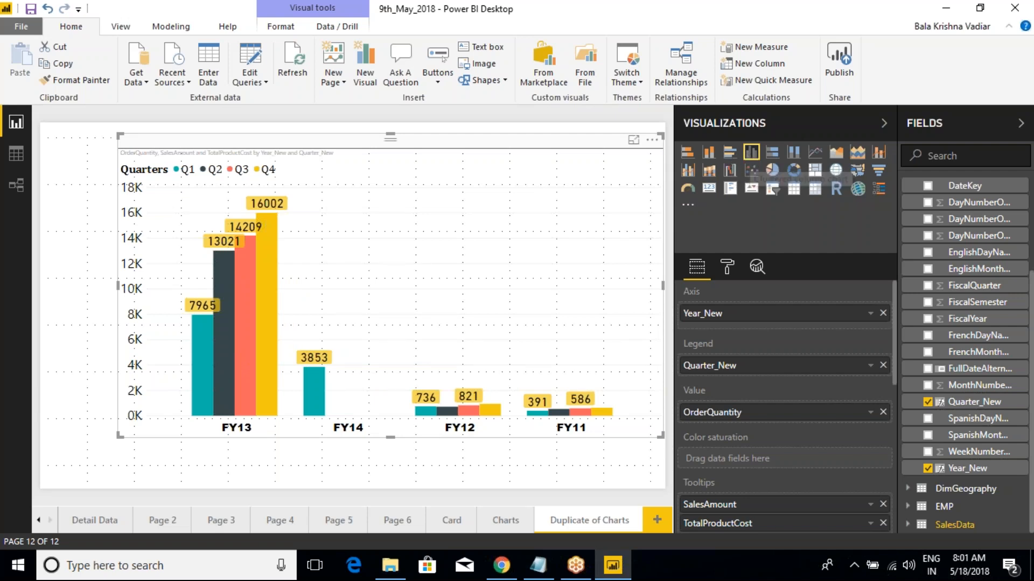
{"action": "left_click", "coordinate": [729, 153]}
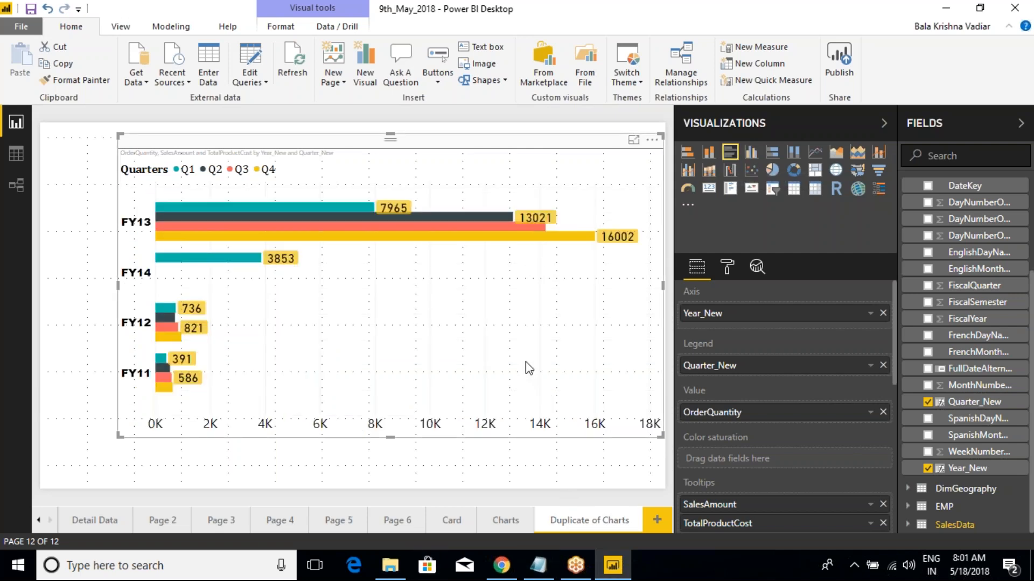
{"action": "left_click", "coordinate": [750, 153]}
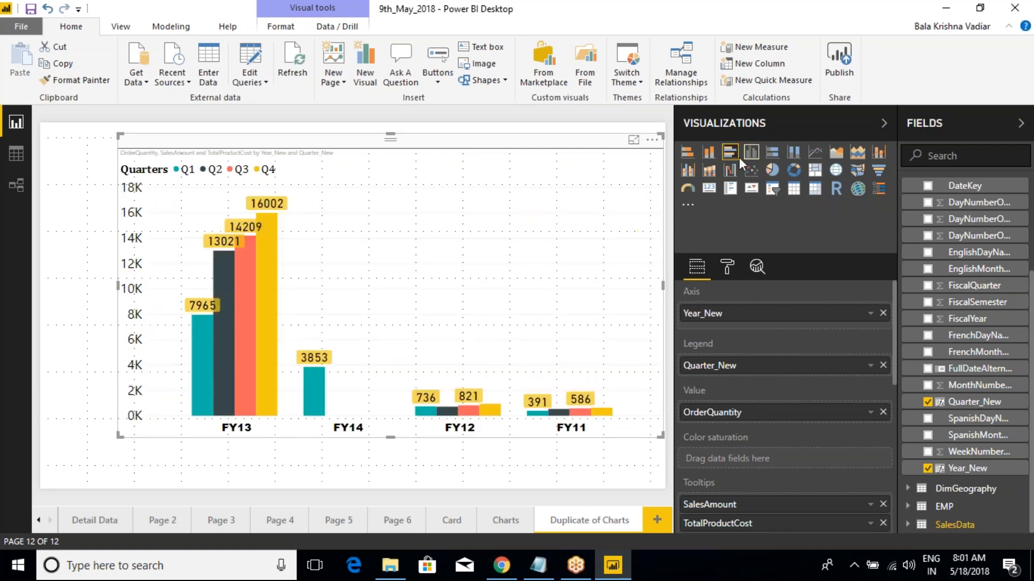
{"action": "left_click", "coordinate": [751, 153]}
- Review the chart's value, color saturation and tooltip assignments and open its formatting options
{"action": "scroll", "coordinate": [731, 363], "scroll_direction": "down", "scroll_amount": 1}
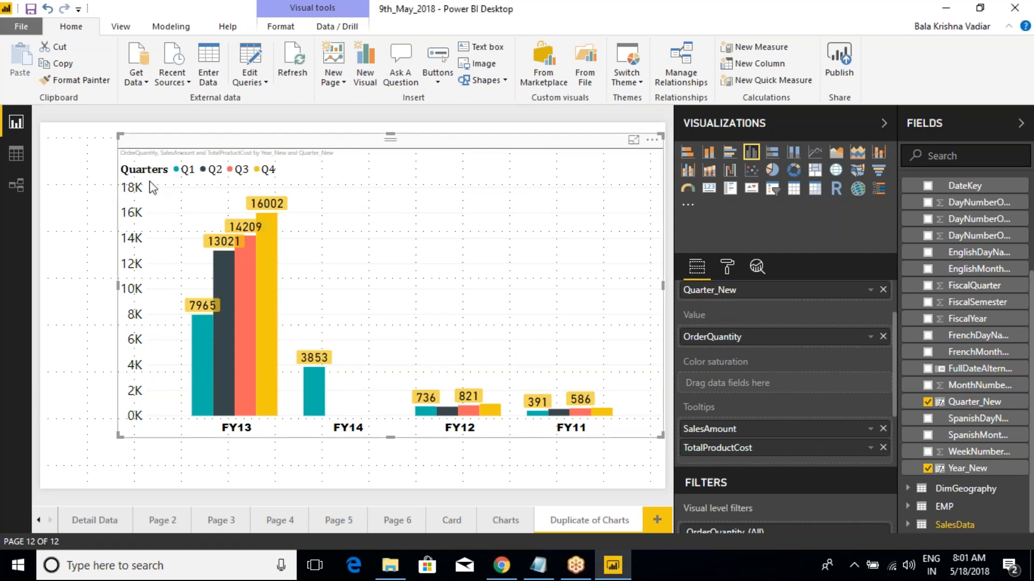
{"action": "left_click", "coordinate": [939, 33]}
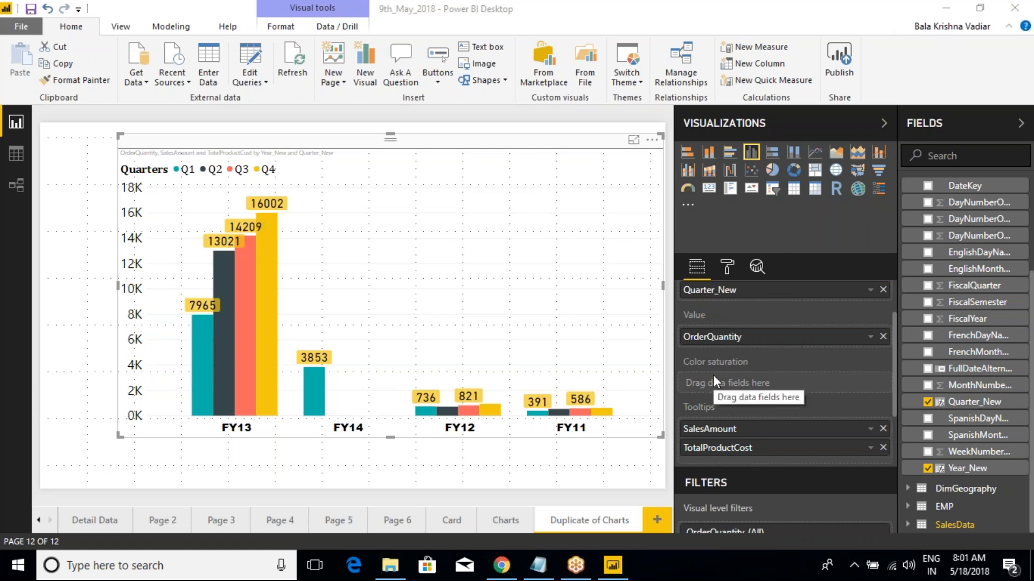
{"action": "scroll", "coordinate": [713, 374], "scroll_direction": "up", "scroll_amount": 2}
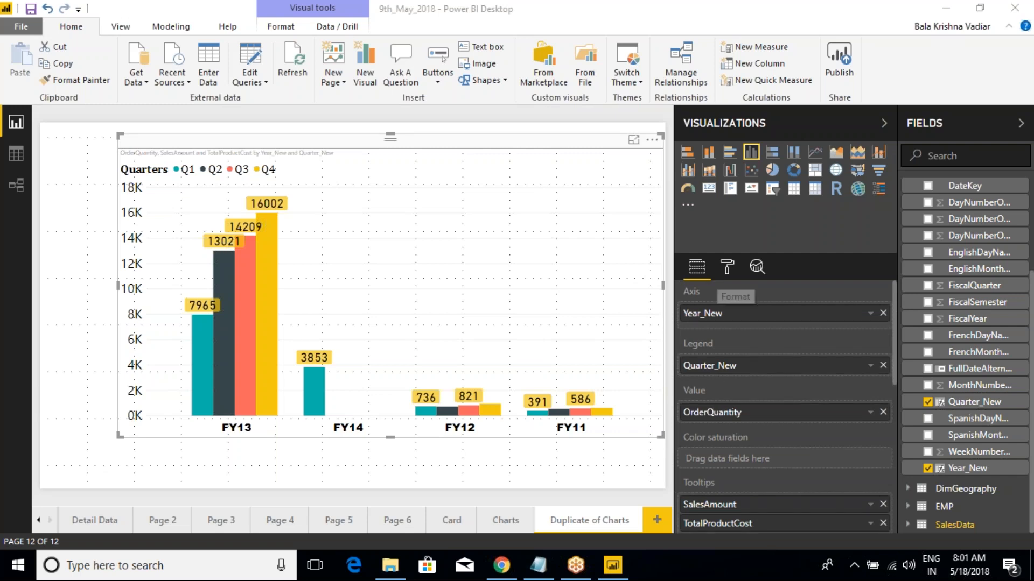
{"action": "left_click", "coordinate": [726, 268]}
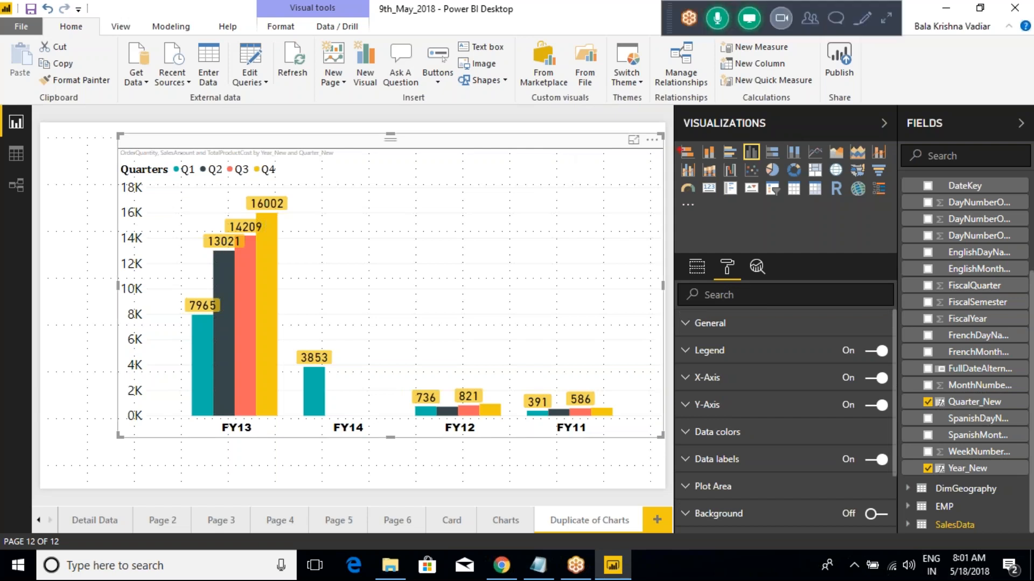
- Box the four stacked and clustered bar and column types in the visualization gallery with the annotation pen, and clear the marks
{"action": "left_click_drag", "start_coordinate": [668, 135], "coordinate": [713, 157]}
{"action": "key", "text": "Escape"}
{"action": "key", "text": "ctrl+2"}
{"action": "left_click_drag", "start_coordinate": [666, 131], "coordinate": [767, 168]}
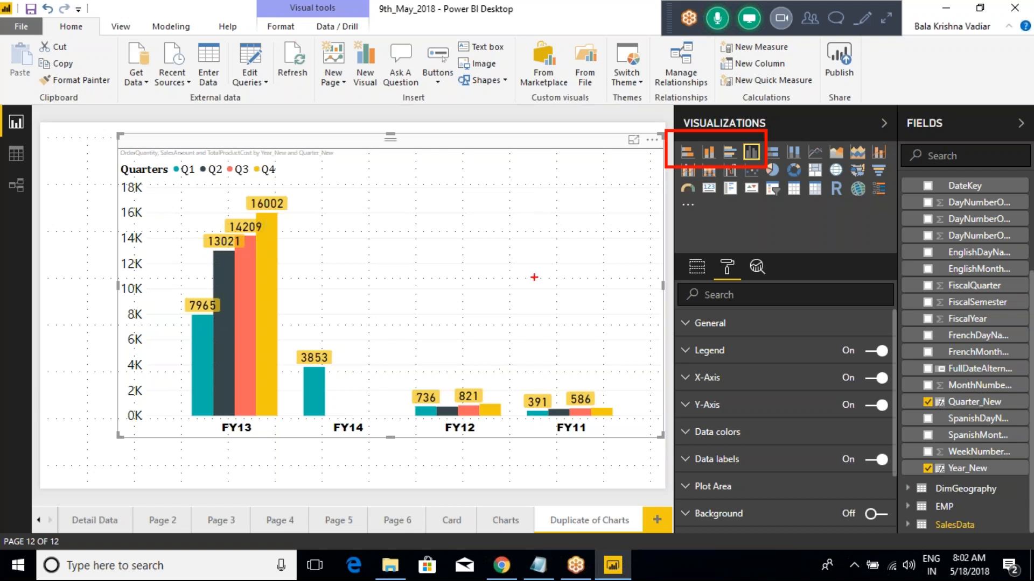
{"action": "left_click_drag", "start_coordinate": [622, 174], "coordinate": [678, 148]}
{"action": "key", "text": "Escape"}
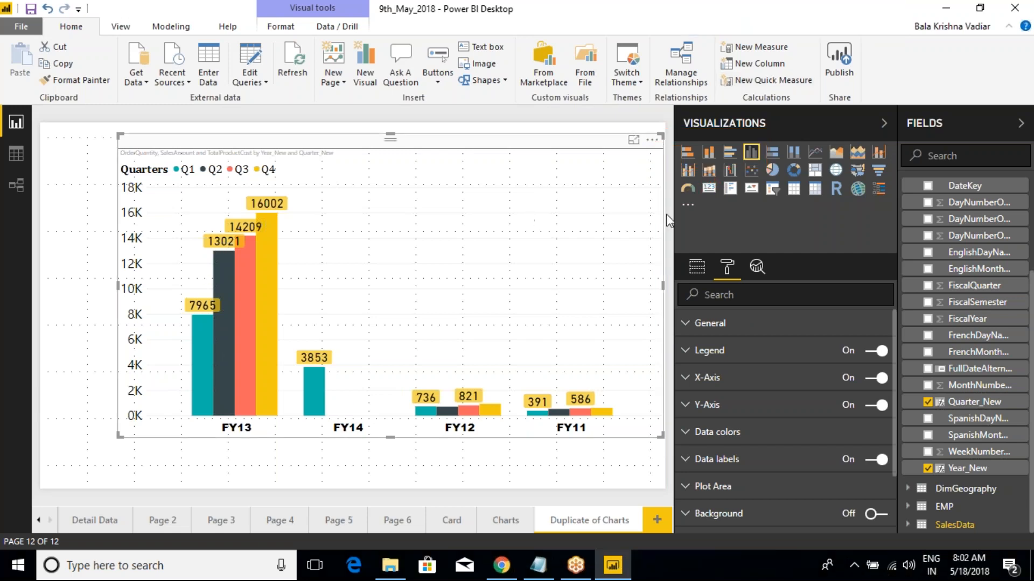
- Convert the chart to a stacked column chart, and highlight the stacked and clustered chart entries in the Class Notes file in Notepad
{"action": "left_click", "coordinate": [709, 153]}
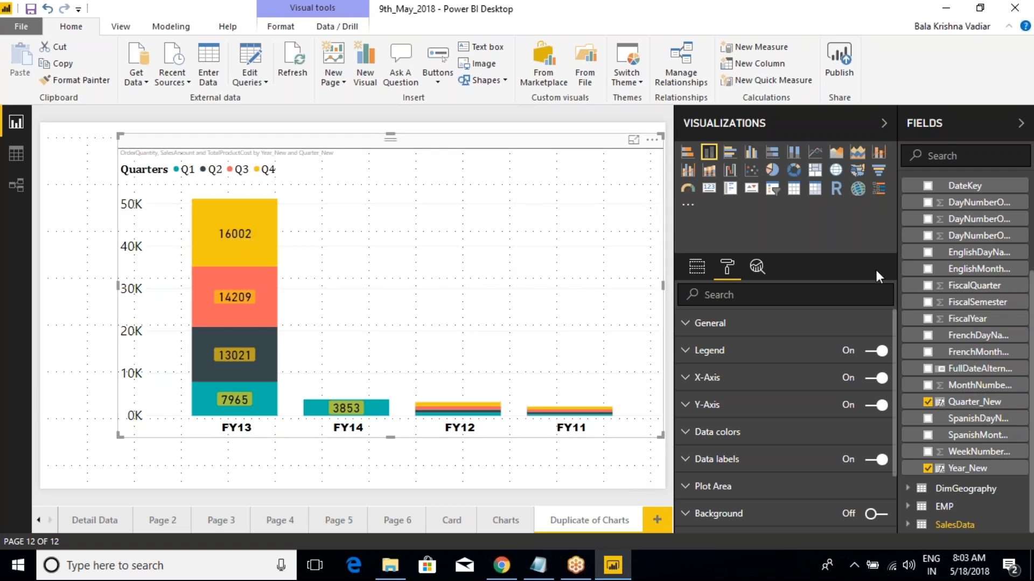
{"action": "left_click", "coordinate": [538, 566]}
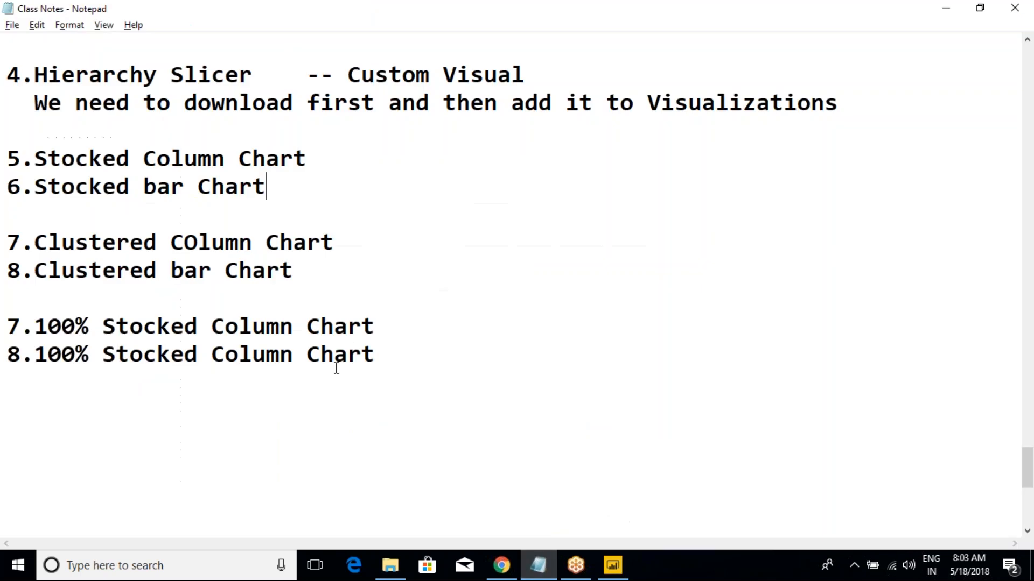
{"action": "left_click", "coordinate": [334, 325]}
{"action": "left_click_drag", "start_coordinate": [388, 360], "coordinate": [7, 326]}
{"action": "left_click", "coordinate": [160, 283]}
{"action": "left_click_drag", "start_coordinate": [316, 280], "coordinate": [8, 161]}
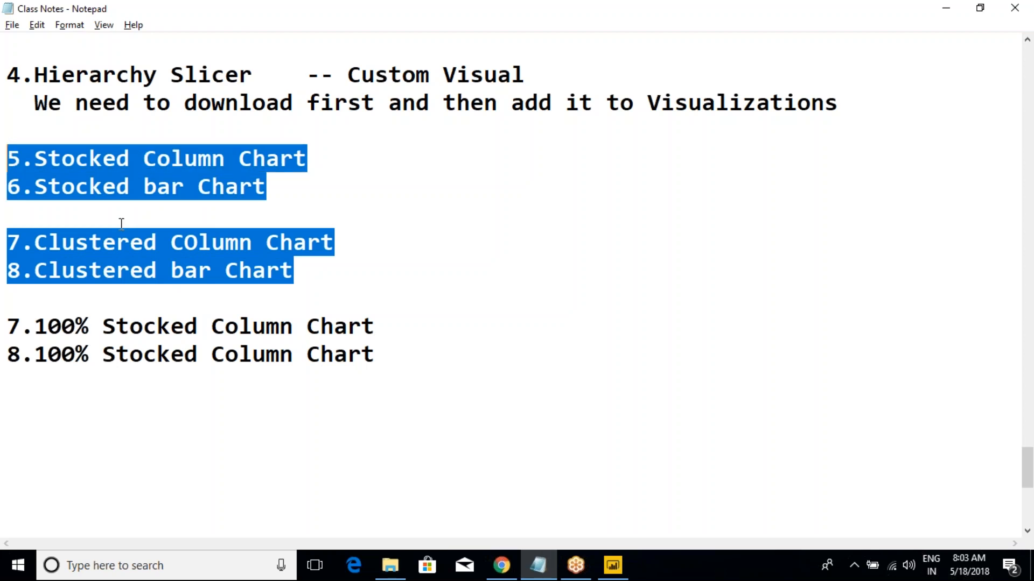
{"action": "left_click", "coordinate": [141, 245]}
{"action": "left_click_drag", "start_coordinate": [375, 361], "coordinate": [166, 296]}
{"action": "left_click", "coordinate": [167, 297]}
{"action": "left_click_drag", "start_coordinate": [311, 277], "coordinate": [7, 158]}
{"action": "left_click", "coordinate": [145, 205]}
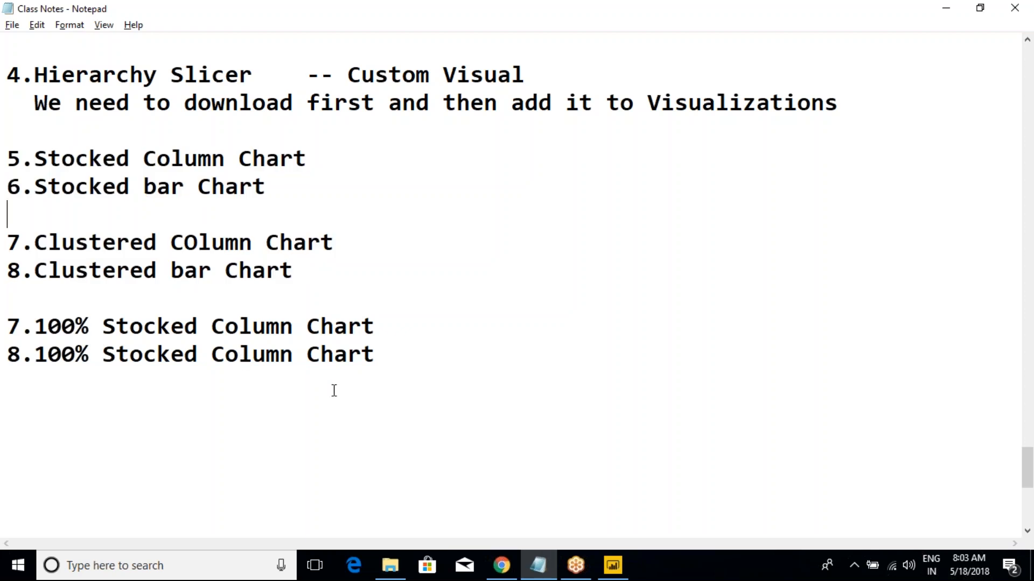
- Read through the two 100% chart entries in the class notes, glancing back at the Power BI chart
{"action": "left_click_drag", "start_coordinate": [20, 325], "coordinate": [254, 326]}
{"action": "left_click", "coordinate": [261, 326]}
{"action": "left_click", "coordinate": [8, 354]}
{"action": "left_click_drag", "start_coordinate": [11, 353], "coordinate": [195, 351]}
{"action": "left_click", "coordinate": [347, 354]}
{"action": "key", "text": "alt+Tab"}
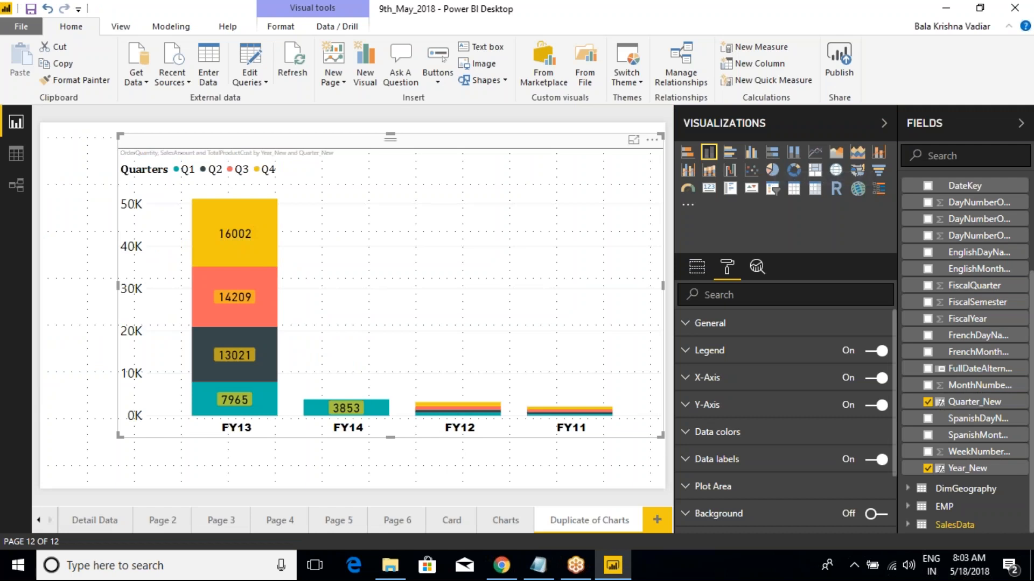
{"action": "key", "text": "alt+Tab"}
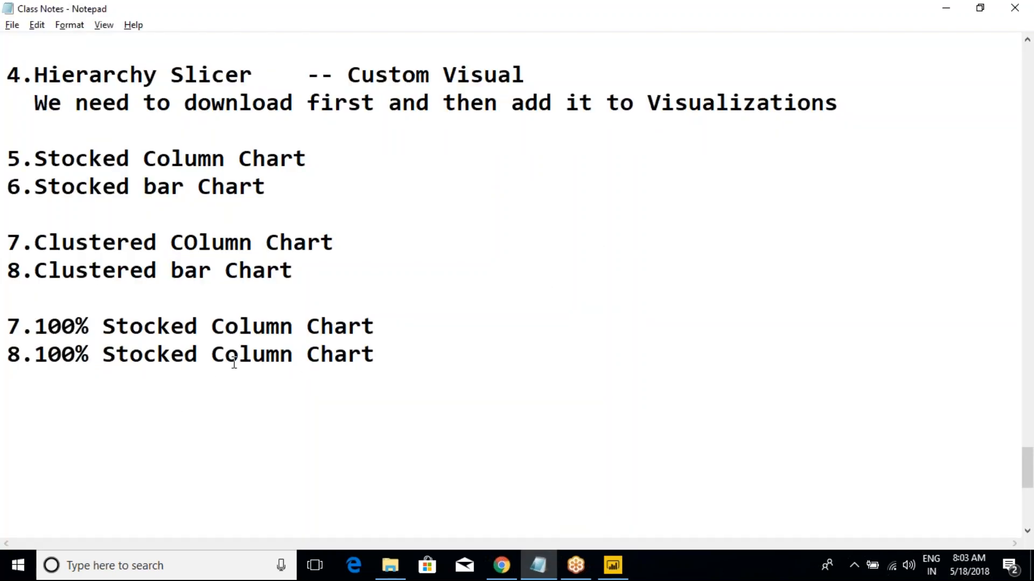
- Correct entry 8 in the class notes to read "8.100% Stocked Bar Chart", and highlight "100%" in the entry above it
{"action": "left_click_drag", "start_coordinate": [211, 354], "coordinate": [300, 358]}
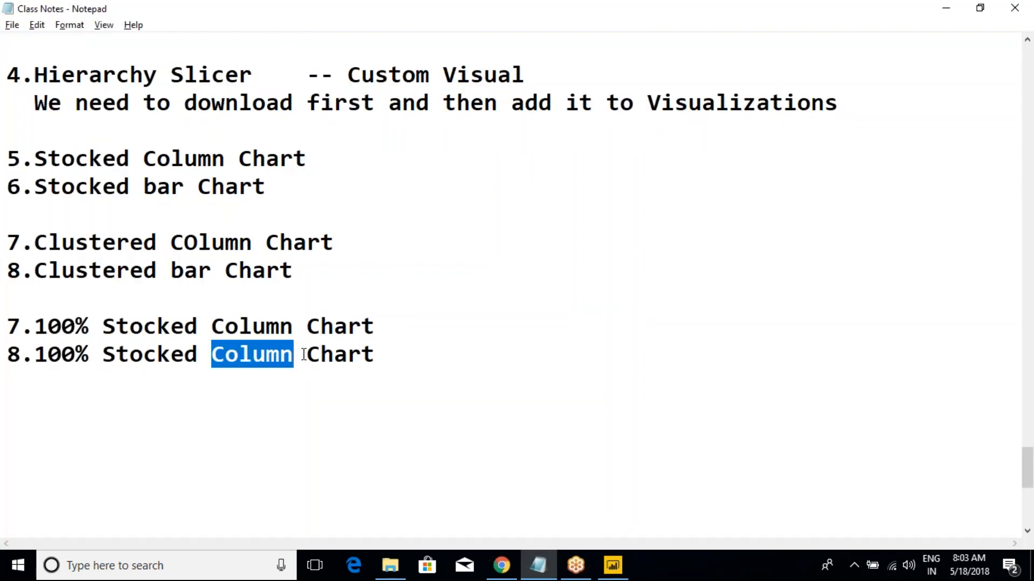
{"action": "type", "text": "Bar"}
{"action": "left_click", "coordinate": [360, 364]}
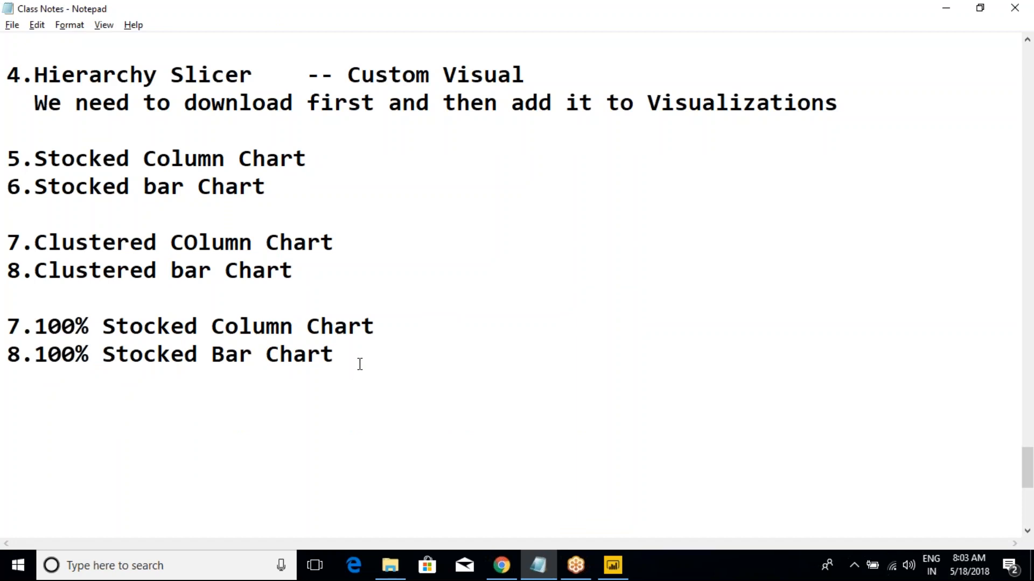
{"action": "left_click", "coordinate": [377, 327]}
{"action": "left_click", "coordinate": [36, 326]}
{"action": "left_click_drag", "start_coordinate": [36, 326], "coordinate": [88, 326]}
{"action": "left_click", "coordinate": [89, 326]}
- Switch back to Power BI Desktop and remove Quarter_New from the chart's legend
{"action": "left_click", "coordinate": [613, 566]}
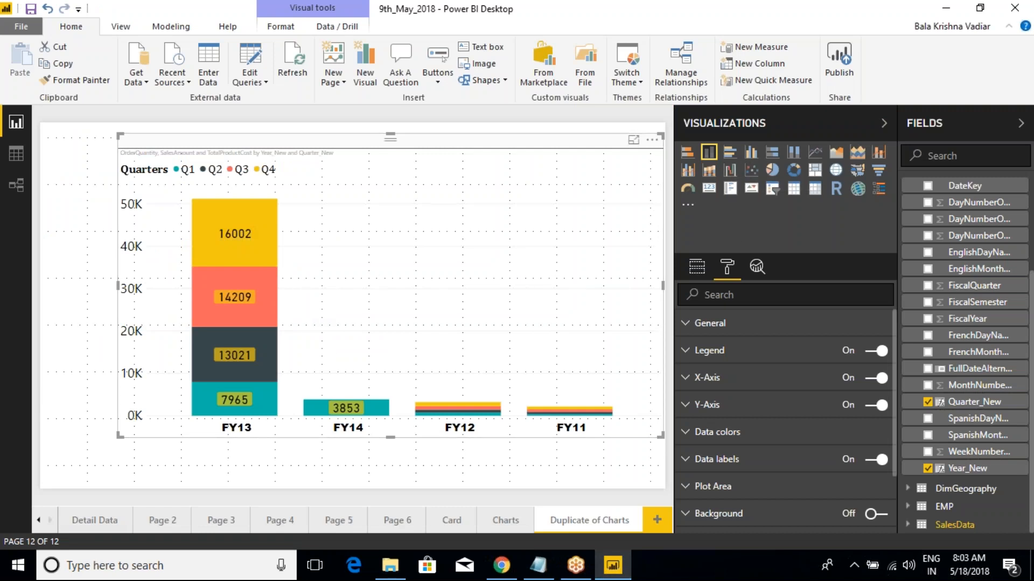
{"action": "left_click", "coordinate": [697, 267]}
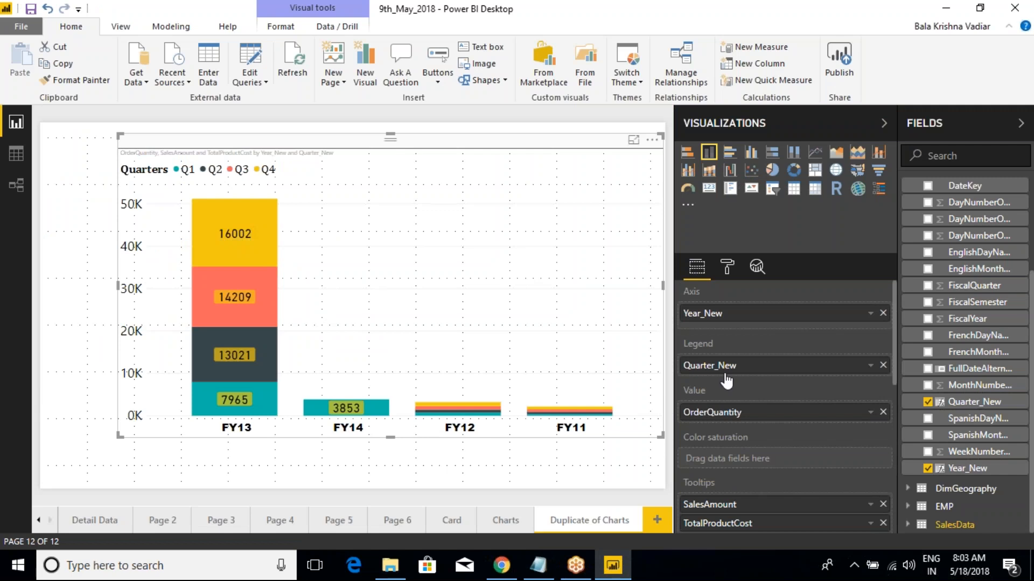
{"action": "left_click", "coordinate": [883, 366]}
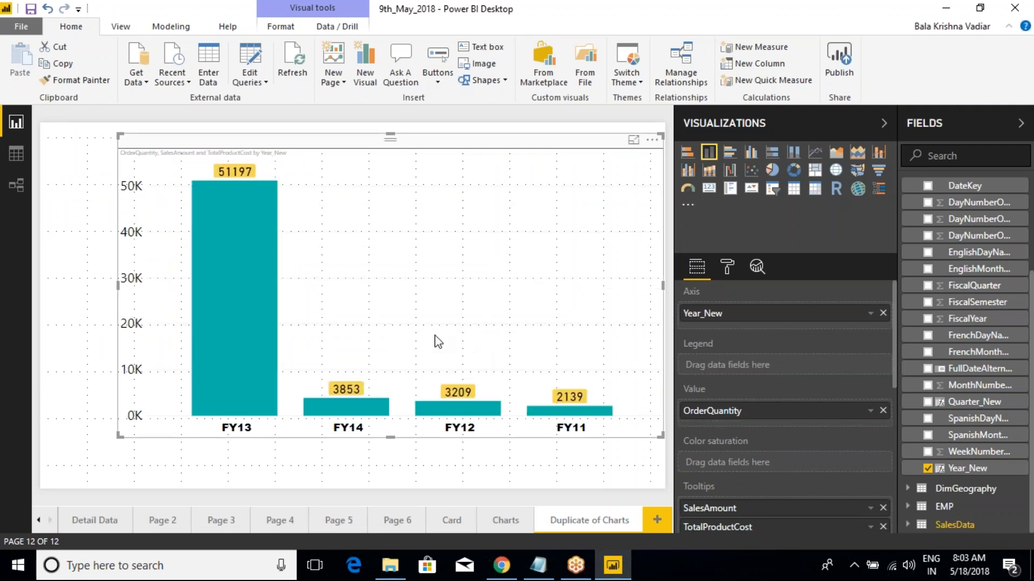
- Box the FY13 column with the annotation pen and label its base 0 and its peak 100%
{"action": "mouse_move", "coordinate": [190, 183]}
{"action": "left_mouse_down"}
{"action": "mouse_move", "coordinate": [238, 202]}
{"action": "mouse_move", "coordinate": [295, 387]}
{"action": "mouse_move", "coordinate": [278, 422]}
{"action": "left_mouse_up"}
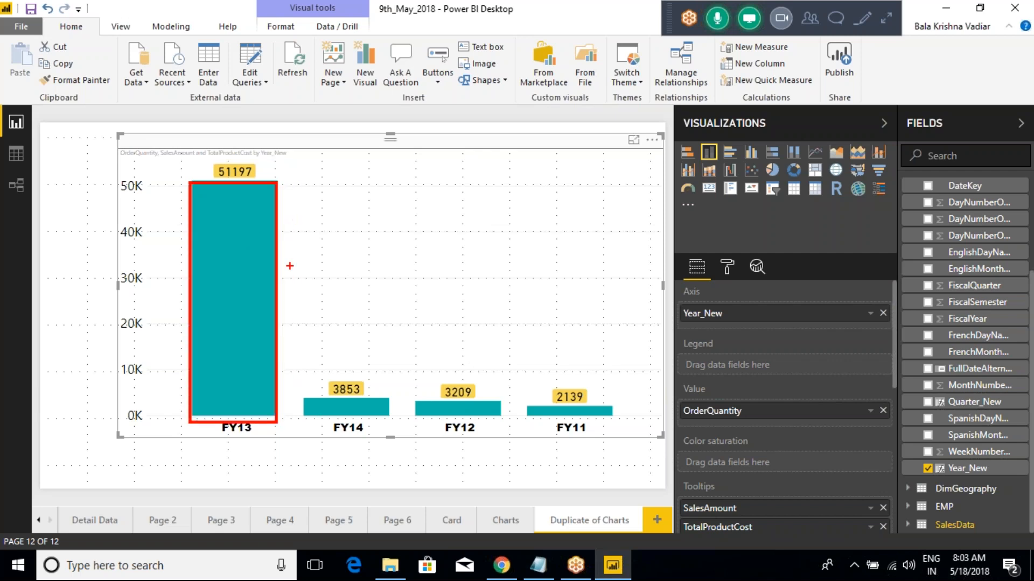
{"action": "left_click_drag", "start_coordinate": [294, 431], "coordinate": [295, 422]}
{"action": "mouse_move", "coordinate": [281, 175]}
{"action": "left_mouse_down"}
{"action": "mouse_move", "coordinate": [292, 185]}
{"action": "mouse_move", "coordinate": [312, 178]}
{"action": "left_mouse_up"}
{"action": "left_click_drag", "start_coordinate": [335, 172], "coordinate": [322, 197]}
{"action": "left_click_drag", "start_coordinate": [313, 177], "coordinate": [322, 178]}
{"action": "left_click", "coordinate": [352, 187]}
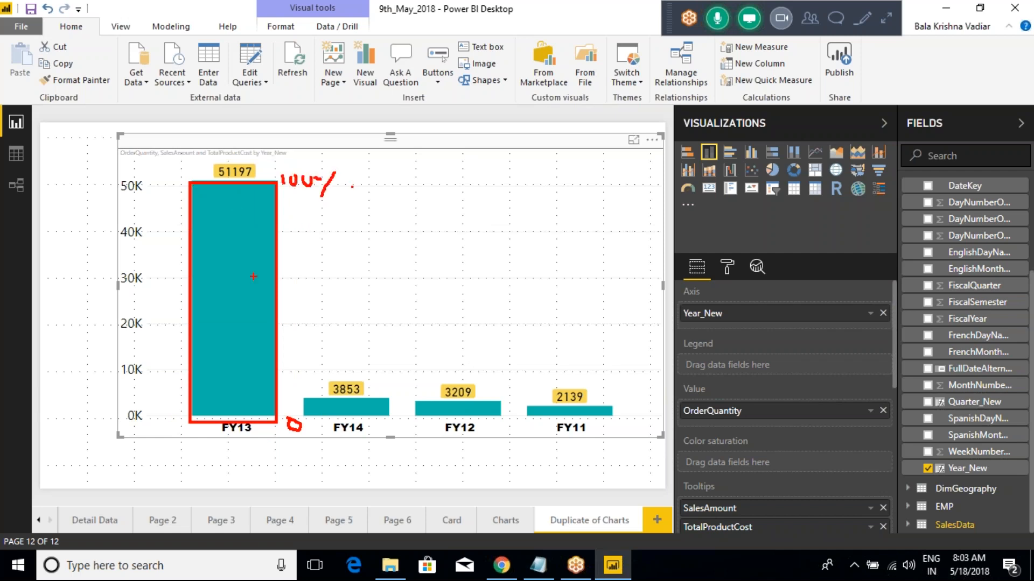
- Handwrite the percentage marks beside the FY14, FY12 and FY11 columns with the annotation pen, labelling the FY14 base 0
{"action": "mouse_move", "coordinate": [393, 418]}
{"action": "left_mouse_down"}
{"action": "mouse_move", "coordinate": [387, 425]}
{"action": "mouse_move", "coordinate": [399, 420]}
{"action": "left_mouse_up"}
{"action": "left_click_drag", "start_coordinate": [407, 389], "coordinate": [407, 393]}
{"action": "mouse_move", "coordinate": [496, 384]}
{"action": "left_mouse_down"}
{"action": "mouse_move", "coordinate": [486, 387]}
{"action": "mouse_move", "coordinate": [497, 408]}
{"action": "left_mouse_up"}
{"action": "left_click_drag", "start_coordinate": [604, 385], "coordinate": [609, 399]}
{"action": "left_click", "coordinate": [638, 396]}
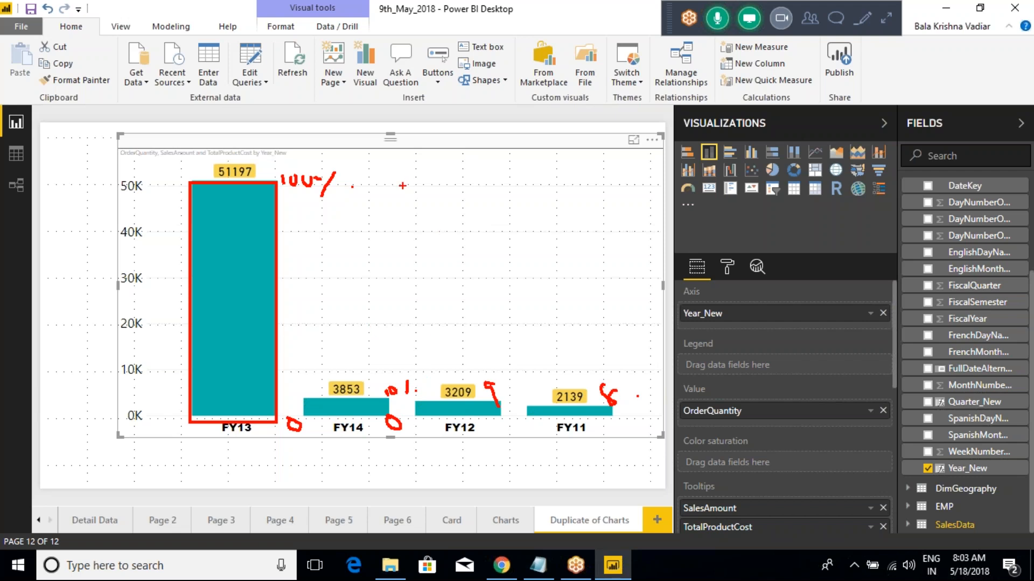
- Draw boxes over the empty space above the FY12, FY11 and FY14 columns, and clear all annotations
{"action": "left_click_drag", "start_coordinate": [405, 183], "coordinate": [465, 346]}
{"action": "key", "text": "ctrl+z"}
{"action": "left_click_drag", "start_coordinate": [403, 183], "coordinate": [501, 394]}
{"action": "left_click_drag", "start_coordinate": [530, 184], "coordinate": [575, 355]}
{"action": "key", "text": "ctrl+z"}
{"action": "mouse_move", "coordinate": [528, 184]}
{"action": "left_mouse_down"}
{"action": "mouse_move", "coordinate": [605, 377]}
{"action": "mouse_move", "coordinate": [608, 401]}
{"action": "mouse_move", "coordinate": [571, 403]}
{"action": "left_mouse_up"}
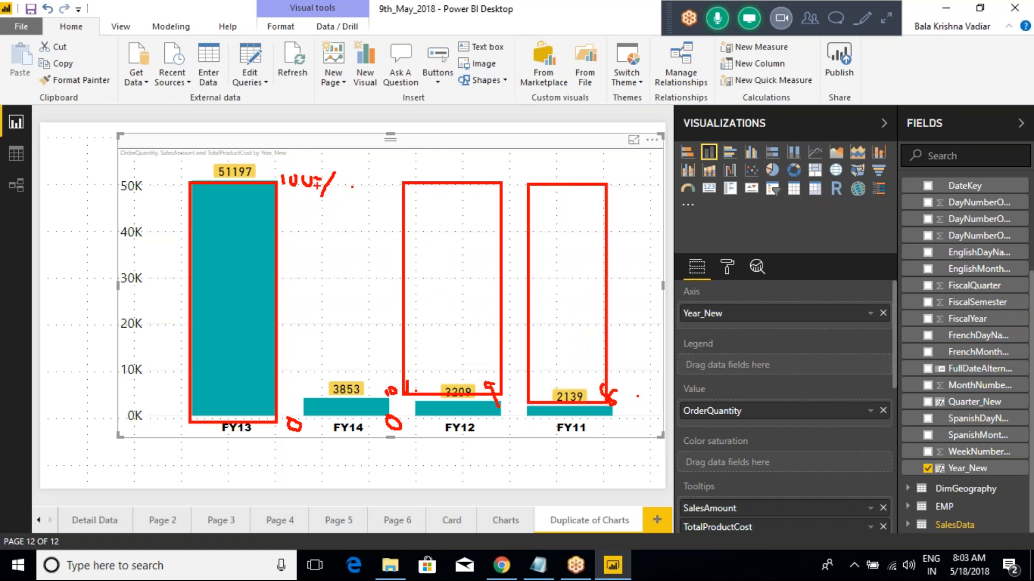
{"action": "left_click_drag", "start_coordinate": [296, 184], "coordinate": [391, 395]}
{"action": "key", "text": "Escape"}
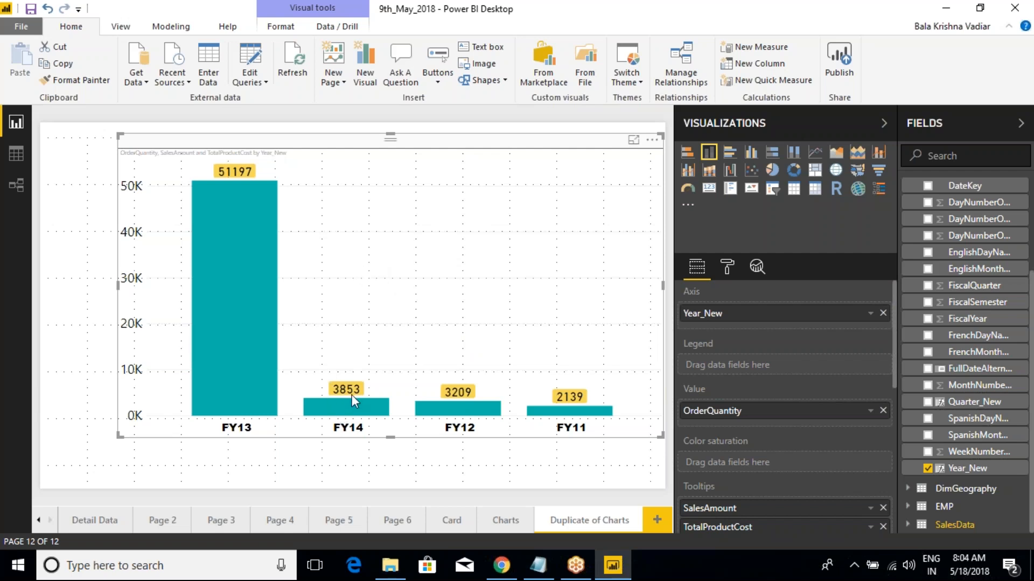
- Highlight the FY13 and FY14 columns of the chart in turn, and clear the selection
{"action": "left_click", "coordinate": [270, 299]}
{"action": "left_click", "coordinate": [369, 402]}
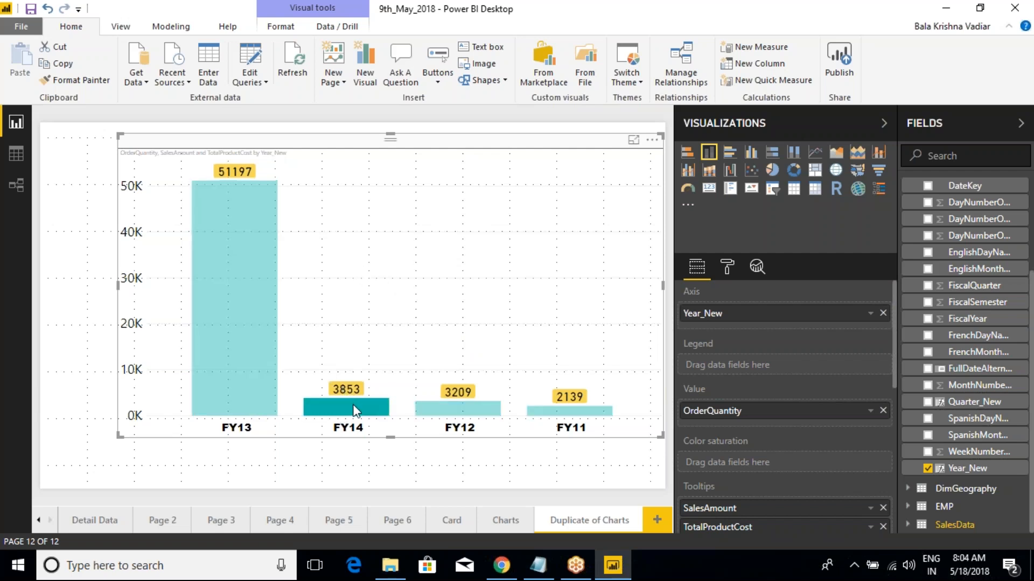
{"action": "left_click", "coordinate": [344, 413]}
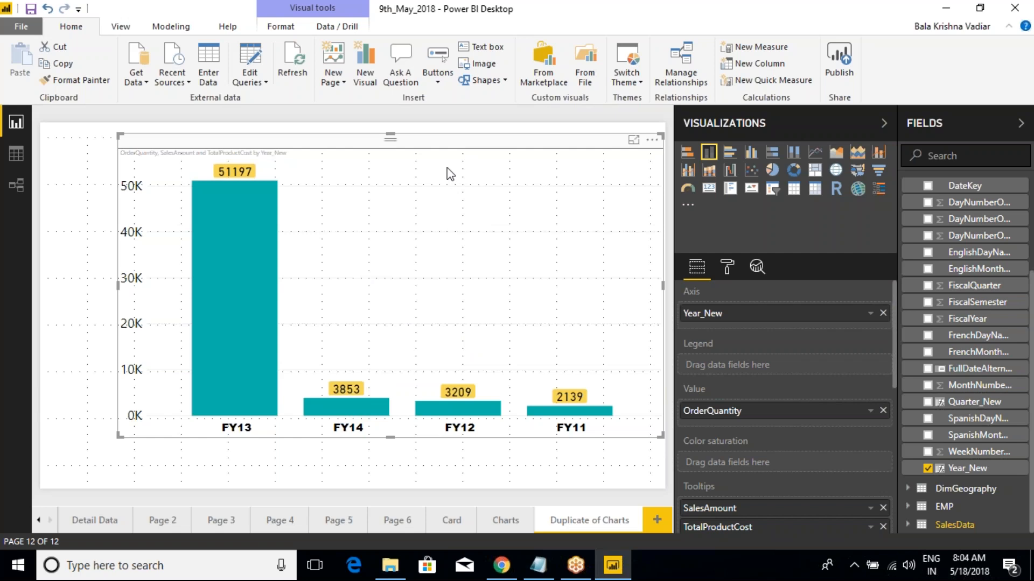
- Frame all four year columns with the annotation pen, and box the gaps above FY14, FY12 and FY11 up to FY13's height
{"action": "key", "text": "ctrl+2"}
{"action": "mouse_move", "coordinate": [192, 183]}
{"action": "left_mouse_down"}
{"action": "mouse_move", "coordinate": [580, 381]}
{"action": "mouse_move", "coordinate": [611, 414]}
{"action": "left_mouse_up"}
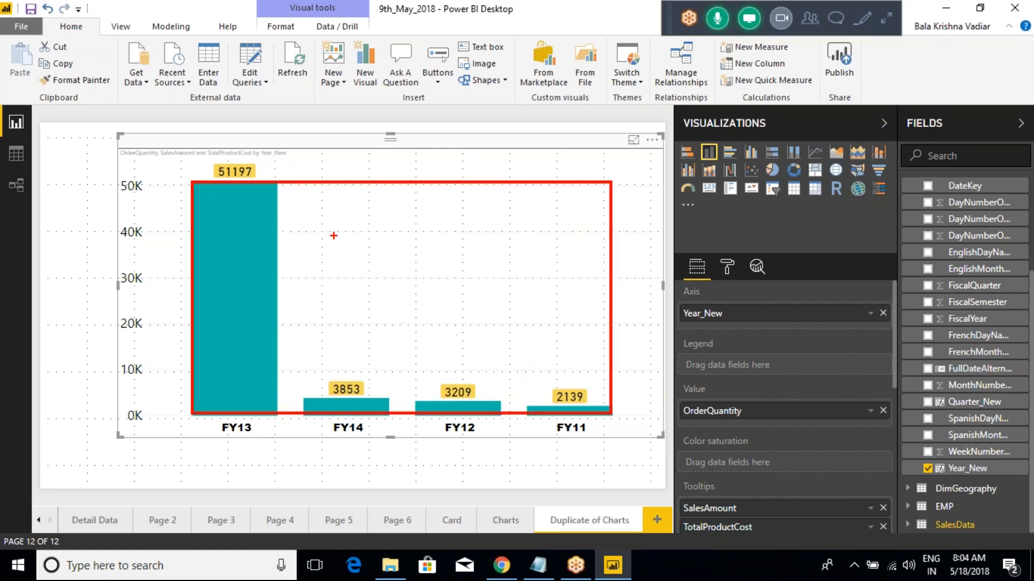
{"action": "left_click_drag", "start_coordinate": [295, 191], "coordinate": [381, 391]}
{"action": "mouse_move", "coordinate": [404, 182]}
{"action": "left_mouse_down"}
{"action": "mouse_move", "coordinate": [484, 404]}
{"action": "mouse_move", "coordinate": [496, 403]}
{"action": "left_mouse_up"}
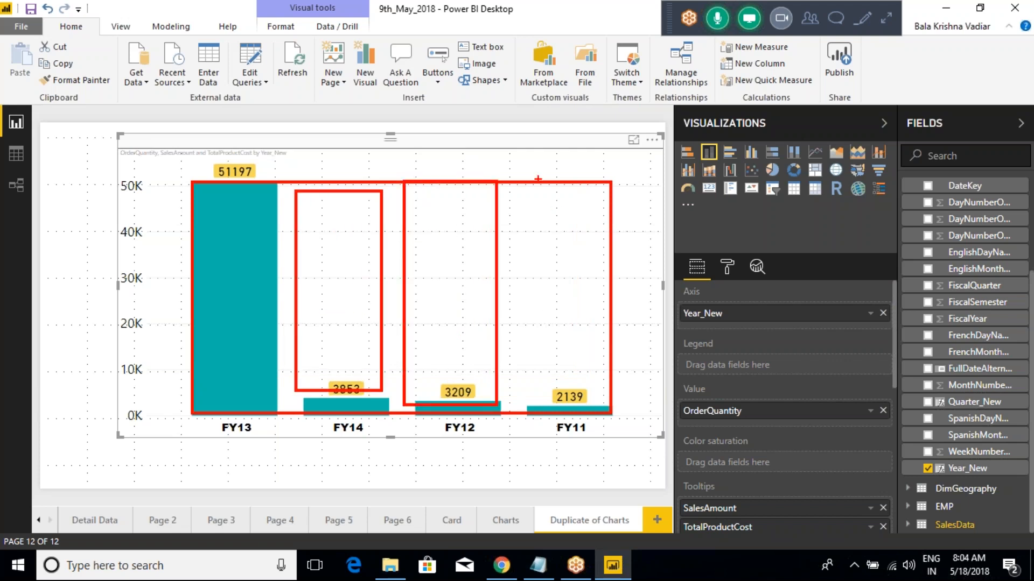
{"action": "mouse_move", "coordinate": [527, 183]}
{"action": "left_mouse_down"}
{"action": "mouse_move", "coordinate": [573, 399]}
{"action": "mouse_move", "coordinate": [536, 385]}
{"action": "left_mouse_up"}
{"action": "key", "text": "ctrl+z"}
{"action": "left_click_drag", "start_coordinate": [525, 184], "coordinate": [590, 409]}
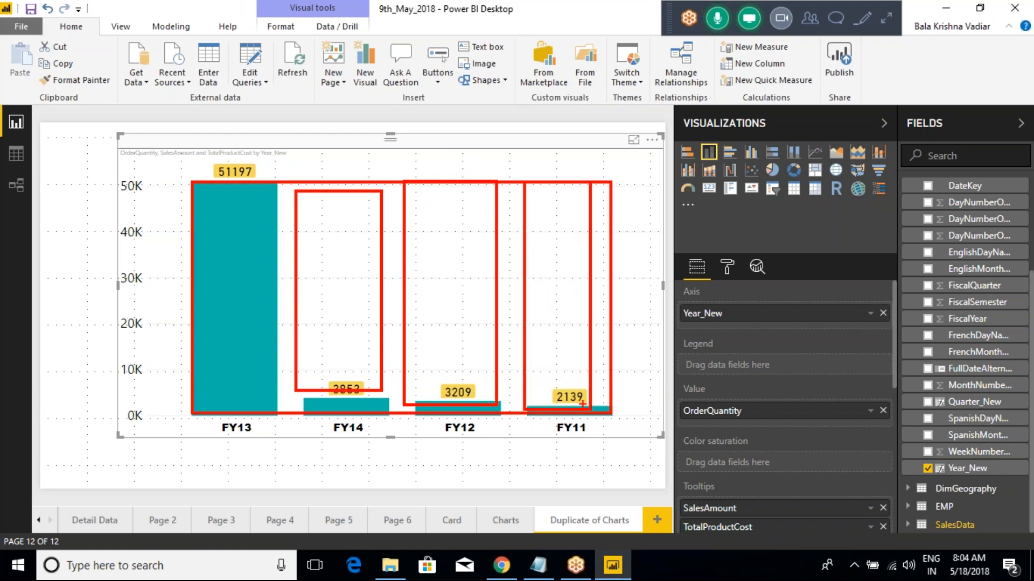
- Clear the annotations and convert the chart to a 100% stacked column chart
{"action": "key", "text": "Escape"}
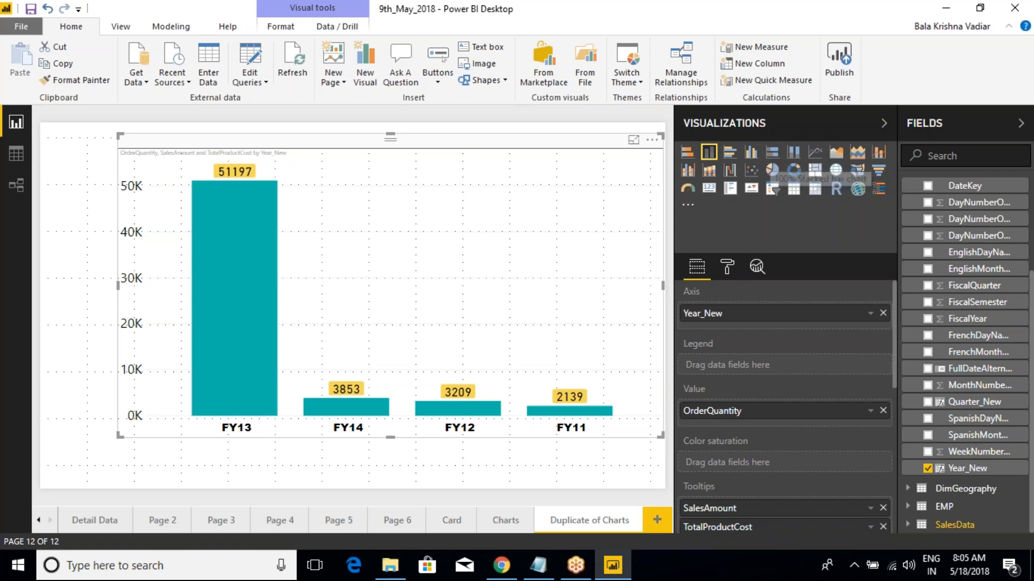
{"action": "left_click", "coordinate": [793, 153]}
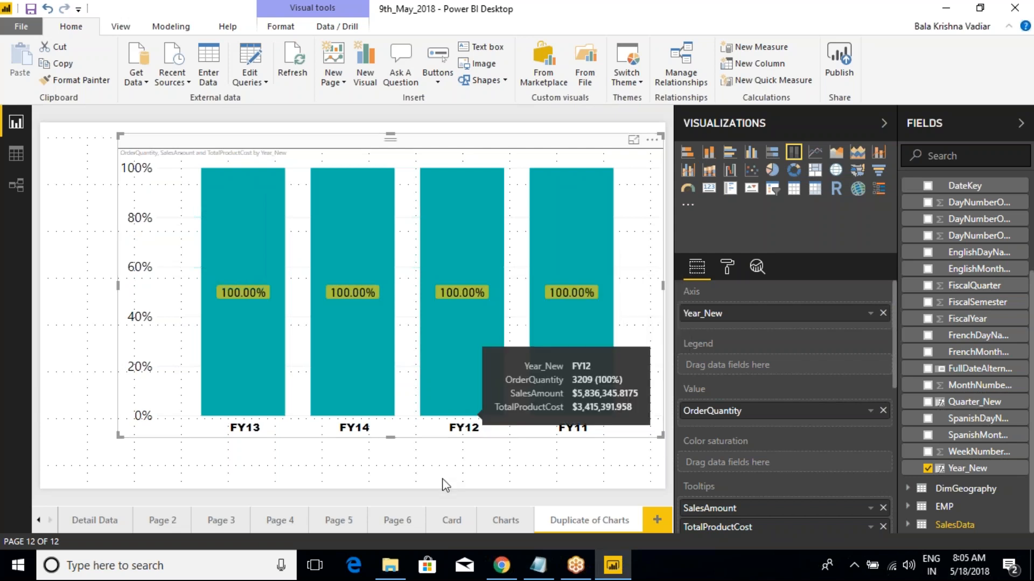
- Examine the 100% stacked column chart's field assignments, including the tooltip fields, and its available formatting options
{"action": "mouse_move", "coordinate": [250, 315]}
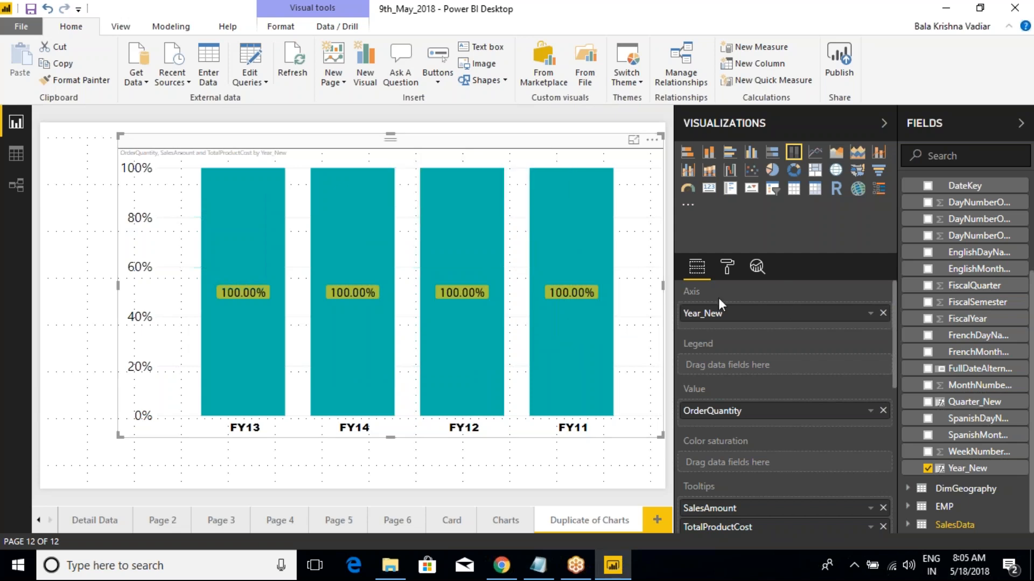
{"action": "scroll", "coordinate": [722, 376], "scroll_direction": "down", "scroll_amount": 2}
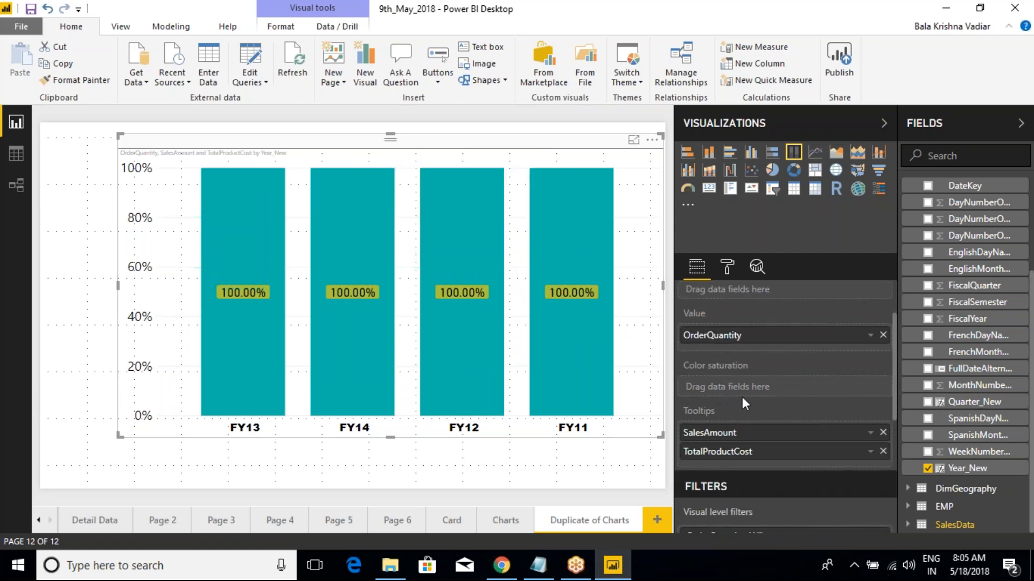
{"action": "scroll", "coordinate": [722, 403], "scroll_direction": "down", "scroll_amount": 2}
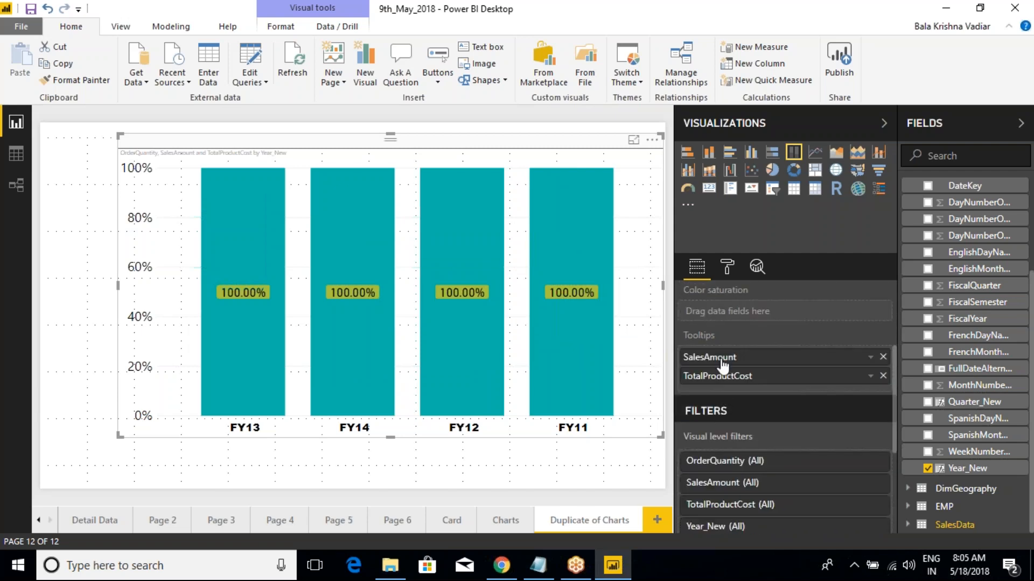
{"action": "scroll", "coordinate": [721, 360], "scroll_direction": "up", "scroll_amount": 4}
{"action": "left_click", "coordinate": [726, 267]}
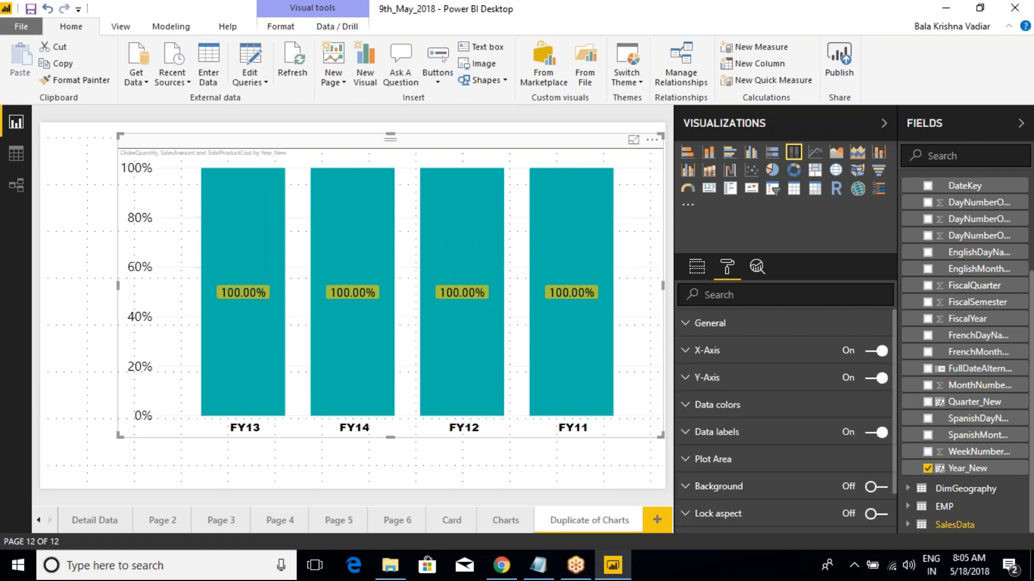
{"action": "scroll", "coordinate": [698, 409], "scroll_direction": "down", "scroll_amount": 1}
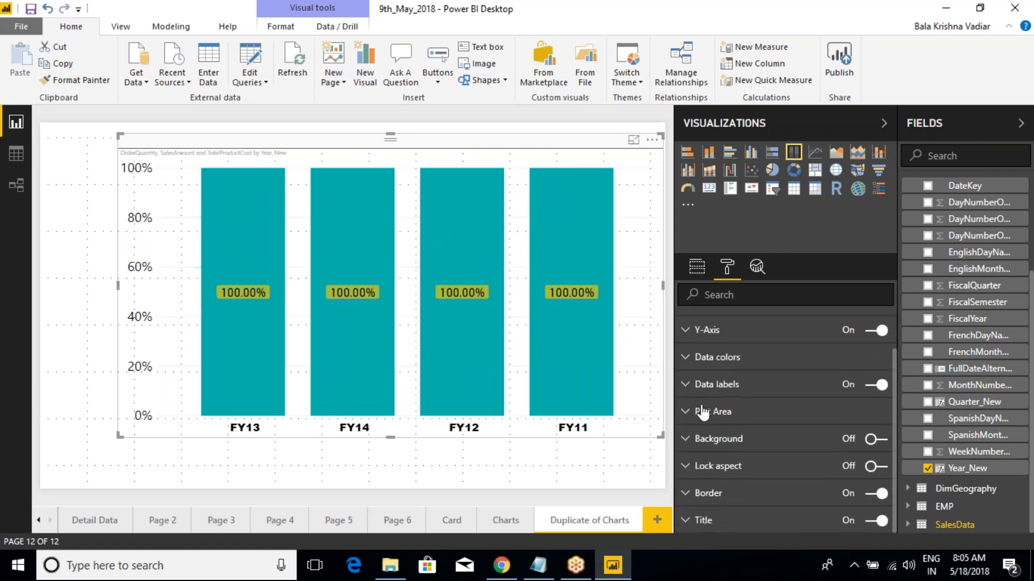
{"action": "scroll", "coordinate": [702, 413], "scroll_direction": "up", "scroll_amount": 1}
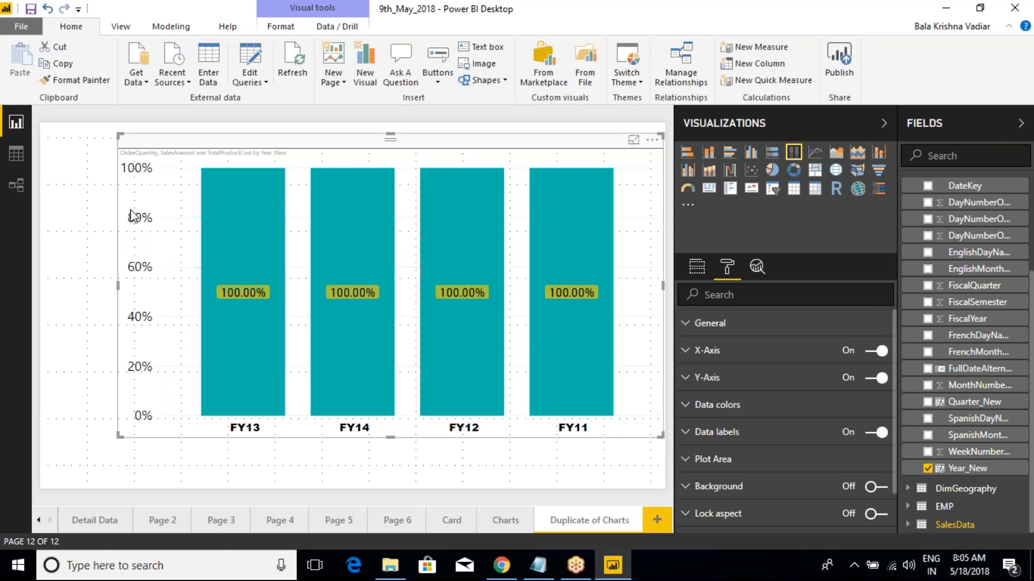
{"action": "left_click", "coordinate": [92, 181]}
{"action": "left_click", "coordinate": [225, 155]}
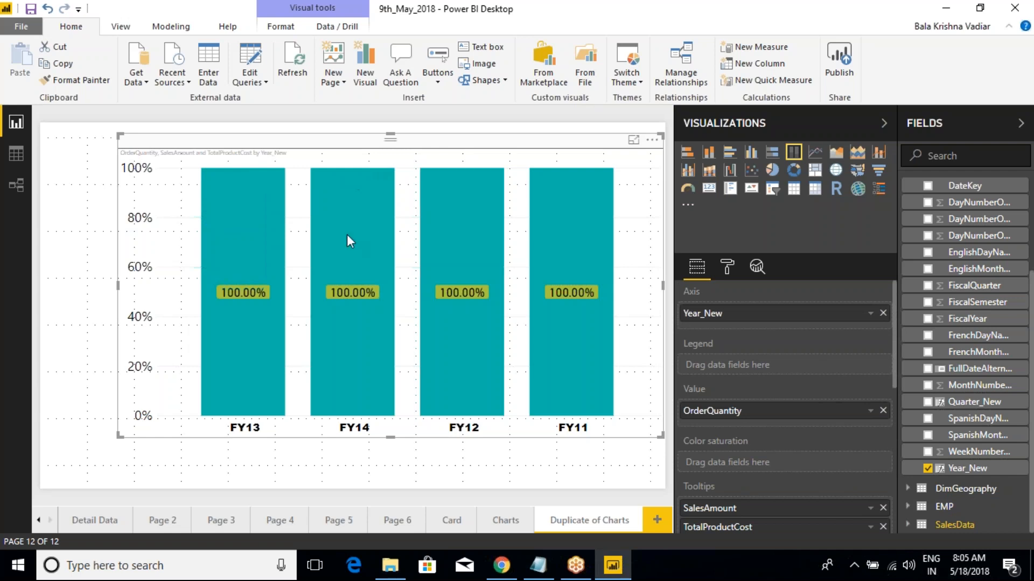
- Box the FY13 column with the annotation pen, clear the box, and extend the chart's upper edge slightly upward
{"action": "mouse_move", "coordinate": [354, 263]}
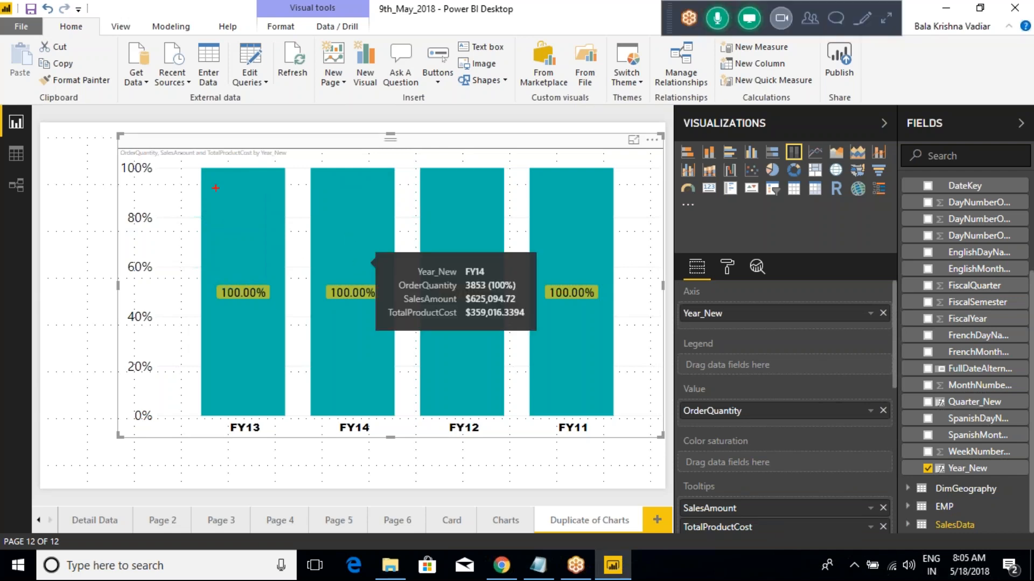
{"action": "left_click_drag", "start_coordinate": [205, 173], "coordinate": [287, 368]}
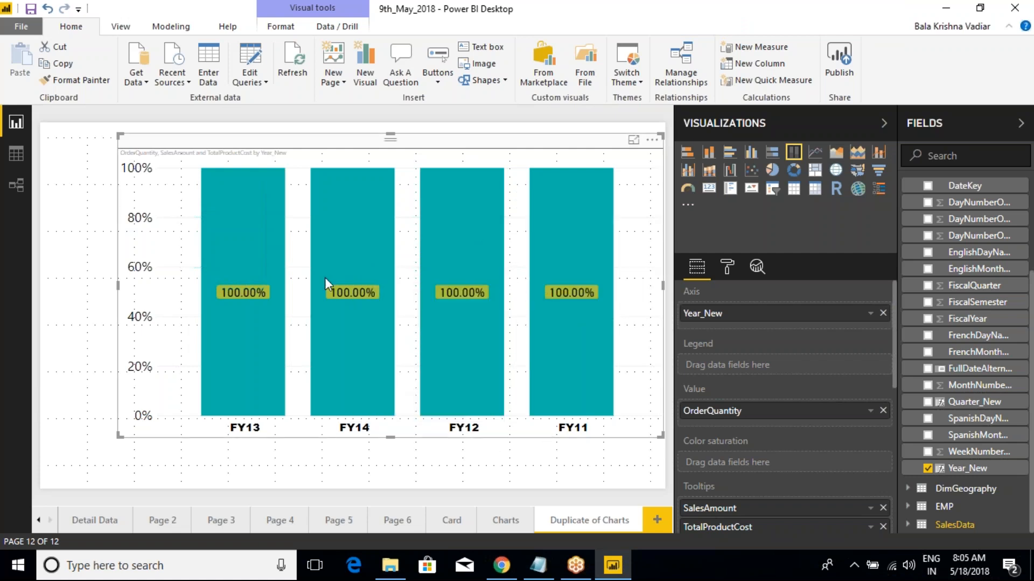
{"action": "left_click_drag", "start_coordinate": [393, 134], "coordinate": [392, 115]}
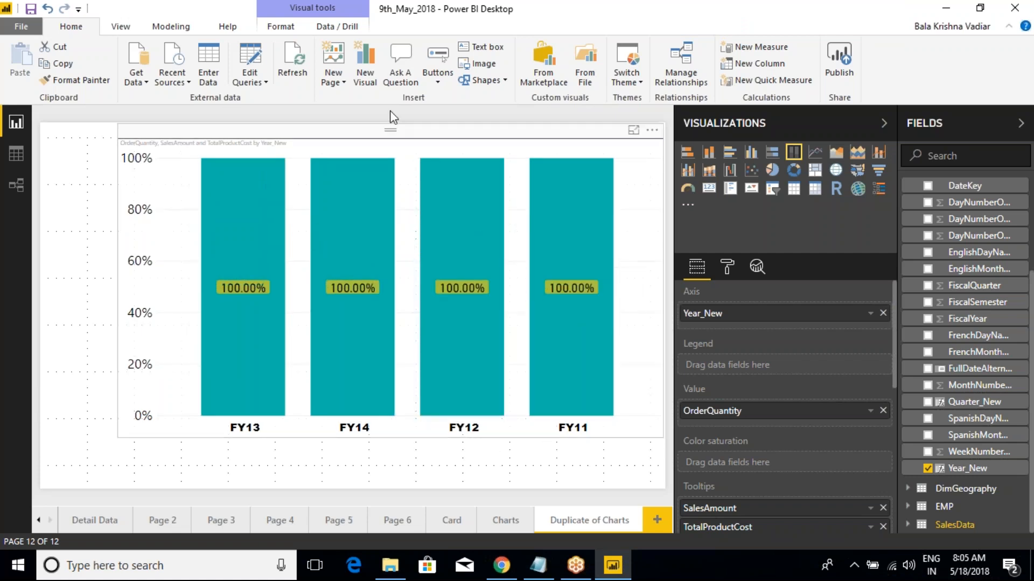
- Highlight the FY12 column and set the chart's data label text size to 16
{"action": "left_click", "coordinate": [435, 178]}
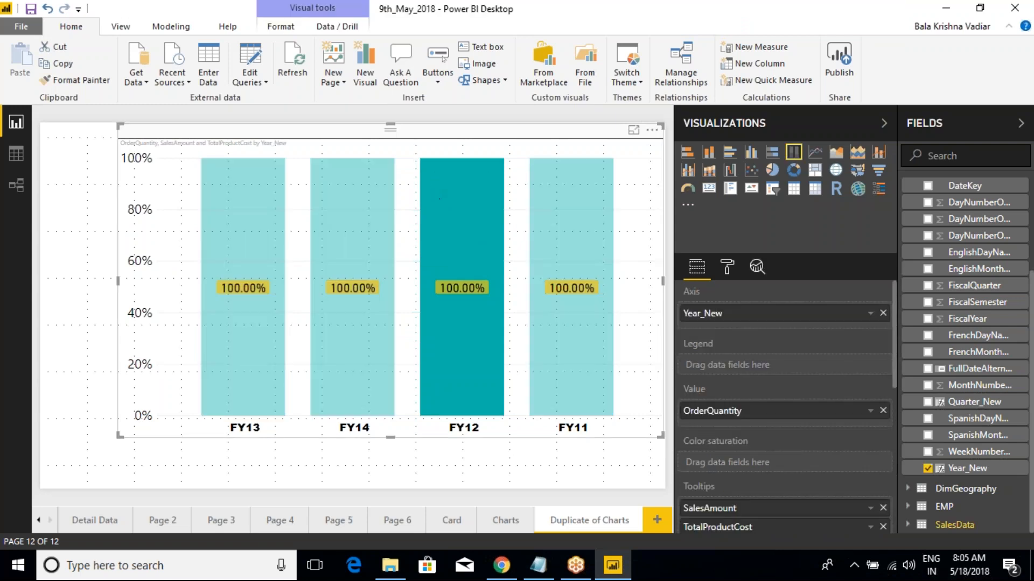
{"action": "left_click", "coordinate": [726, 266]}
{"action": "left_click", "coordinate": [697, 434]}
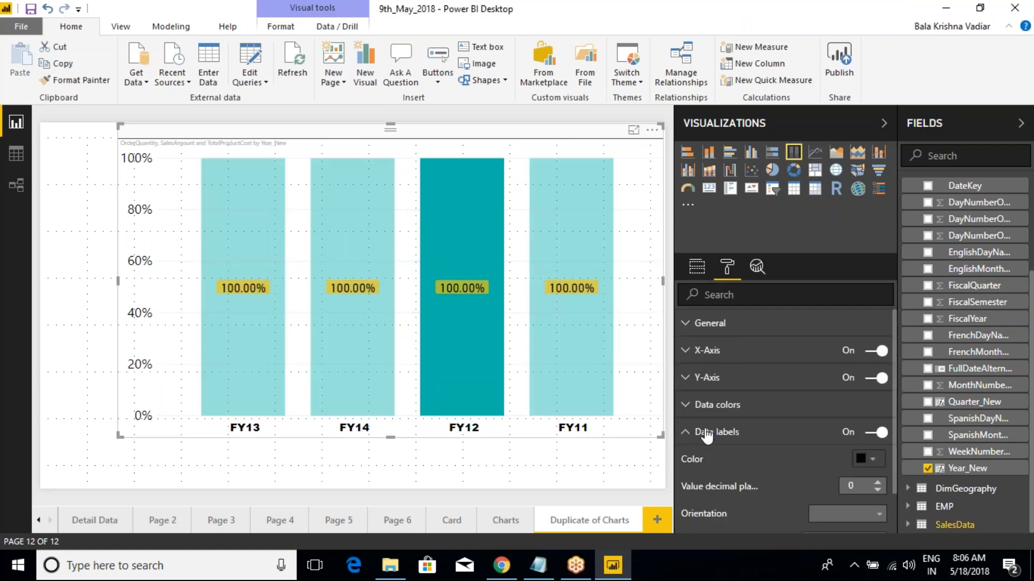
{"action": "scroll", "coordinate": [861, 377], "scroll_direction": "down", "scroll_amount": 5}
{"action": "scroll", "coordinate": [860, 326], "scroll_direction": "up", "scroll_amount": 2}
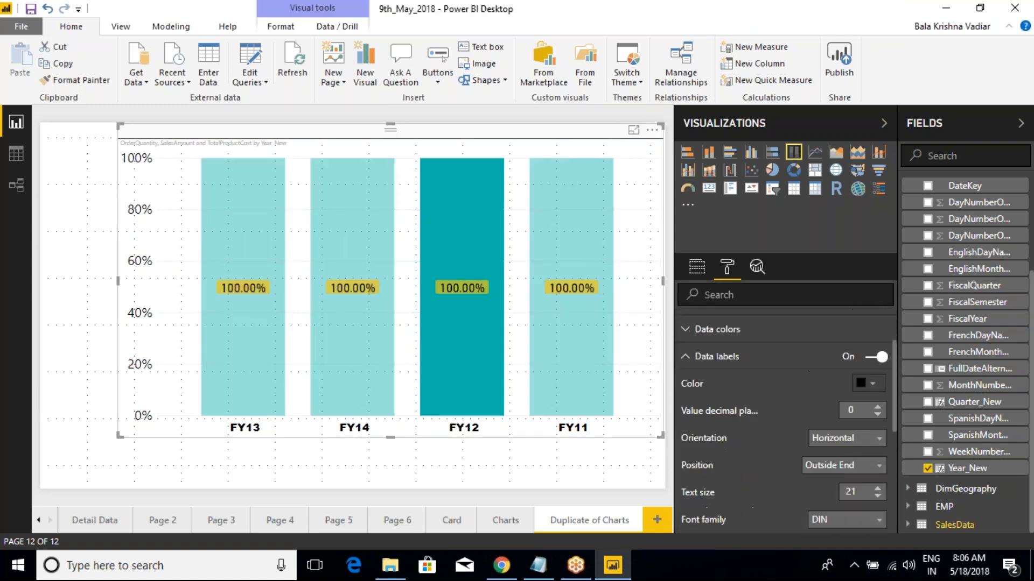
{"action": "scroll", "coordinate": [874, 368], "scroll_direction": "down", "scroll_amount": 2}
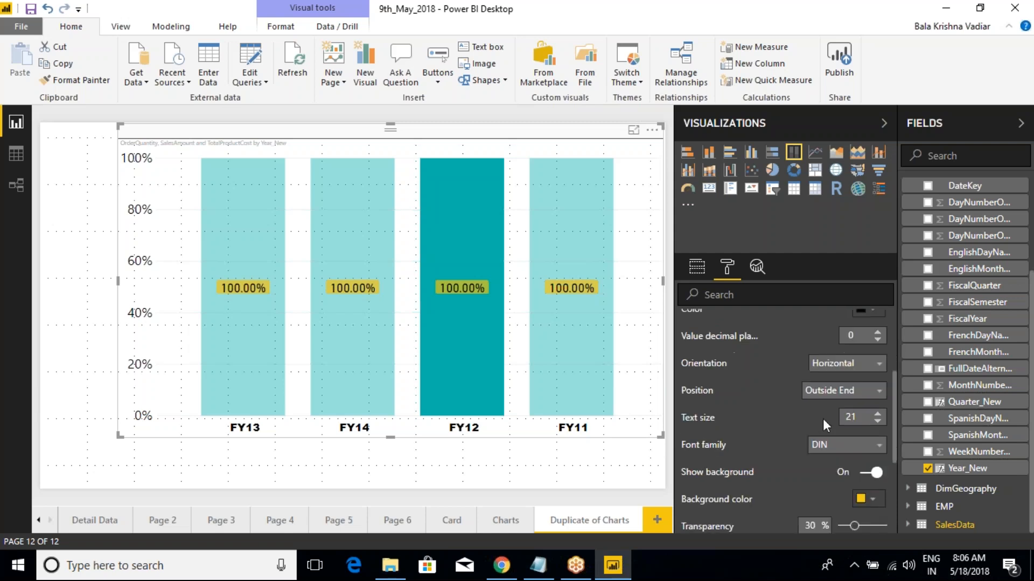
{"action": "double_click", "coordinate": [877, 421]}
{"action": "triple_click", "coordinate": [878, 421]}
{"action": "double_click", "coordinate": [878, 421]}
{"action": "double_click", "coordinate": [878, 421]}
{"action": "double_click", "coordinate": [878, 421]}
{"action": "left_click", "coordinate": [878, 412]}
{"action": "left_click", "coordinate": [877, 413]}
{"action": "left_click", "coordinate": [877, 413]}
{"action": "left_click", "coordinate": [878, 412]}
{"action": "left_click", "coordinate": [877, 412]}
{"action": "left_click", "coordinate": [877, 412]}
- Set the data labels to vertical orientation with text size 20, and clear the FY12 highlight
{"action": "left_click", "coordinate": [833, 371]}
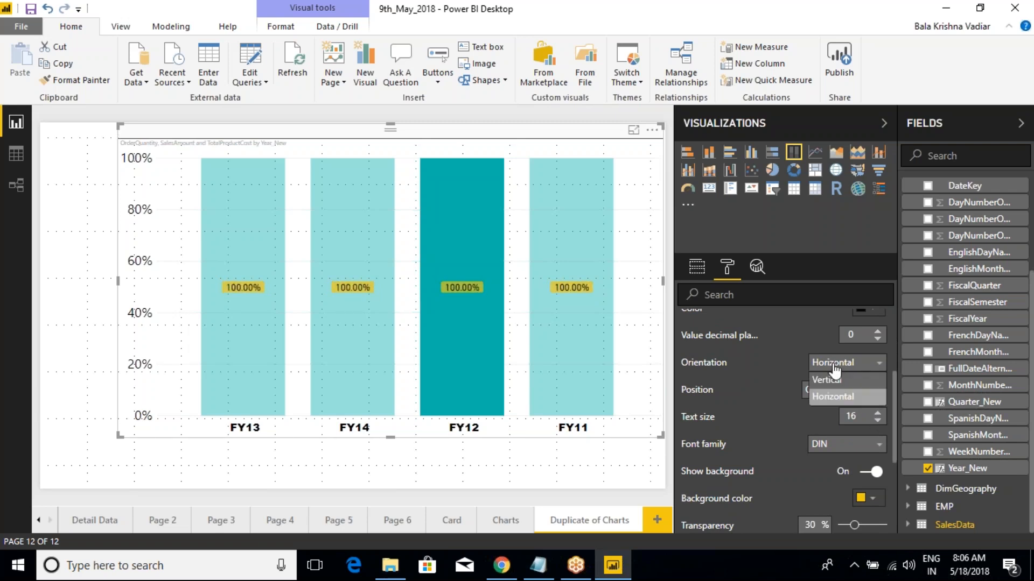
{"action": "left_click", "coordinate": [831, 397]}
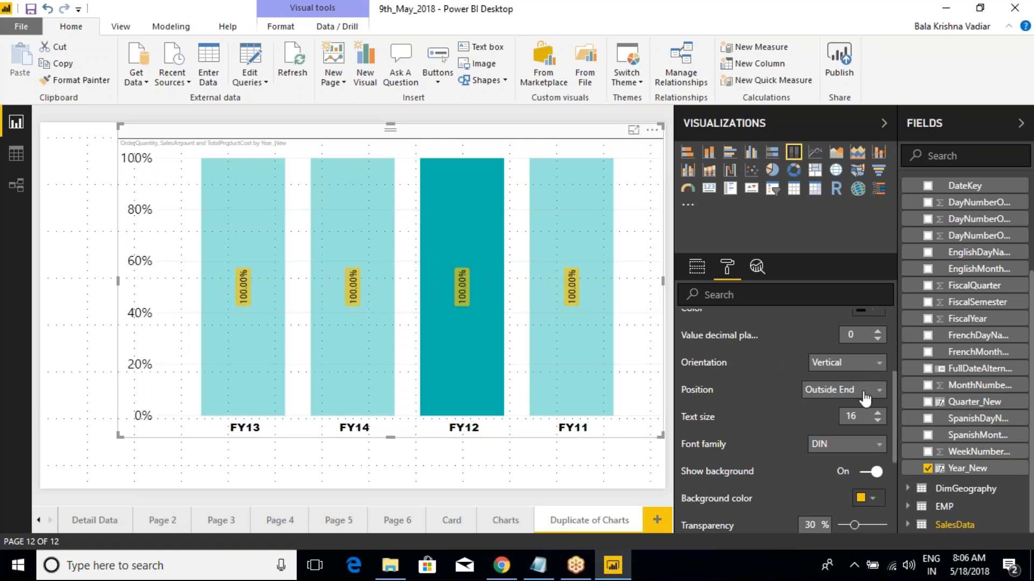
{"action": "left_click", "coordinate": [877, 412]}
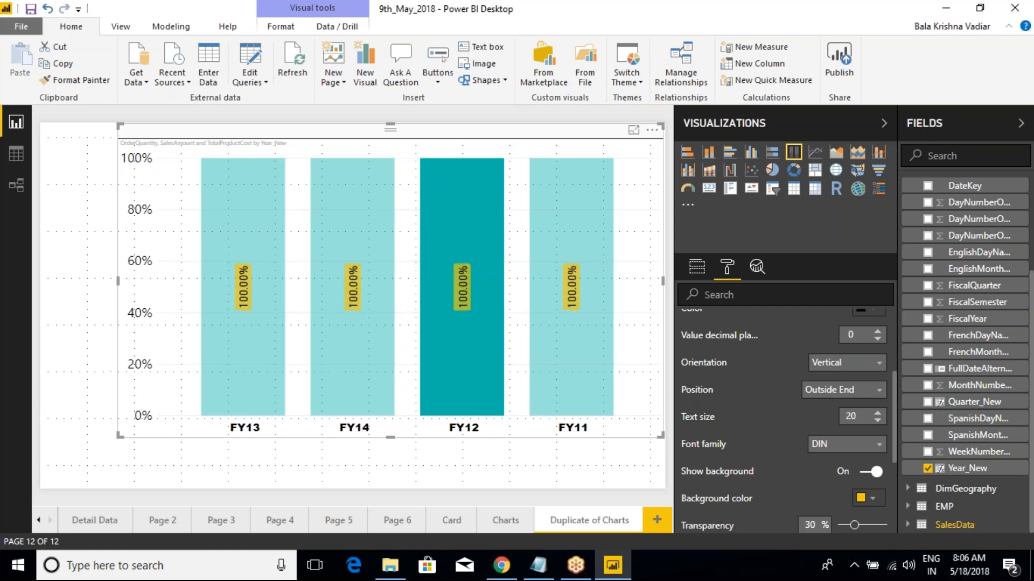
{"action": "left_click", "coordinate": [551, 468]}
{"action": "left_click", "coordinate": [474, 347]}
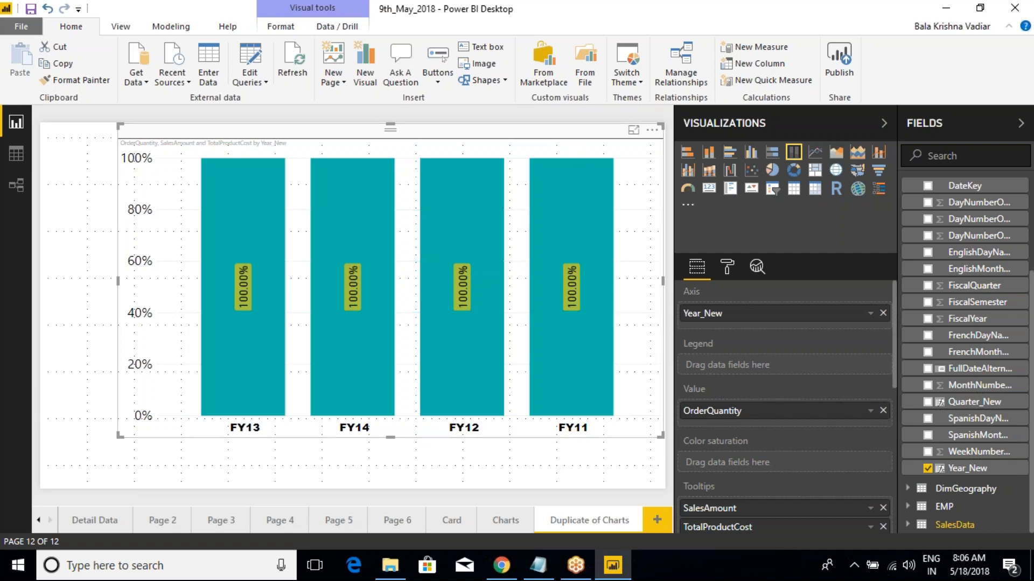
- Switch the chart to a stacked column chart for comparison and back to a 100% stacked column chart
{"action": "left_click", "coordinate": [708, 153]}
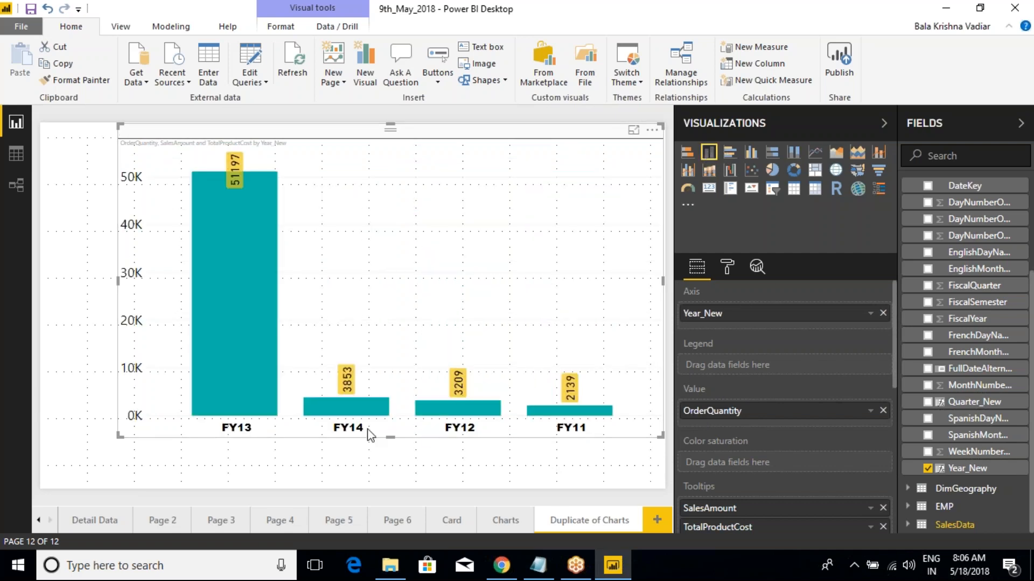
{"action": "left_click", "coordinate": [793, 153]}
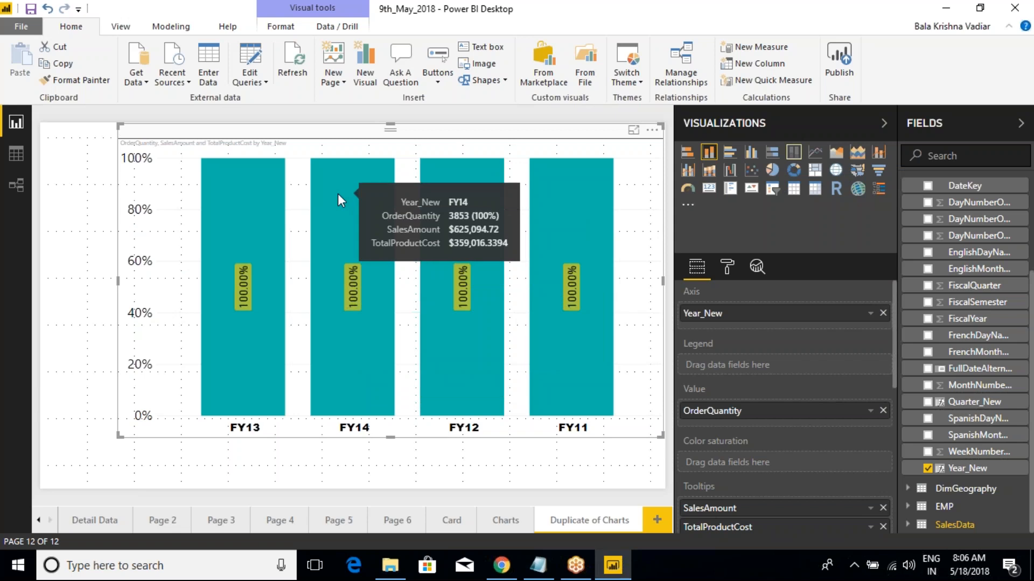
- Box the FY14 column's tooltip with the annotation pen, mark its values, and clear the annotations
{"action": "key", "text": "ctrl+2"}
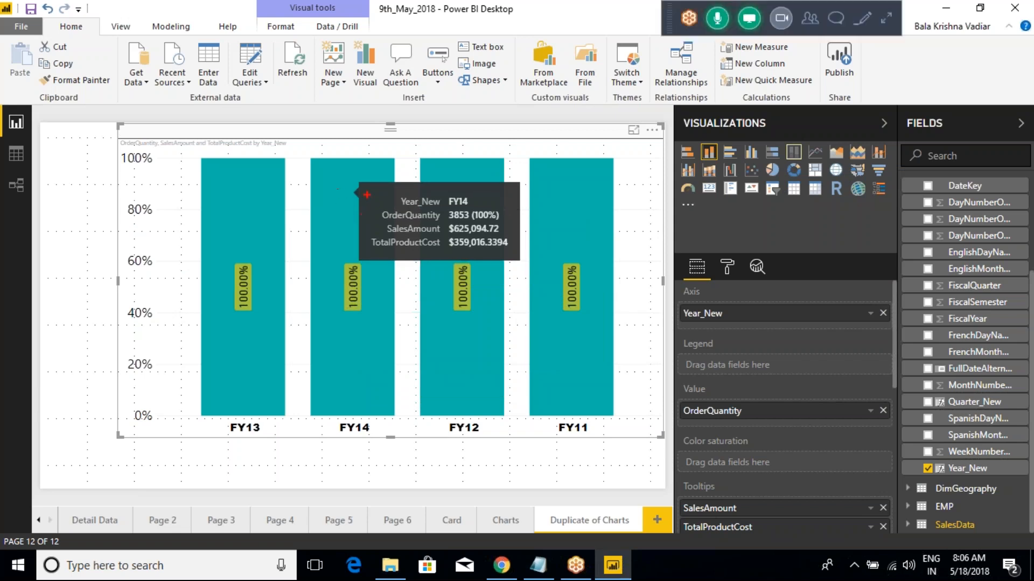
{"action": "left_click_drag", "start_coordinate": [356, 190], "coordinate": [528, 261]}
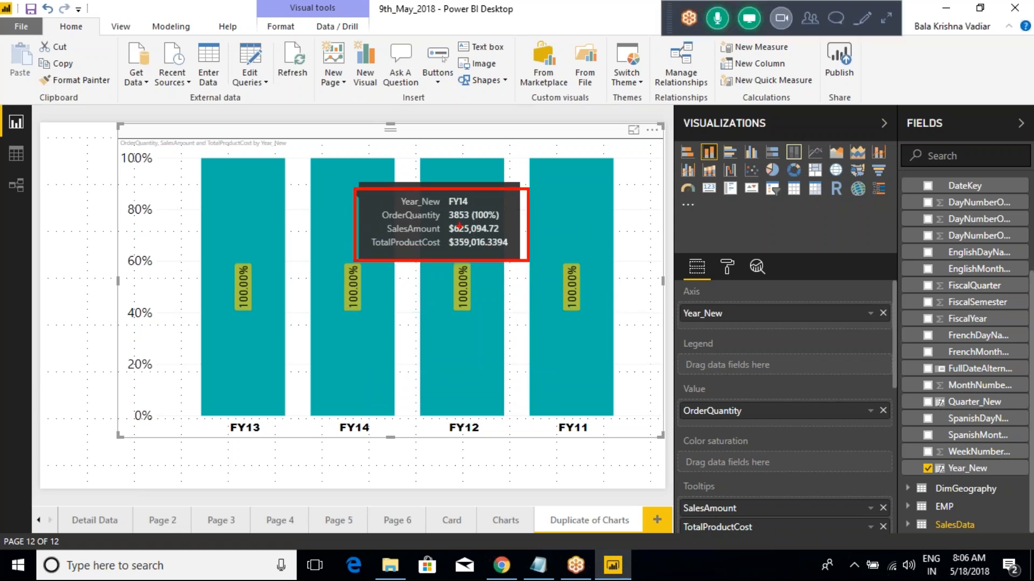
{"action": "left_click_drag", "start_coordinate": [465, 227], "coordinate": [496, 212]}
{"action": "key", "text": "Escape"}
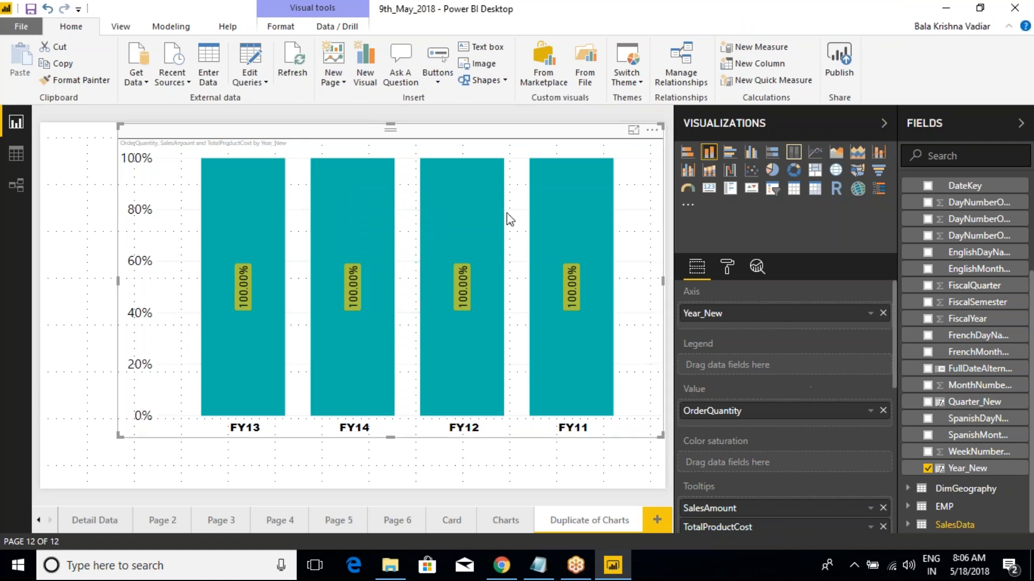
- Convert the chart to a 100% stacked bar chart and view the FY13 bar's tooltip
{"action": "left_click", "coordinate": [775, 158]}
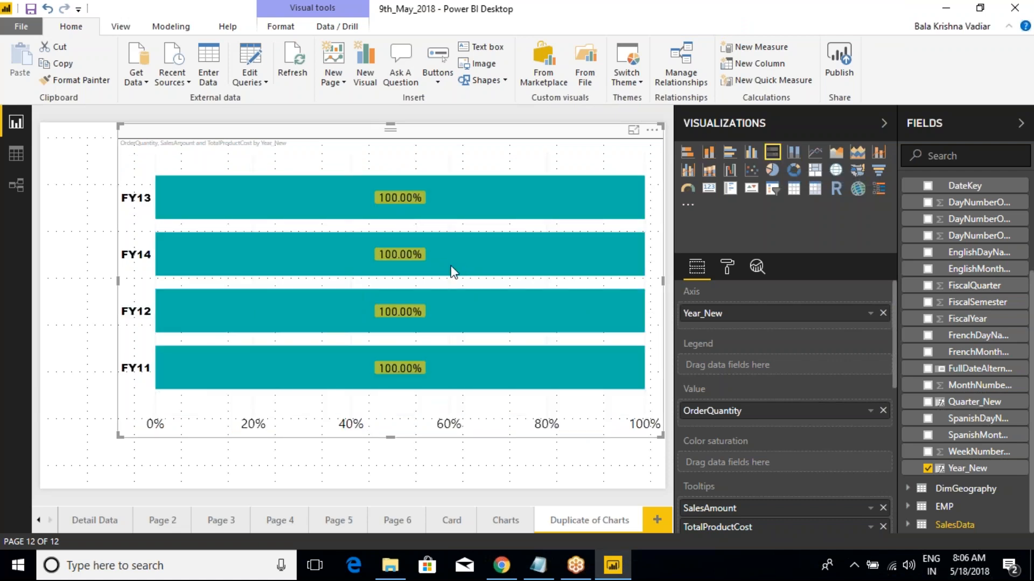
{"action": "mouse_move", "coordinate": [451, 271]}
{"action": "mouse_move", "coordinate": [614, 191]}
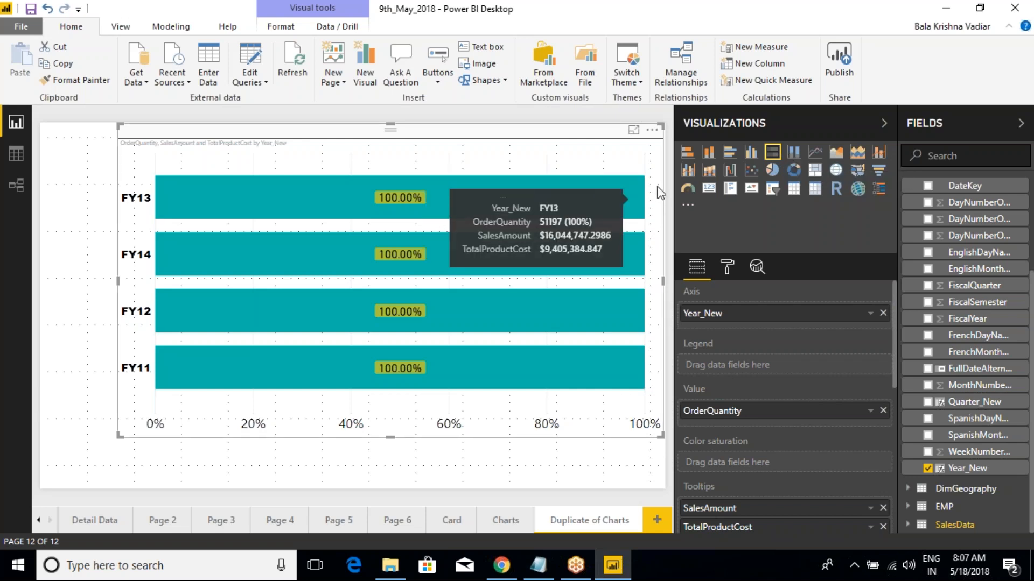
- Box the two groups of chart types on either side of the 100% stacked types, and clear the annotations
{"action": "key", "text": "ctrl+2"}
{"action": "left_click_drag", "start_coordinate": [671, 133], "coordinate": [758, 161]}
{"action": "left_click_drag", "start_coordinate": [806, 138], "coordinate": [895, 168]}
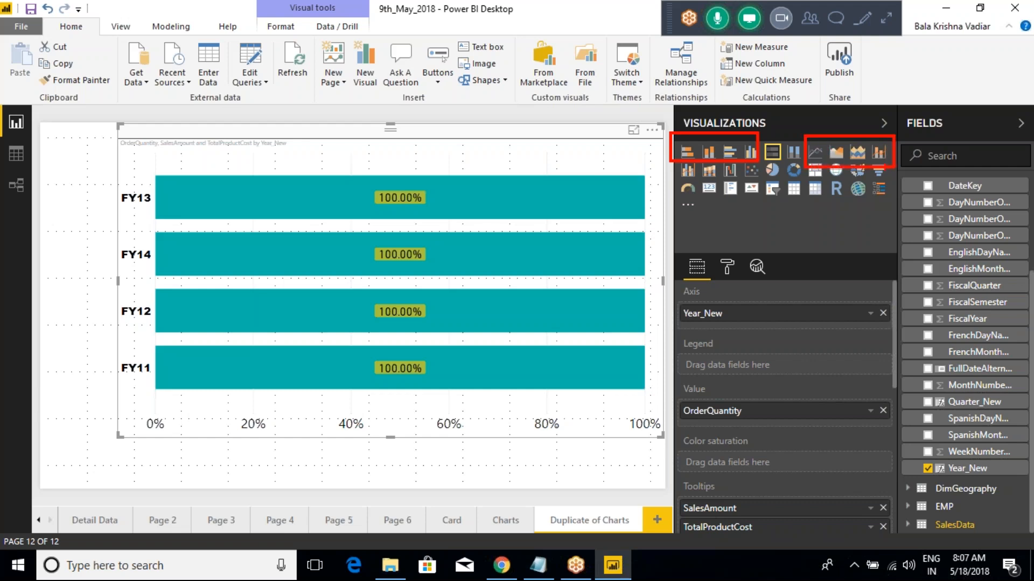
{"action": "key", "text": "Escape"}
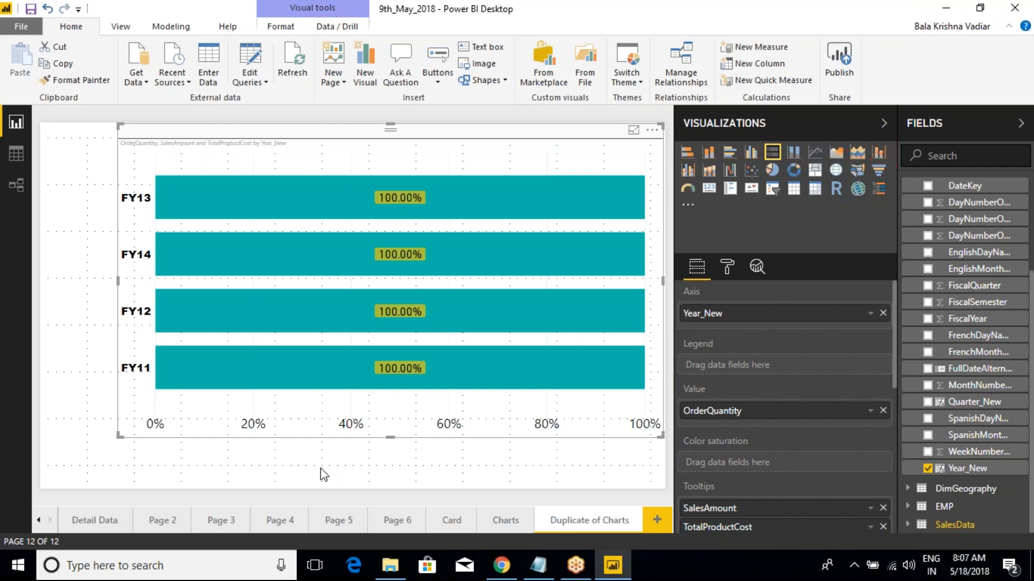
- Switch to the Class Notes in Notepad and highlight the entries from Hierarchy Slicer through 100% Stocked Bar Chart
{"action": "left_click", "coordinate": [550, 572]}
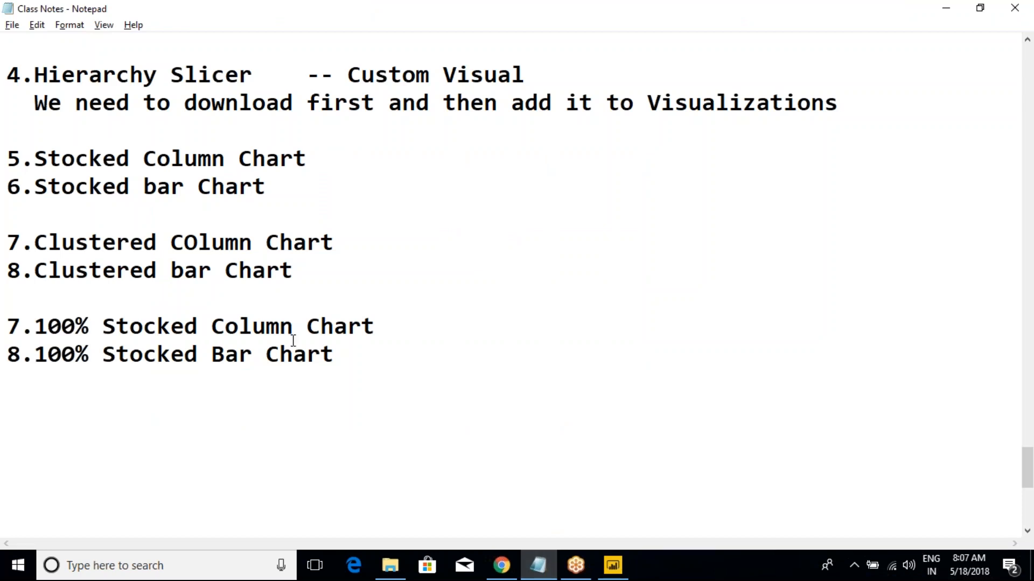
{"action": "left_click", "coordinate": [364, 365]}
{"action": "left_click_drag", "start_coordinate": [364, 365], "coordinate": [7, 75]}
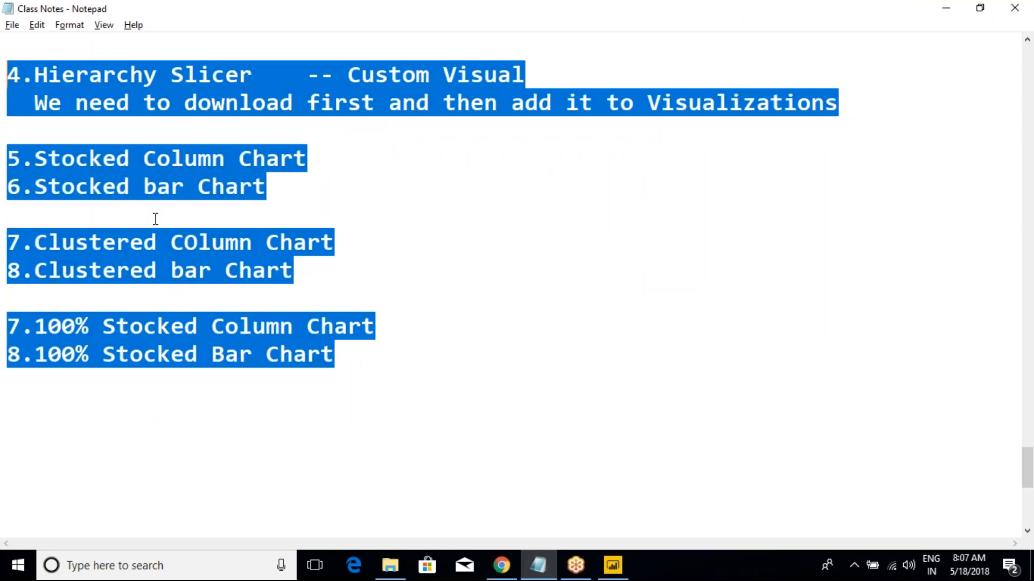
{"action": "scroll", "coordinate": [147, 239], "scroll_direction": "up", "scroll_amount": 2}
{"action": "scroll", "coordinate": [148, 226], "scroll_direction": "down", "scroll_amount": 1}
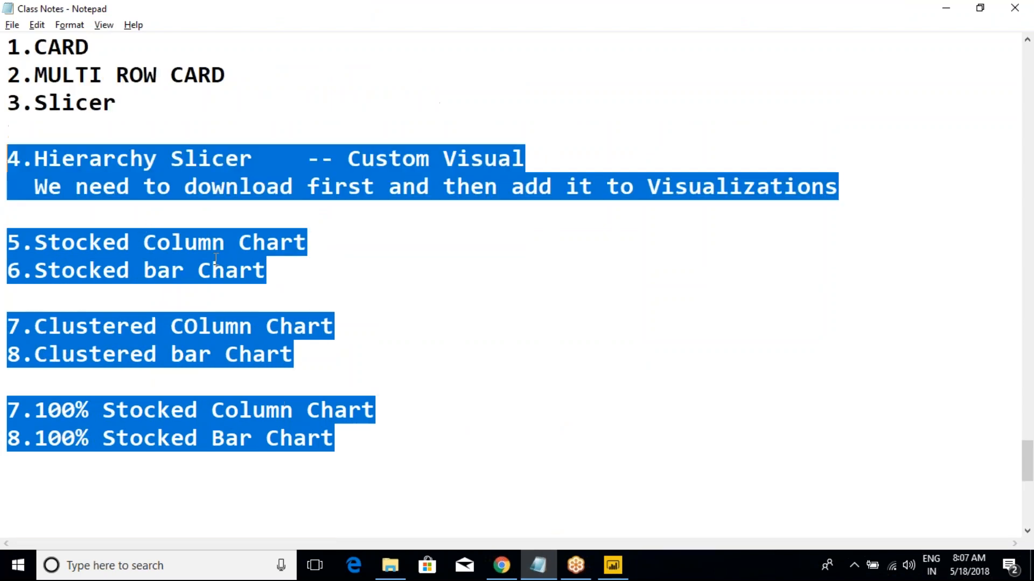
- Highlight the Custom Visual remark beside Hierarchy Slicer and the start of its download note, and clear the selection
{"action": "left_click", "coordinate": [342, 161]}
{"action": "left_click_drag", "start_coordinate": [308, 159], "coordinate": [565, 185]}
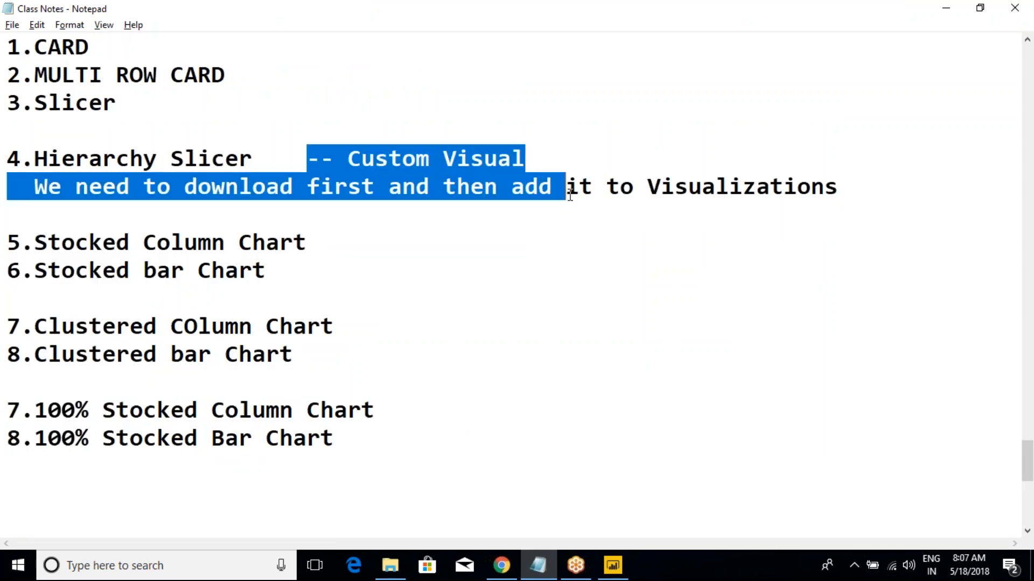
{"action": "left_click", "coordinate": [464, 221]}
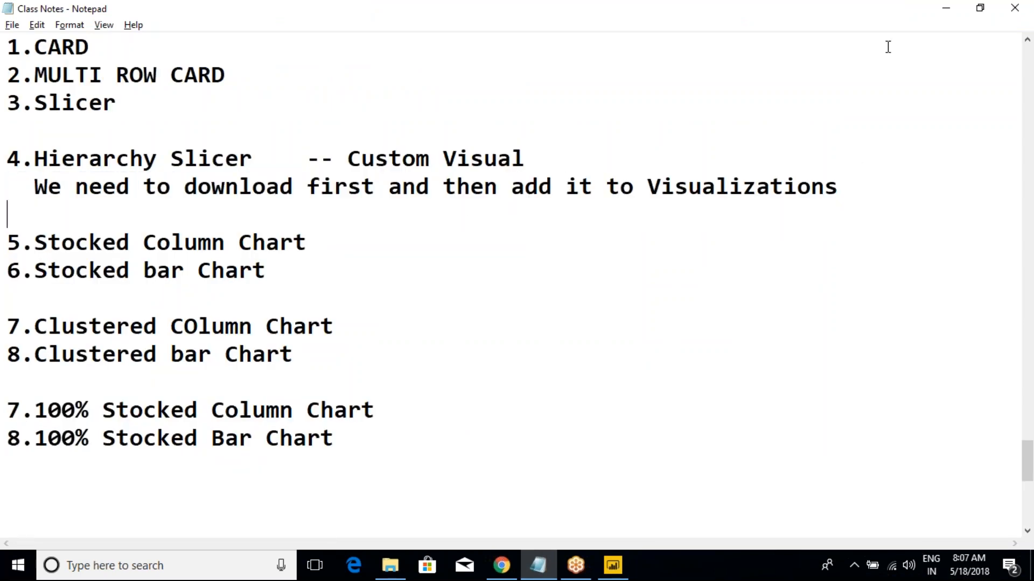
{"action": "left_click", "coordinate": [892, 20]}
{"action": "key", "text": "alt+Tab"}
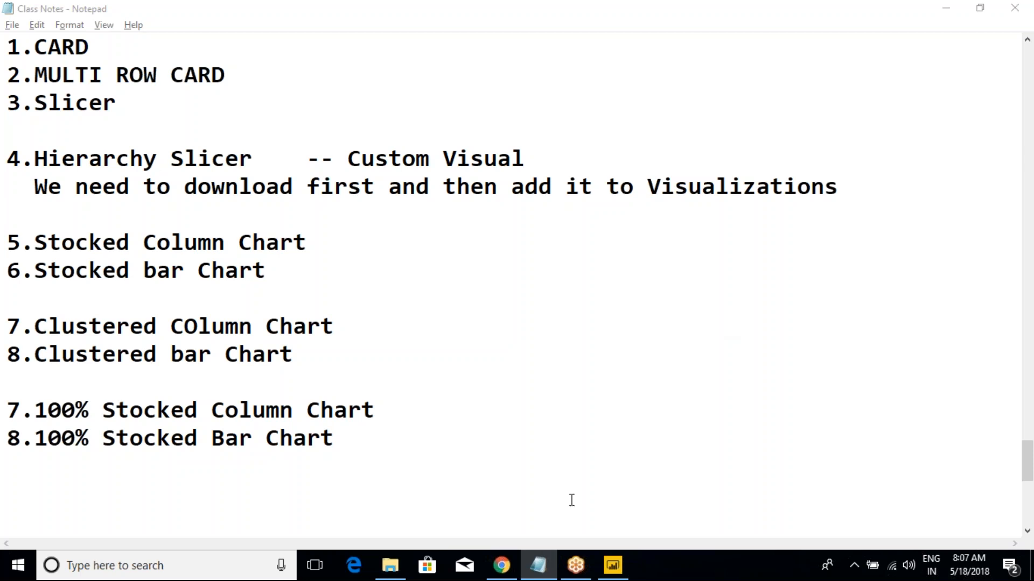